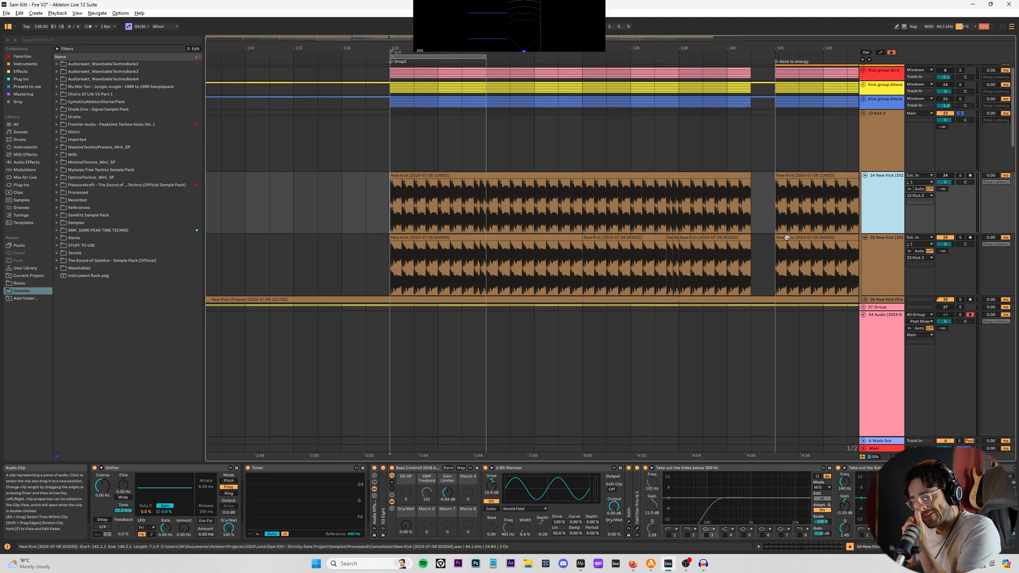
- Insert a MIDI track between the two New Kick tracks and select two bars from 133.1.1 in the upper kick clip
key(ctrl+shift+t)
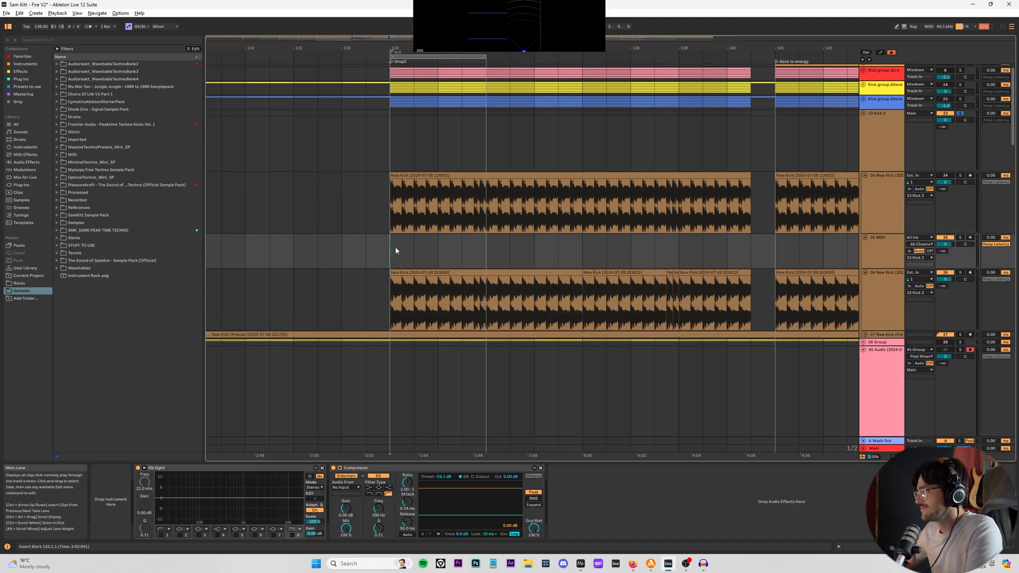
drag(395, 246, 487, 241)
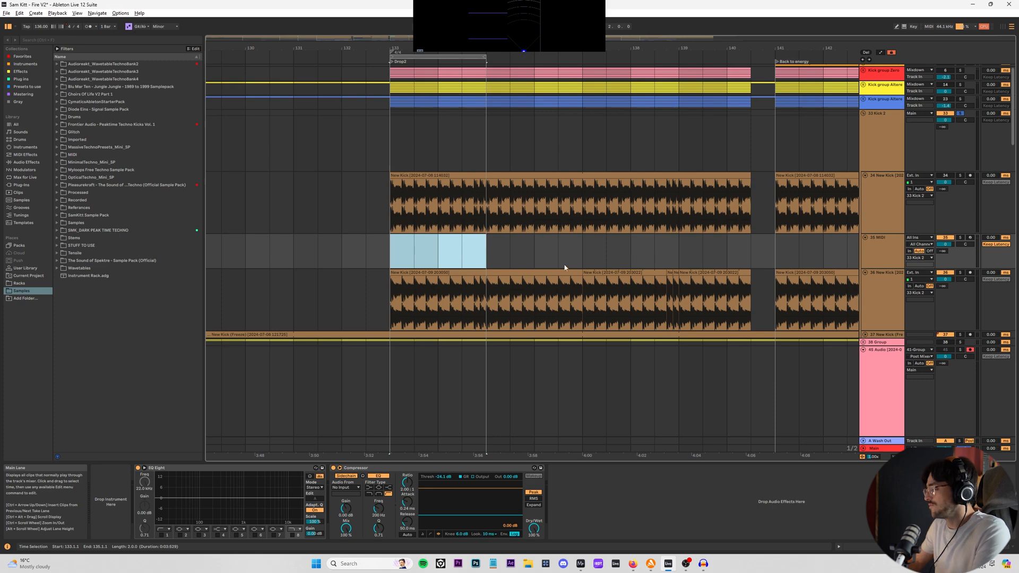
drag(398, 209, 481, 205)
scroll(413, 208, up, 10)
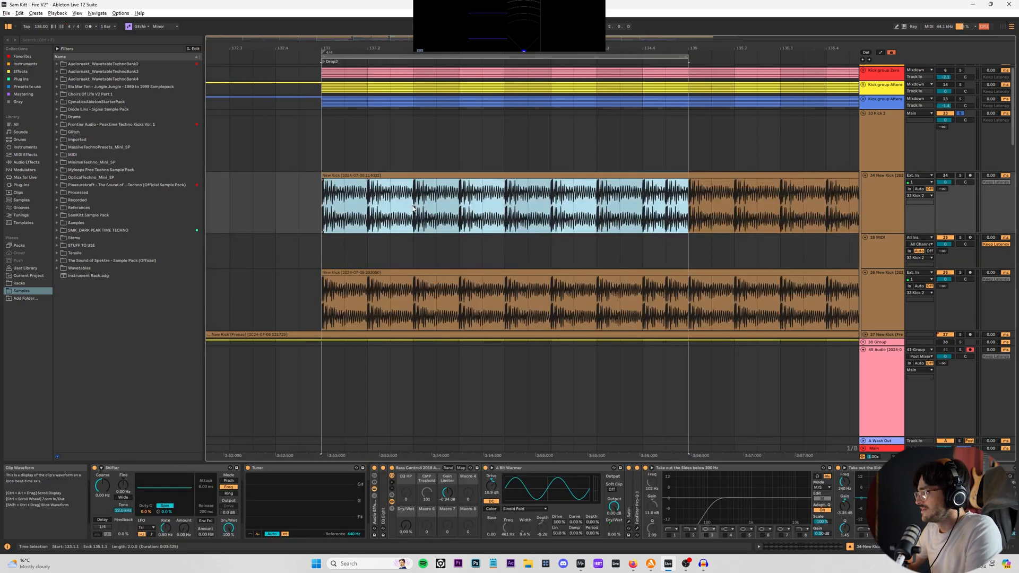
- Set a one-beat loop starting at 133.2.3 on the upper New Kick track and try splitting the clip around it
drag(373, 202, 451, 189)
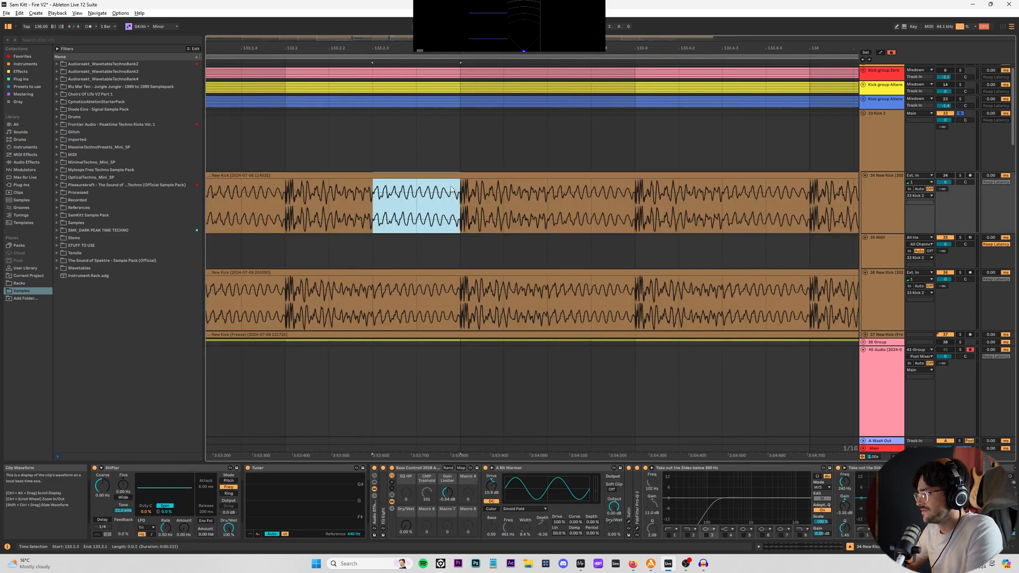
key(ctrl+l)
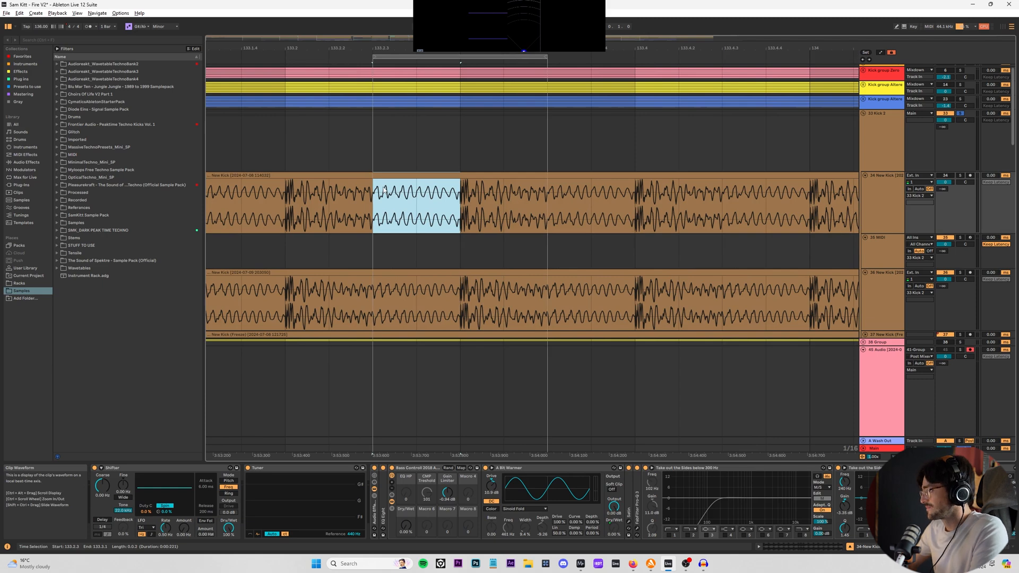
click(546, 57)
key(ctrl+e)
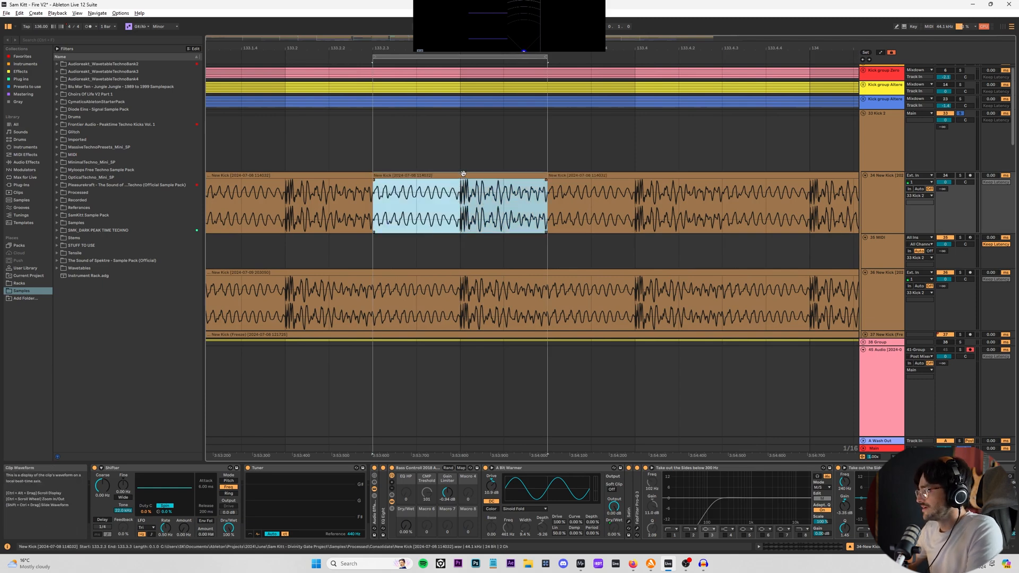
- Split off the first one-beat kick after the Drop2 marker in the upper New Kick clip and move the loop onto it
scroll(461, 191, down, 4)
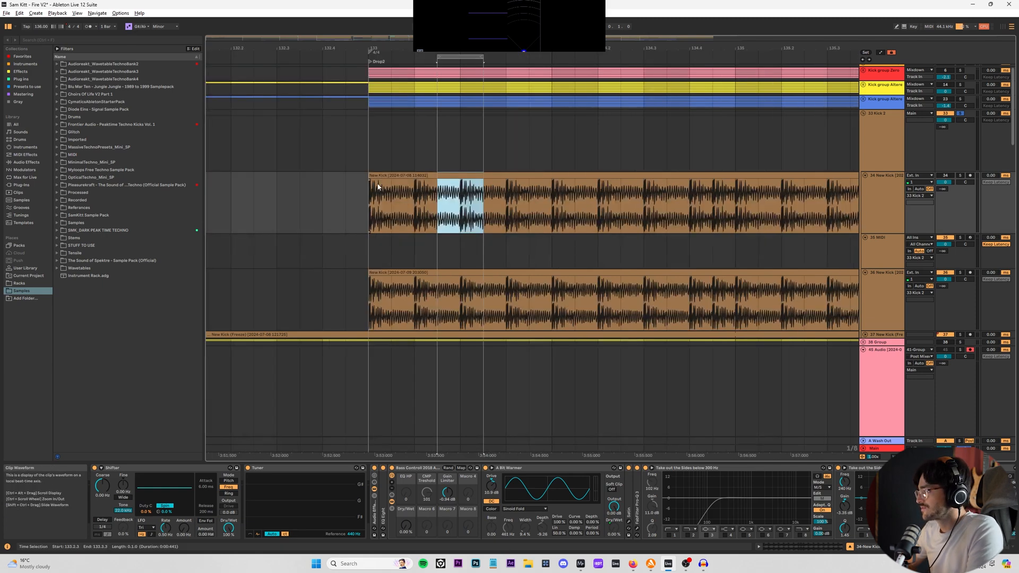
click(418, 185)
key(ctrl+e)
click(404, 174)
key(space)
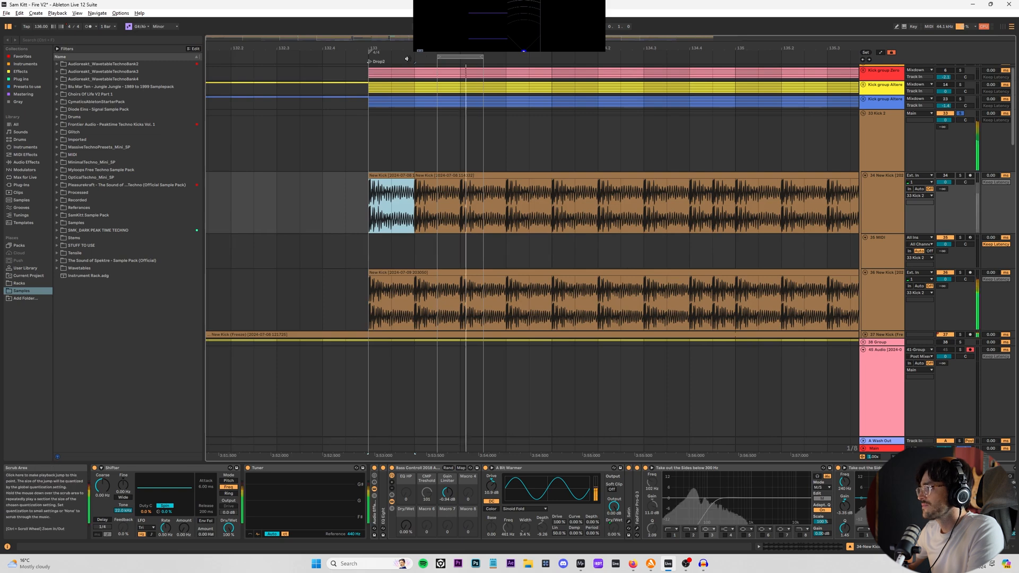
key(space)
drag(458, 57, 391, 57)
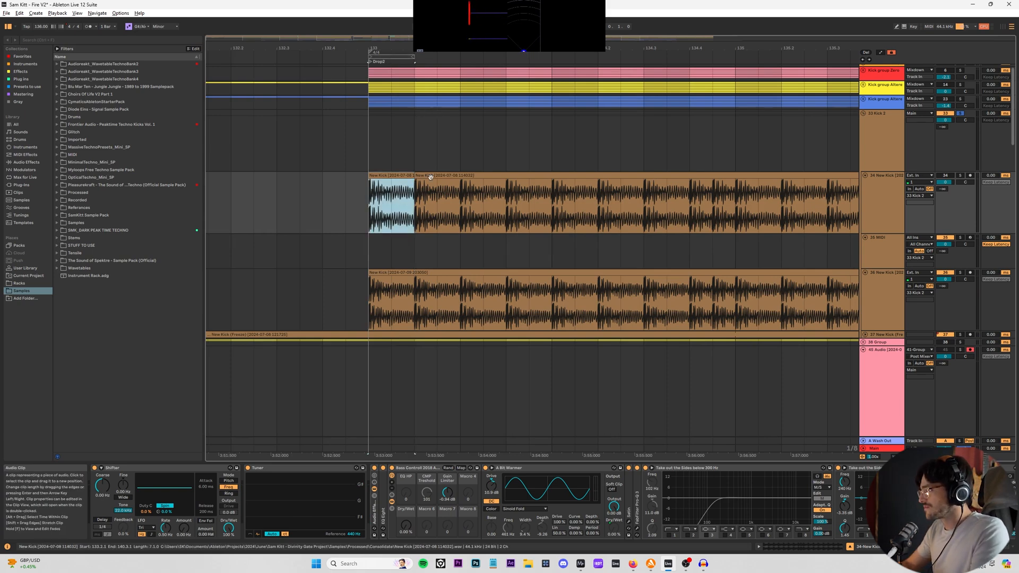
- Play the looped beat and solo the lower New Kick track to compare the two kicks
key(space)
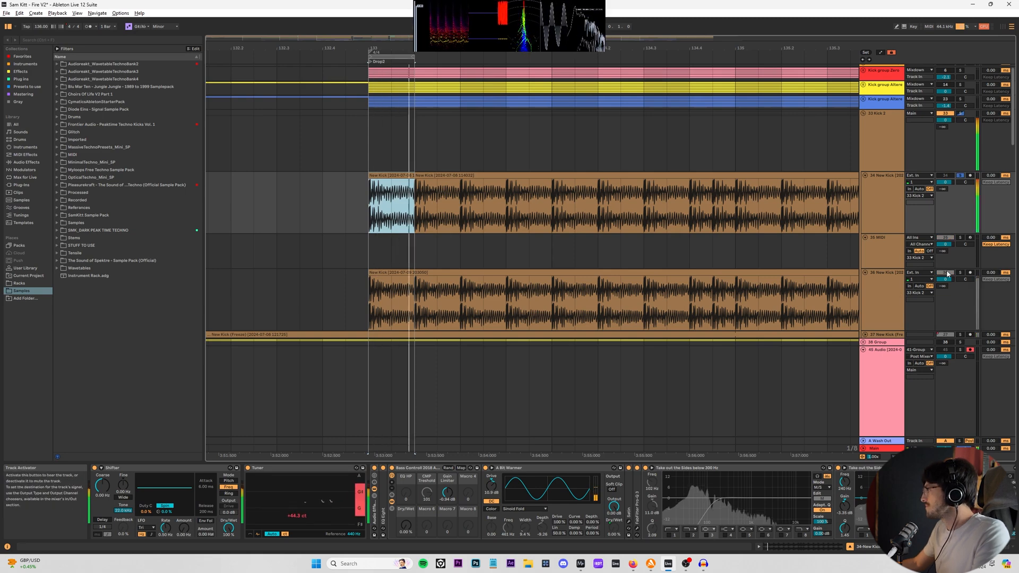
click(960, 273)
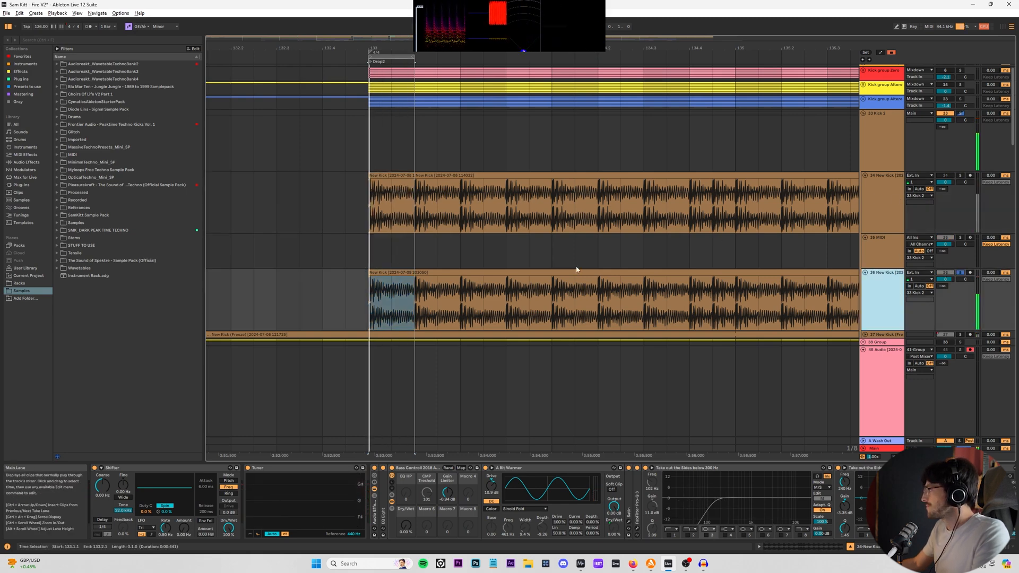
scroll(389, 267, up, 5)
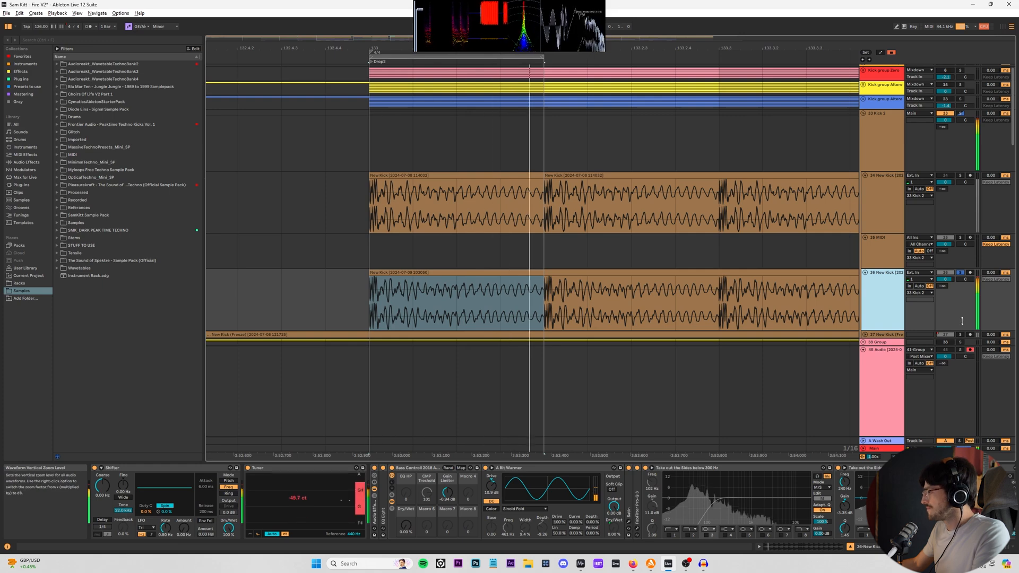
- Fold the EQ Eight and StandardCLIP devices on the lower New Kick track and duplicate the track
scroll(635, 474, down, 10)
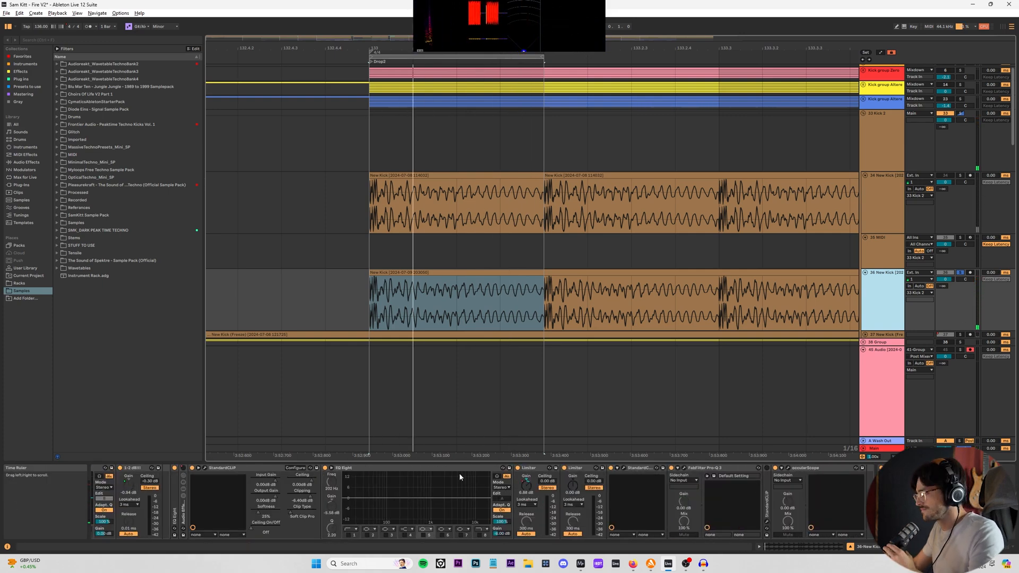
double_click(392, 469)
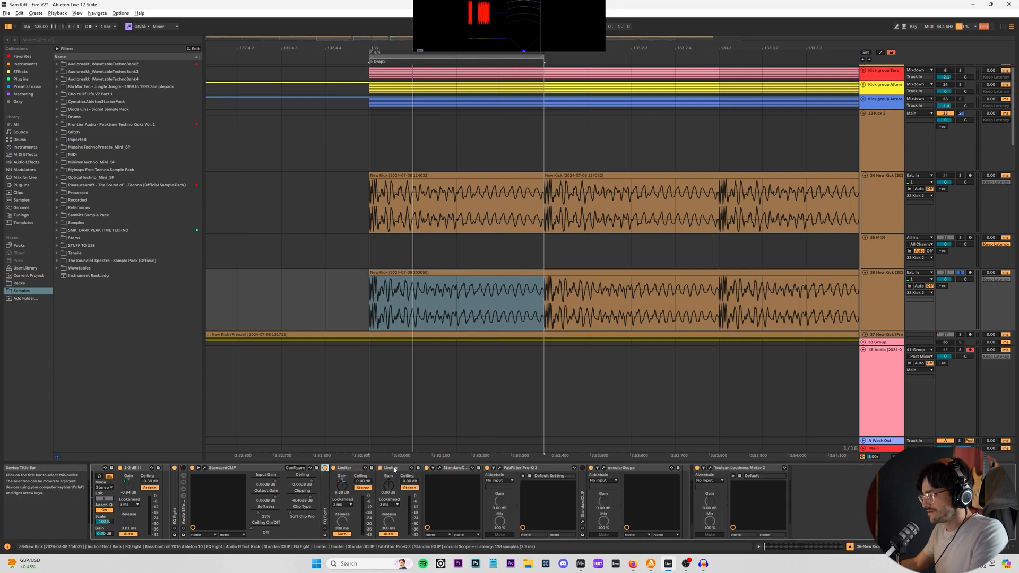
double_click(262, 467)
click(884, 295)
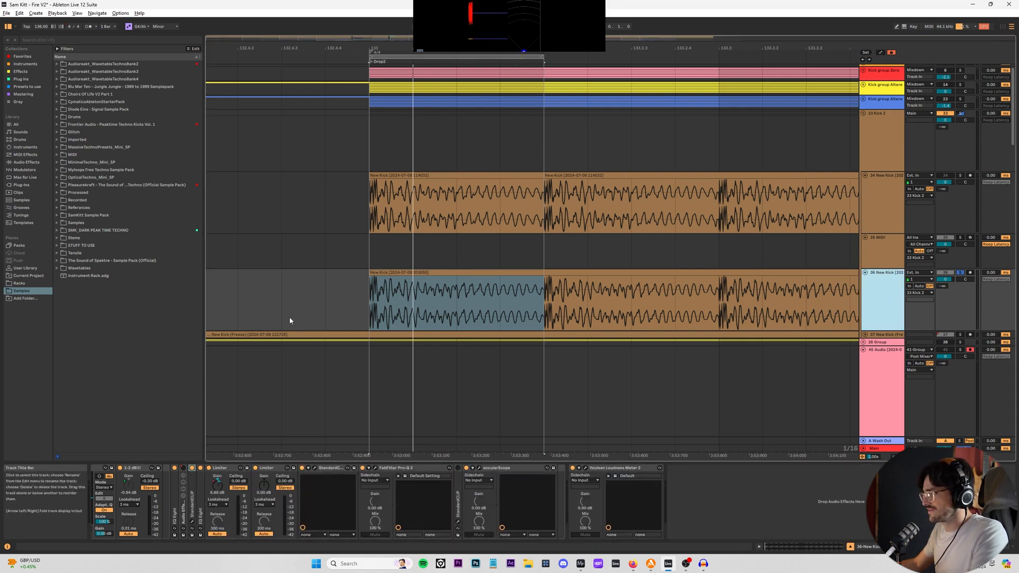
key(ctrl+d)
- Narrow the grid, split the duplicated track's first clip at bar 7 and delete all its clips after that point
key(w)
click(220, 343)
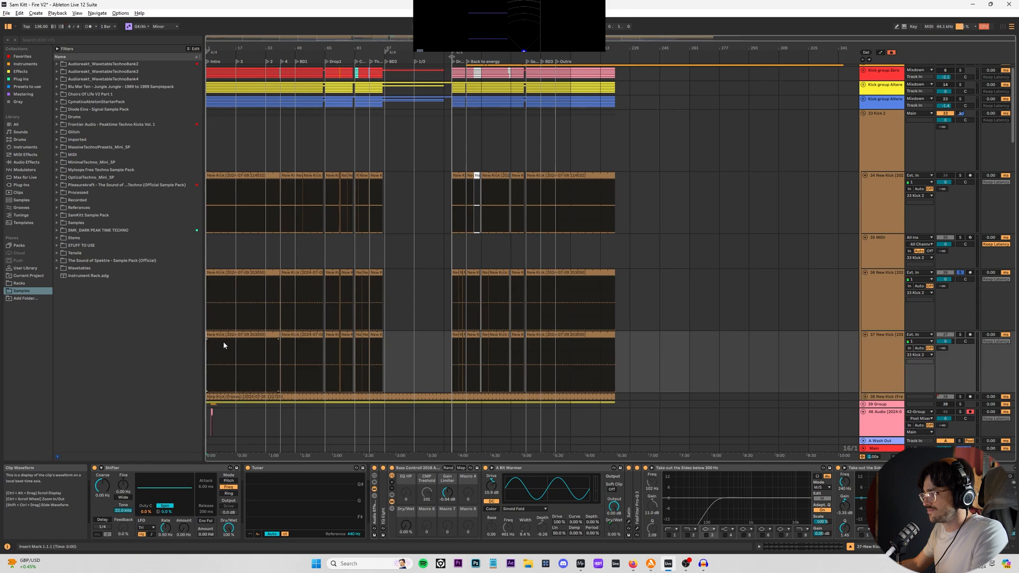
key(ctrl+1)
key(ctrl+1)
key(ctrl+1)
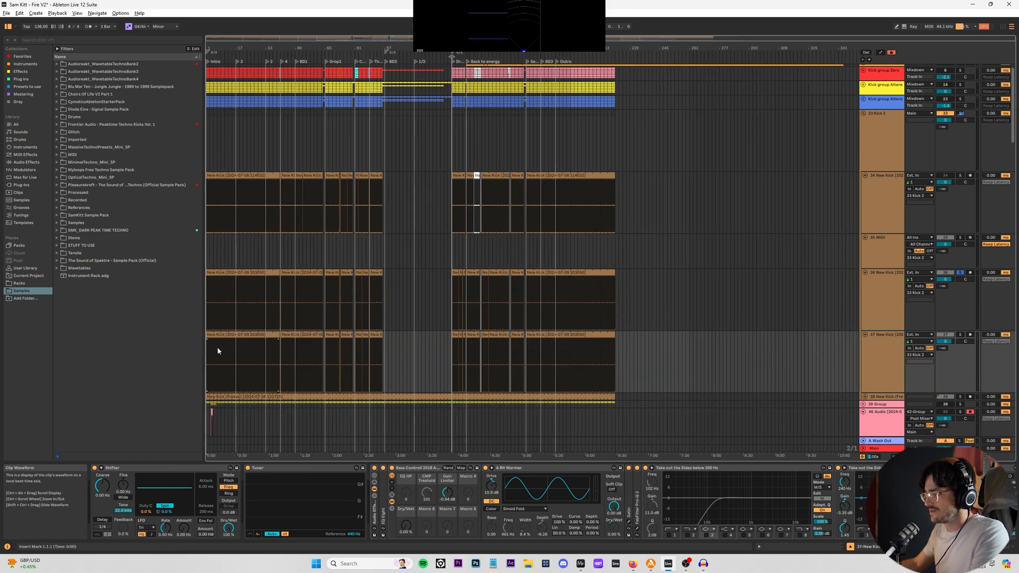
click(217, 347)
key(ctrl+e)
click(220, 335)
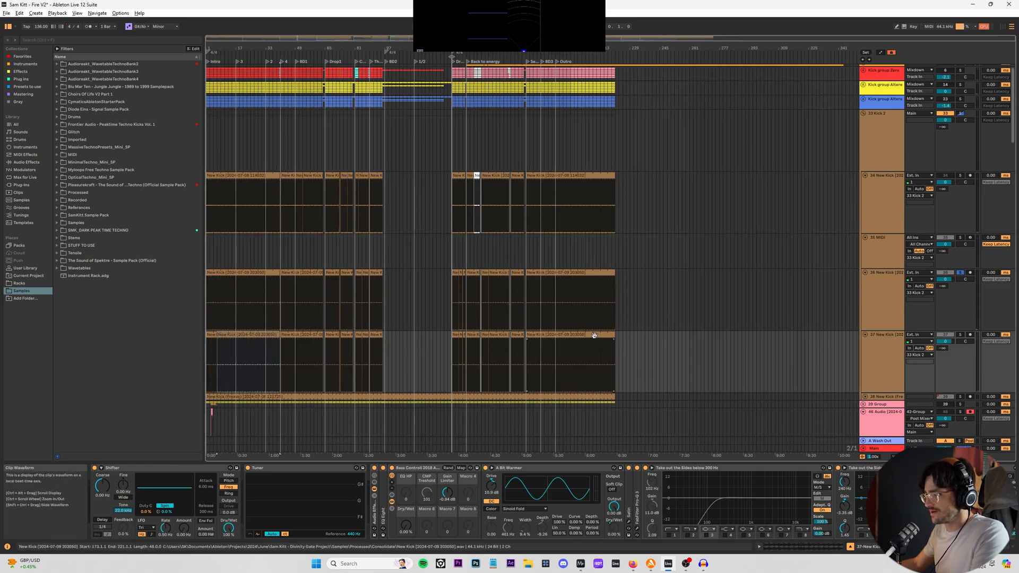
shift+click(593, 334)
key(Delete)
- Shorten the duplicated track's remaining clip to one bar by splitting it at bar 2 and deleting the rest
click(211, 335)
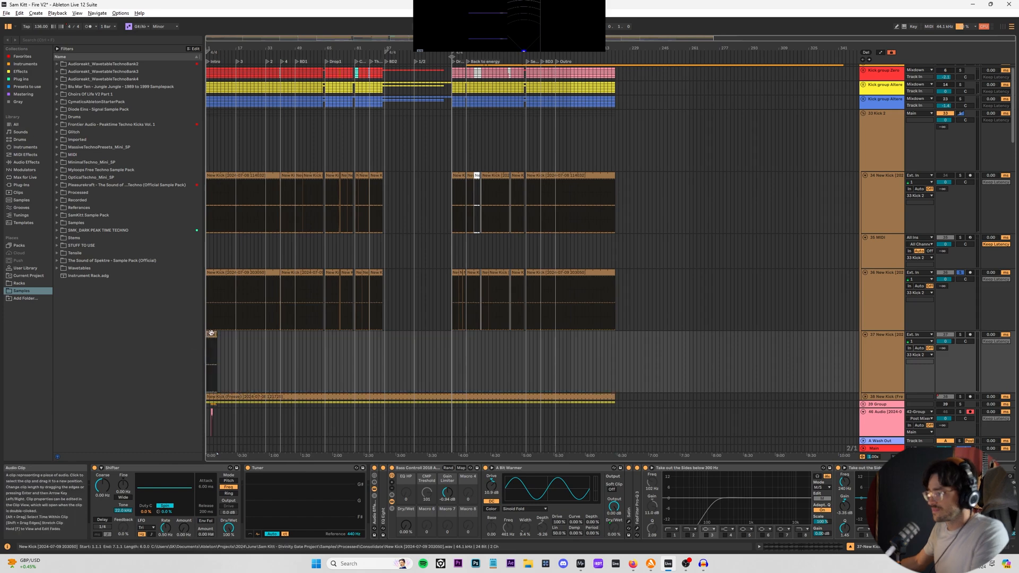
key(z)
key(ctrl+2)
key(ctrl+2)
click(287, 356)
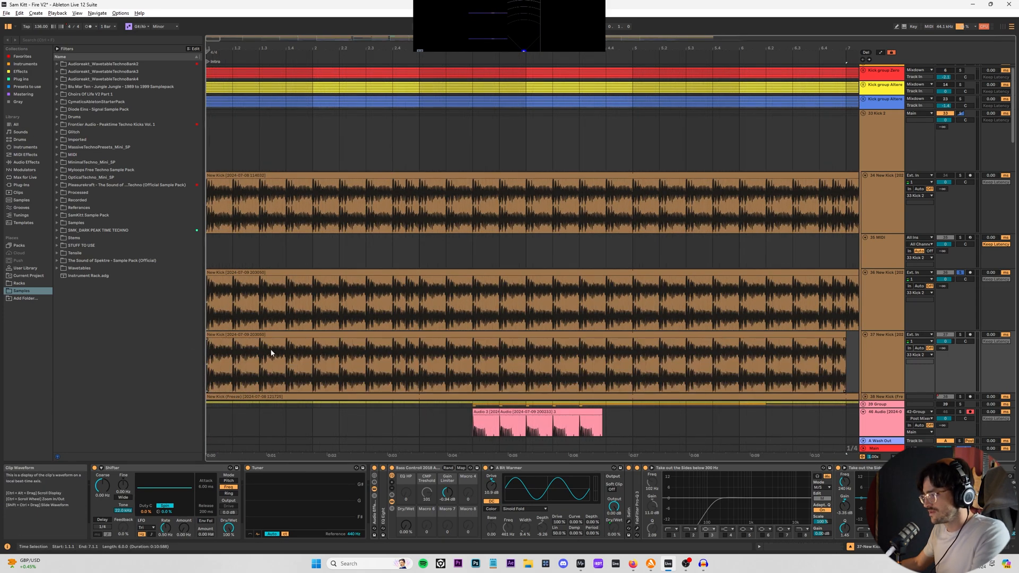
click(312, 353)
key(ctrl+e)
click(327, 334)
key(Delete)
- Freeze and flatten the duplicated New Kick track
click(254, 320)
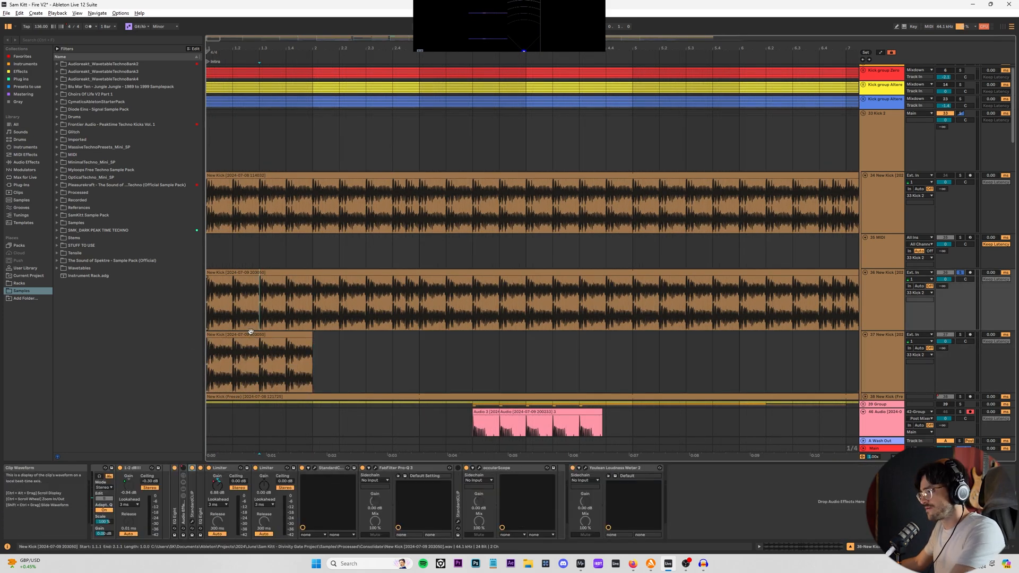
click(250, 333)
right_click(882, 348)
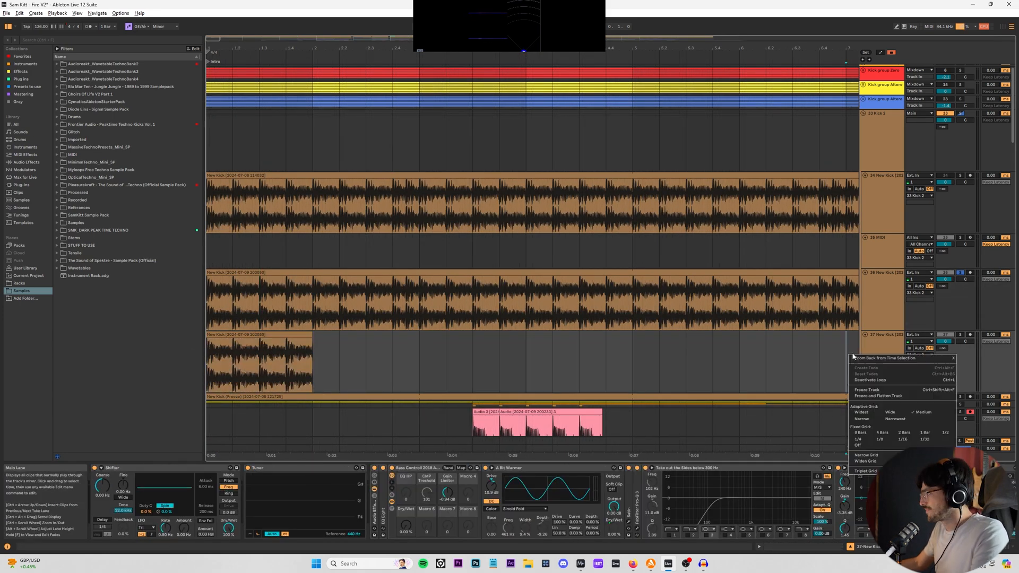
click(925, 401)
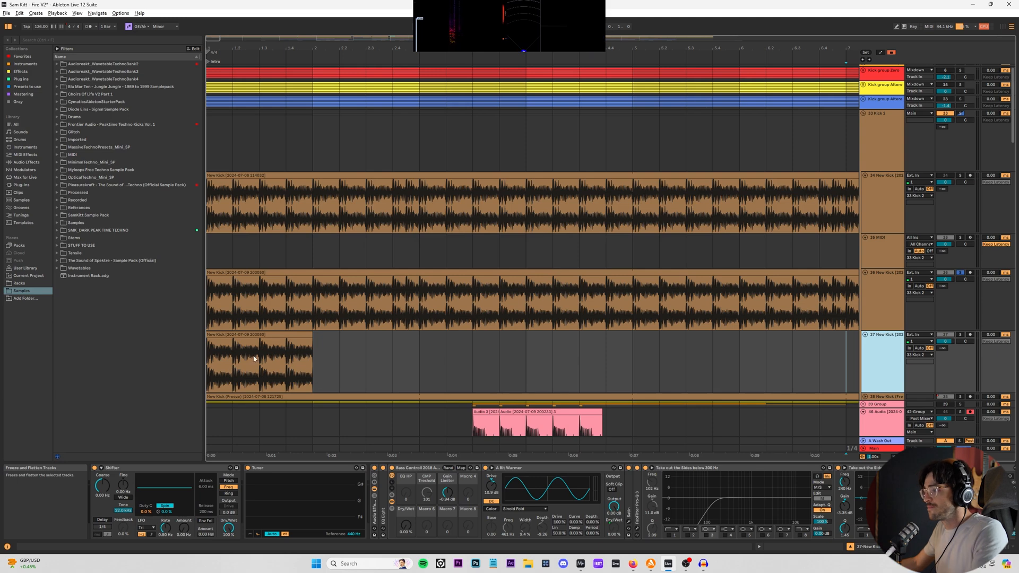
- Examine the flattened kick waveform up close, including the kick at 1.3.1, and compare it with the unflattened track above
click(259, 335)
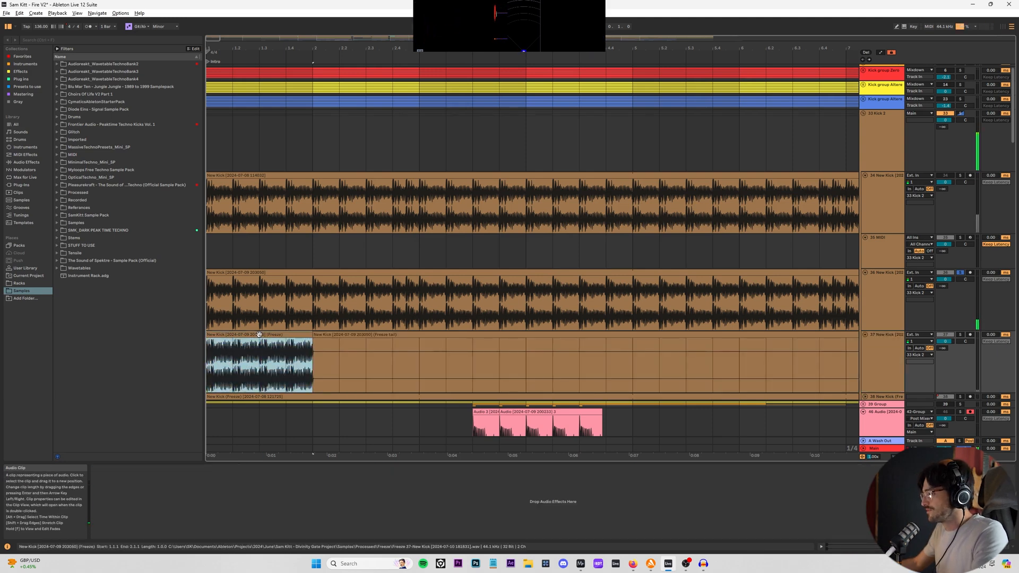
click(214, 349)
scroll(214, 351, up, 7)
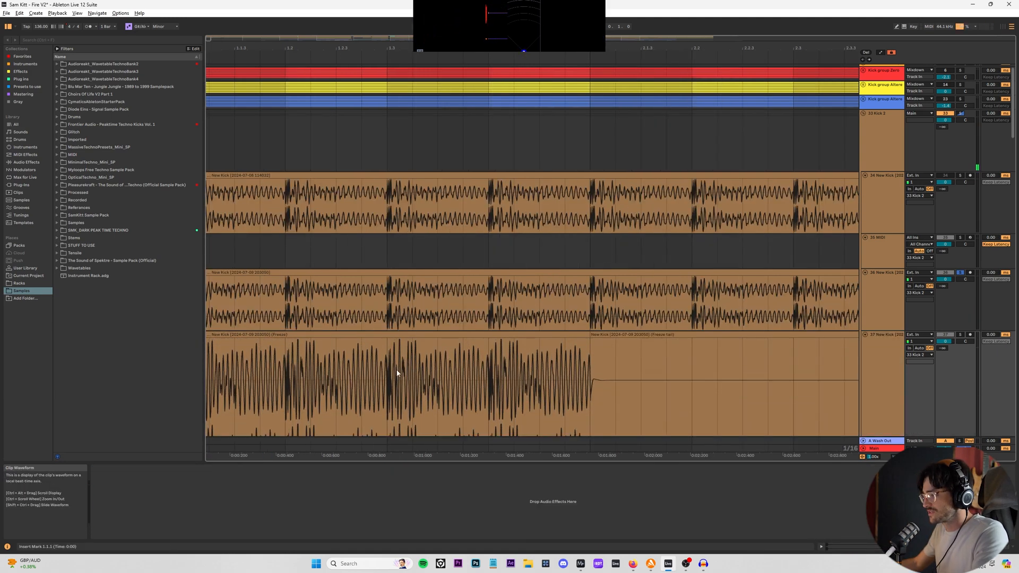
scroll(395, 368, down, 2)
scroll(388, 344, up, 4)
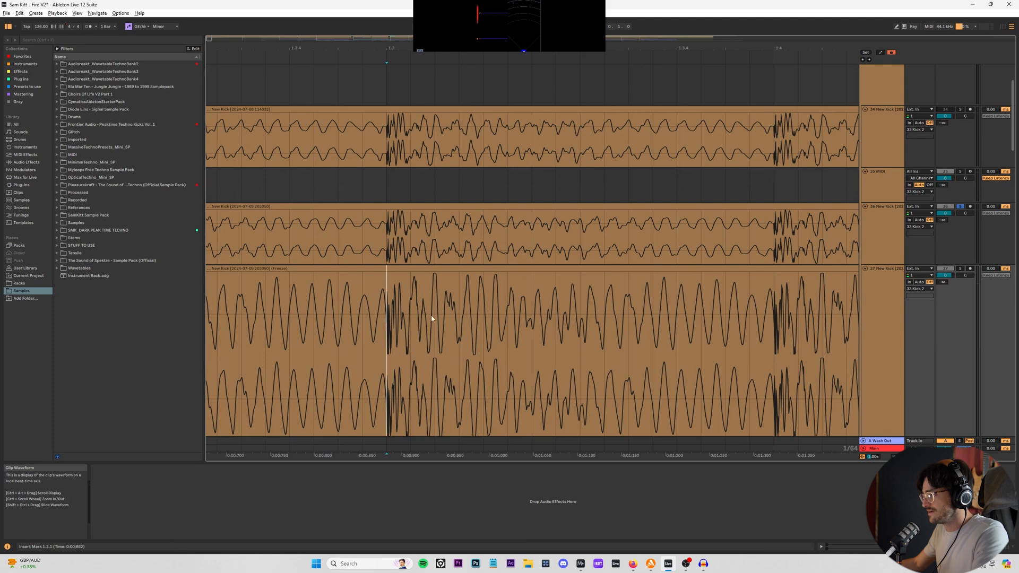
click(742, 302)
drag(411, 298, 532, 288)
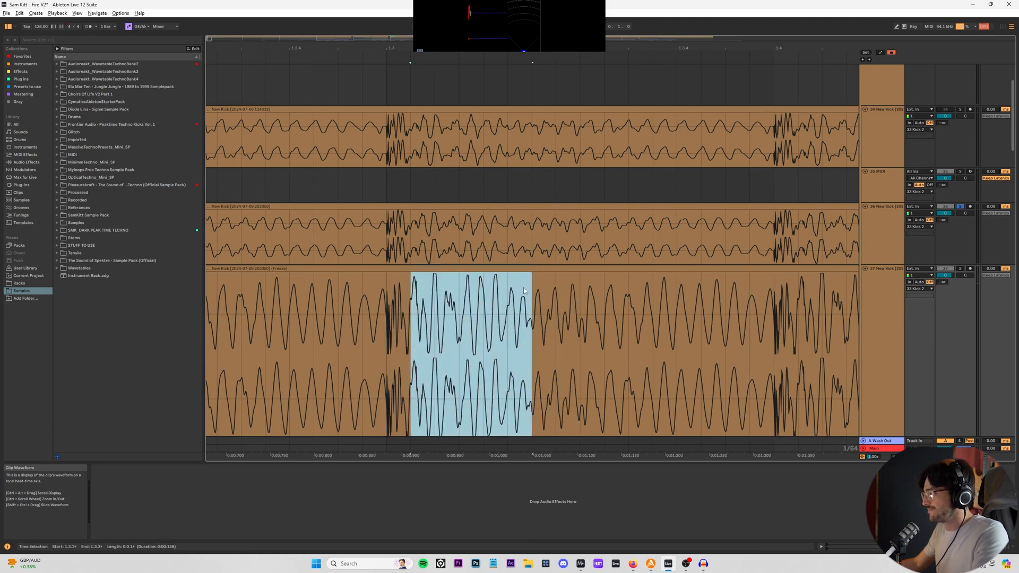
click(392, 300)
drag(420, 300, 523, 293)
scroll(565, 216, down, 5)
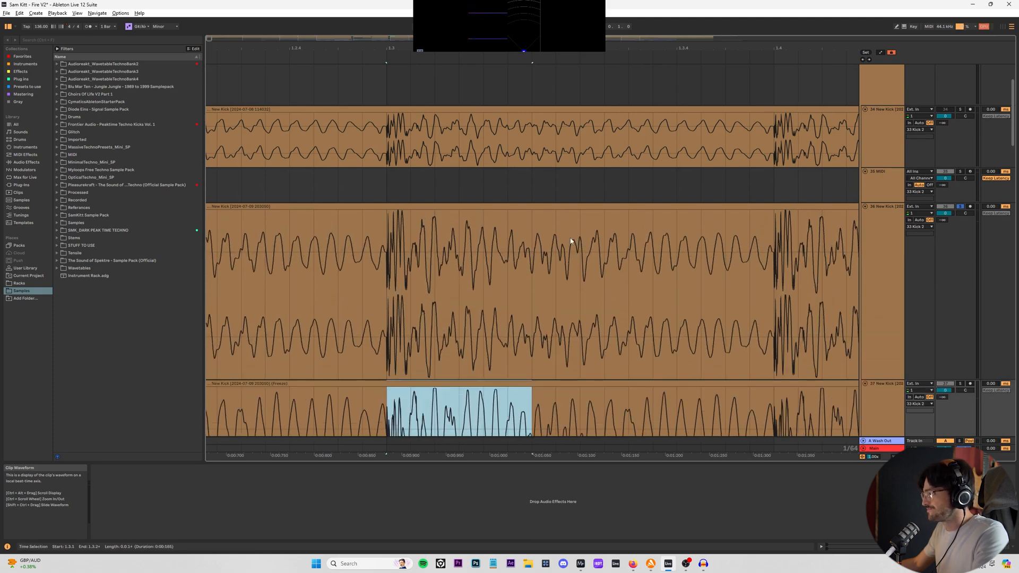
scroll(437, 273, down, 3)
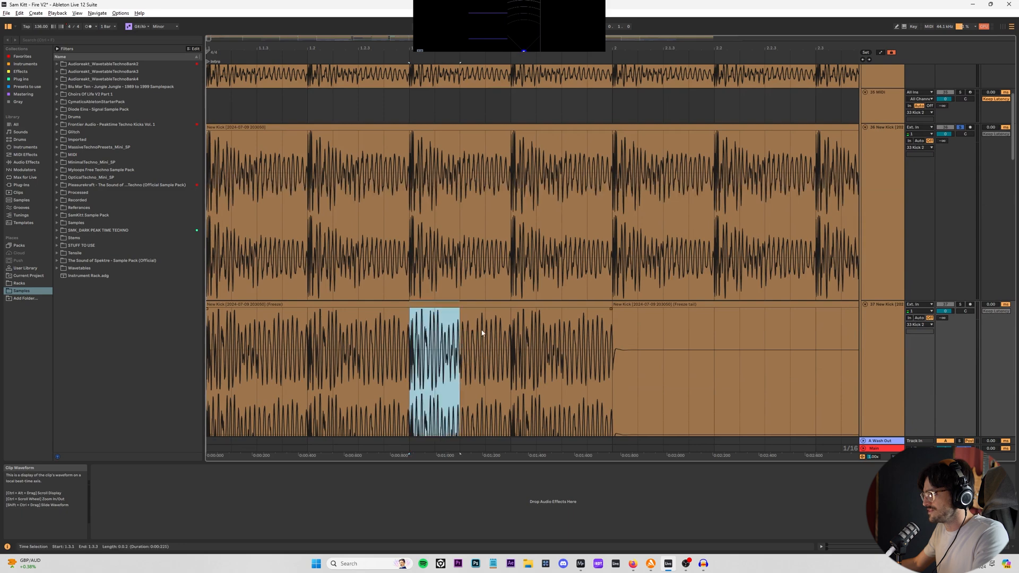
drag(460, 329, 485, 329)
- Play from around 1.3.1 and compare the flattened kick with the original by soloing each track in turn
click(414, 333)
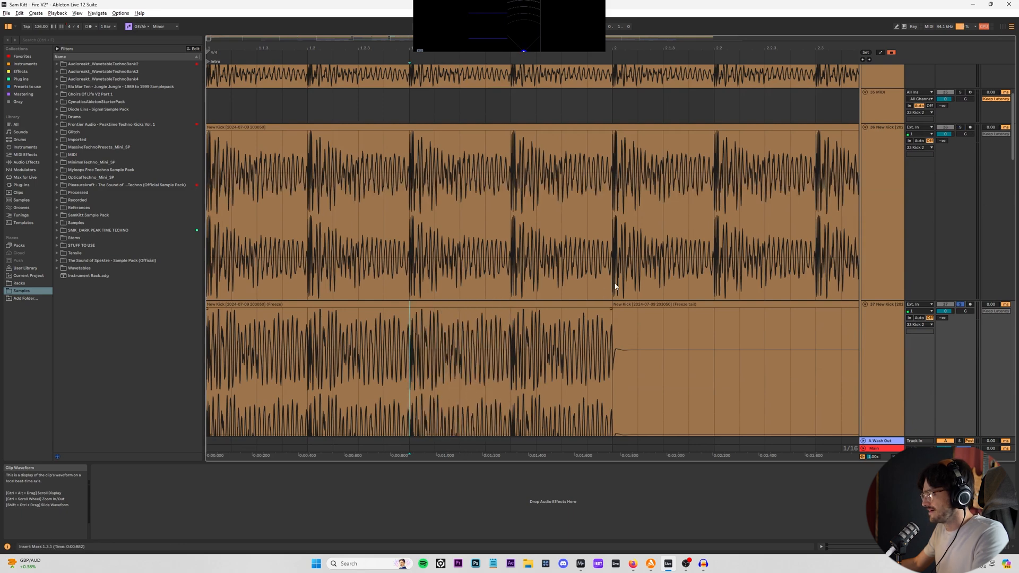
key(space)
click(423, 202)
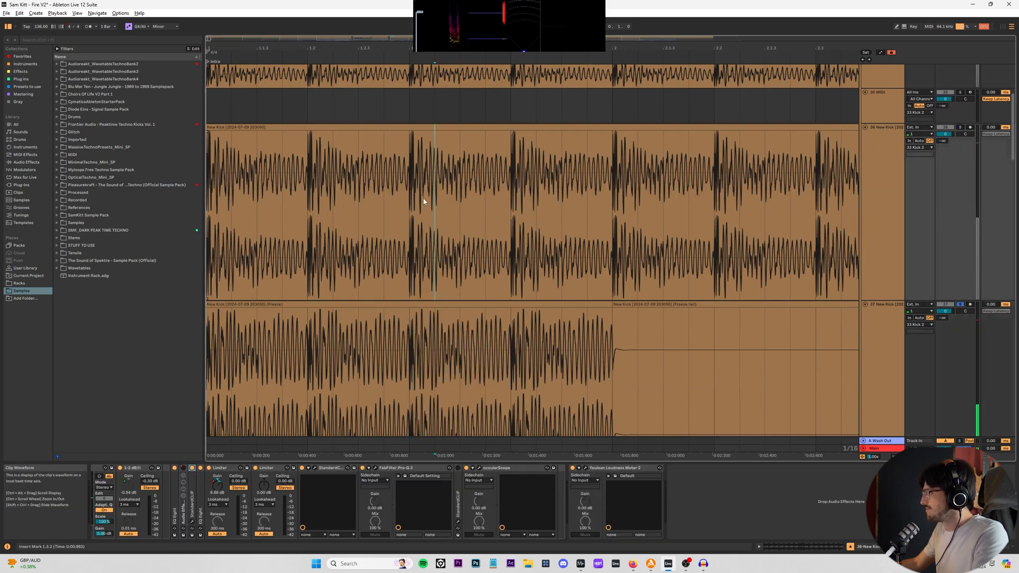
click(423, 338)
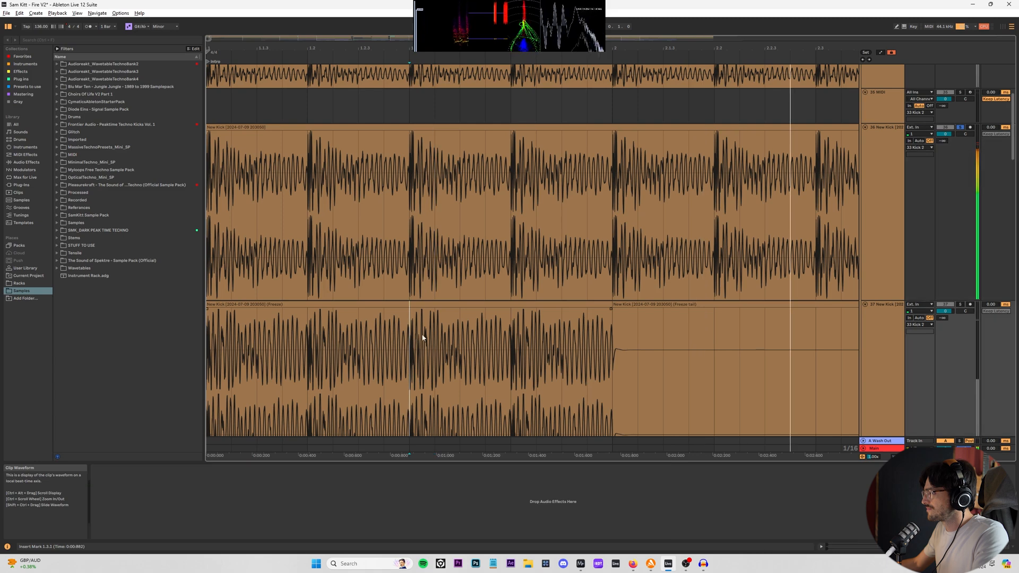
scroll(424, 335, down, 3)
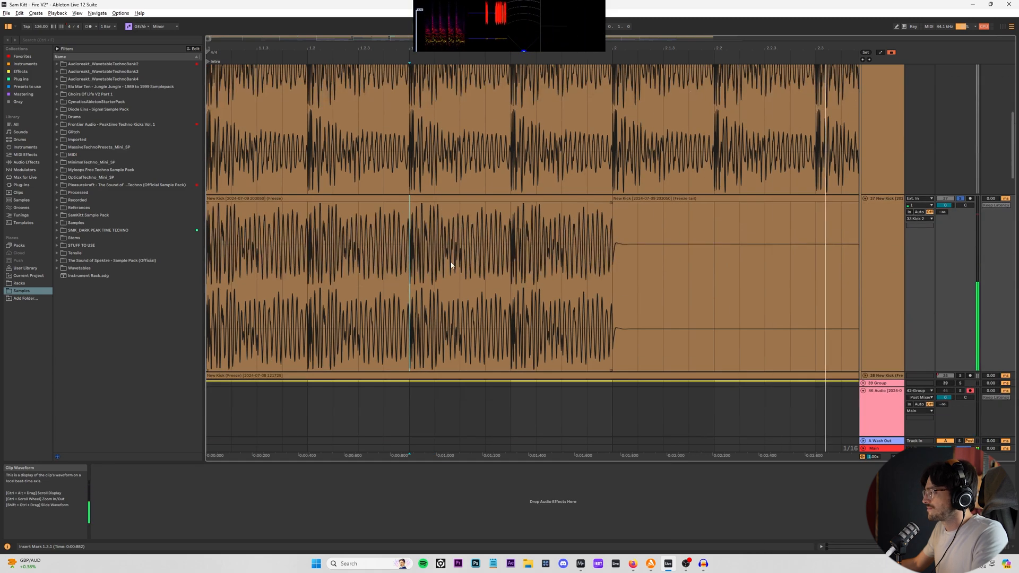
click(470, 241)
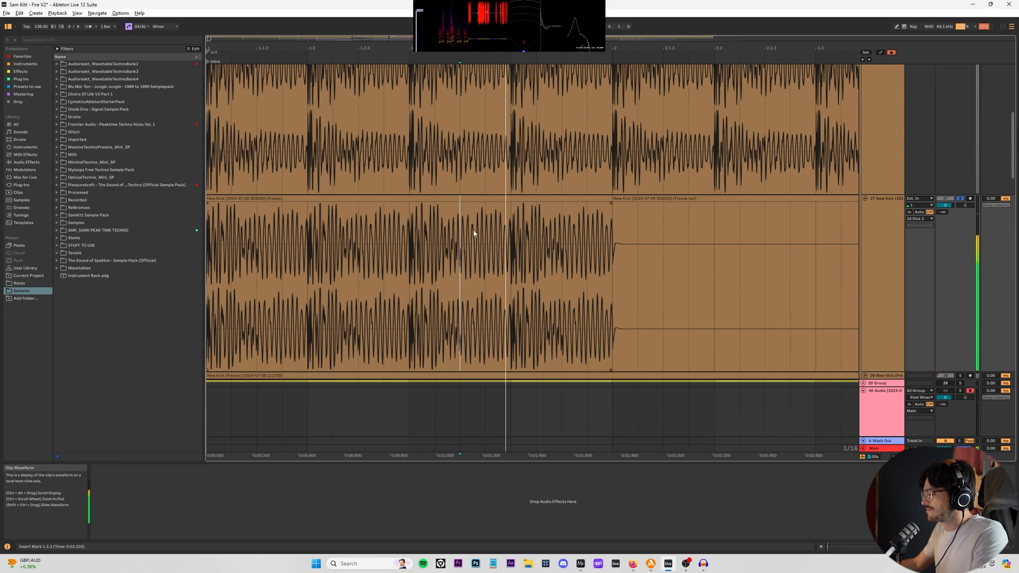
scroll(885, 209, down, 2)
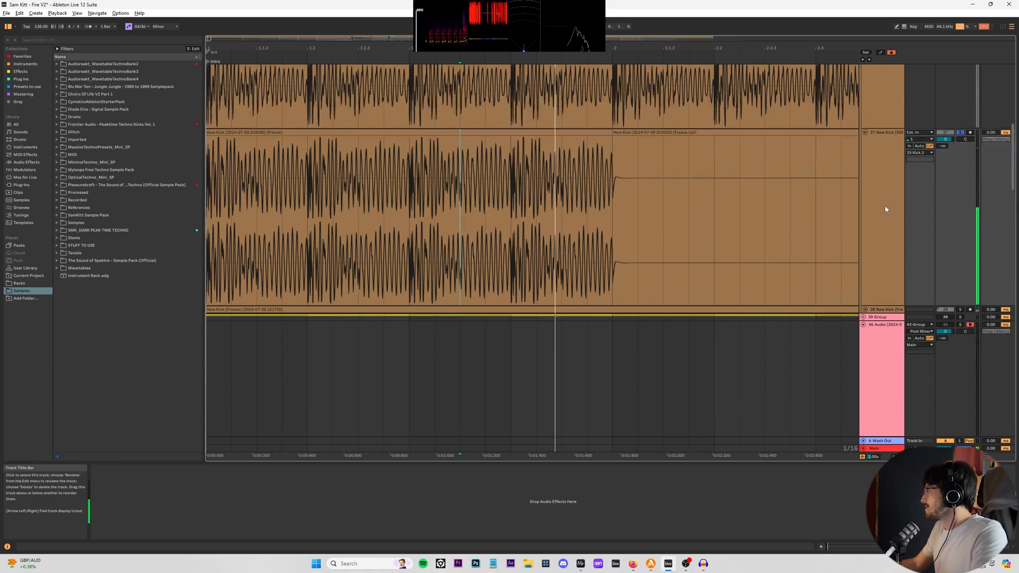
- Insert a MIDI track below the flattened New Kick track and load the Wavetable instrument on it
click(877, 225)
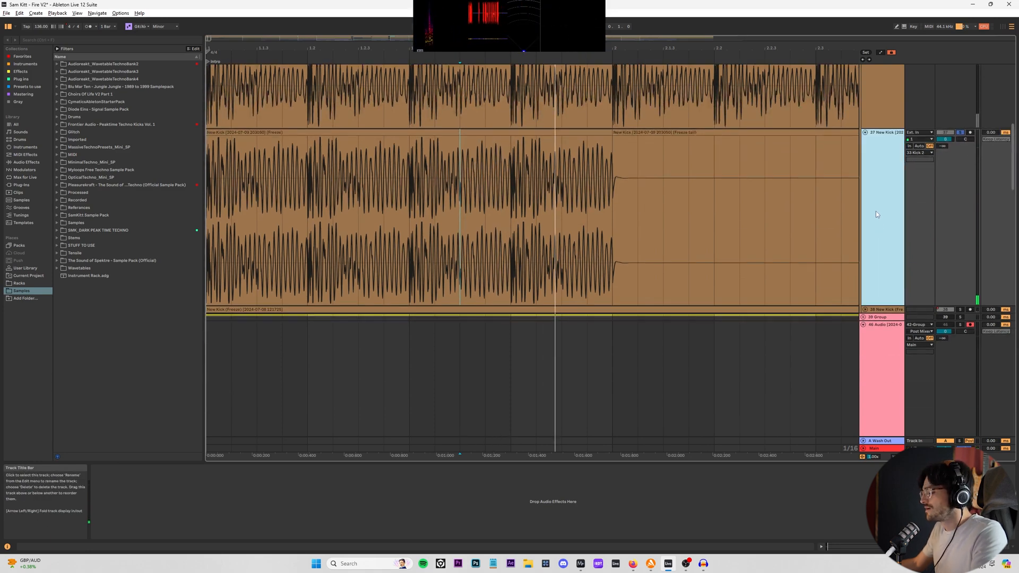
key(ctrl+shift+t)
click(26, 147)
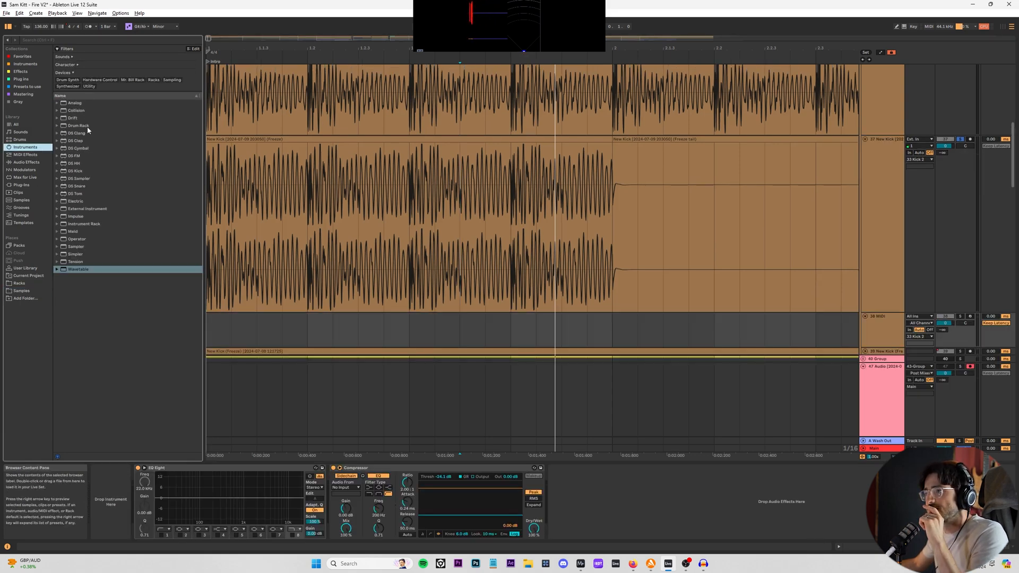
double_click(87, 270)
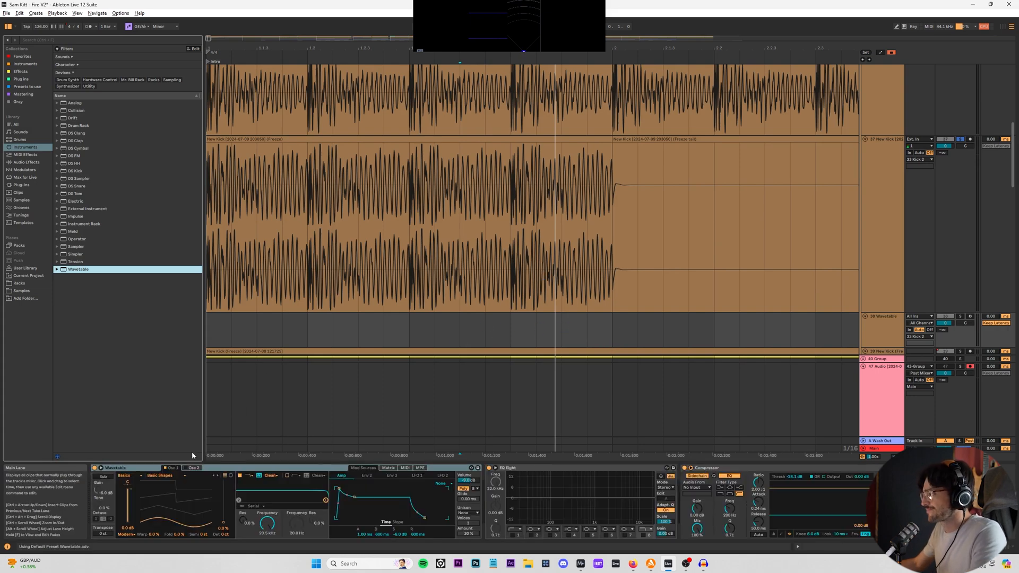
- Split the flattened kick clip at 1.3.1 and deactivate the part before the split
click(409, 316)
click(415, 185)
key(ctrl+e)
click(399, 141)
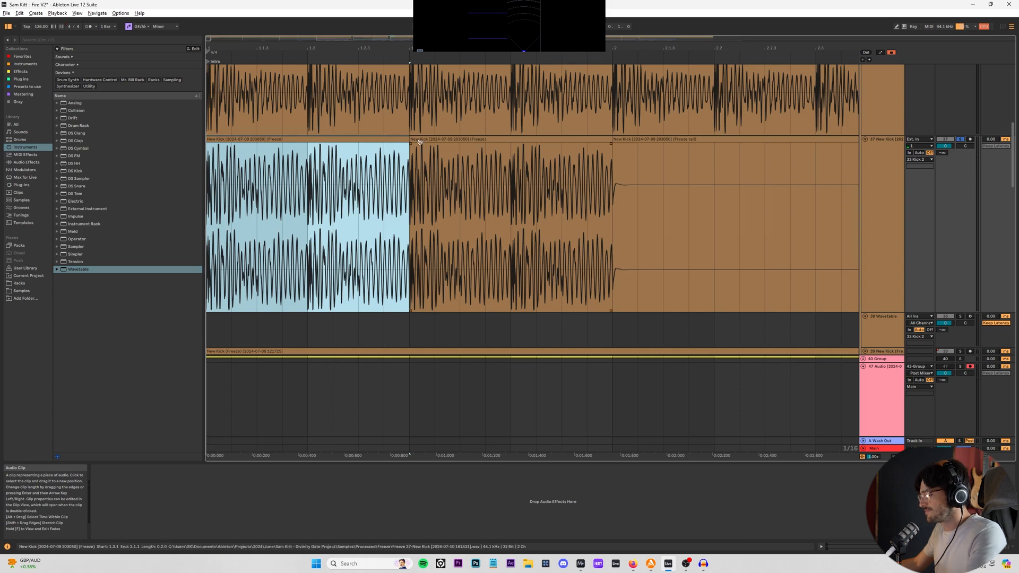
key(0)
- Split the active kick clip at 1.4.1, deactivate the part after it, and loop 1.3.1 to 1.4.1
click(514, 191)
key(ctrl+e)
click(523, 140)
key(0)
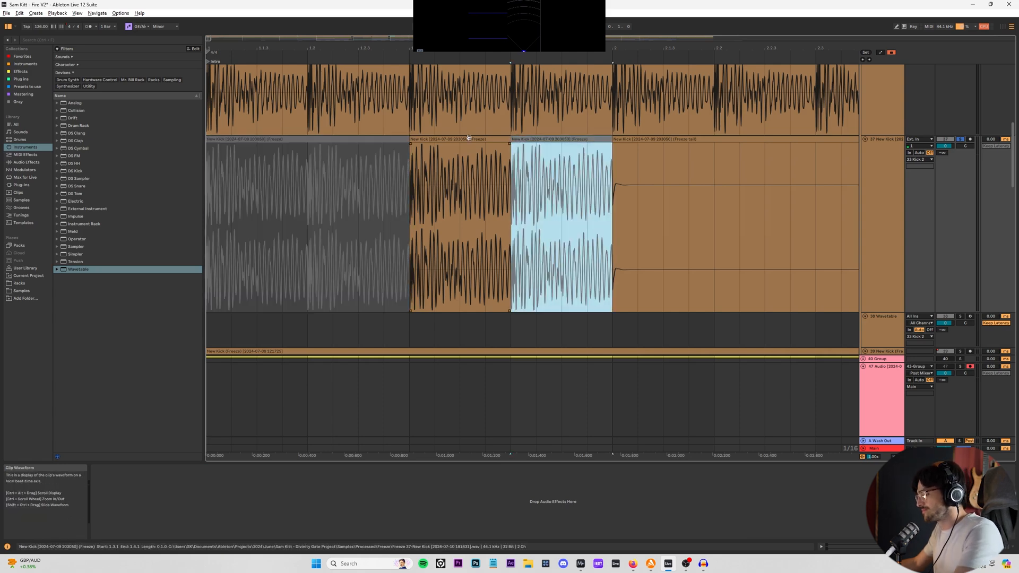
click(468, 139)
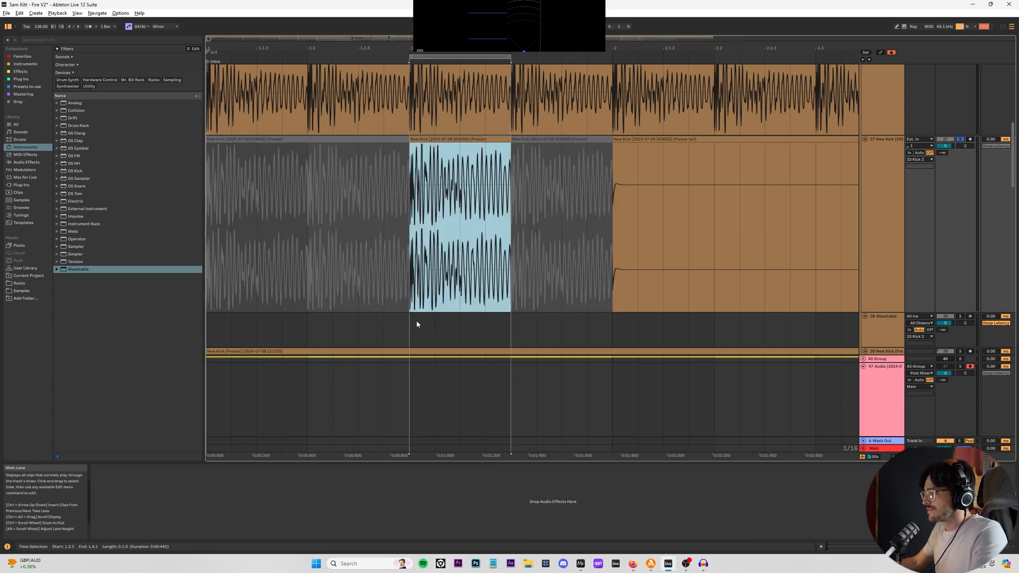
- Create a MIDI clip on the Wavetable track from 1.3.1 to 1.4.1 and fill it with one G#3 note
drag(416, 320, 516, 317)
key(ctrl+shift+m)
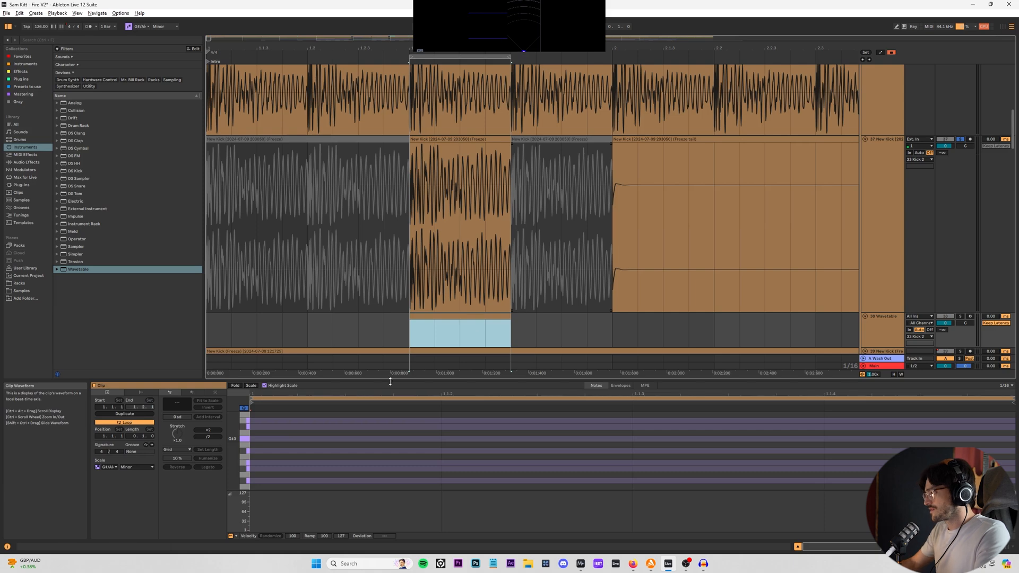
double_click(291, 433)
key(Down)
key(shift+Right)
key(shift+Right)
key(shift+Right)
key(shift+Right)
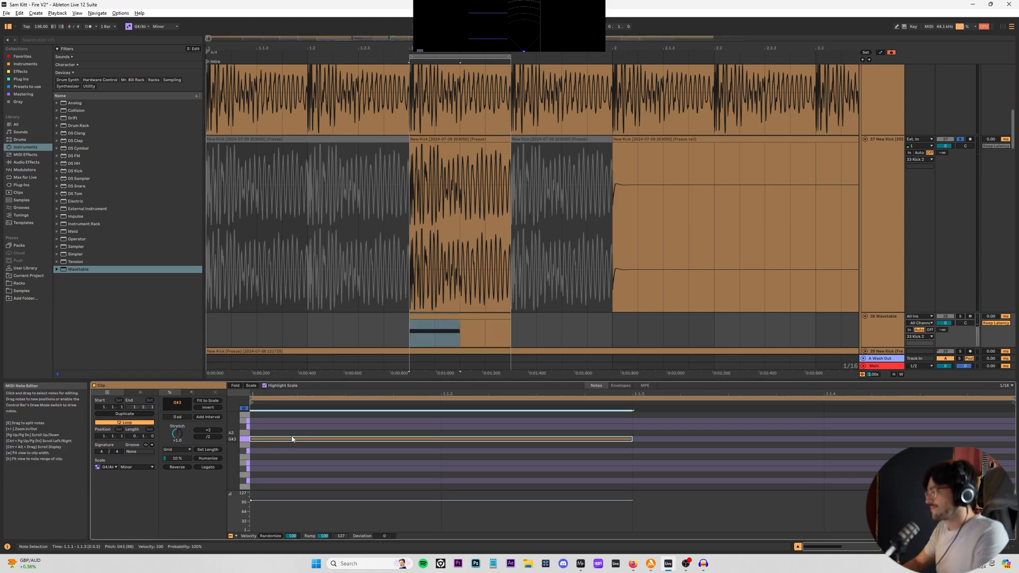
- Transpose the MIDI note down three octaves to G#0 and play the loop with the flattened kick
key(shift+Down)
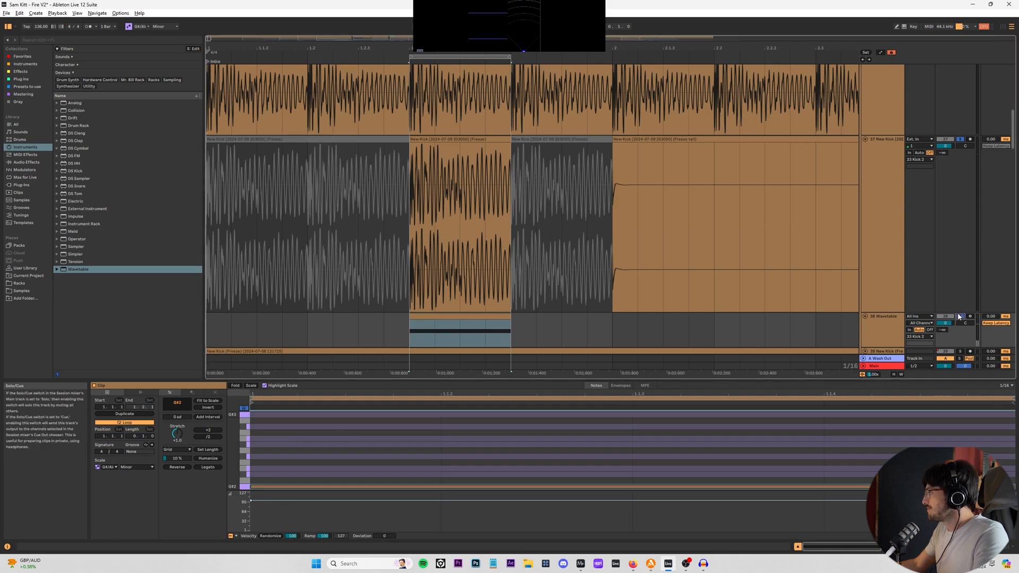
key(shift+Down)
key(shift+Down)
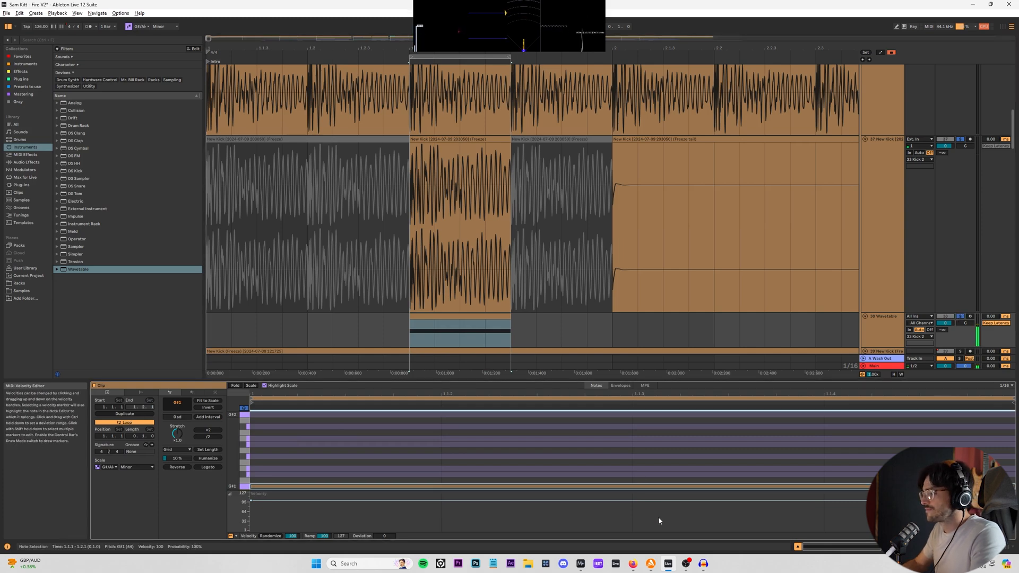
key(space)
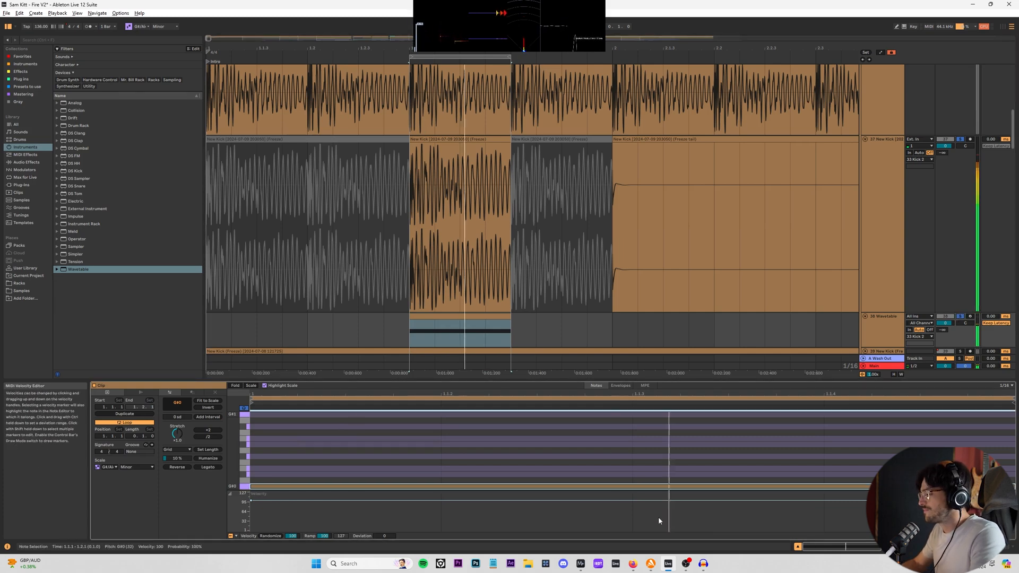
key(shift+Tab)
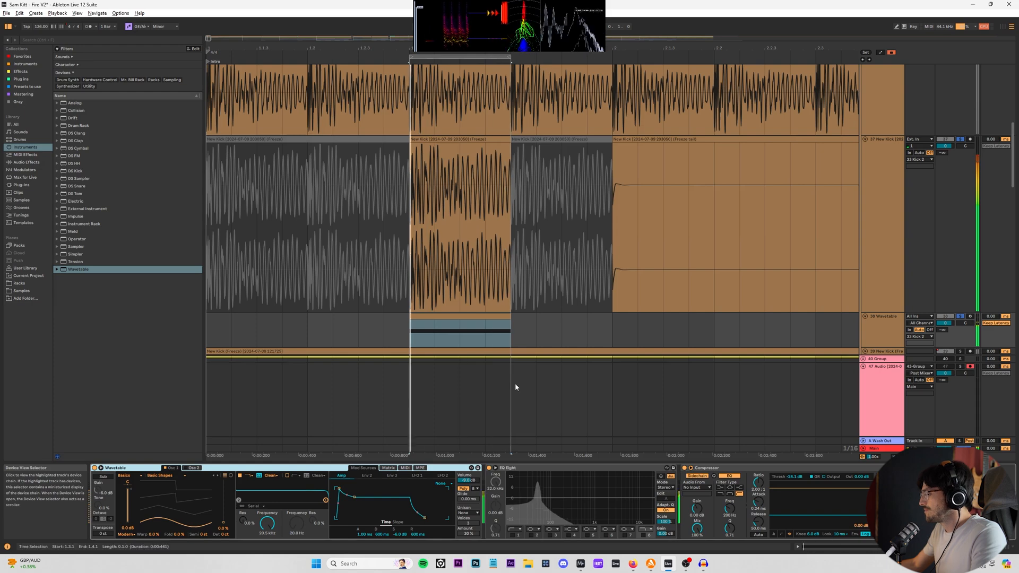
click(433, 328)
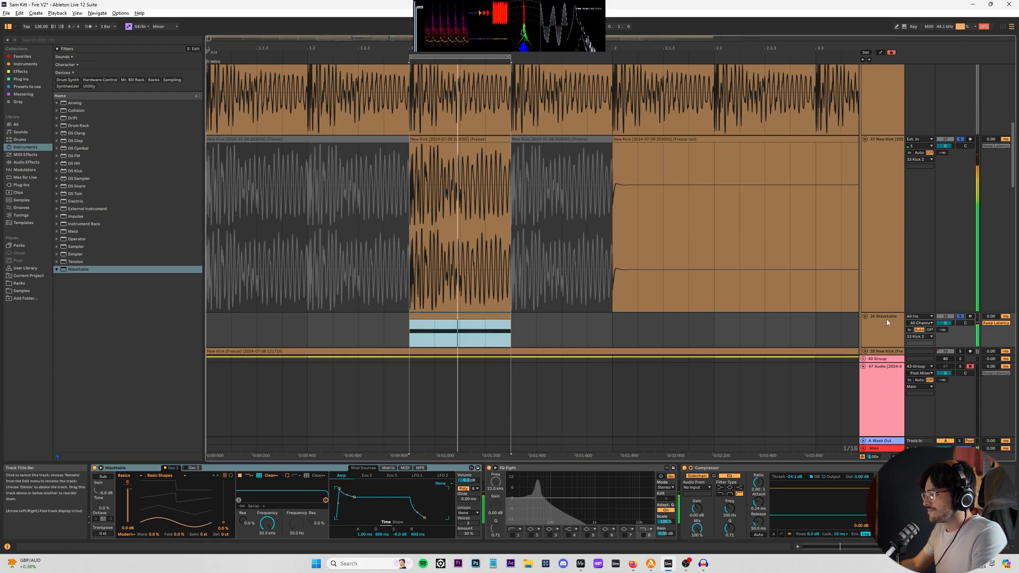
- Freeze and flatten the Wavetable track and raise the resulting audio clip's gain to about 10.8 dB
right_click(885, 317)
click(925, 368)
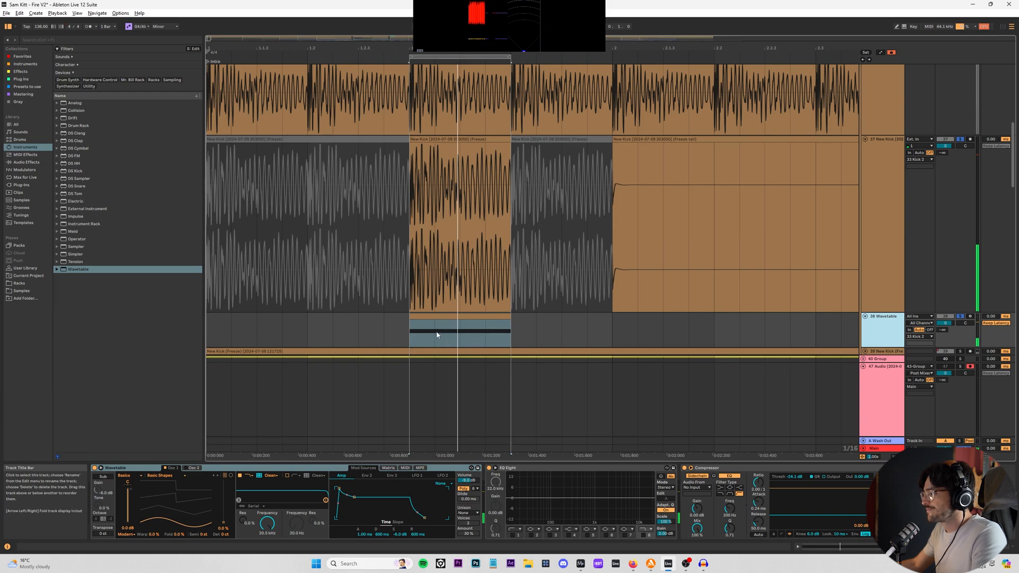
scroll(448, 333, up, 4)
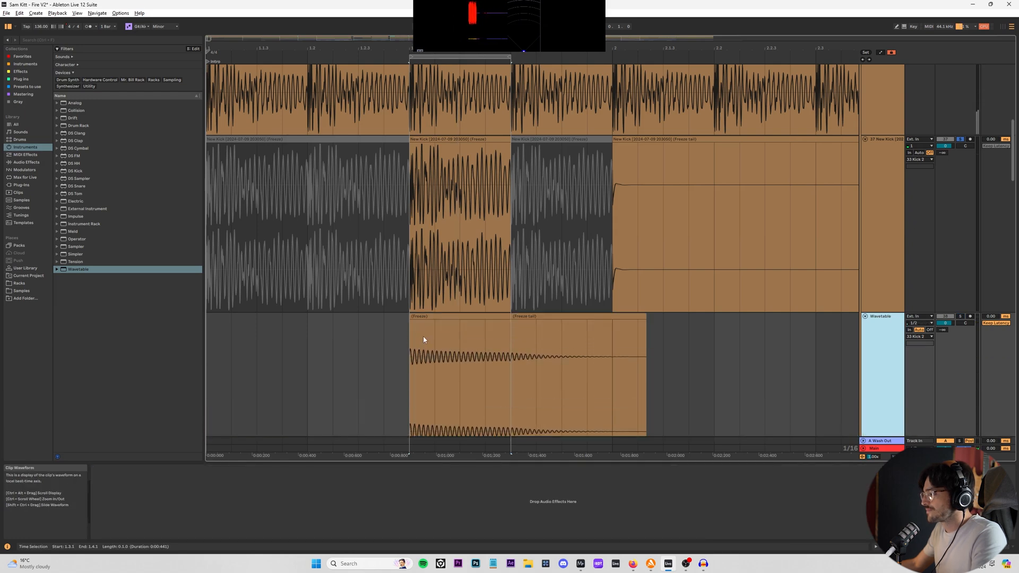
click(511, 331)
double_click(485, 316)
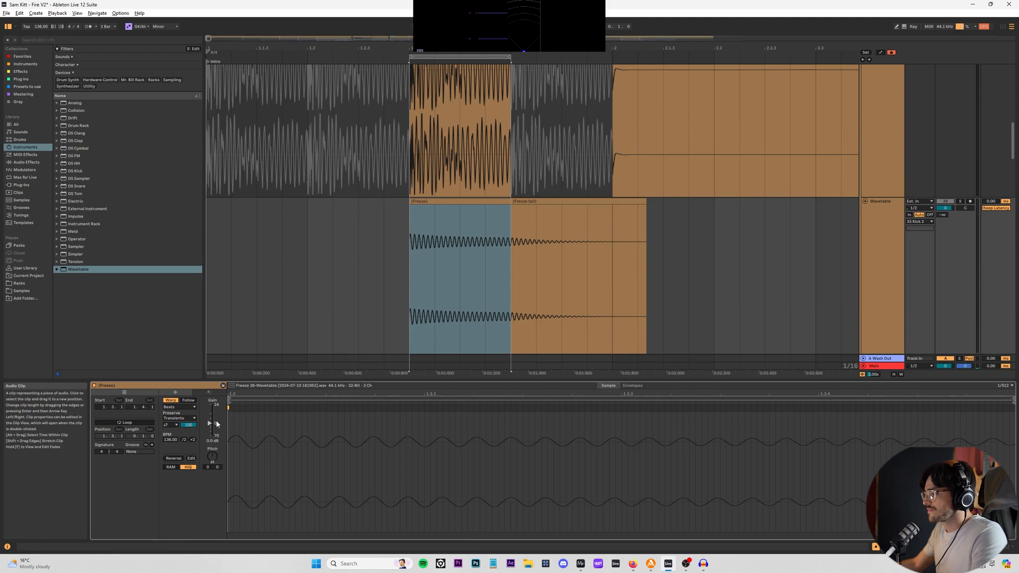
drag(213, 408, 214, 413)
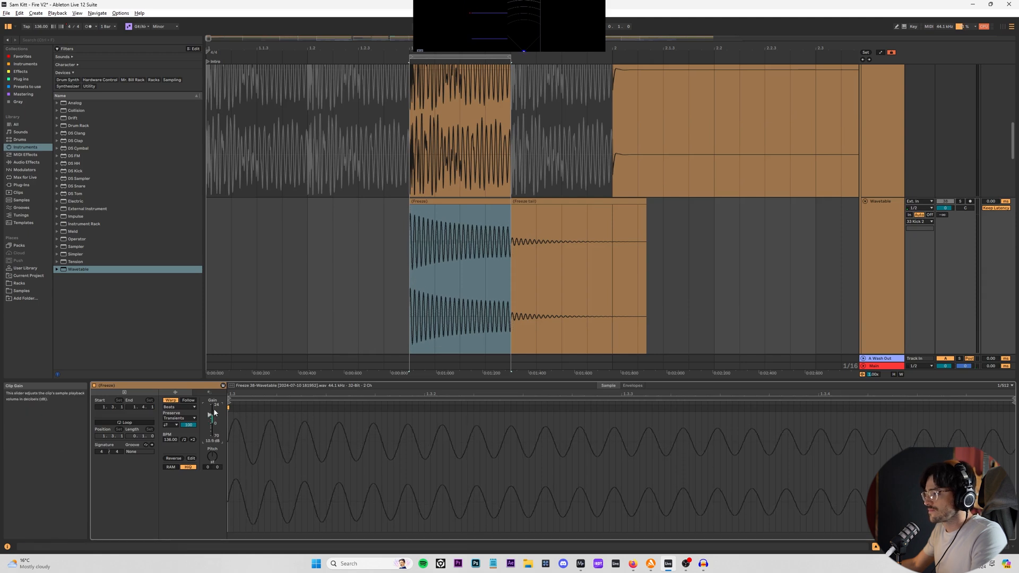
- Add a long fade-in to the flattened Wavetable clip and trim the kick clip to end at 1.3.3 while the loop plays
click(454, 227)
drag(412, 206, 479, 207)
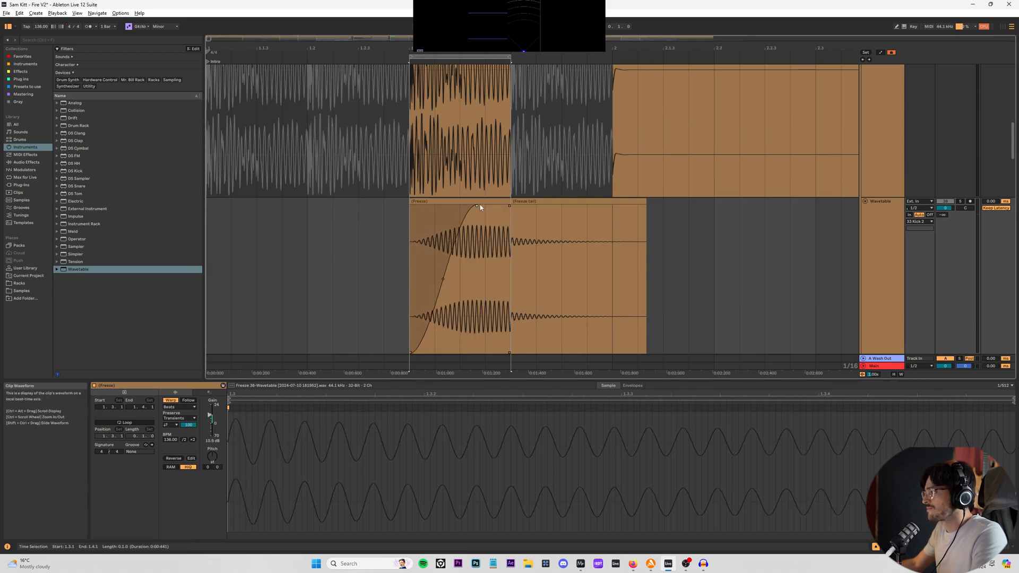
key(space)
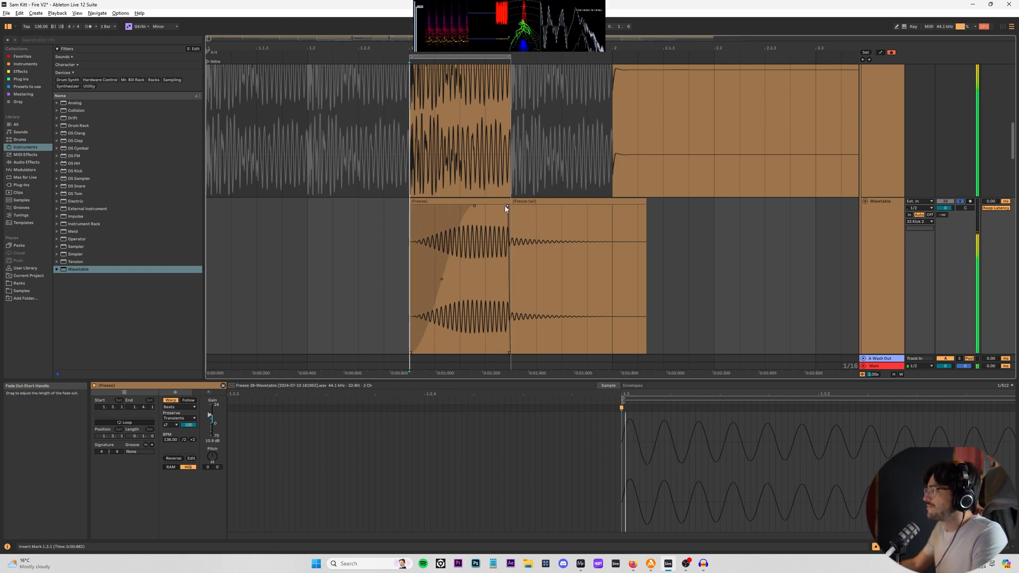
scroll(468, 170, up, 3)
drag(511, 92, 461, 93)
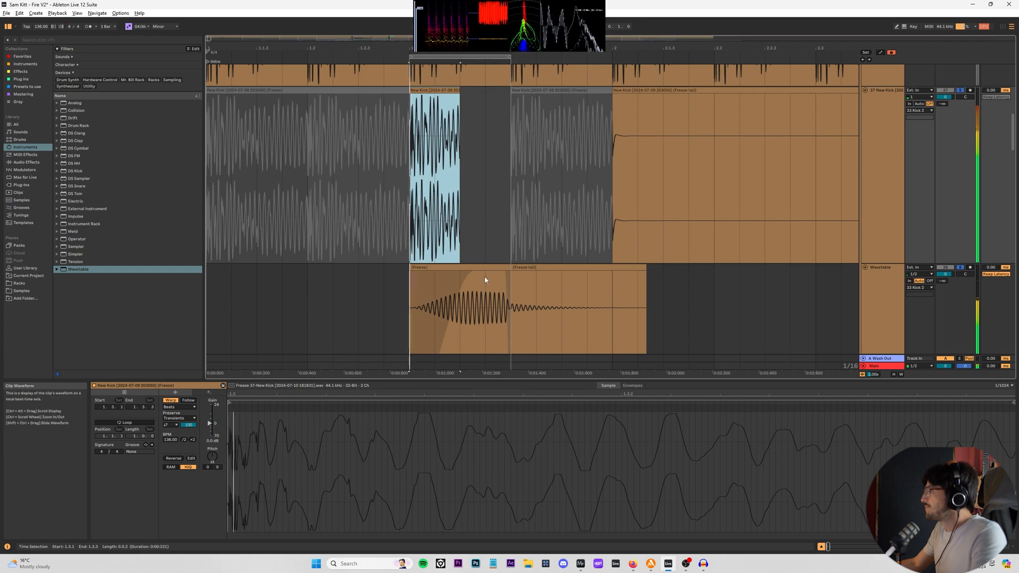
click(488, 318)
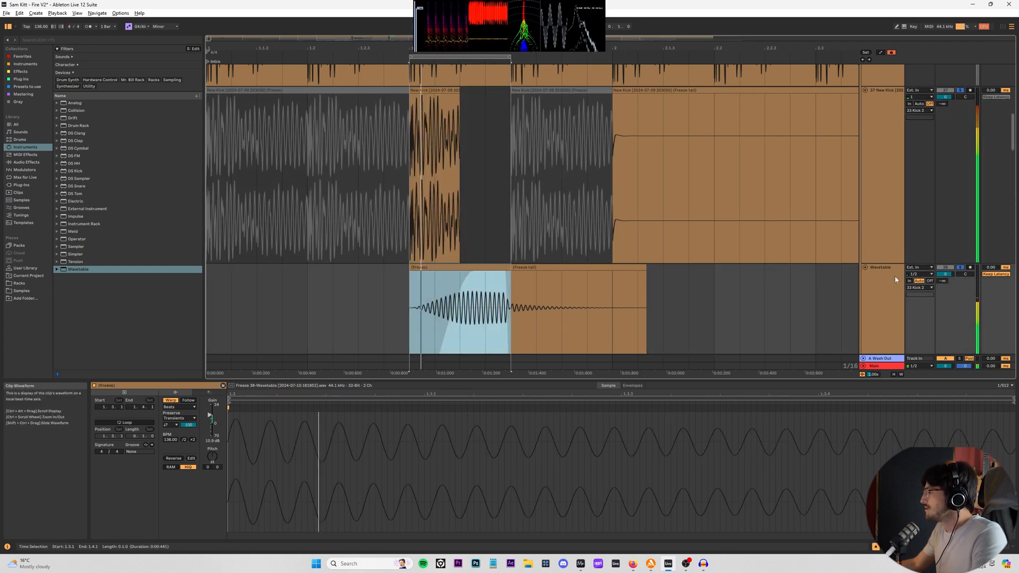
click(903, 311)
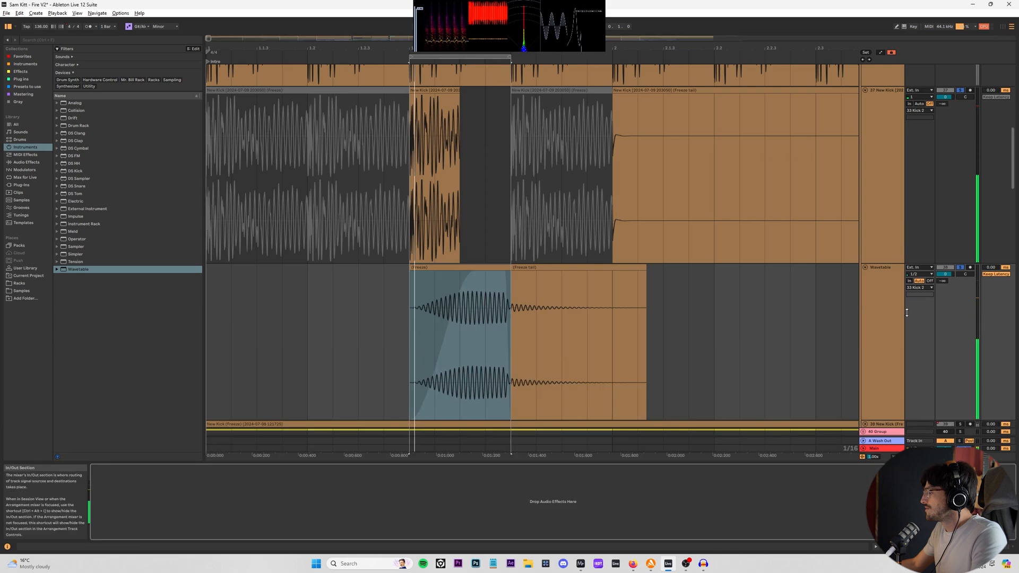
- Undo the kick trim, fade-in, gain change and flattening to restore the Wavetable MIDI track
key(ctrl+z)
key(ctrl+z)
key(ctrl+z)
key(ctrl+z)
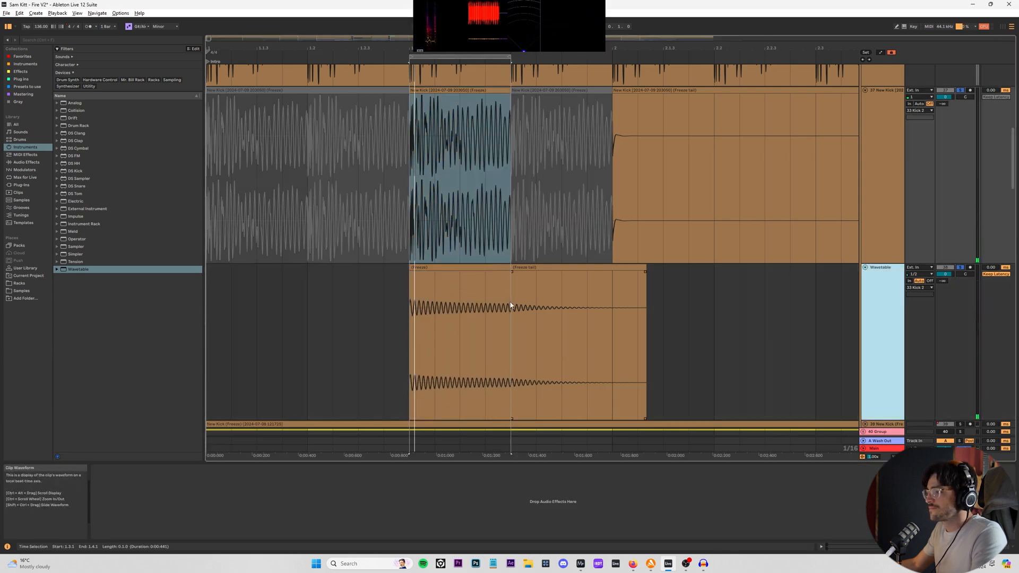
- Replace Wavetable with the Vital synth and set its first oscillator's wavetable to Basic Shapes
click(22, 64)
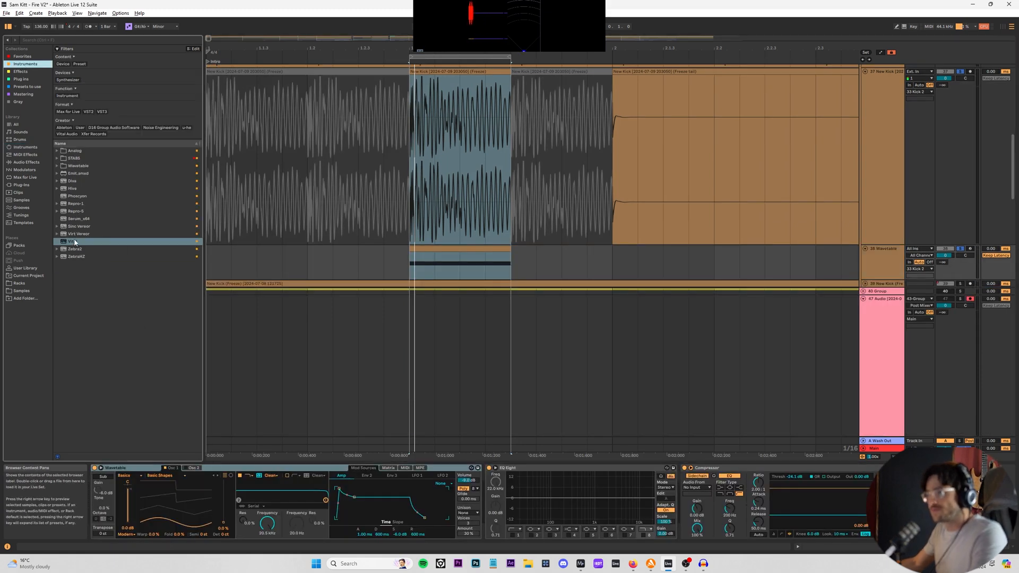
drag(75, 242, 143, 473)
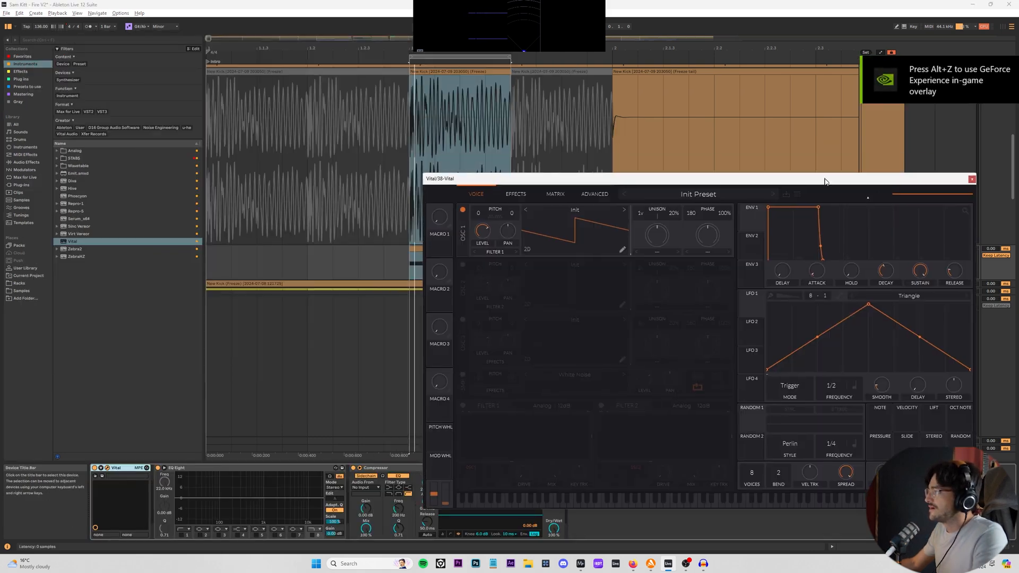
drag(821, 178, 699, 151)
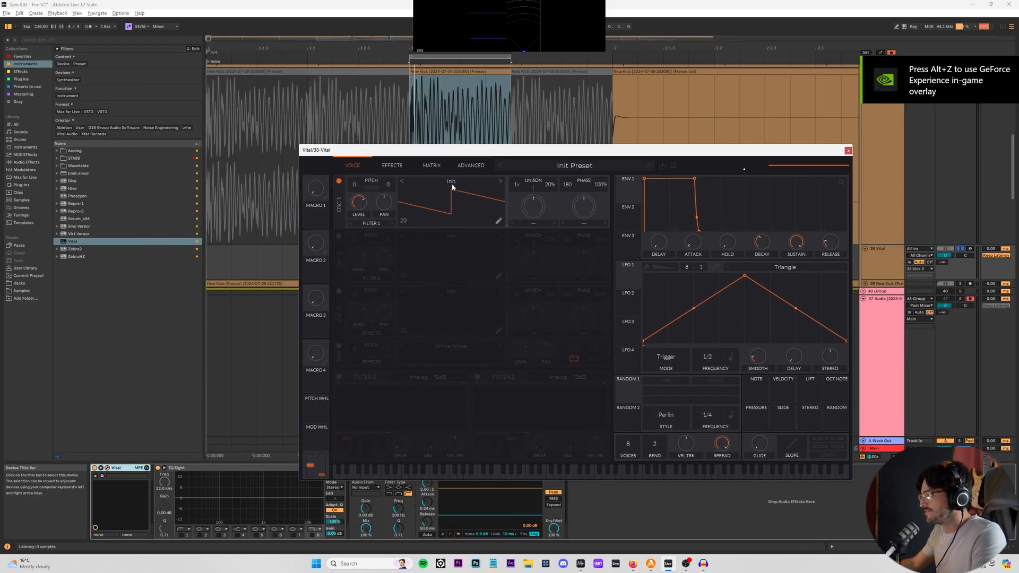
click(452, 187)
click(670, 196)
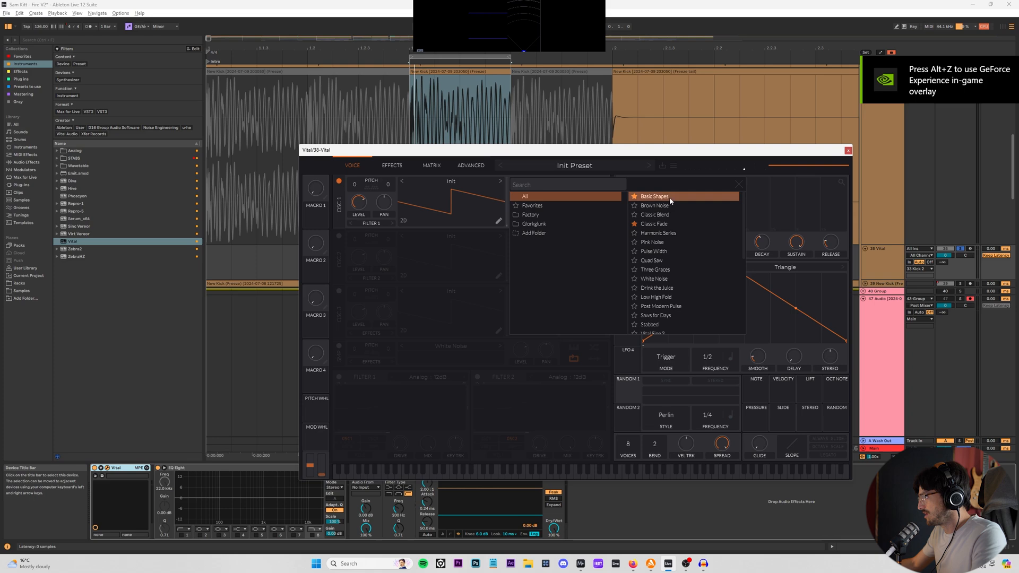
click(738, 184)
drag(481, 157, 611, 294)
- Set envelope 2's sustain to 0 in Vital, assign the envelope to oscillator 1's fine pitch, and play the loop
click(447, 274)
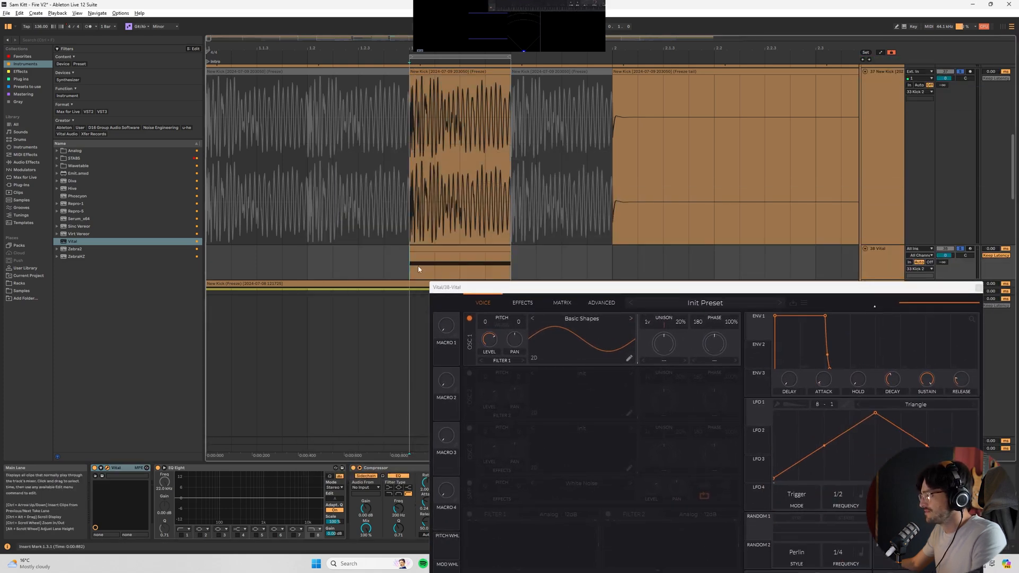
drag(916, 380, 772, 493)
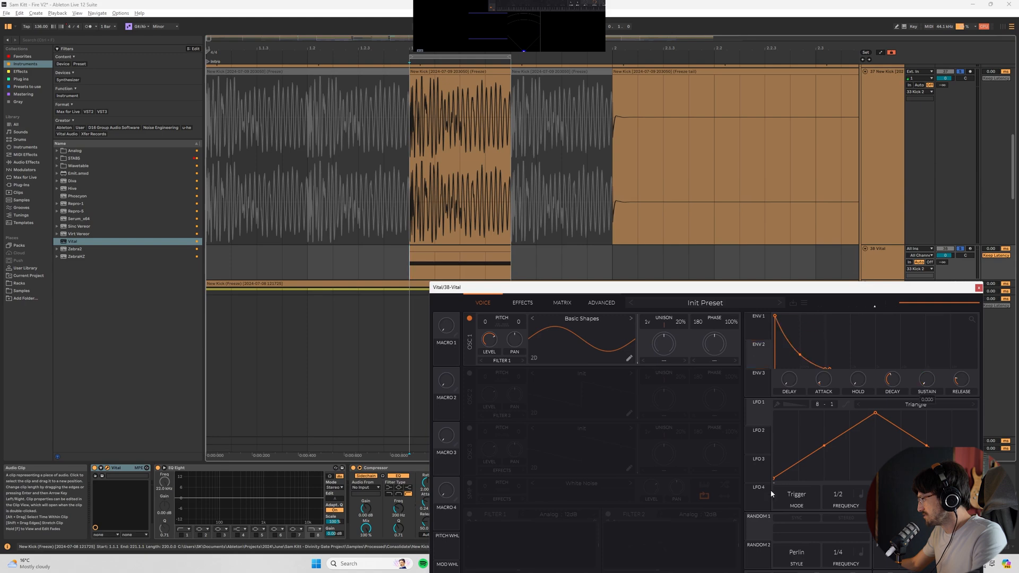
drag(655, 333, 517, 321)
key(space)
drag(421, 265, 510, 265)
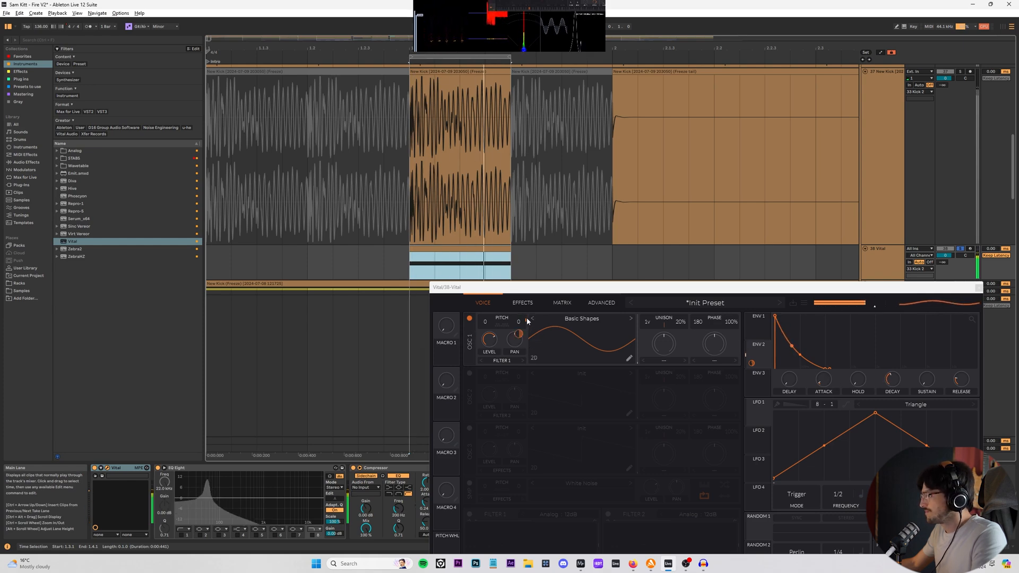
- Try an envelope 2 modulation amount of 2.000 on oscillator 1's fine pitch, and remove that modulation
mouse_move(520, 322)
drag(518, 334, 518, 299)
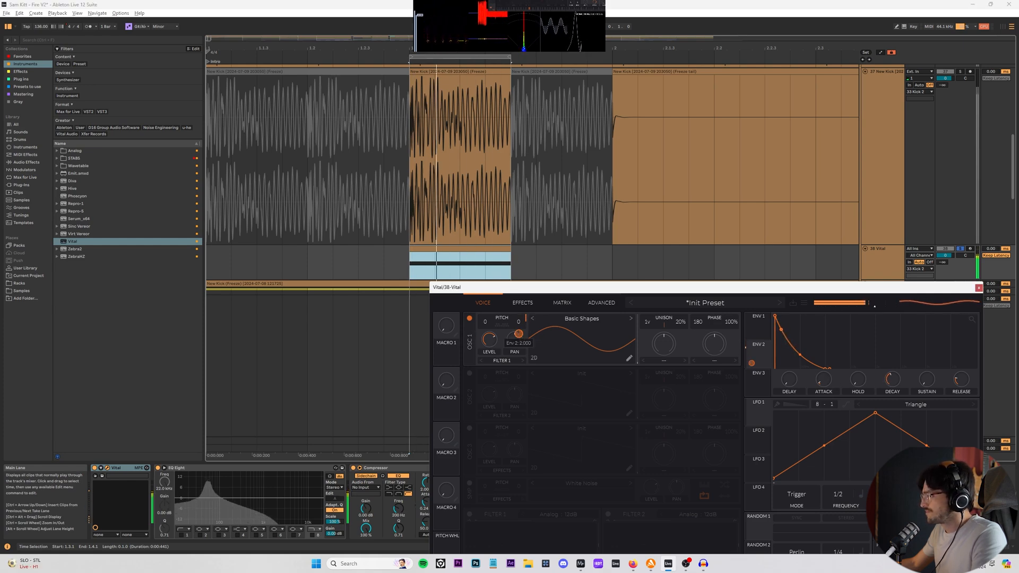
right_click(519, 333)
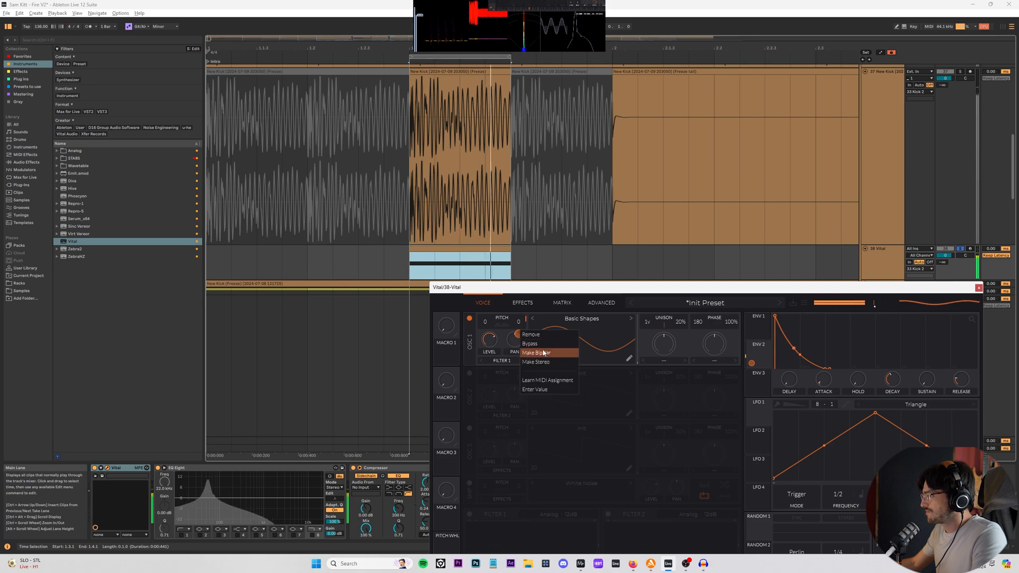
click(541, 338)
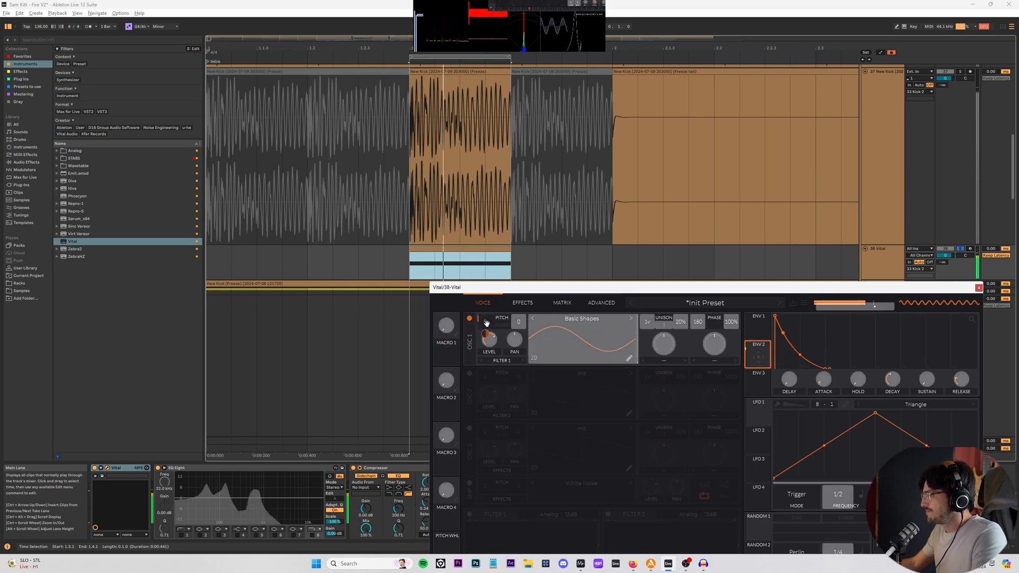
- Modulate oscillator 1's transpose with envelope 2 in Vital, and shorten the envelope's decay for a quicker pitch drop
drag(892, 378, 925, 346)
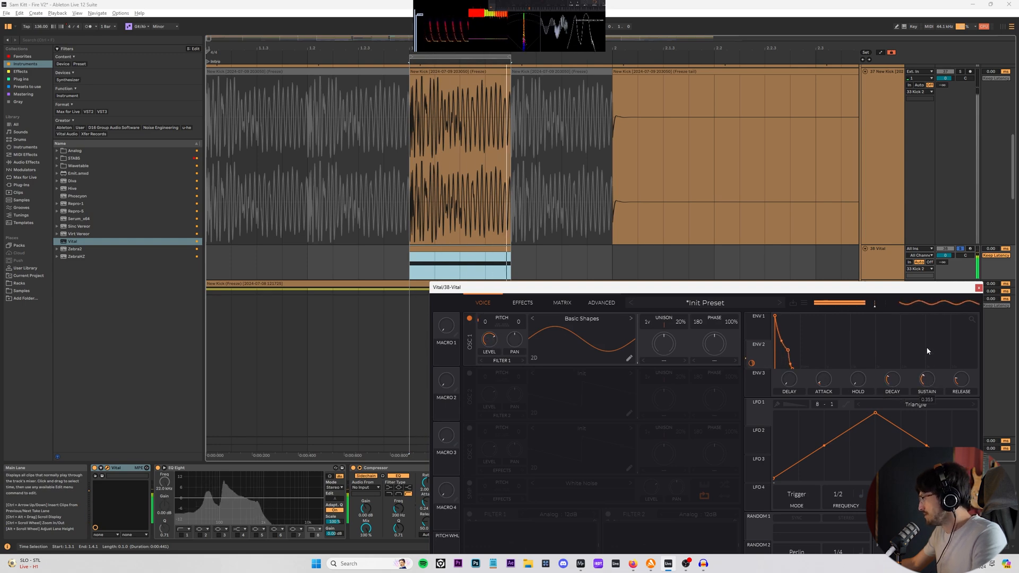
drag(956, 379, 956, 366)
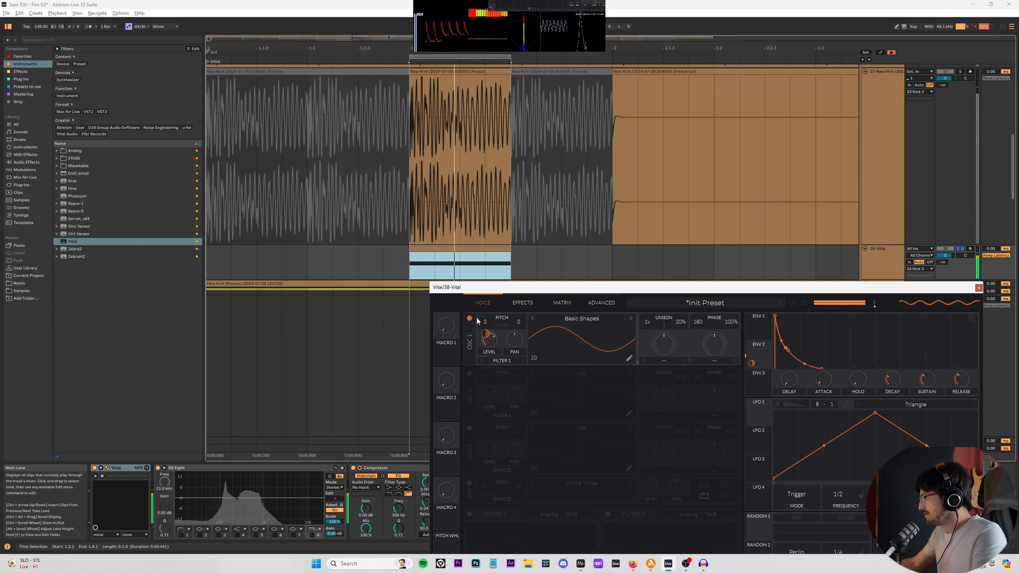
drag(487, 337, 487, 349)
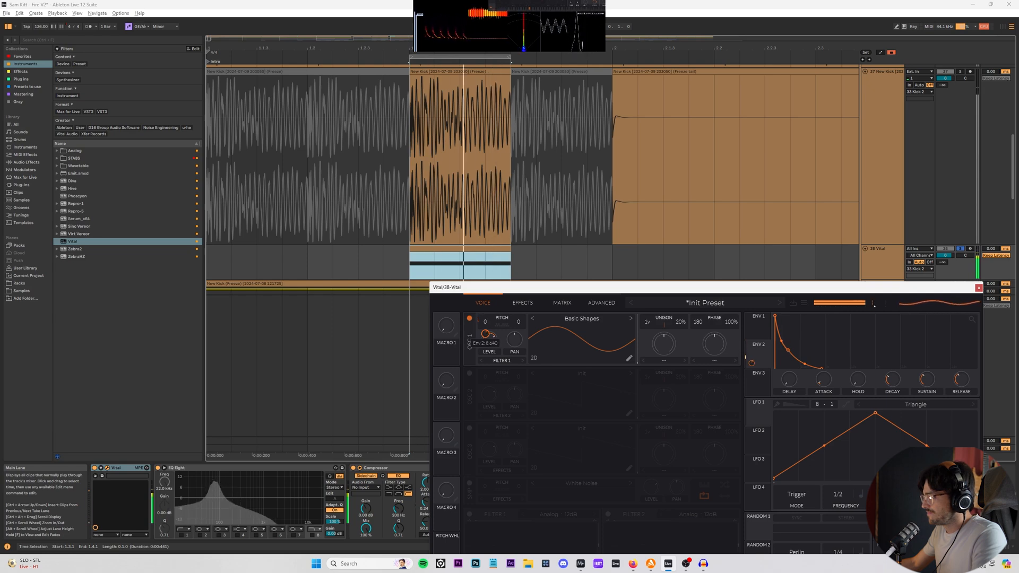
drag(891, 379, 891, 386)
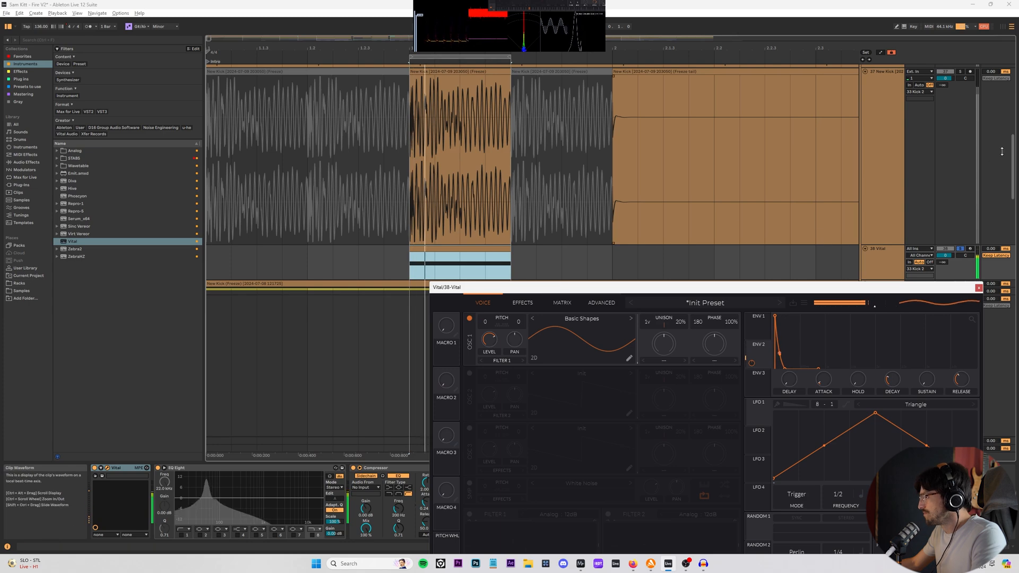
- Solo the New Kick track to compare its sound, and solo the Vital track again
scroll(928, 175, up, 1)
click(960, 125)
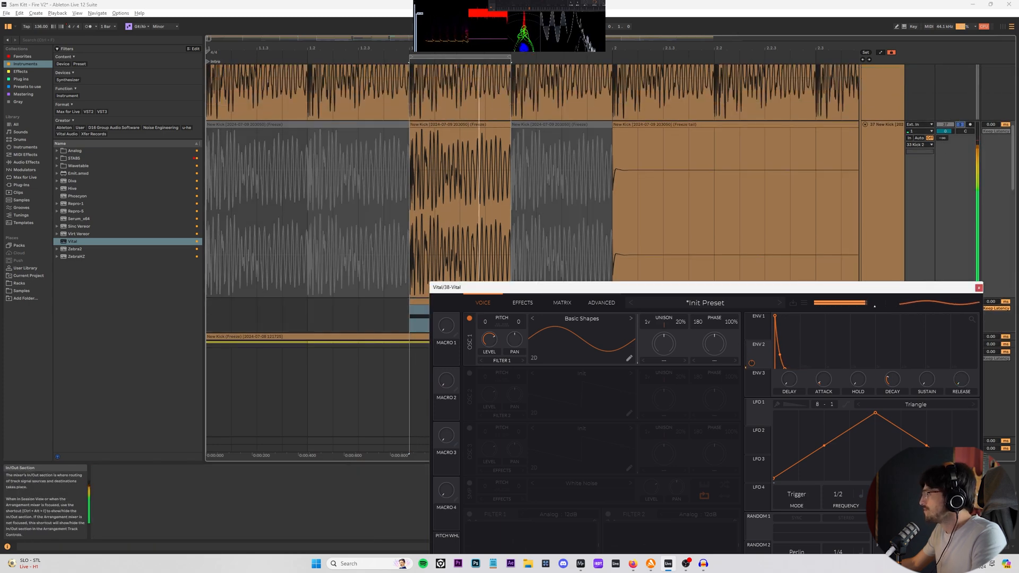
scroll(984, 177, down, 2)
click(960, 209)
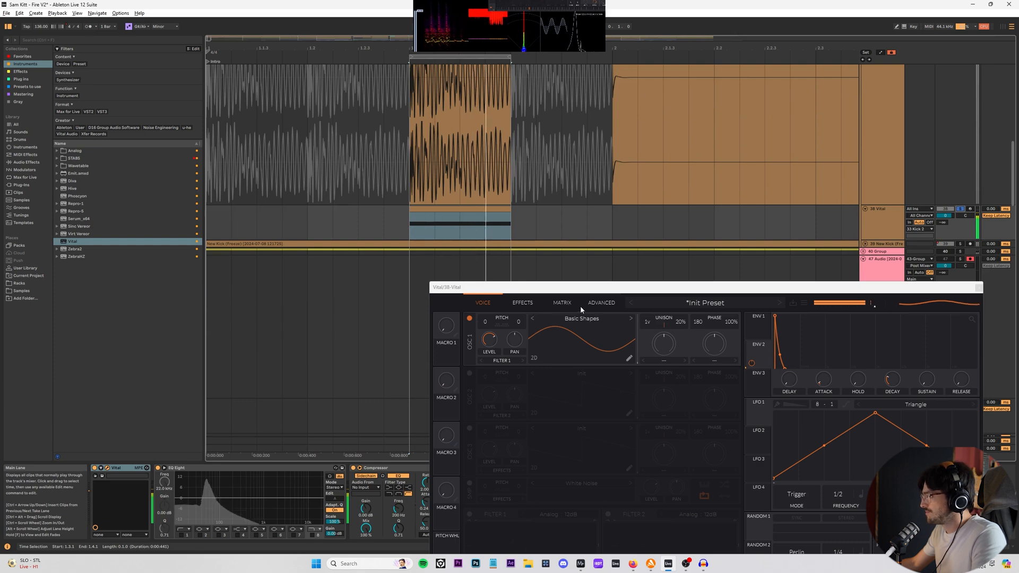
- Raise envelope 1's sustain to maximum, give it a very short attack, and cut its release to the minimum
mouse_move(822, 384)
mouse_down()
mouse_move(827, 352)
mouse_move(817, 397)
mouse_up()
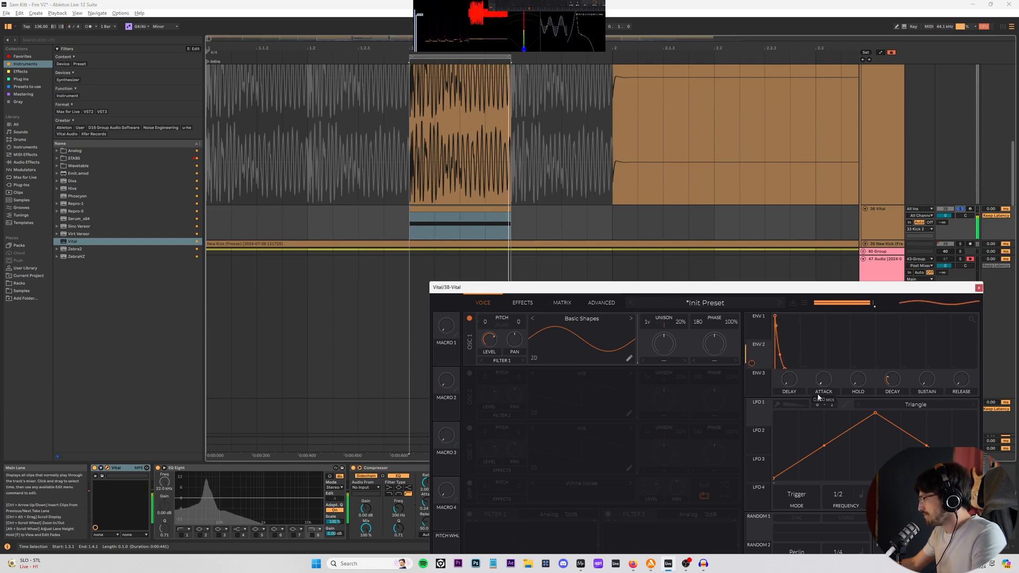
click(758, 330)
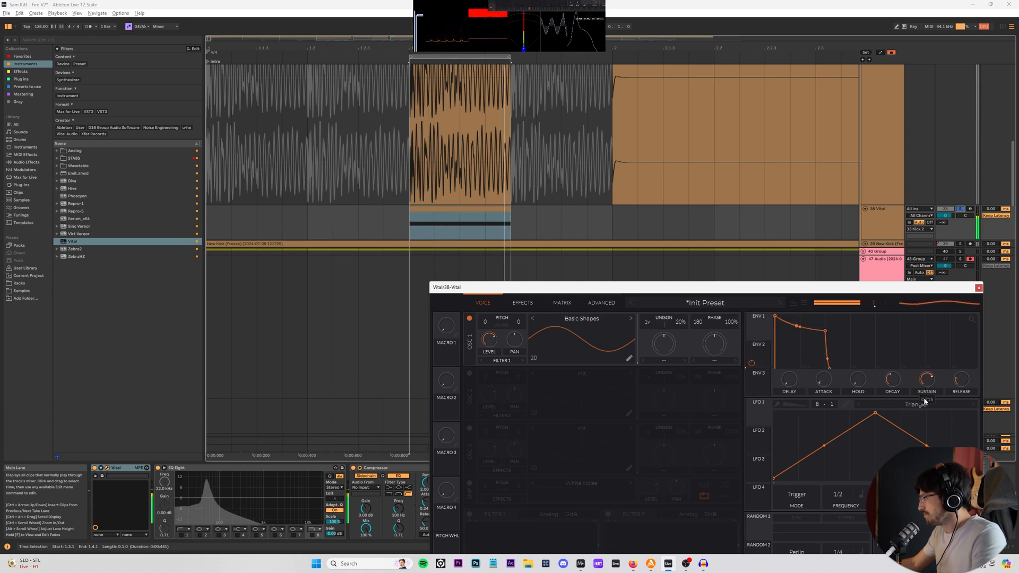
drag(927, 379, 925, 339)
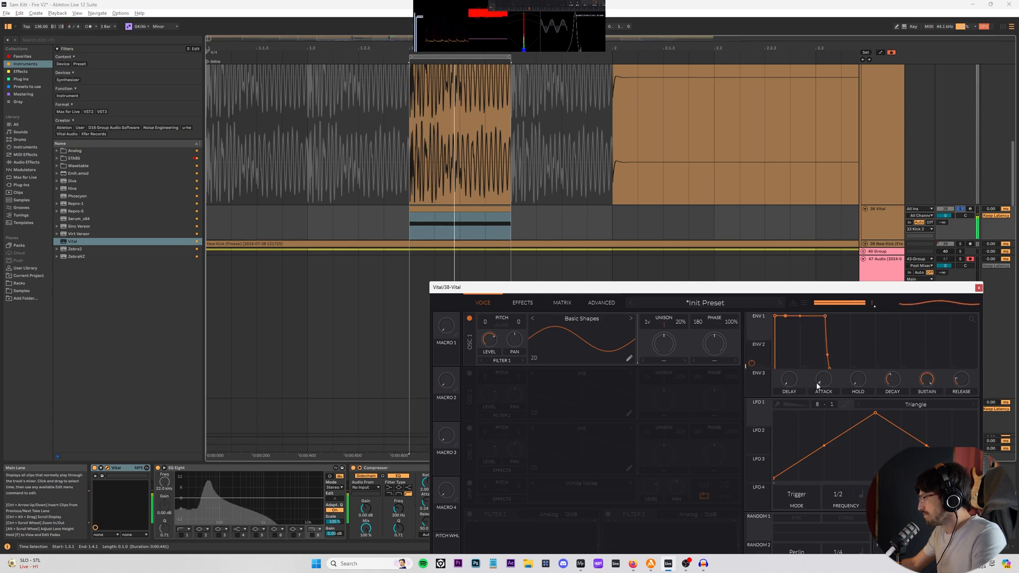
drag(819, 385, 828, 377)
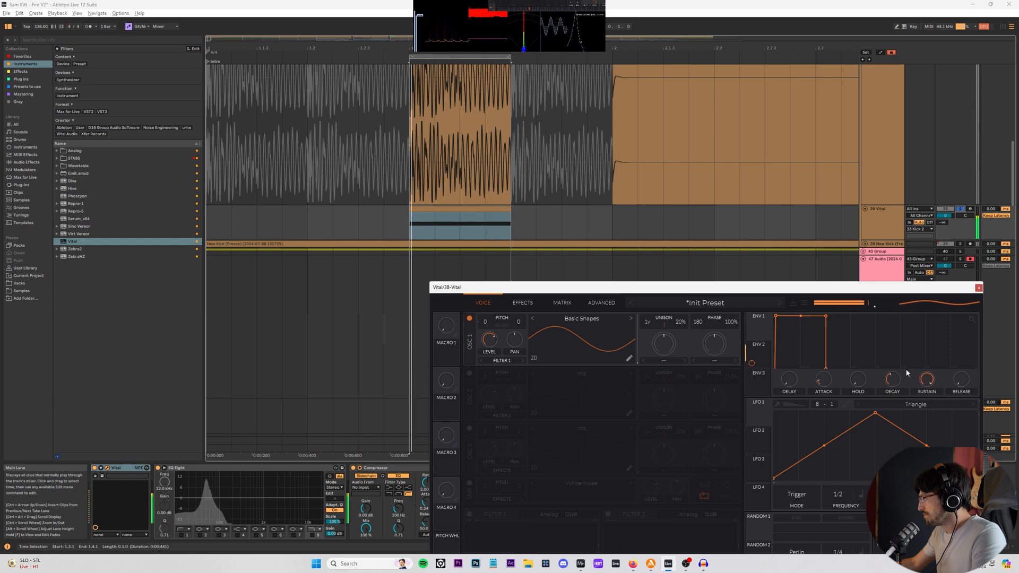
- Set Vital's number of voices to 1, and show envelope 2 beside the oscillator settings
drag(819, 287, 784, 144)
click(487, 159)
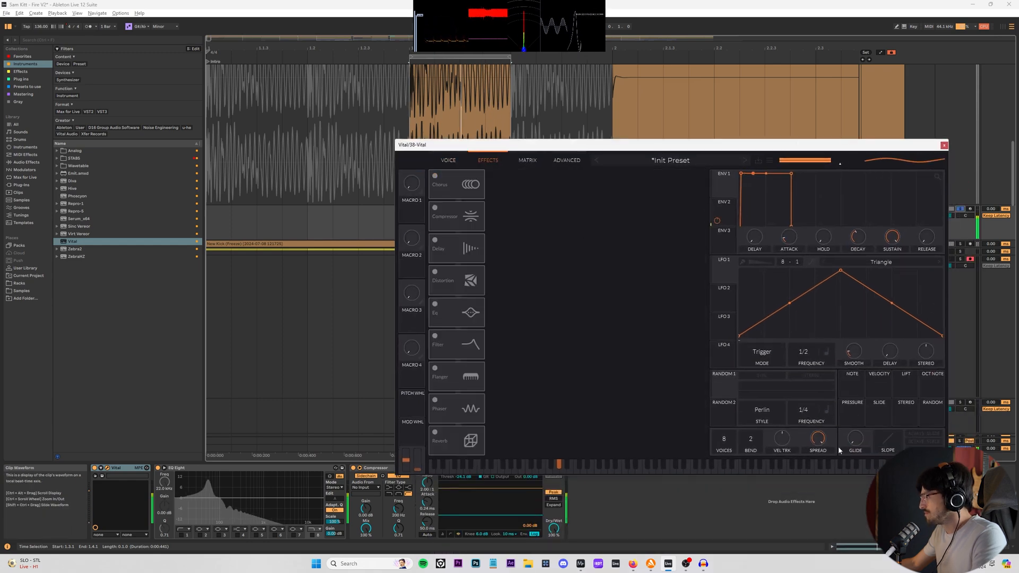
drag(729, 443, 730, 467)
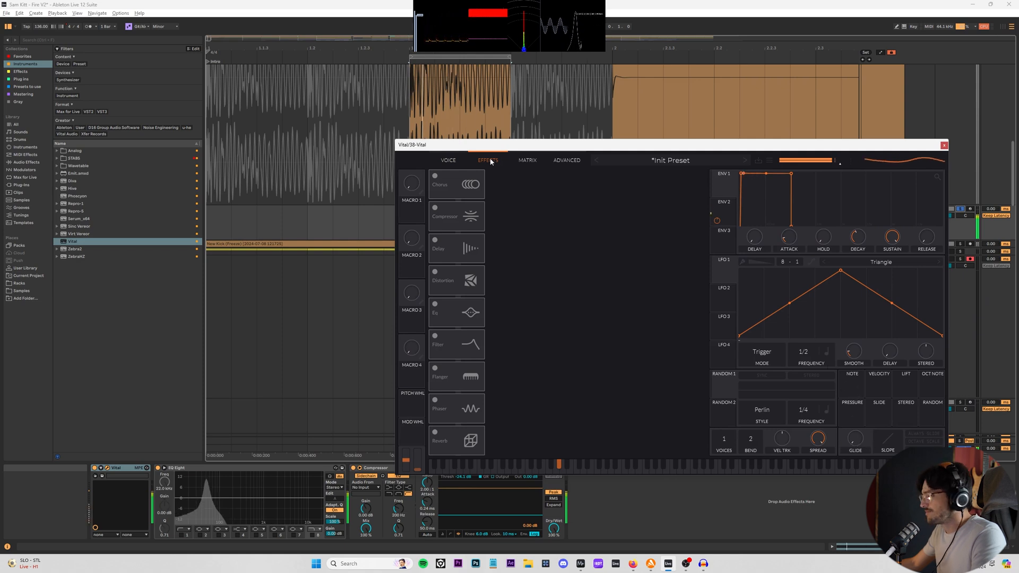
click(453, 162)
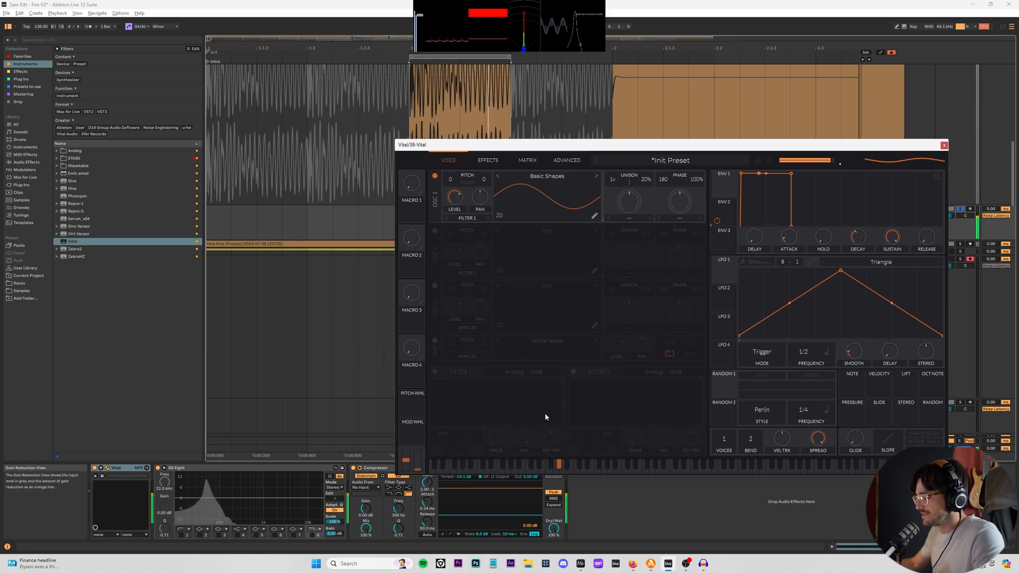
click(720, 206)
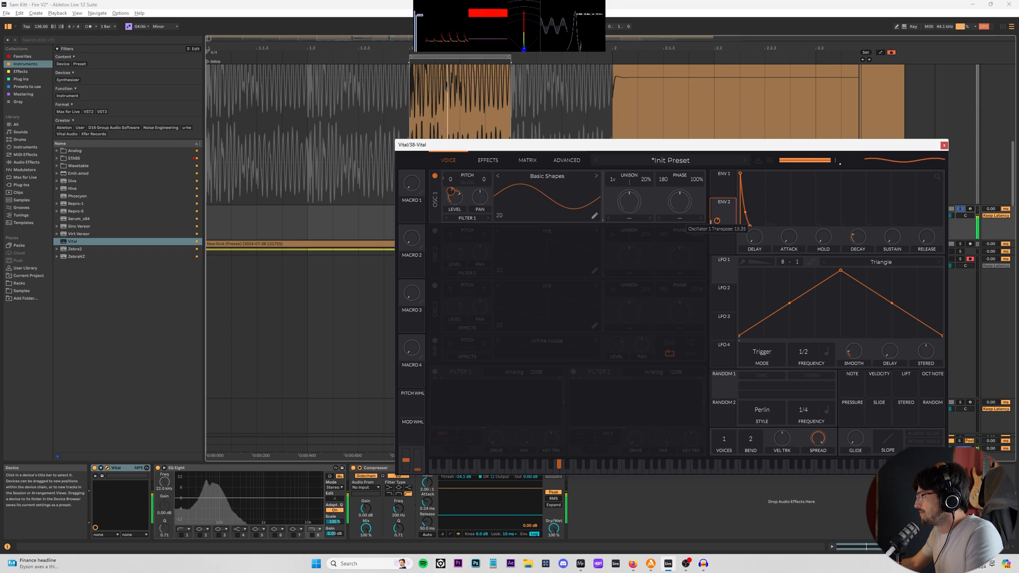
- Insert a new MIDI track directly below the Vital track
drag(577, 146, 464, 310)
click(889, 226)
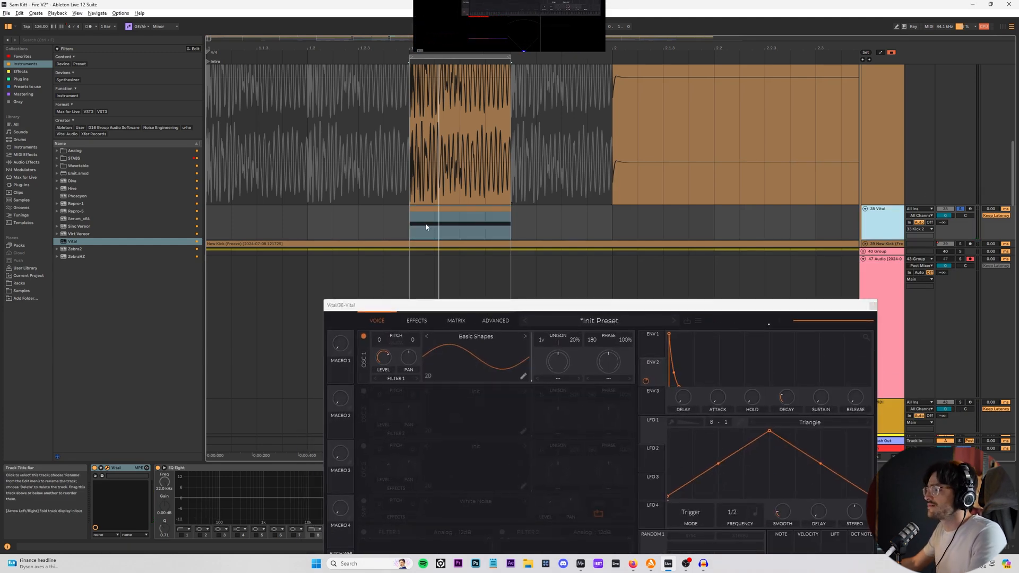
key(ctrl+shift+t)
click(451, 226)
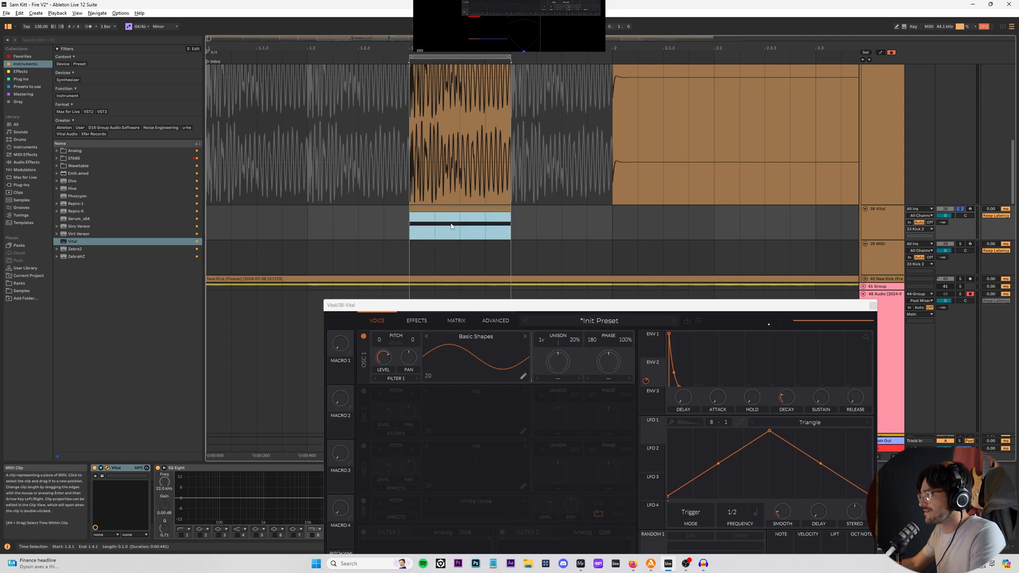
- Duplicate the Vital track with its G# clip, solo the duplicate, and play the loop
click(888, 226)
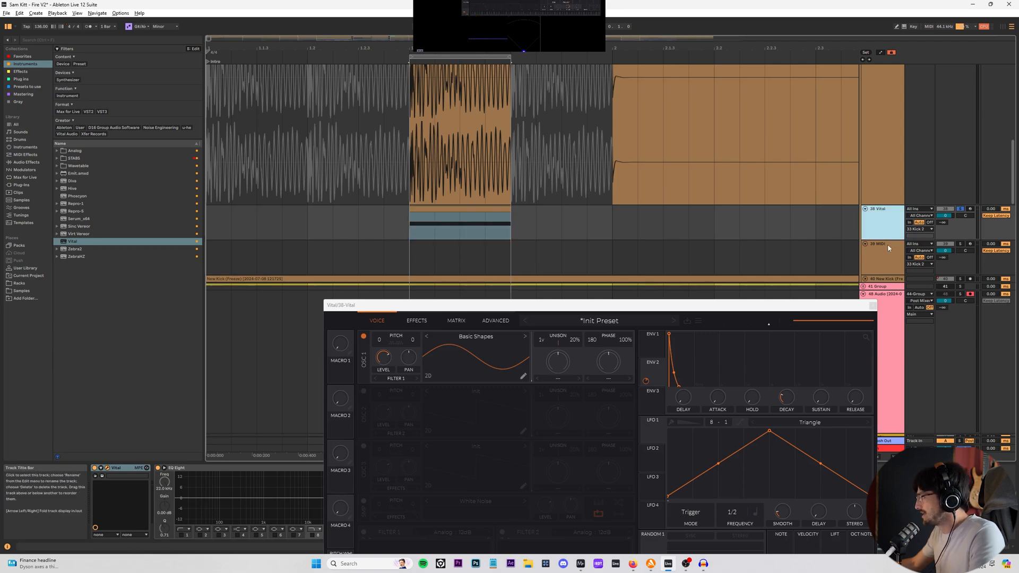
key(ctrl+d)
click(873, 225)
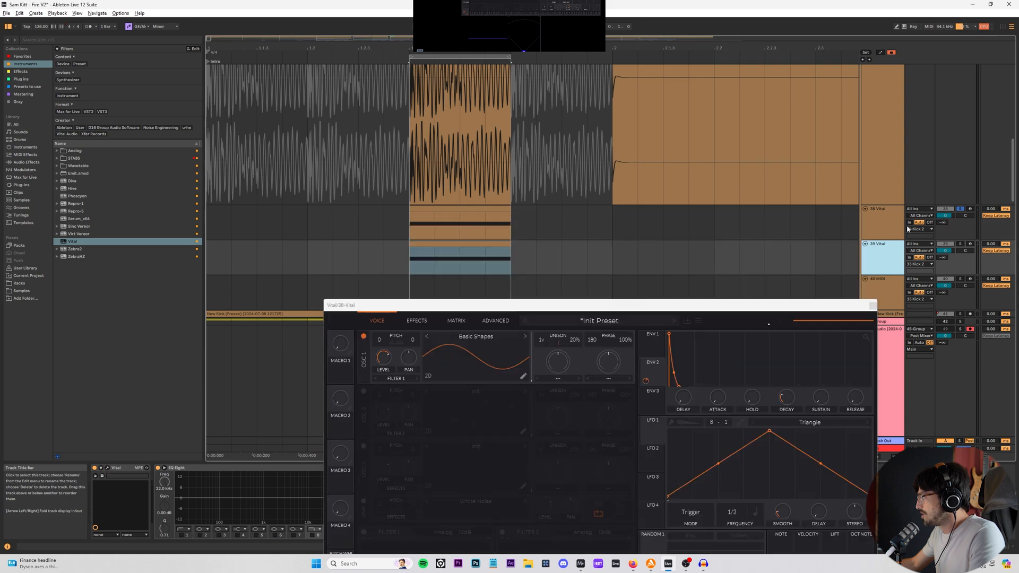
click(891, 259)
key(s)
key(space)
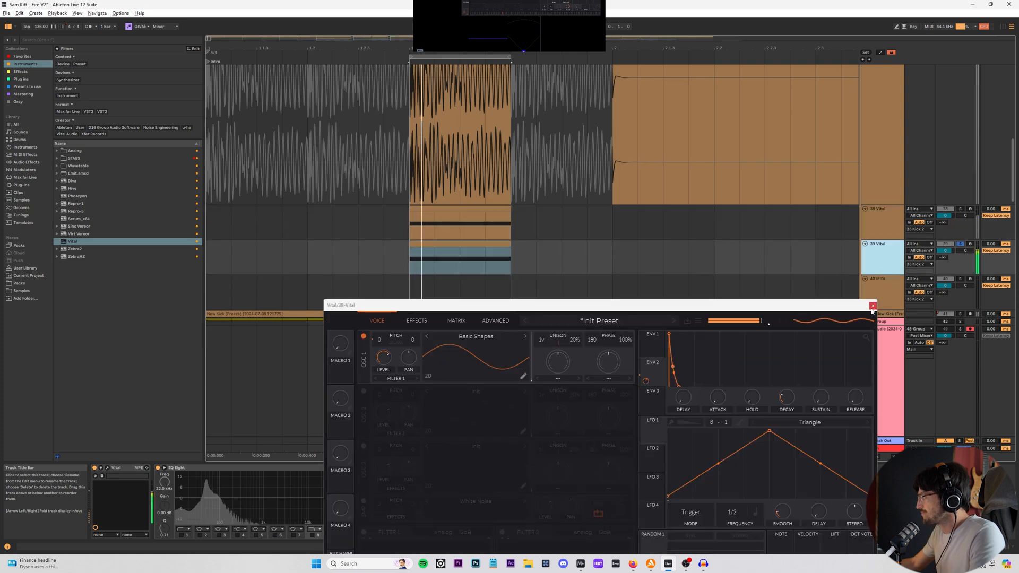
- Close the synth window and fold the original Vital track
click(873, 305)
click(885, 211)
scroll(885, 211, down, 2)
scroll(885, 211, down, 1)
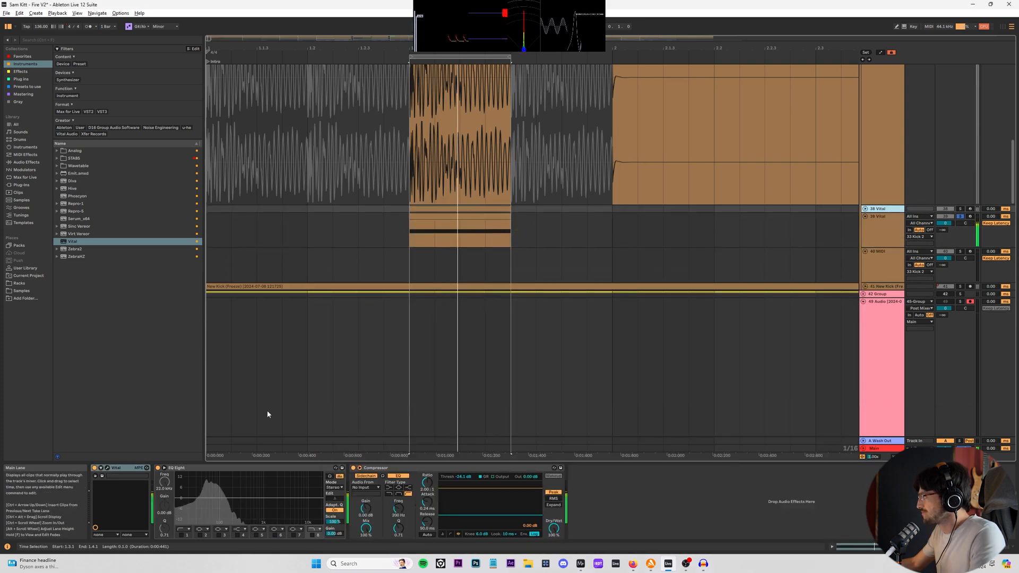
- Enable the Soft Clip distortion effect in the original track's Vital, keep its delay off, and show envelope 2
click(107, 468)
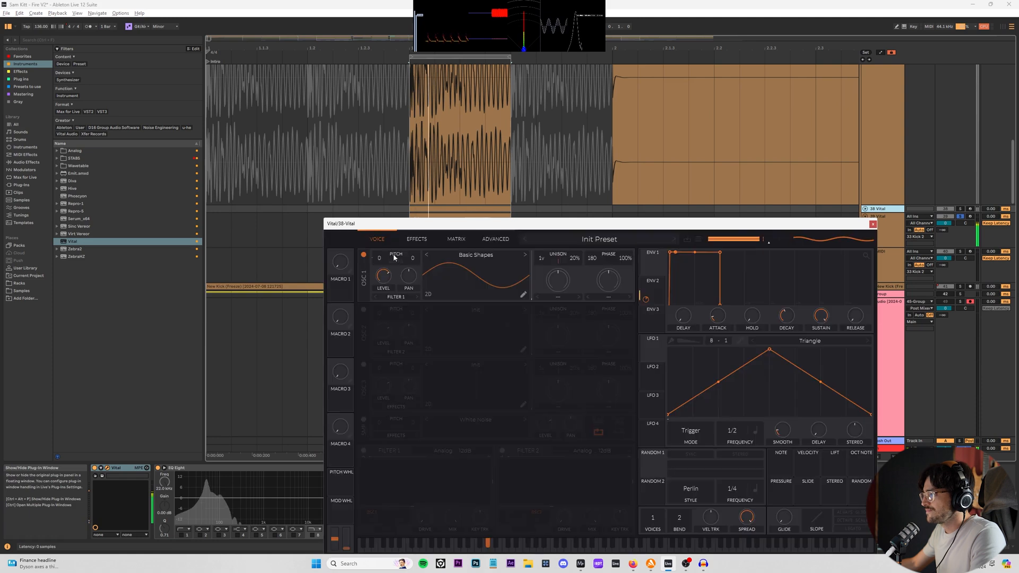
click(412, 239)
click(364, 318)
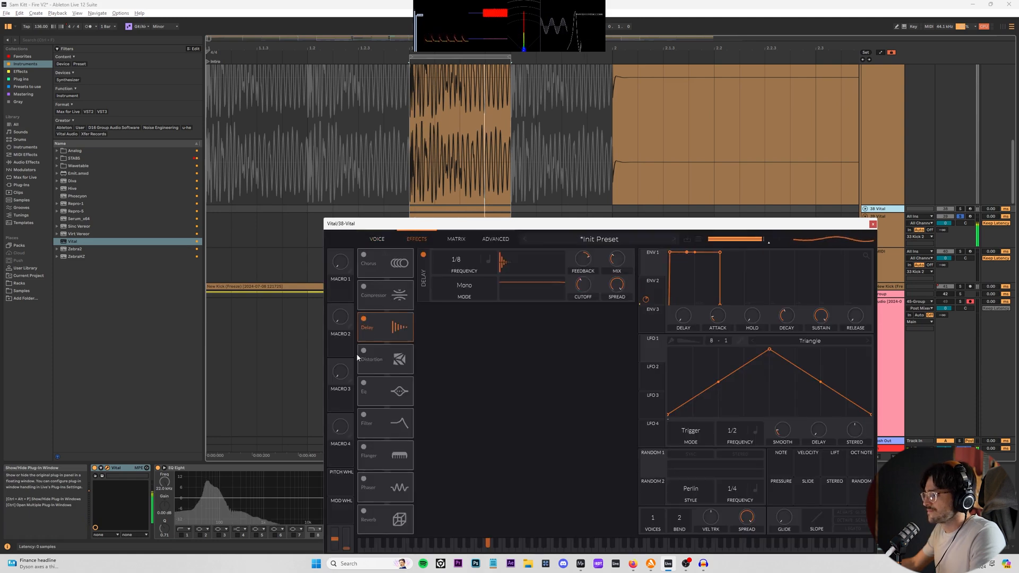
click(364, 350)
click(363, 319)
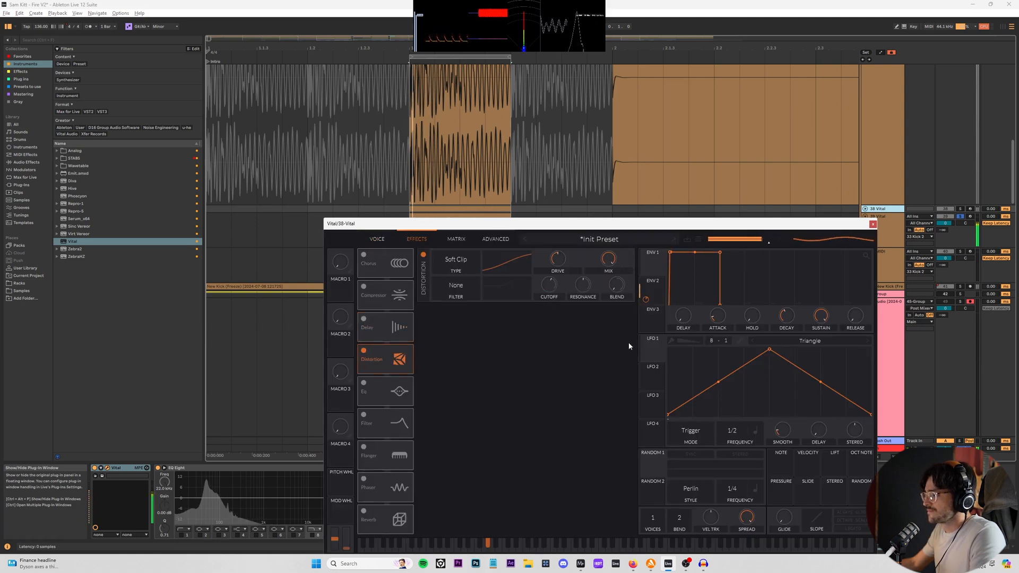
click(658, 293)
- Solo the duplicate Vital track, move it above the distorted Vital track, and fold it
click(953, 218)
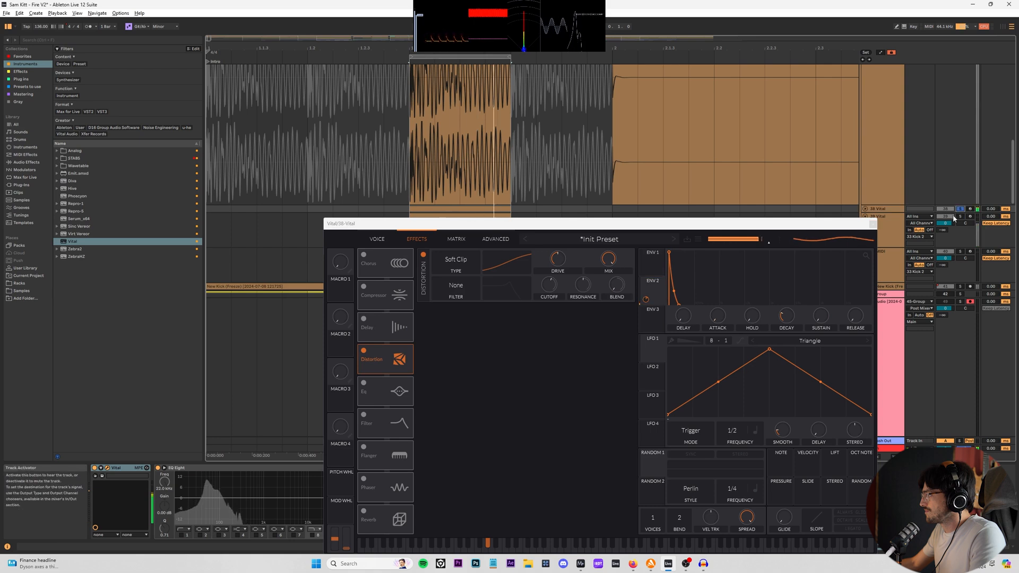
click(959, 216)
drag(896, 217, 894, 206)
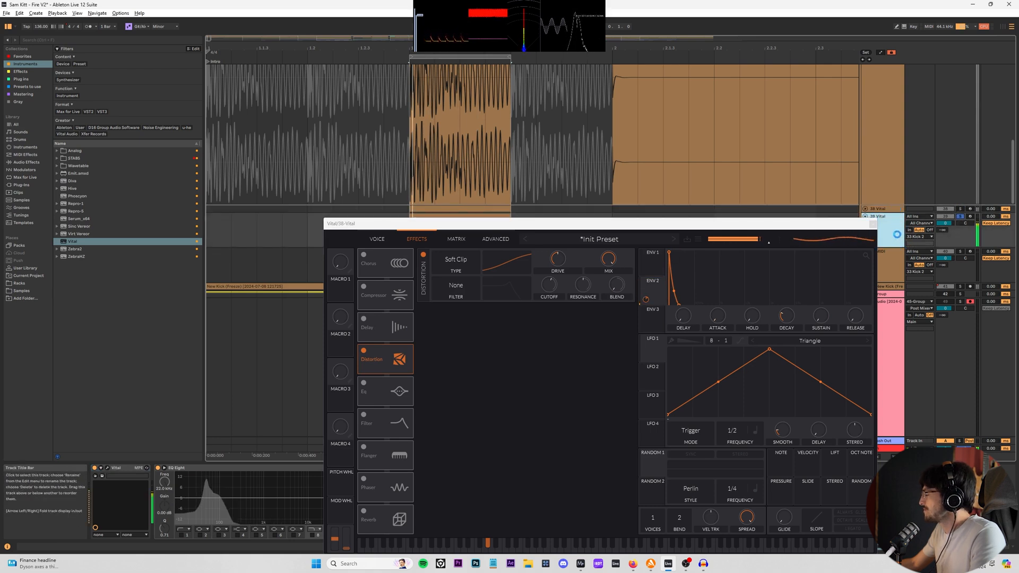
click(865, 209)
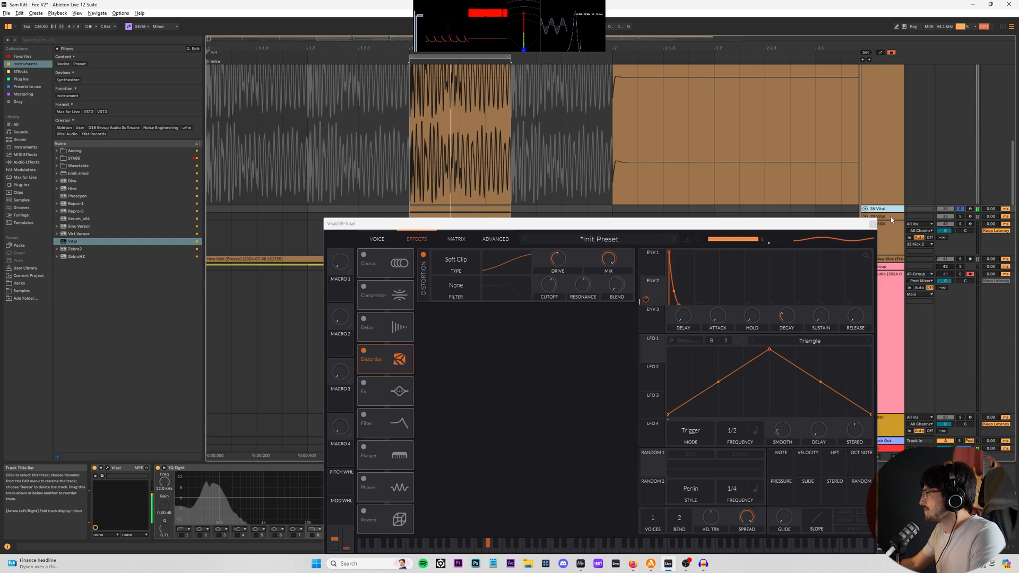
- Solo the distorted Vital track and set its distortion drive to about 3.9 dB
click(891, 219)
click(108, 469)
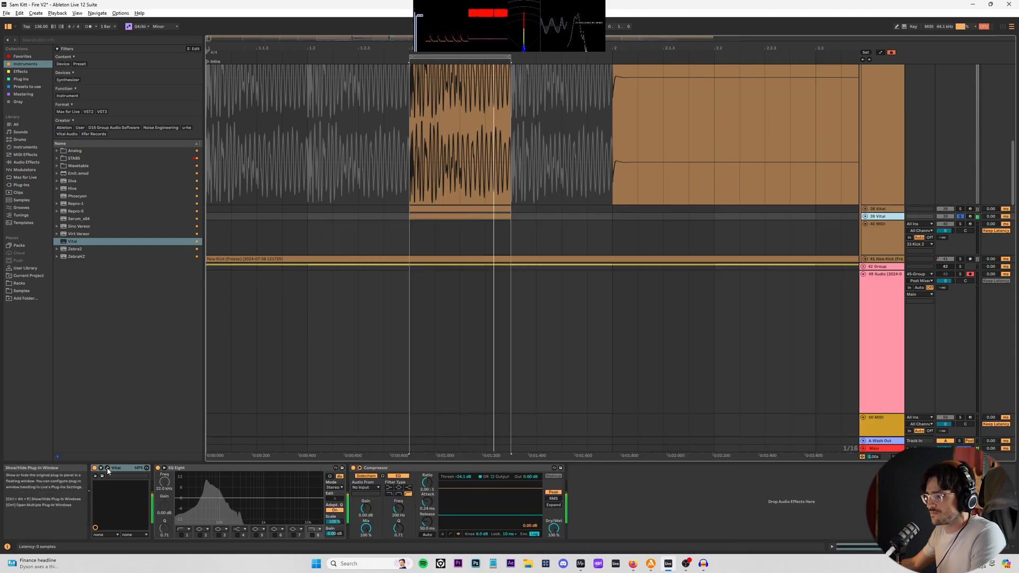
click(107, 470)
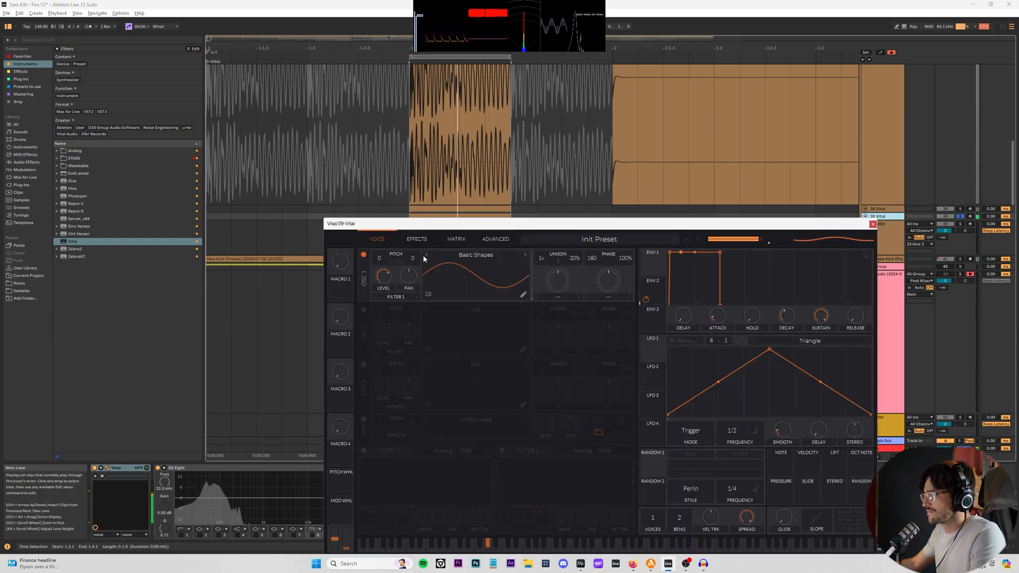
click(416, 242)
mouse_move(561, 260)
mouse_down()
mouse_move(566, 248)
mouse_move(565, 259)
mouse_up()
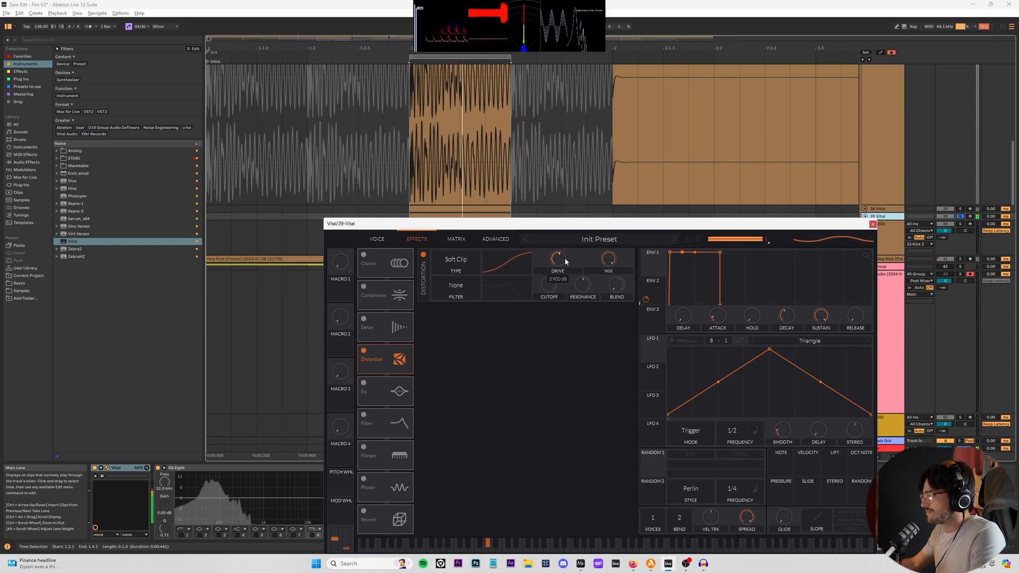
click(872, 224)
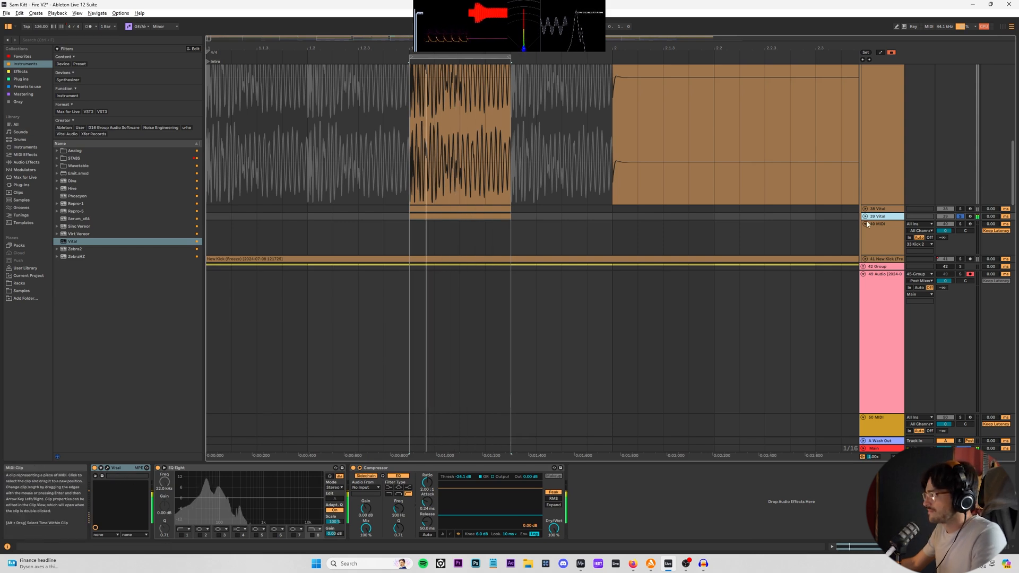
- Insert an empty one-sixteenth-note MIDI clip at 1.3.1 on the MIDI track below the two Vital tracks
key(Down)
click(425, 227)
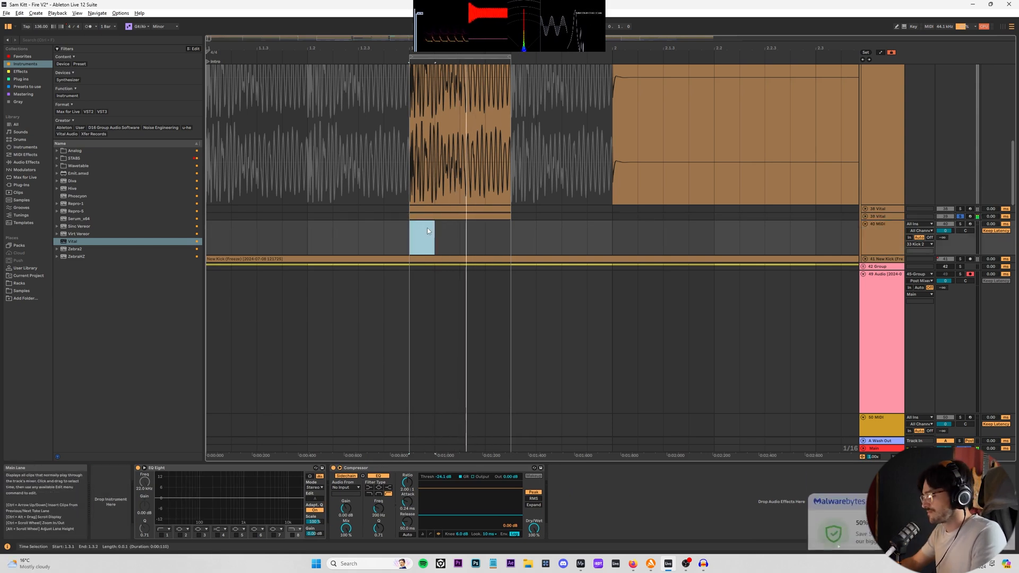
key(ctrl+shift+m)
- Open the KICKS ONE SHOT folder inside the DRUMS folder of the Pleasurekraft sample pack
click(19, 283)
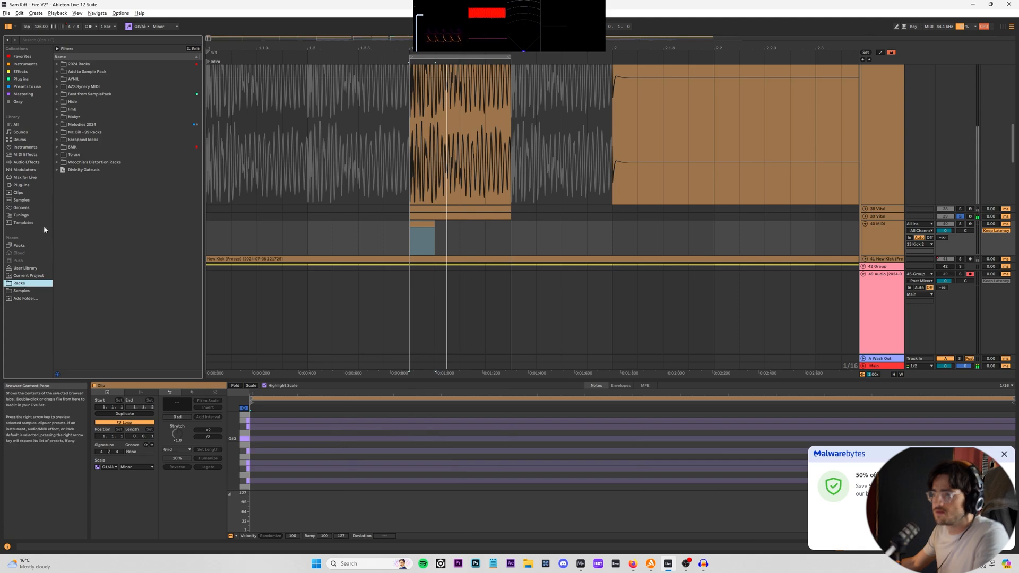
click(24, 298)
click(26, 292)
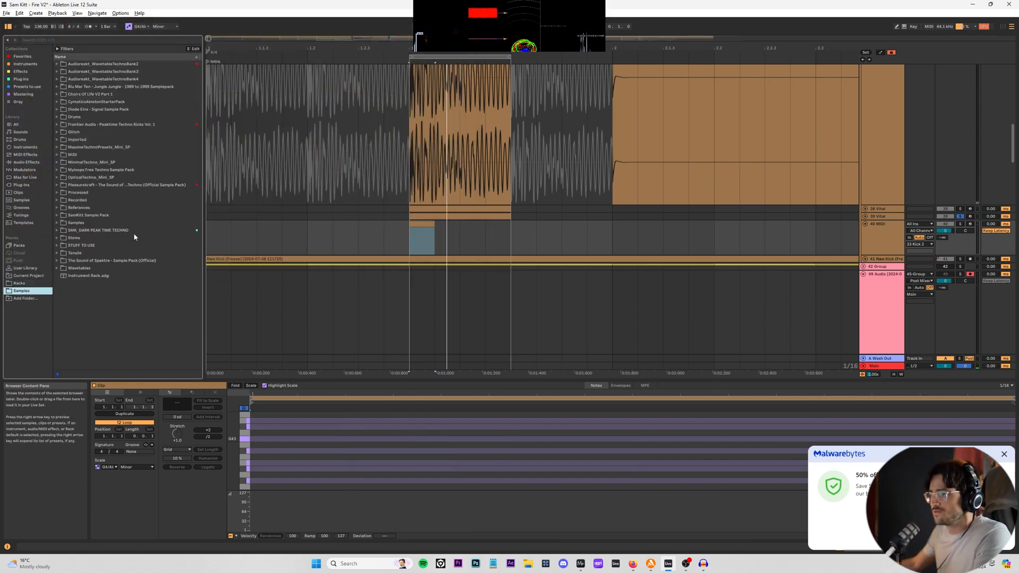
click(57, 184)
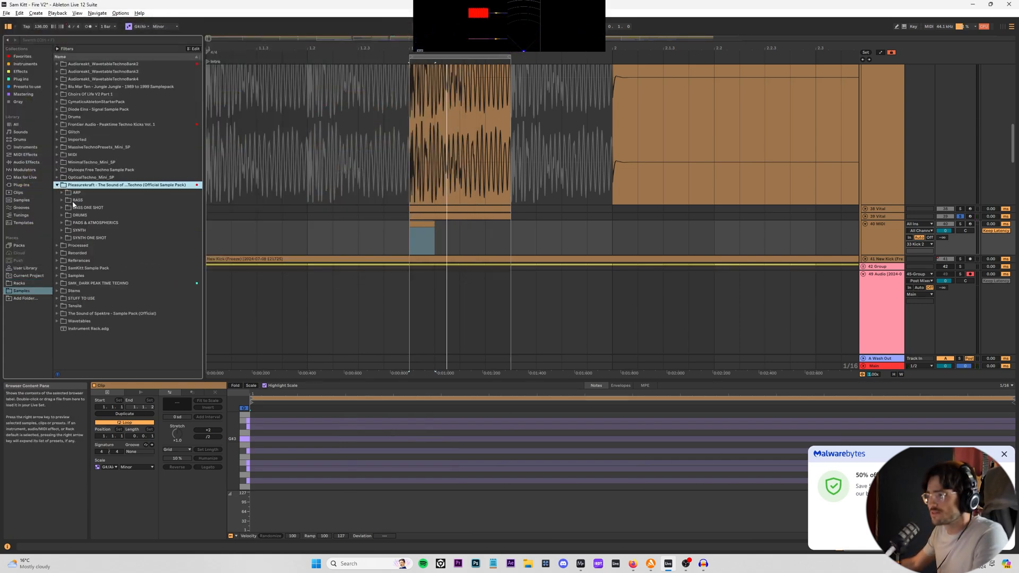
click(63, 215)
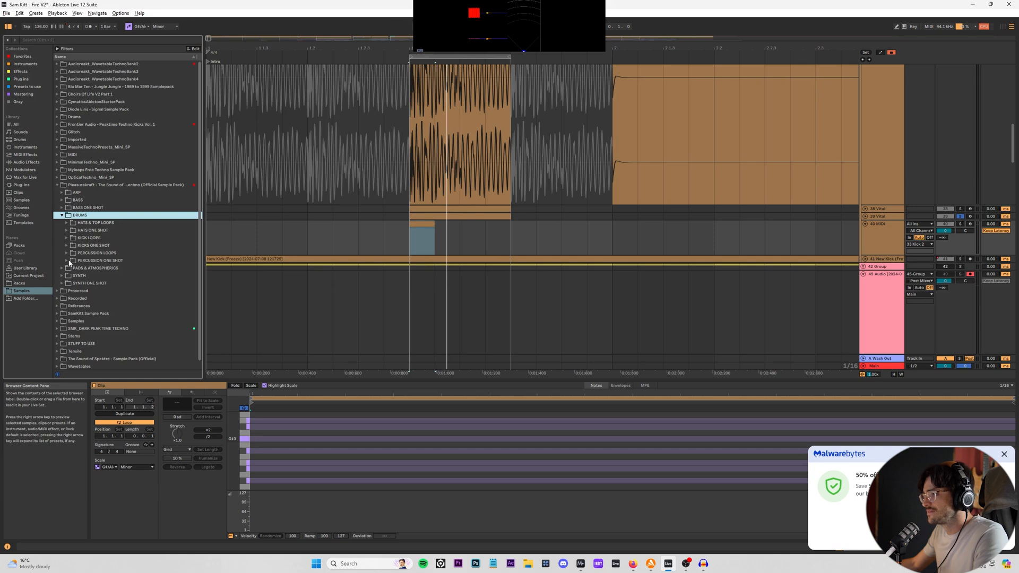
click(66, 245)
scroll(106, 318, down, 4)
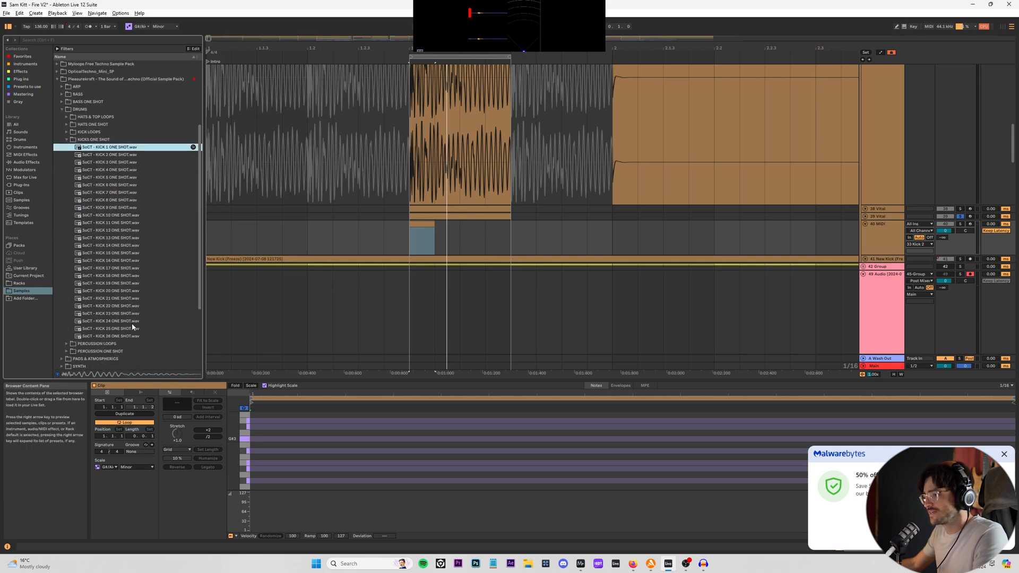
- Audition the SoCT kick one-shots, working from KICK 25 and KICK 16 back to KICK 6
click(124, 329)
click(125, 260)
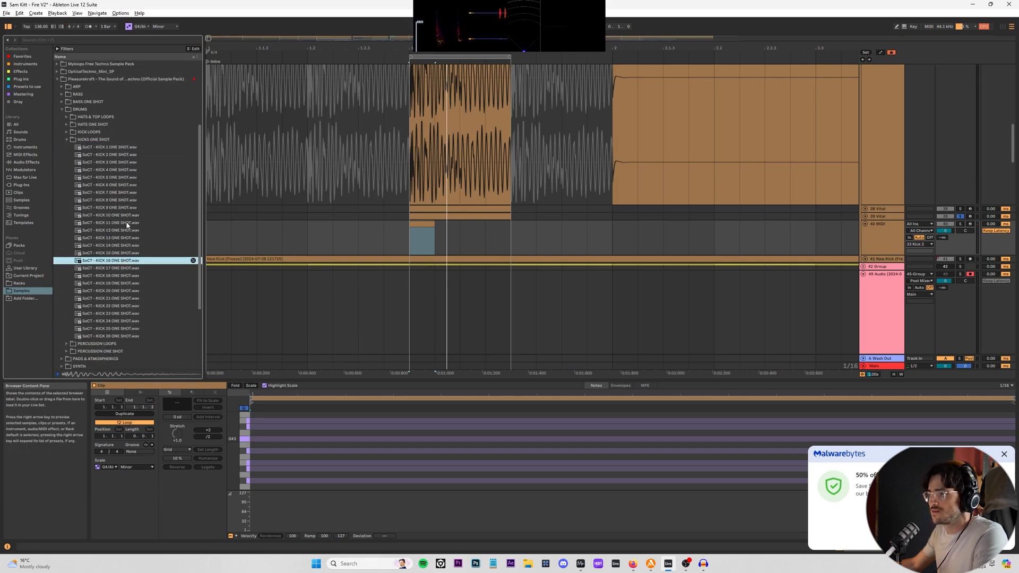
key(Up)
key(Up)
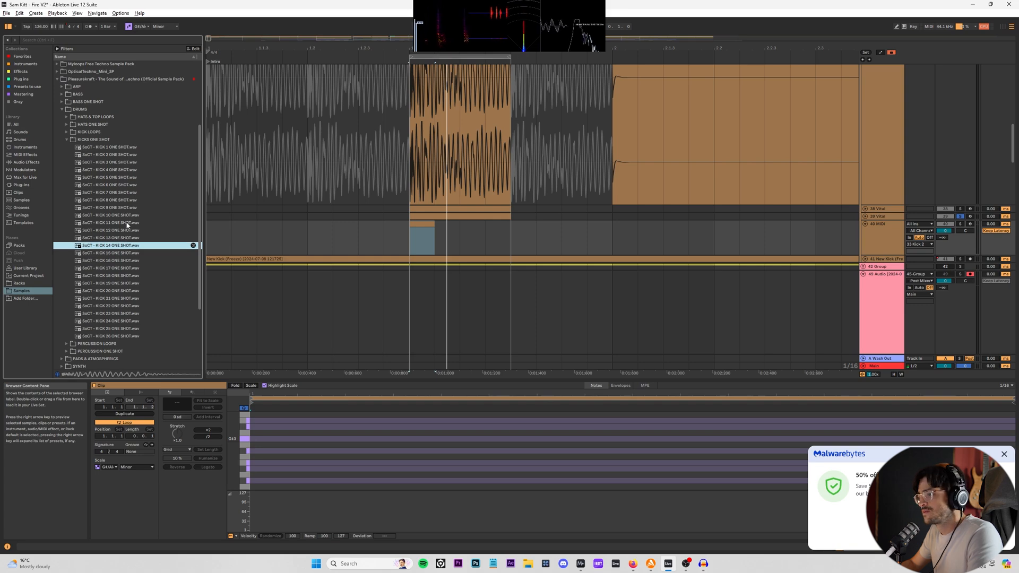
key(Up)
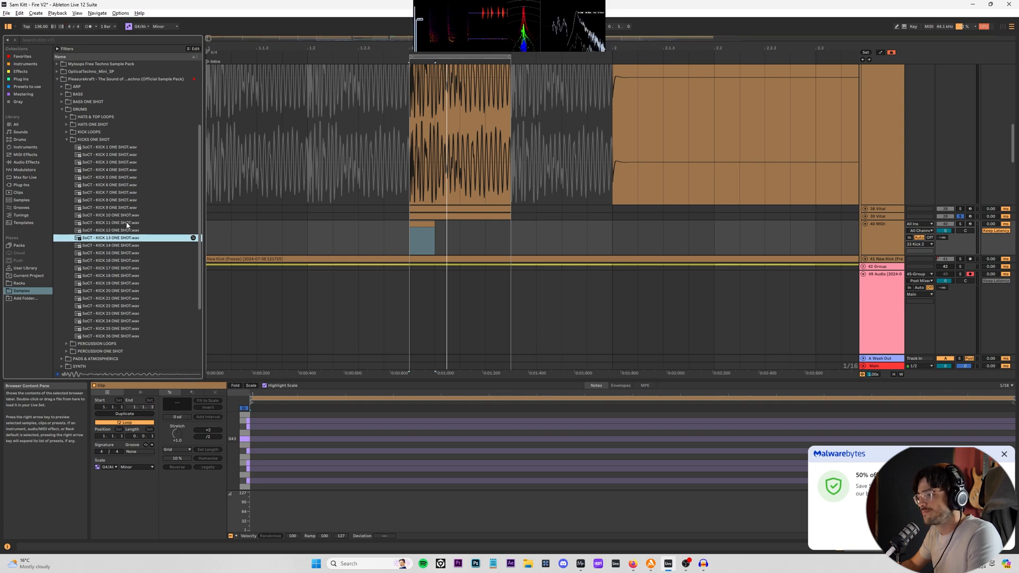
key(Up)
key(Up)
key(Down)
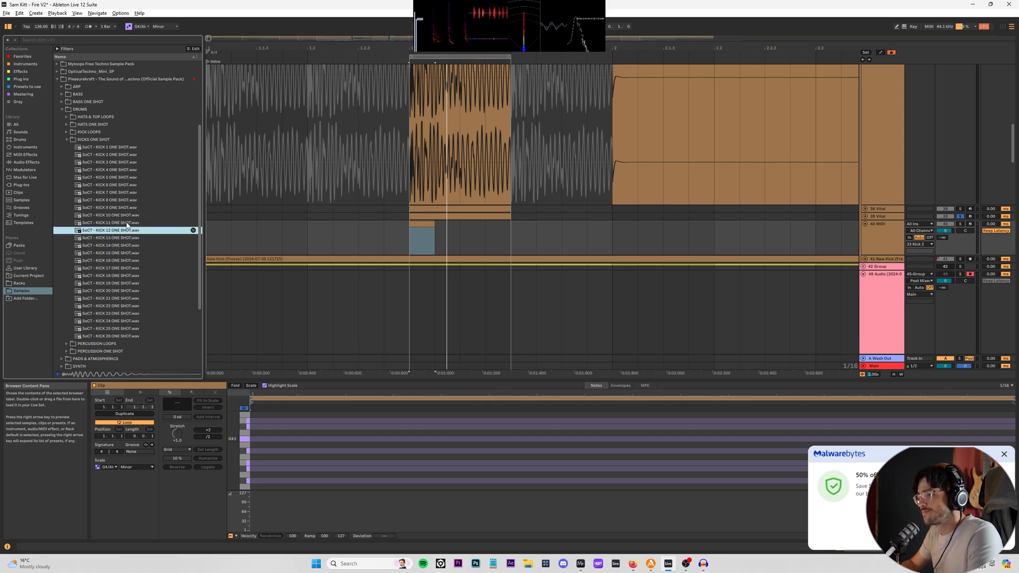
key(Up)
key(Up)
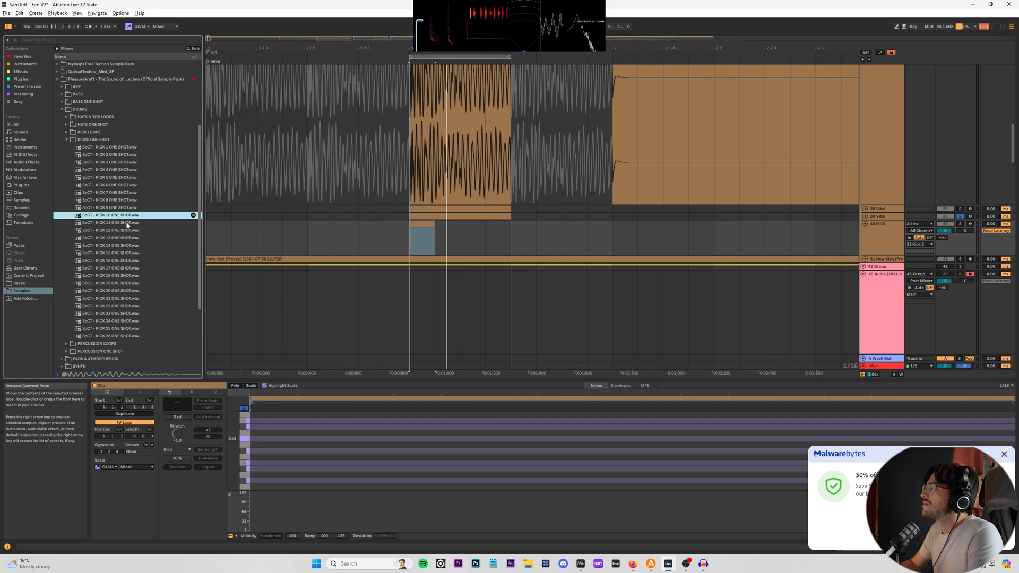
key(Up)
key(Up)
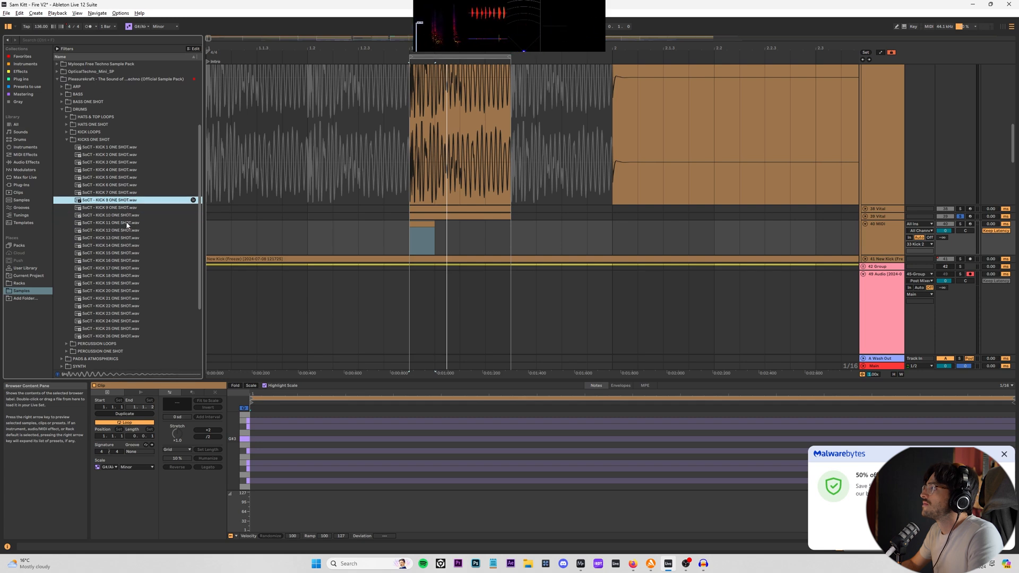
key(Up)
key(Up)
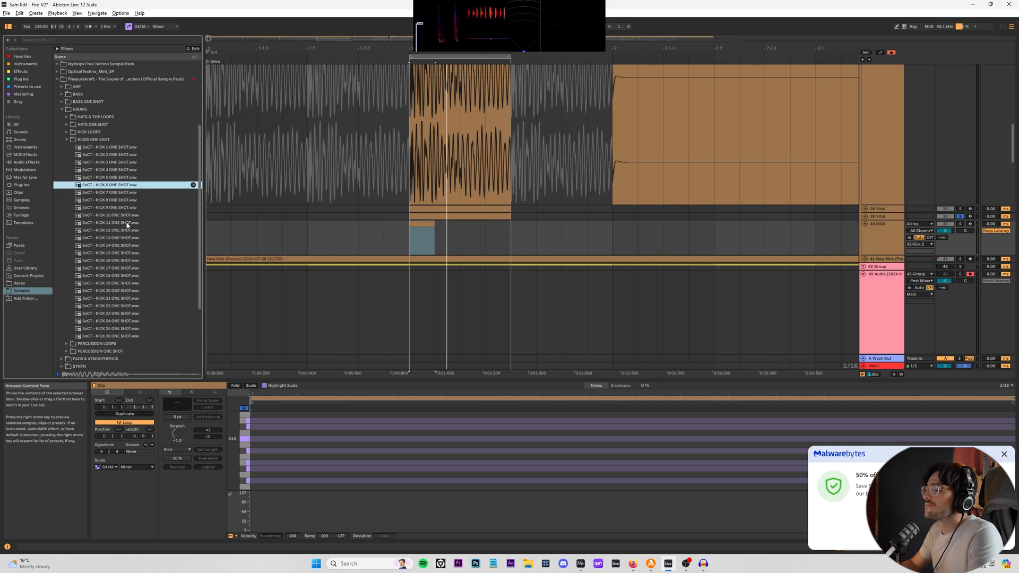
- Compare kick one-shots 4 and 5 and load SoCT - KICK 5 ONE SHOT.wav onto the MIDI track below the Vital tracks
key(Up)
key(Up)
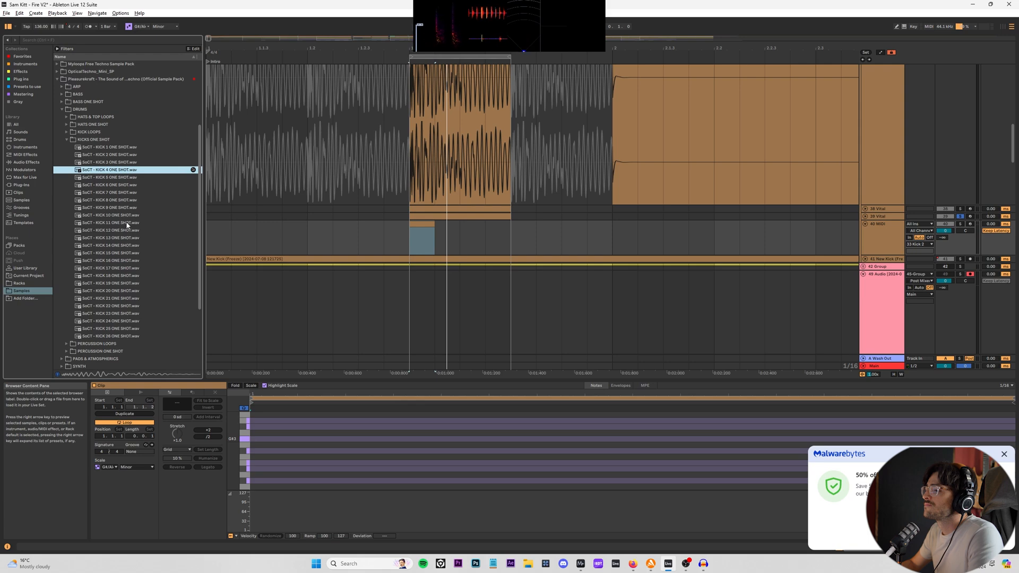
key(Down)
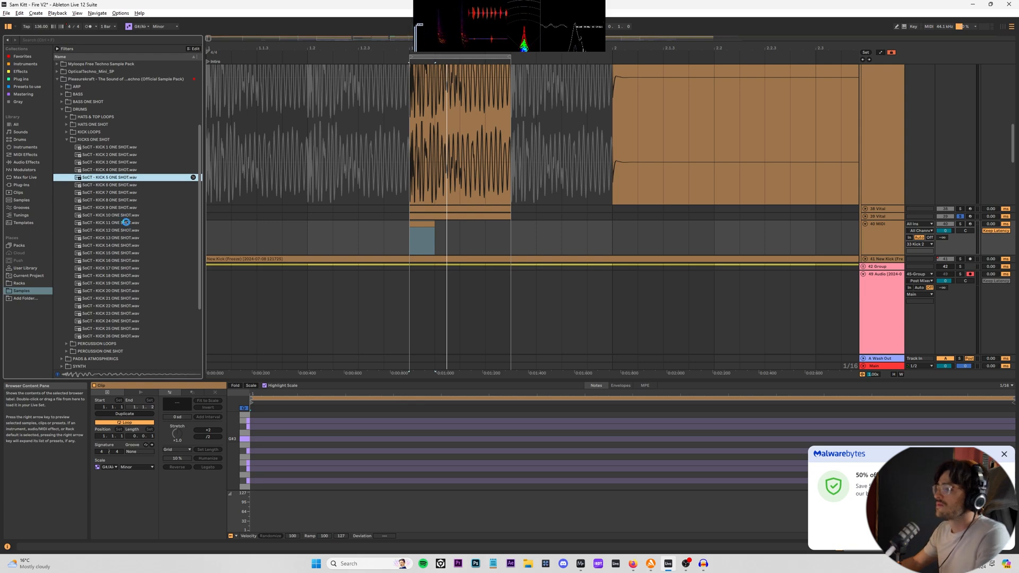
scroll(434, 166, up, 3)
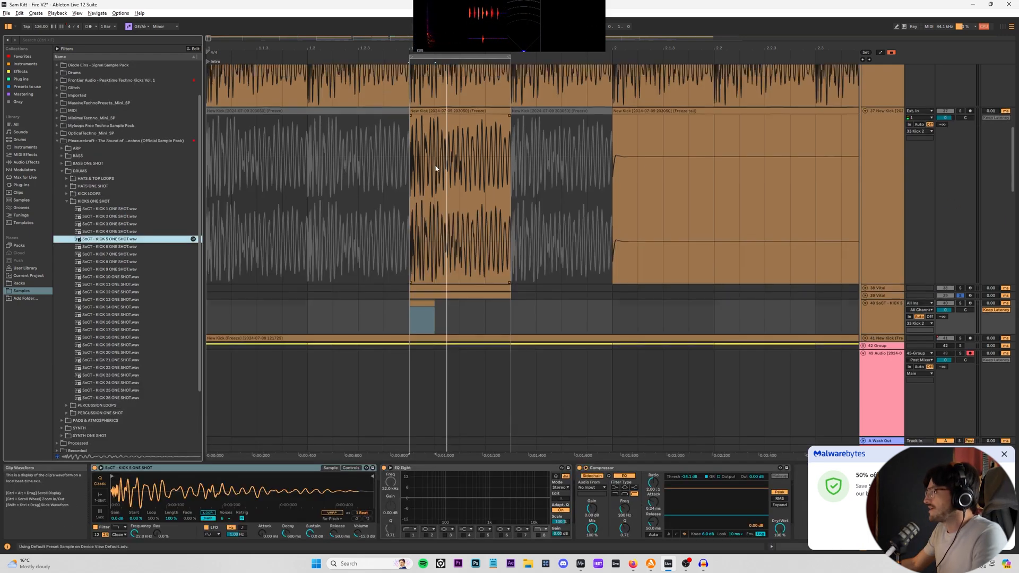
- Solo the frozen New Kick track for a reference listen and switch the solo to the kick sample track
click(406, 179)
key(s)
scroll(888, 244, down, 2)
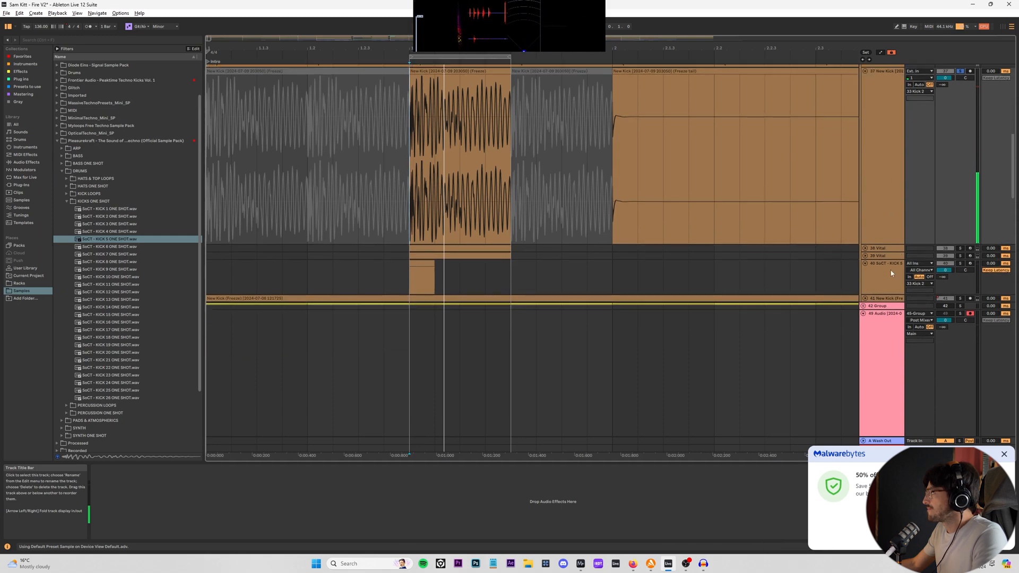
click(890, 271)
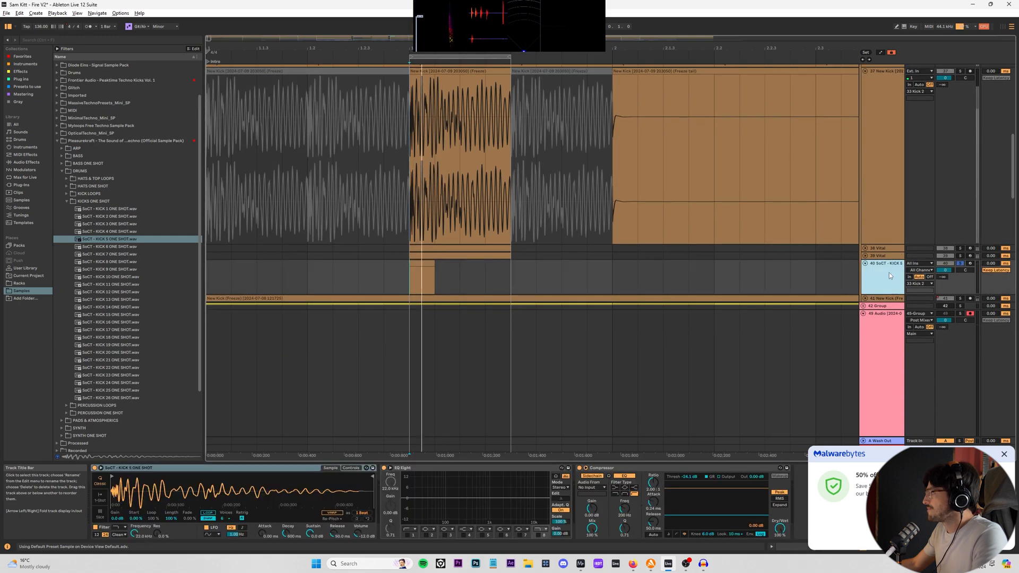
- Add a clip-length note to the kick sample track's MIDI clip and set its pitch to C3
double_click(419, 276)
double_click(264, 463)
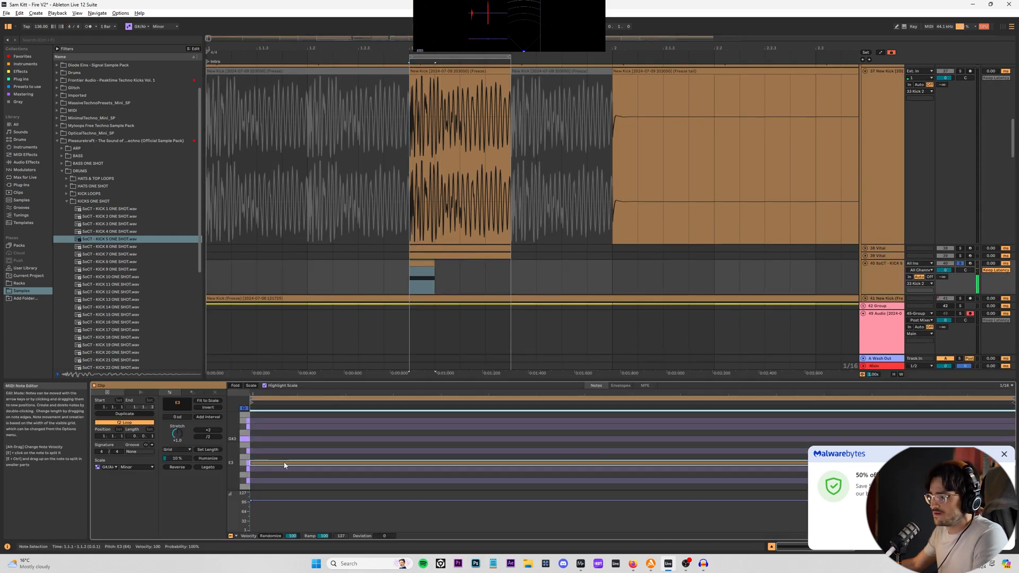
key(Down)
key(Down)
key(Down)
key(Down)
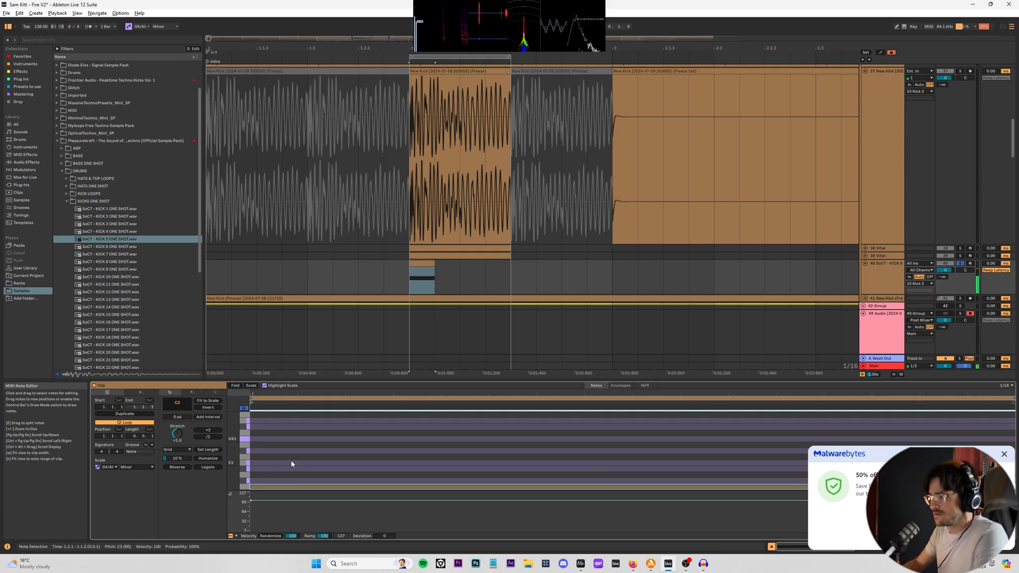
- Refine the note grid, shorten the C3 note to about half the clip's length, and play it back
key(ctrl+1)
key(shift+Left)
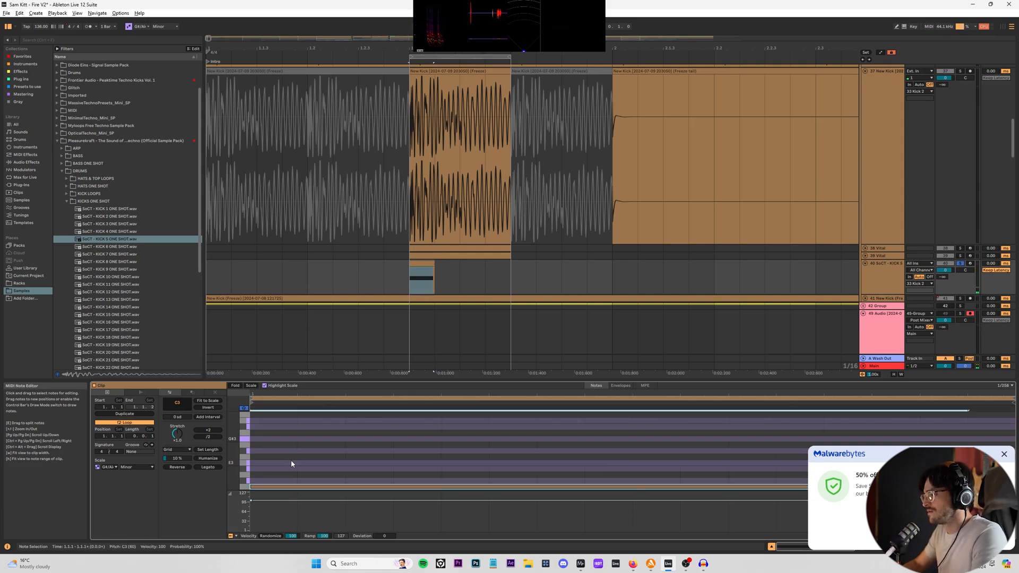
key(shift+Left)
key(shift+Left)
key(shift+Left)
key(space)
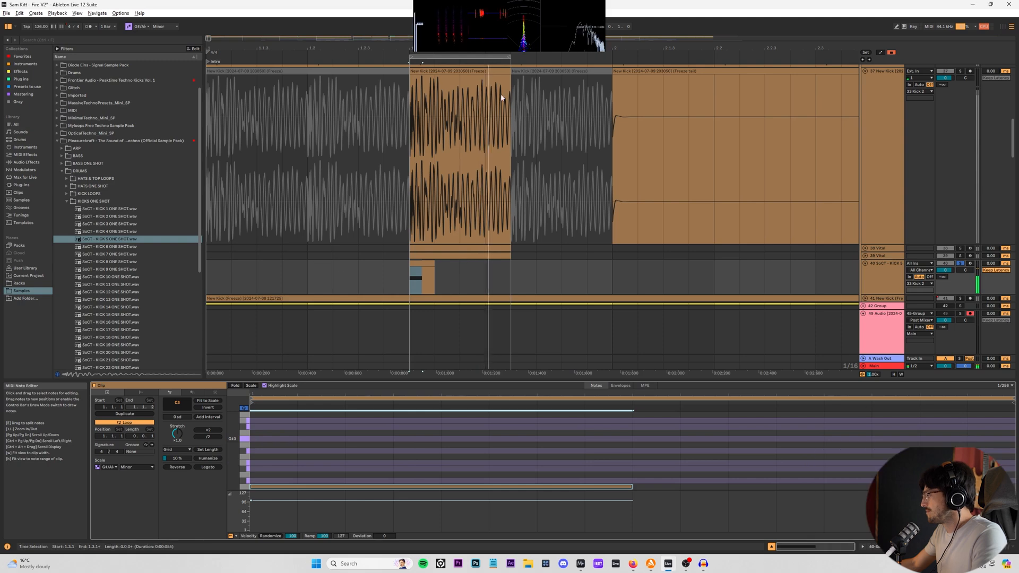
- Listen to the soloed New Kick clip and audition kick one-shots 6, 8, 11, 12, 18, 26, 25 and 24 against it
click(410, 145)
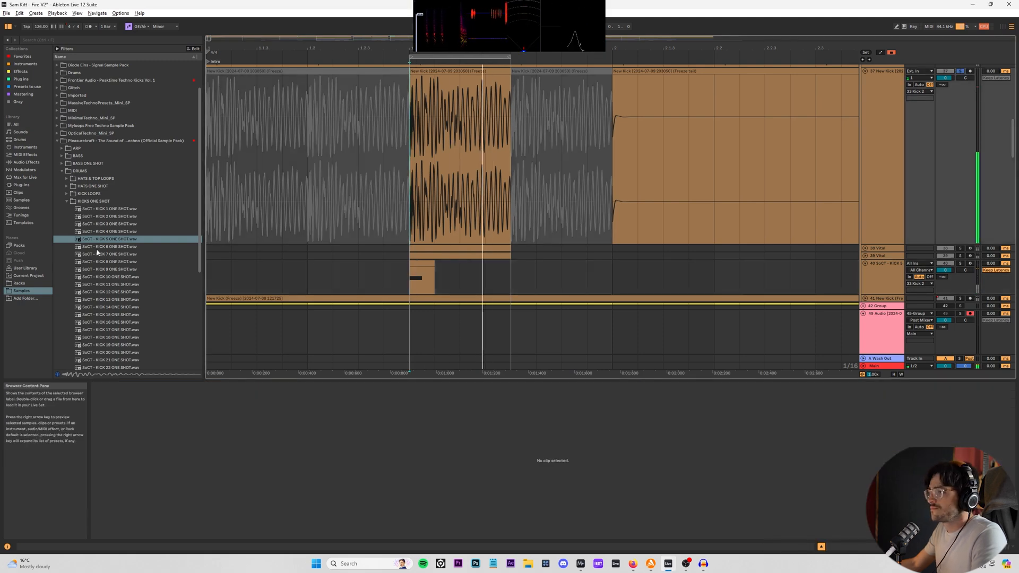
click(108, 247)
click(109, 262)
click(115, 285)
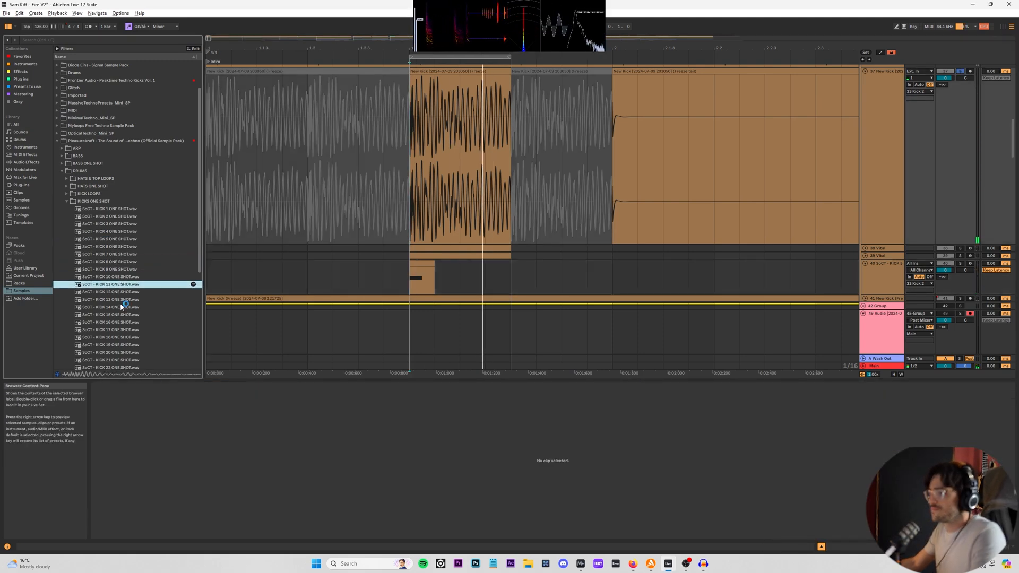
click(121, 292)
click(121, 284)
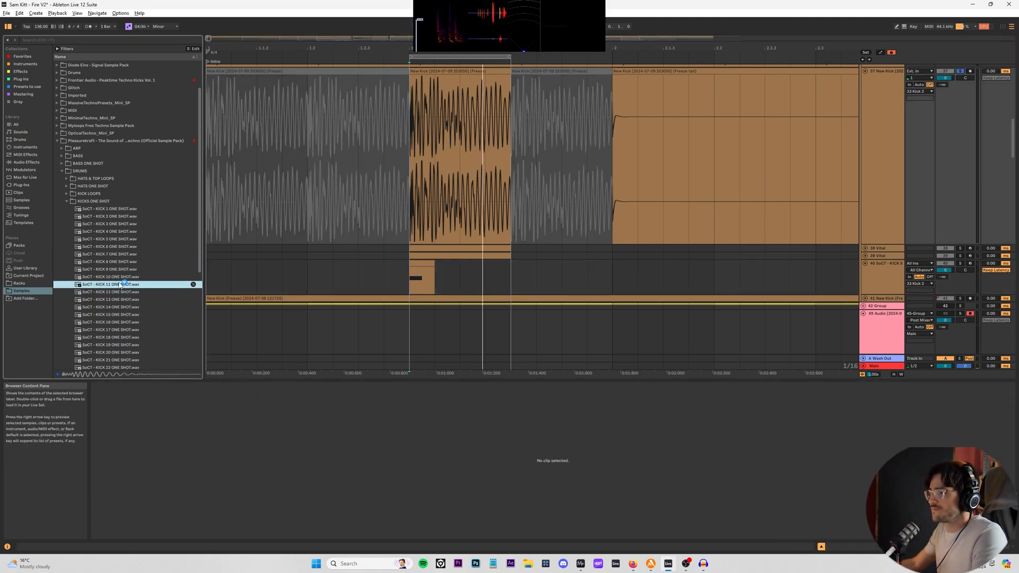
click(116, 337)
scroll(118, 368, down, 5)
click(114, 291)
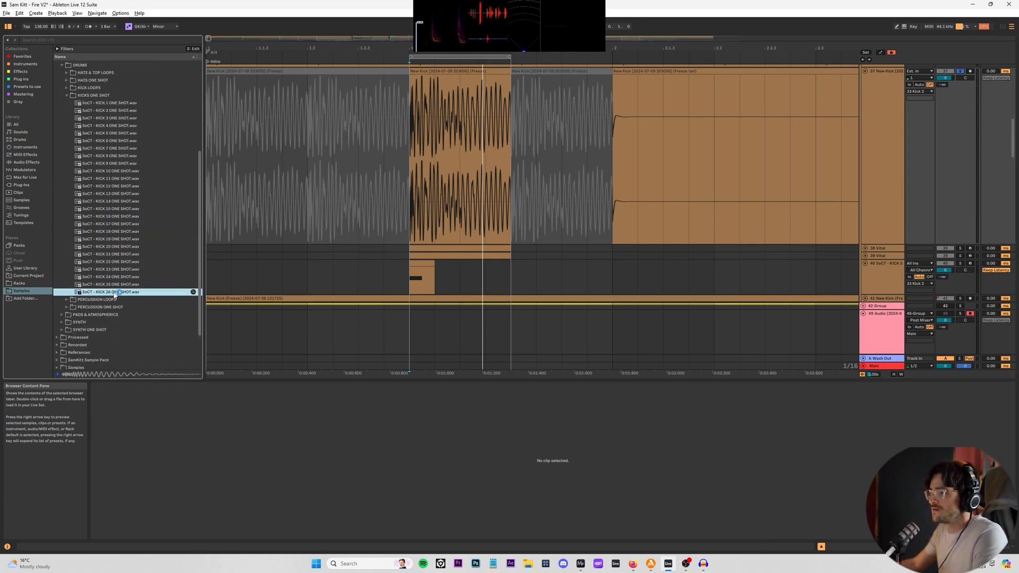
click(119, 285)
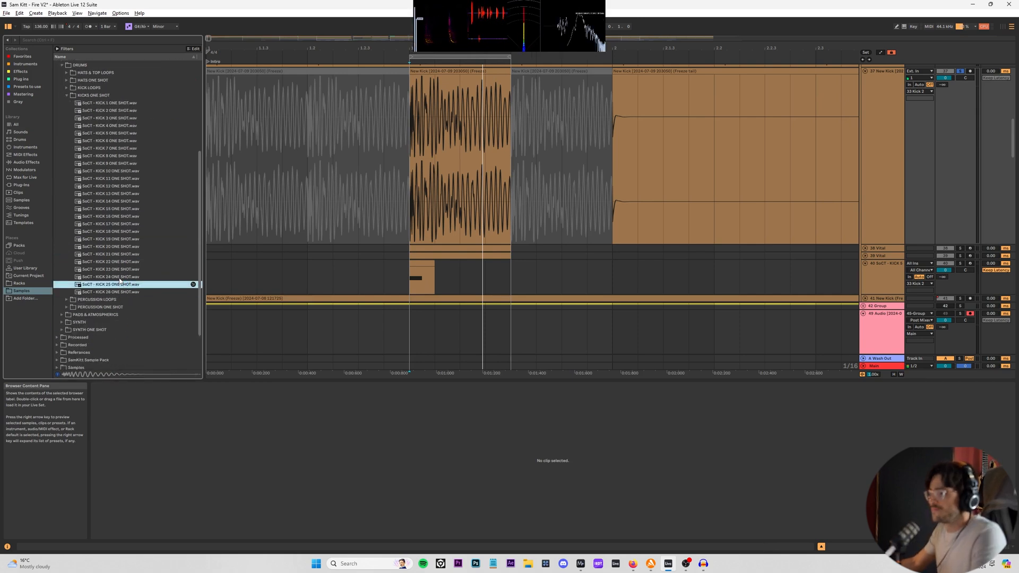
click(119, 277)
key(Down)
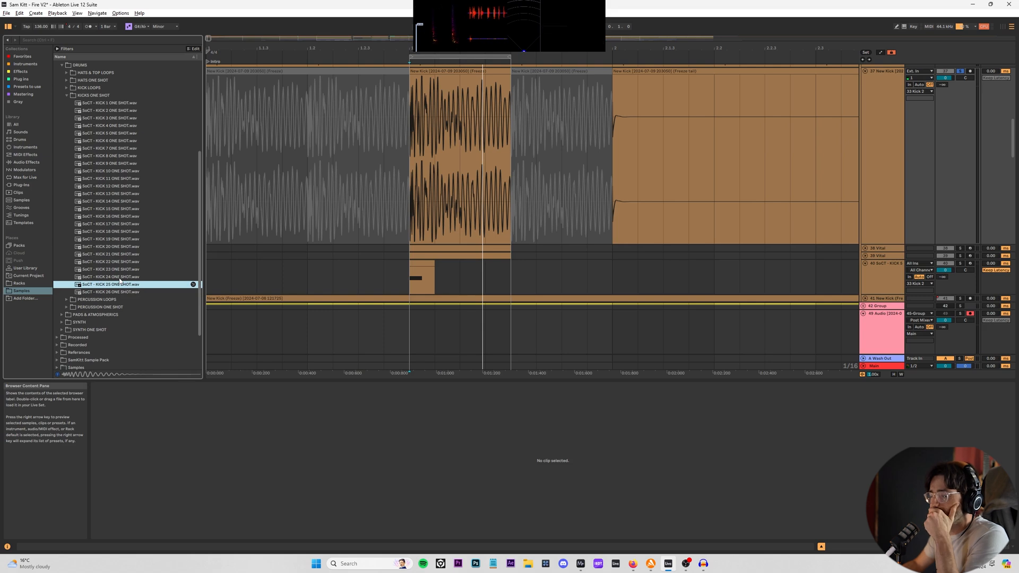
- Replay the New Kick reference clip and audition kick one-shots from 25 down to 16
click(407, 180)
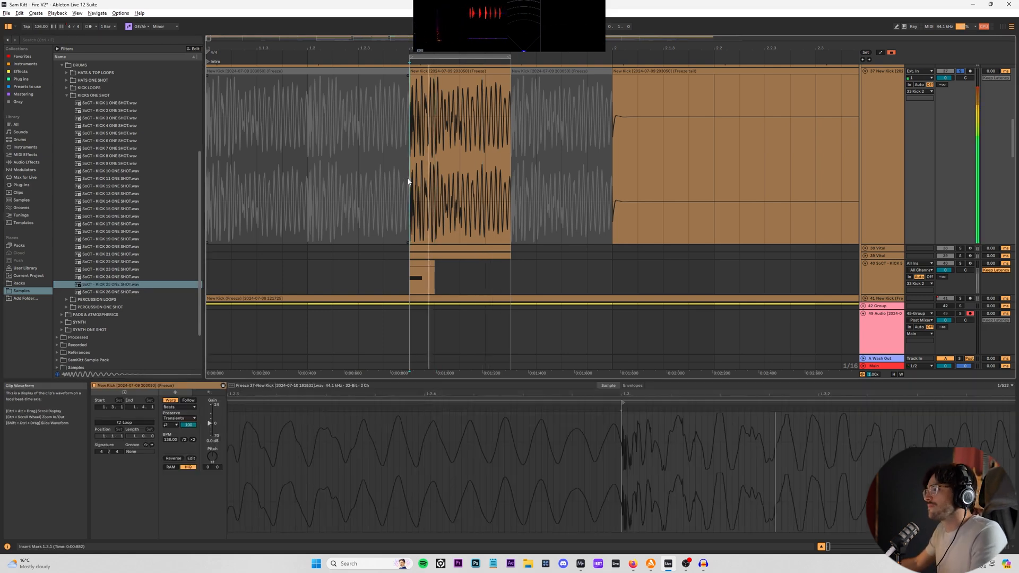
click(110, 285)
click(111, 279)
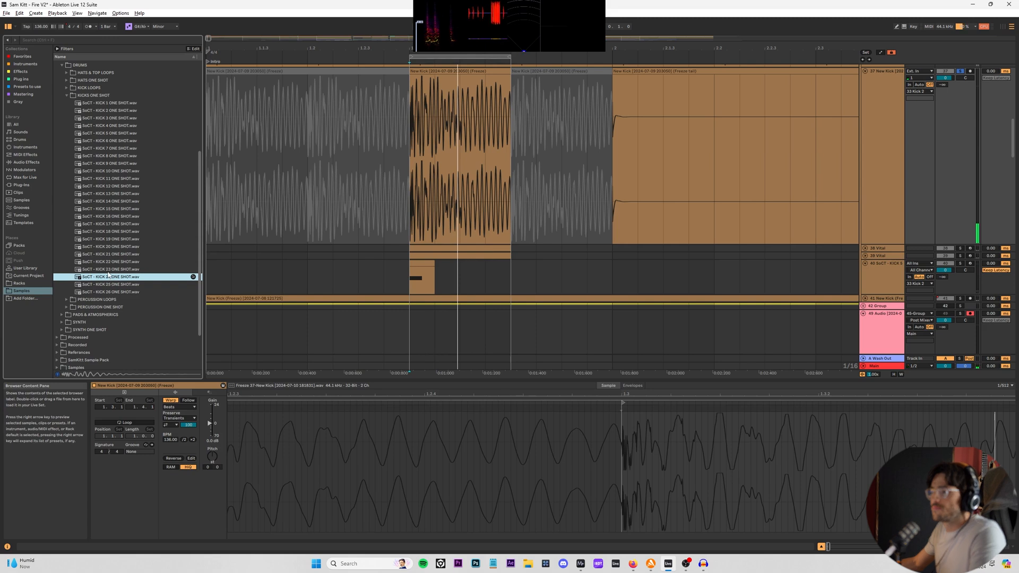
click(108, 271)
click(110, 261)
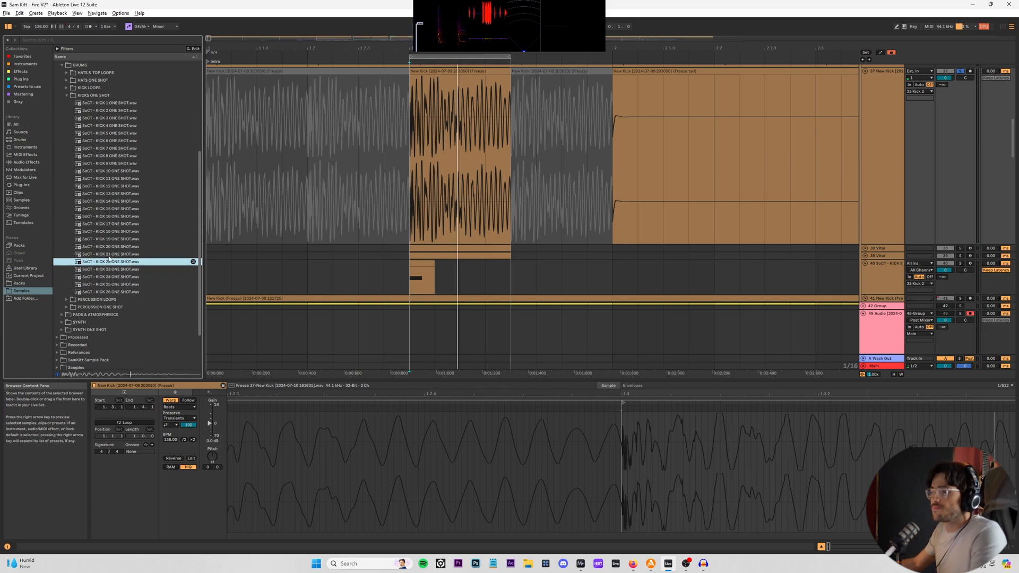
click(111, 255)
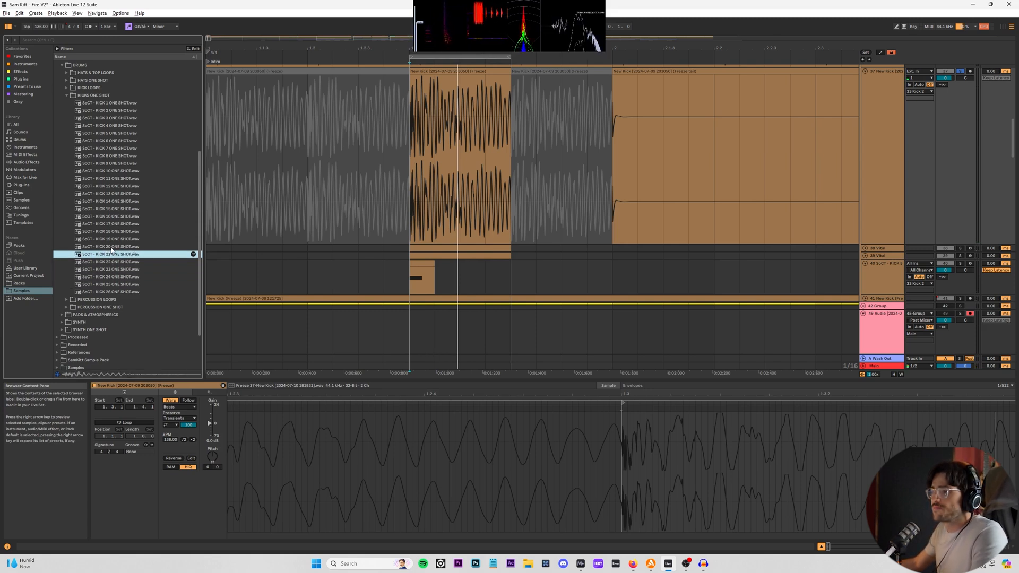
click(113, 247)
click(117, 239)
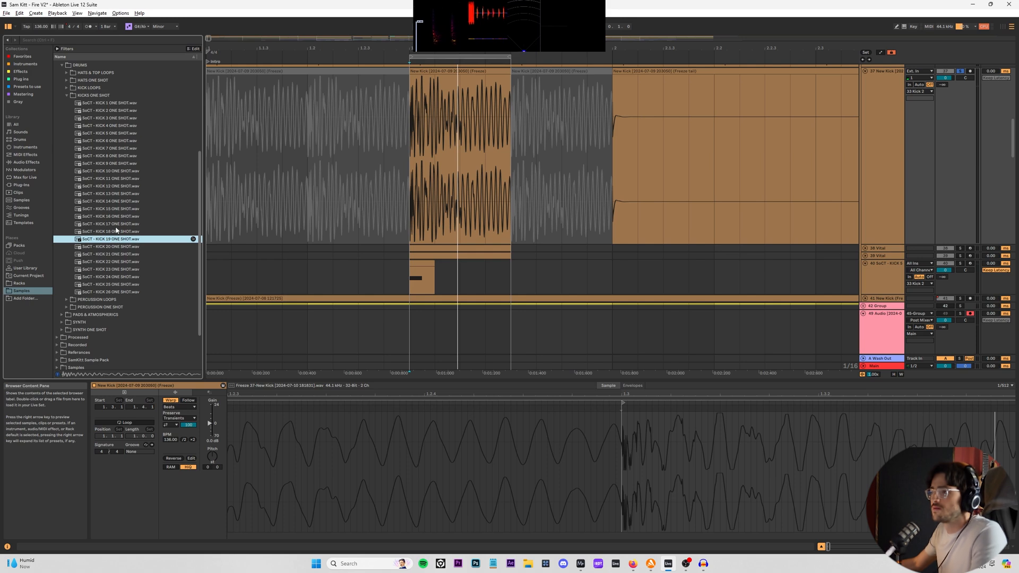
click(117, 224)
click(116, 217)
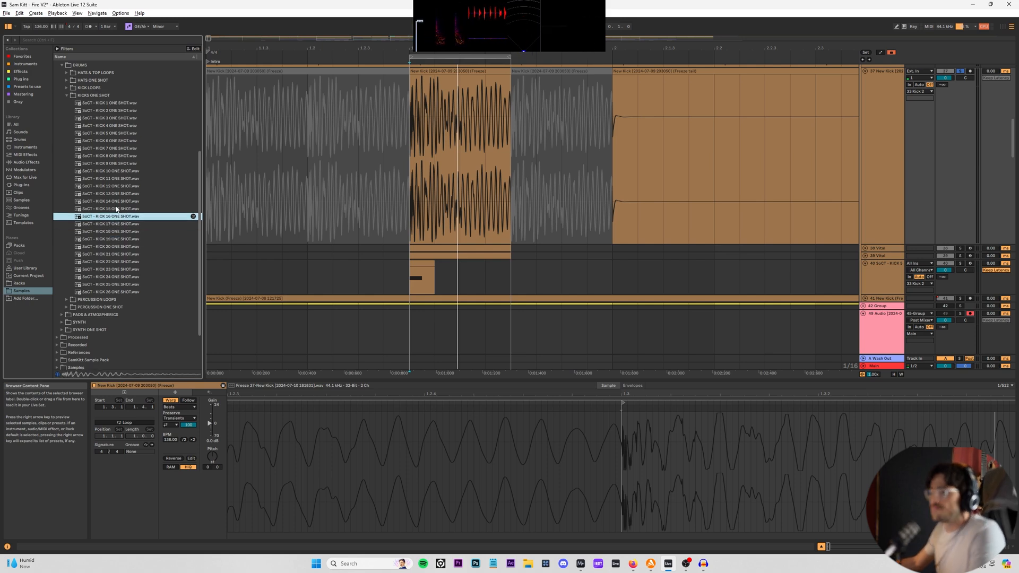
- Audition kick one-shots 17 and 16, and load SoCT - KICK 3 ONE SHOT on the kick sample track
click(122, 224)
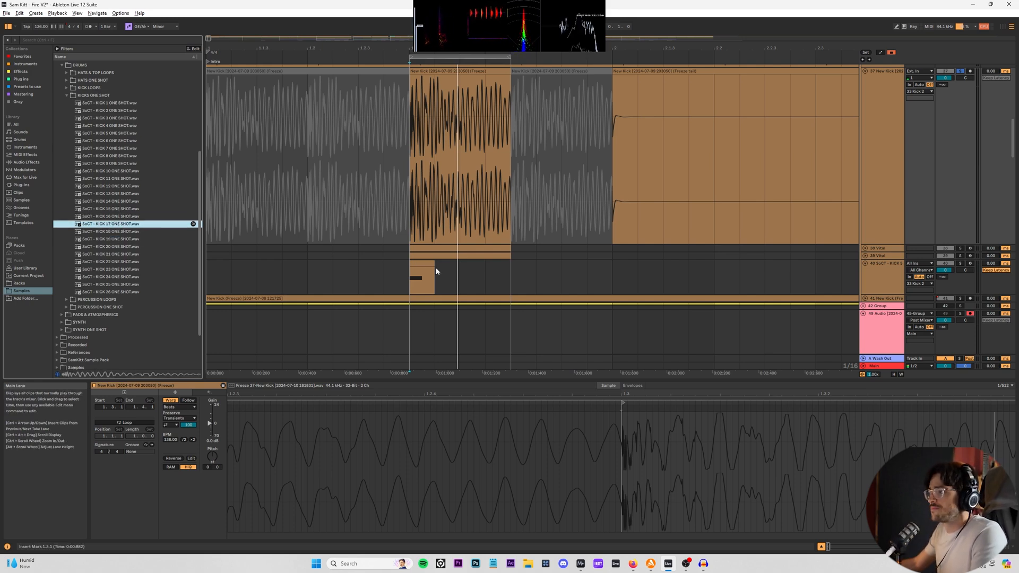
click(432, 272)
click(116, 217)
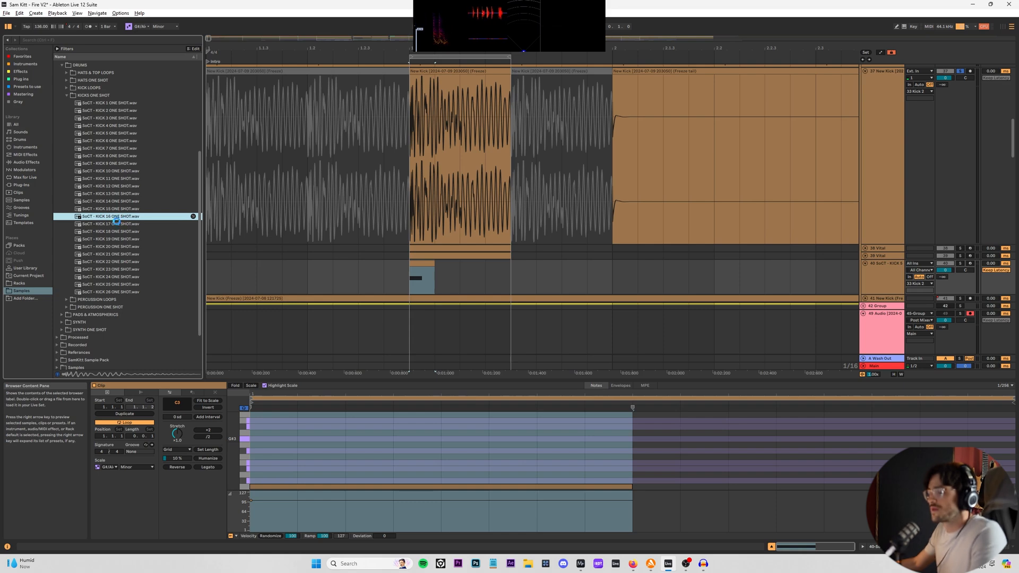
key(Return)
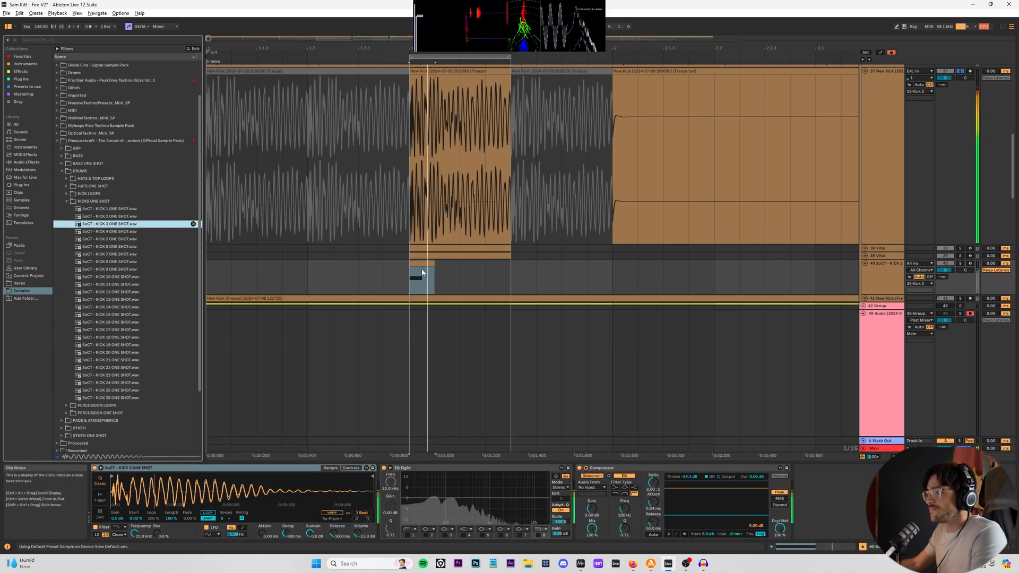
- Solo the kick sample track and switch its sampler to one-shot playback
click(426, 274)
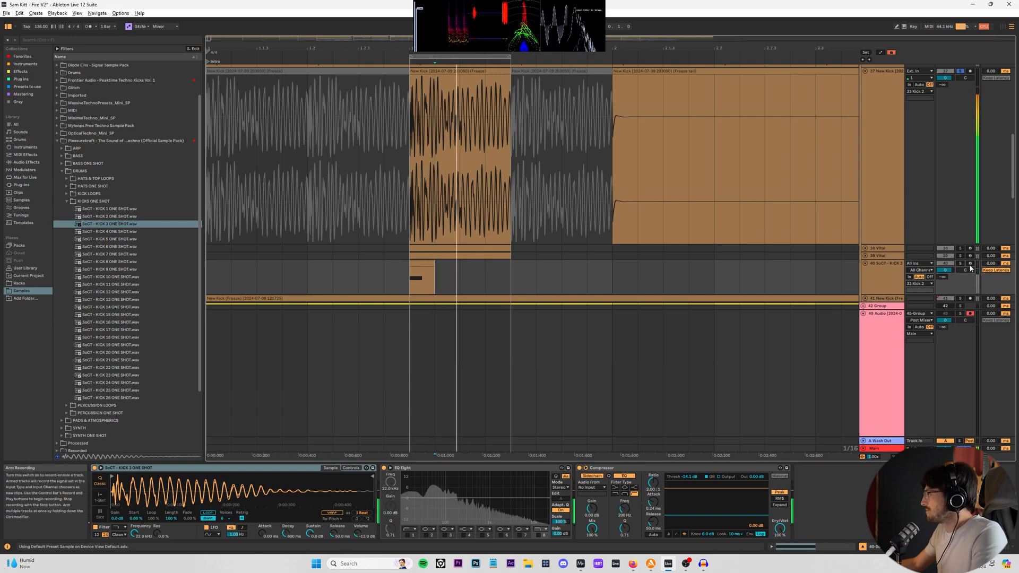
click(959, 263)
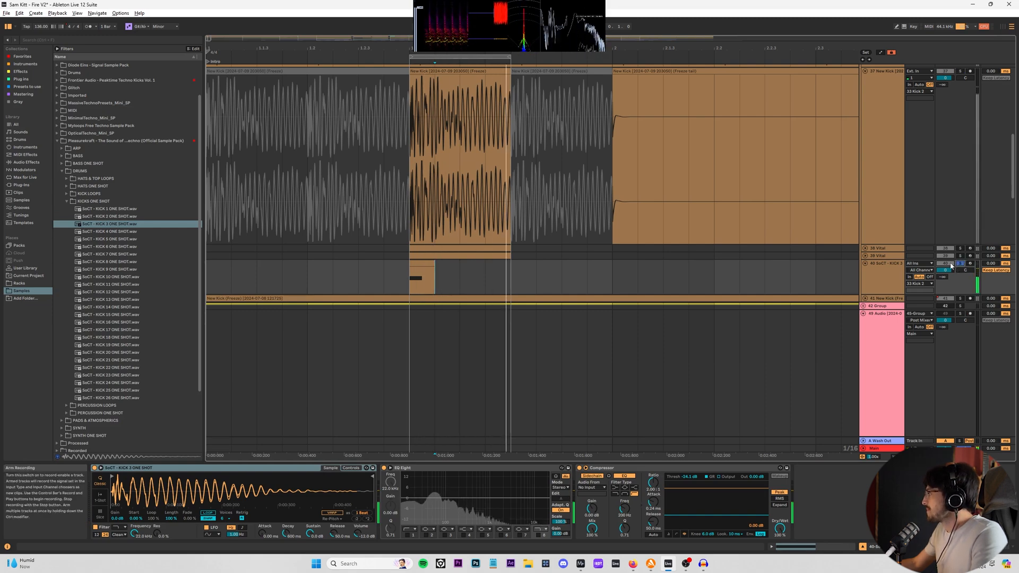
click(100, 497)
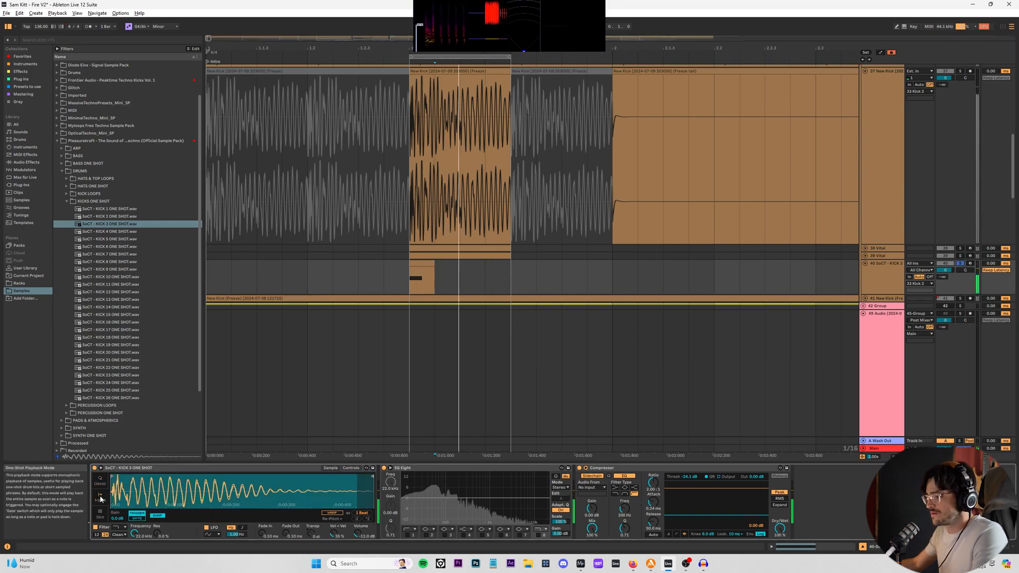
drag(125, 490, 125, 511)
- Set EQ Eight to M/S mode, low-cut the side channel at about 200 Hz, and enlarge the EQ display
click(560, 487)
click(560, 506)
click(561, 498)
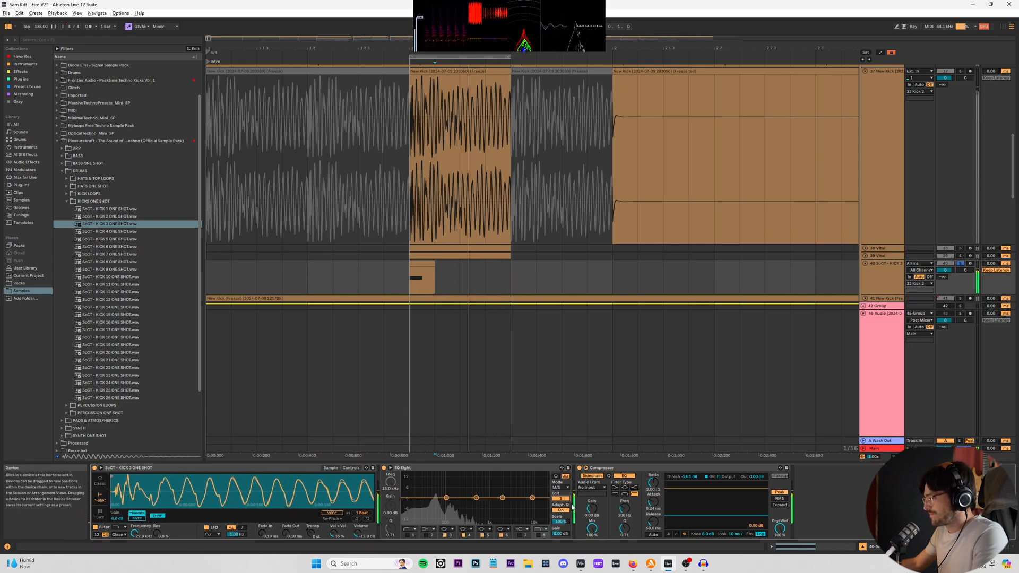
click(408, 535)
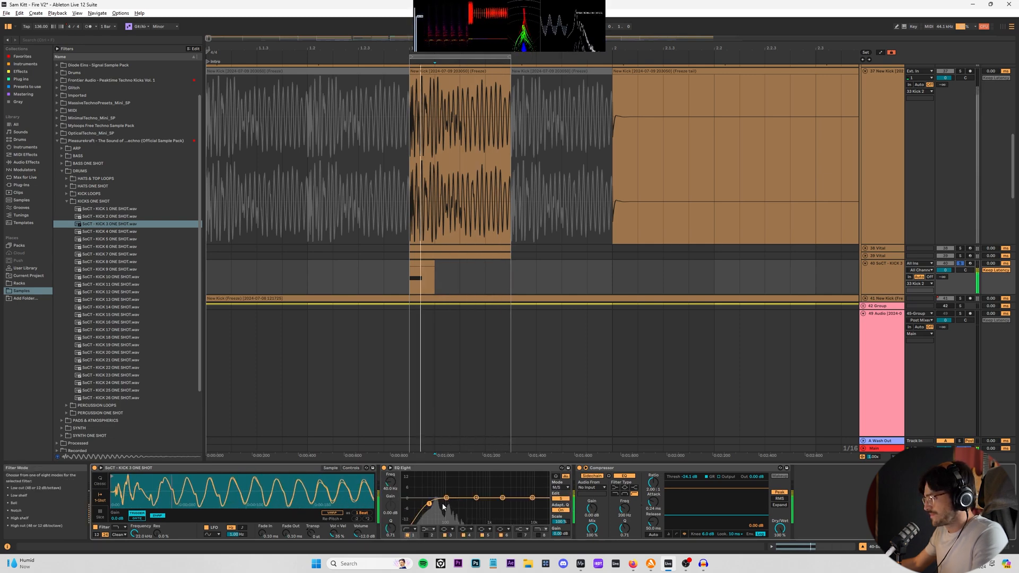
drag(429, 503, 462, 501)
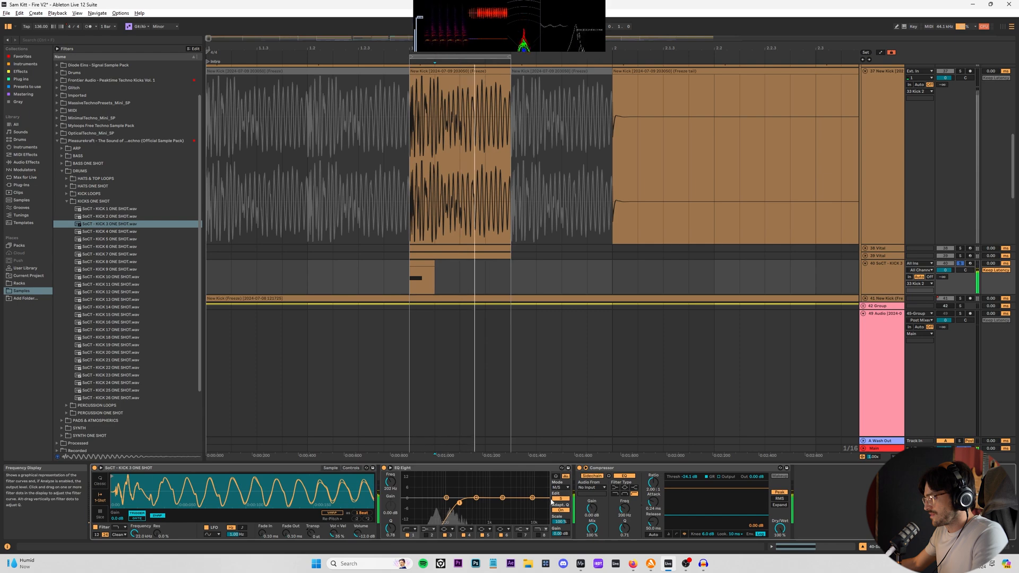
click(561, 498)
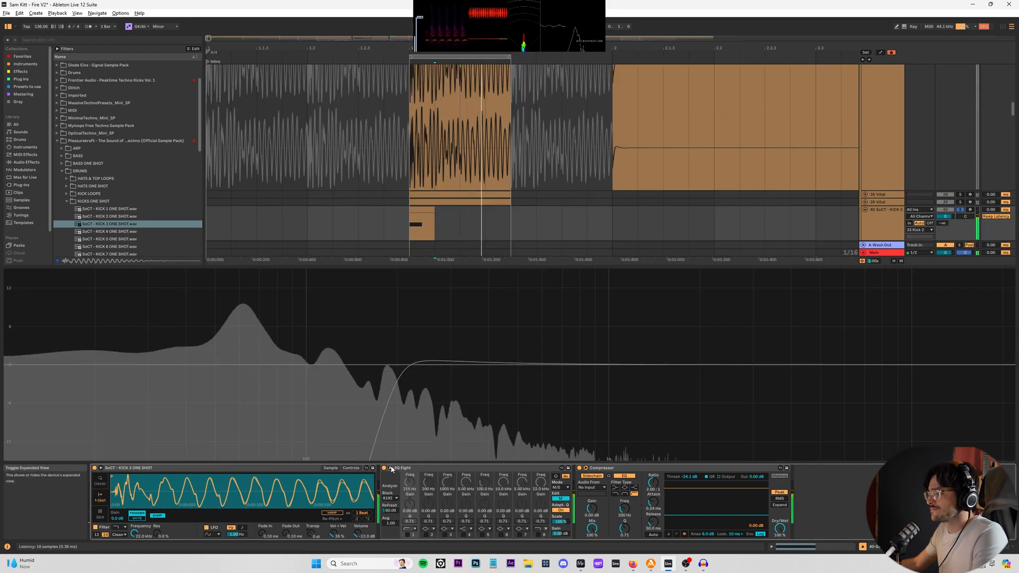
click(390, 468)
drag(232, 494, 233, 467)
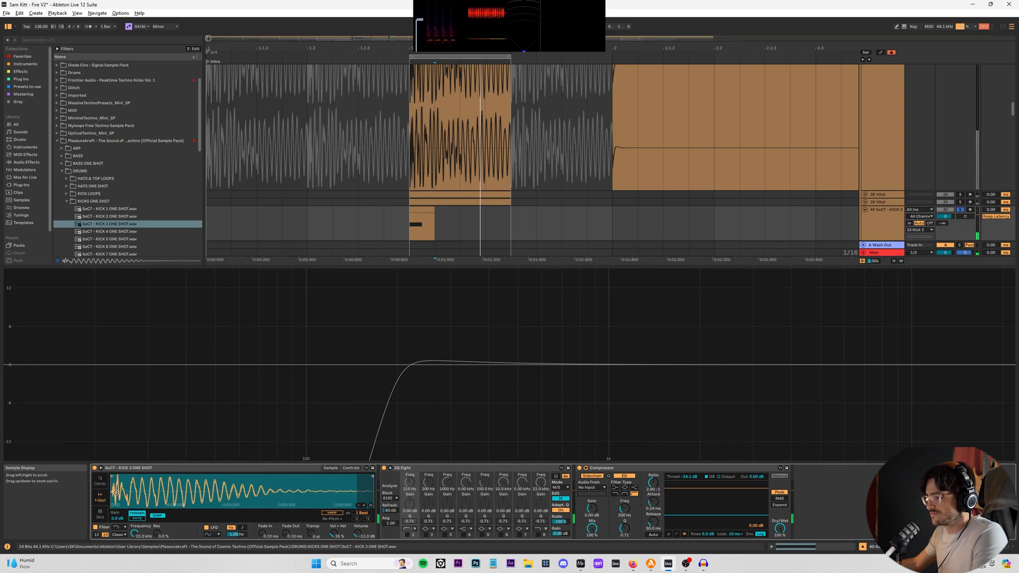
- Audition more kick one-shots, replace the sampler's sample with SoCT - KICK 21 ONE SHOT, and play it back
scroll(115, 216, down, 2)
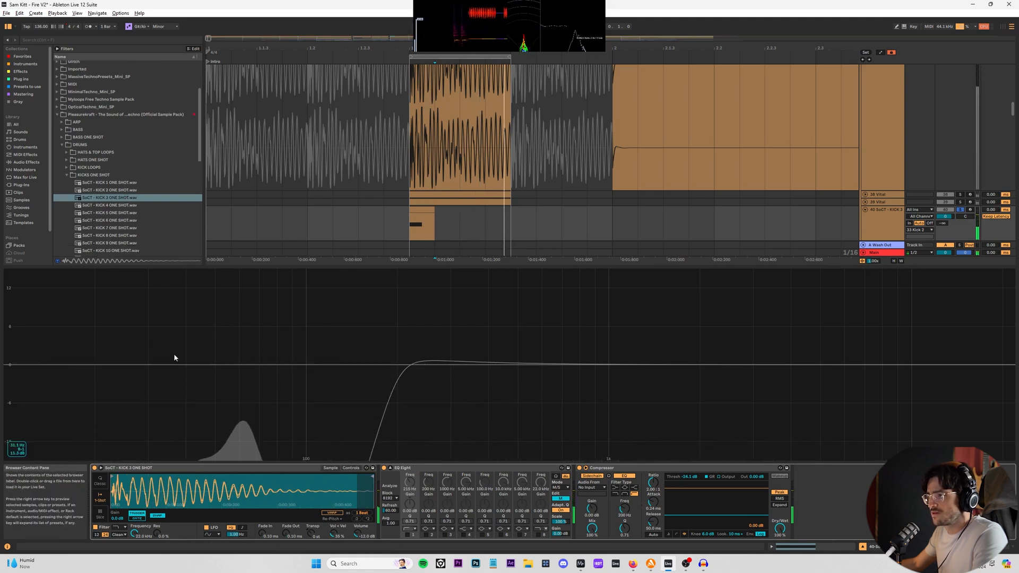
scroll(114, 214, down, 10)
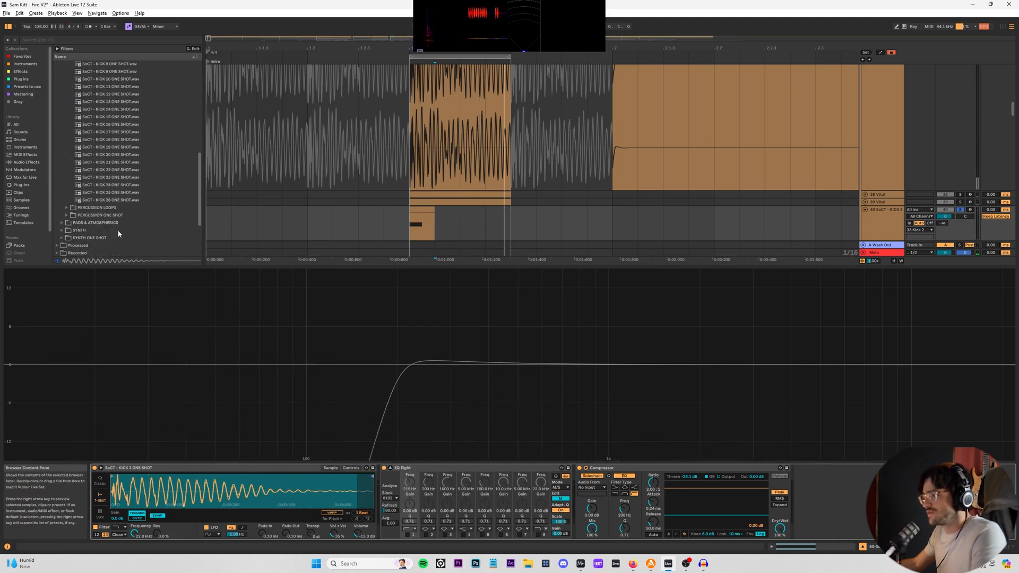
click(115, 207)
click(116, 200)
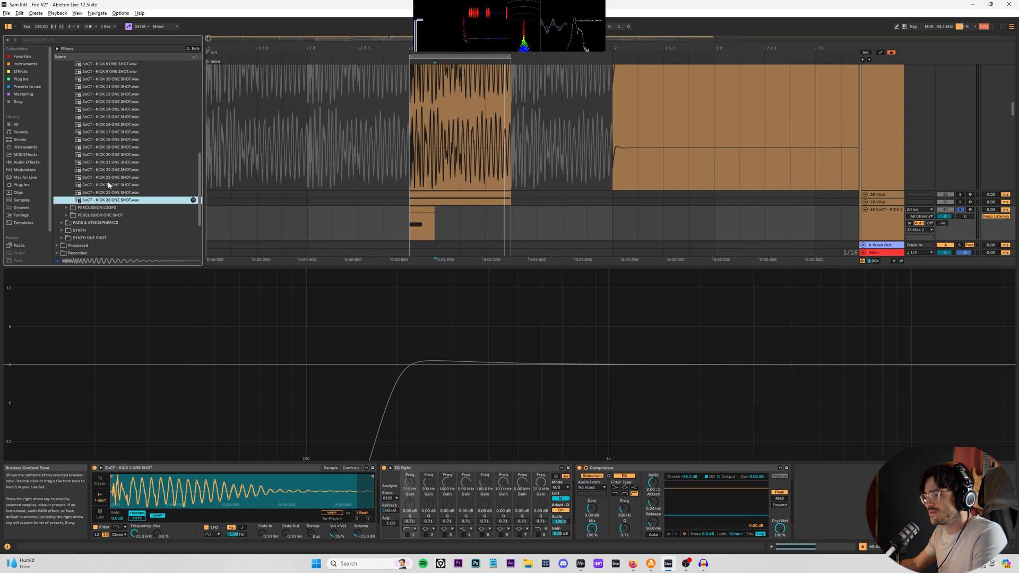
scroll(109, 185, up, 5)
scroll(122, 175, down, 3)
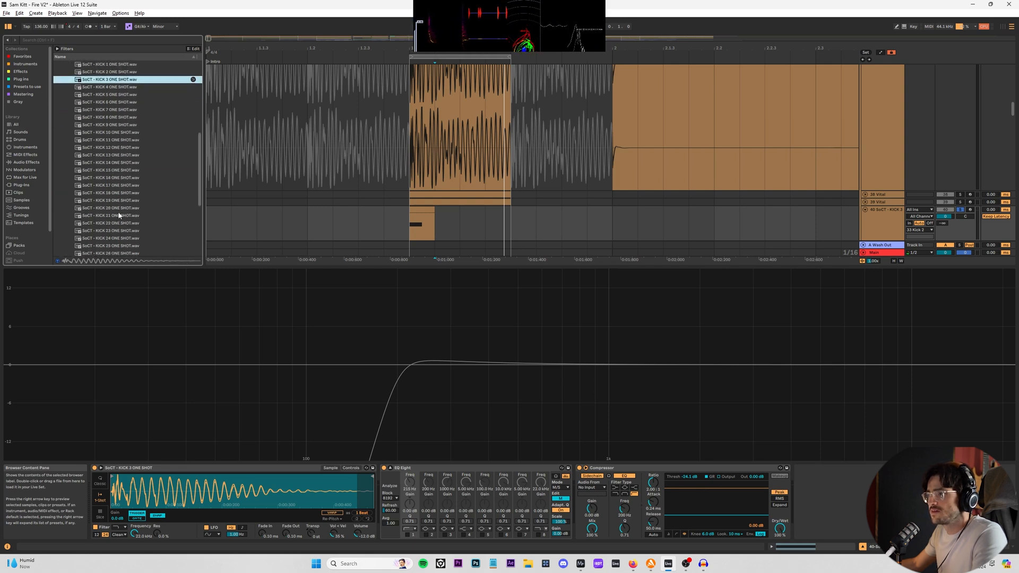
click(118, 225)
scroll(120, 212, down, 4)
click(116, 151)
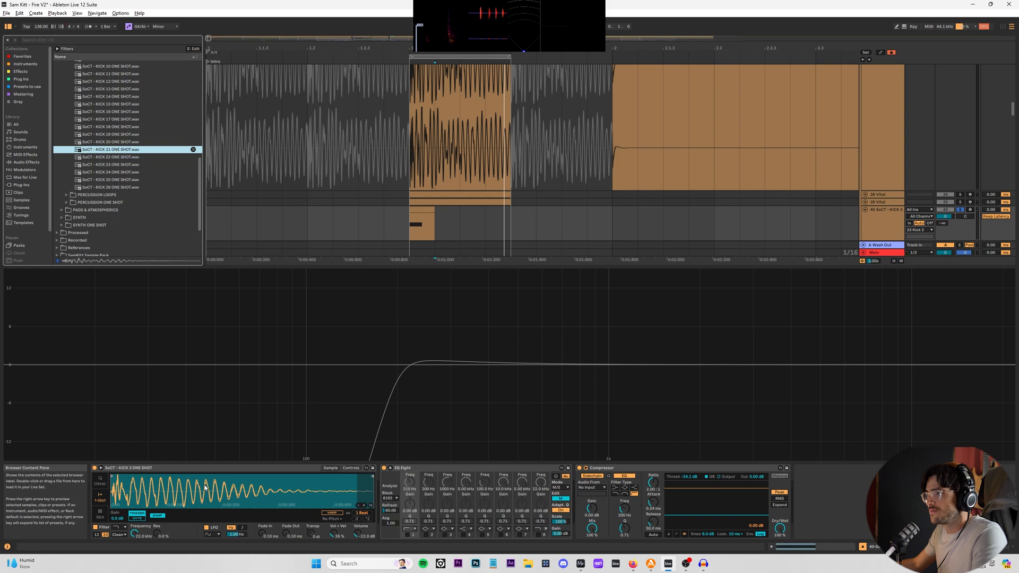
drag(116, 150, 205, 487)
key(space)
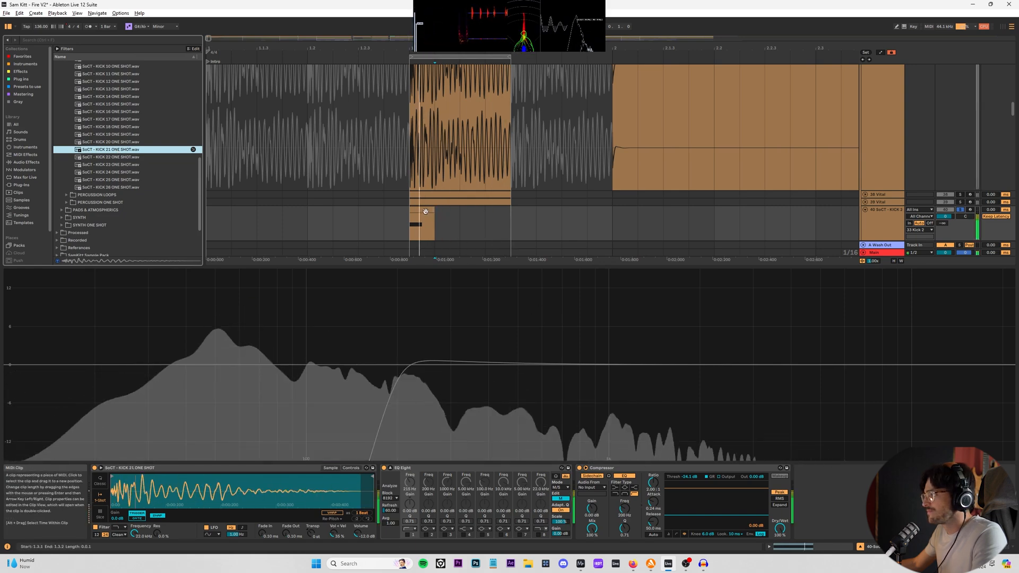
- Solo Vital track 39 together with the kick sample track and expand its lane
scroll(894, 198, up, 1)
scroll(896, 197, down, 2)
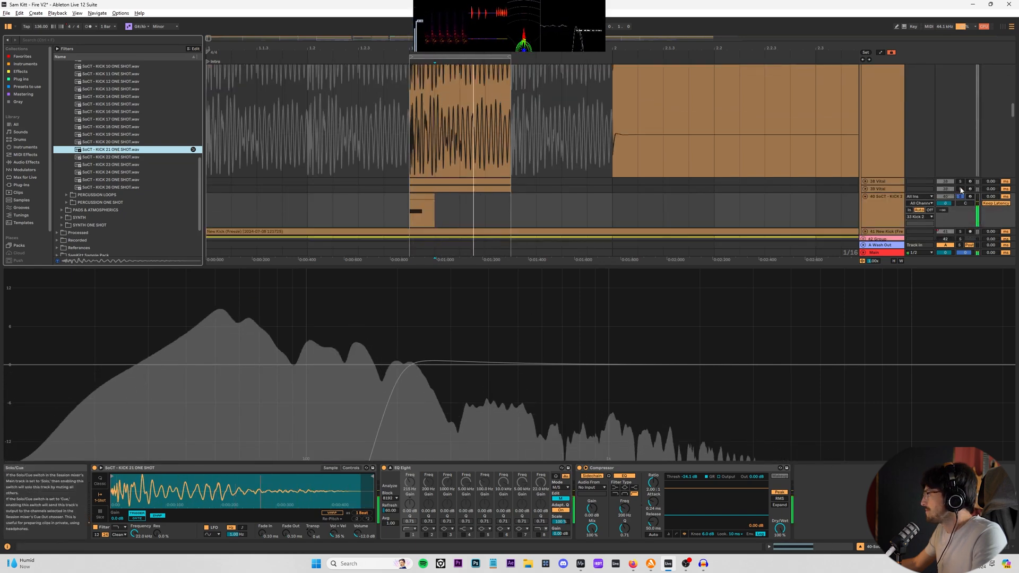
click(960, 189)
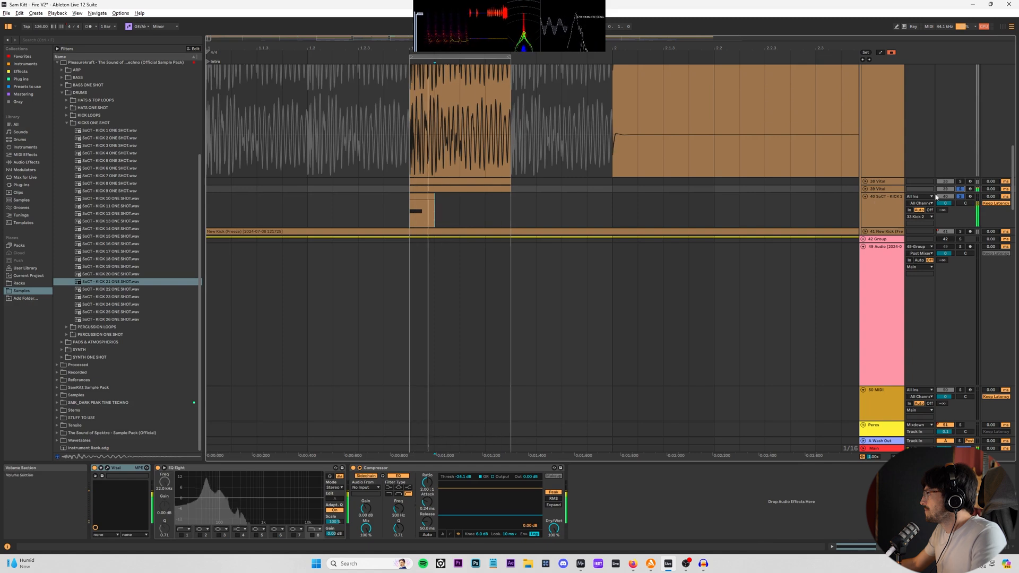
scroll(890, 192, up, 4)
click(887, 197)
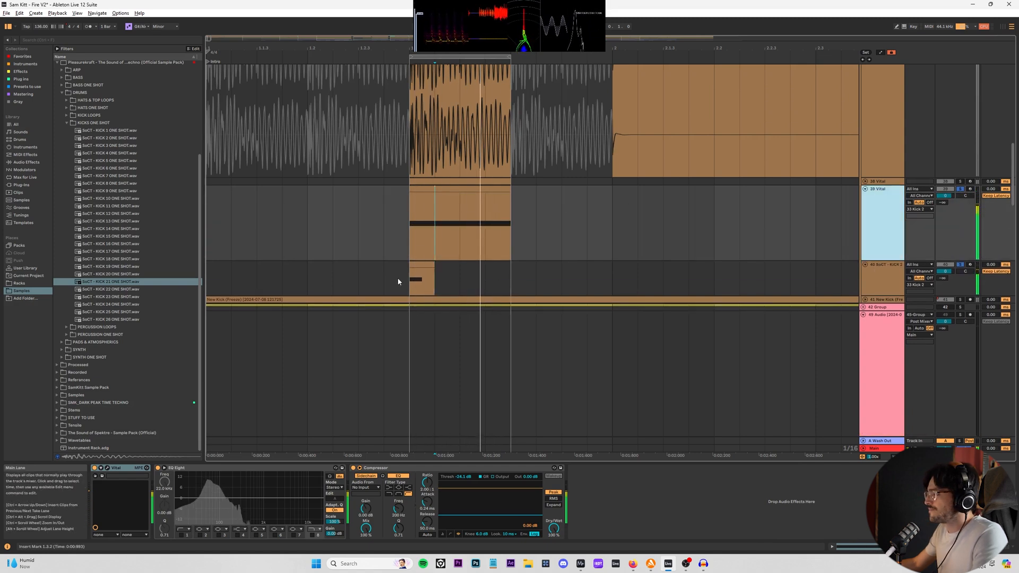
- Lower the volume of Vital track 39 and open its Vital synth window
drag(945, 195, 945, 213)
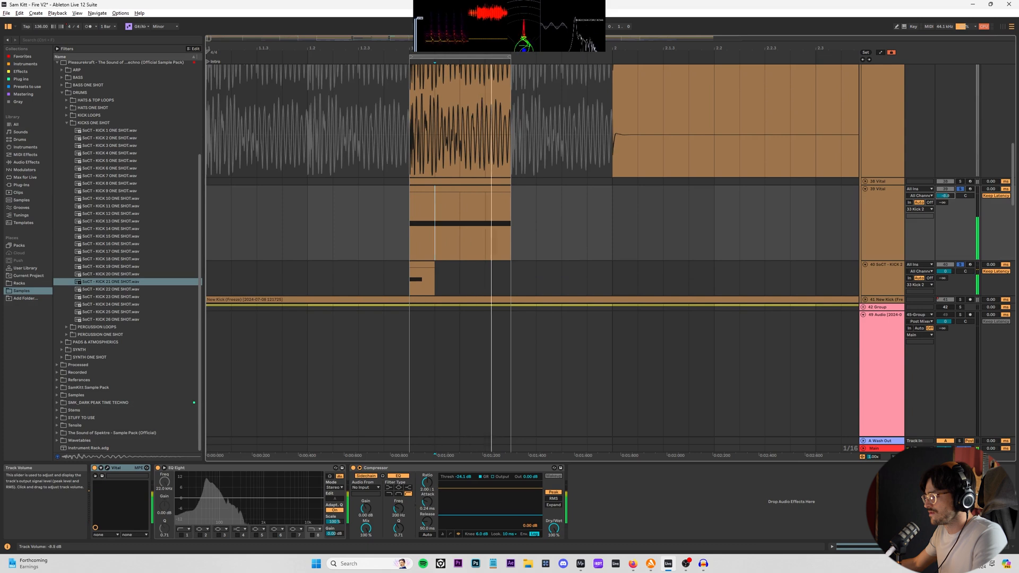
click(439, 205)
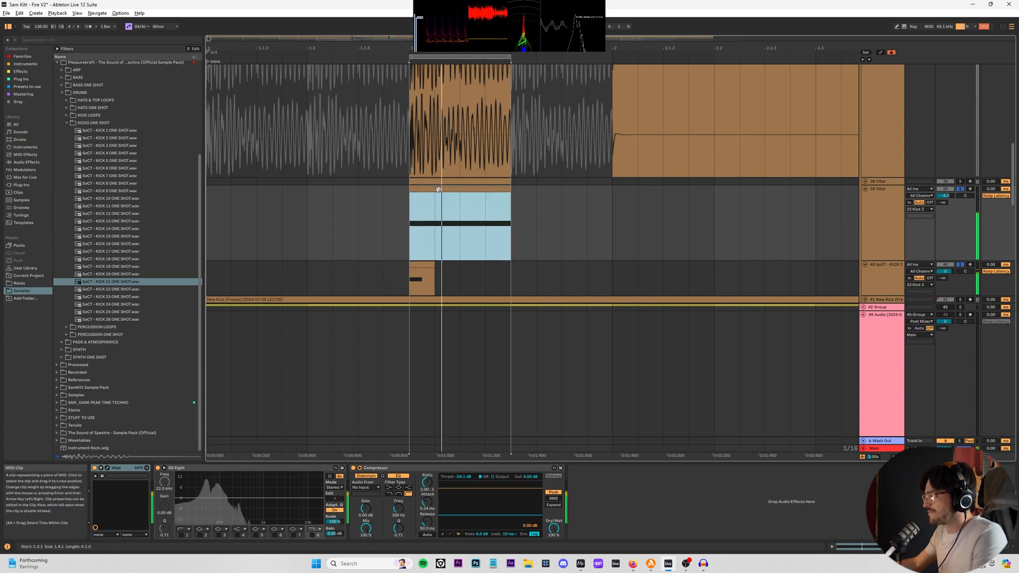
click(106, 469)
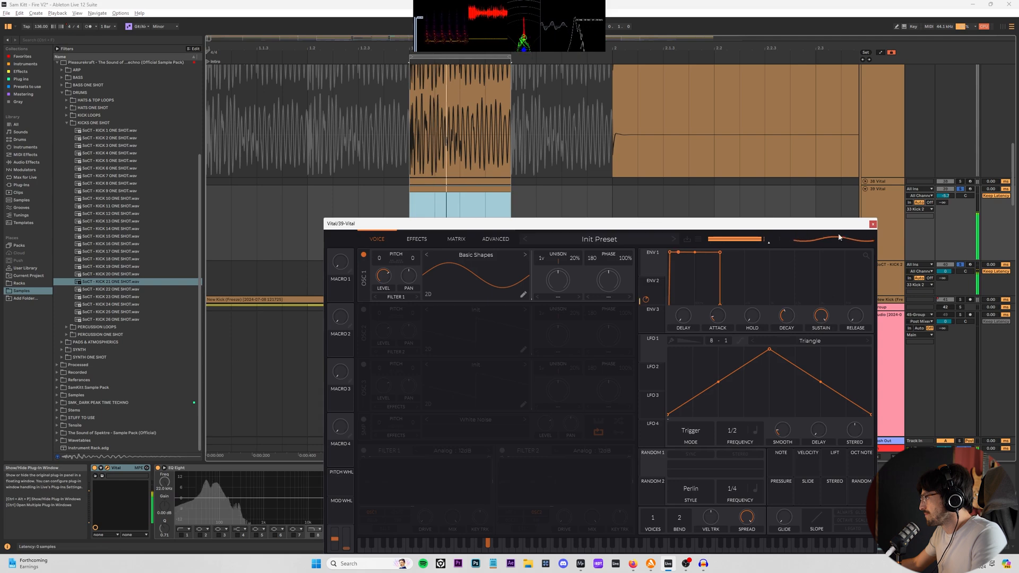
- Switch the kick sampler to classic playback and adjust the decay and sustain of its amp envelope
click(884, 275)
double_click(422, 210)
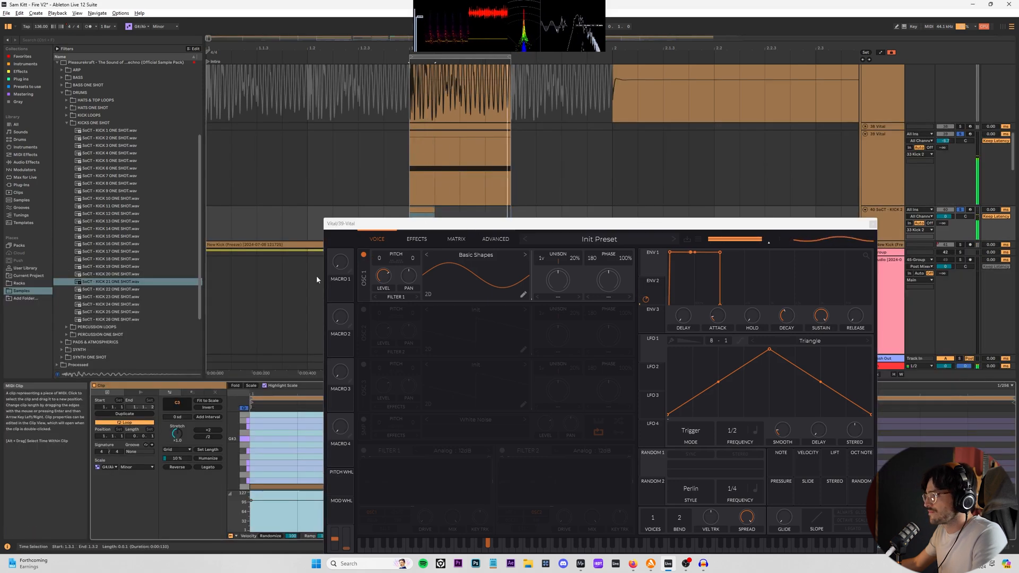
click(215, 392)
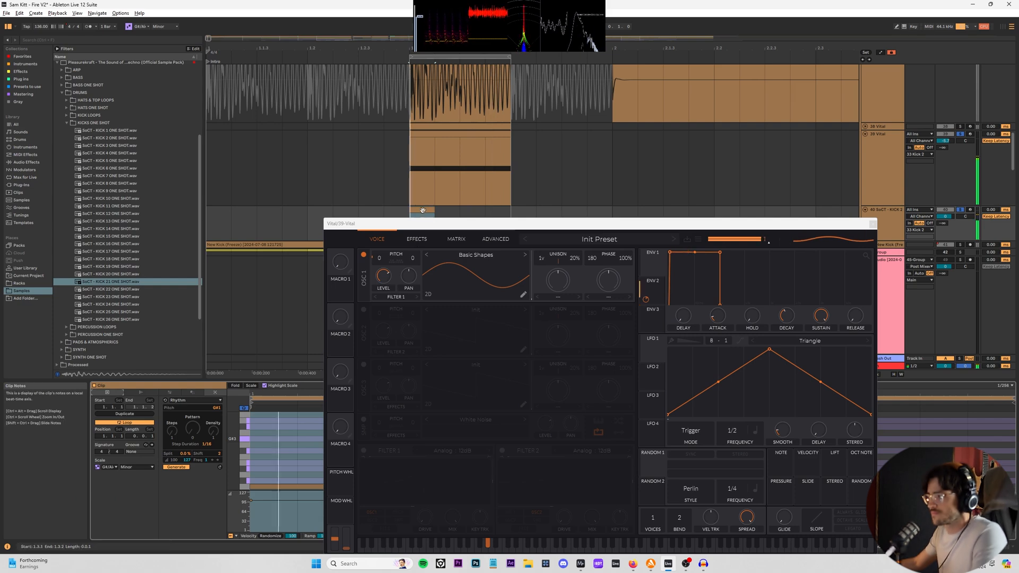
key(shift+Tab)
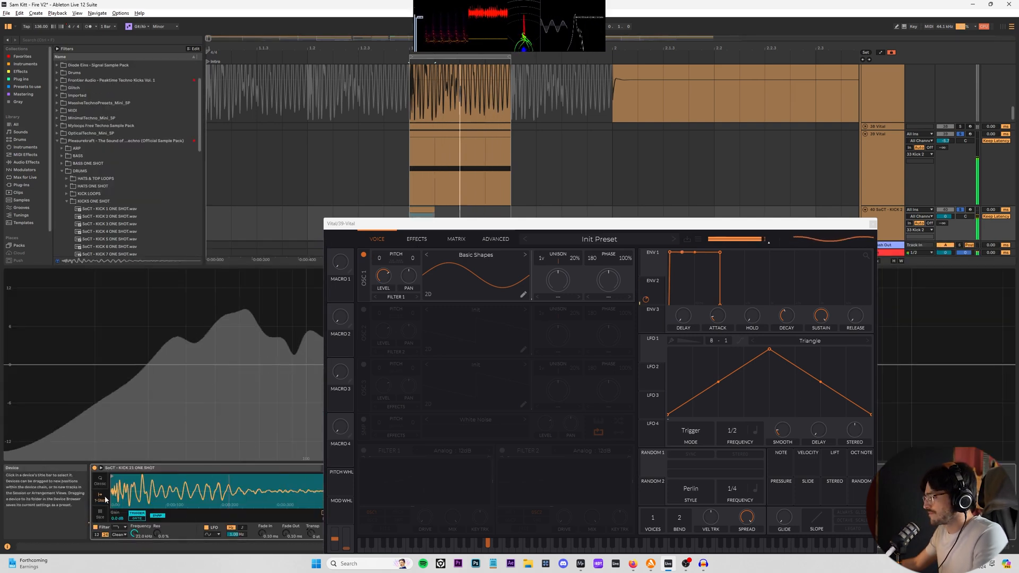
click(100, 479)
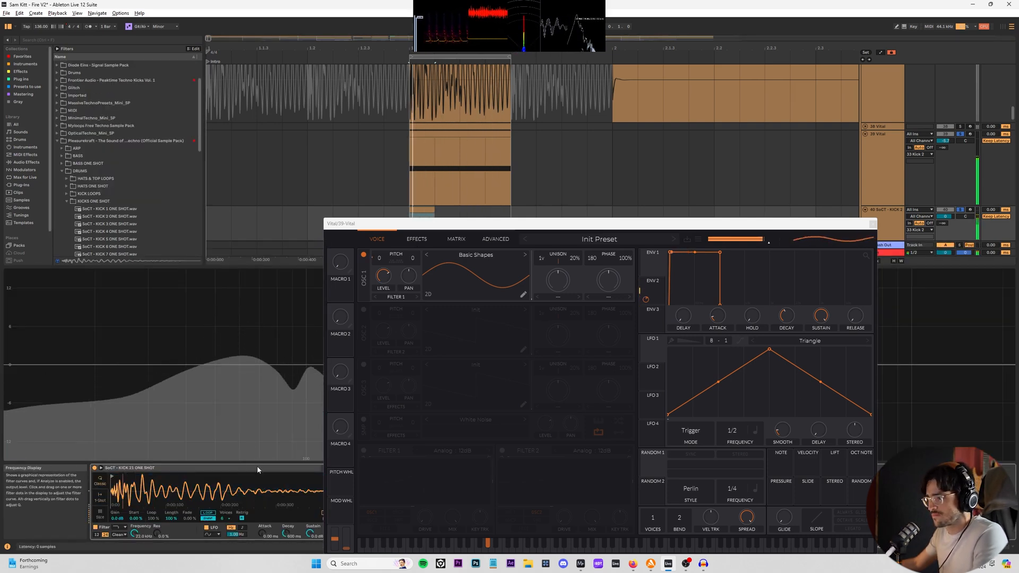
drag(454, 224, 621, 130)
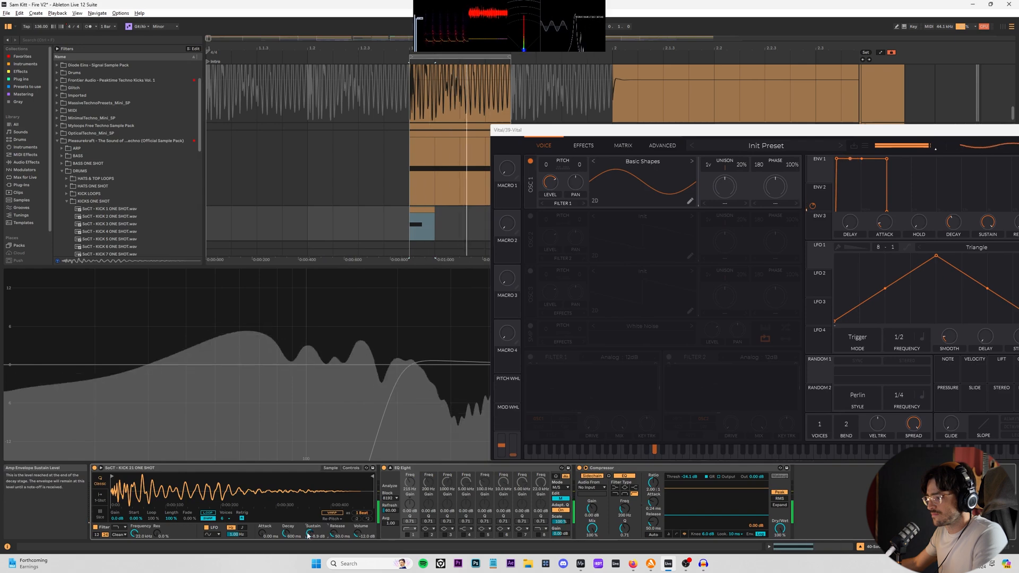
drag(307, 534, 286, 499)
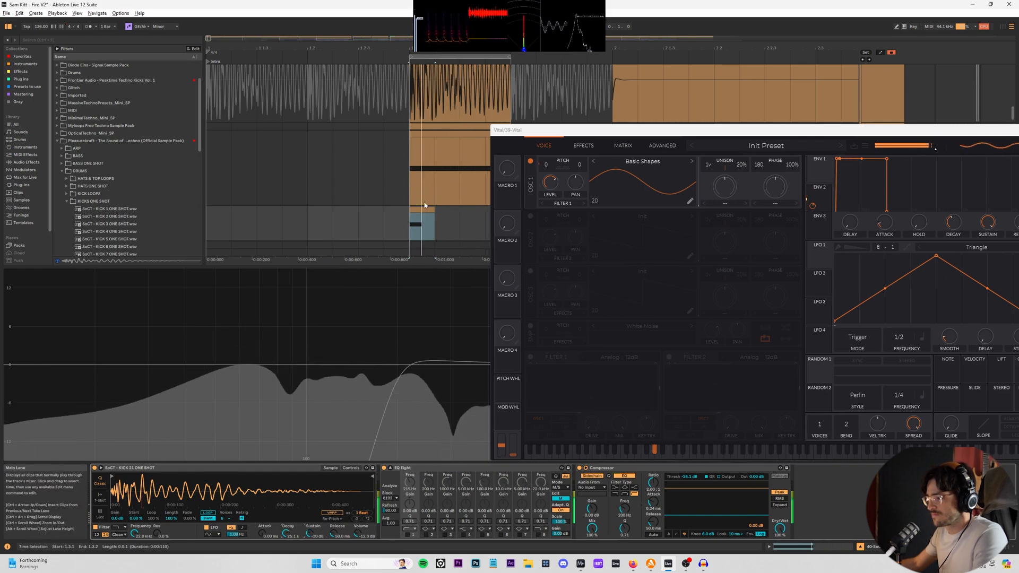
- Lengthen the C3 note in the kick sample track's MIDI clip to fill the whole clip
double_click(424, 209)
click(304, 486)
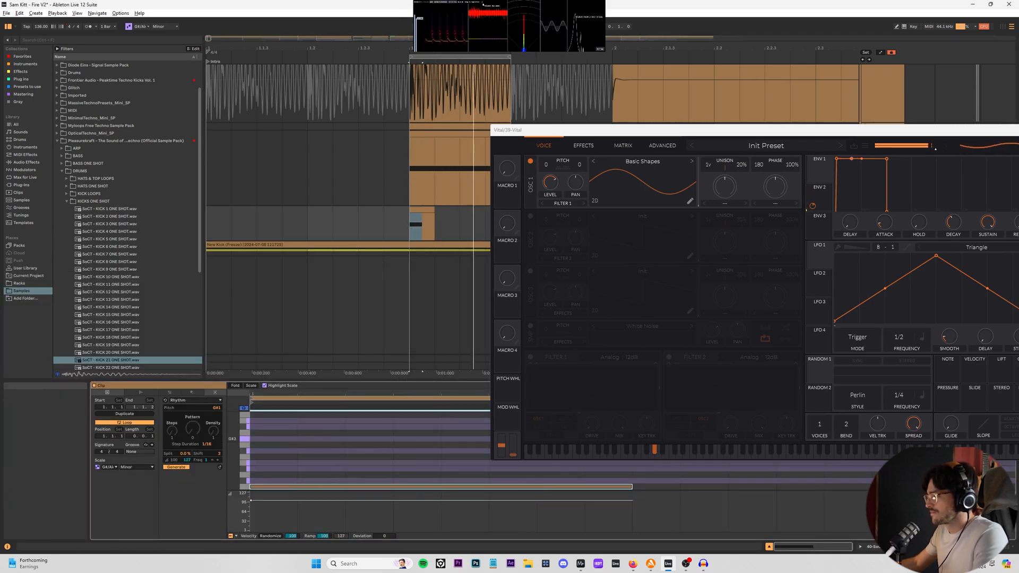
key(shift+Right)
key(shift+Right)
key(shift+Right)
key(shift+Right)
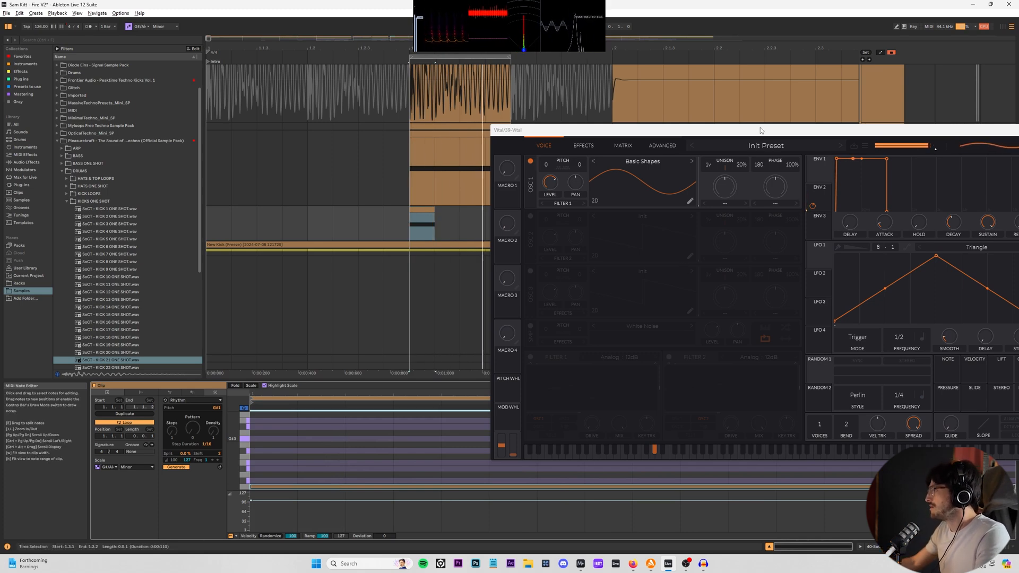
- Show the distortion settings on Vital's effects page and readjust the volume of Vital track 39
drag(760, 127, 681, 112)
click(502, 133)
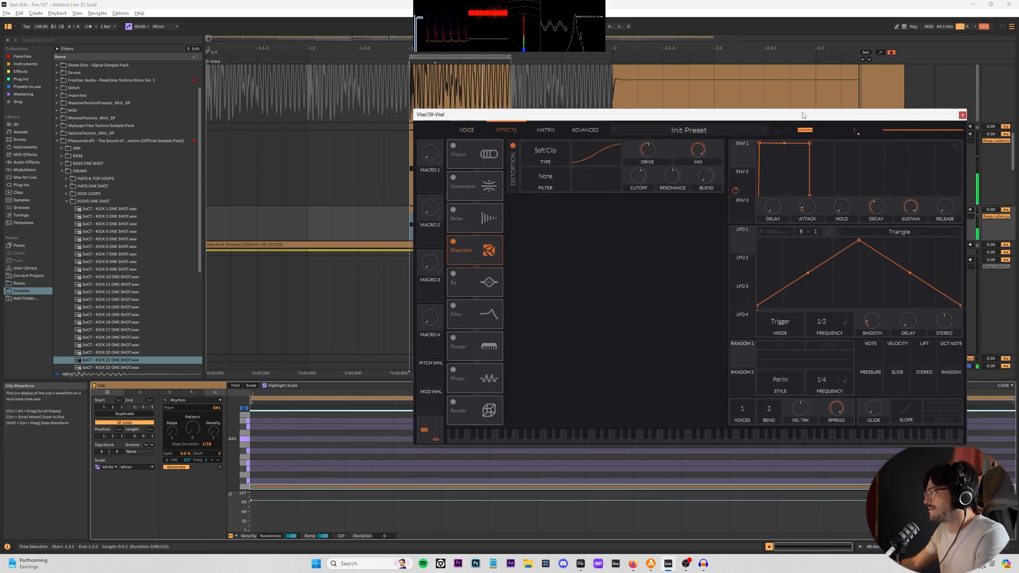
drag(932, 114, 753, 60)
click(944, 141)
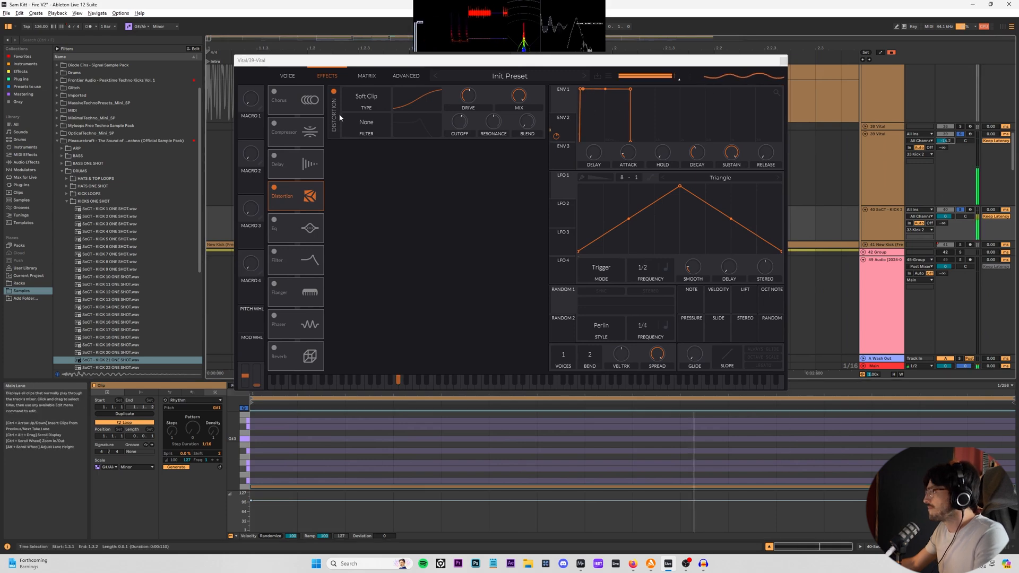
- Add the Pedal and Overdrive effects to the kick one-shot track and adjust Overdrive's band-pass filter
click(886, 229)
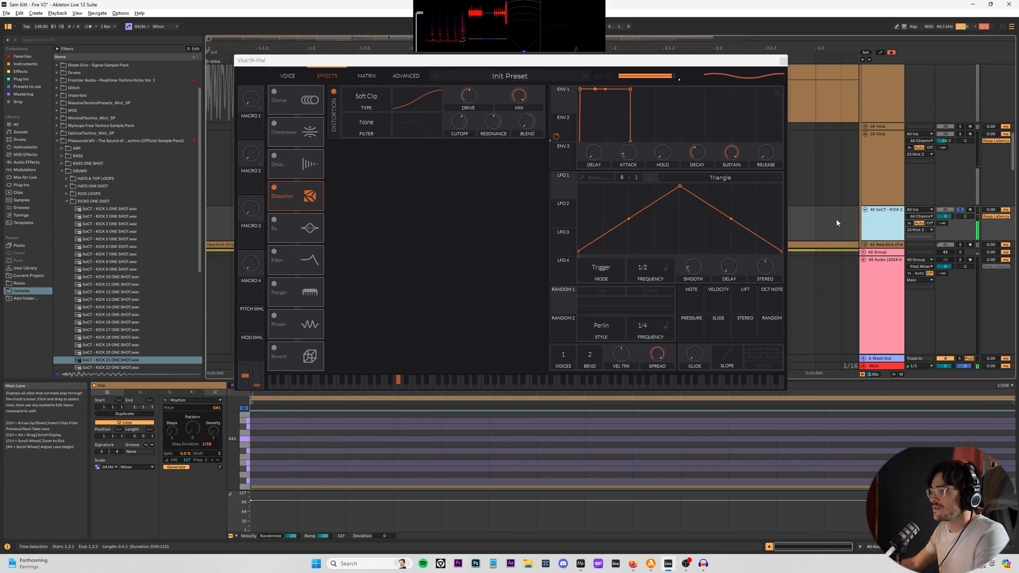
click(817, 546)
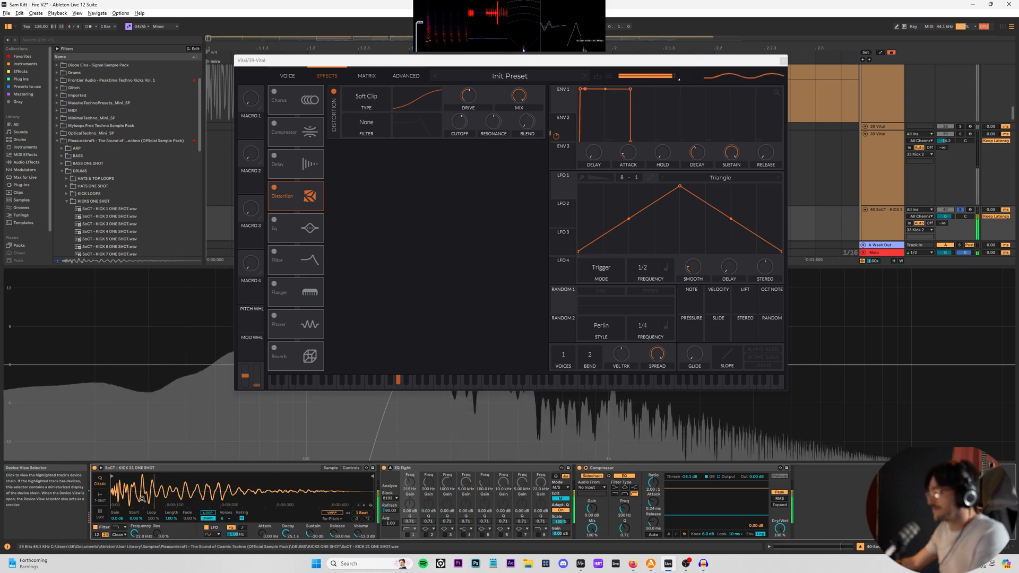
click(24, 162)
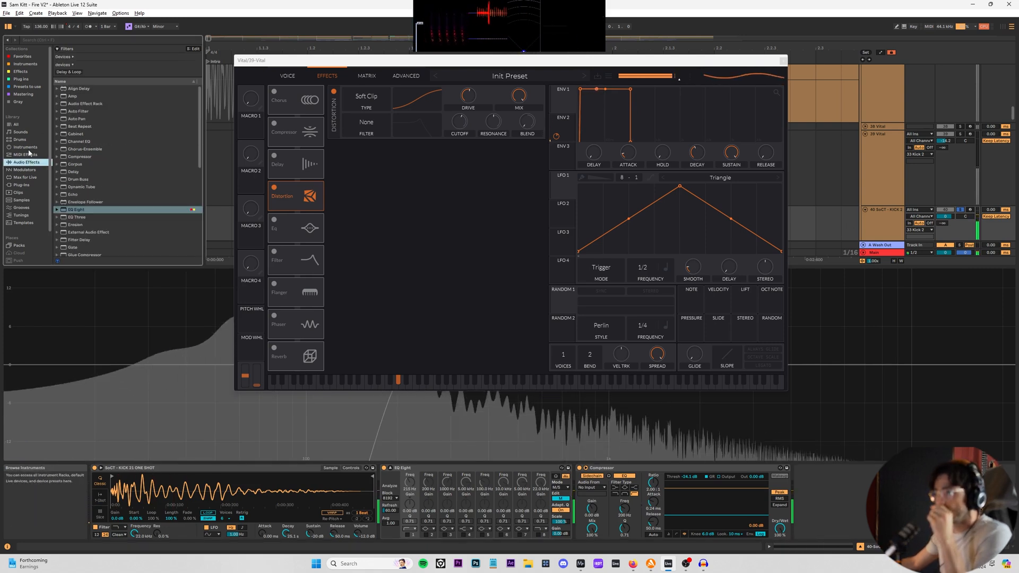
scroll(83, 214, down, 3)
scroll(41, 173, down, 1)
scroll(88, 178, down, 1)
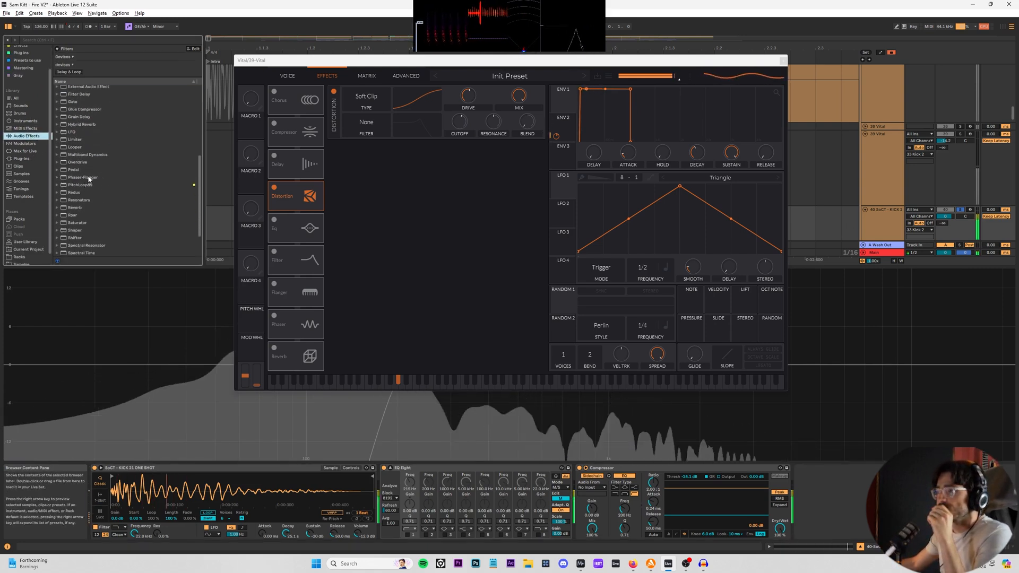
click(76, 171)
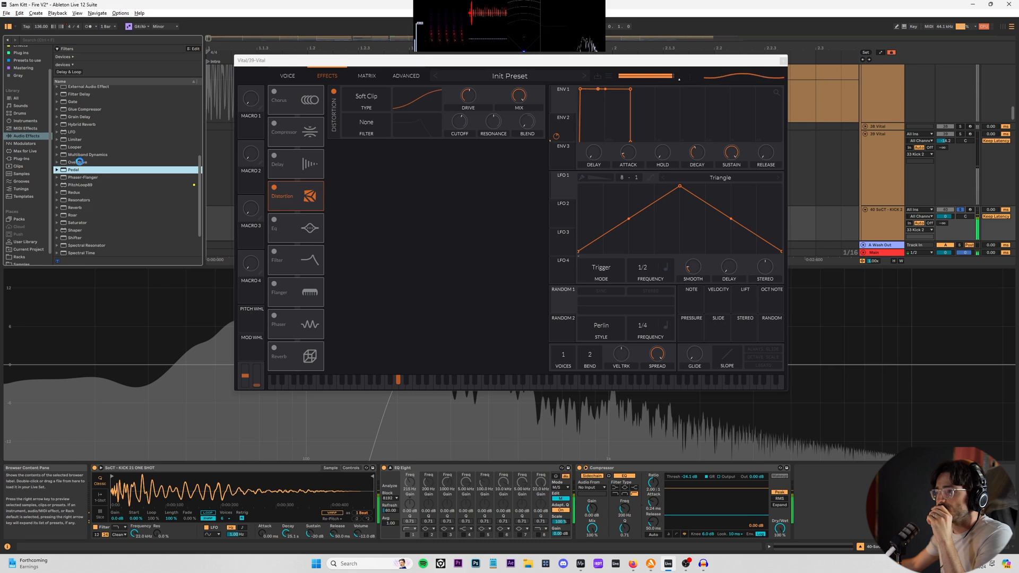
click(79, 162)
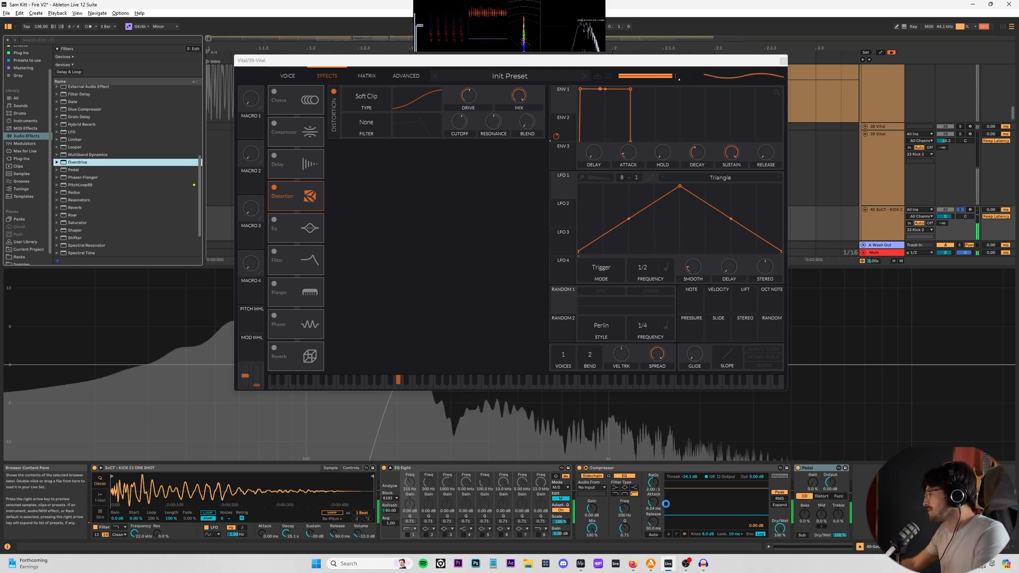
drag(863, 514, 864, 527)
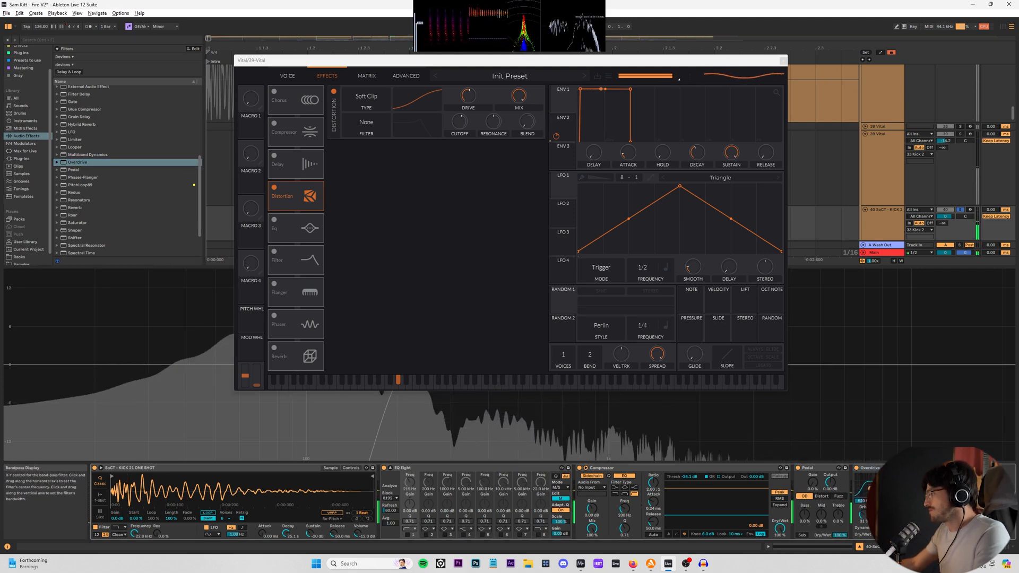
mouse_move(873, 486)
mouse_down()
mouse_move(863, 508)
mouse_move(866, 487)
mouse_up()
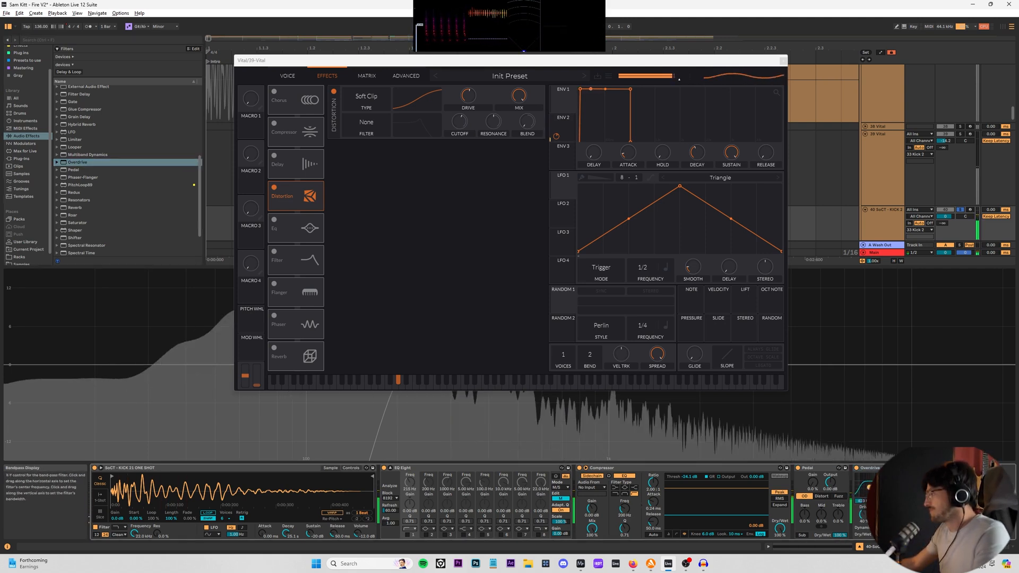
- Close the Vital window, solo Vital track 39 alongside the kick sample, and freeze and flatten it to audio
click(783, 61)
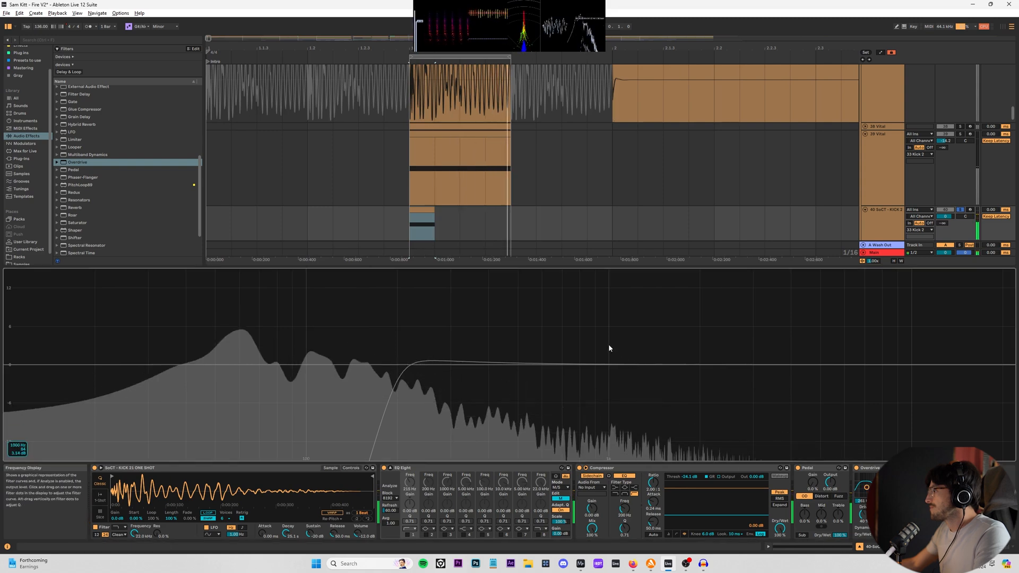
click(390, 468)
scroll(942, 215, up, 2)
ctrl+click(959, 200)
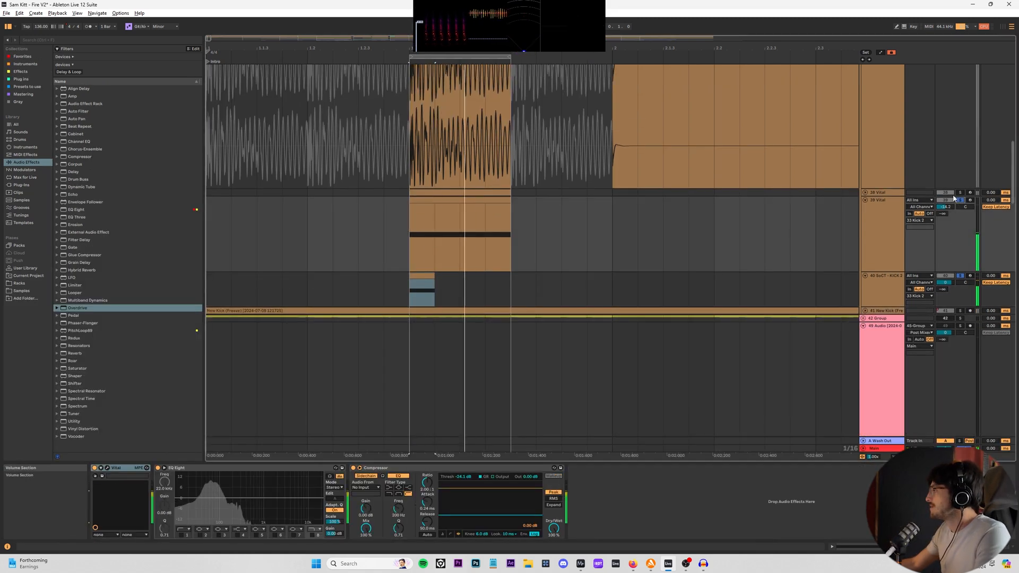
right_click(877, 212)
click(925, 265)
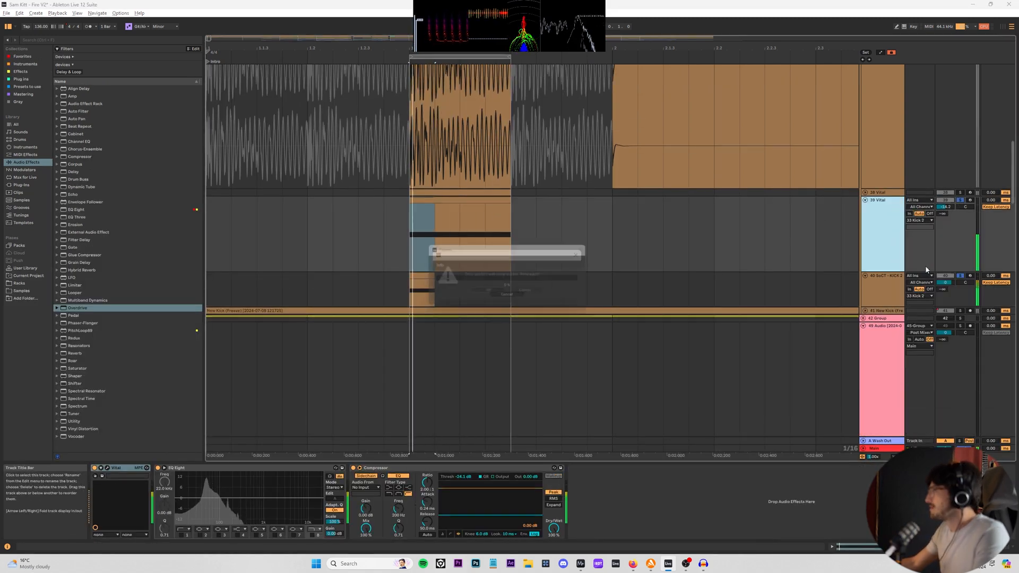
click(483, 293)
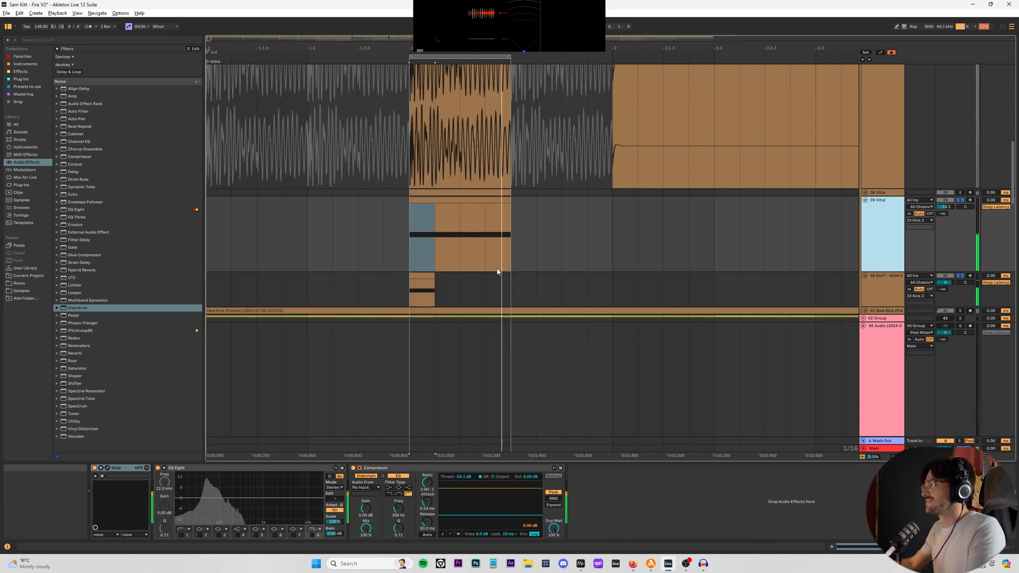
- Shape the flattened Vital audio clip with a long curved fade-in and a short fade-out at its end
click(413, 155)
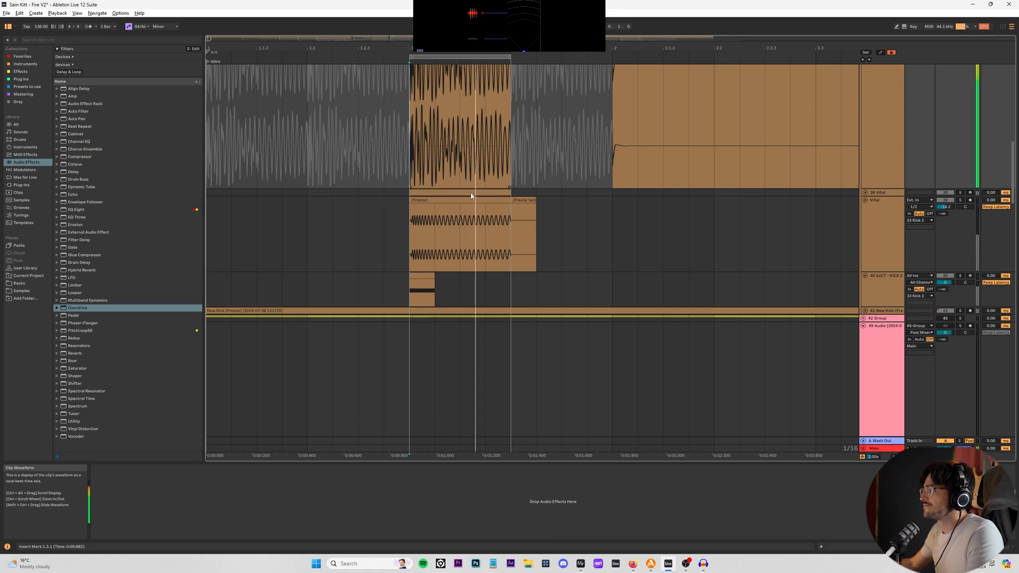
scroll(470, 196, up, 3)
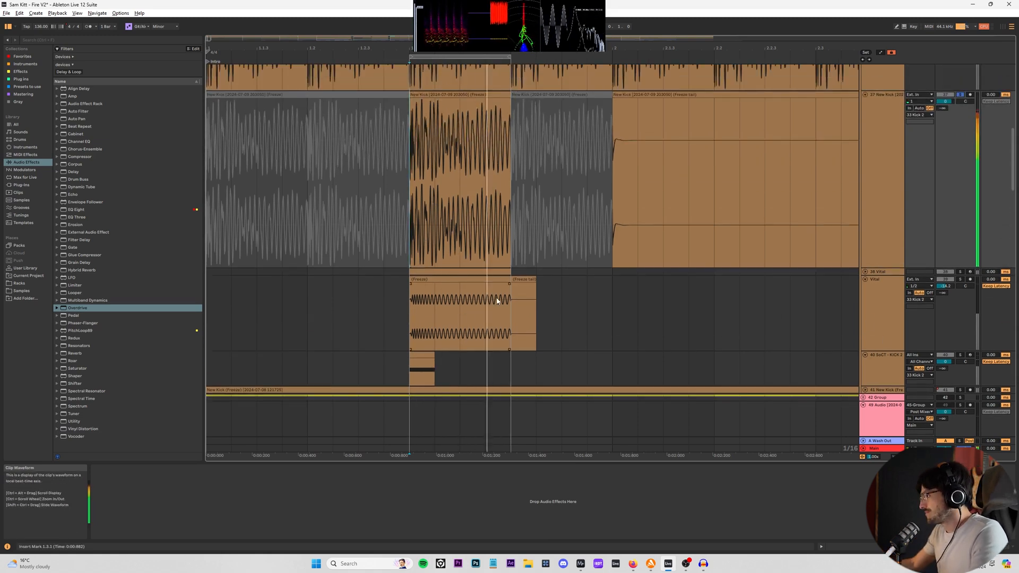
click(426, 314)
drag(410, 291, 480, 284)
drag(419, 348, 431, 342)
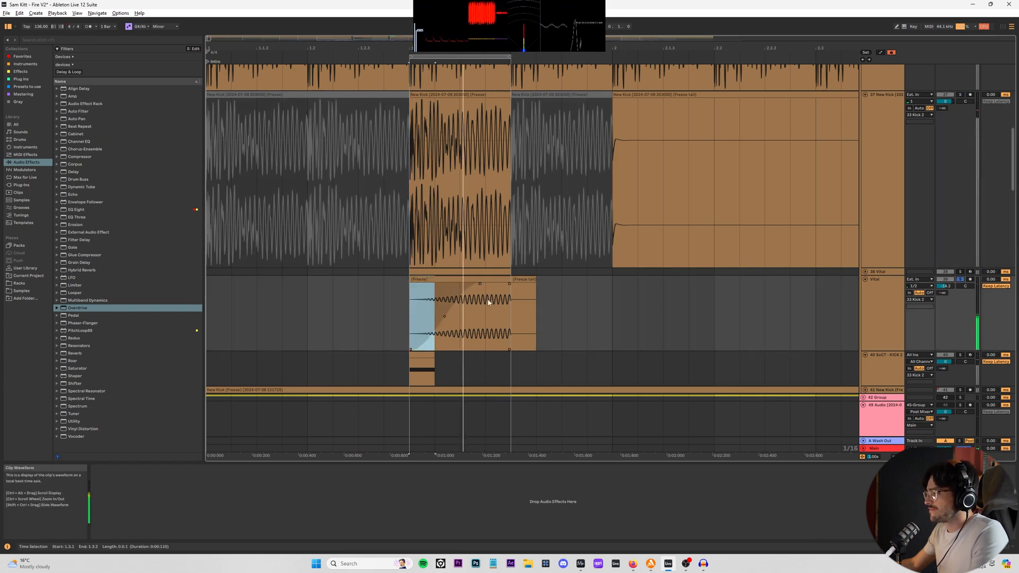
drag(510, 284, 500, 284)
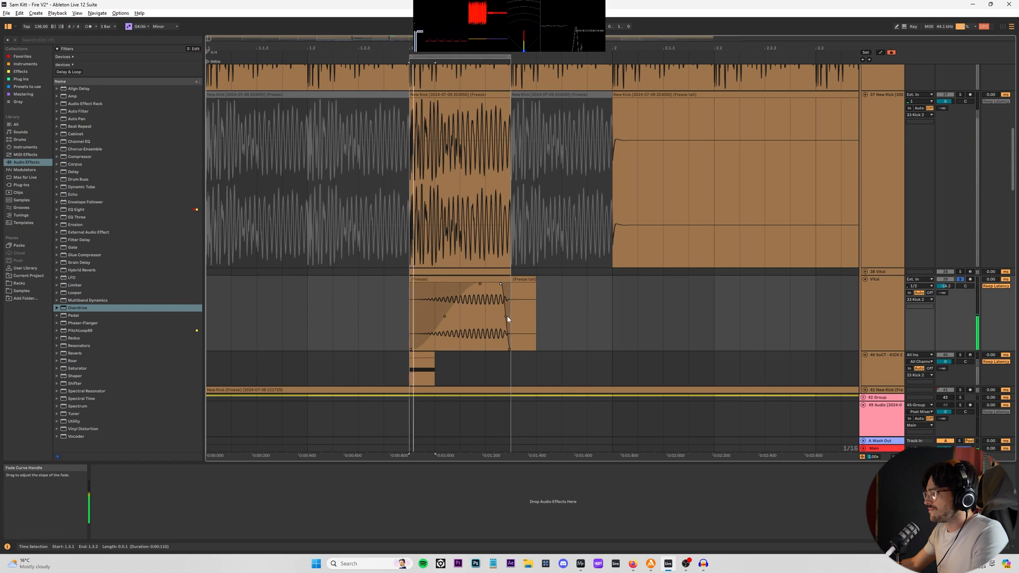
- Solo the kick sample track alongside the Vital audio and try a different EQ Eight output gain
ctrl+click(960, 355)
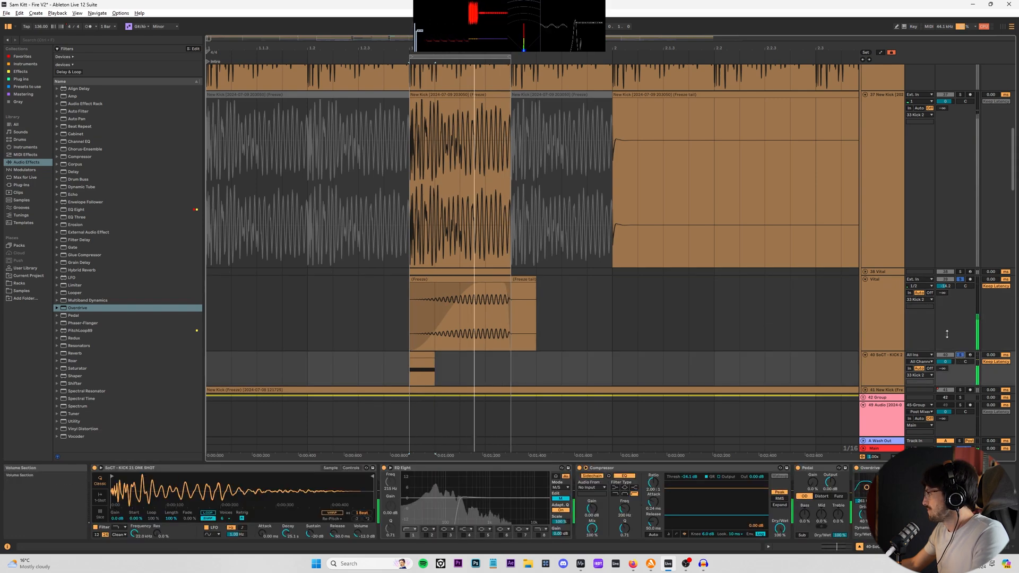
click(883, 368)
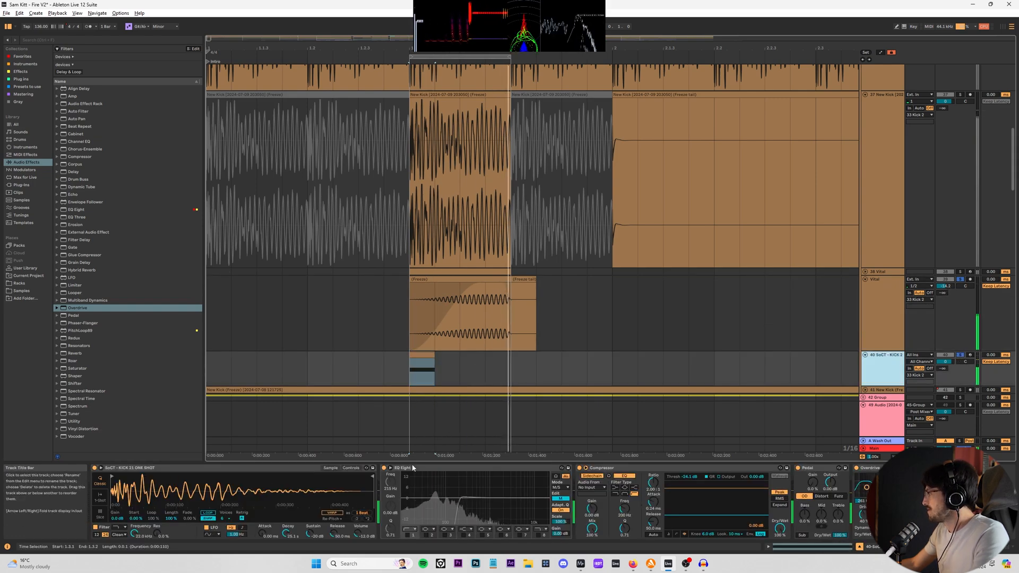
drag(559, 534, 560, 503)
double_click(559, 534)
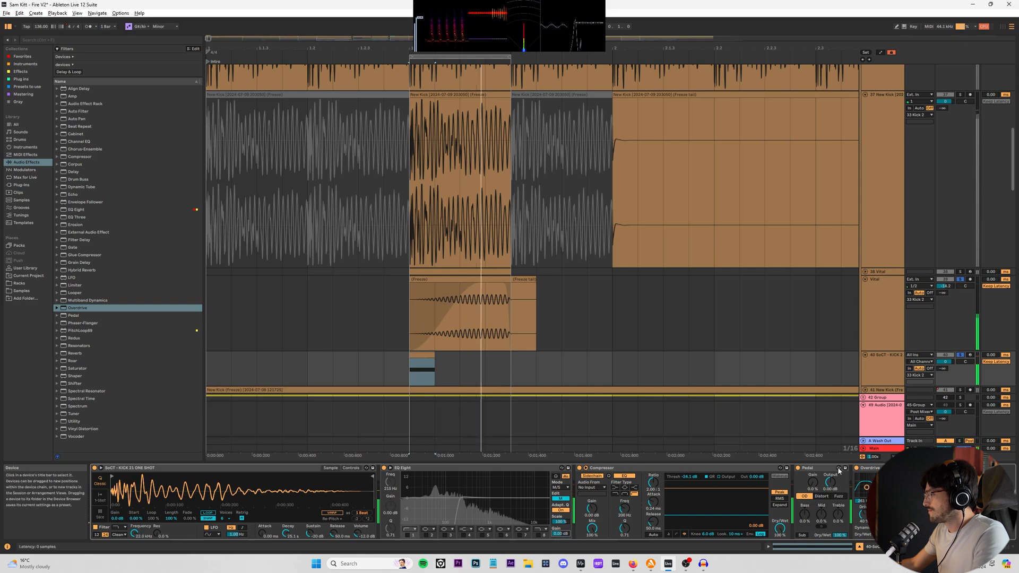
click(818, 468)
- Compare one-shot with classic playback in the kick sampler and raise the volume of the flattened Vital track
scroll(950, 266, up, 8)
scroll(913, 340, down, 7)
scroll(909, 339, down, 2)
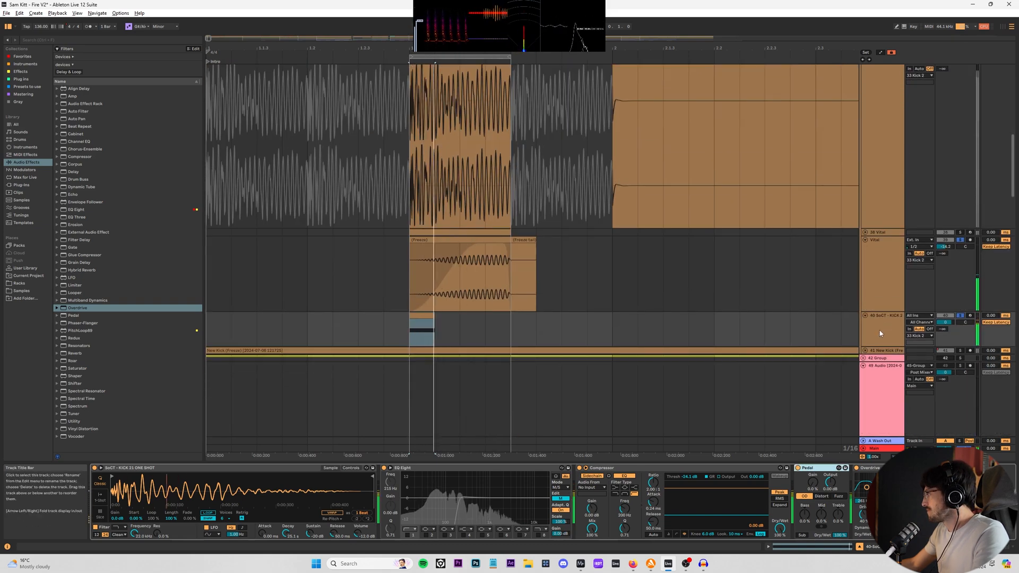
click(883, 328)
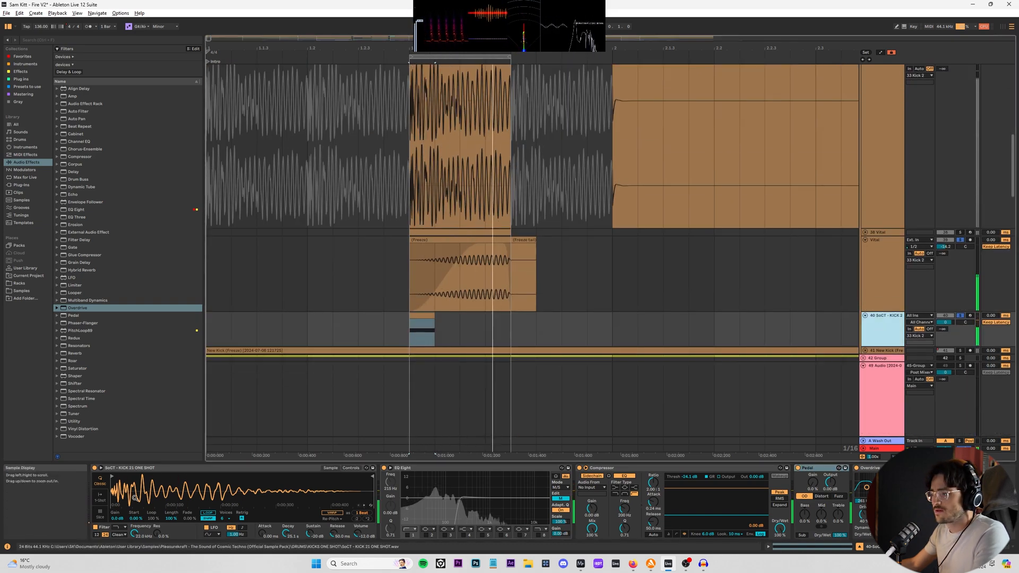
click(100, 498)
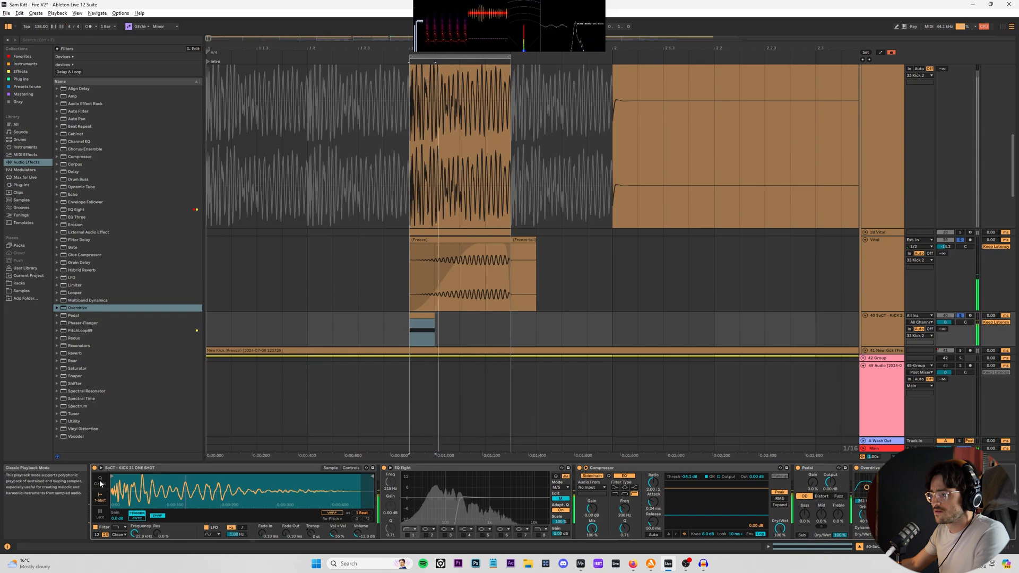
click(100, 482)
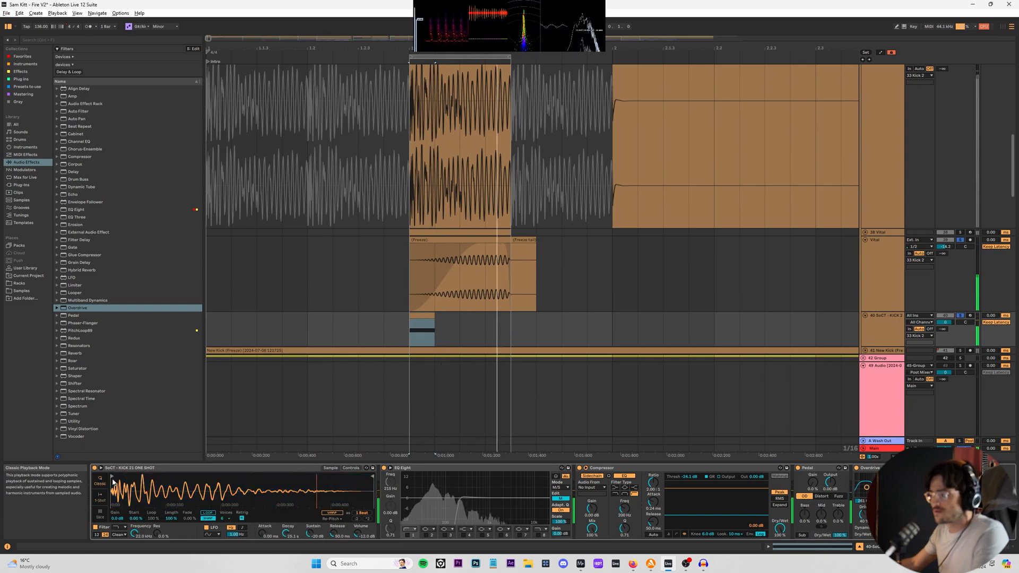
drag(944, 247, 945, 257)
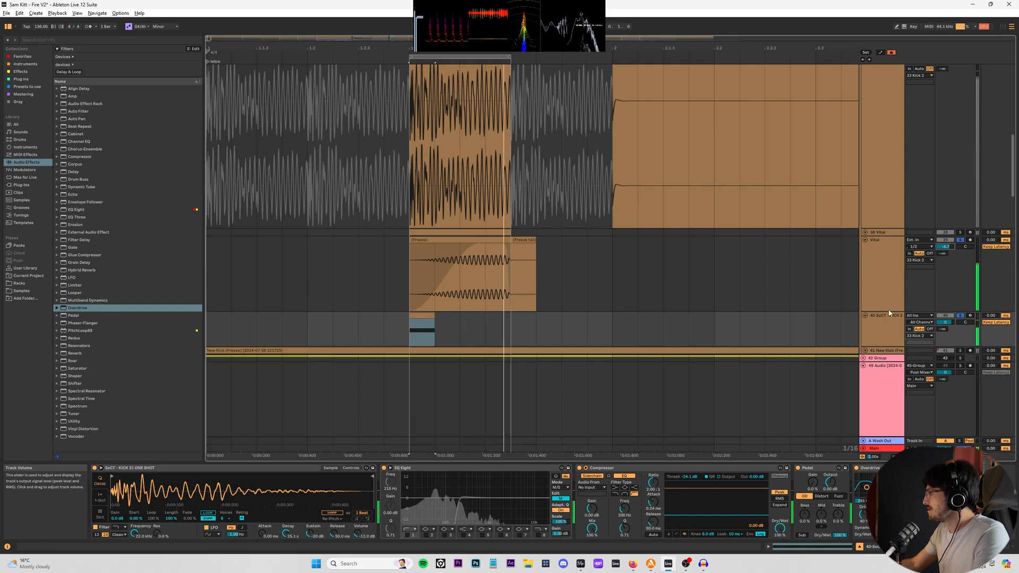
- Replace the sampler's sample with SoCT - KICK 17 ONE SHOT in one-shot playback and bypass the added distortion effects
click(881, 329)
click(24, 290)
click(124, 330)
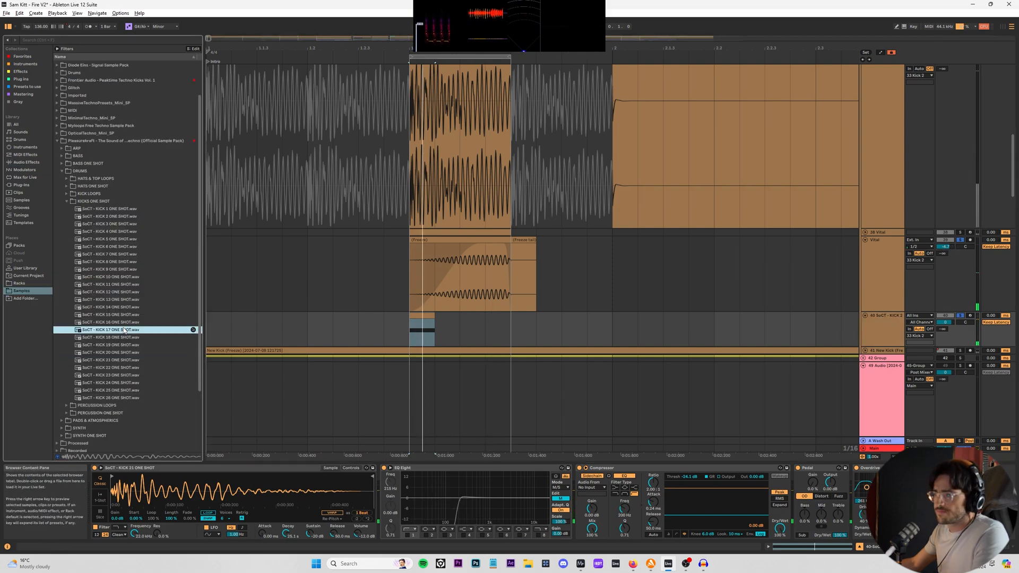
drag(158, 482, 158, 482)
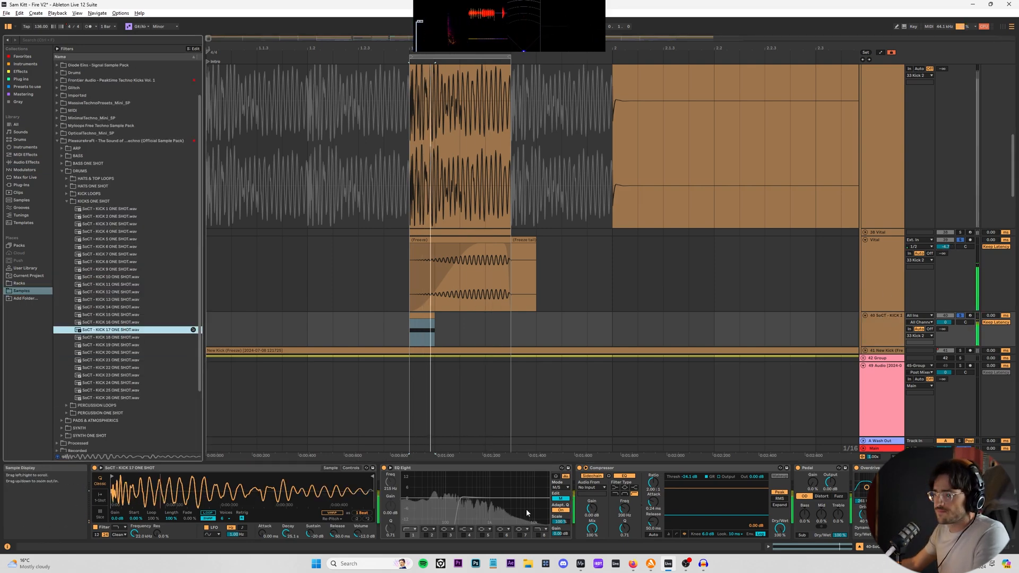
click(103, 499)
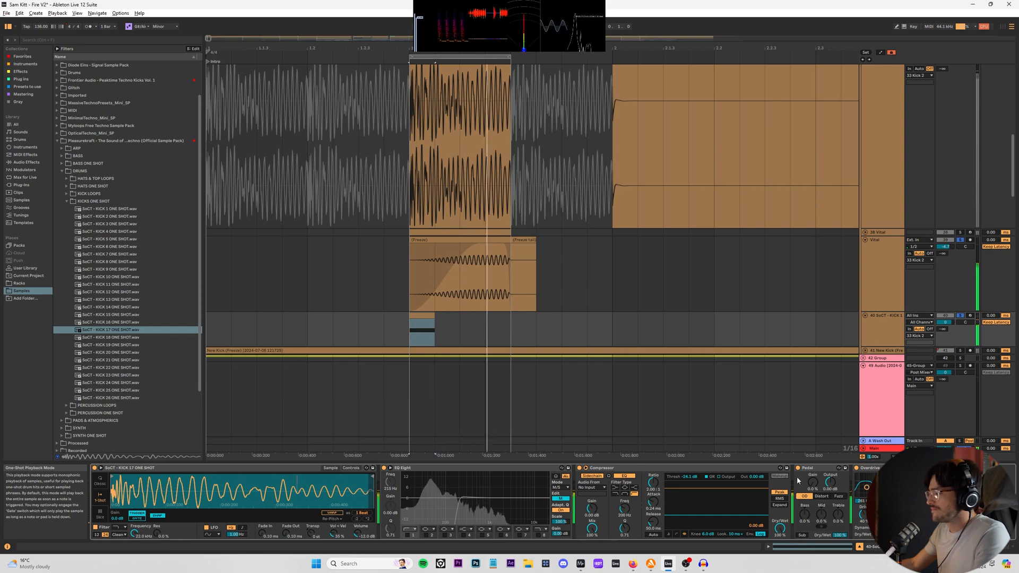
click(857, 468)
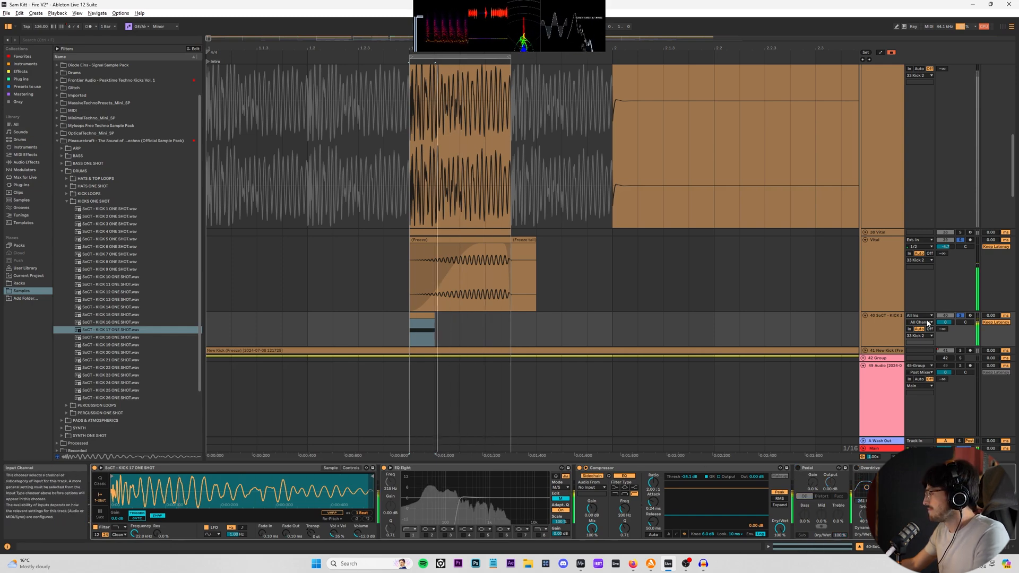
- Delete the flattened Vital track and the kick one-shot track
click(890, 330)
shift+click(893, 297)
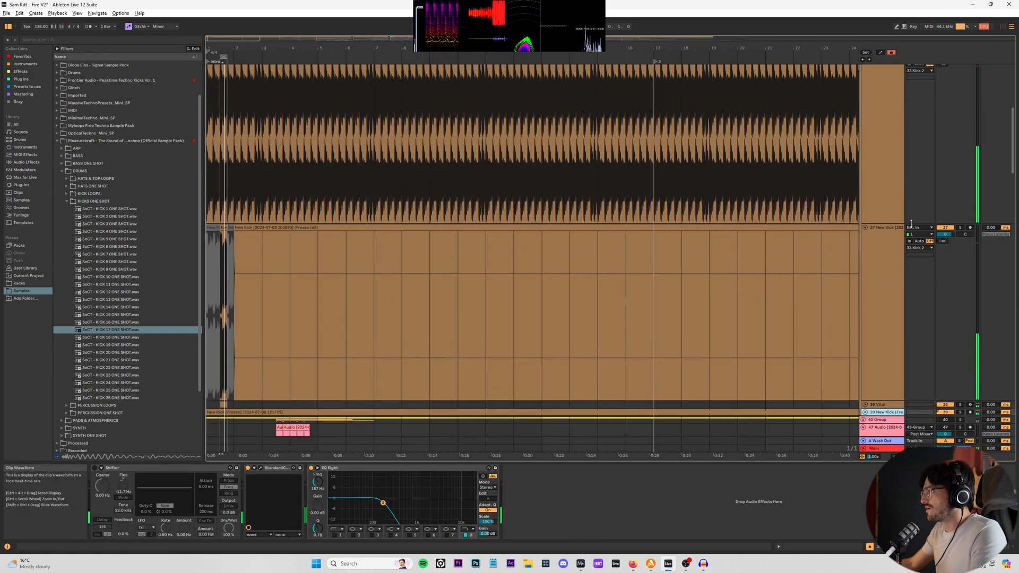
- Play back the full-length New Kick audio on track 36 from within the arrangement
click(944, 227)
click(737, 189)
key(space)
scroll(741, 188, down, 5)
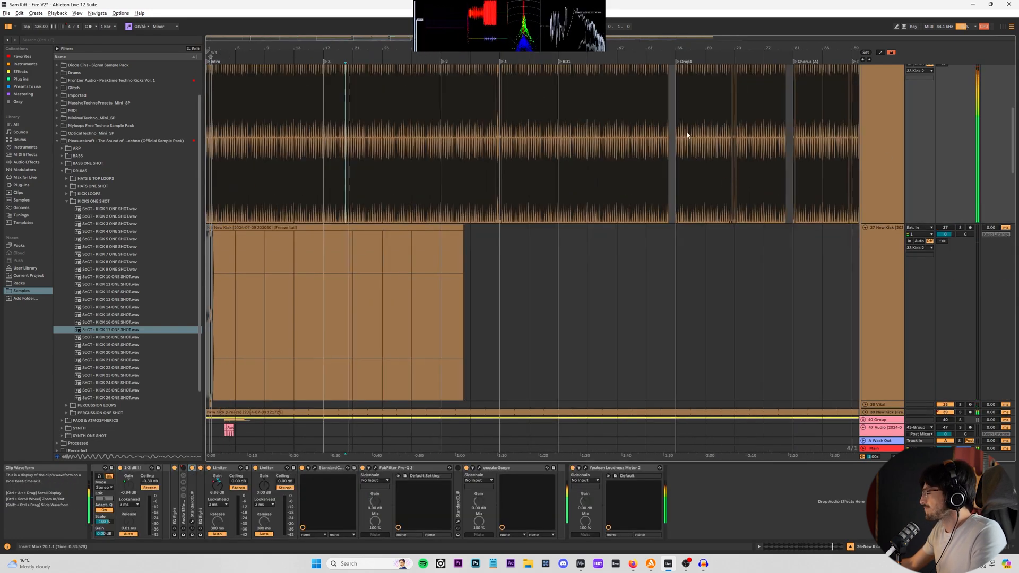
scroll(684, 148, up, 3)
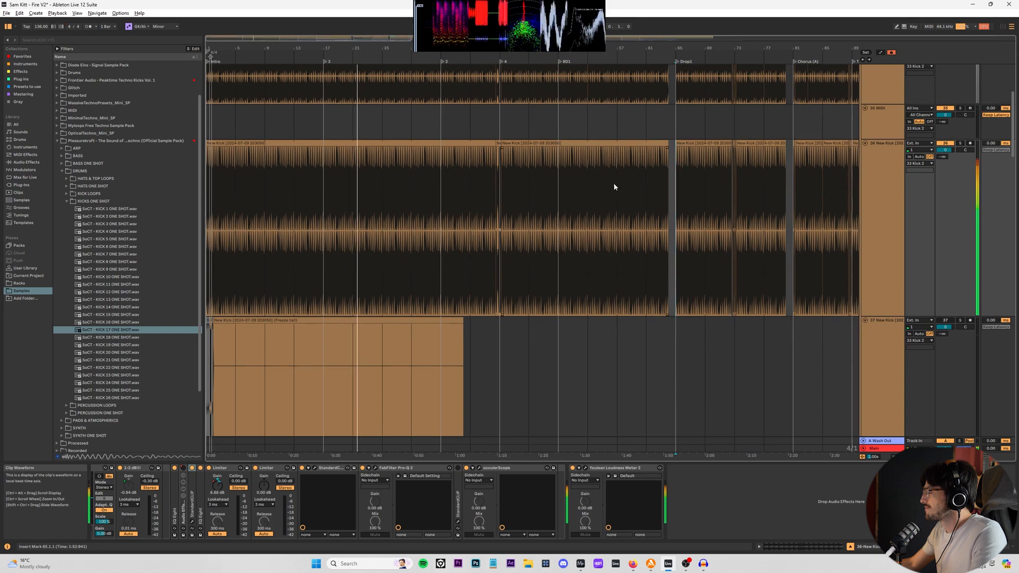
scroll(348, 170, up, 4)
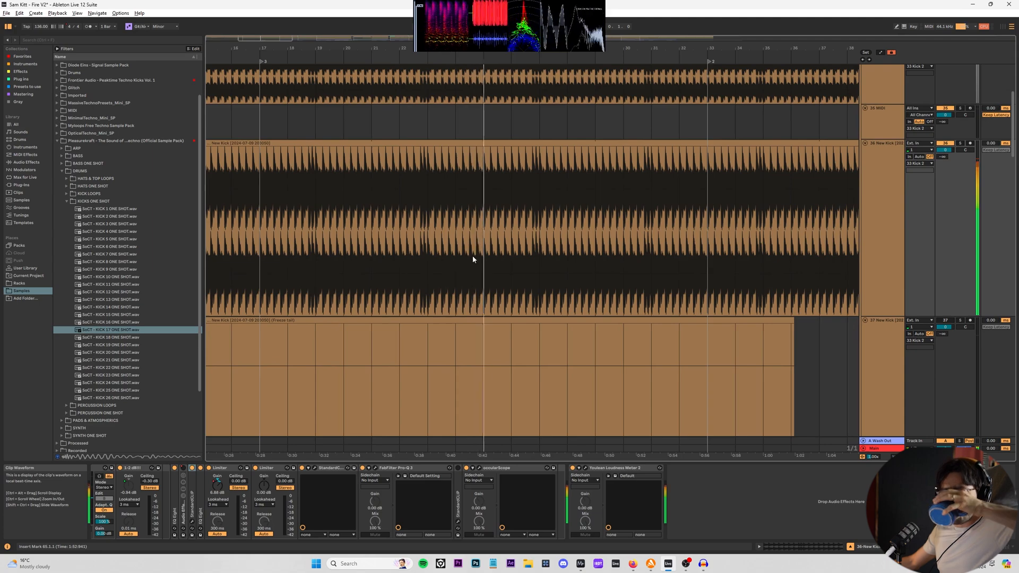
scroll(531, 212, up, 4)
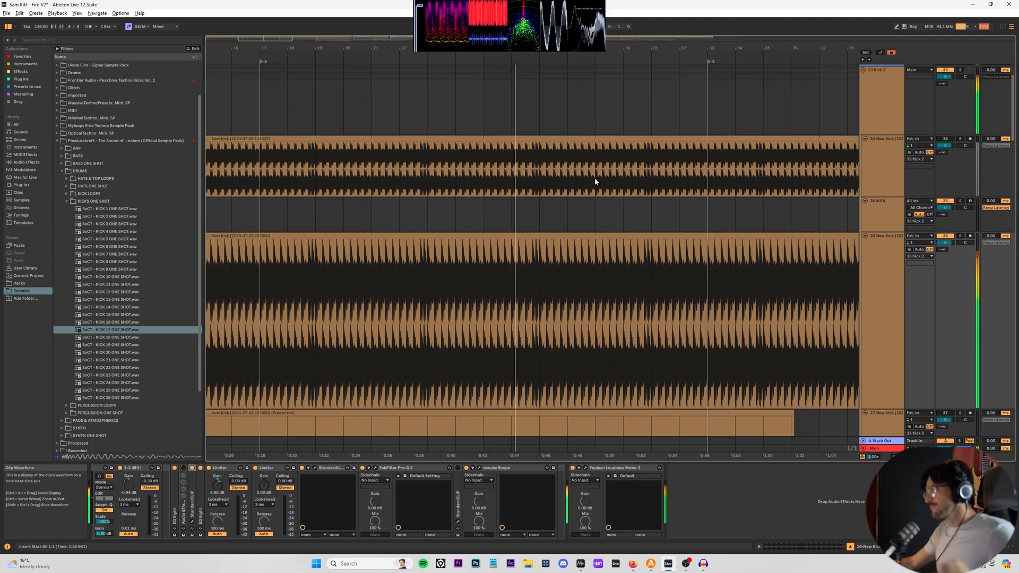
- Listen to the New Kick audio on track 34 in solo and view its longer arrangement
scroll(589, 180, up, 1)
click(559, 185)
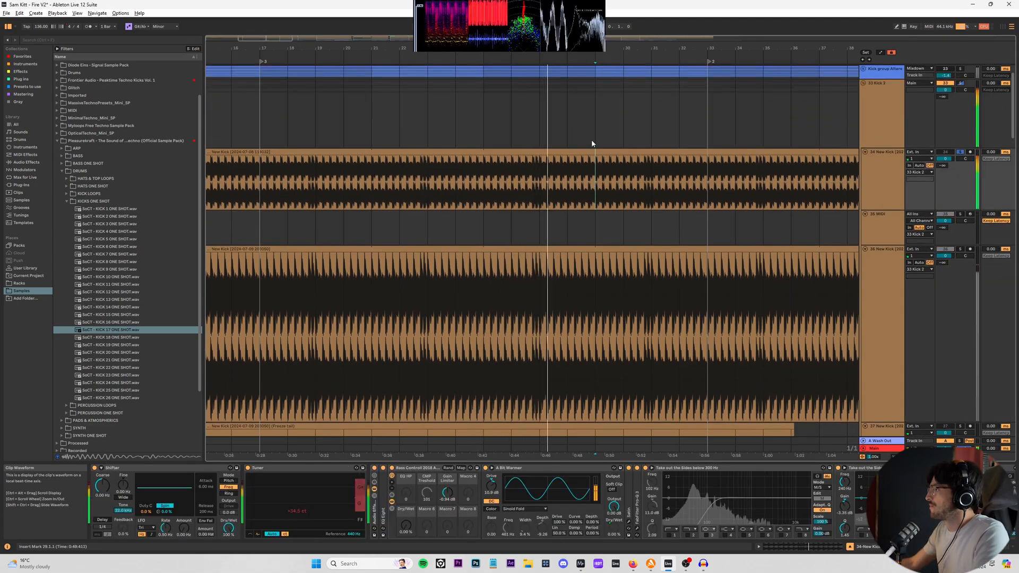
drag(596, 48, 520, 41)
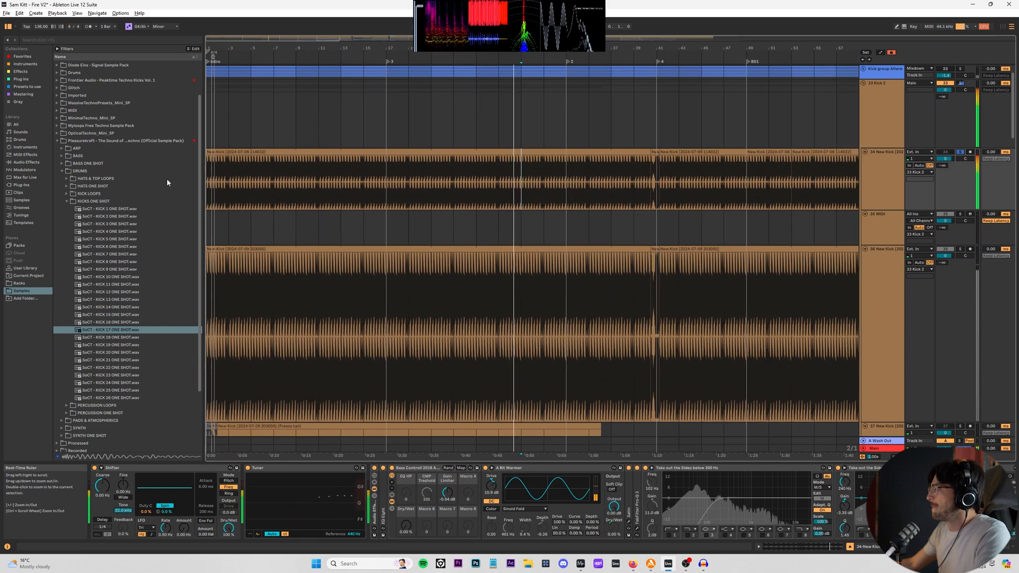
- Loop the eight bars of New Kick audio starting at bar 17 on track 34 and play them back
drag(366, 184, 390, 155)
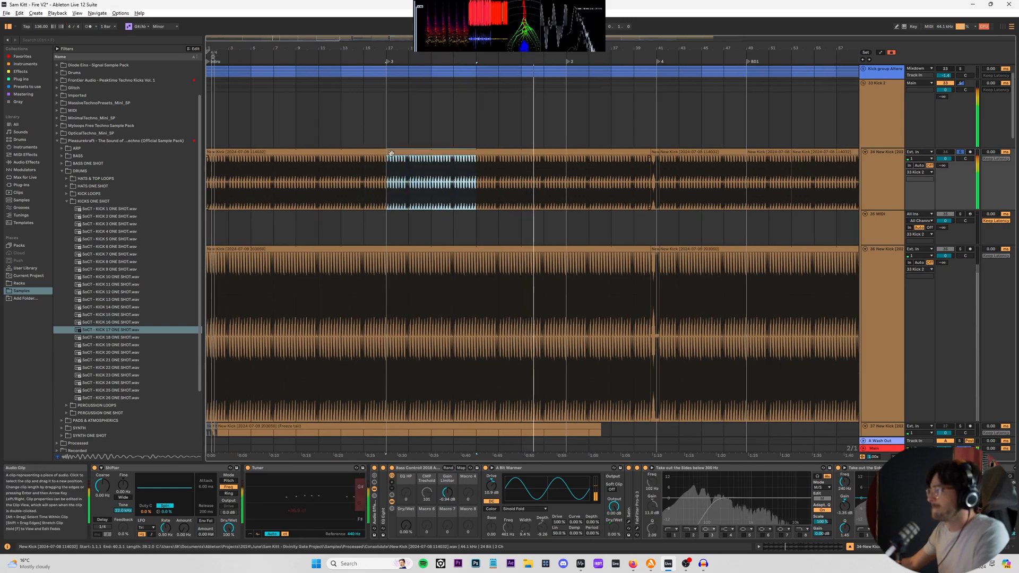
key(ctrl+l)
key(space)
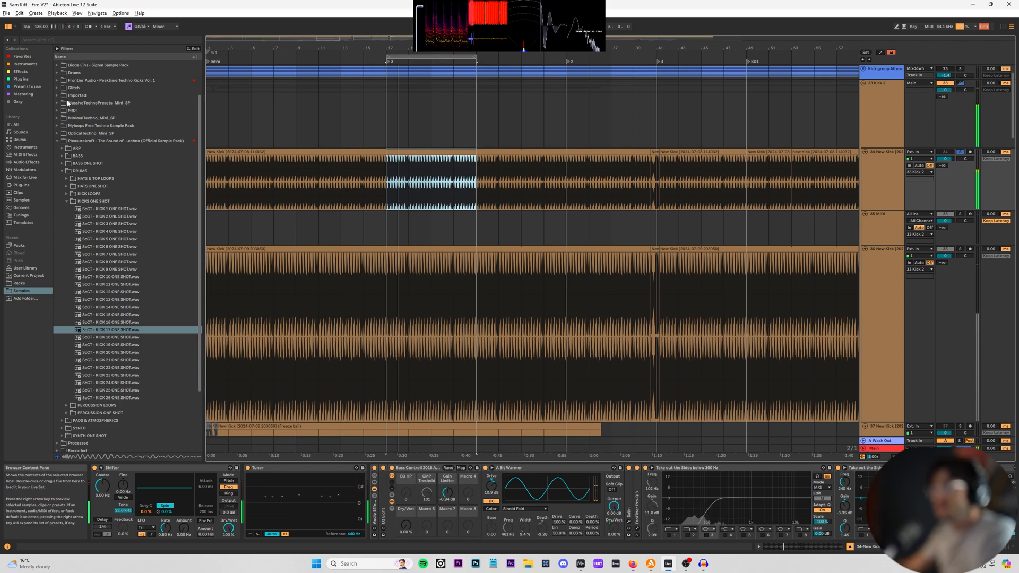
- Search the sample library for "kick" and expand the first WavetableTechnoBank folder down to its Drums subfolder
click(57, 81)
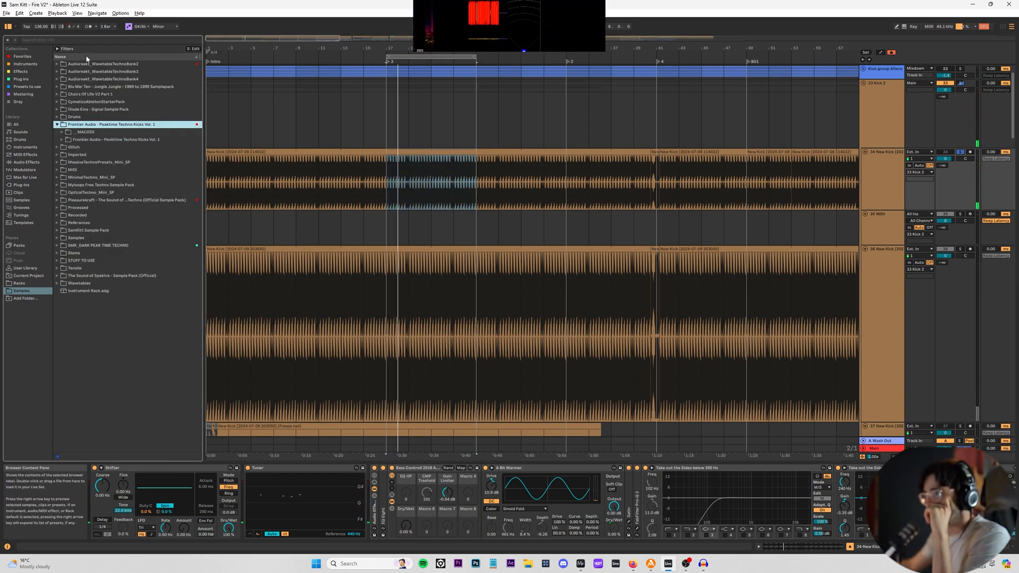
click(74, 41)
text(kick)
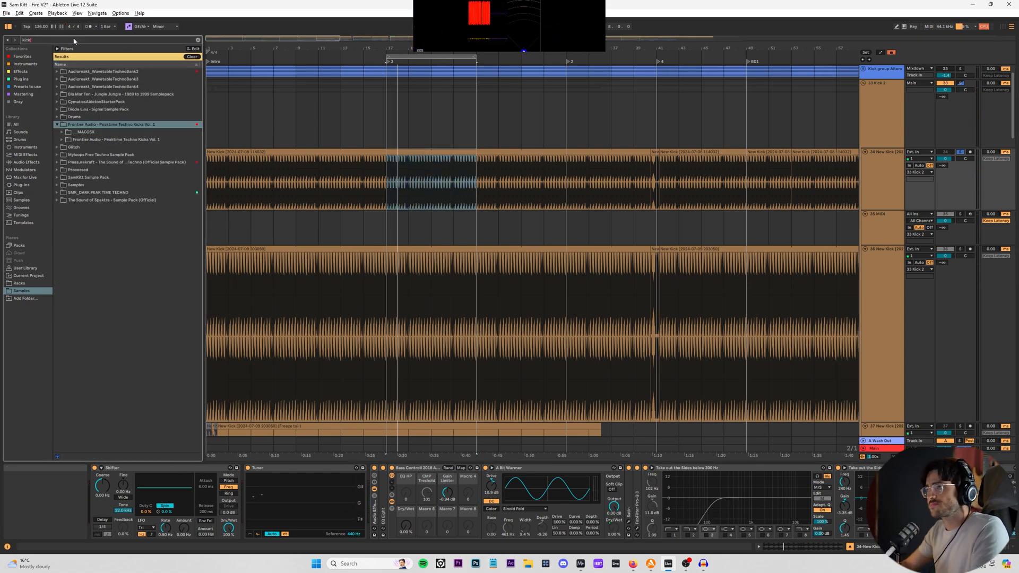
key(Up)
key(Up)
key(Up)
key(Up)
key(Up)
key(Up)
key(Up)
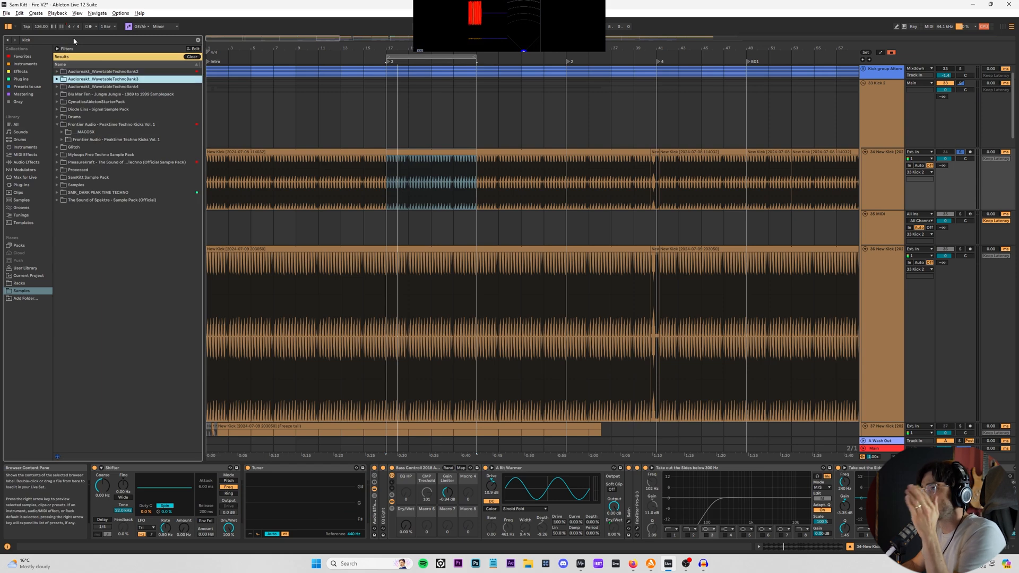
key(Right)
key(Down)
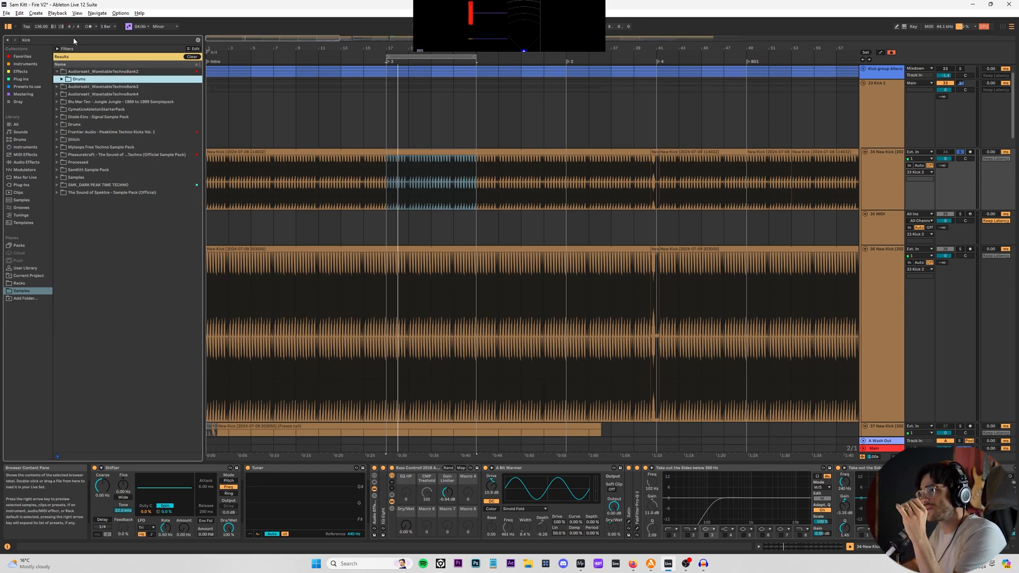
- Listen to bars 17 and 18 of the New Kick audio on track 34
scroll(415, 202, up, 5)
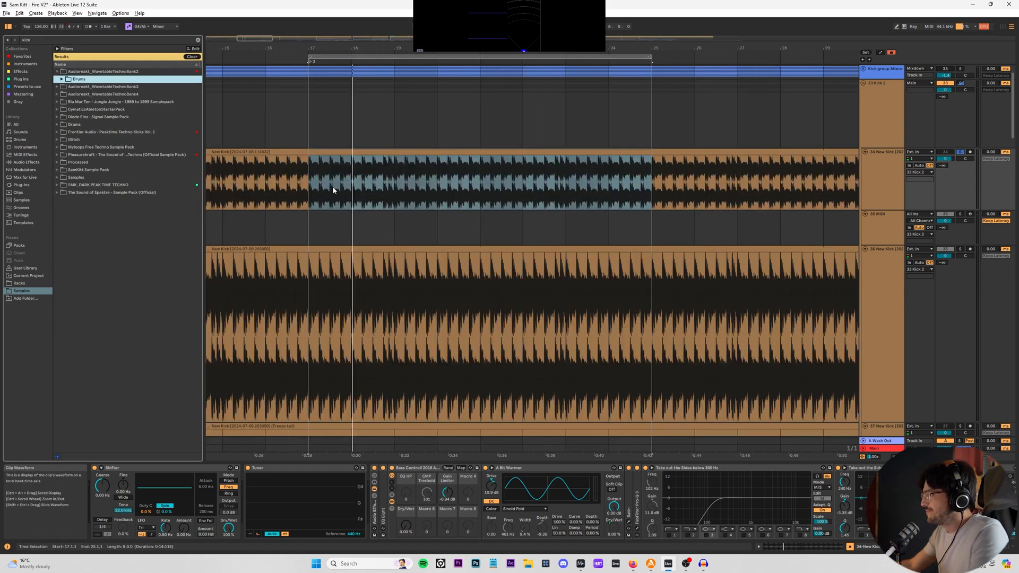
drag(319, 185, 379, 182)
key(space)
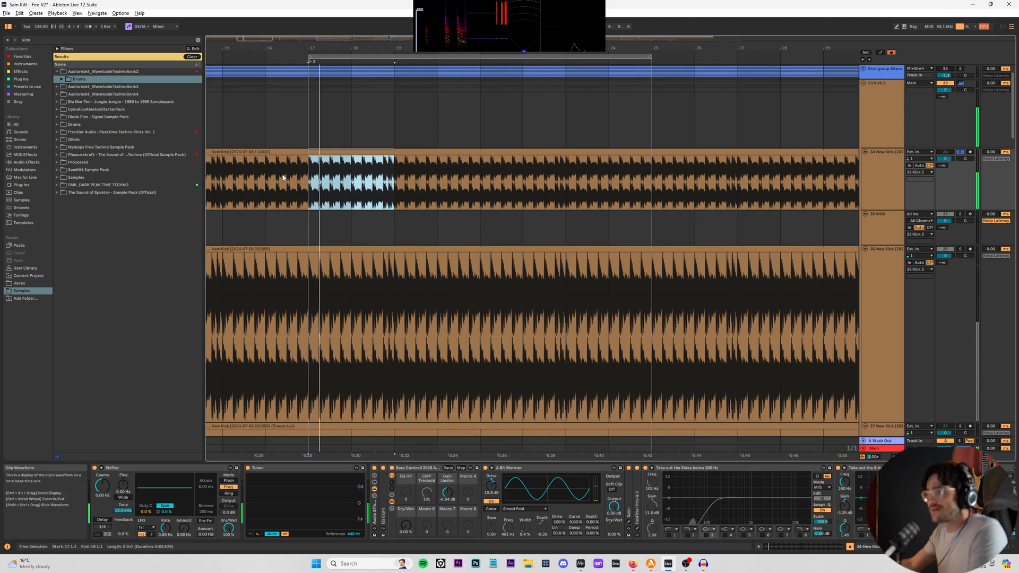
click(308, 185)
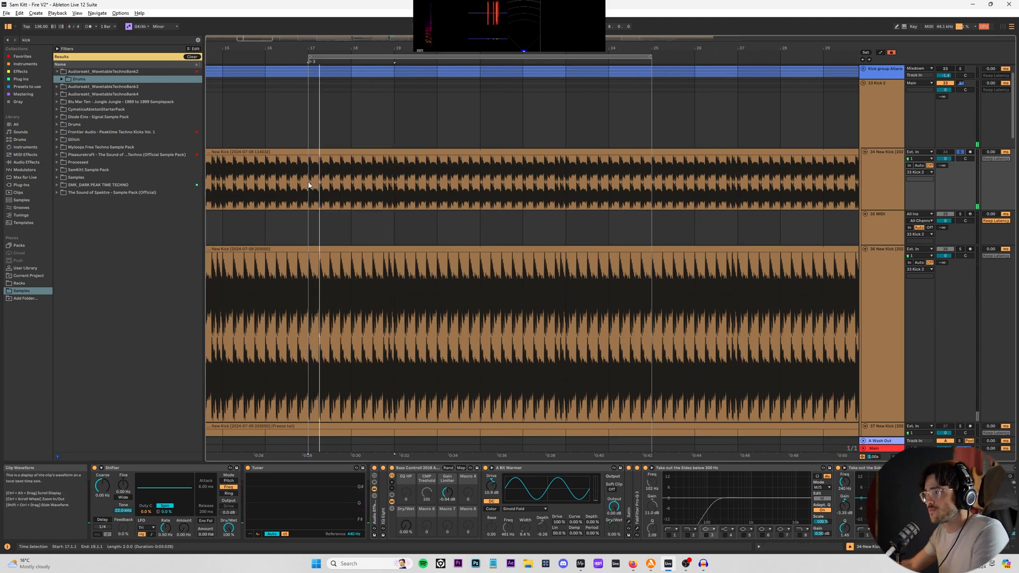
- Try cutting out the short kick hit at bar 17 on track 34 and repeating it back to back, restoring the continuous audio after listening
ctrl+scroll(311, 184, up, 5)
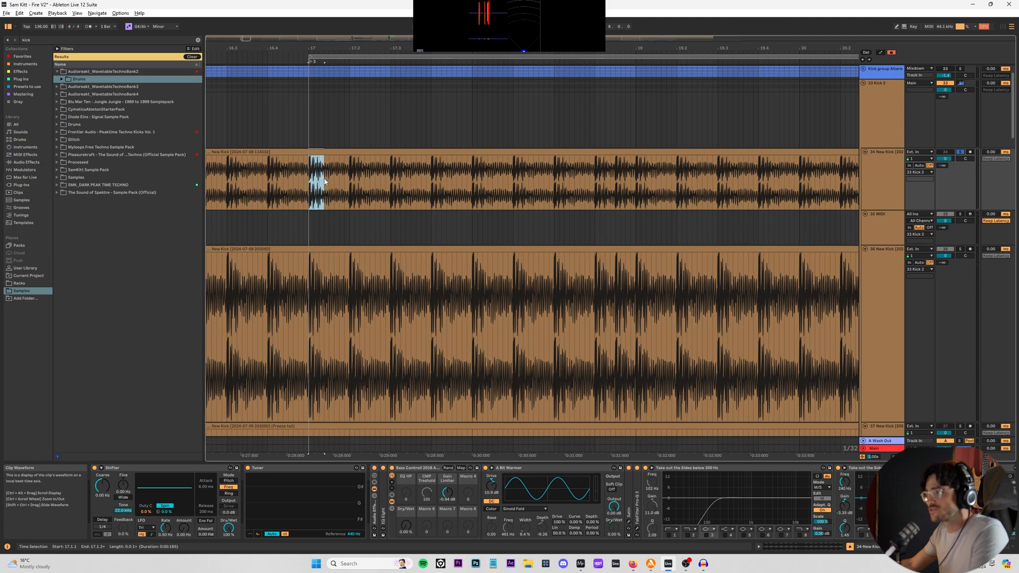
drag(326, 153, 375, 153)
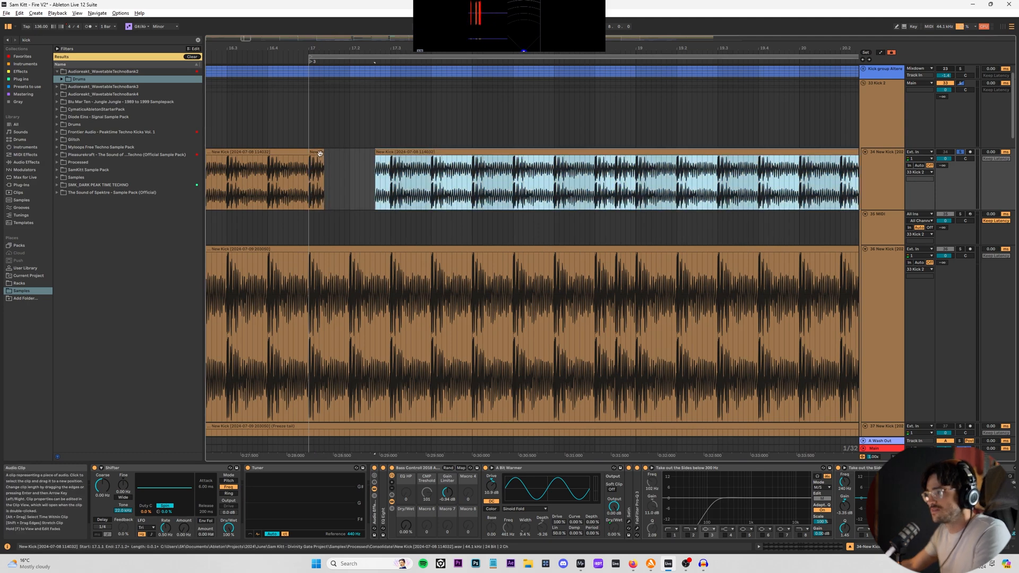
click(316, 153)
key(ctrl+d)
key(ctrl+d)
key(ctrl+d)
key(ctrl+d)
key(space)
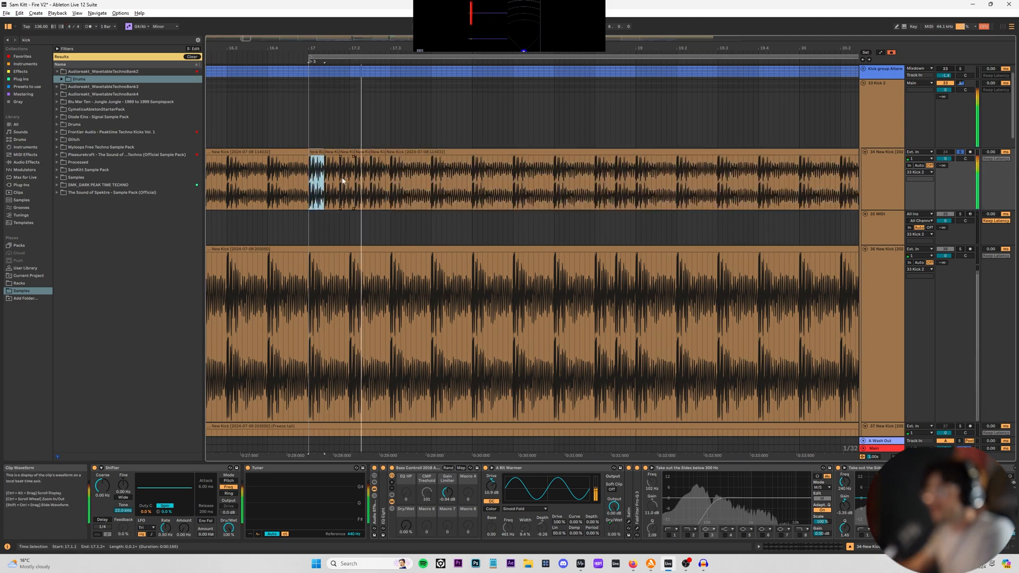
drag(387, 152, 309, 153)
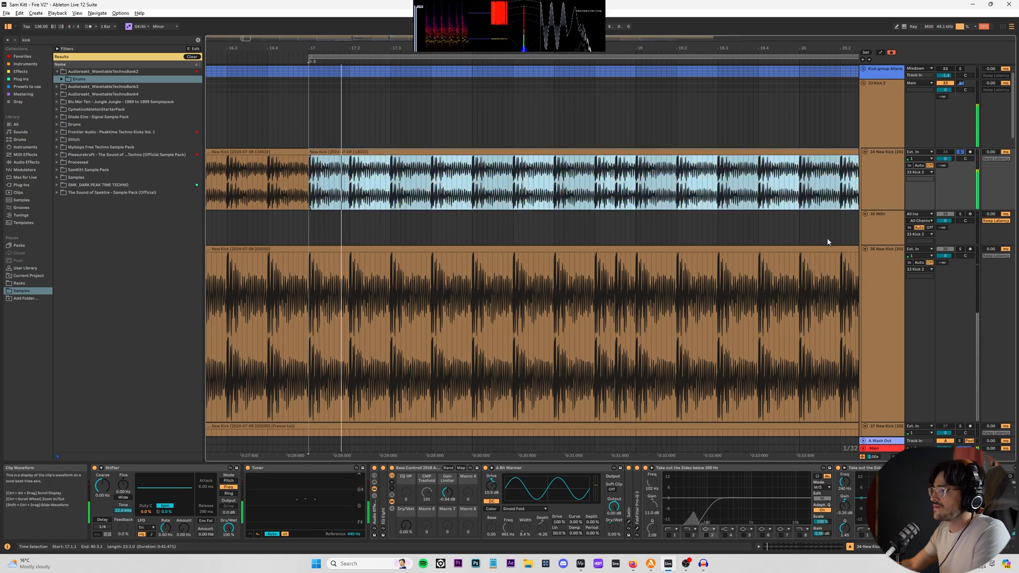
scroll(830, 235, down, 3)
scroll(848, 230, up, 4)
click(862, 127)
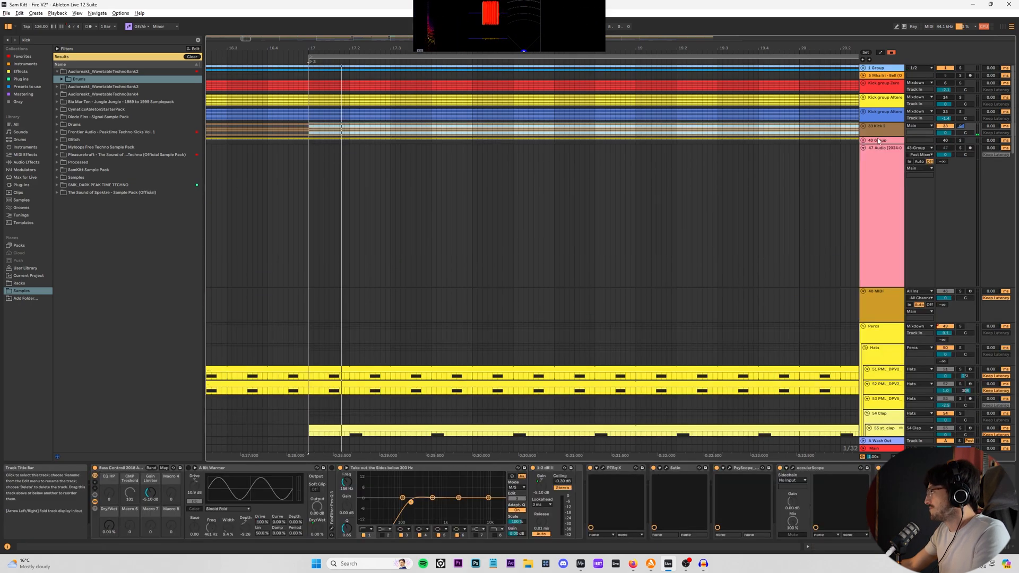
click(886, 134)
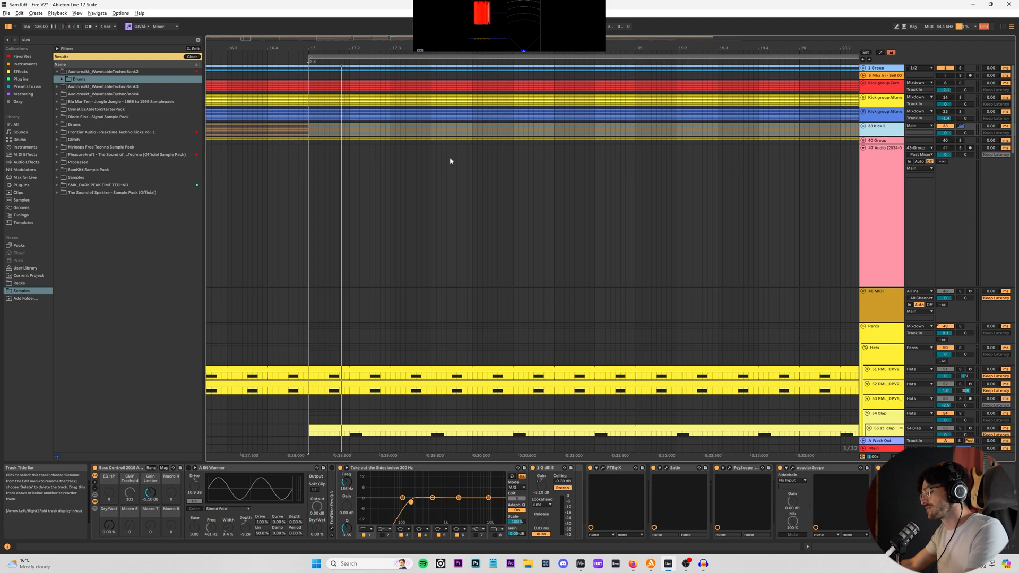
click(862, 127)
- Split the New Kick clip on track 34 just after the first hit at bar 17 and select that short hit
click(323, 214)
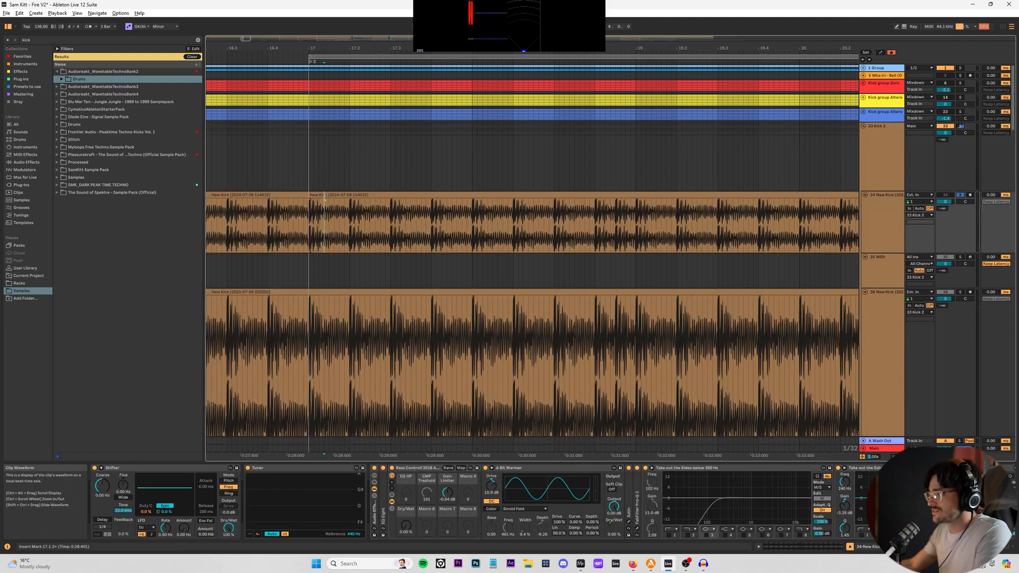
key(ctrl+e)
click(319, 195)
- Shrink tracks 34 to 39 in the kick group to their minimum height
scroll(886, 200, down, 3)
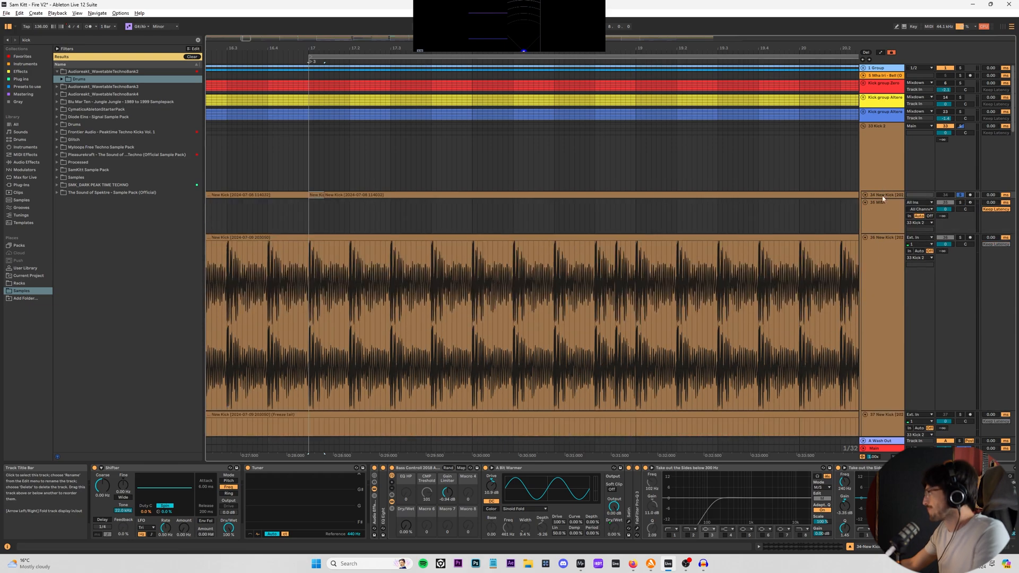
scroll(885, 214, down, 2)
scroll(885, 210, down, 3)
scroll(883, 223, down, 3)
scroll(885, 228, down, 6)
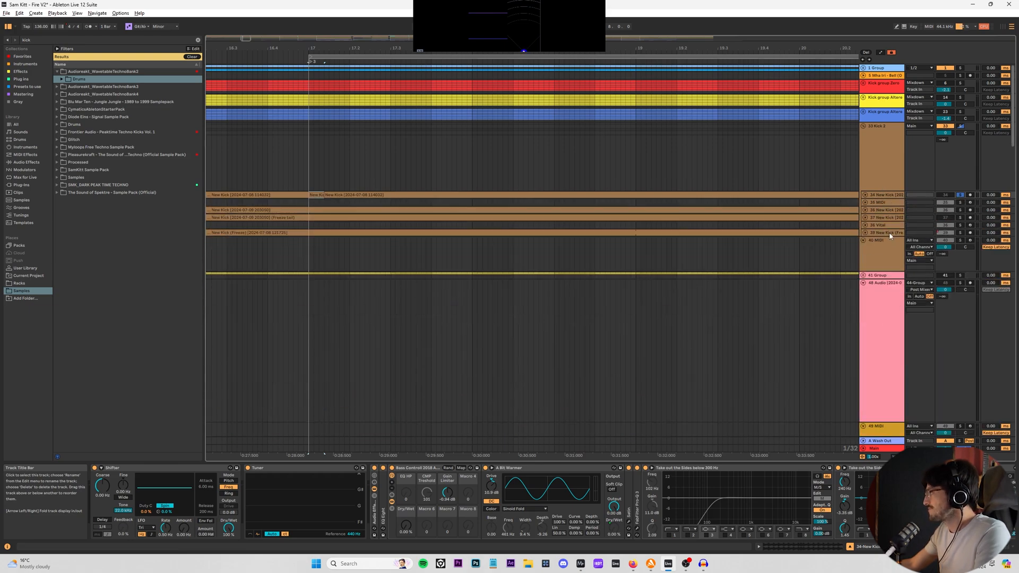
scroll(883, 265, down, 4)
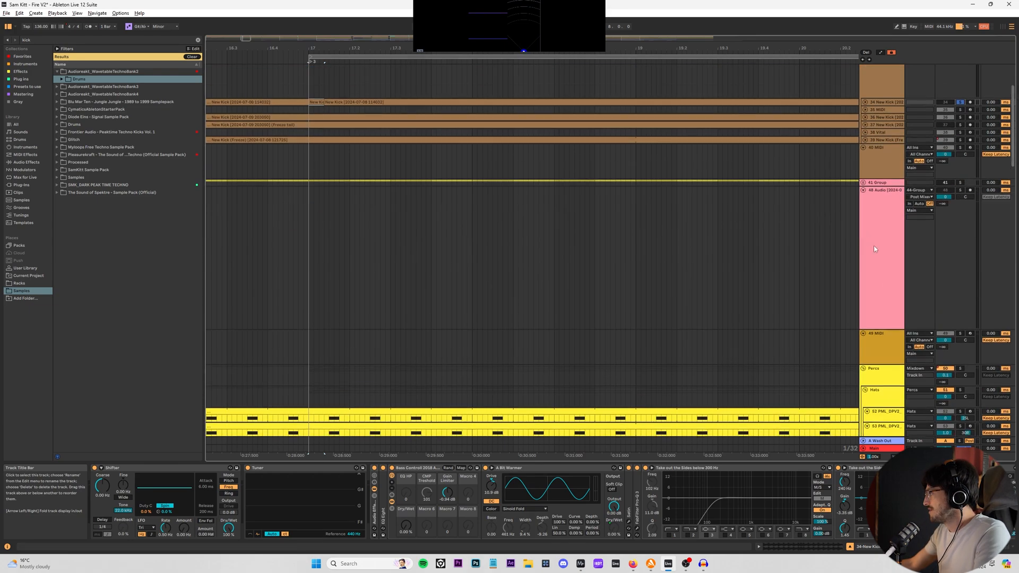
- Create an audio track below the track 49 MIDI and place the short kick hit on it at bar 17
click(884, 345)
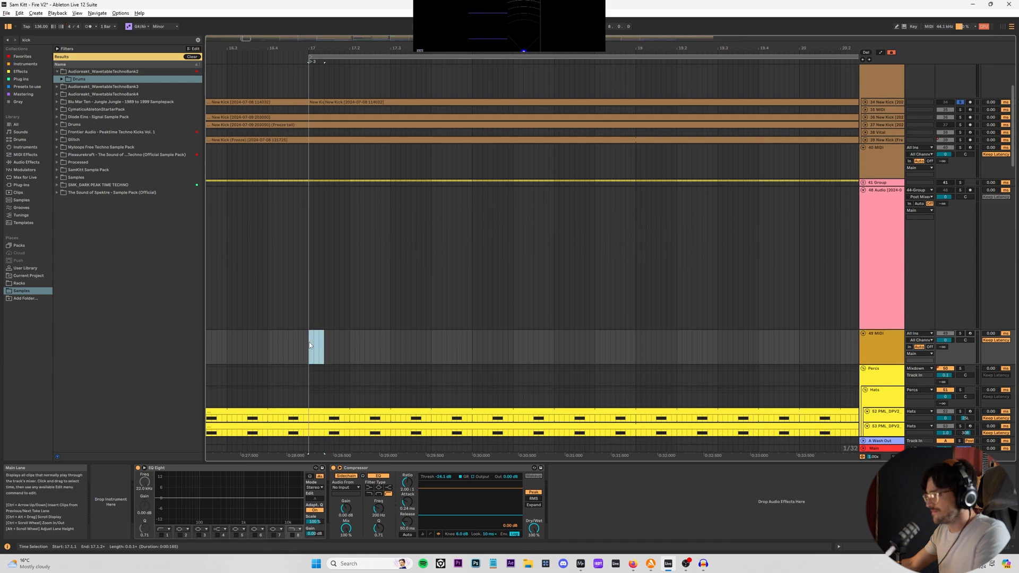
key(ctrl+v)
click(509, 306)
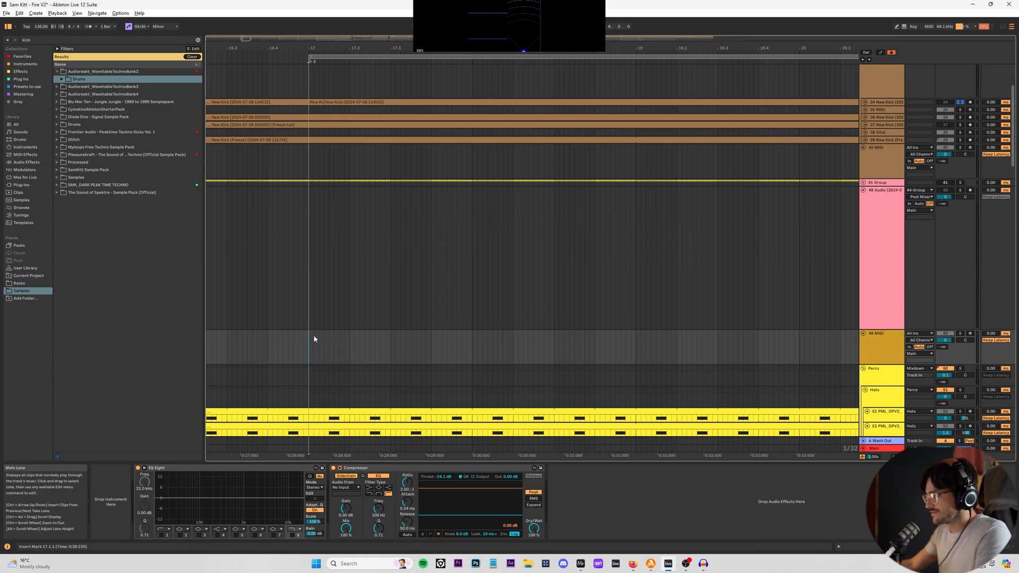
click(871, 345)
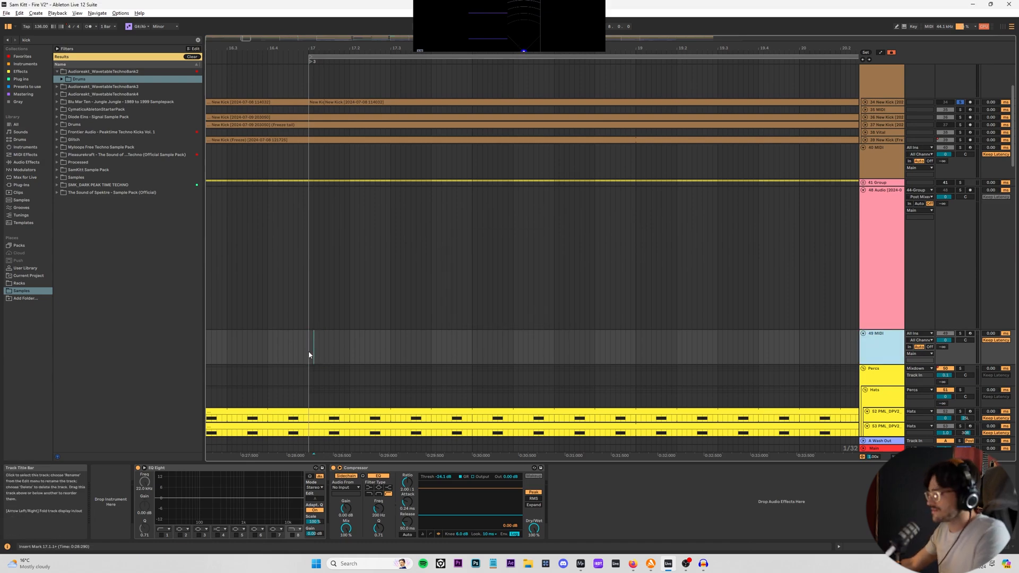
key(ctrl+t)
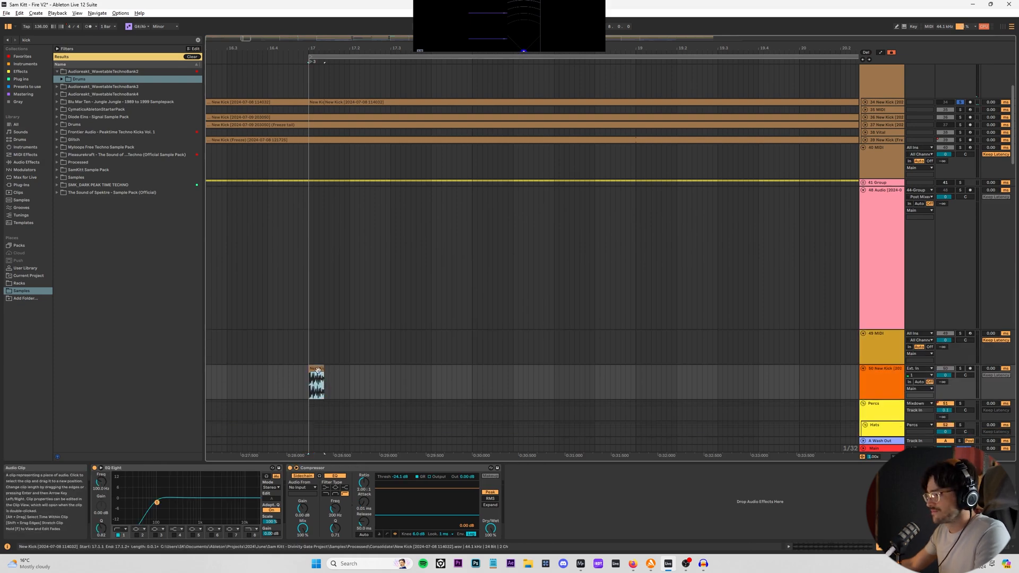
- Repeat the kick hit on all four beats of bar 17 and play that bar looped with the track soloed
drag(316, 368, 472, 379)
key(ctrl+d)
key(ctrl+d)
key(ctrl+d)
key(ctrl+l)
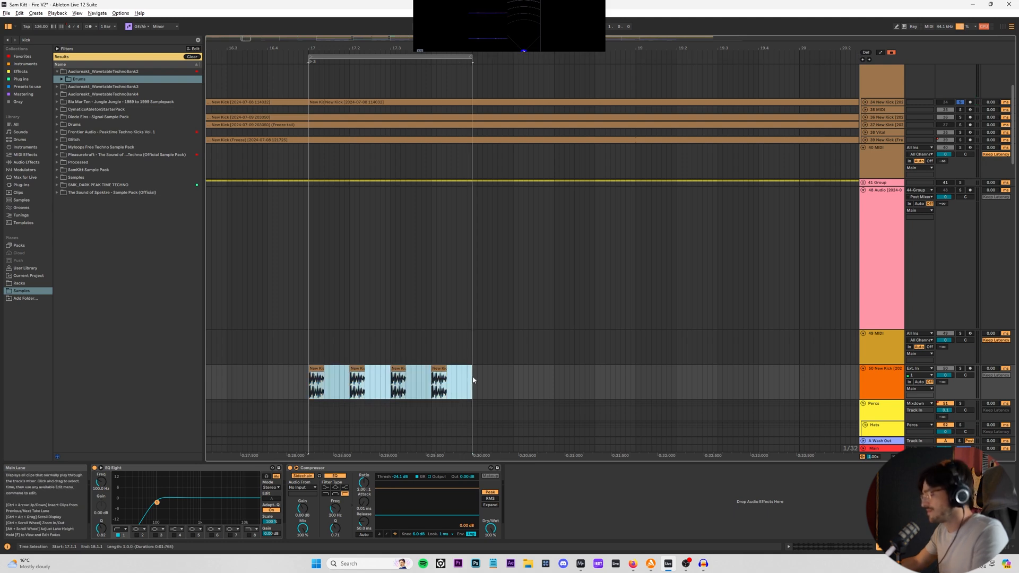
key(space)
key(a)
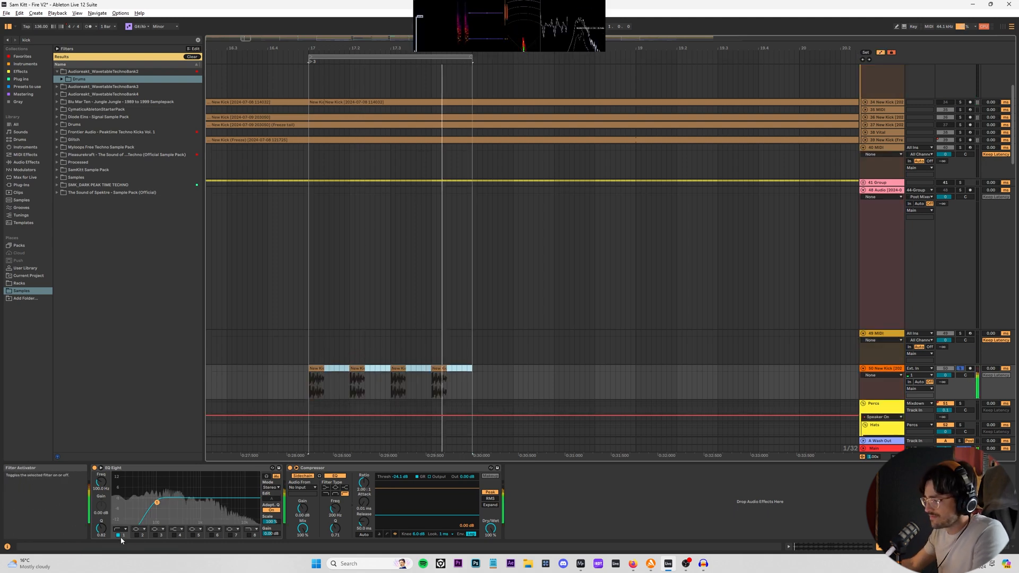
- Compare the kick without the EQ Eight band 1 low cut, and shift that low cut to a slightly higher frequency
scroll(348, 387, up, 4)
scroll(347, 386, down, 1)
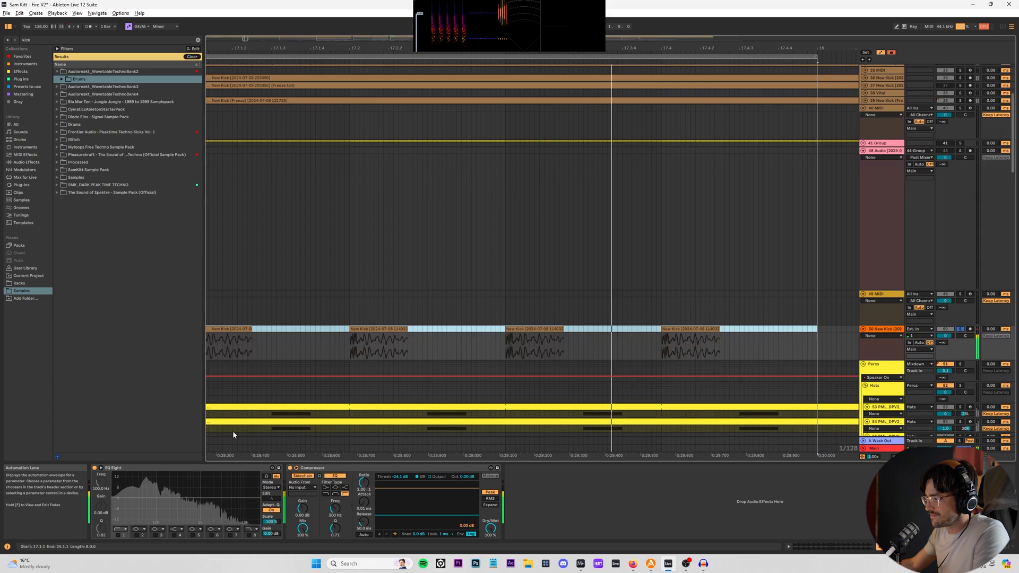
click(118, 534)
scroll(290, 362, down, 4)
drag(157, 502, 165, 502)
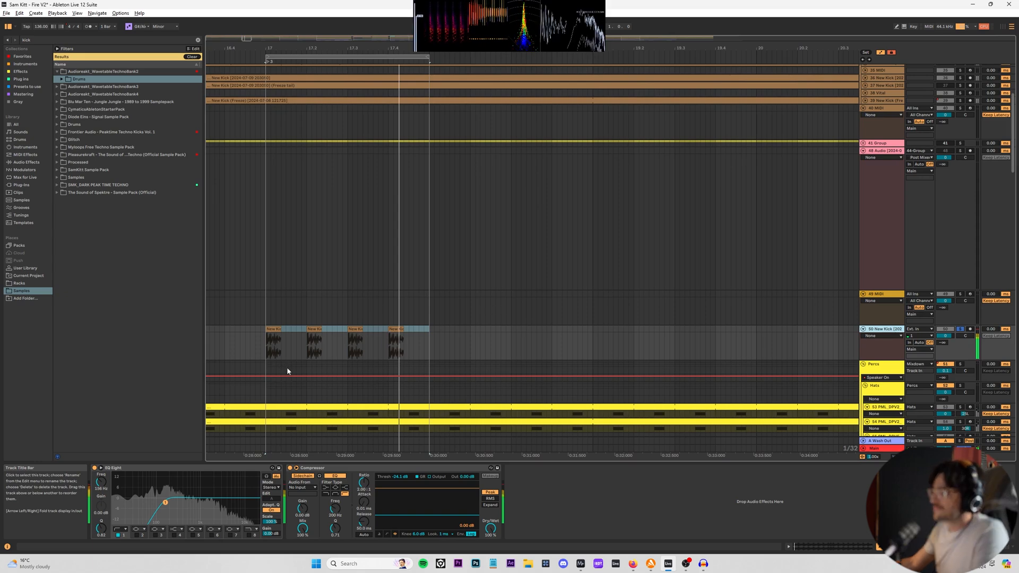
- Duplicate the filtered New Kick track and replace the copy's EQ Eight low cut with a band 8 high cut that keeps the low end
key(ctrl+d)
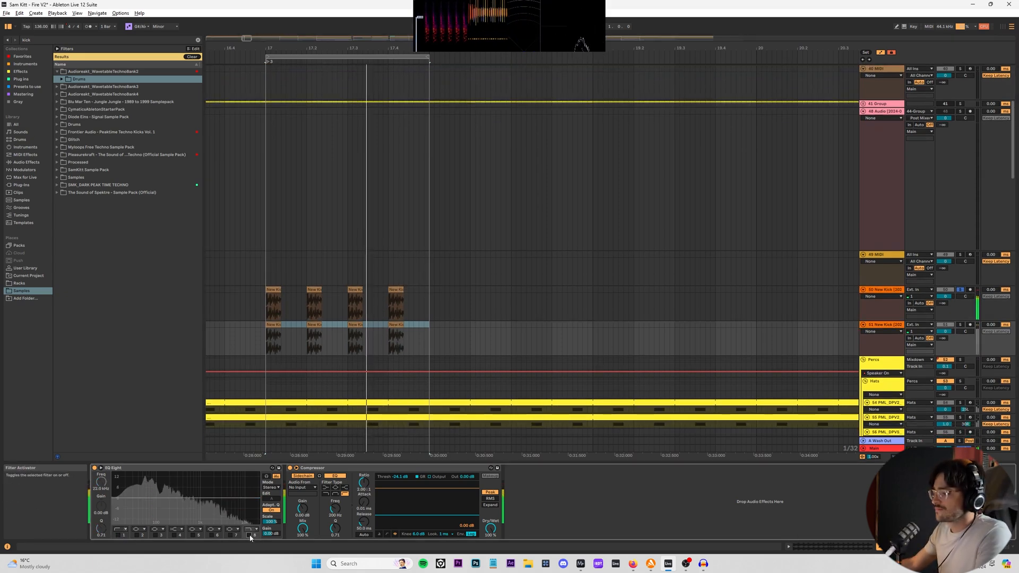
click(249, 535)
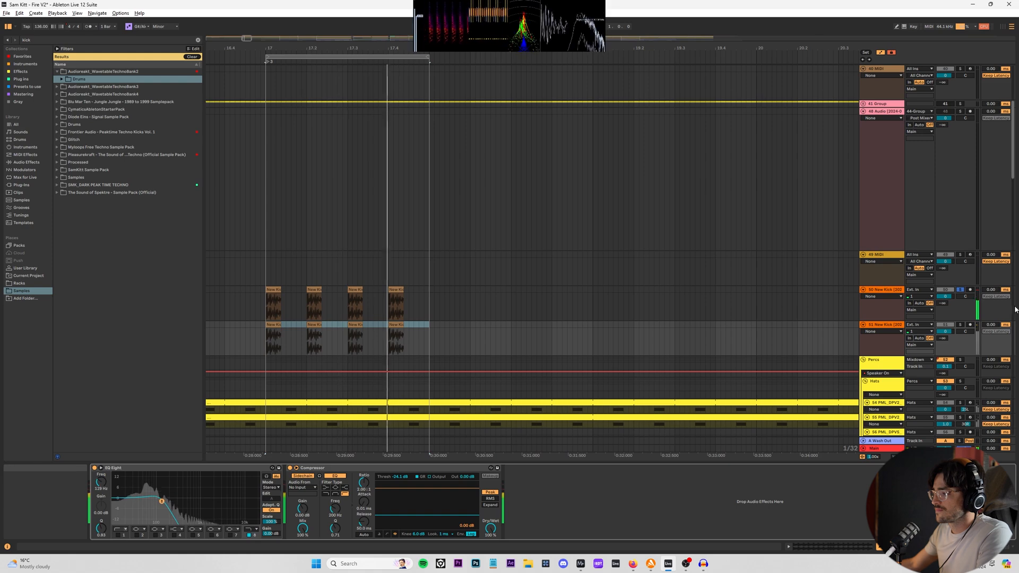
- Group the low-cut and high-cut New Kick tracks and solo the group
click(884, 295)
click(886, 291)
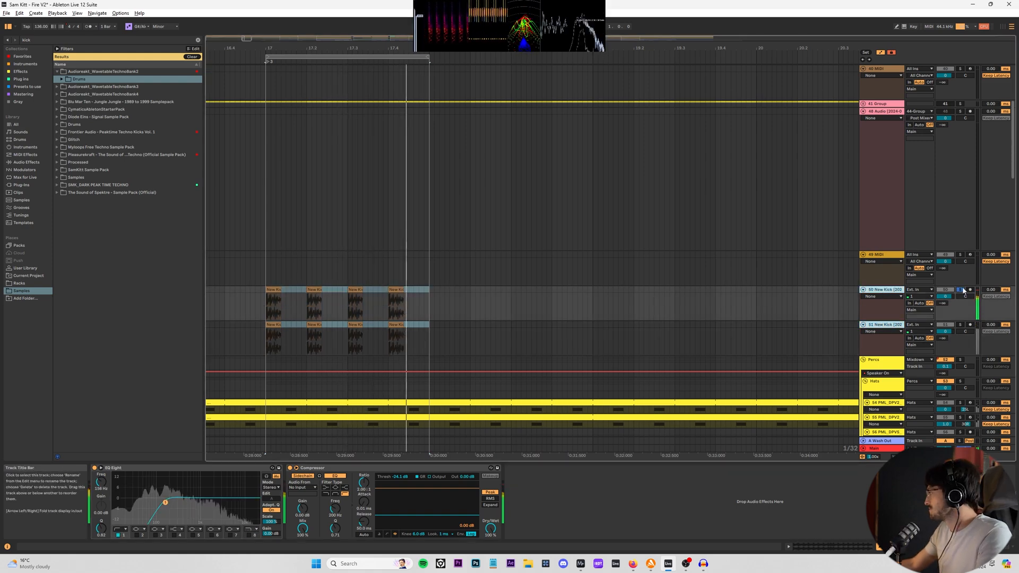
key(ctrl+g)
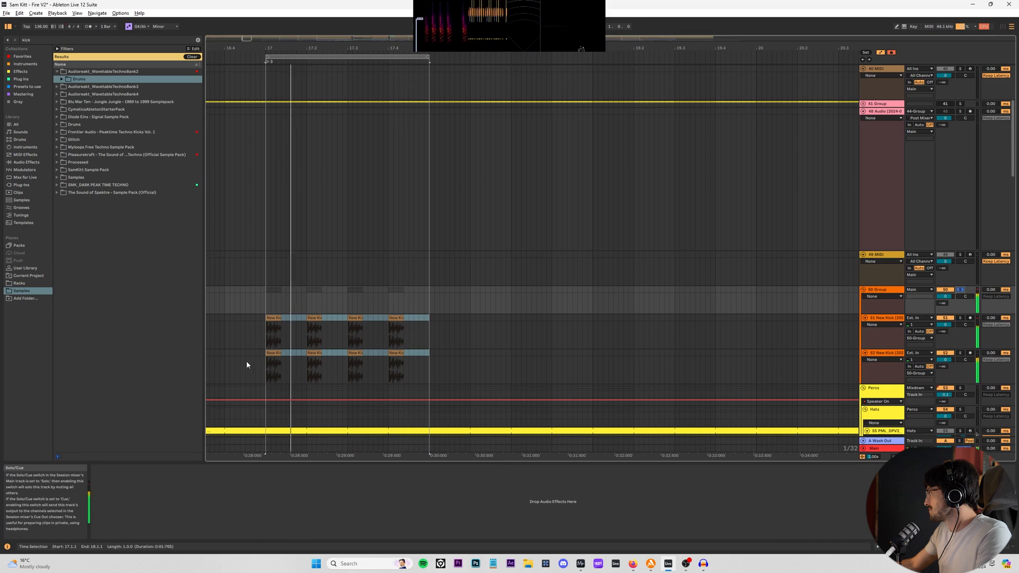
- Hide the automation lanes and extend the first clip on the high-cut kick track to fill the whole first beat
click(289, 366)
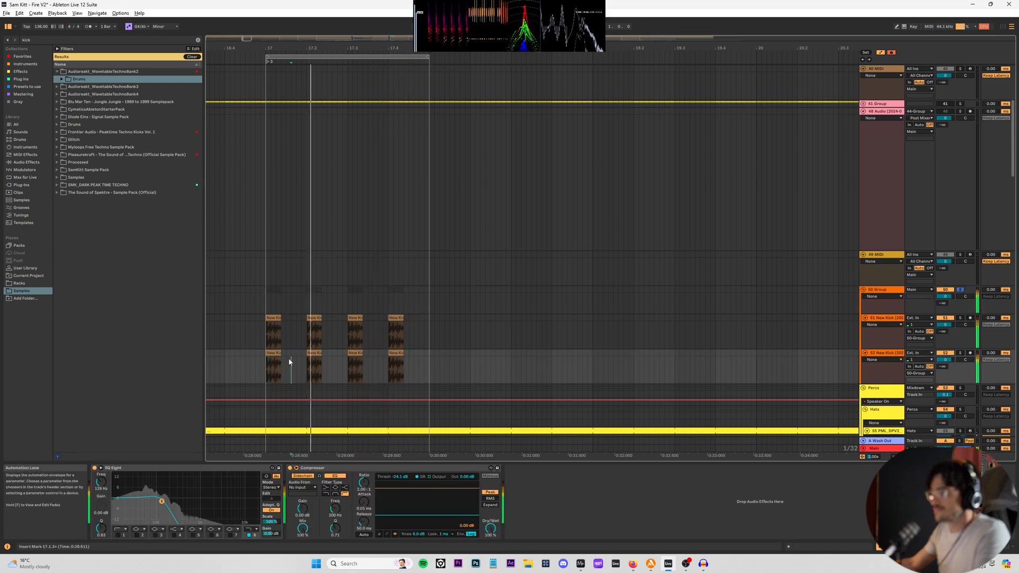
key(a)
click(273, 353)
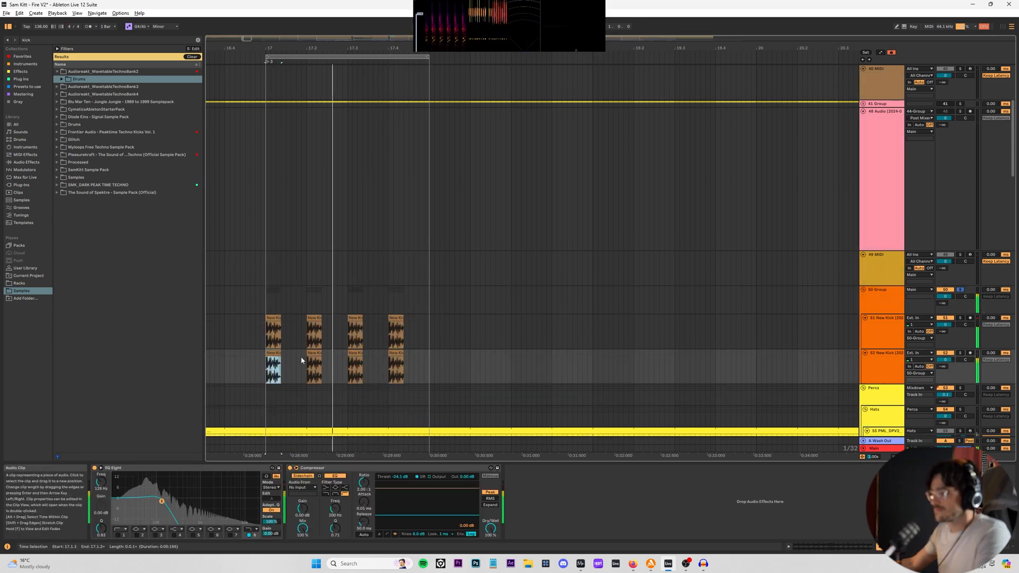
click(273, 352)
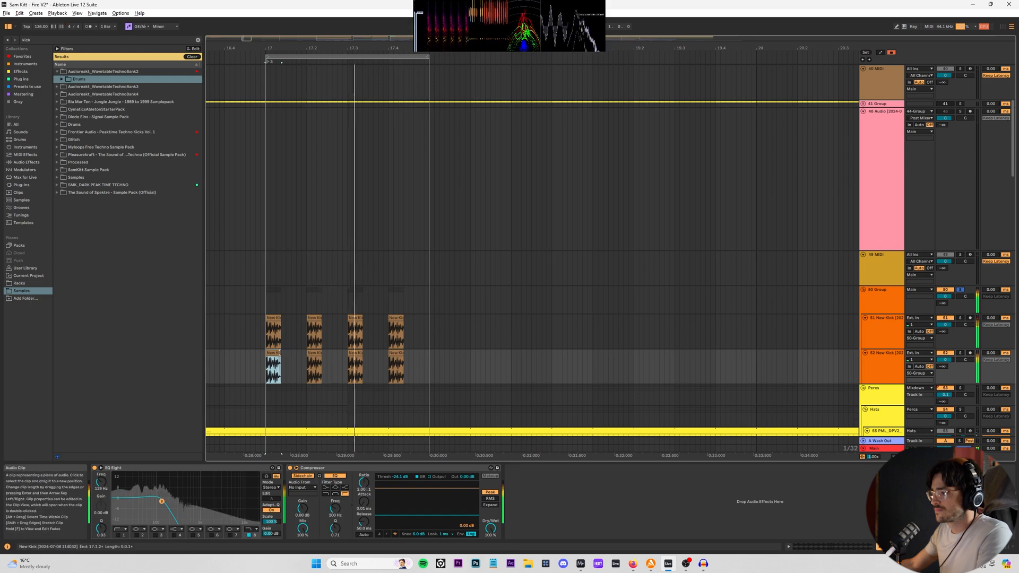
drag(280, 353, 304, 353)
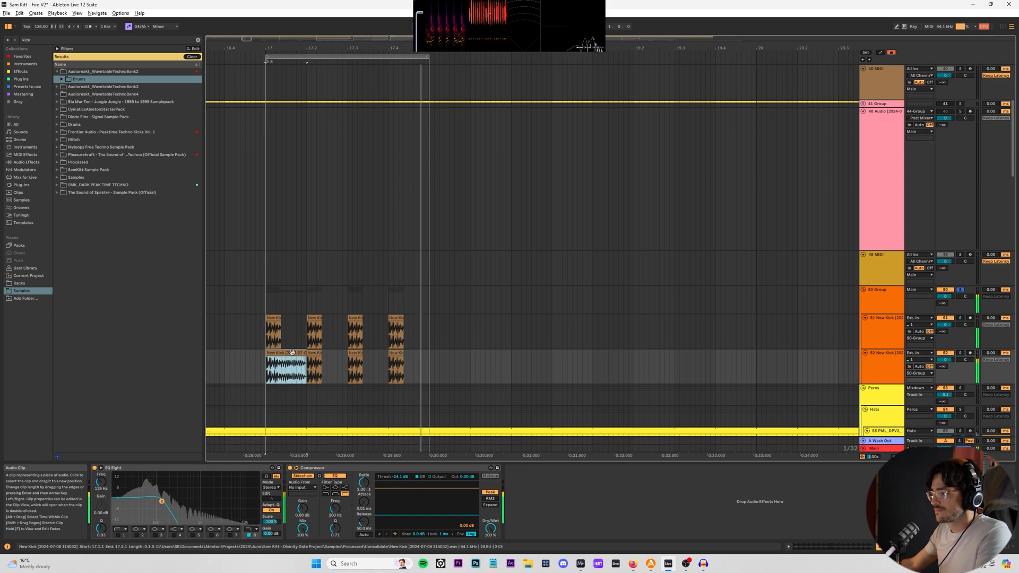
- Duplicate the extended first clip on the high-cut kick track across the remaining three beats
scroll(254, 357, up, 3)
click(329, 362)
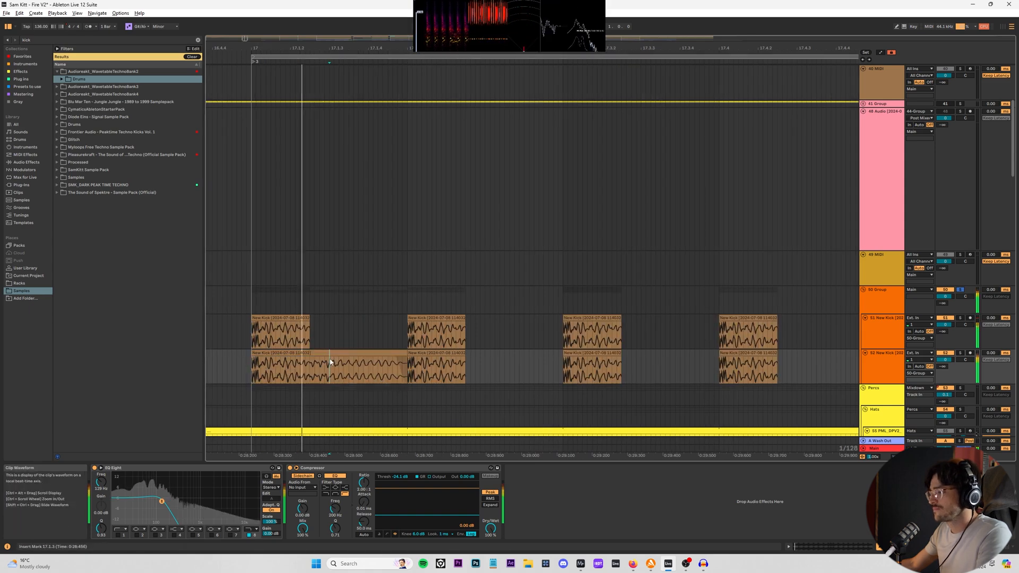
key(ctrl+d)
key(ctrl+d)
key(ctrl+d)
scroll(433, 345, down, 3)
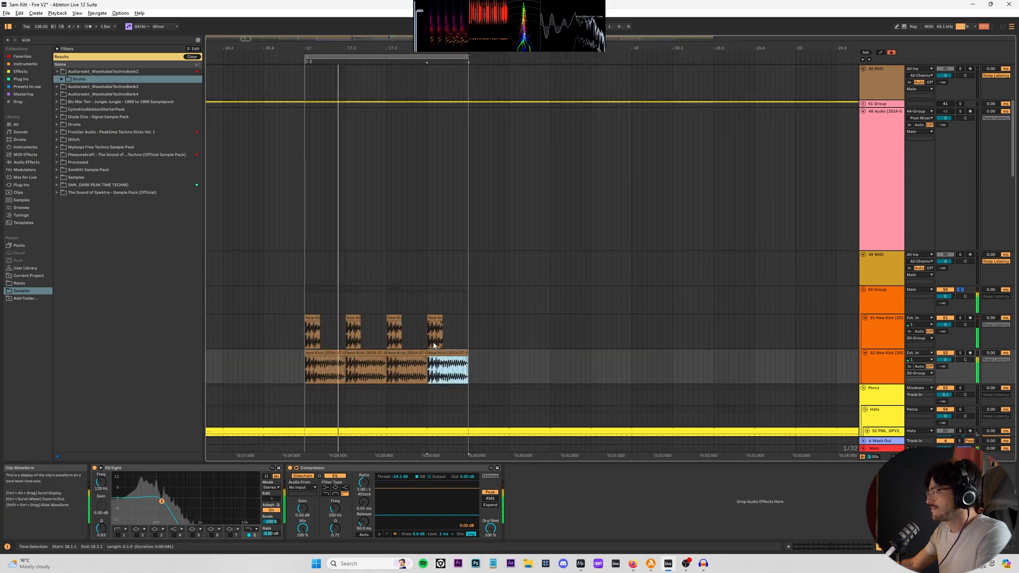
- Undo the clip duplications and the first clip's extension on the high-cut kick track
scroll(318, 353, up, 4)
click(369, 353)
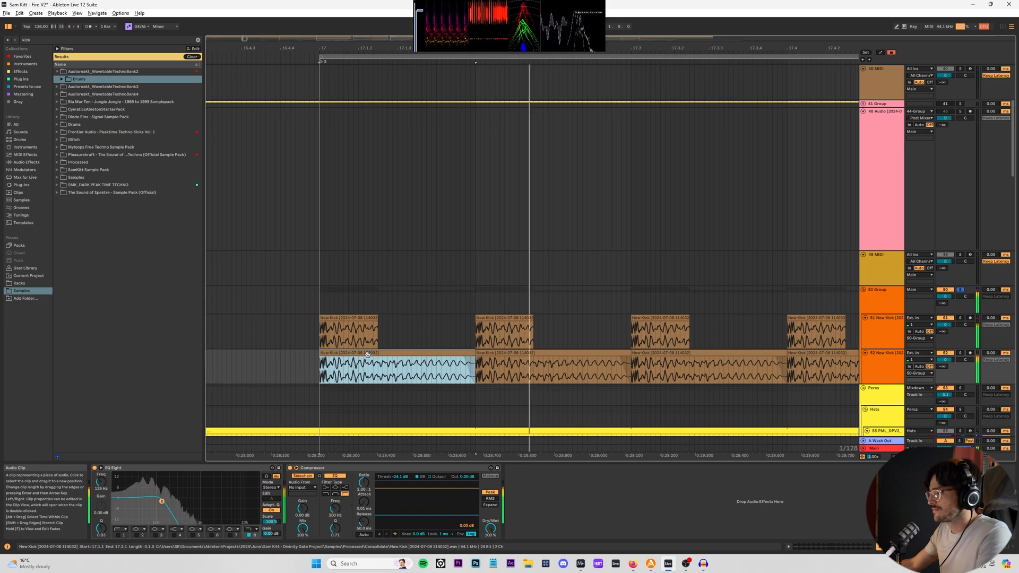
key(ctrl+z)
key(ctrl+z)
key(ctrl+z)
key(ctrl+z)
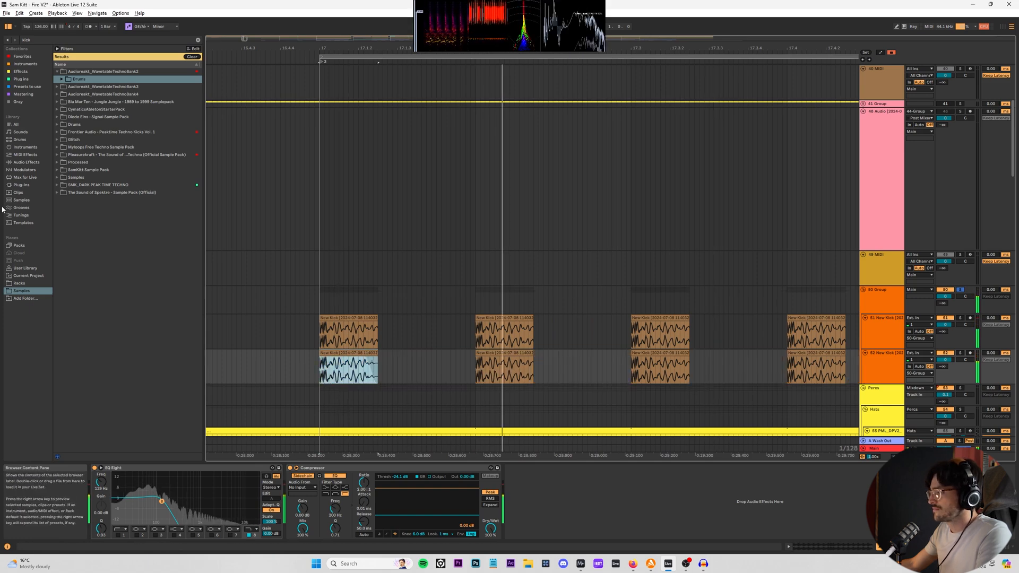
click(25, 155)
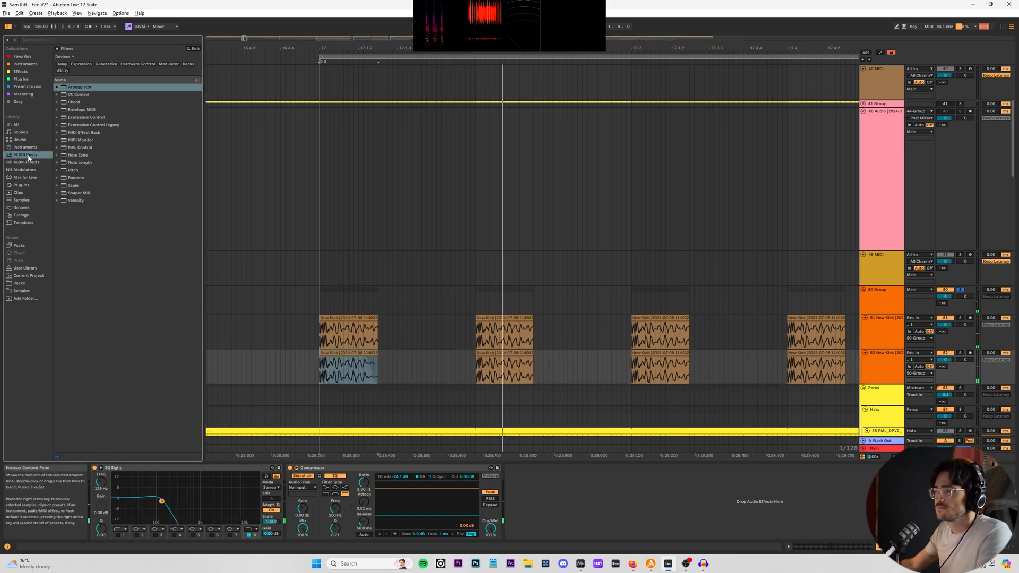
click(24, 163)
- Duplicate the high-cut kick track and reshape the copy's first clip to cover only the tail between the first two kick hits
scroll(411, 387, down, 2)
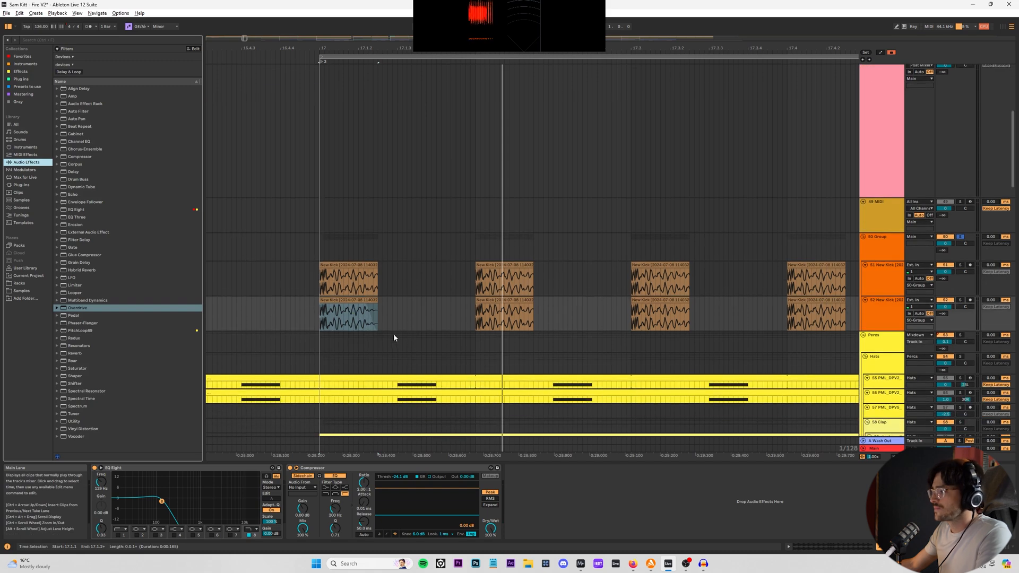
click(878, 317)
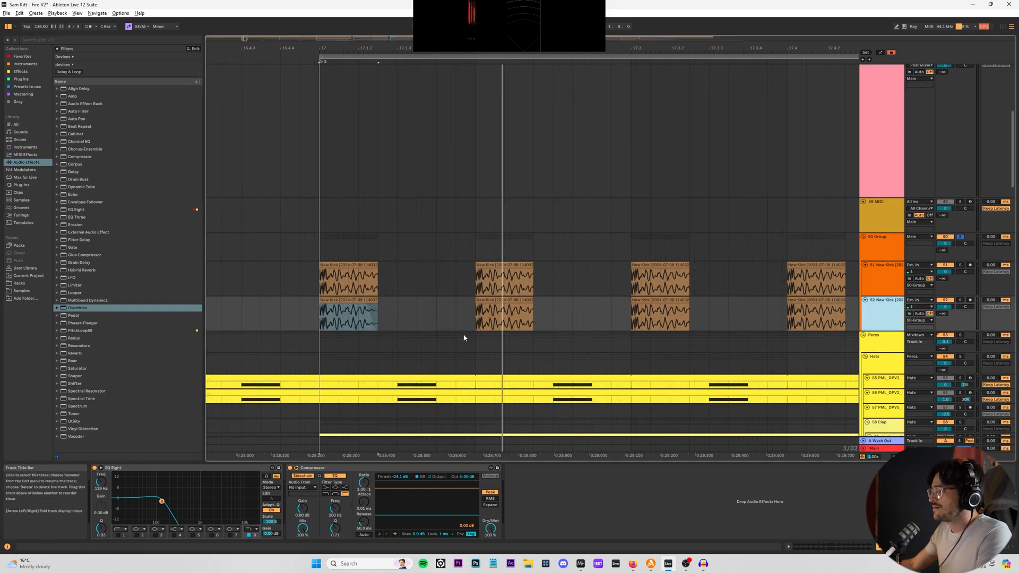
key(ctrl+d)
drag(347, 314, 475, 309)
click(335, 306)
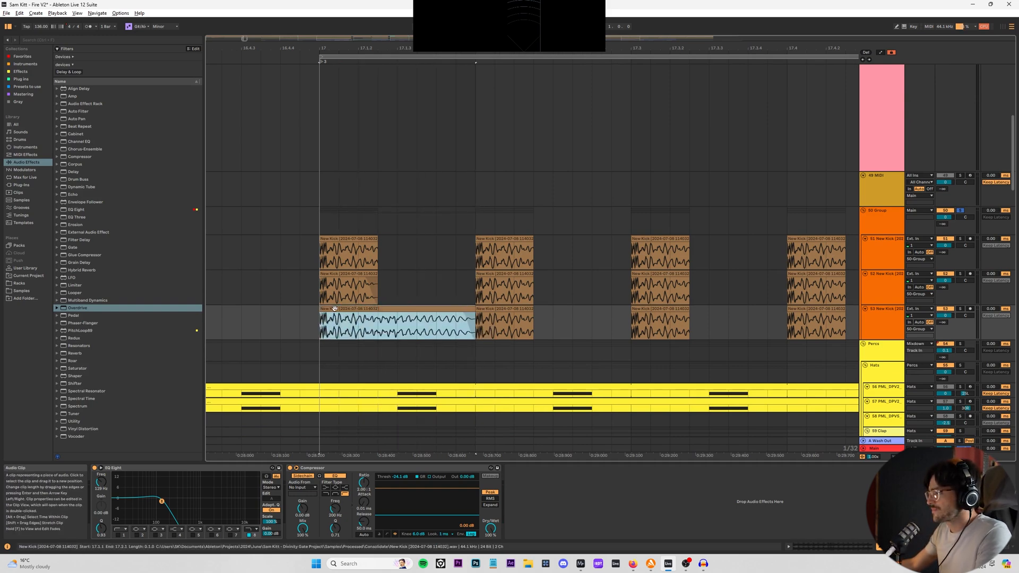
drag(322, 309, 376, 308)
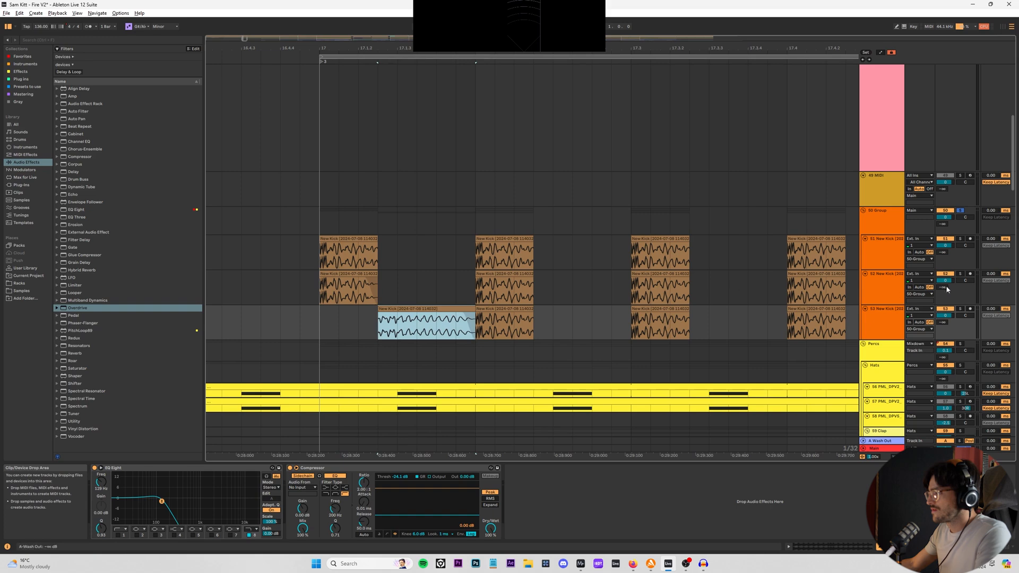
- Mute the original high-cut kick track and play the soloed kick group
click(944, 274)
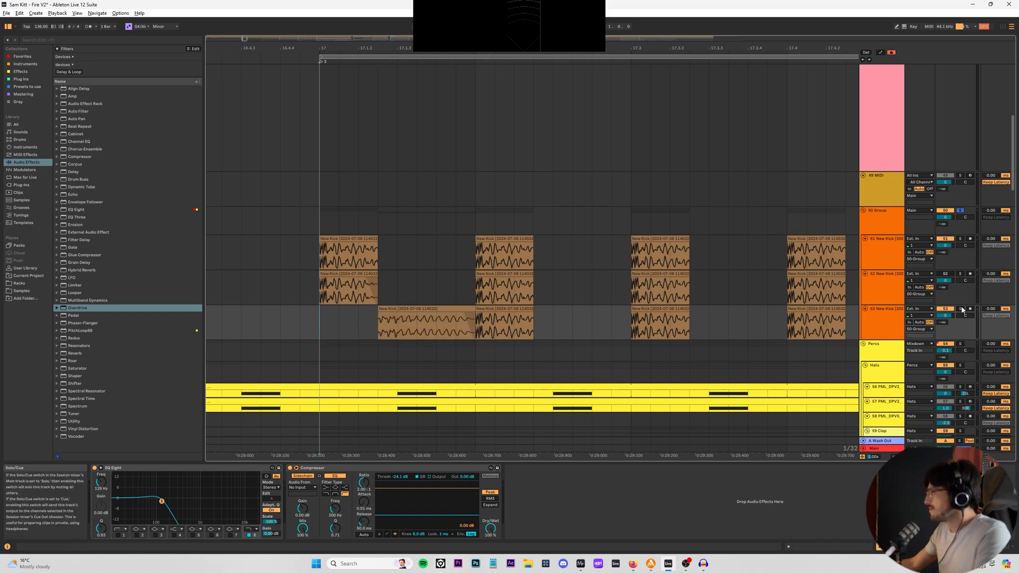
click(961, 211)
key(space)
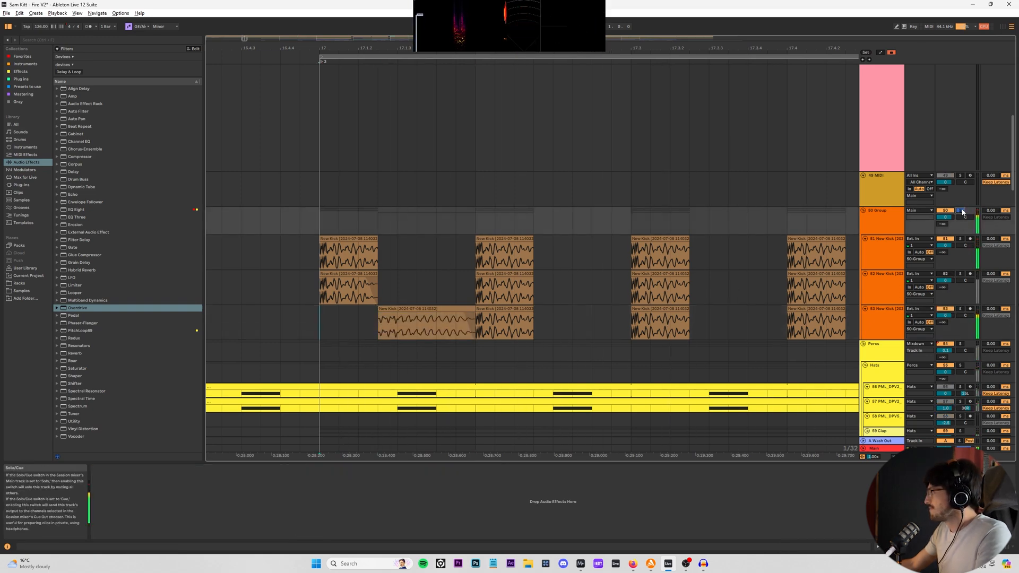
- Repeat the first beat of the tail track, including its leading gap, across the next three beats
drag(319, 324, 475, 325)
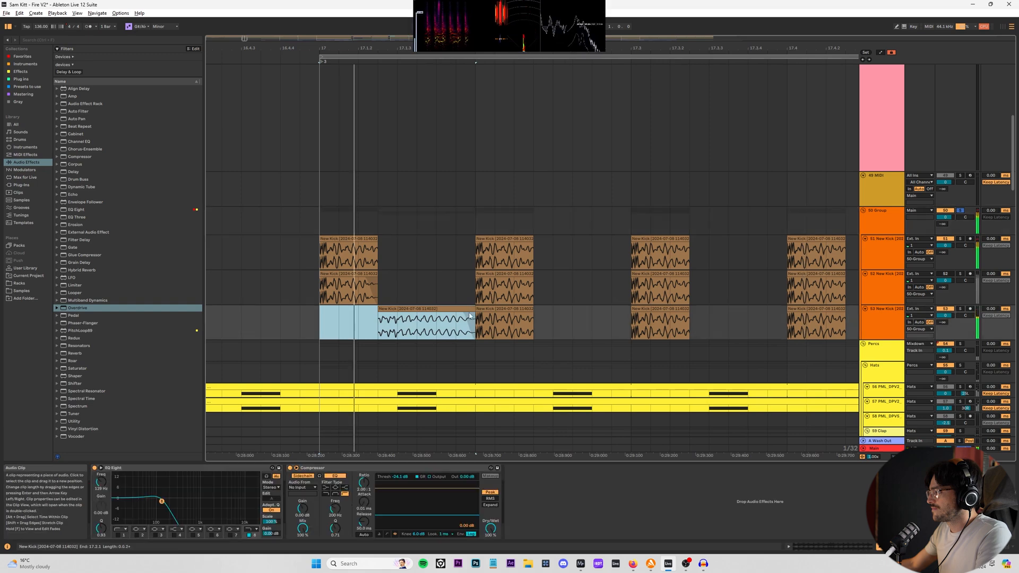
scroll(471, 329, down, 5)
key(ctrl+d)
key(ctrl+d)
key(ctrl+d)
scroll(467, 331, up, 3)
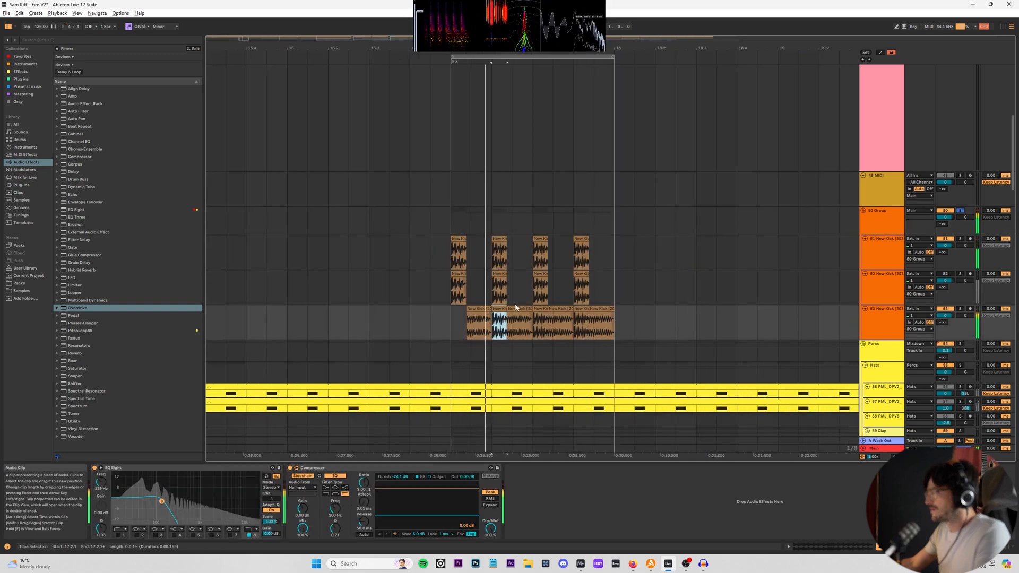
- Delete the leftover short kick clips at the start of beats two, three and four on the tail track
click(498, 324)
click(543, 309)
key(Delete)
click(580, 311)
key(Delete)
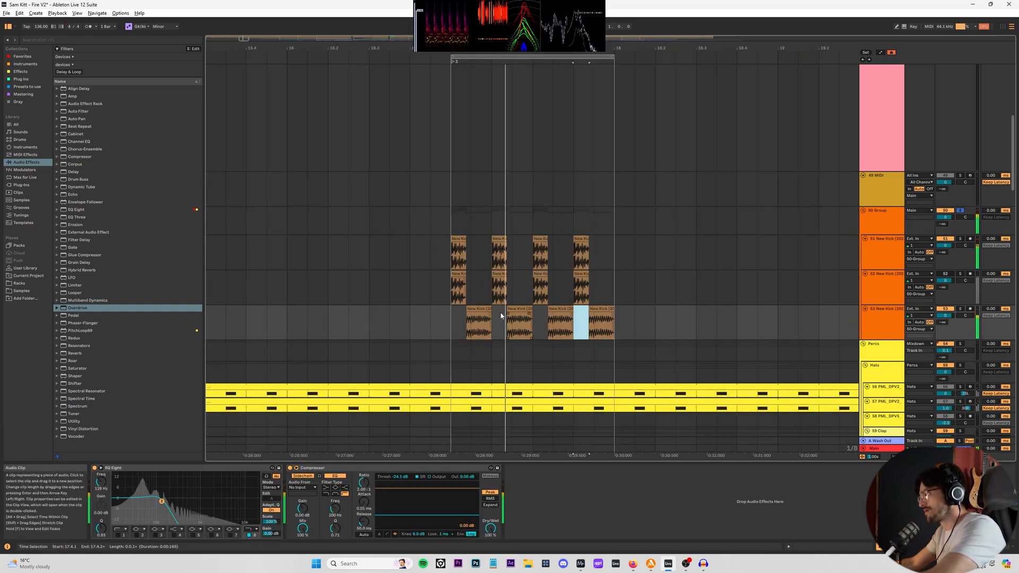
- Trim the first tail clip to start at 17.1.3 and fade it in
drag(468, 318, 472, 321)
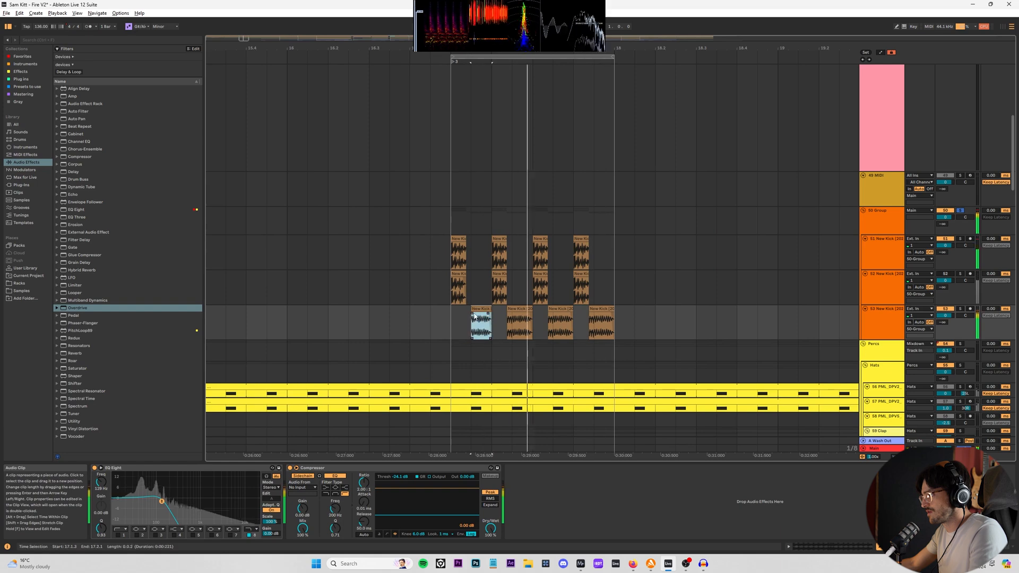
scroll(471, 321, up, 4)
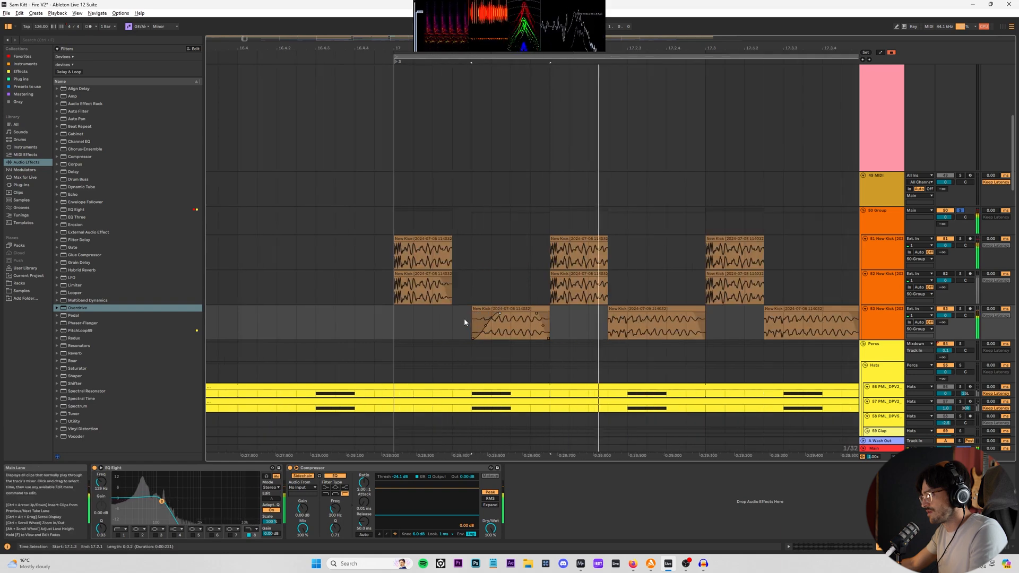
scroll(614, 309, down, 4)
- Replace the tail clips on beats two to four with repeats of the trimmed first beat
click(614, 309)
shift+click(703, 307)
key(Delete)
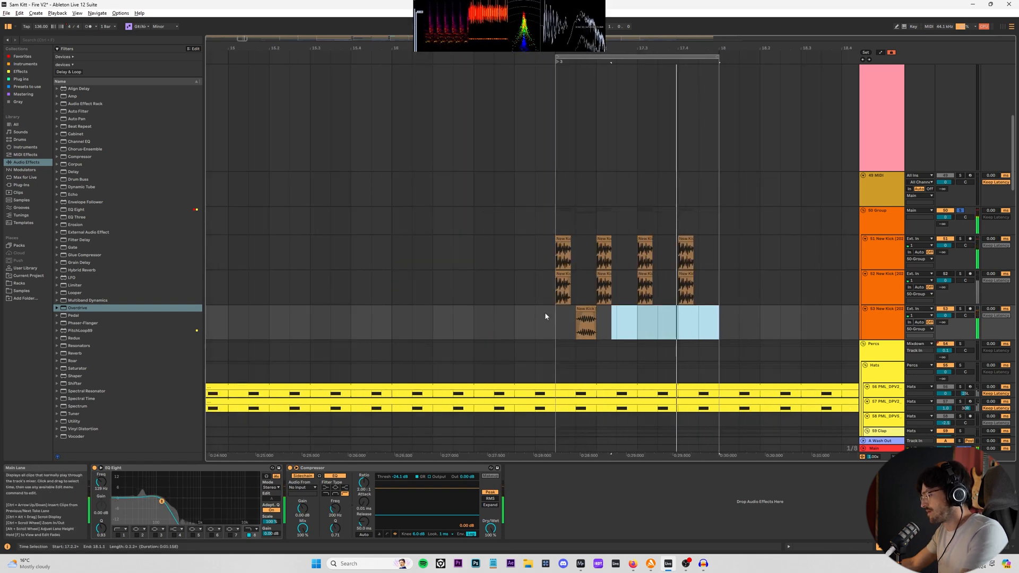
drag(556, 314, 592, 310)
key(ctrl+d)
key(ctrl+d)
key(ctrl+d)
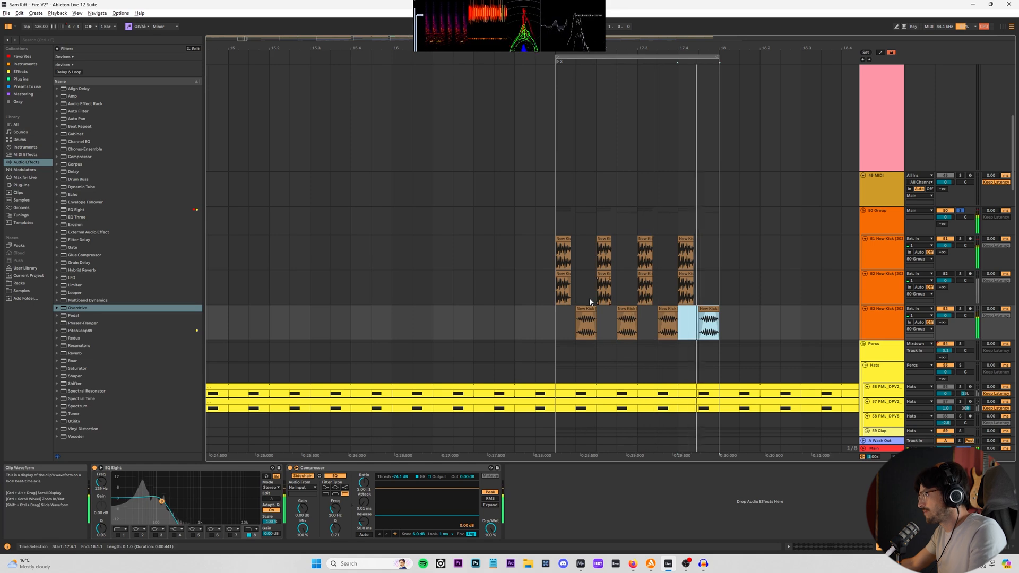
- Solo the original high-cut kick track and preview KICK (G# Minor) RAW.wav from the Frontier Audio LOW END #1 sample folder
scroll(895, 291, up, 1)
click(894, 291)
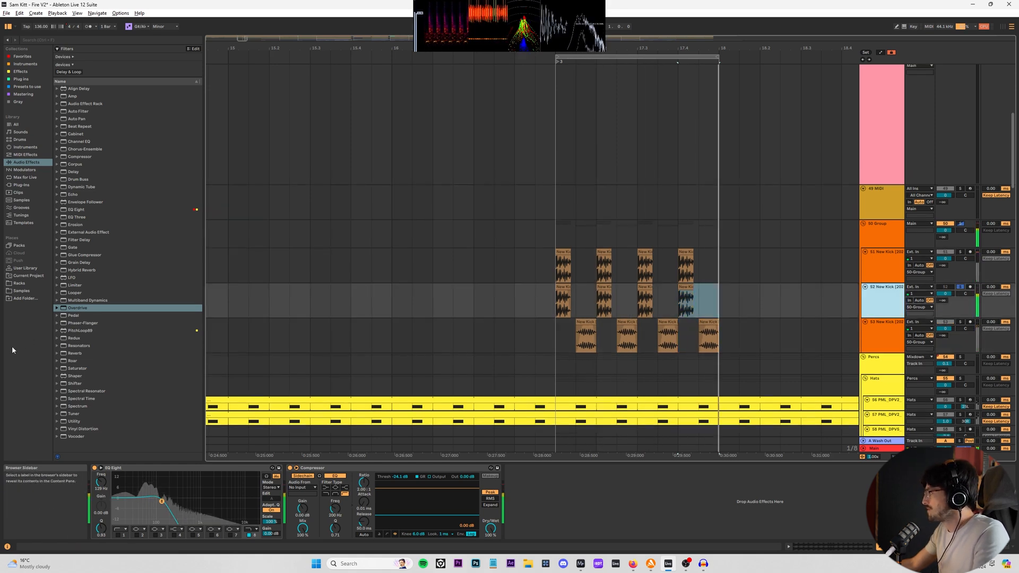
click(22, 290)
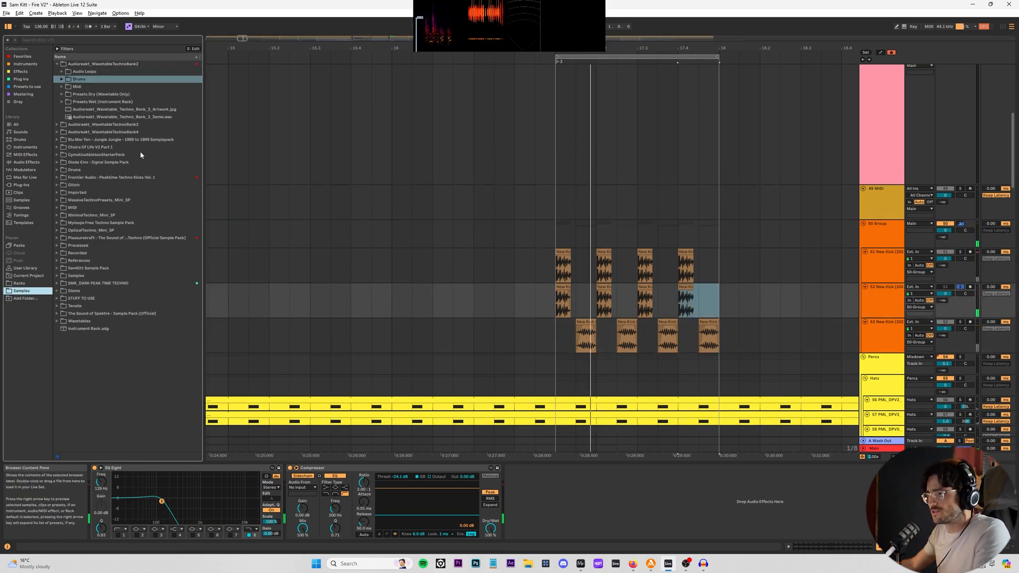
click(60, 177)
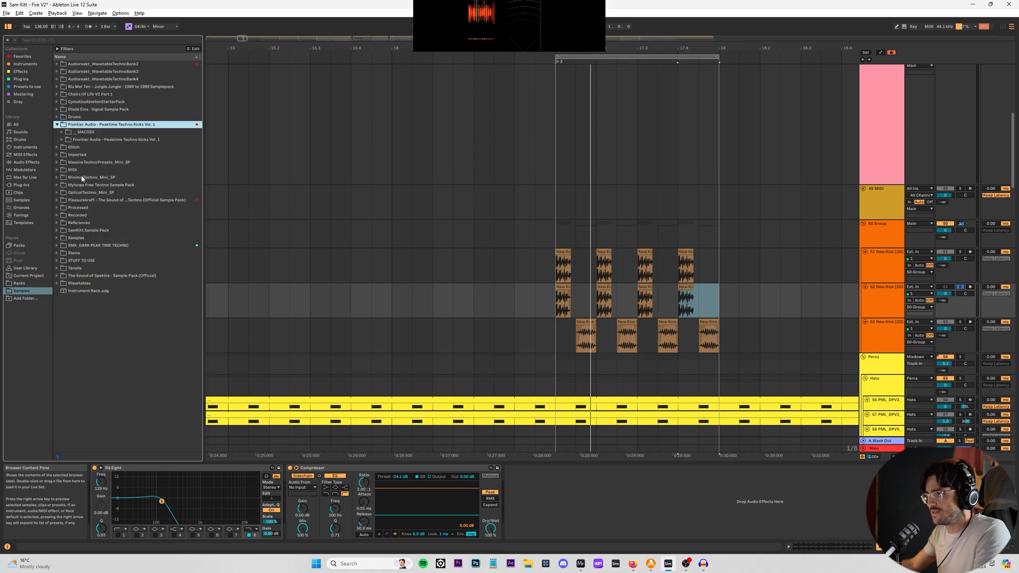
click(62, 140)
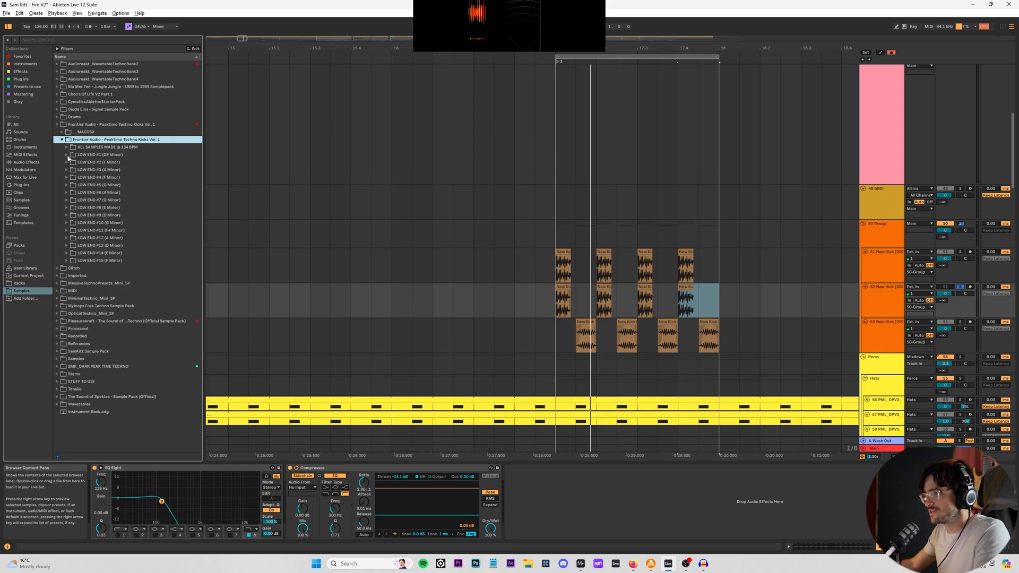
click(67, 155)
click(99, 178)
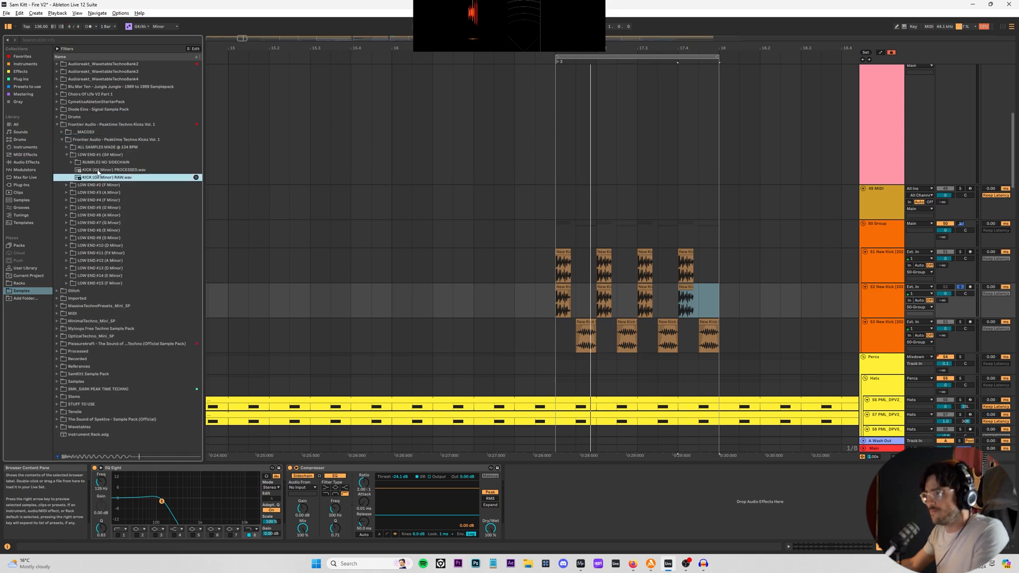
- Raise the EQ Eight high cut to about 2.80 kHz and audition the processed G# Minor kick and both LOW END #2 F Minor kicks
drag(162, 500, 163, 501)
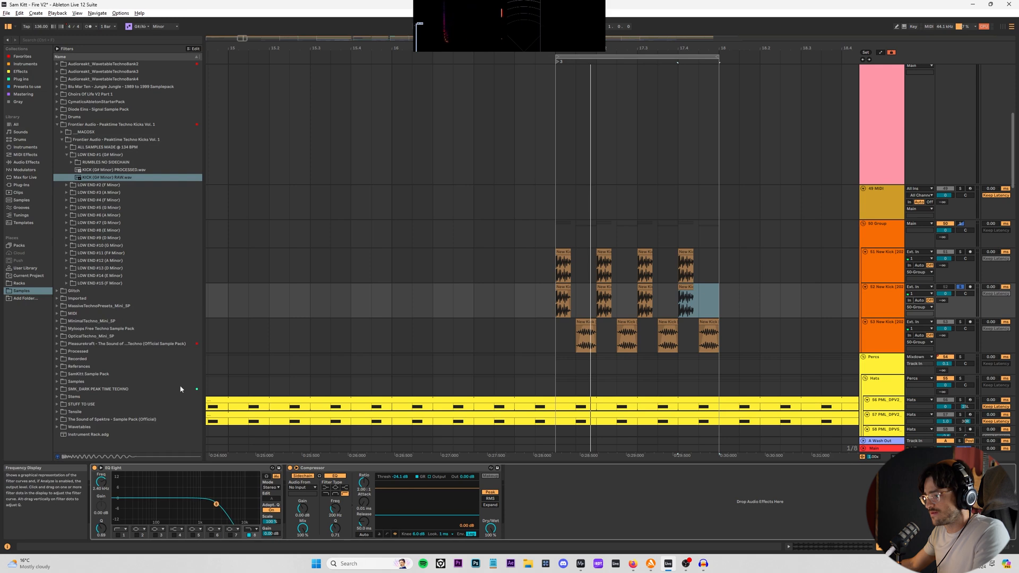
click(81, 170)
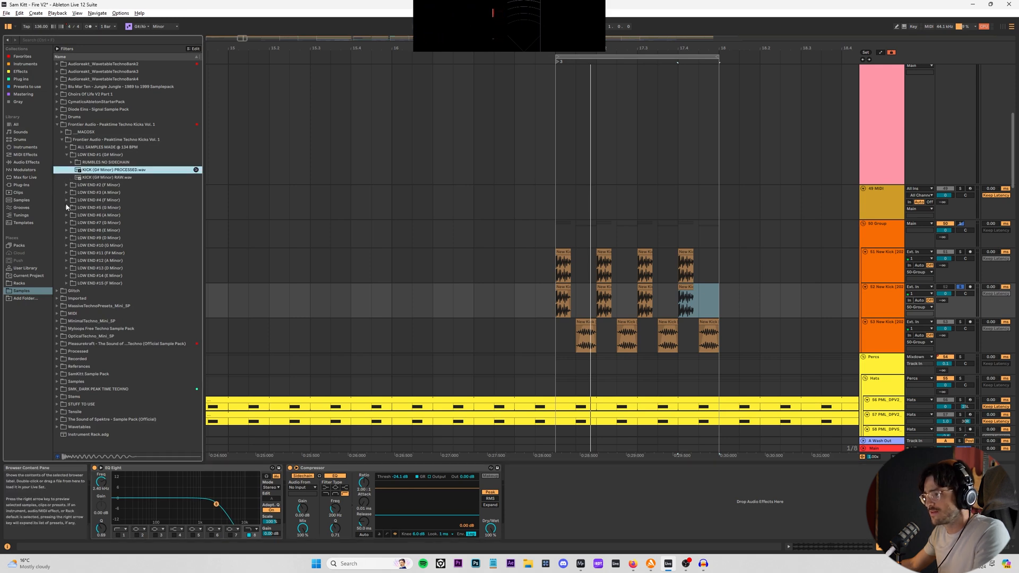
click(67, 186)
click(83, 185)
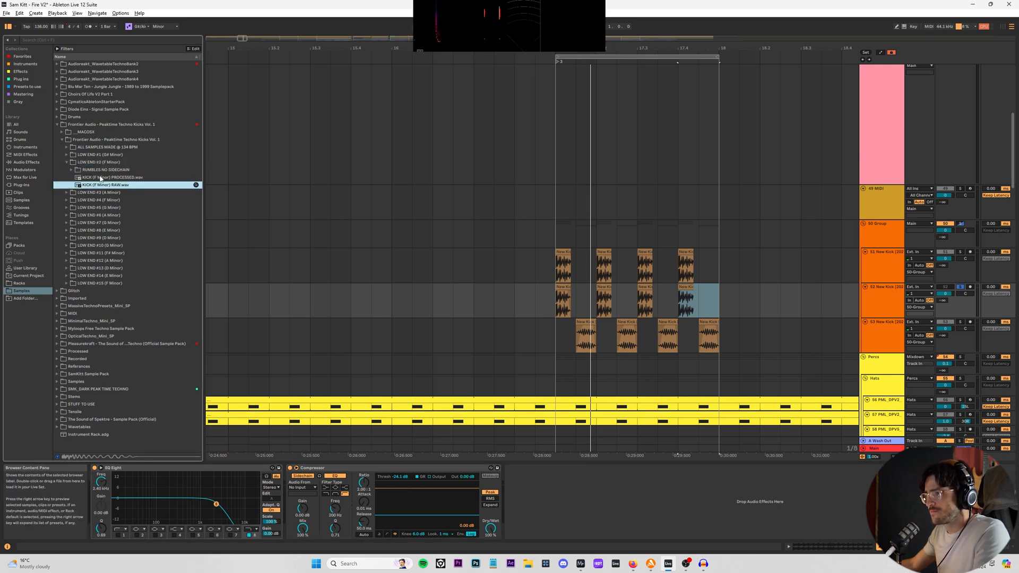
click(100, 178)
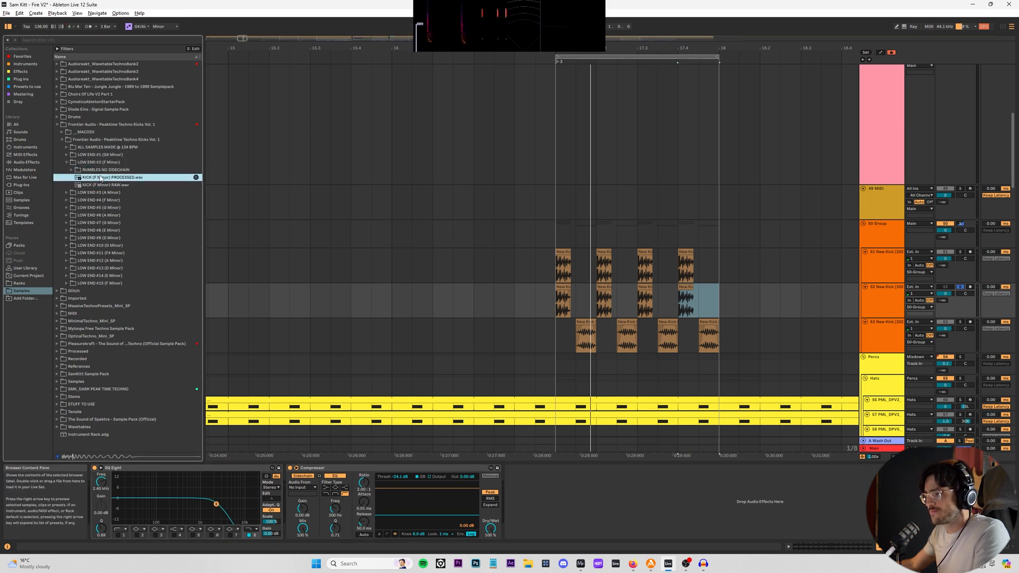
- Audition the LOW END #8 kicks and place KICK (F Minor) RAW.wav on all four beats of the soloed track
click(72, 231)
click(66, 229)
click(101, 224)
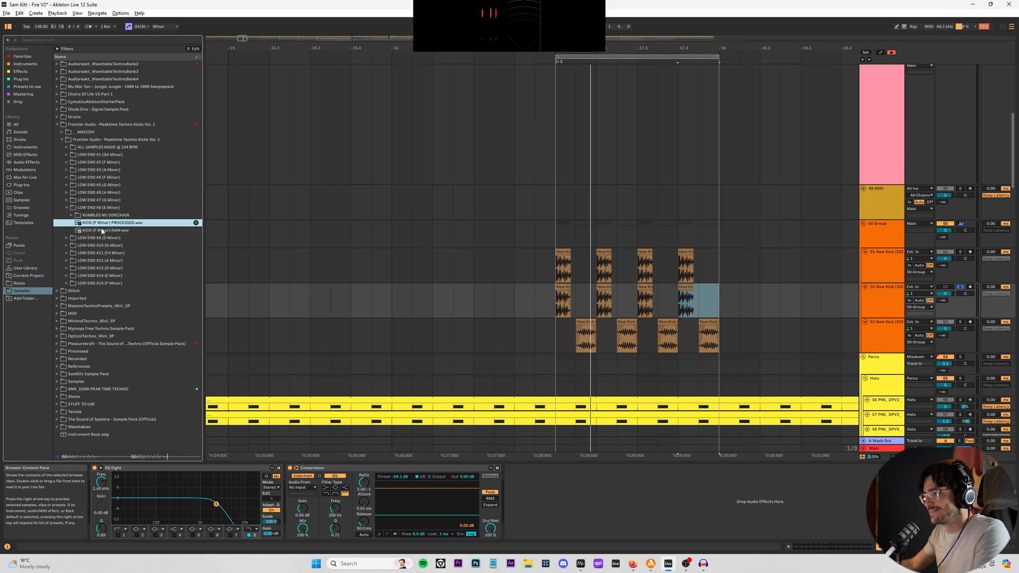
click(97, 230)
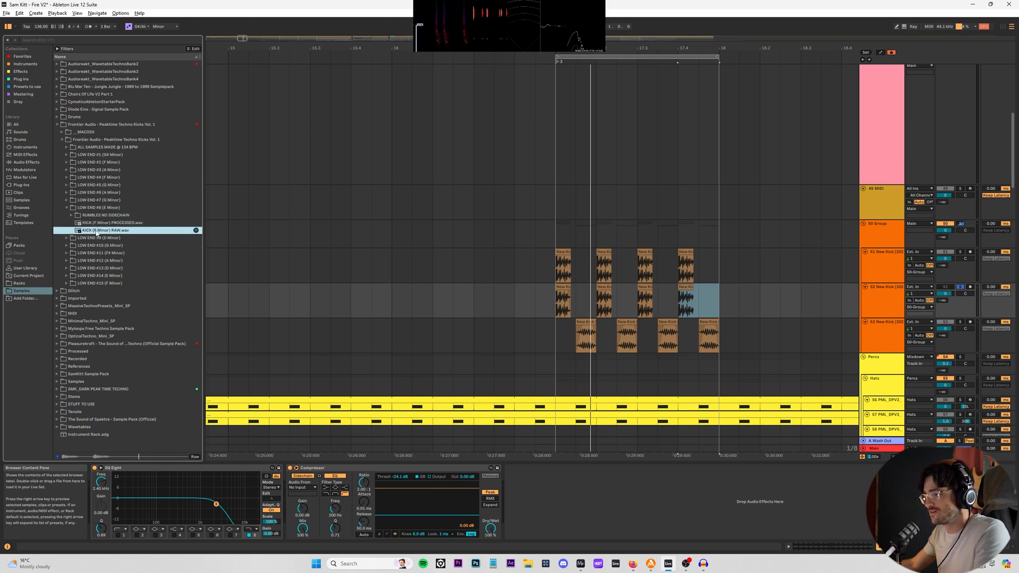
drag(98, 231, 581, 293)
key(ctrl+d)
key(ctrl+d)
key(ctrl+d)
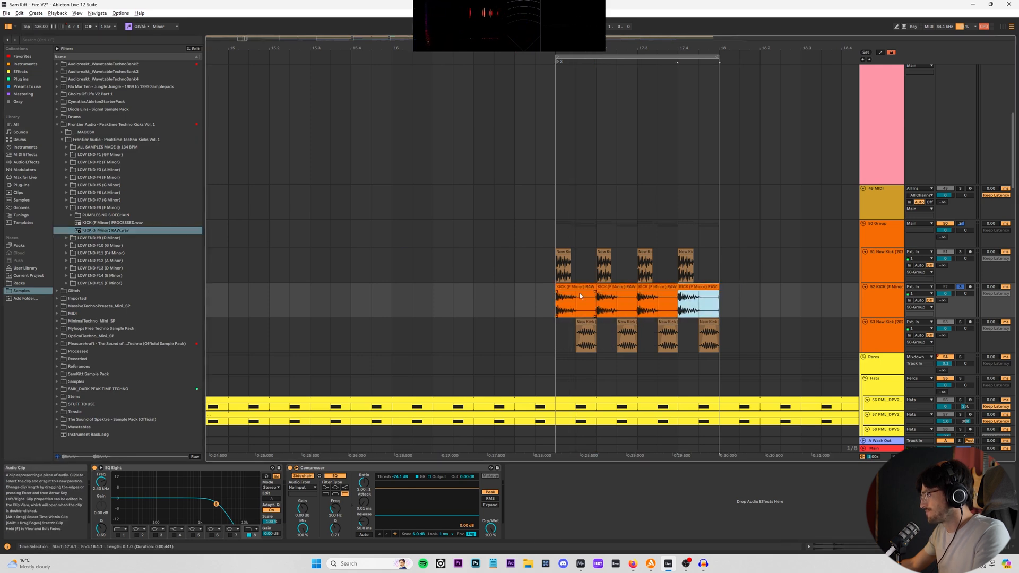
- Play the raw kick pattern from the start and lower its EQ Eight high cut to about 188 Hz
click(561, 296)
key(space)
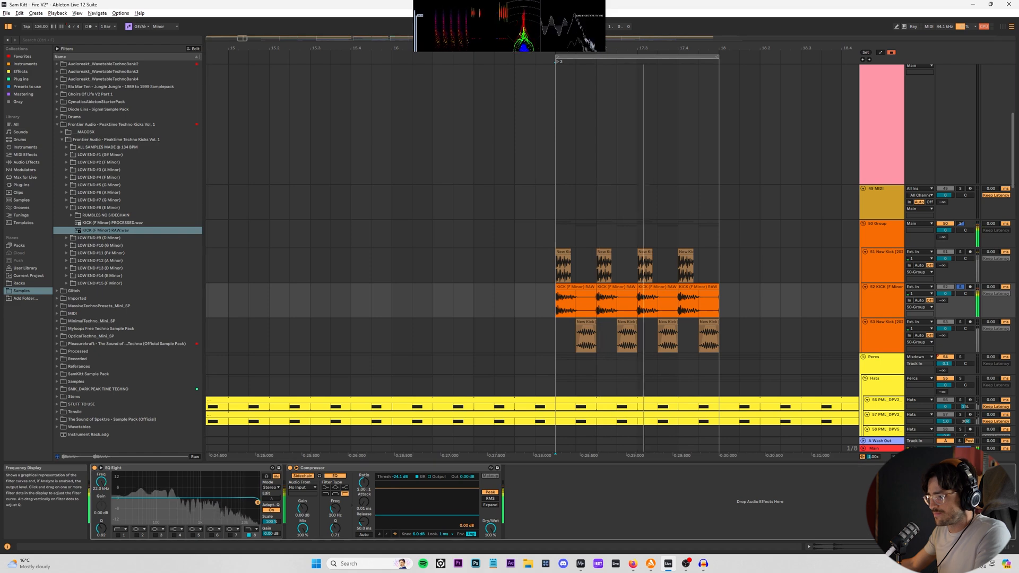
drag(216, 503, 182, 504)
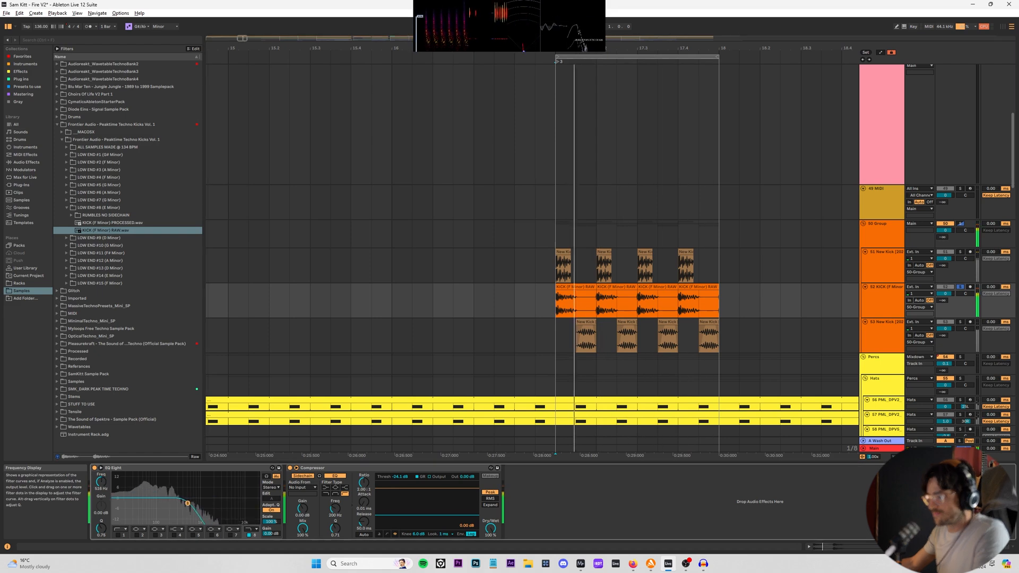
click(22, 163)
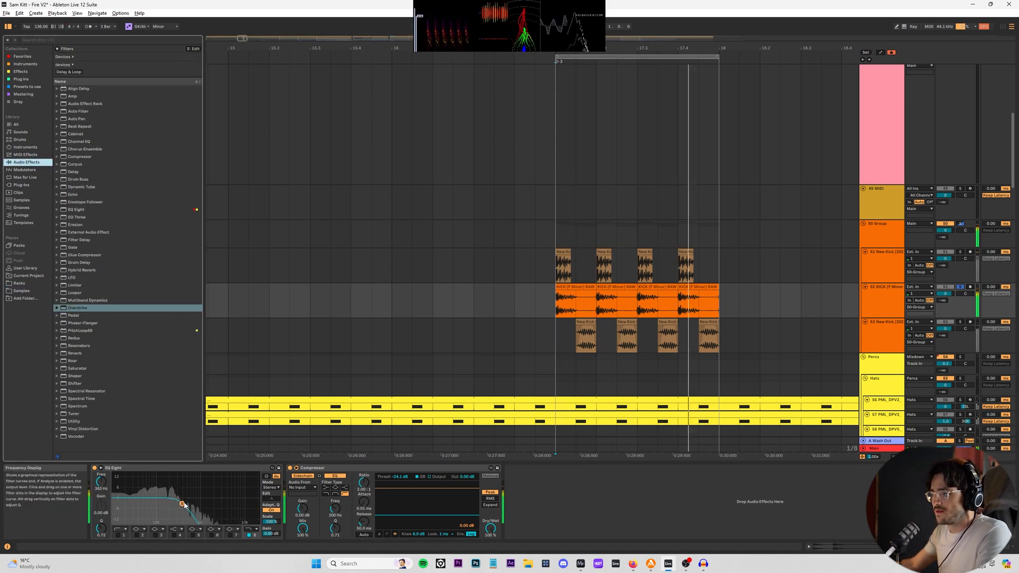
drag(182, 503, 168, 503)
- Duplicate the raw kick track and add a Reverb between EQ Eight and Compressor on the copy
click(892, 291)
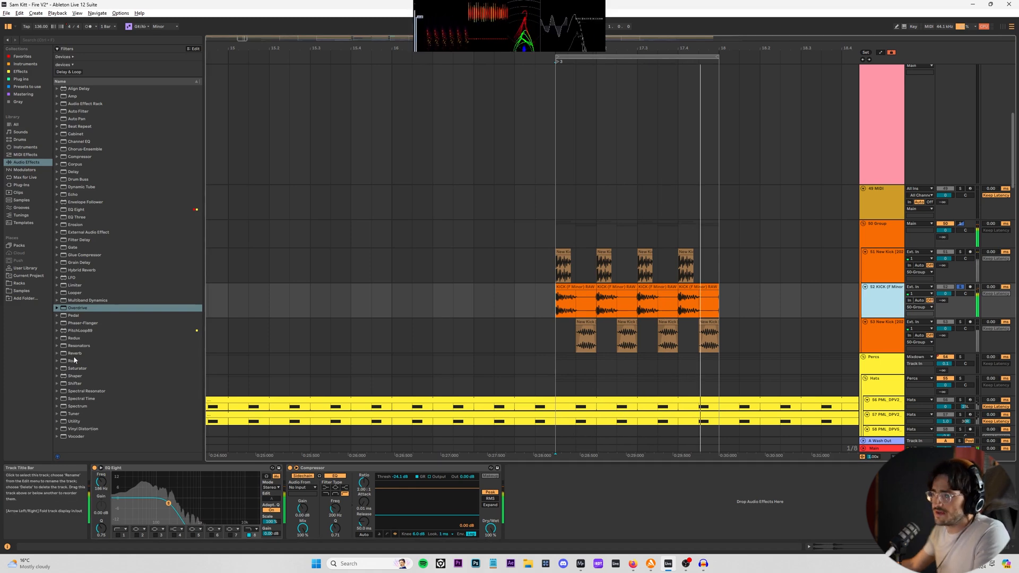
key(ctrl+d)
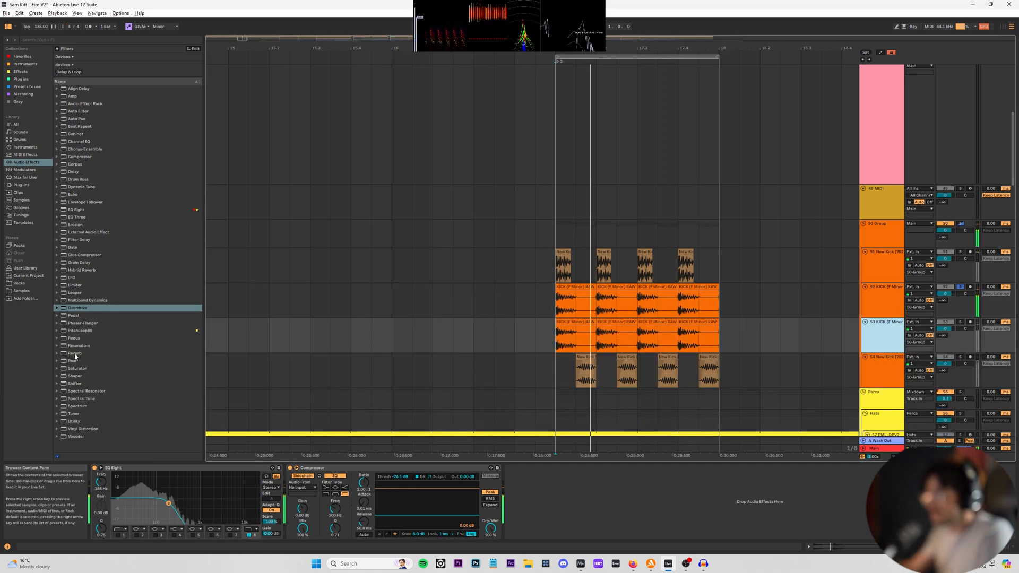
click(74, 354)
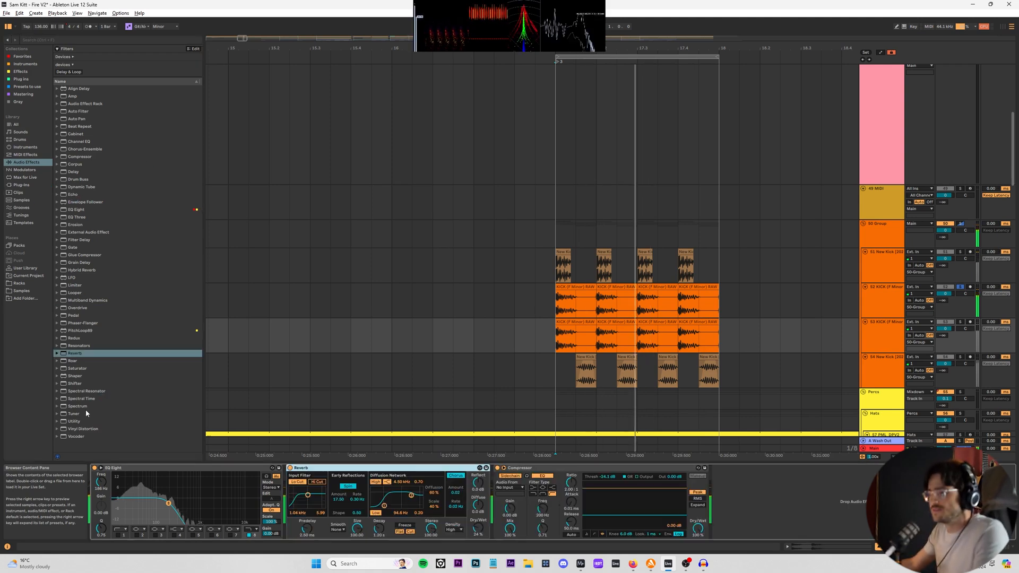
- Solo the duplicated raw kick track and search the browser for "sat"
click(28, 40)
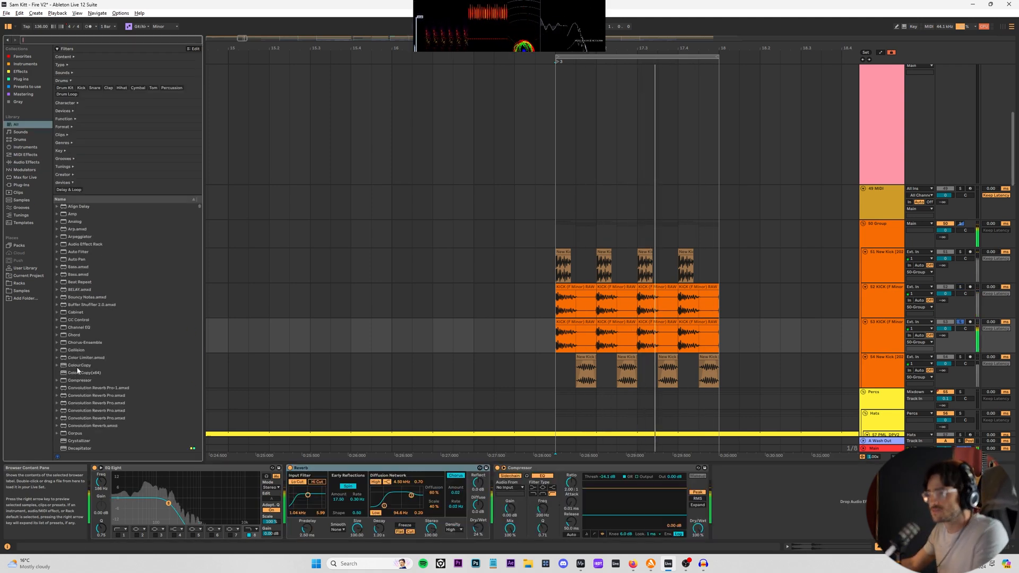
text(sat)
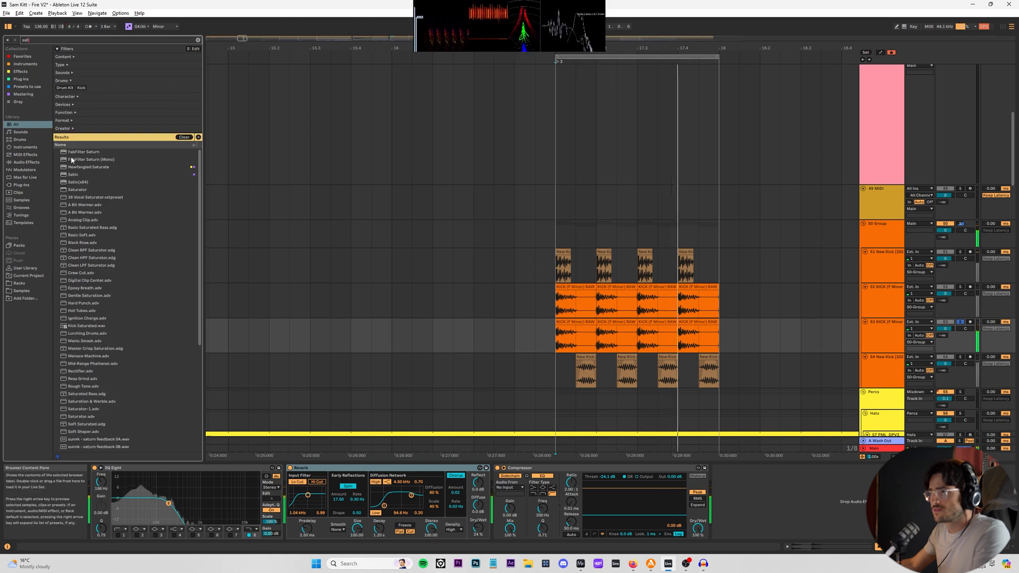
- Load Saturator after the Compressor on kick track 53 with about 12 dB of drive, and add a copy of the EQ Eight behind it
double_click(80, 190)
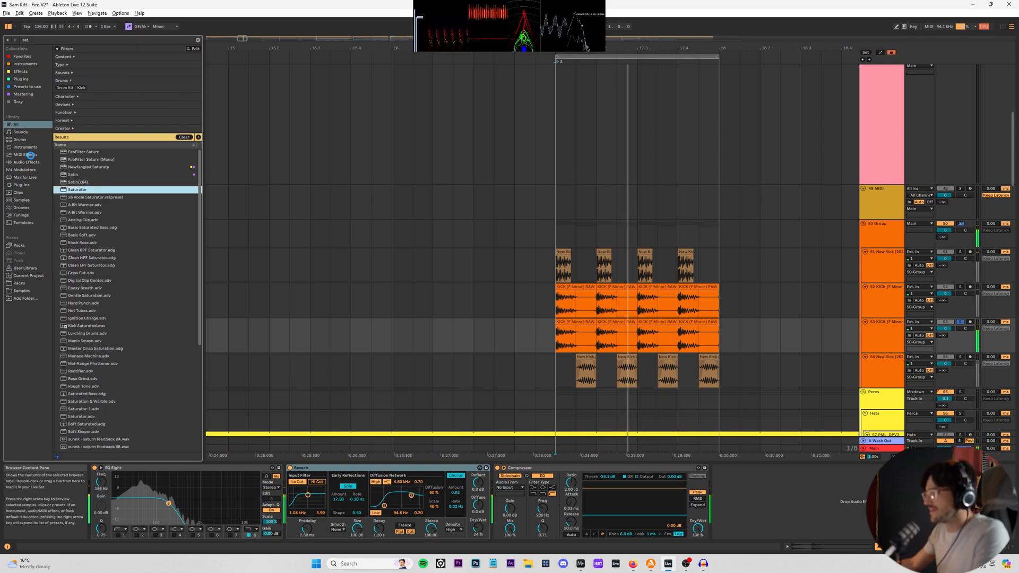
click(30, 155)
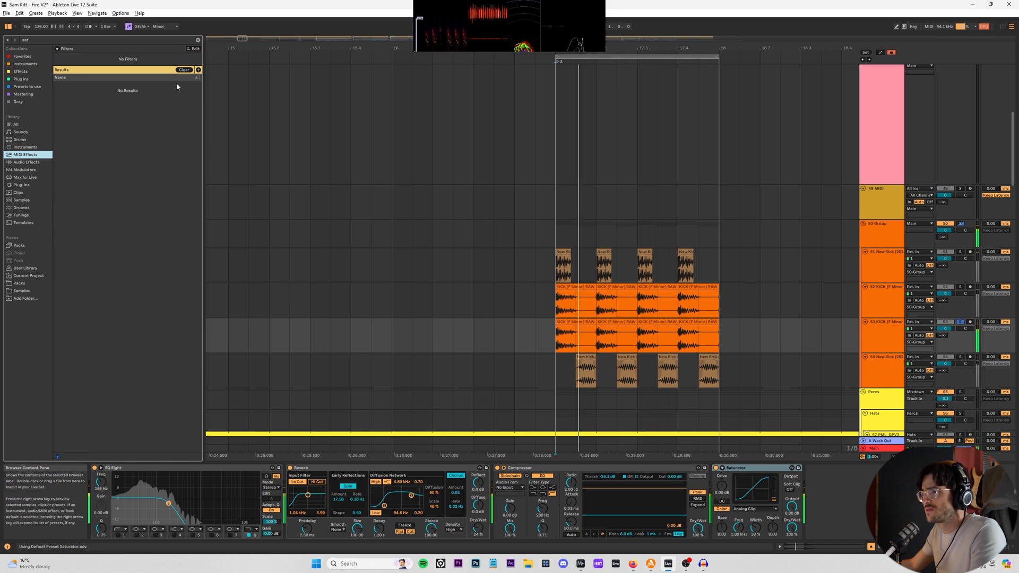
click(184, 70)
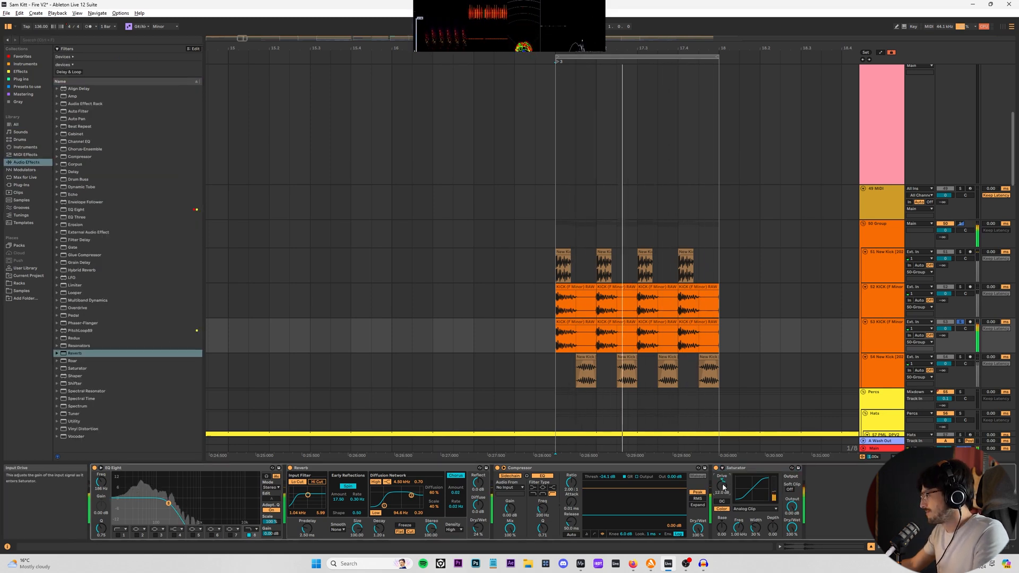
click(242, 469)
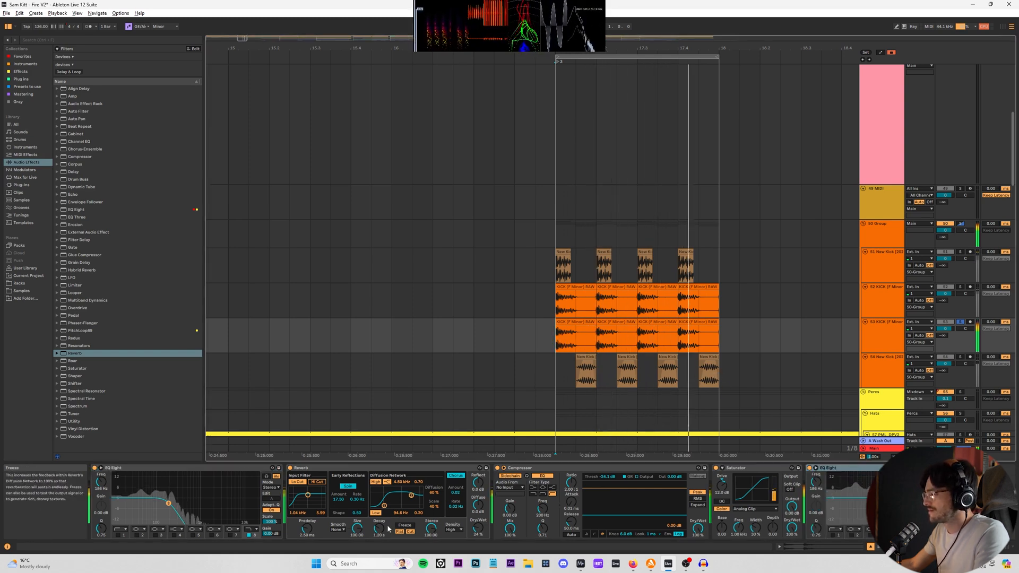
- Reshape track 53's Reverb with Stereo at 0, Decay about 850 ms, input filter about 239 Hz, and Dry/Wet about 67%
drag(429, 531, 429, 570)
drag(379, 530, 379, 540)
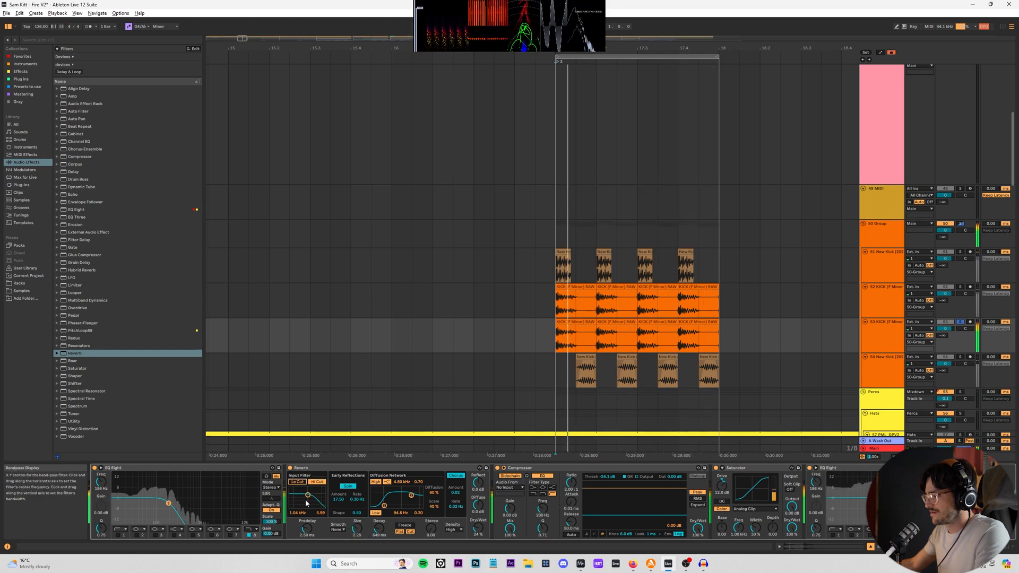
drag(300, 496, 300, 494)
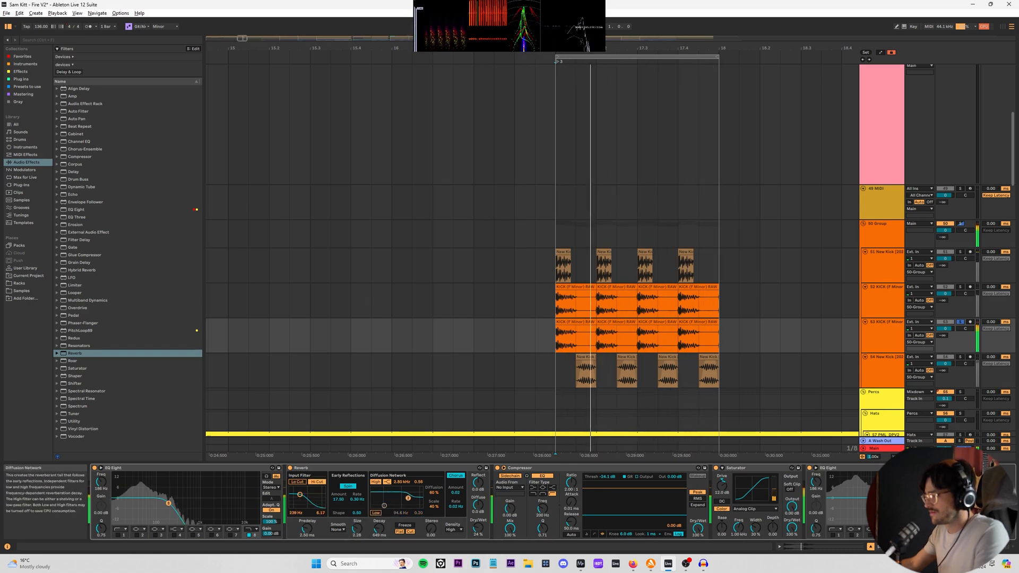
drag(357, 528, 356, 532)
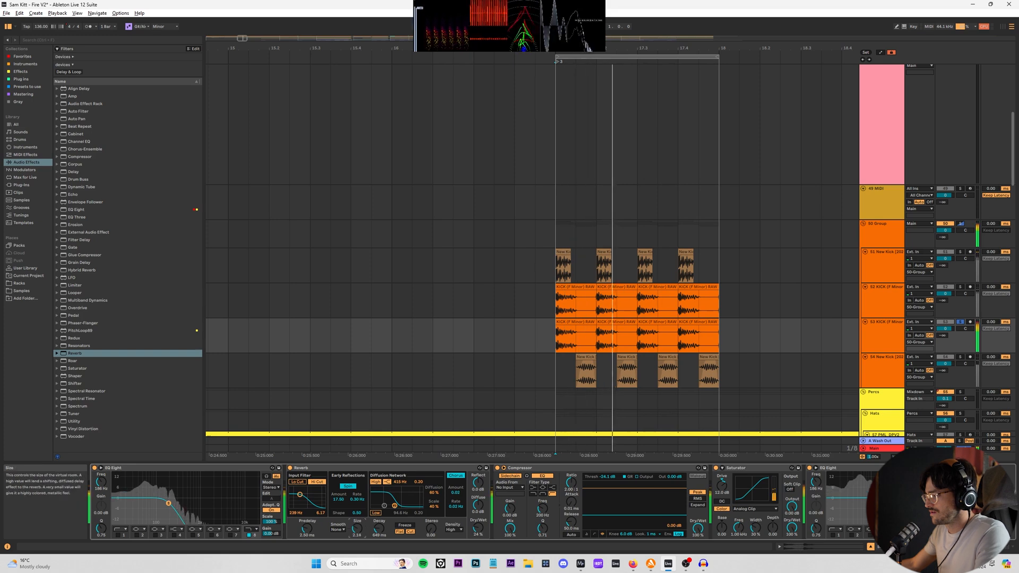
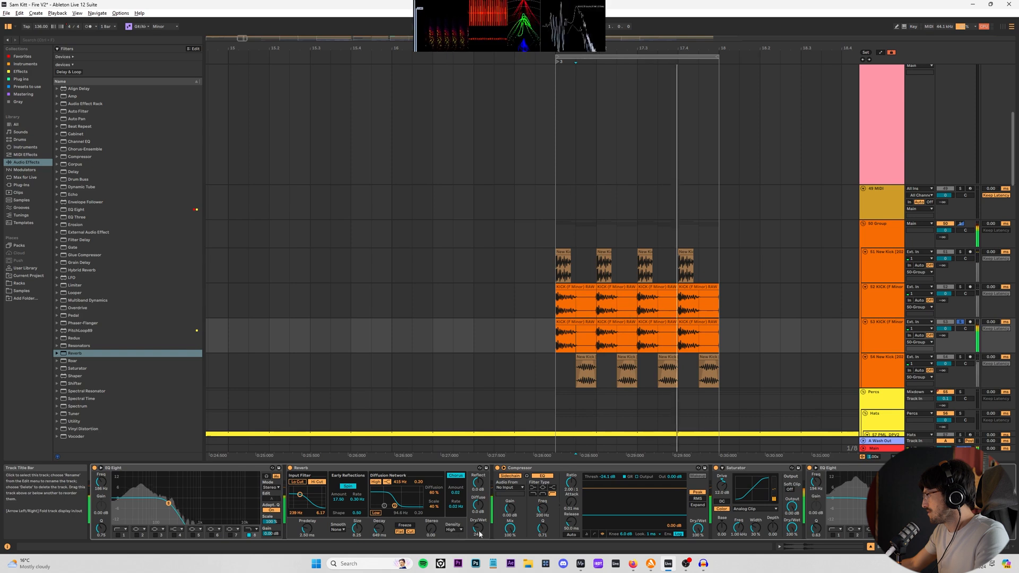
drag(479, 534, 479, 515)
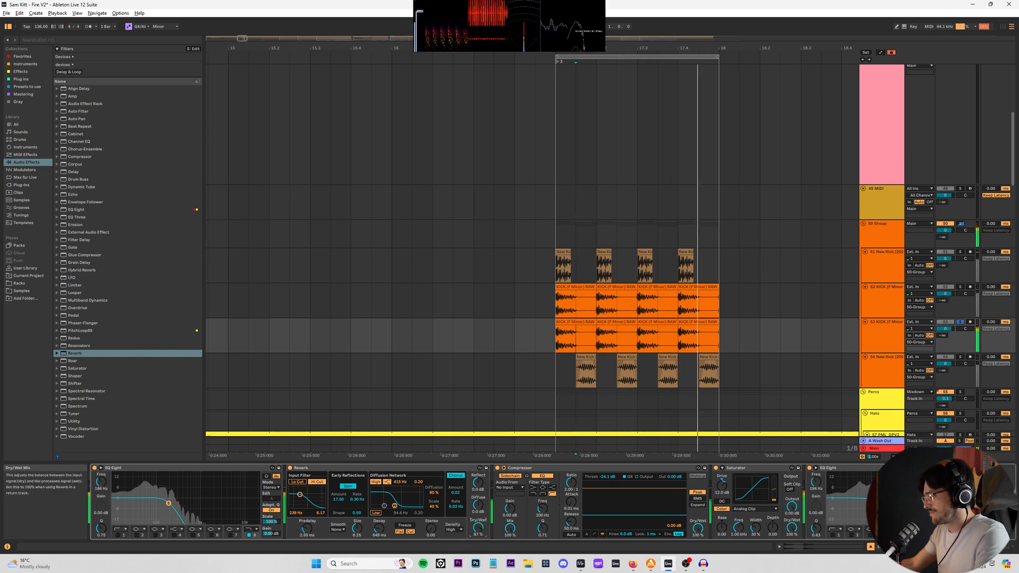
- Solo kick track 52 together with track 53 and adjust the high-cut filter in track 52's EQ Eight
ctrl+click(959, 287)
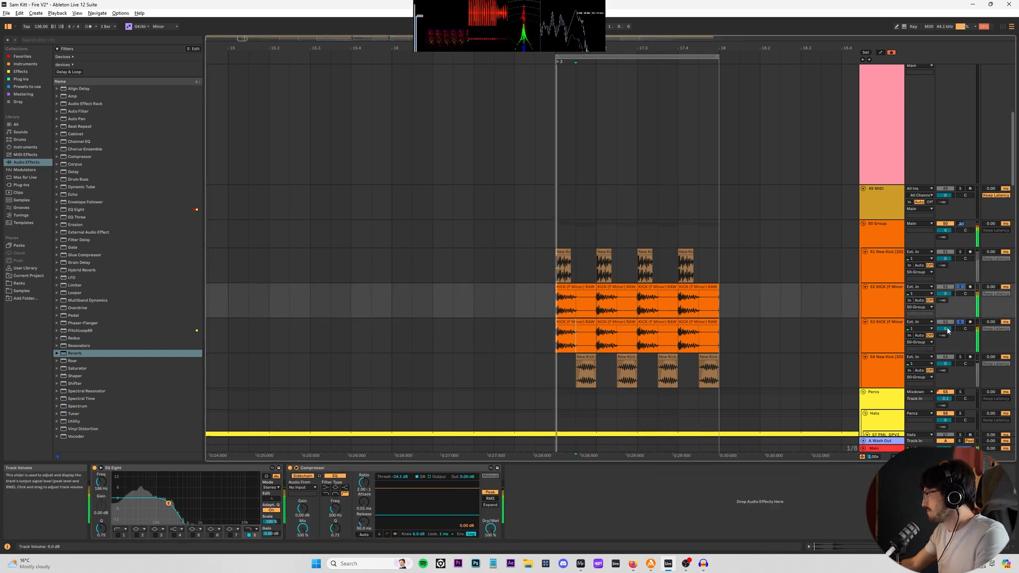
drag(168, 503, 173, 503)
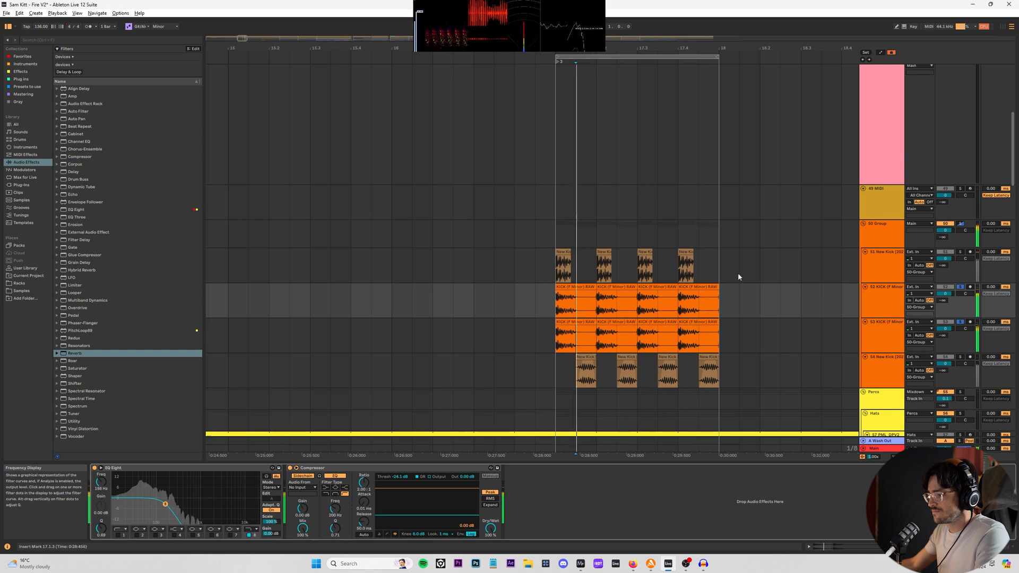
- Solo the entire 50 Group and set the loop to the first beat, from 17.1.1 to 17.2.1
click(959, 223)
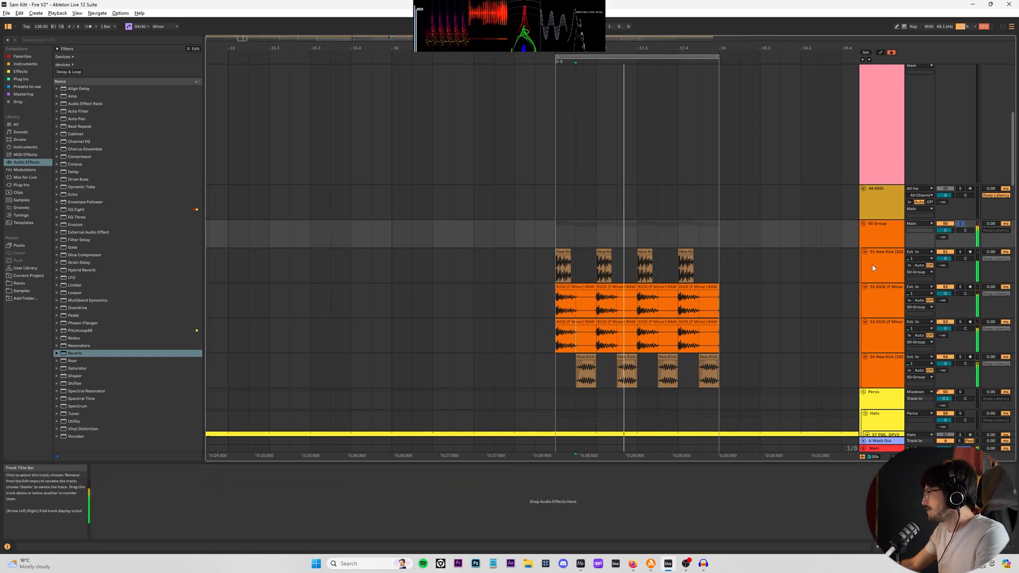
drag(683, 48, 742, 377)
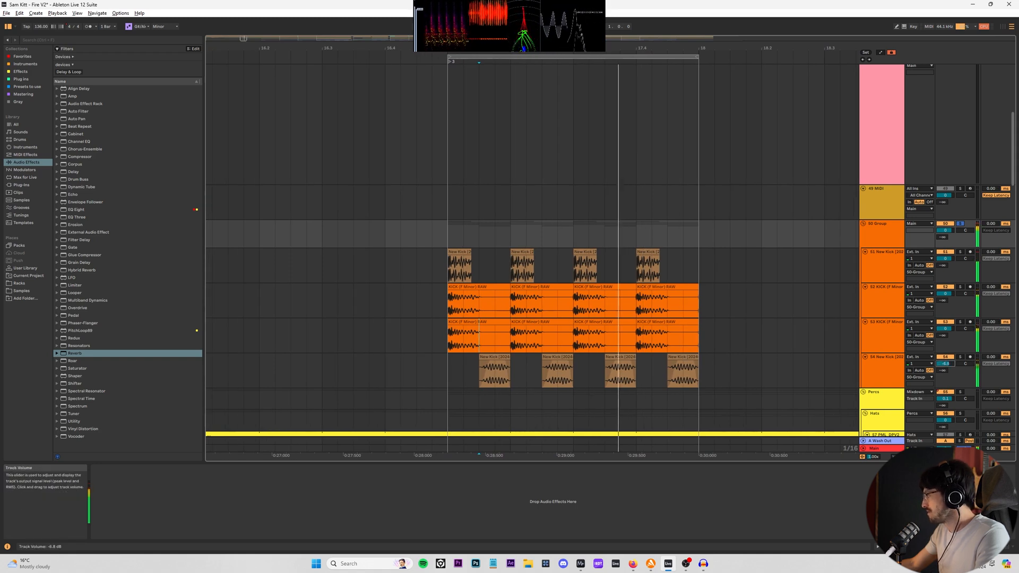
click(497, 357)
key(ctrl+l)
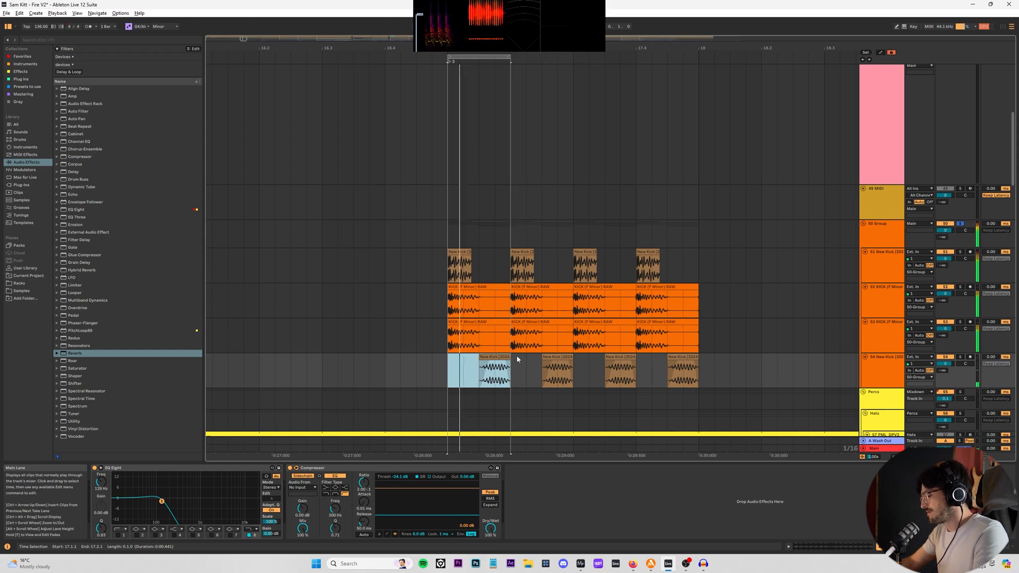
- Solo track 54 and set its EQ Eight high cut to about 182 Hz
click(485, 376)
key(s)
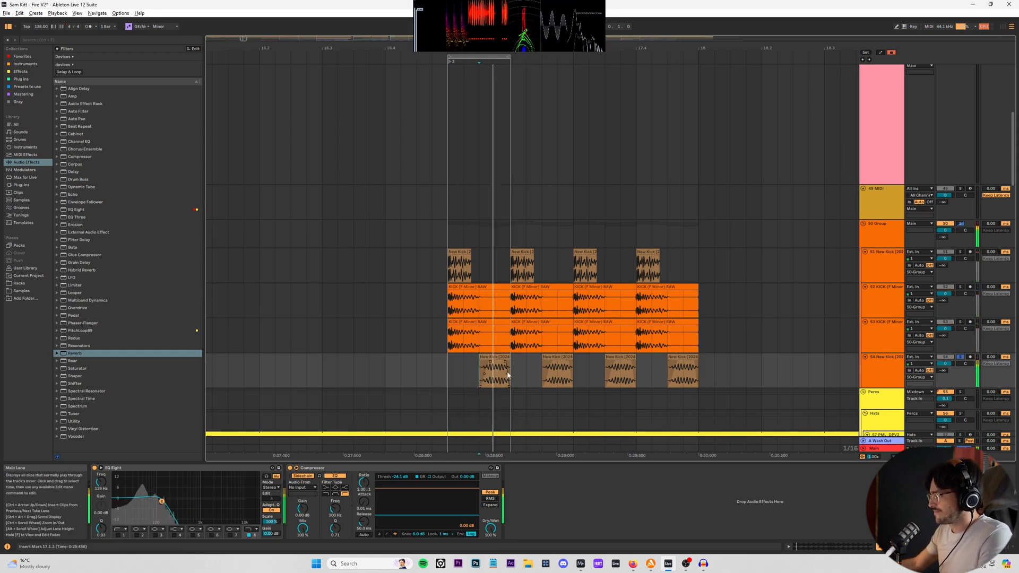
mouse_move(162, 506)
mouse_down()
mouse_move(181, 500)
mouse_move(167, 504)
mouse_up()
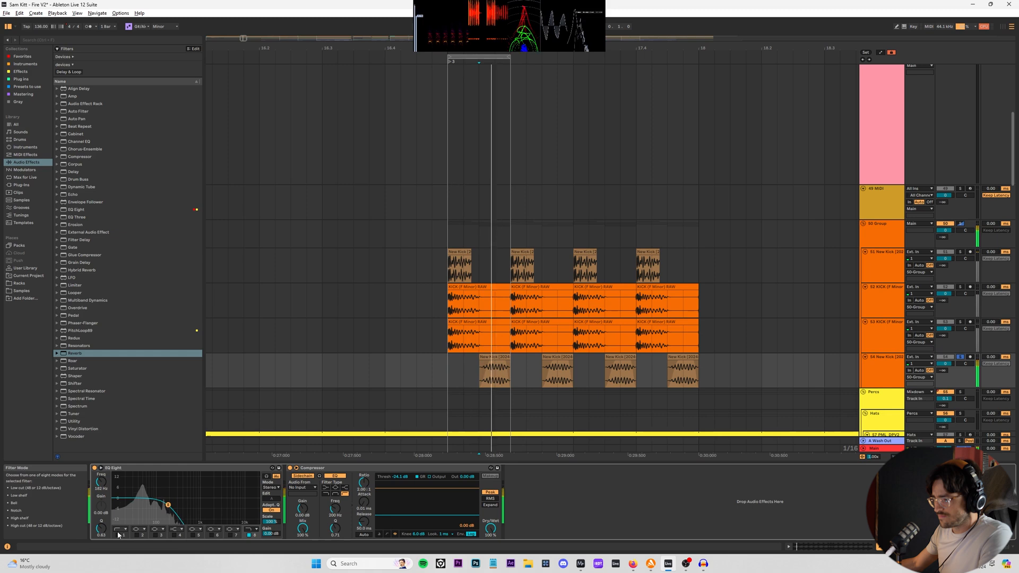
- Expand track 54's EQ Eight display and enable band 5 as a narrow boost at about 140 Hz
click(101, 468)
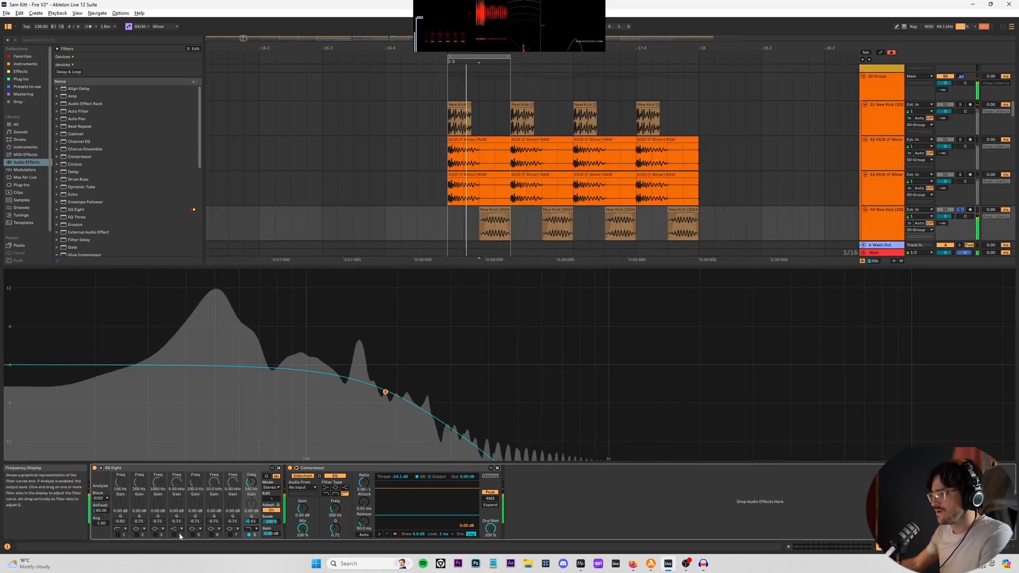
click(193, 534)
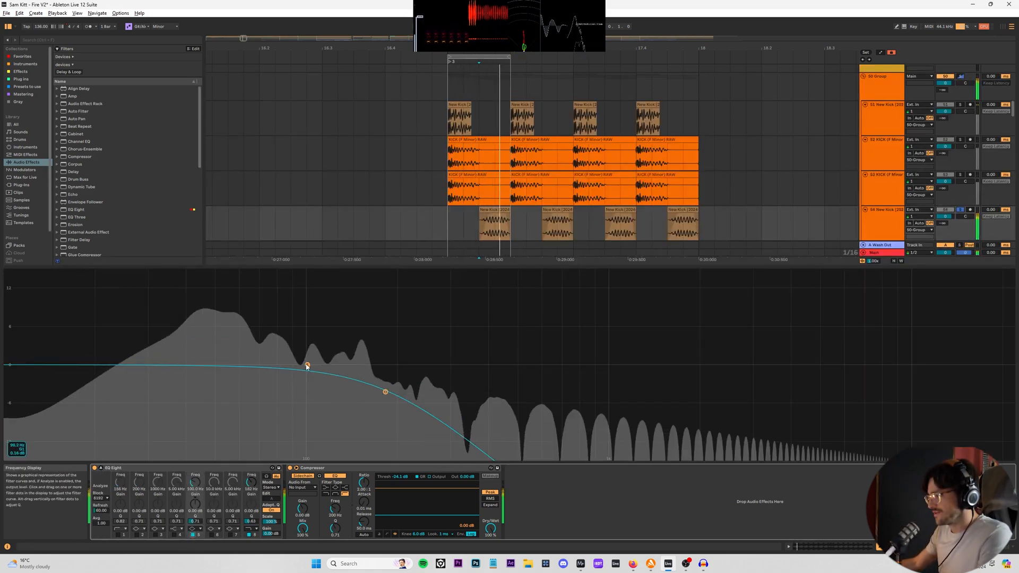
drag(307, 366, 353, 302)
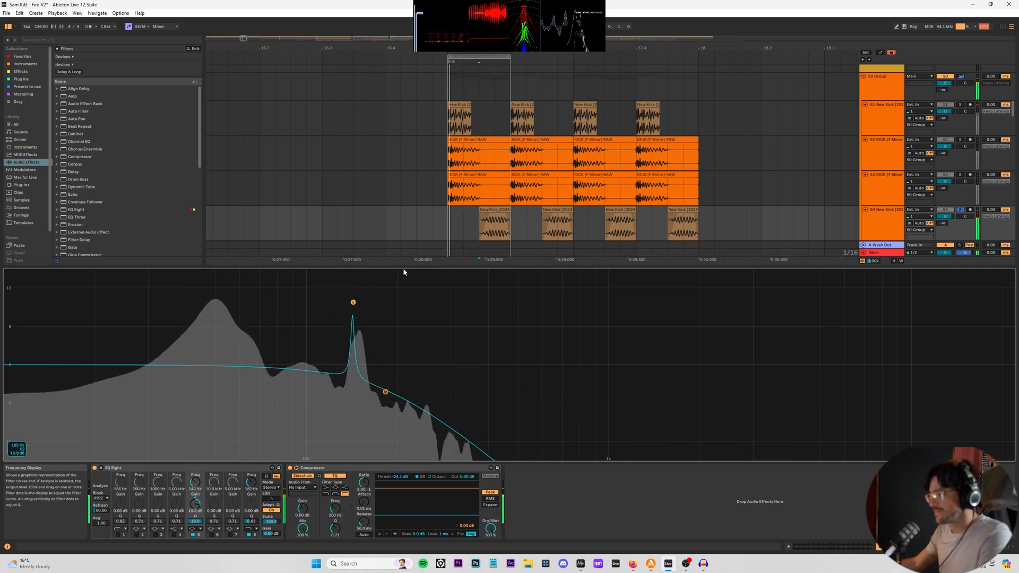
- Add a MIDI track below track 54 and insert an empty MIDI clip from 17.1.1 to 17.2.1
click(463, 222)
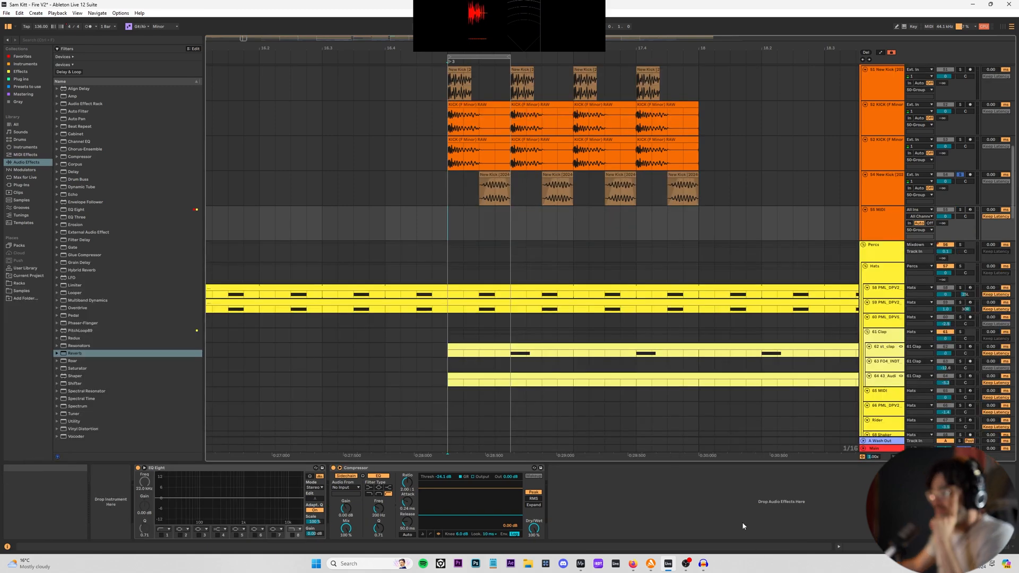
drag(448, 211, 498, 213)
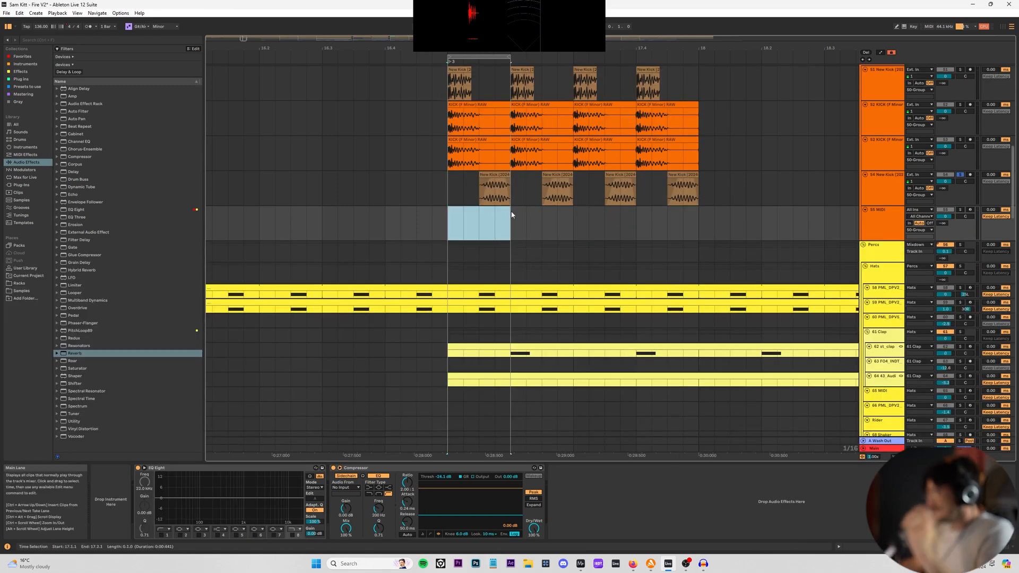
key(ctrl+shift+m)
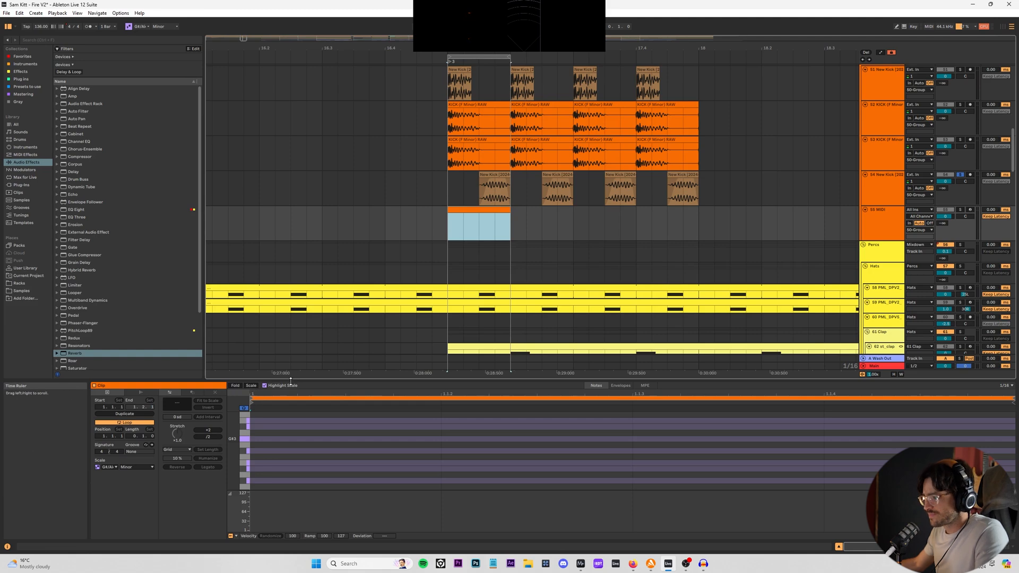
- Enlarge the note editor, draw a G#1 note at the clip start and raise it five semitones to C#2
drag(290, 381, 289, 157)
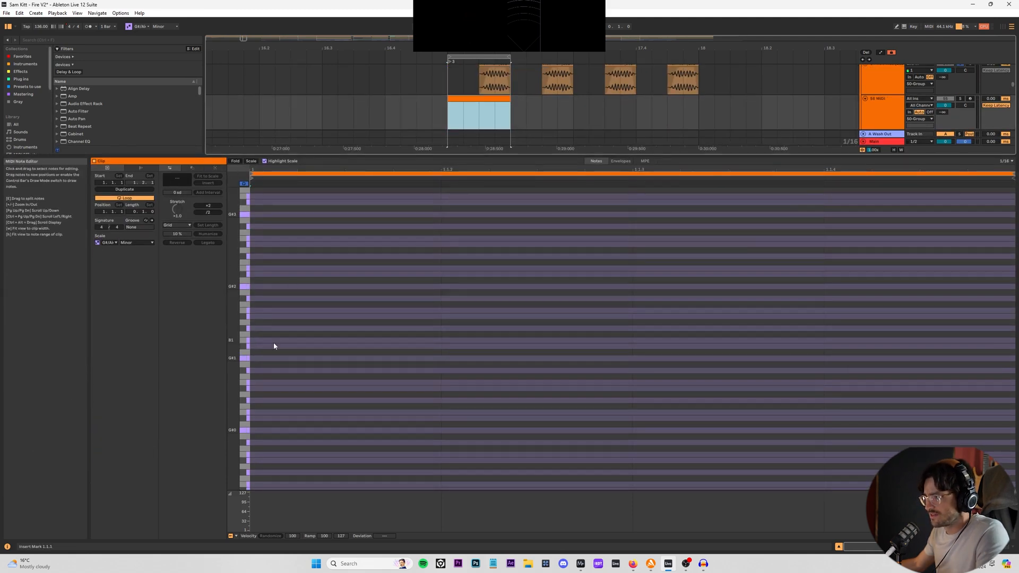
double_click(266, 358)
key(Up)
key(Up)
key(Up)
key(Up)
key(Up)
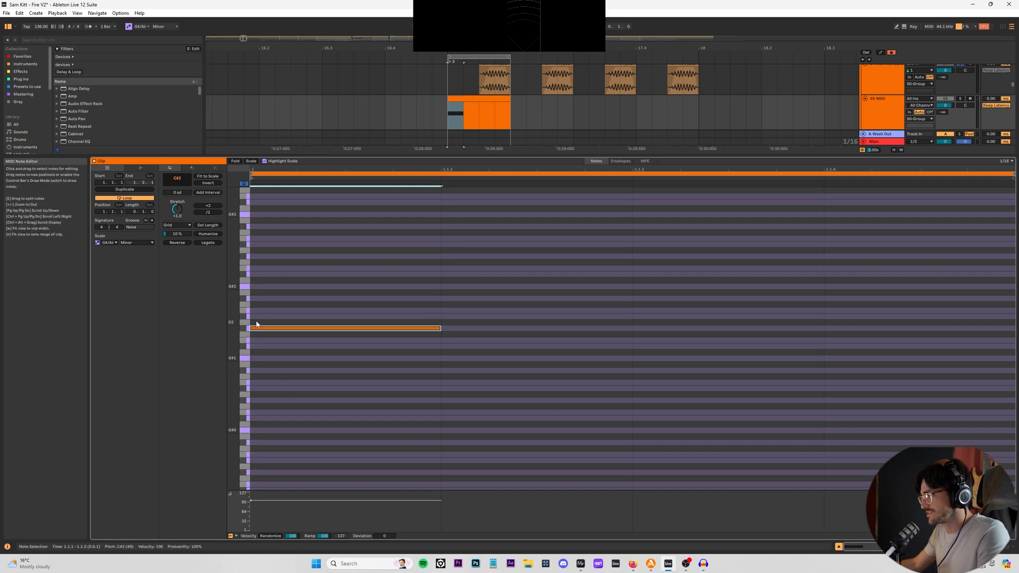
- Lower the note in the clip and step it back up five semitones to C2
drag(265, 333, 266, 365)
key(Up)
key(Up)
key(Up)
key(Up)
key(Up)
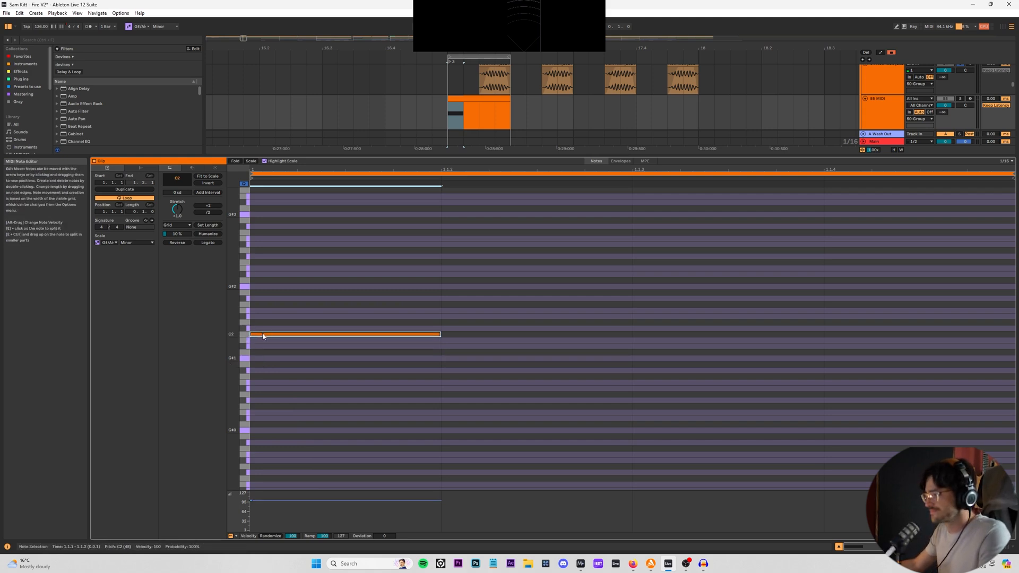
- Move the note up once more, delete it from the clip, and close the clip editor
mouse_move(261, 337)
mouse_down()
mouse_move(264, 357)
mouse_move(268, 323)
mouse_up()
key(Delete)
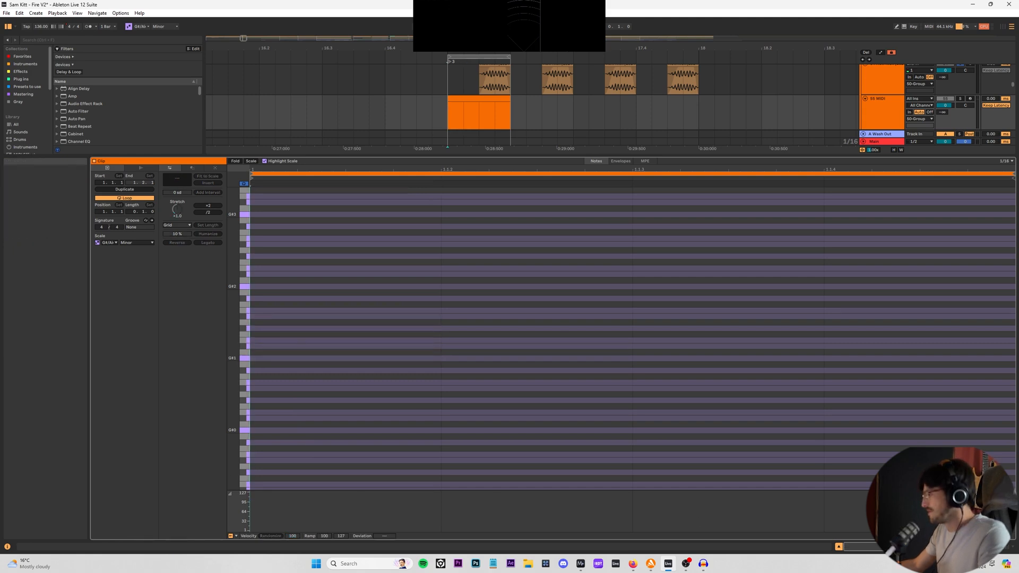
click(838, 546)
scroll(454, 130, up, 4)
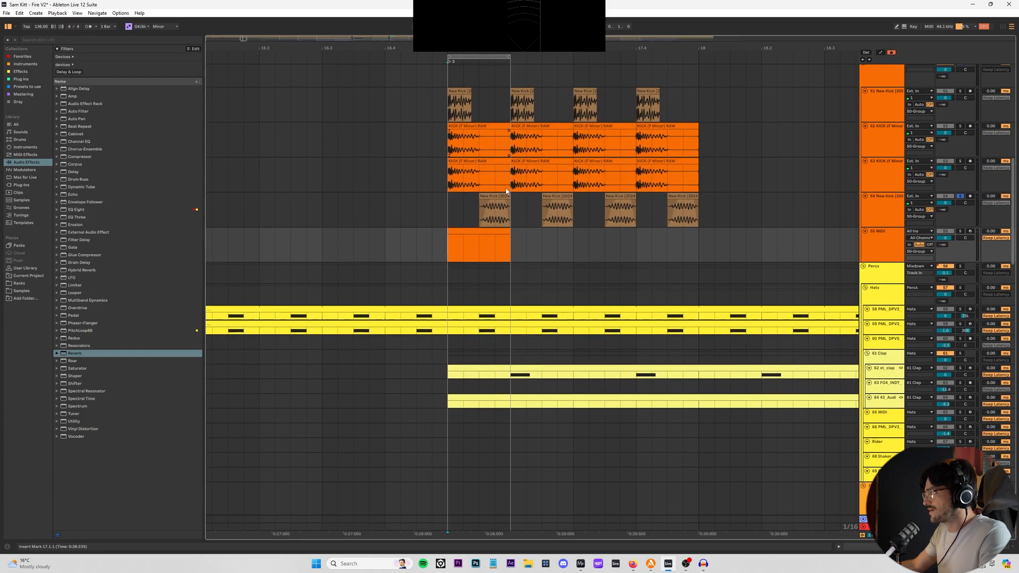
- Solo track 54 with its first clip selected and shift the narrow EQ Eight boost down to about 138 Hz
click(499, 196)
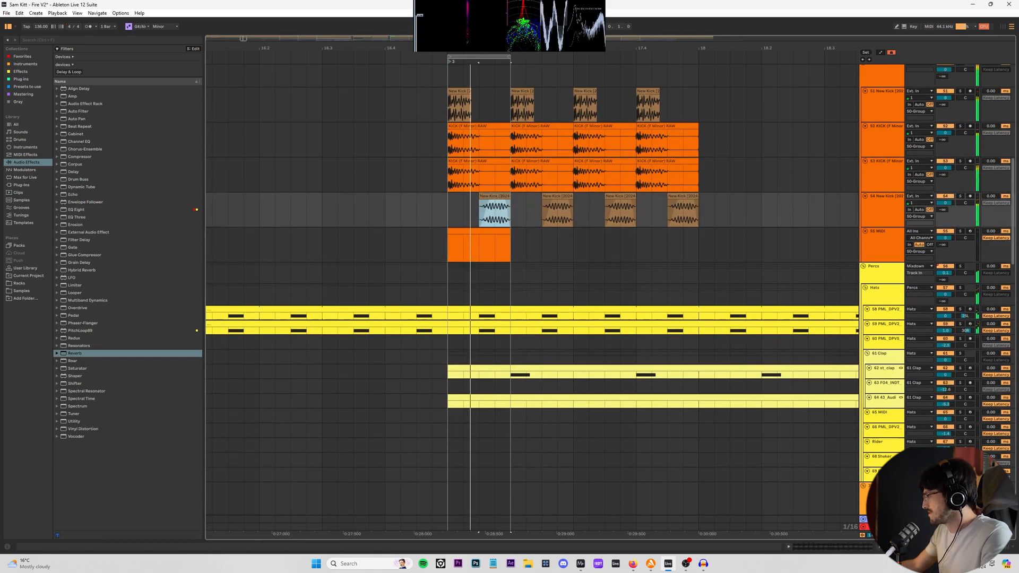
click(904, 546)
key(s)
drag(354, 304, 348, 303)
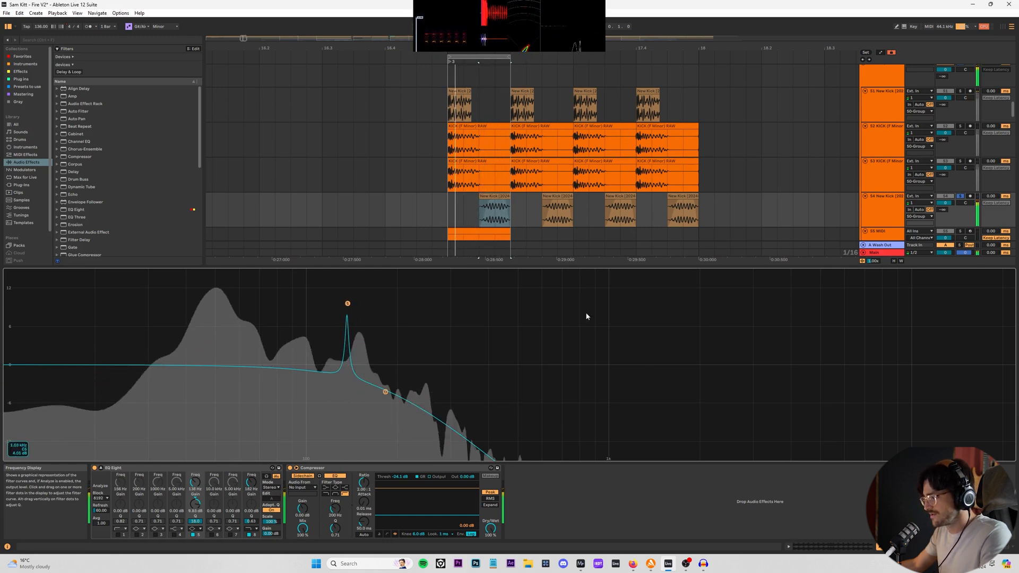
- Duplicate track 54's first beat, from 17.1.1 to 17.2.1, three times across the rest of the bar
key(shift+Tab)
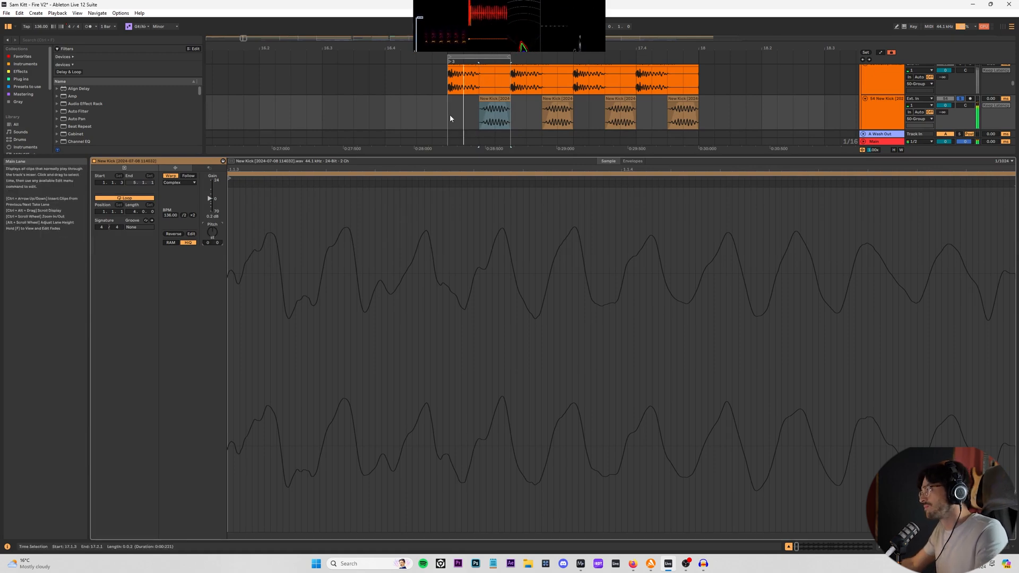
drag(450, 114, 511, 105)
key(Right)
key(Right)
key(Right)
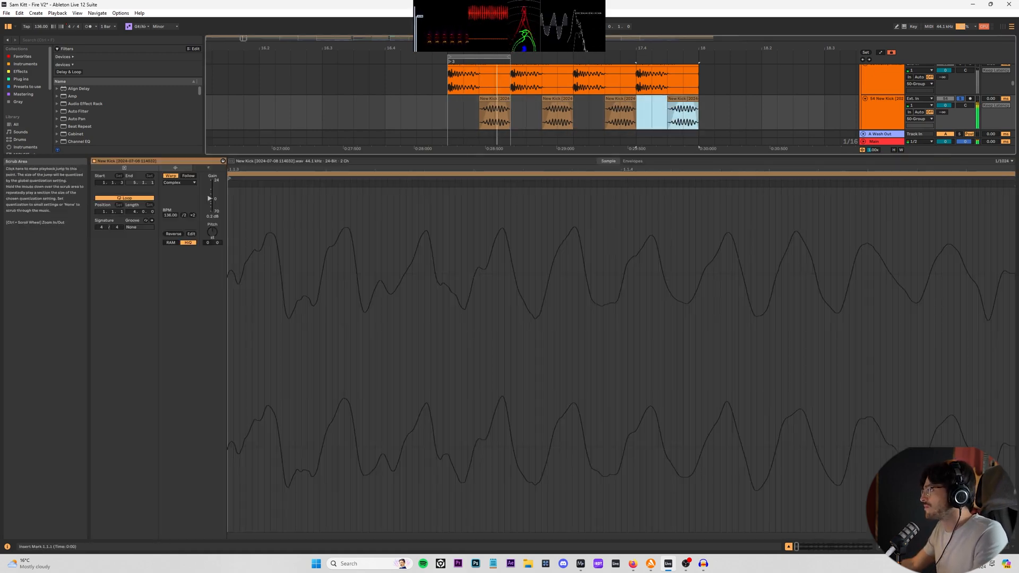
- In track 54's EQ Eight, replace the band 5 boost with a band 1 low cut near 67 Hz and move the high cut to about 190 Hz
key(shift+Tab)
scroll(614, 148, up, 1)
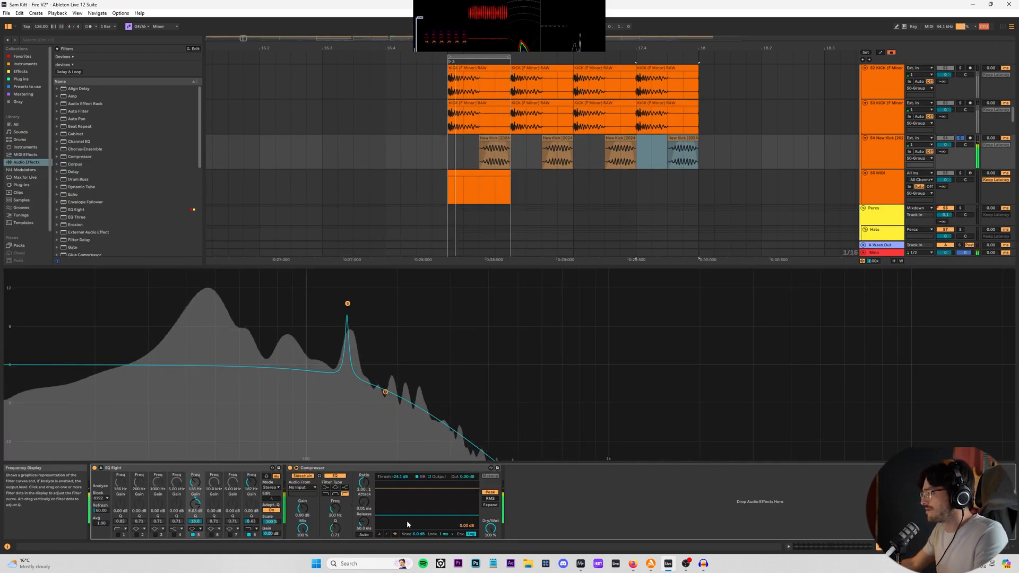
click(193, 534)
scroll(282, 240, up, 1)
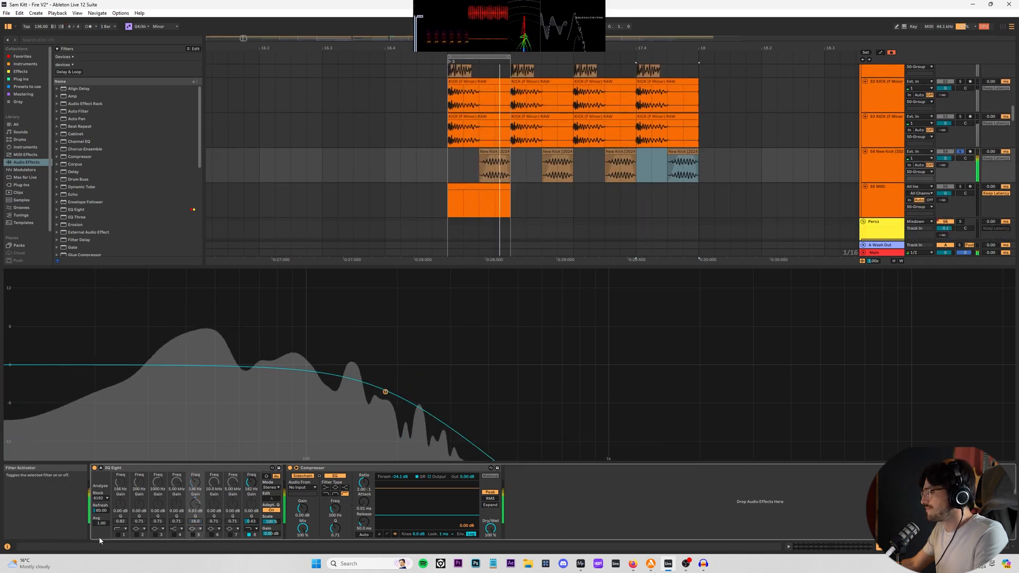
click(118, 535)
drag(365, 382, 389, 375)
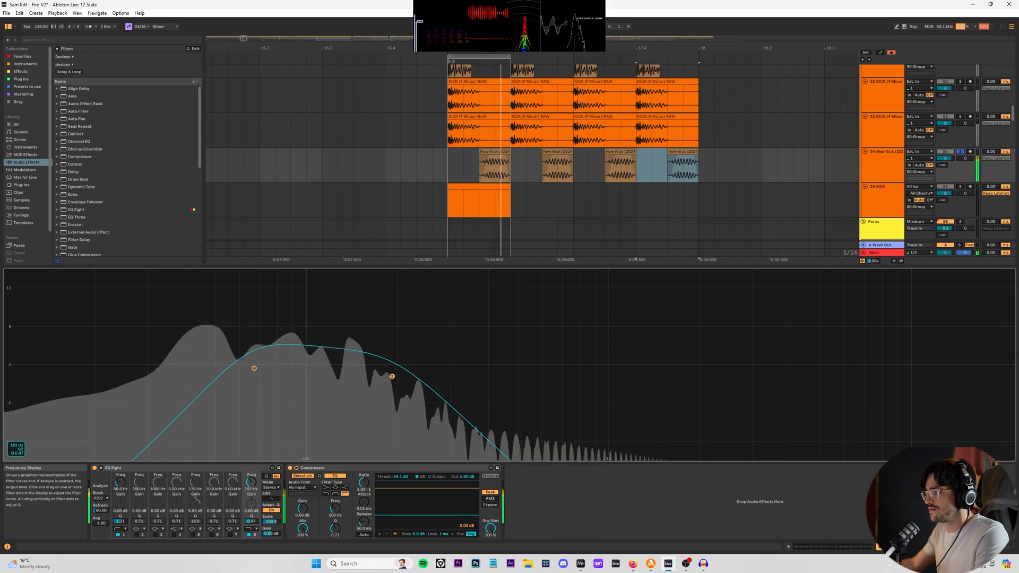
- Solo kick track 53 together with track 54
scroll(905, 157, up, 1)
click(957, 125)
ctrl+click(960, 129)
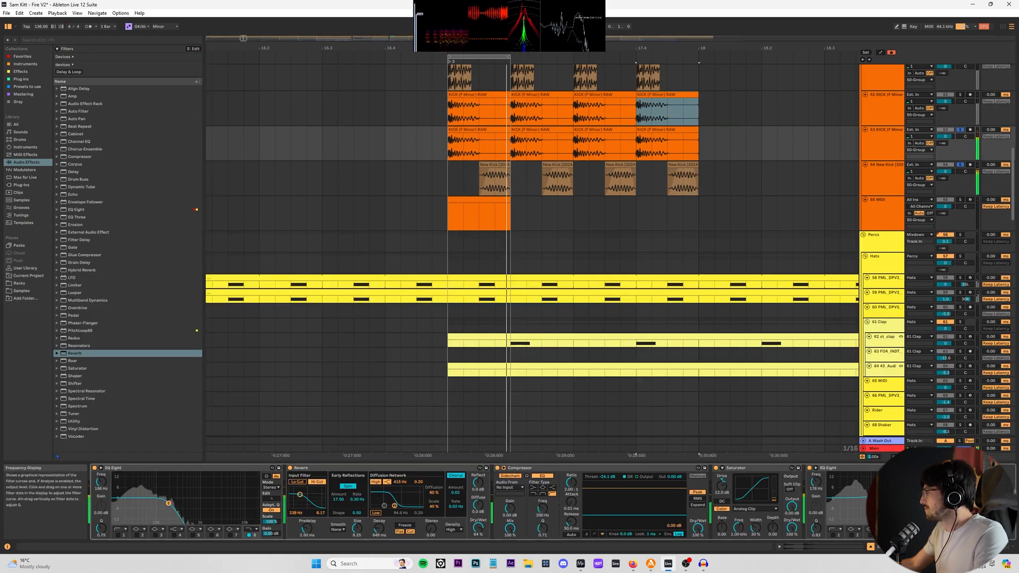
- Add kick track 52 to the soloed layers and raise its EQ Eight high cut to about 240 Hz
scroll(961, 150, up, 2)
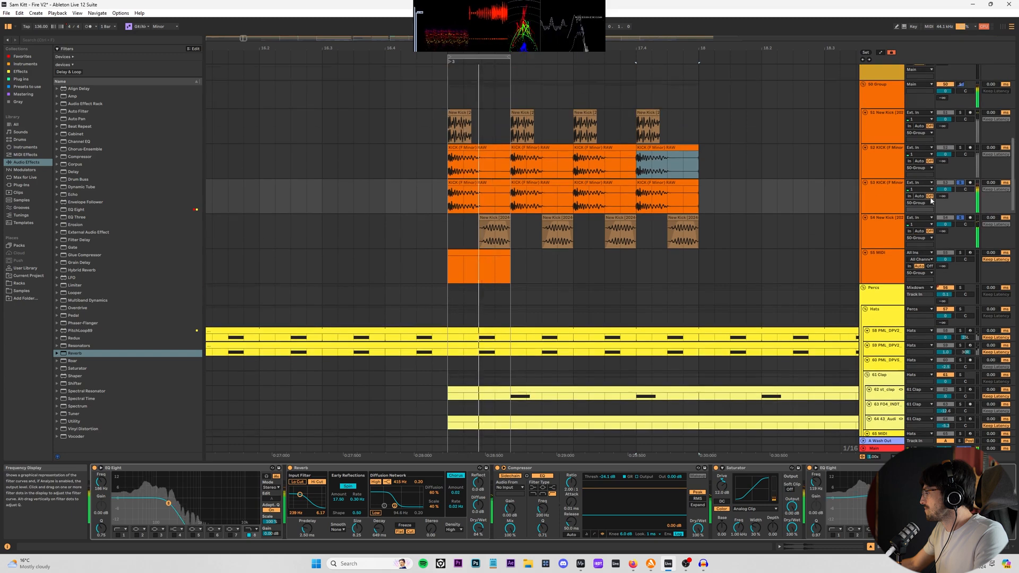
ctrl+click(960, 148)
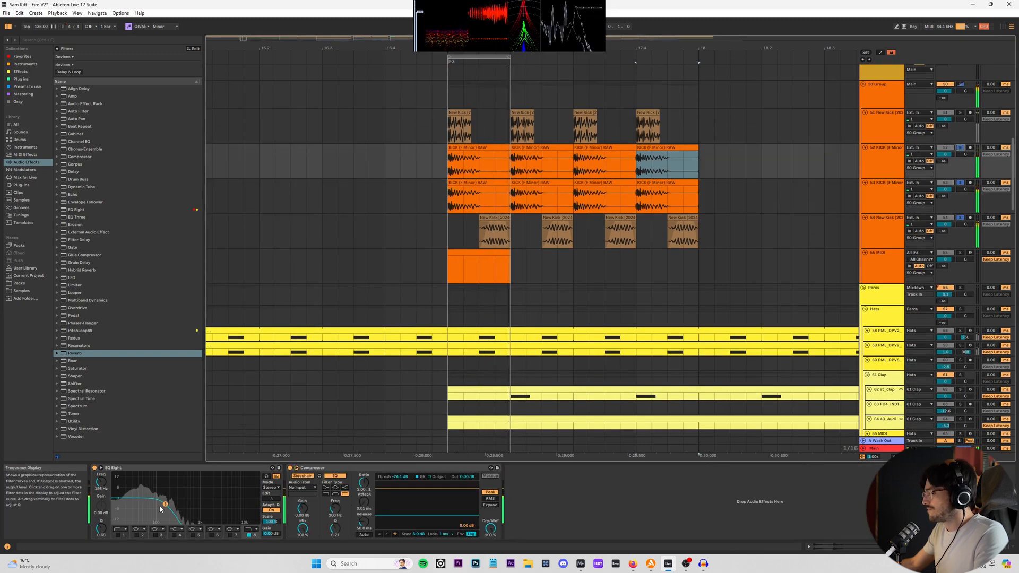
drag(165, 504, 183, 503)
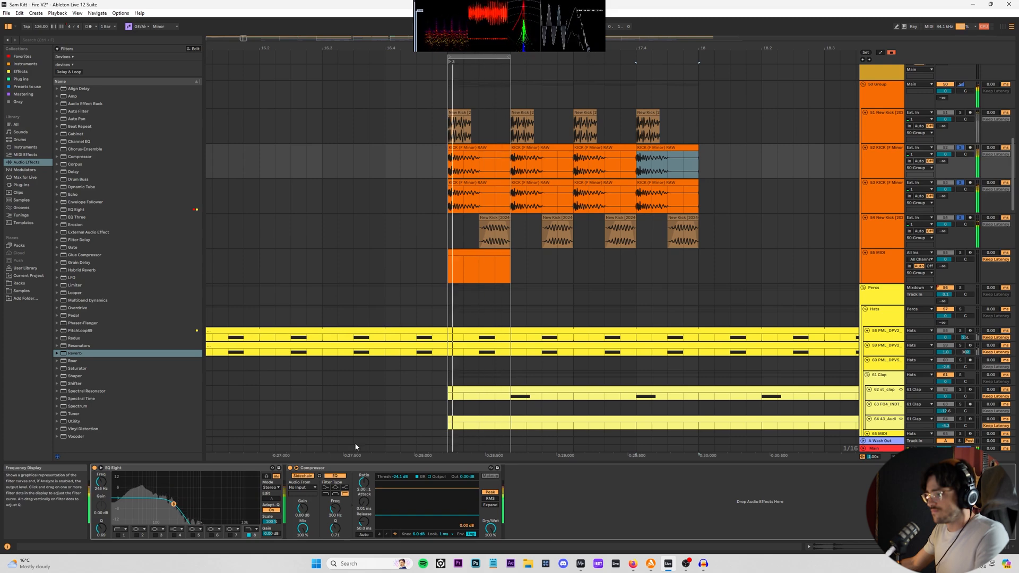
- Add track 51 to the soloed layers, then select the 50-Group track and solo the whole group
ctrl+click(959, 112)
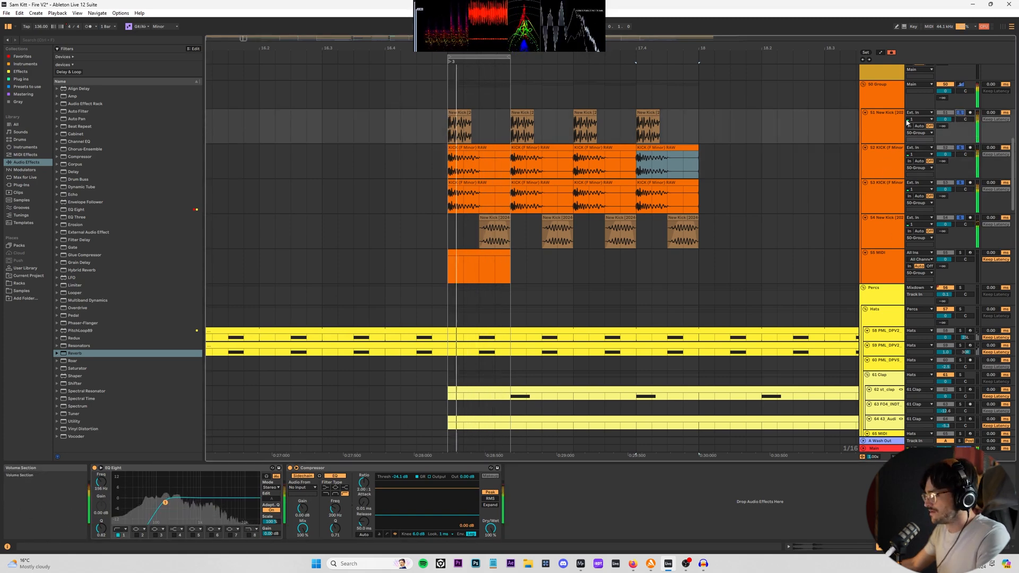
click(884, 120)
click(880, 97)
key(s)
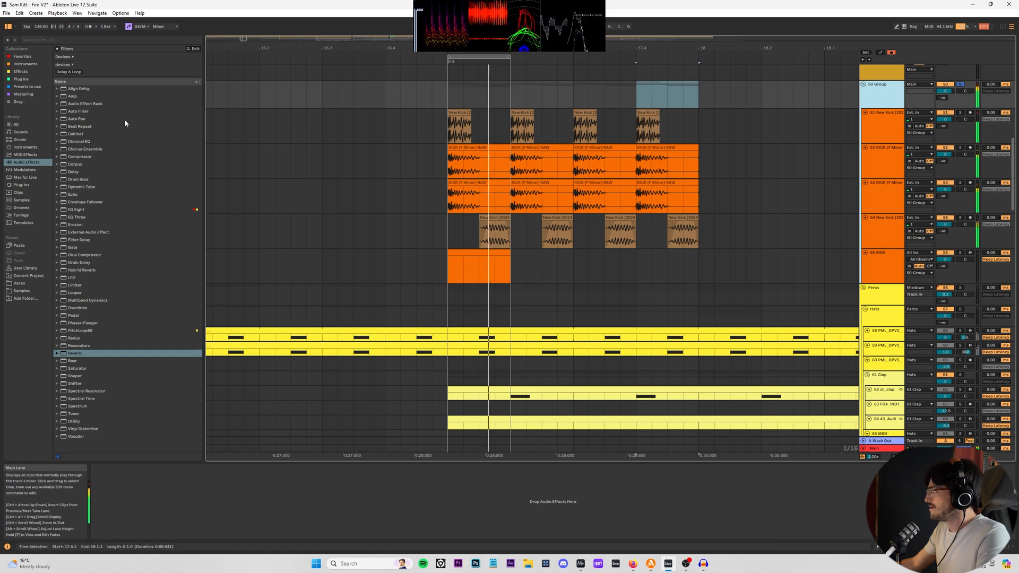
- Load occularScope from the Mastering collection onto the 50-Group, move its window clear of the browser and restart playback from 17.1.1
click(26, 87)
click(24, 94)
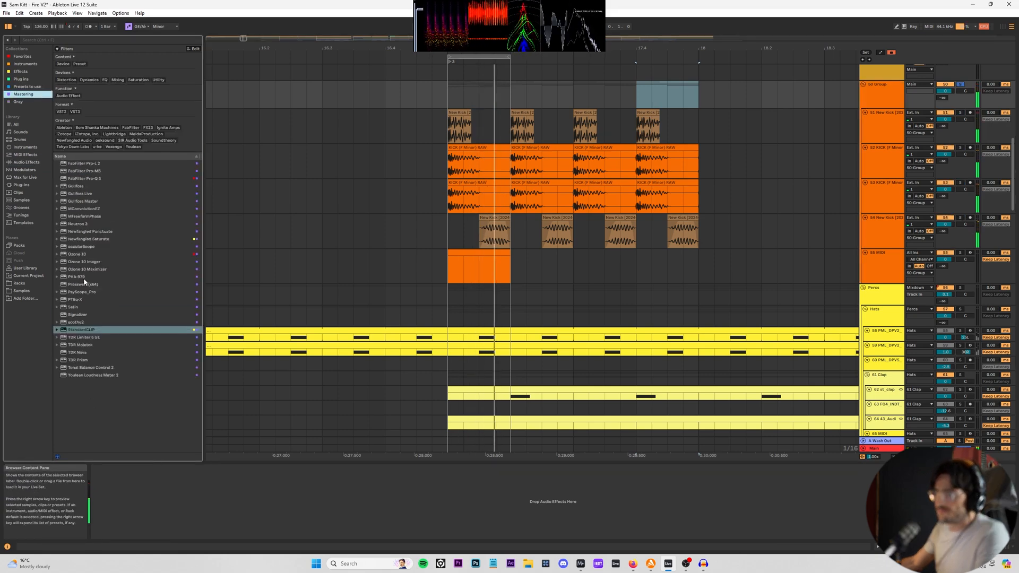
click(86, 248)
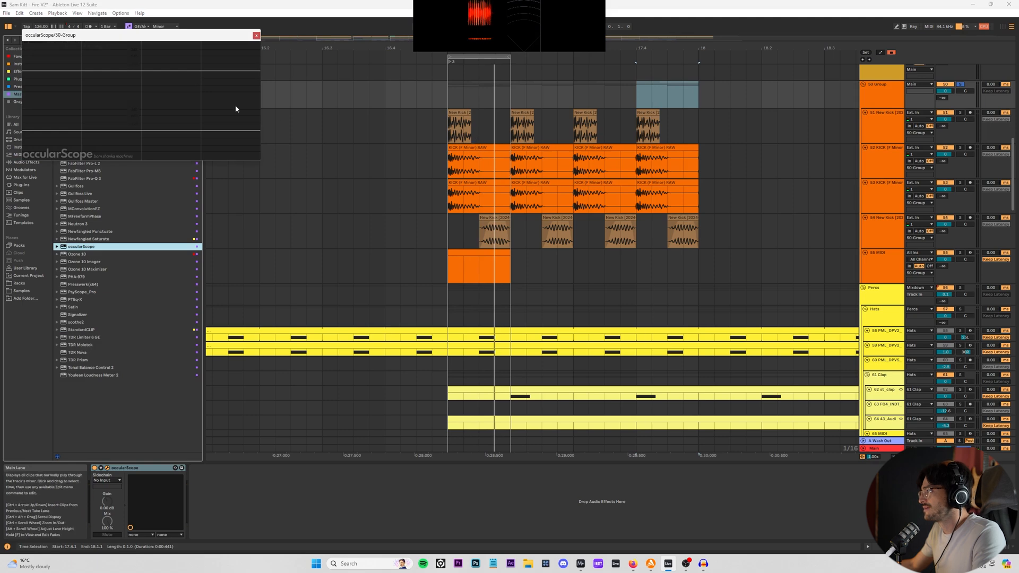
drag(161, 36, 287, 179)
key(space)
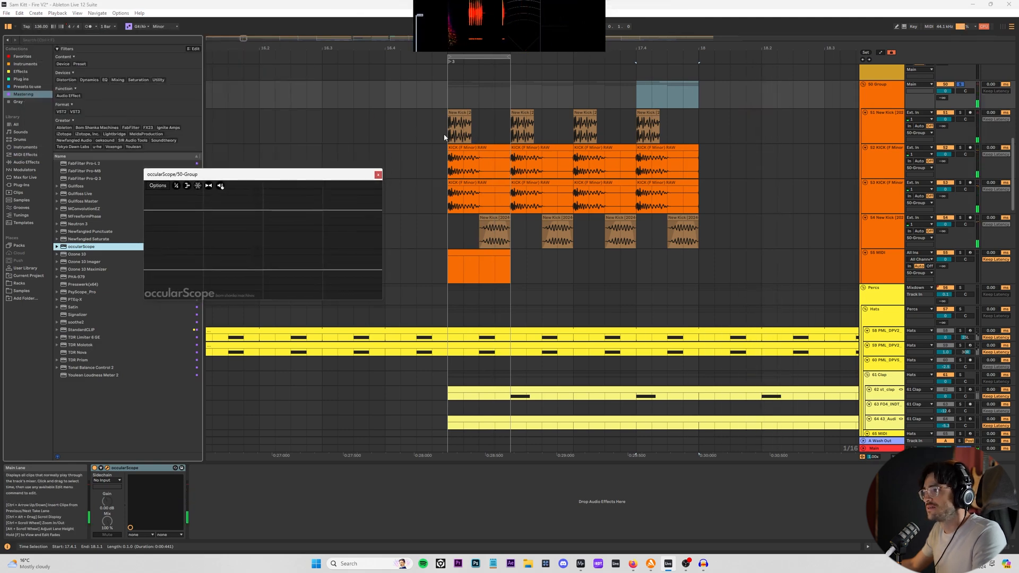
click(449, 136)
key(space)
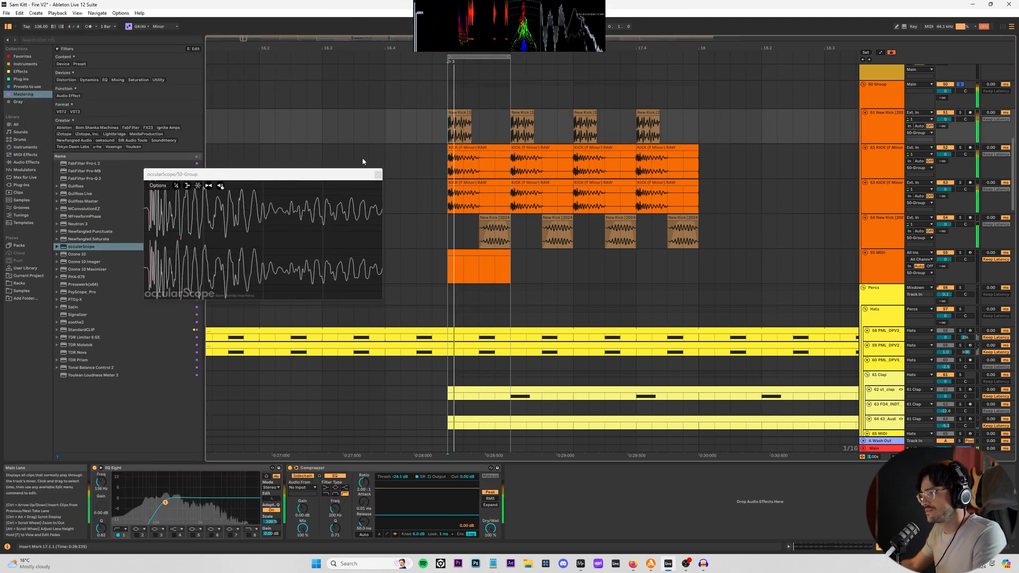
- Insert Satin on the 50-Group ahead of occularScope, expand its Service section and close the plug-in window
scroll(960, 147, up, 1)
click(893, 122)
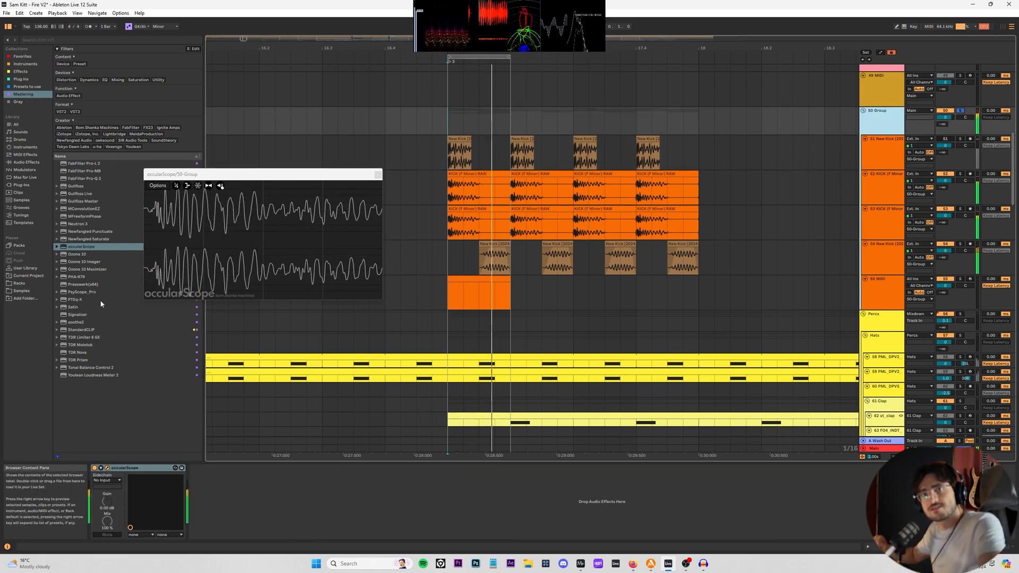
click(74, 308)
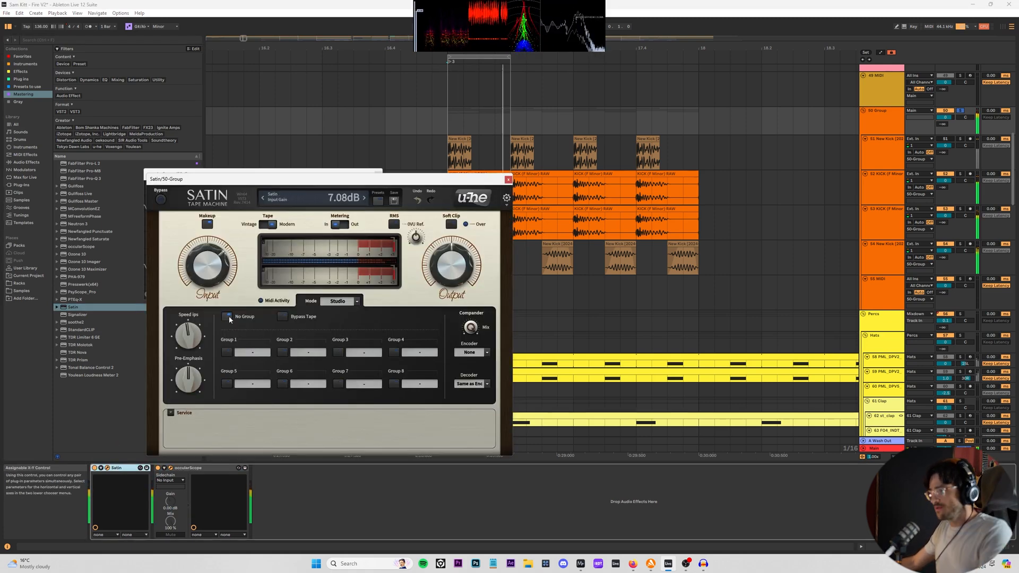
click(170, 412)
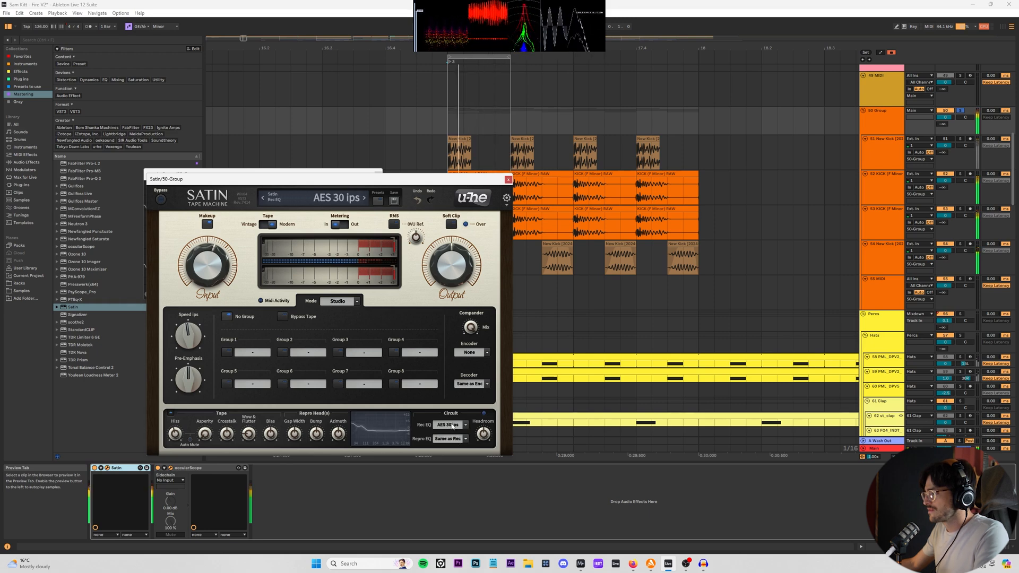
click(508, 180)
- Reposition the occularScope window above the kick clips and solo only track 53
scroll(359, 345, up, 3)
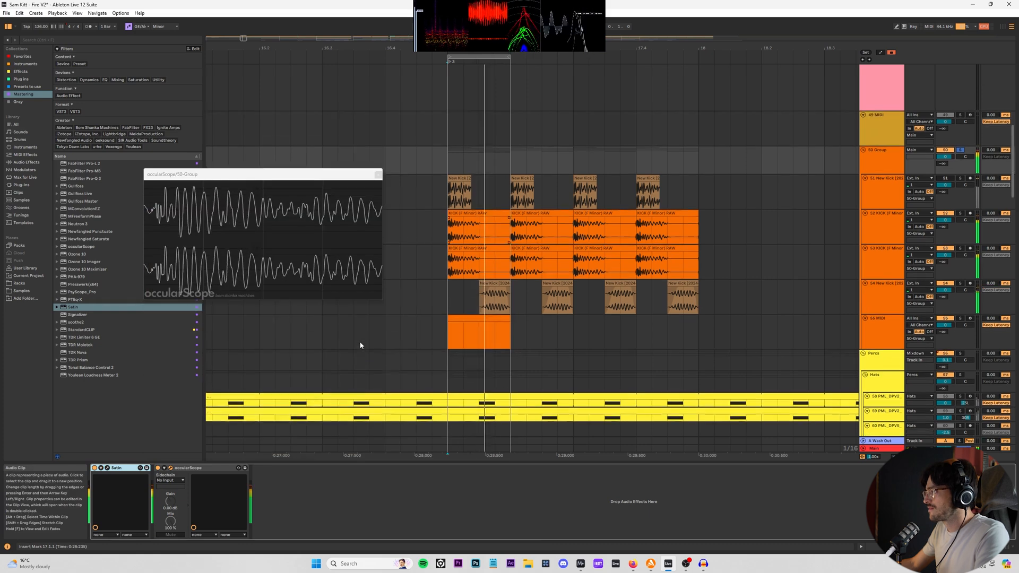
drag(257, 175, 296, 120)
scroll(428, 265, up, 4)
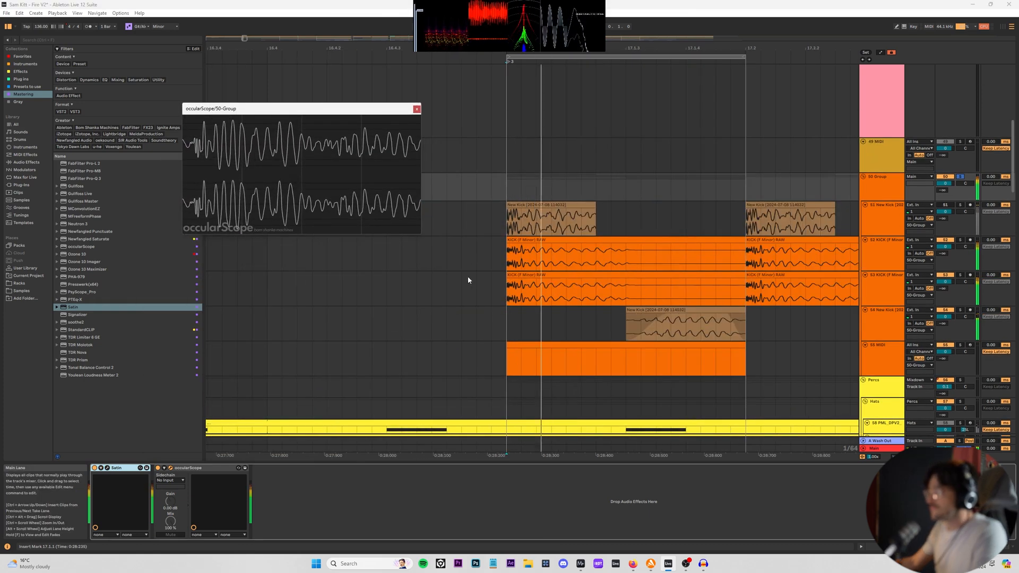
click(522, 292)
key(s)
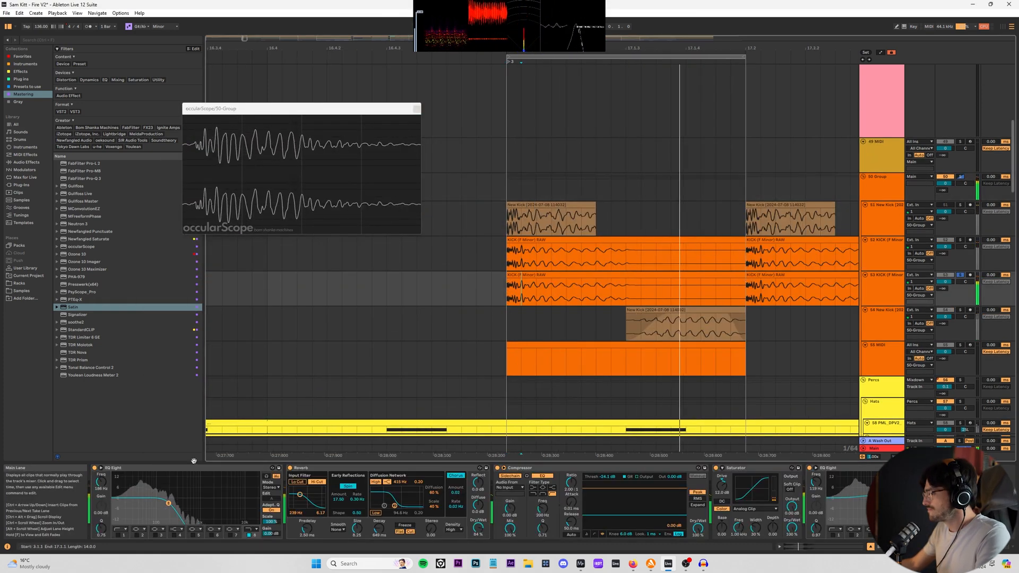
- Retune track 53's chain: Medium Curve in Saturator, a lowered band in the last EQ Eight and a longer Reverb decay
click(754, 509)
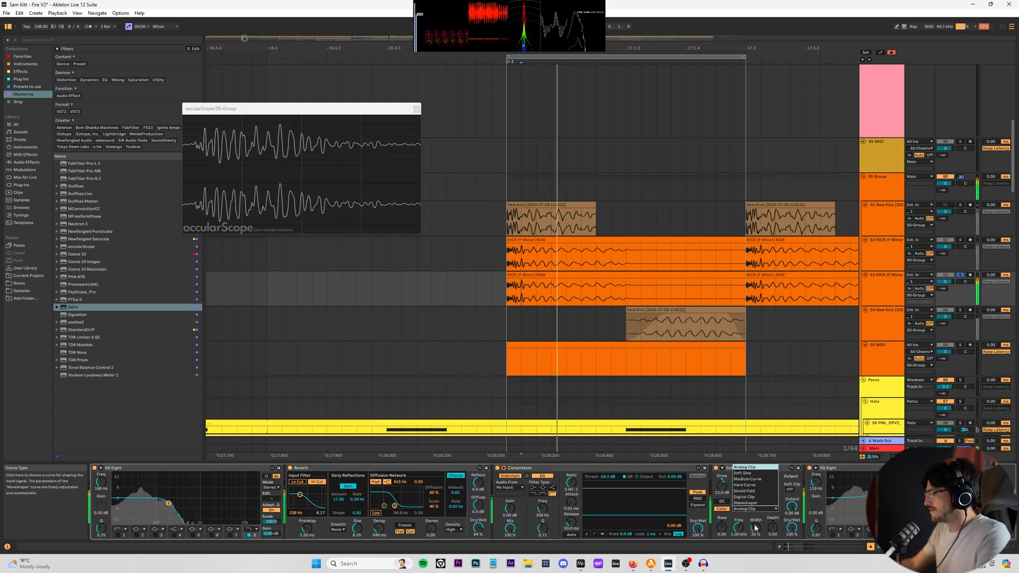
click(752, 483)
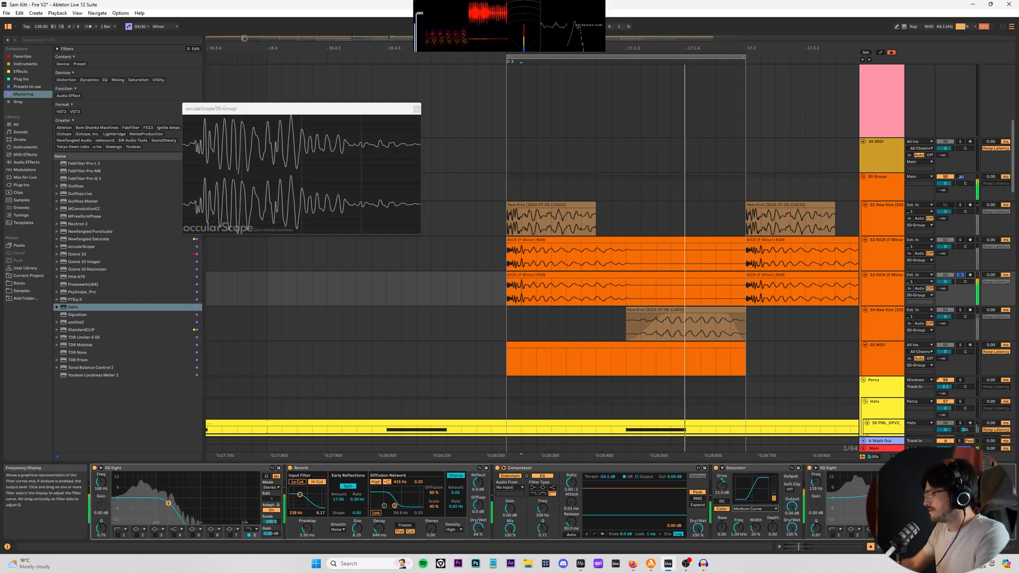
mouse_move(873, 498)
mouse_down()
mouse_move(882, 503)
mouse_move(870, 505)
mouse_up()
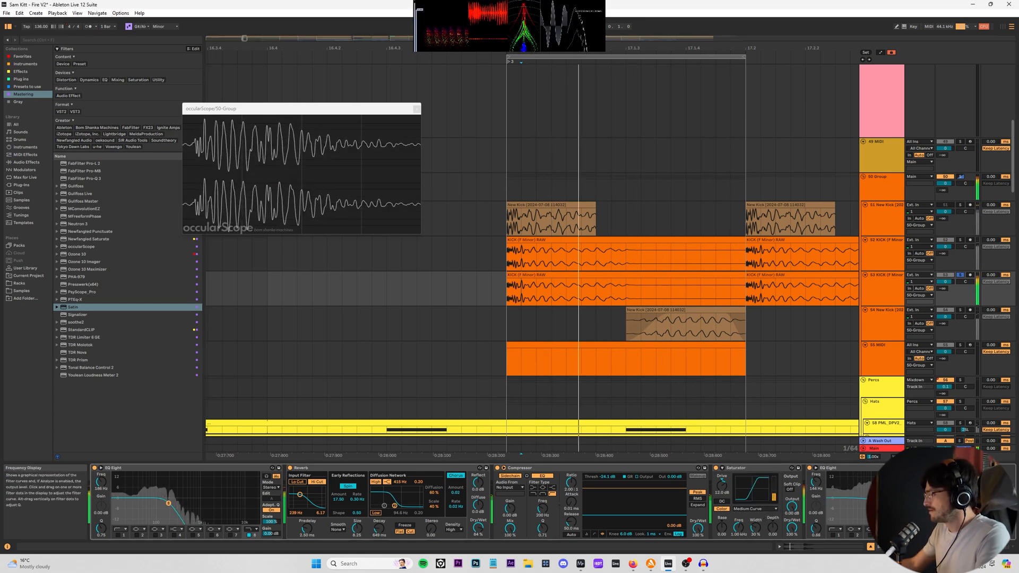
drag(378, 529, 379, 516)
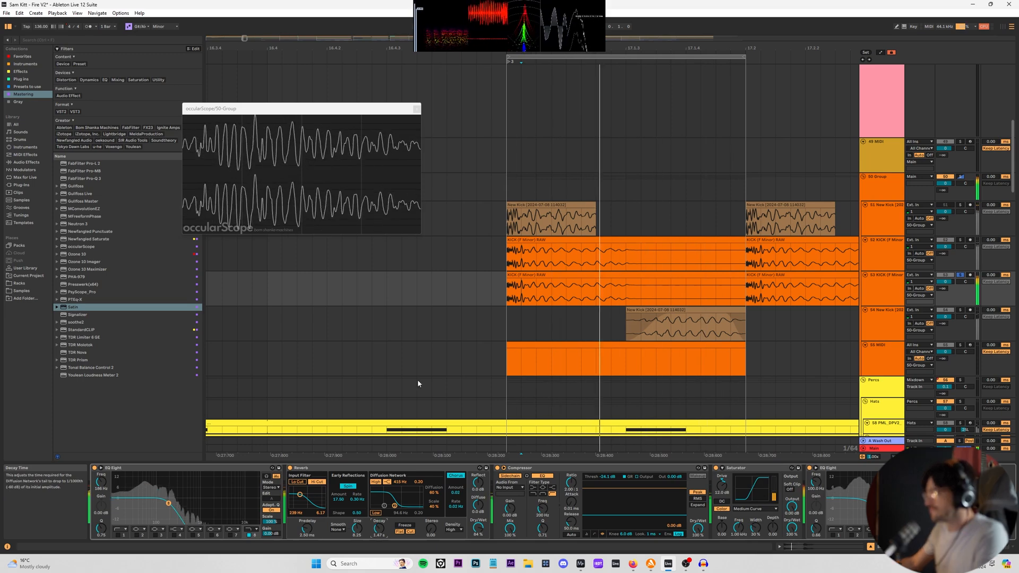
- Solo the 50-Group together with track 51 and shorten track 51's first clip to just over one sixteenth
click(958, 179)
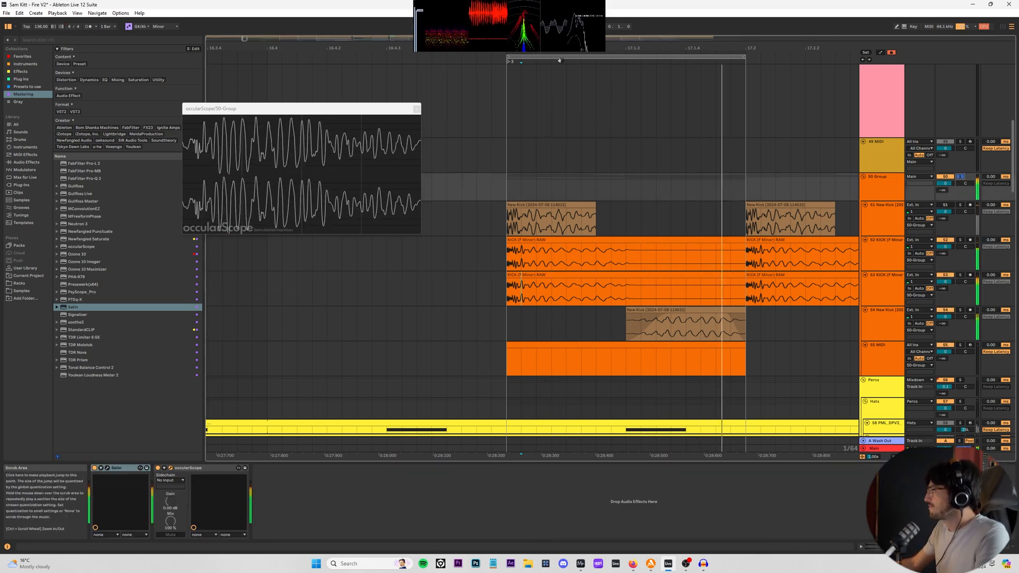
drag(494, 49, 571, 46)
drag(571, 206, 532, 205)
click(960, 205)
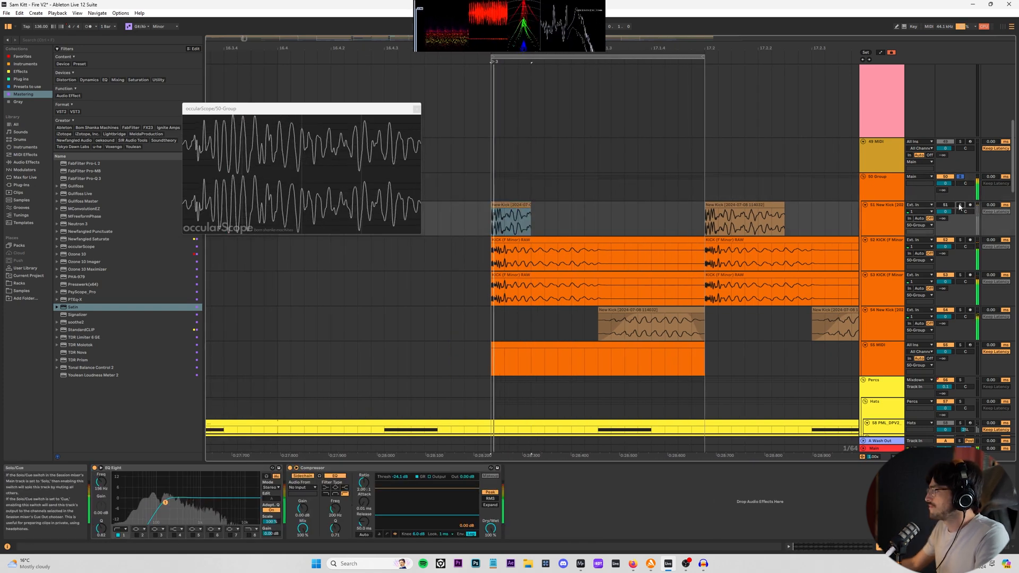
click(960, 177)
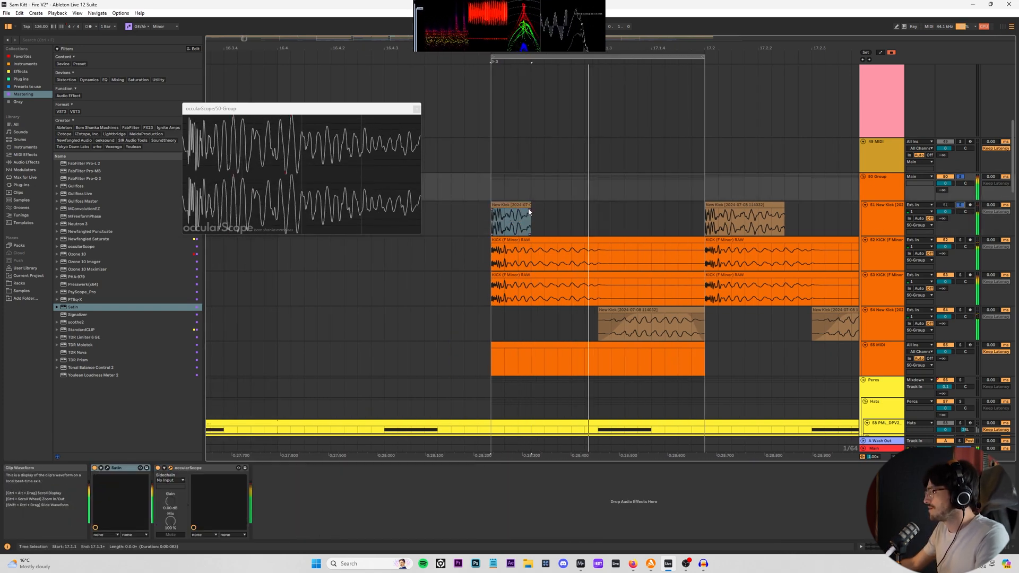
- Extend track 51's first clip so that it ends just past 17.1.3
key(a)
key(a)
drag(529, 210, 610, 200)
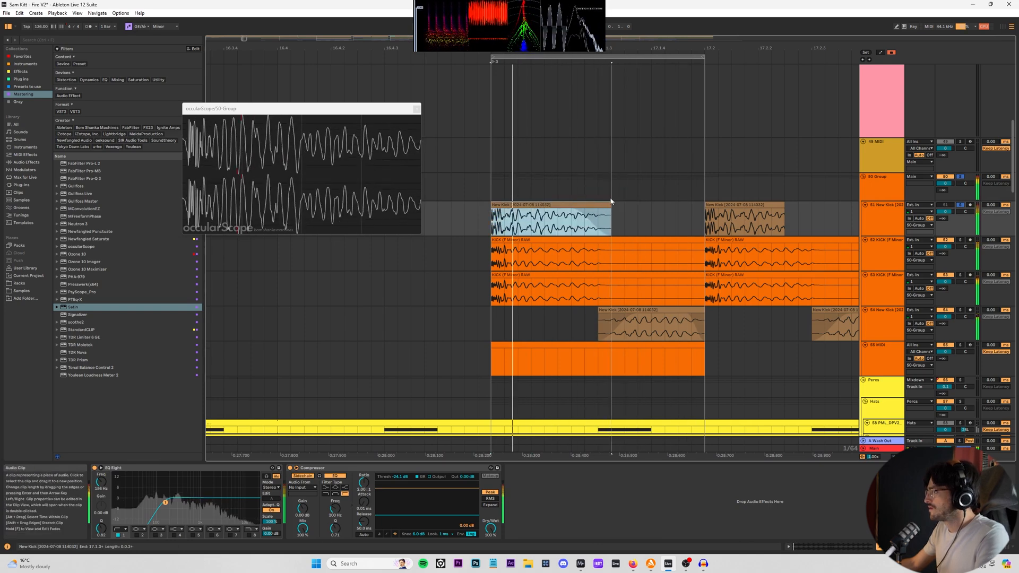
- Solo track 52, select its first clip and leave automation view off
key(a)
click(500, 241)
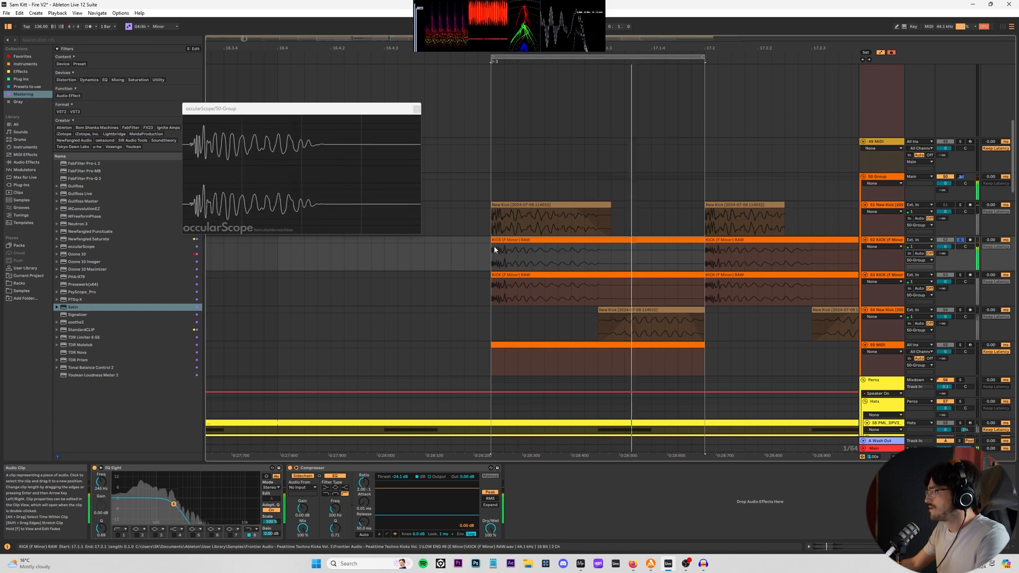
key(a)
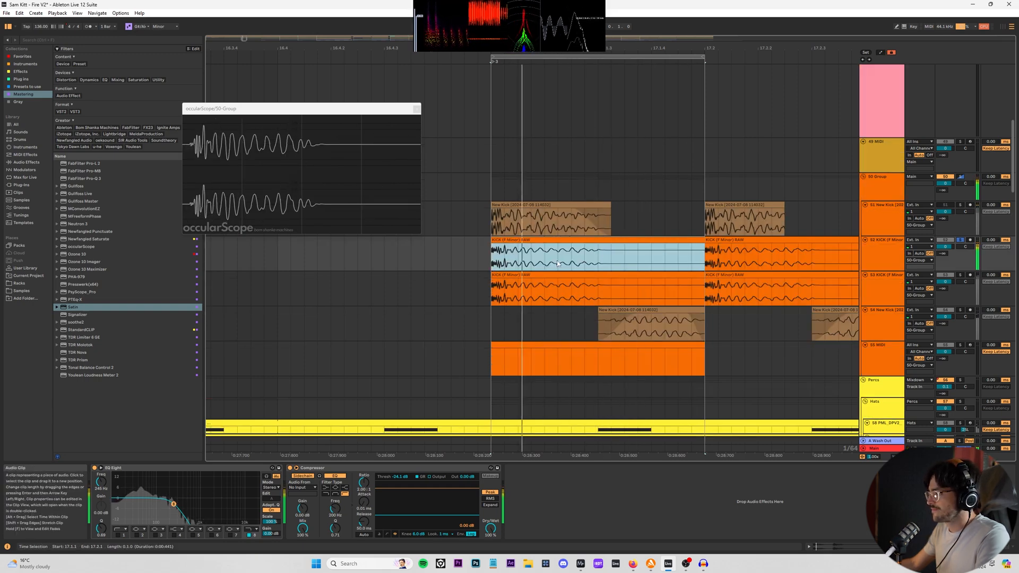
click(598, 258)
- Solo track 53, freeze and flatten it to audio, and enlarge its lane to show the rendered waveform
click(552, 275)
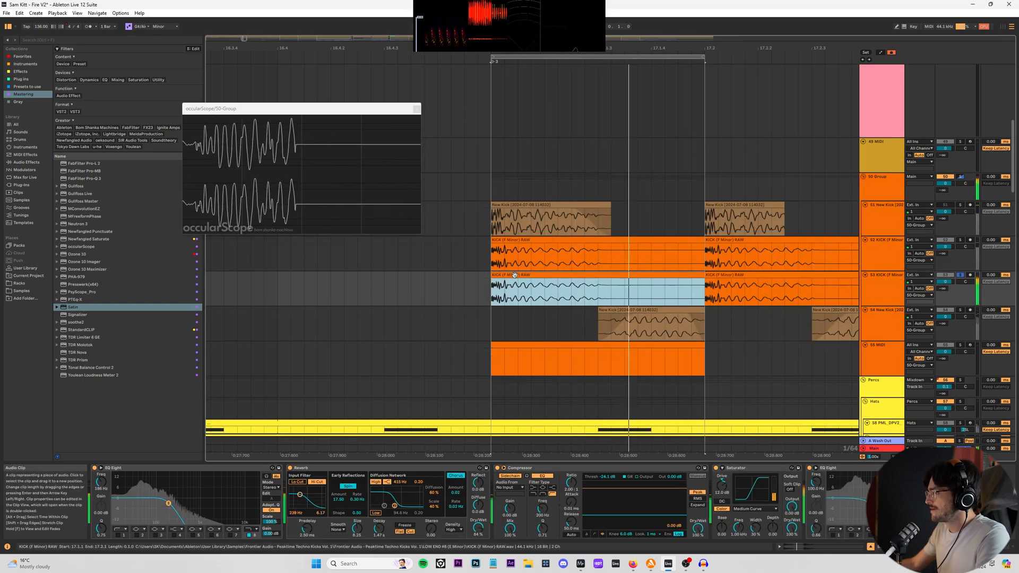
right_click(885, 283)
click(936, 338)
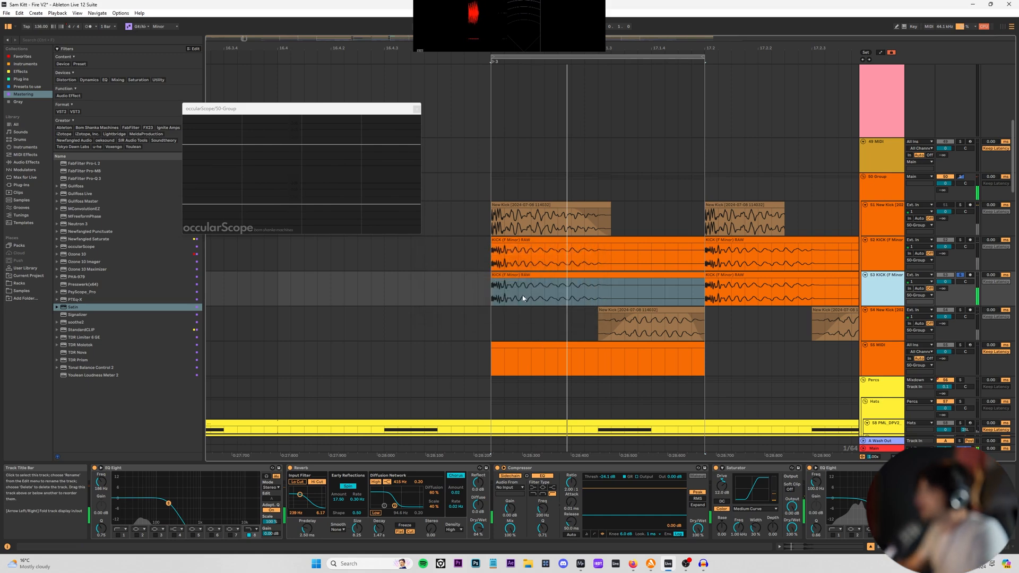
scroll(547, 291, up, 3)
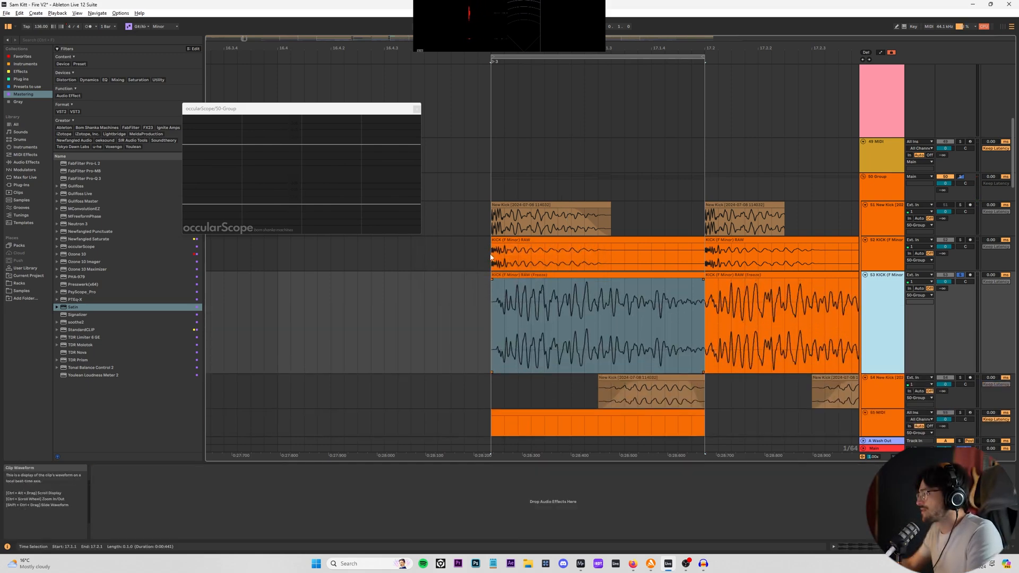
- Delete the flattened clip on track 53 between 17.2.1 and 17.3.1
click(491, 191)
click(704, 300)
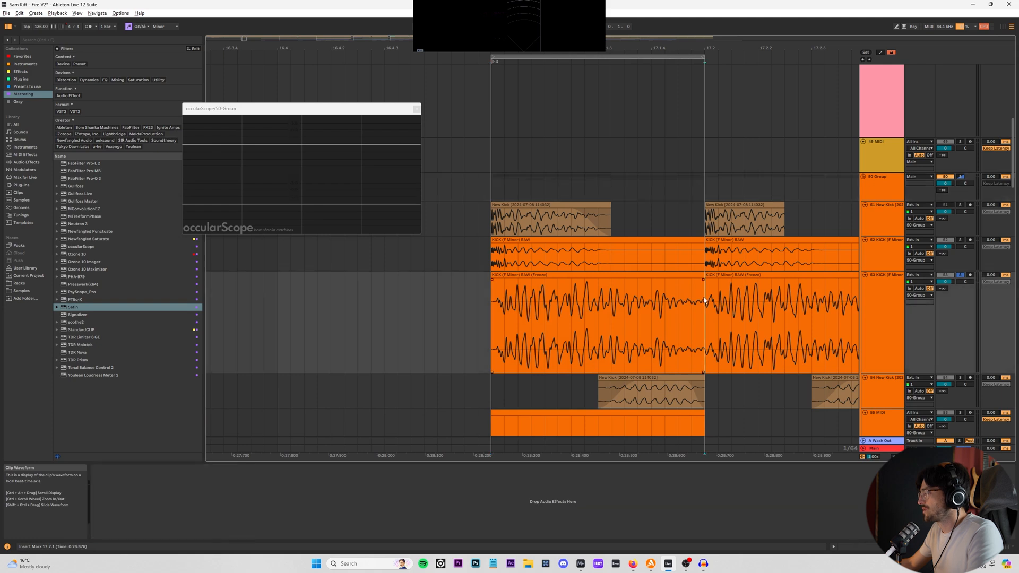
click(723, 275)
key(Delete)
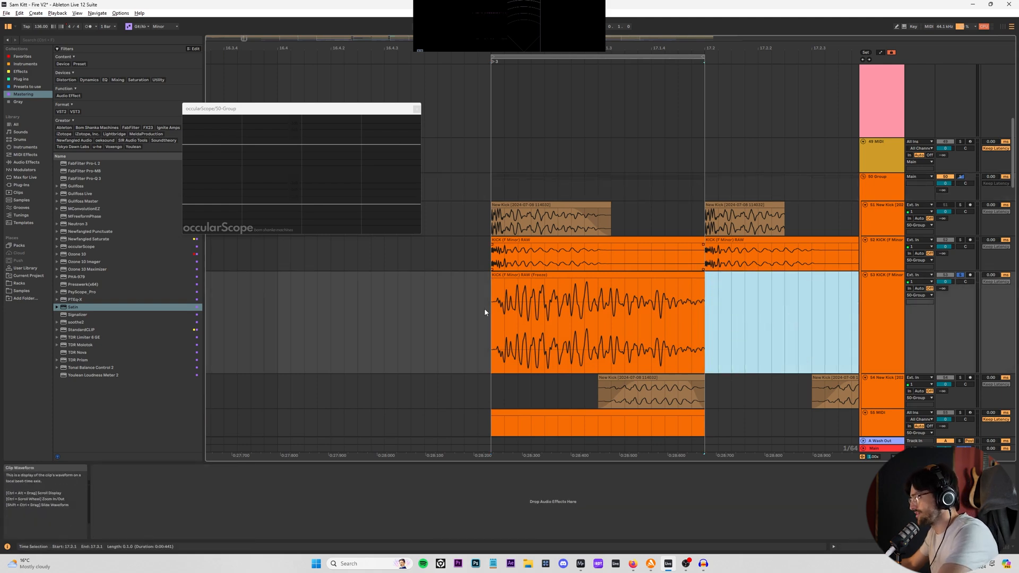
- Select track 53's flattened beat from 17.1.1 to 17.2.1, move the occularScope window higher and play the loop
drag(484, 307, 710, 292)
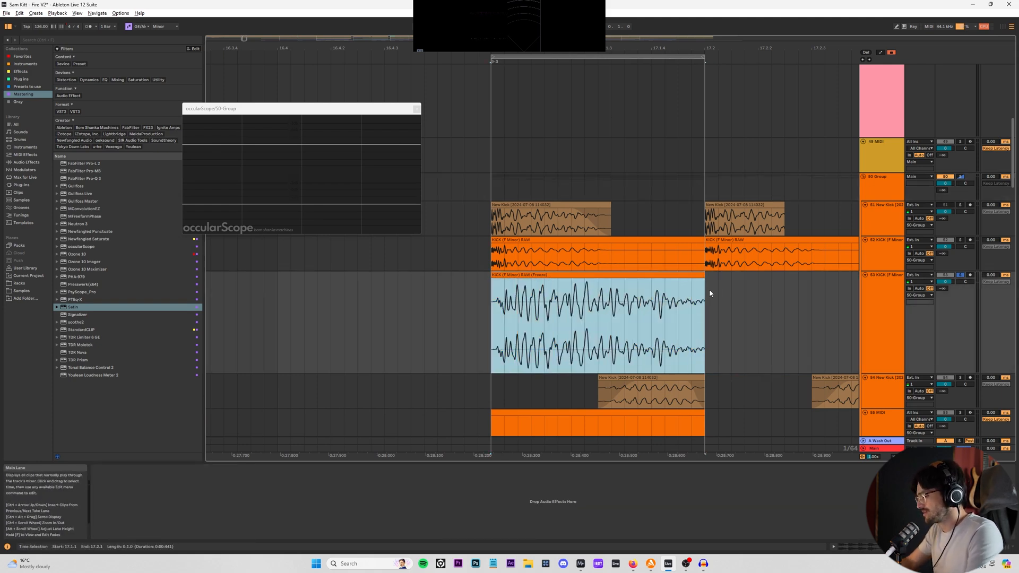
click(280, 109)
drag(340, 84, 335, 83)
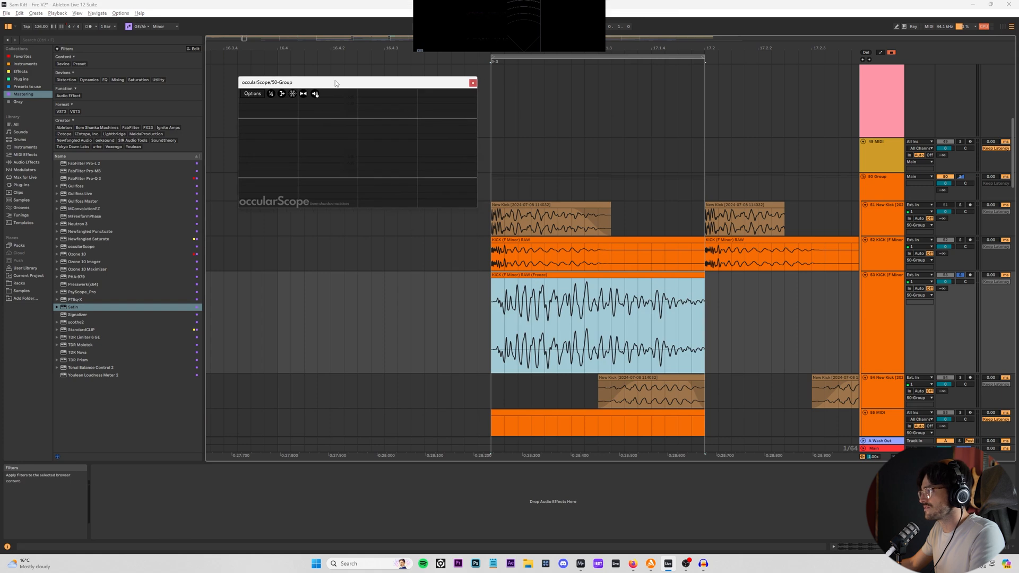
key(space)
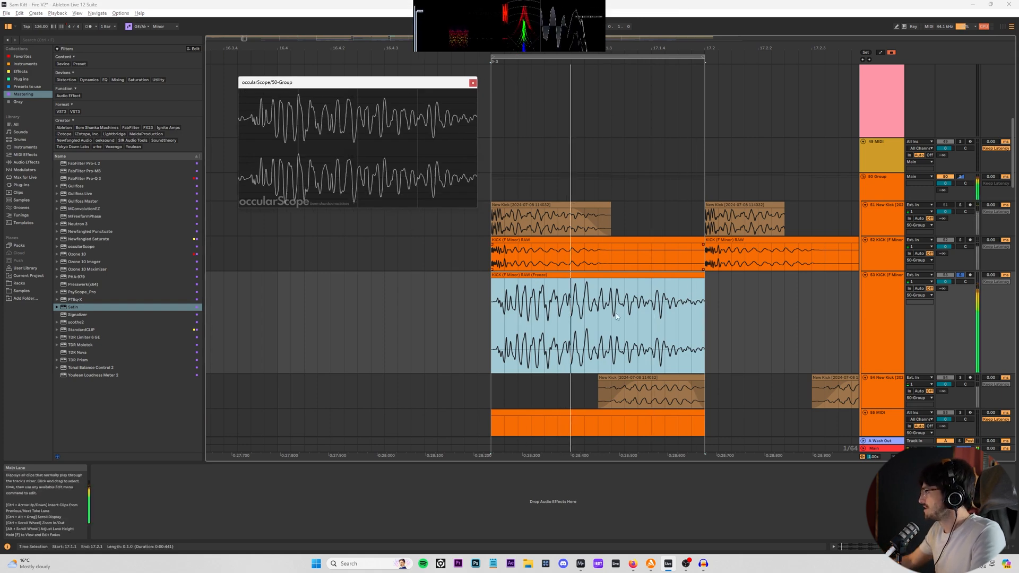
- Solo track 54 alongside track 53 and select its first beat from 17.1.1 to 17.2.1
scroll(732, 248, down, 3)
drag(703, 214, 702, 215)
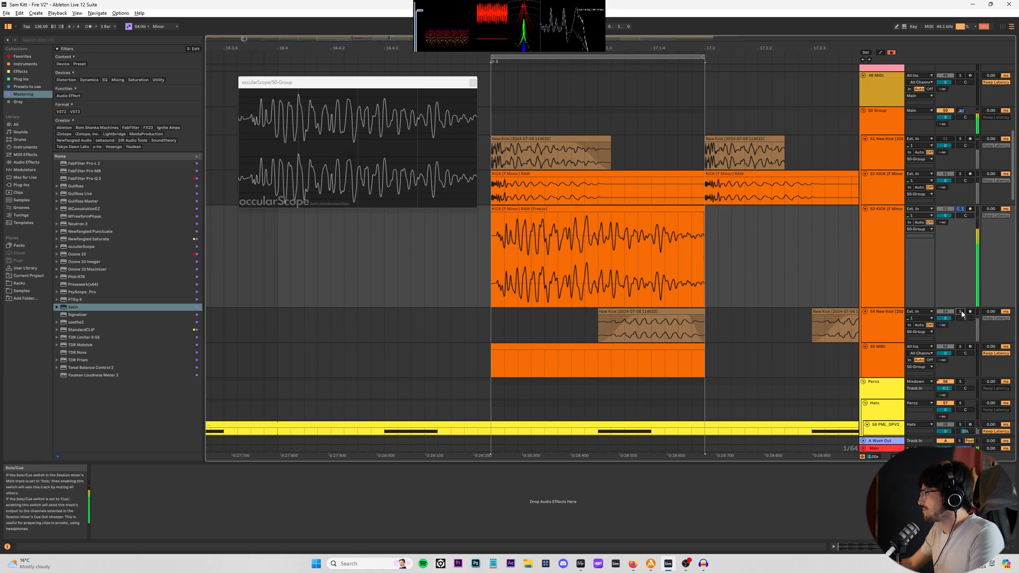
click(495, 334)
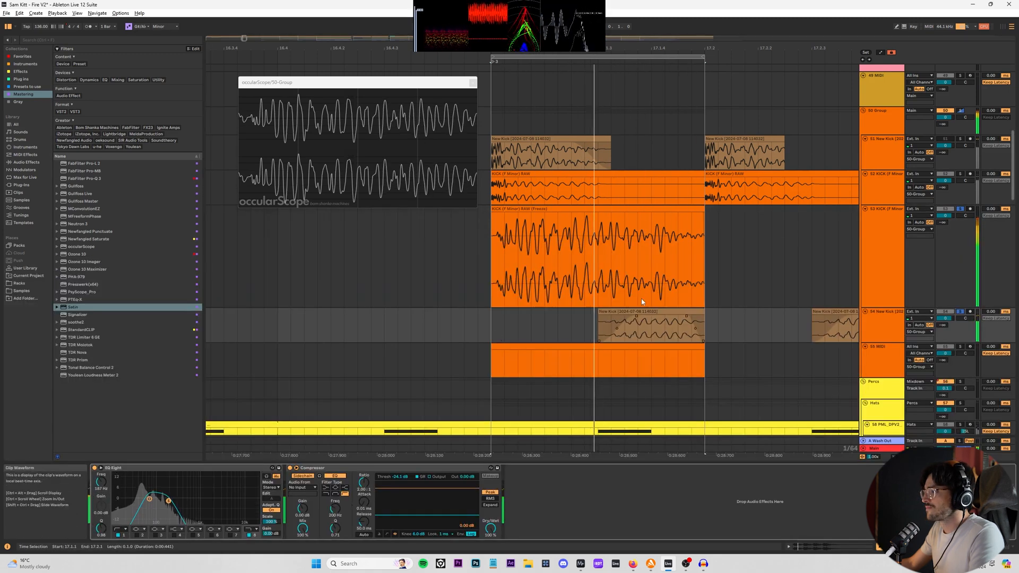
- Add a long fade-out to track 53's rendered clip and raise the gain of track 54's first clip to about 1.4 dB
drag(703, 212, 634, 218)
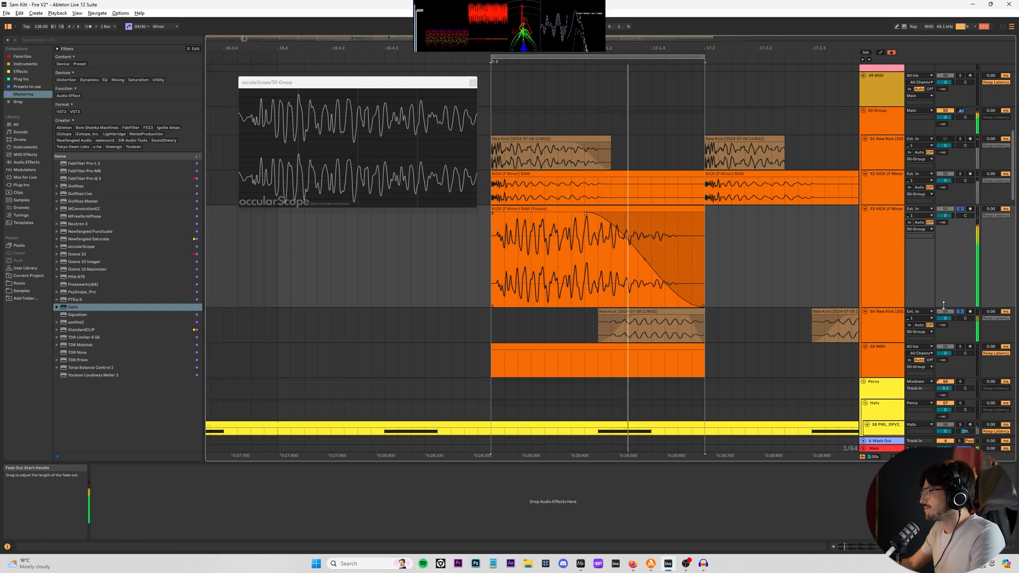
double_click(650, 312)
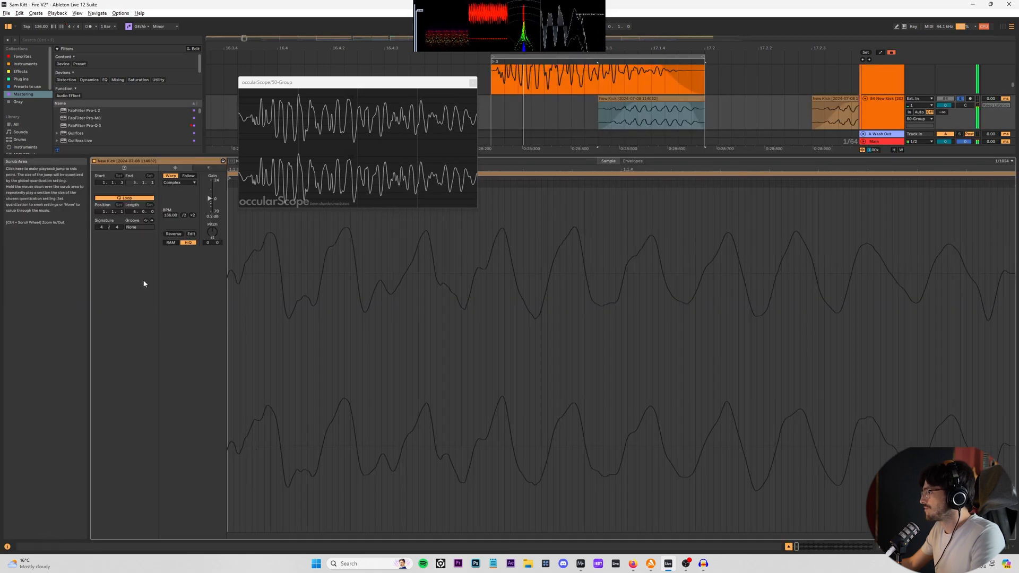
drag(211, 202, 209, 199)
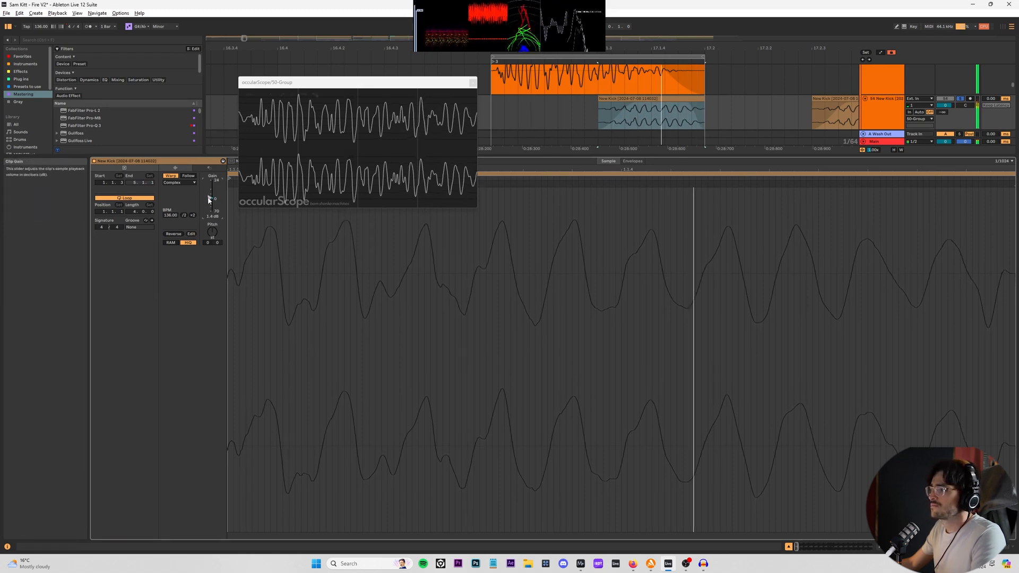
click(994, 548)
scroll(668, 238, up, 2)
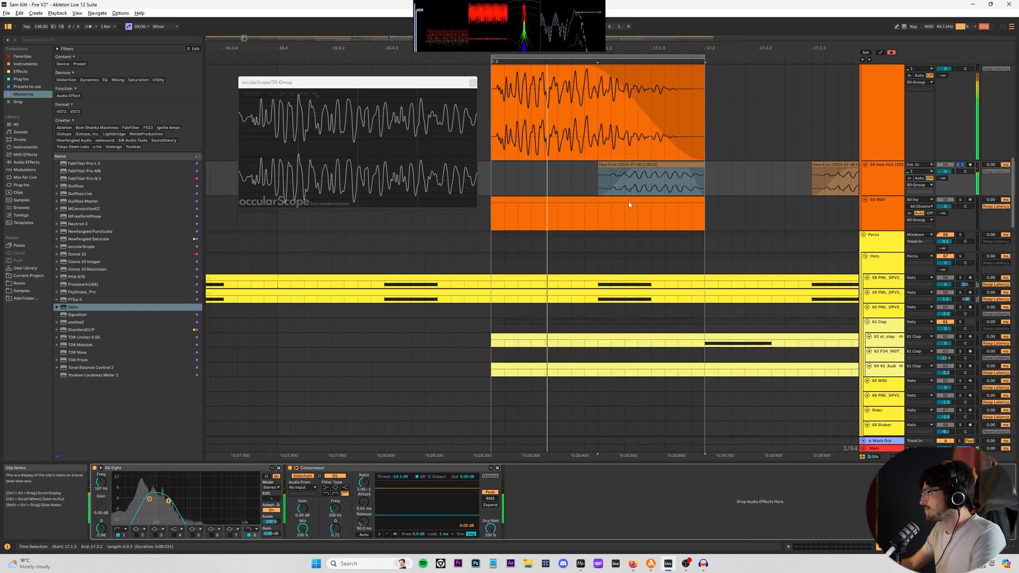
key(a)
key(a)
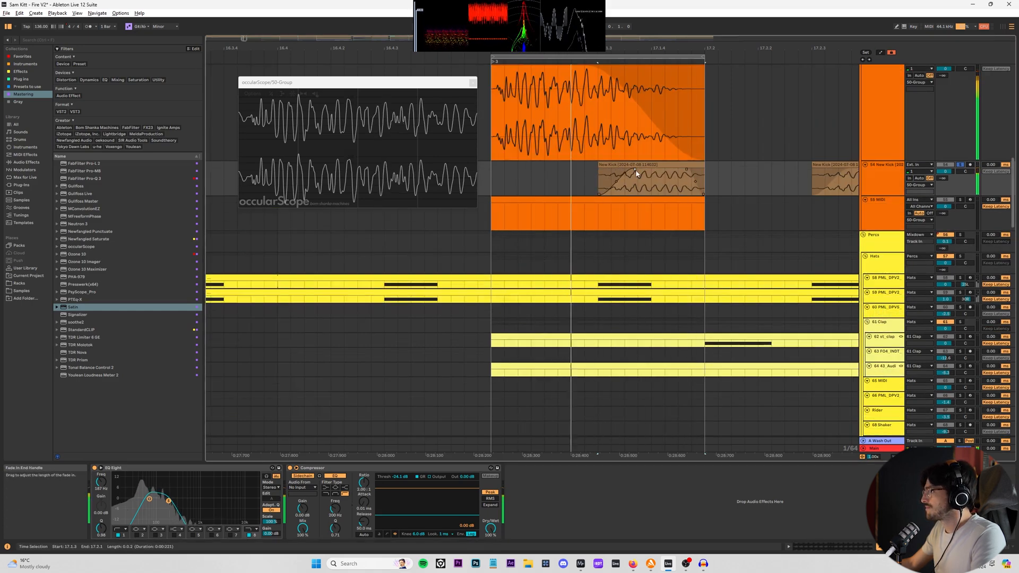
- Add track 51 to the soloed layers and shorten its first clip to end at 17.1.3
scroll(639, 199, up, 6)
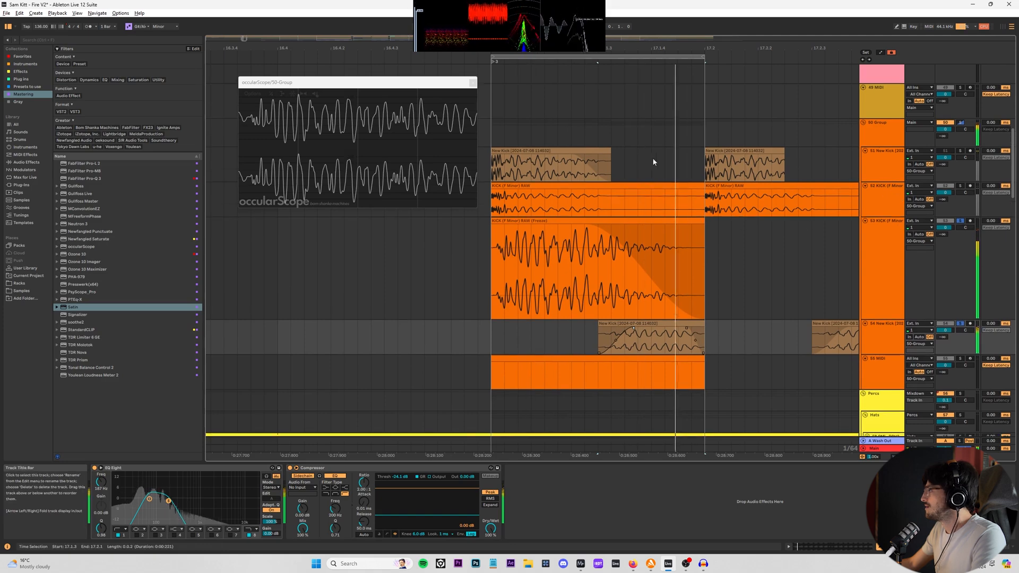
click(959, 151)
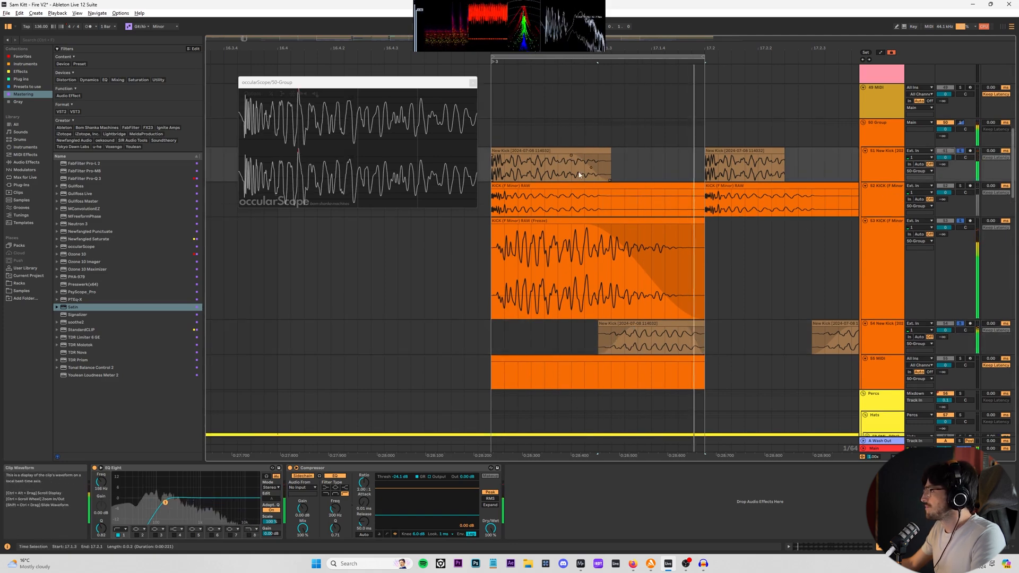
mouse_move(610, 151)
mouse_down()
mouse_move(519, 150)
mouse_move(699, 152)
mouse_move(593, 151)
mouse_up()
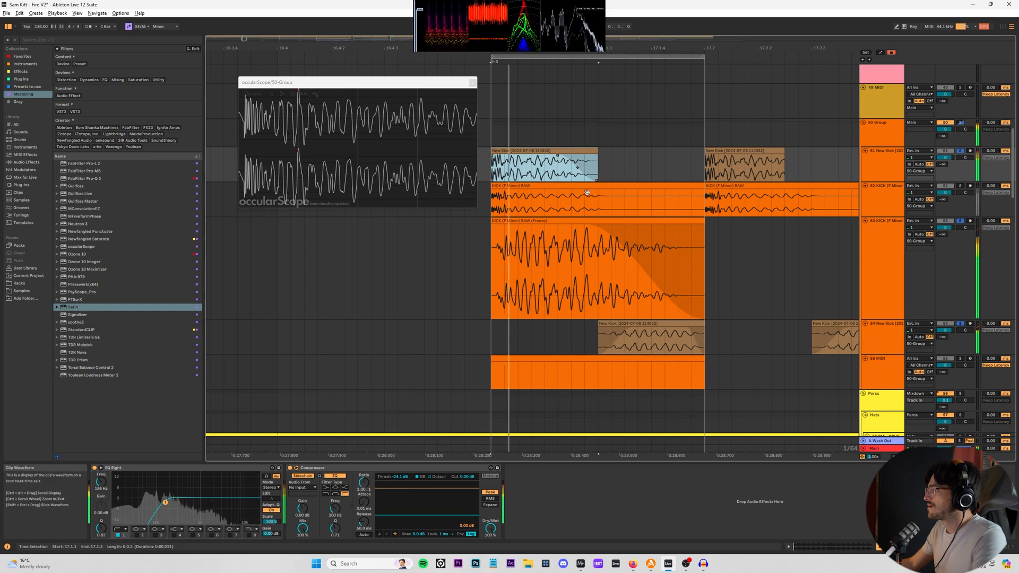
- Add track 52 to the soloed layers and lower its EQ Eight low-pass frequency to about 98 Hz
ctrl+click(960, 185)
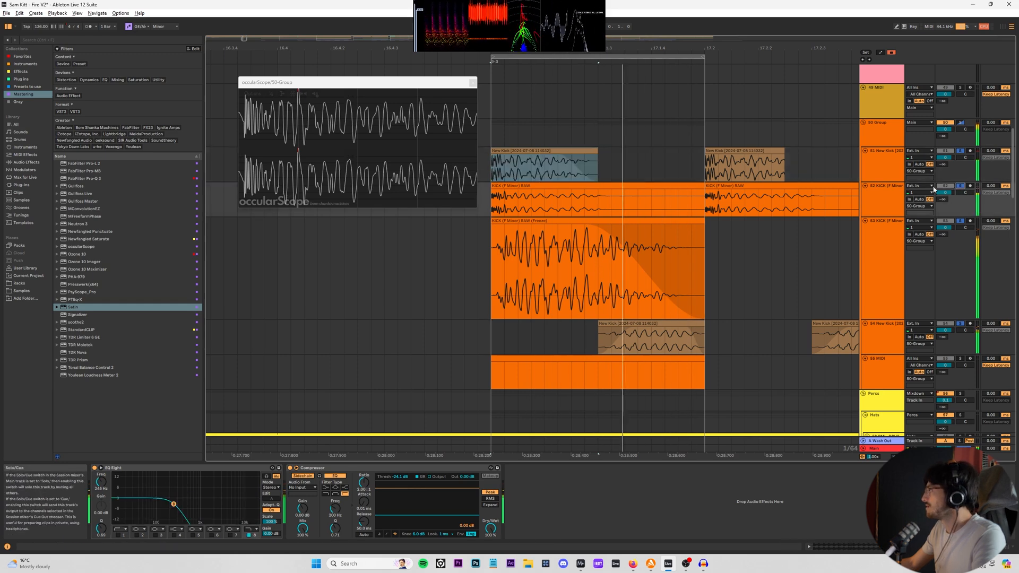
click(491, 201)
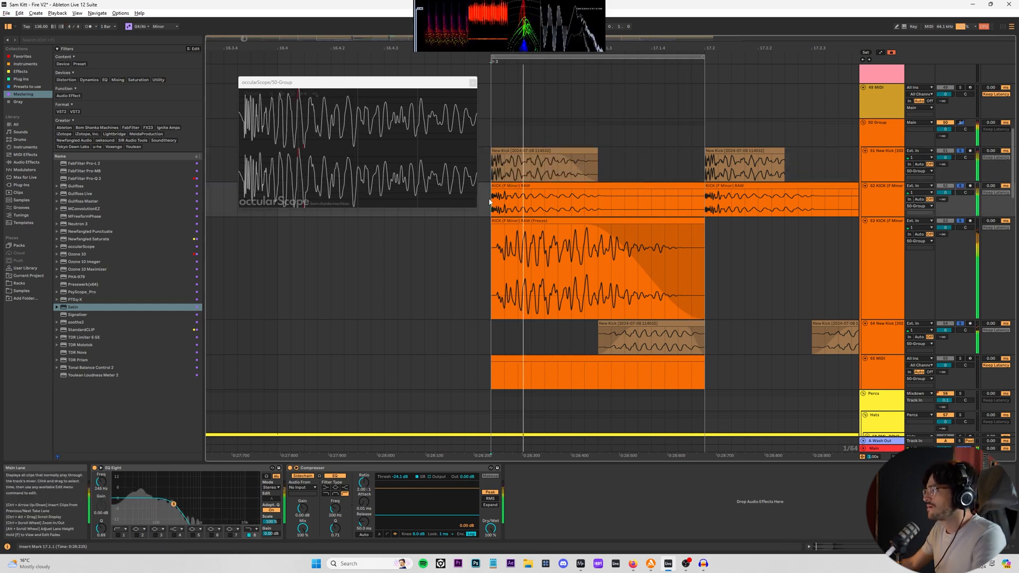
drag(173, 503, 156, 500)
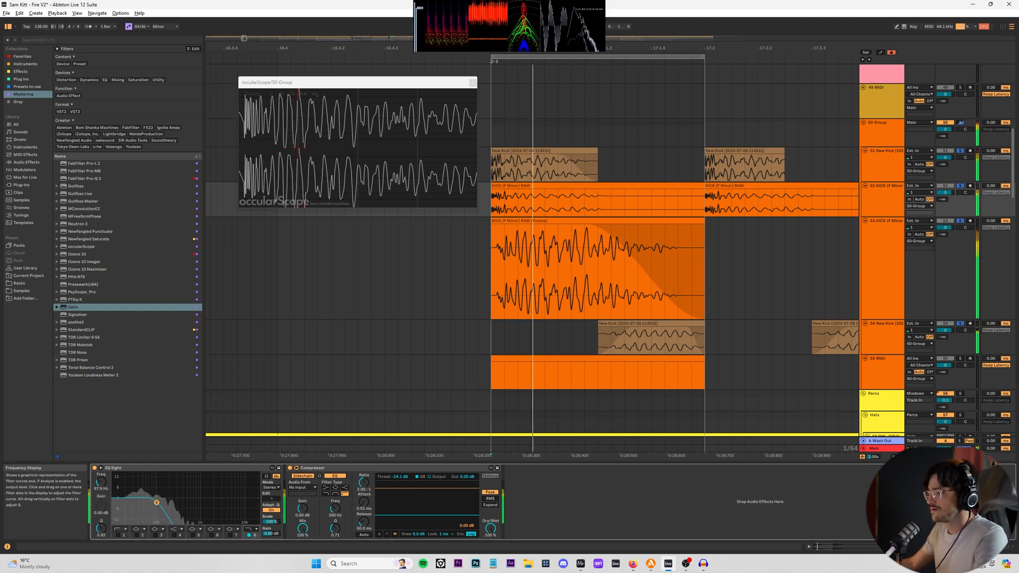
- Set track 51's EQ Eight high-pass to about 150 Hz and lower the track's volume slightly
click(492, 171)
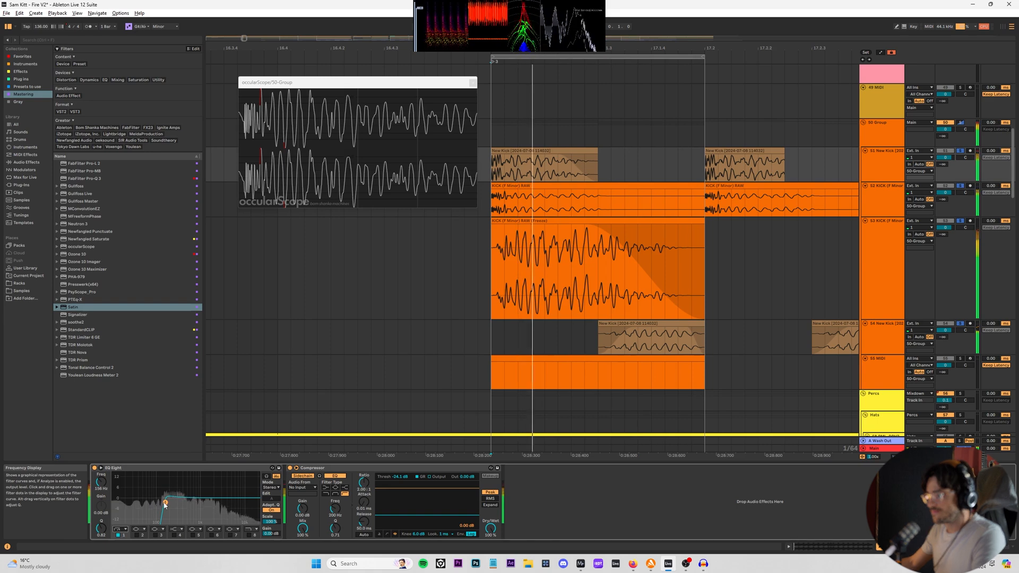
drag(165, 505, 164, 503)
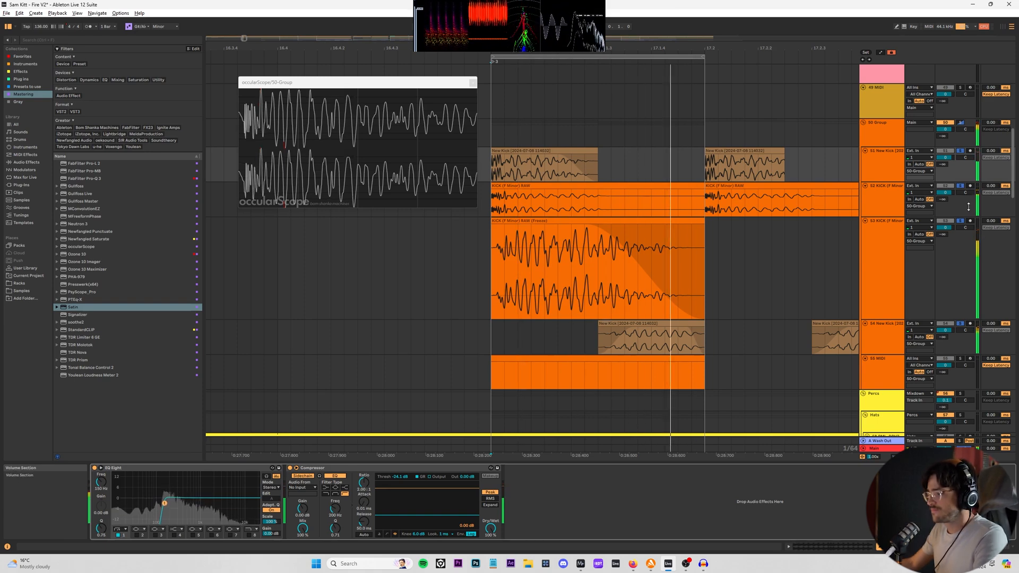
drag(944, 157, 944, 164)
- Solo only track 51 and switch off the high-pass band in its EQ Eight
scroll(627, 259, down, 3)
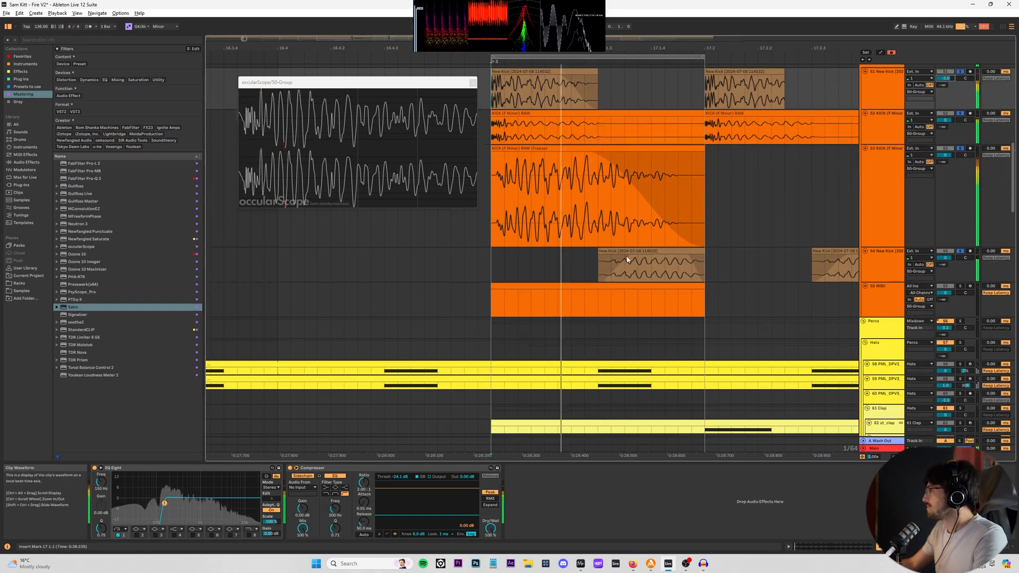
scroll(690, 212, down, 2)
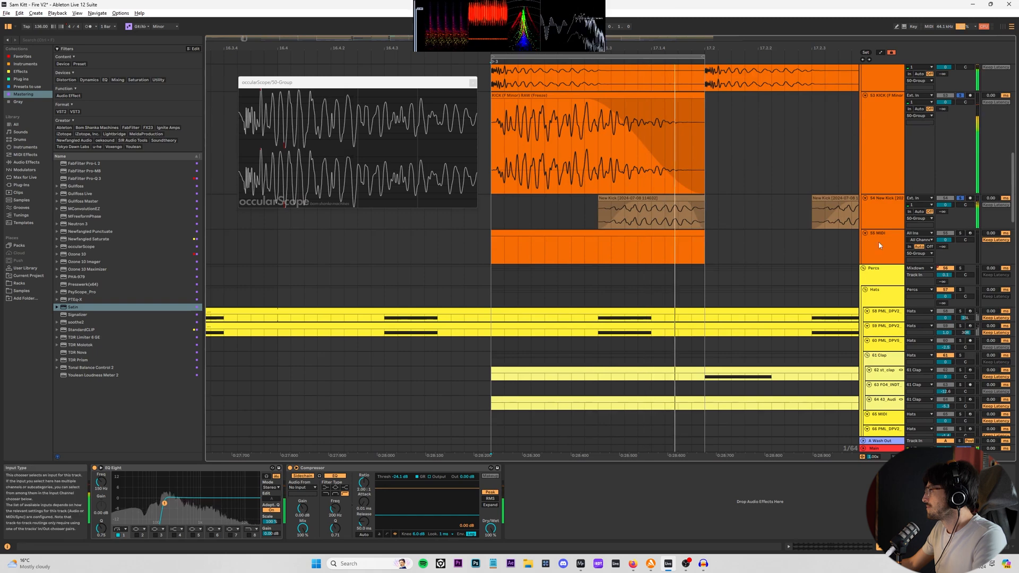
scroll(699, 161, up, 3)
scroll(796, 138, up, 2)
click(873, 112)
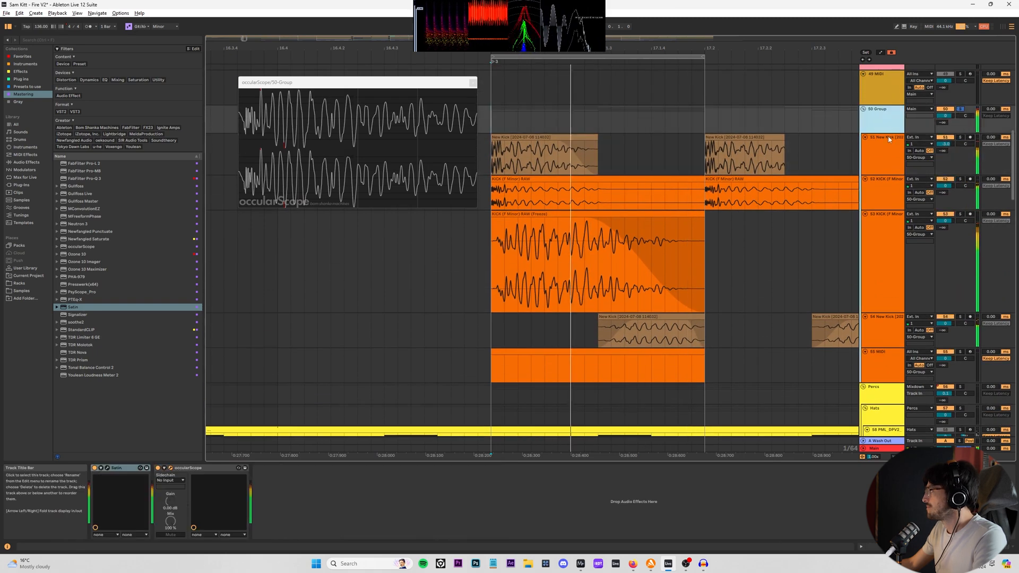
click(967, 138)
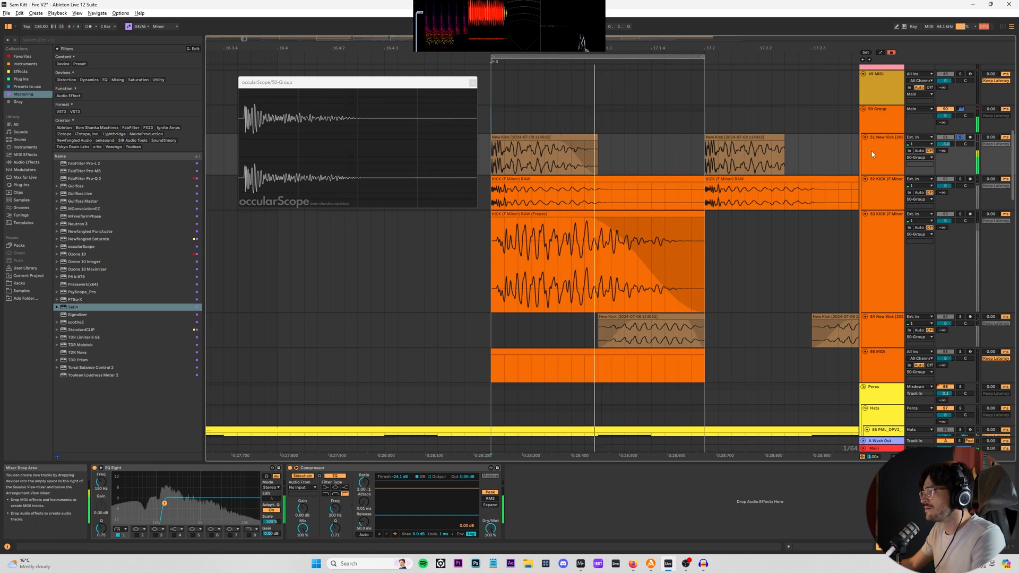
click(118, 534)
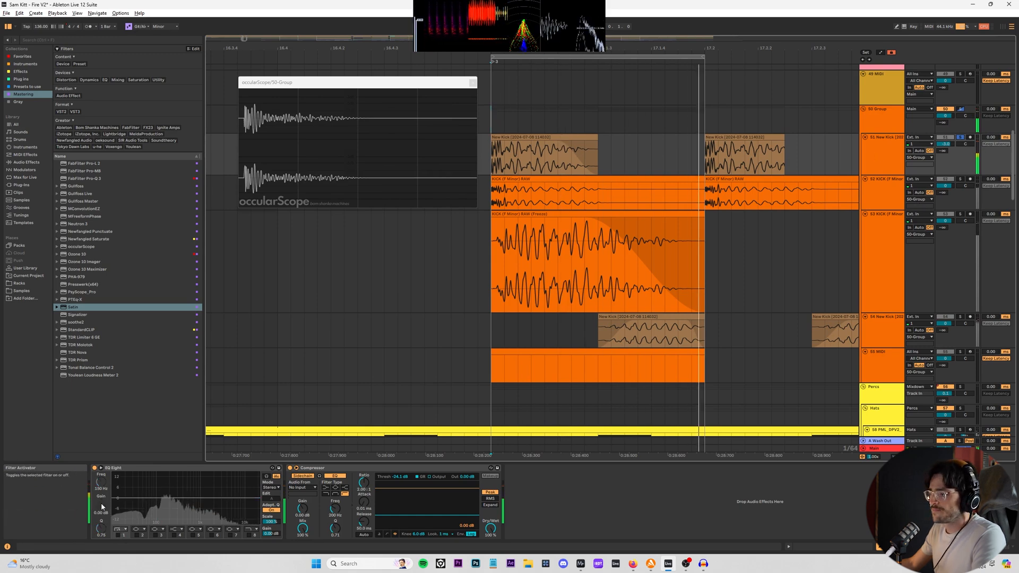
- Expand track 51's EQ Eight, enable band 3 and boost it about 5 dB around 246 Hz
click(272, 467)
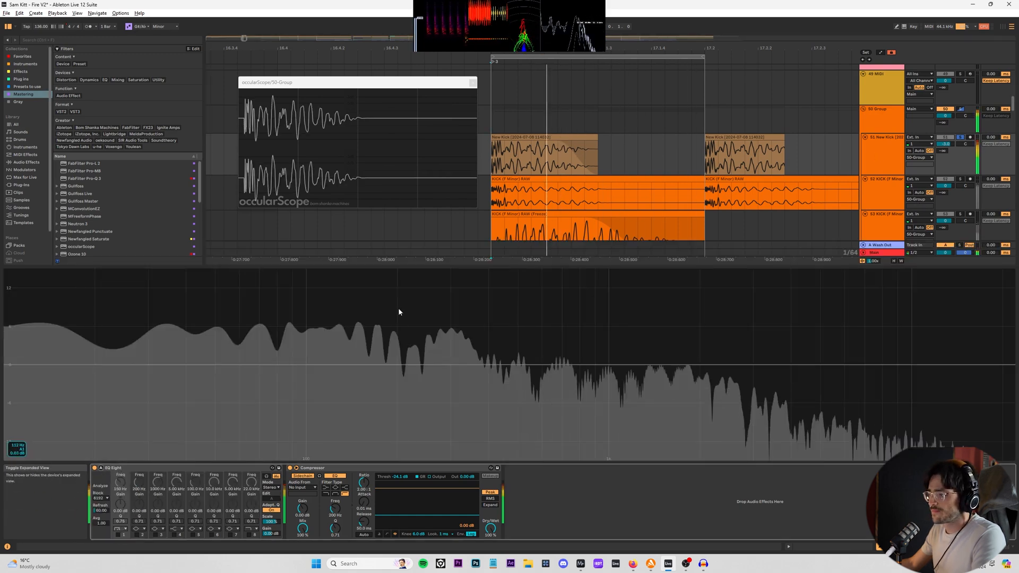
click(155, 534)
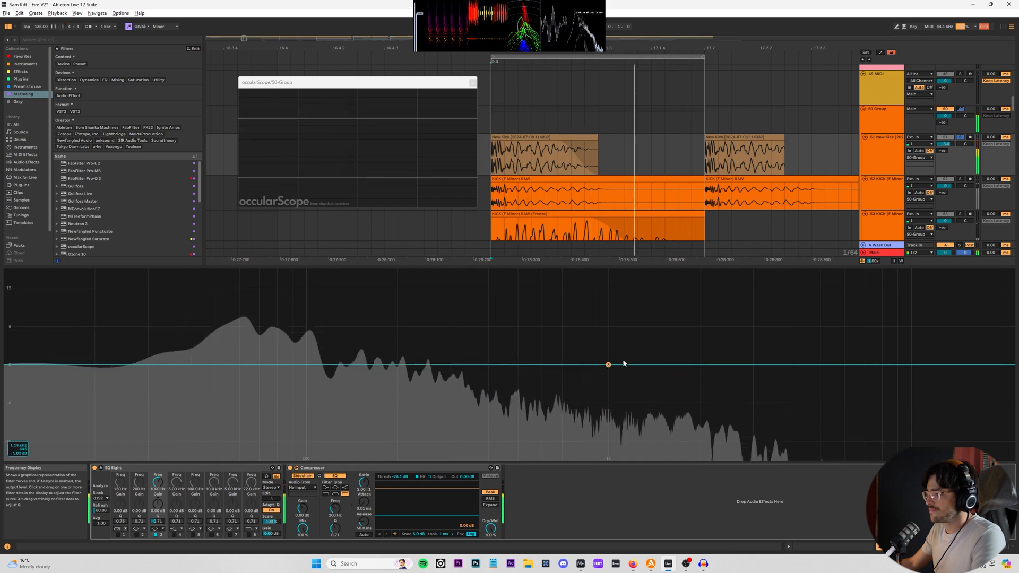
drag(608, 364, 424, 333)
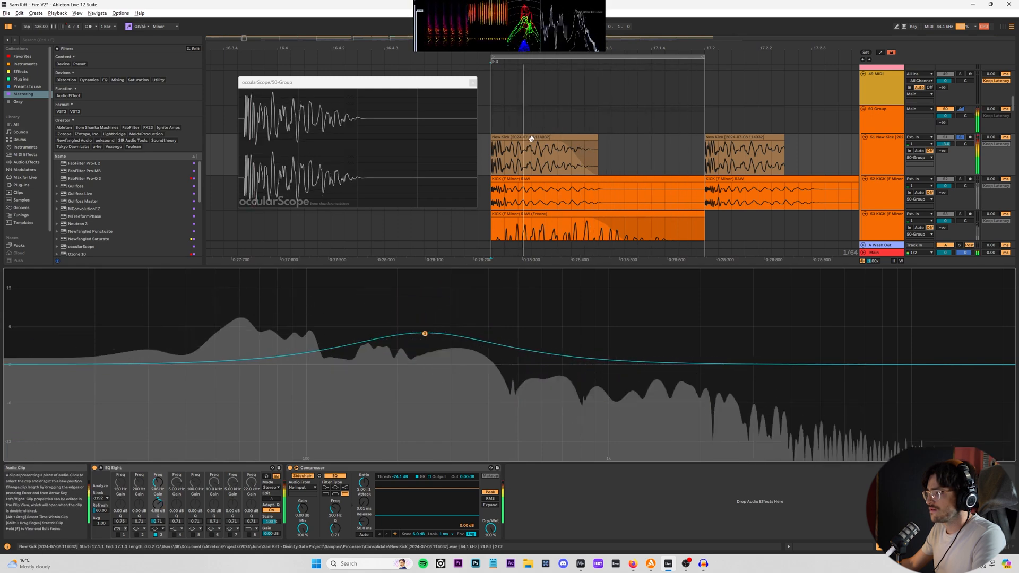
- Sweep band 3 of track 51's EQ Eight as a narrow boost of about 14.7 dB up to about 1.52 kHz
double_click(531, 139)
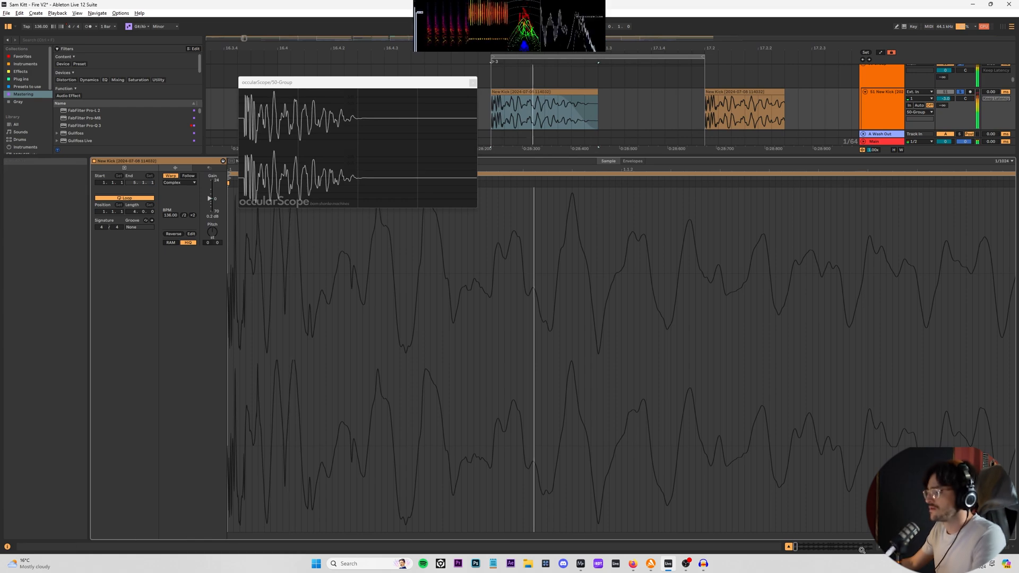
key(shift+Tab)
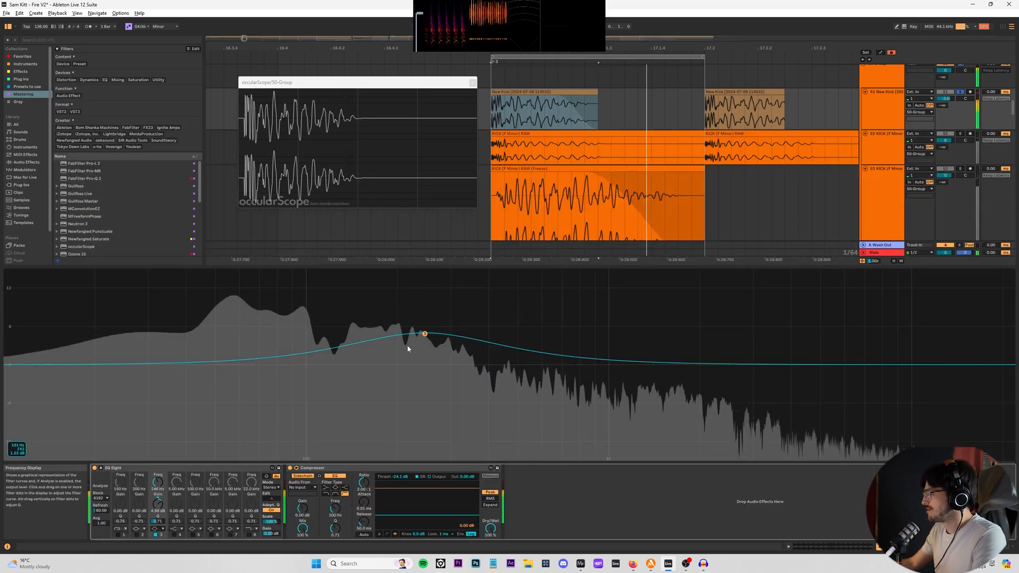
drag(424, 334, 664, 272)
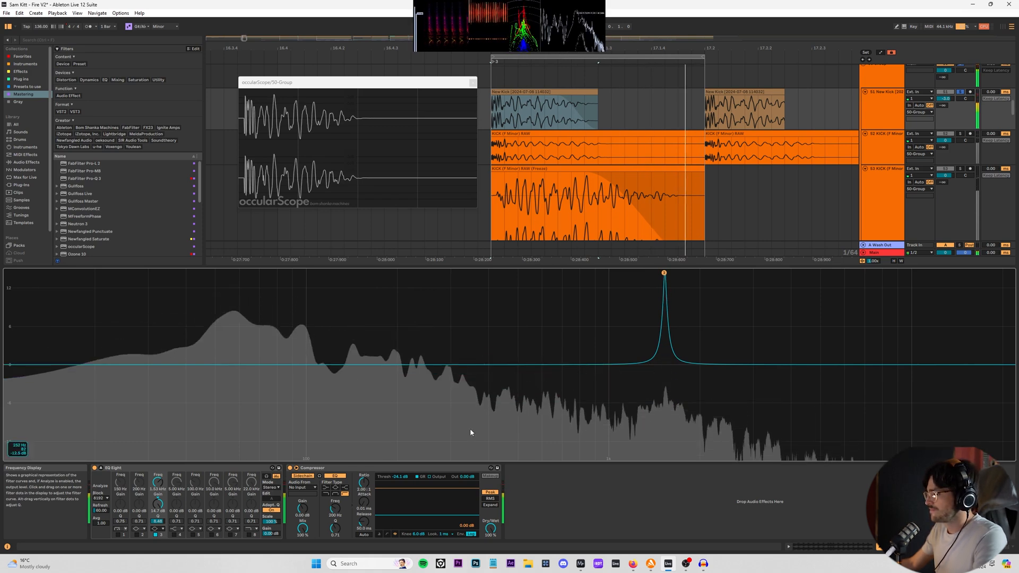
- Set the pitch of track 51's first clip to +1 semitone and -40 cents and restart the loop
key(space)
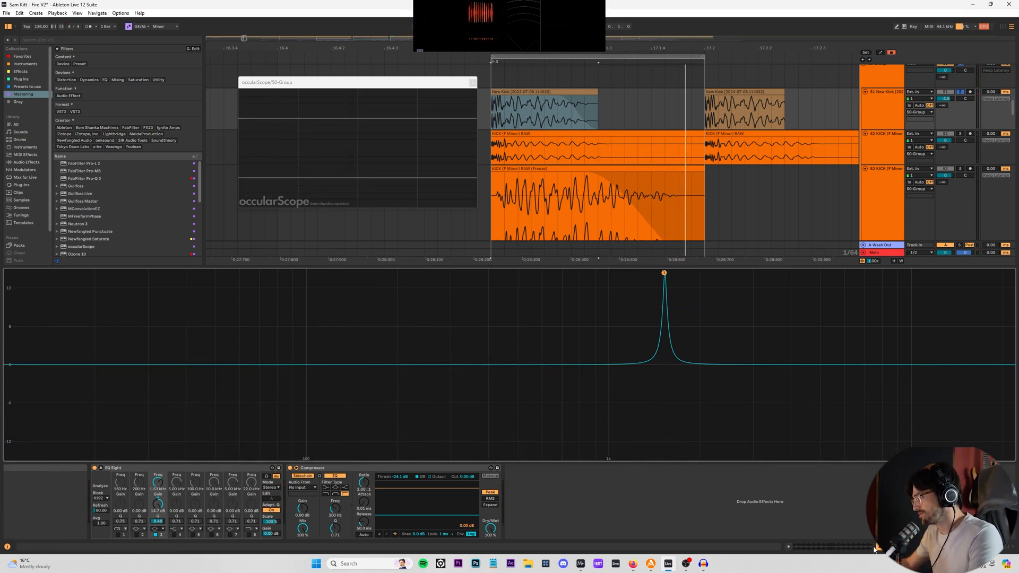
click(831, 550)
key(space)
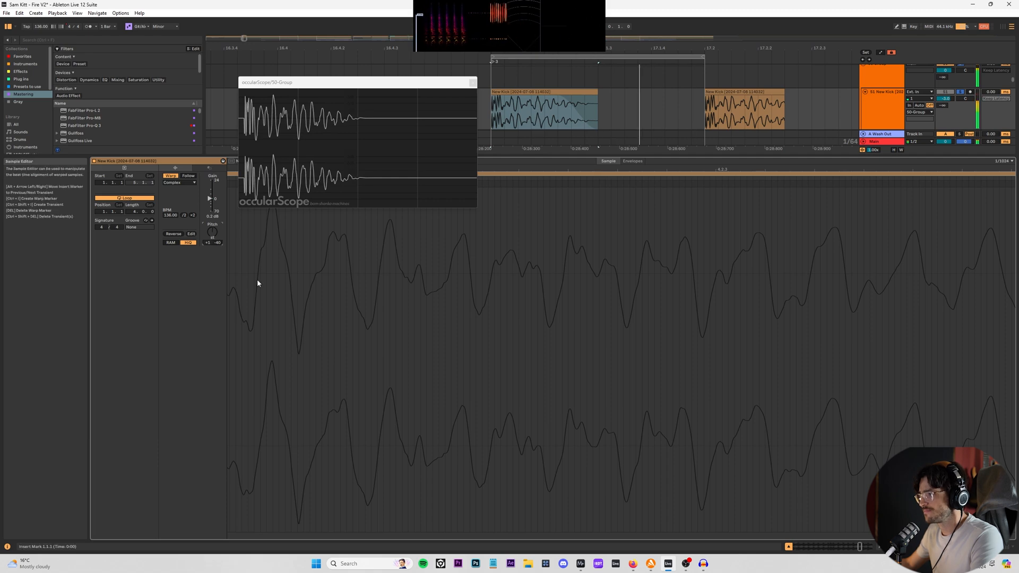
key(shift+Tab)
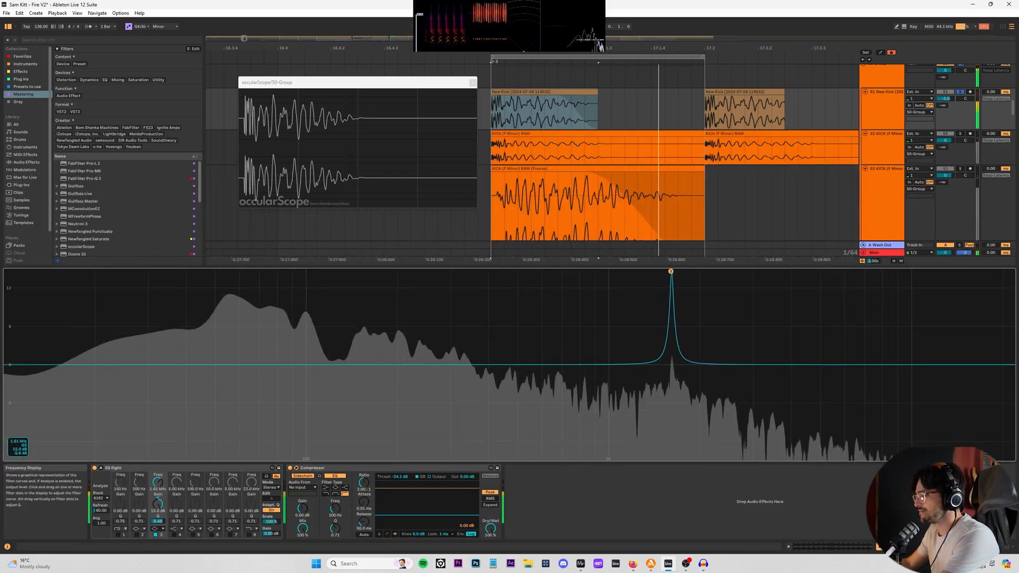
- Sweep track 51's narrow EQ peak up to about 1.67 kHz and flatten its gain to about 0 dB
drag(670, 271, 677, 274)
key(shift+Tab)
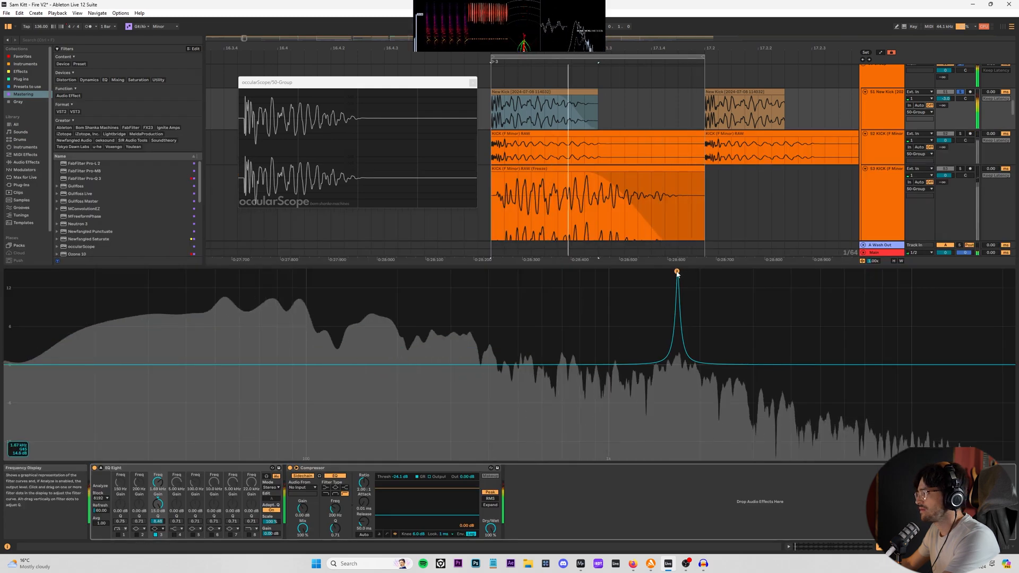
drag(675, 273, 675, 364)
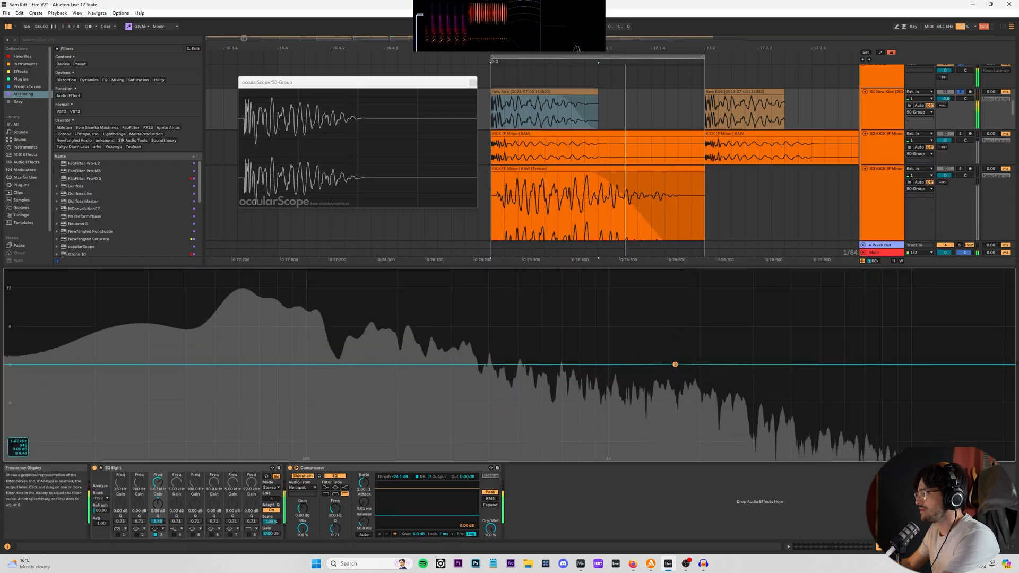
- Solo track 53 alongside track 51, trim its clip to start at 17.1.2 and give it a fade-in
ctrl+click(959, 169)
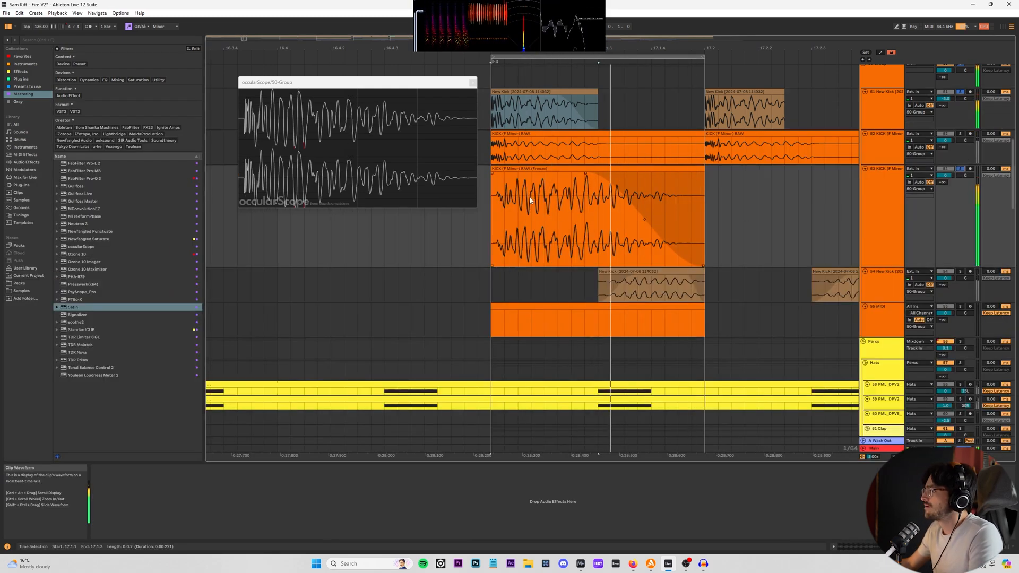
drag(491, 175, 581, 180)
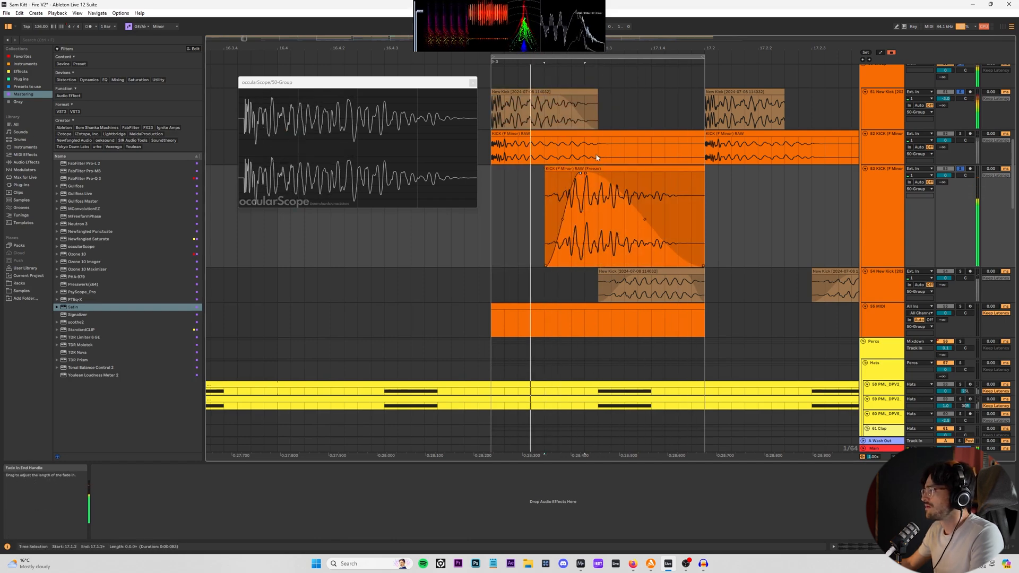
- Add track 52 to the soloed layers, then solo the whole 50-Group to hear every kick layer
click(897, 144)
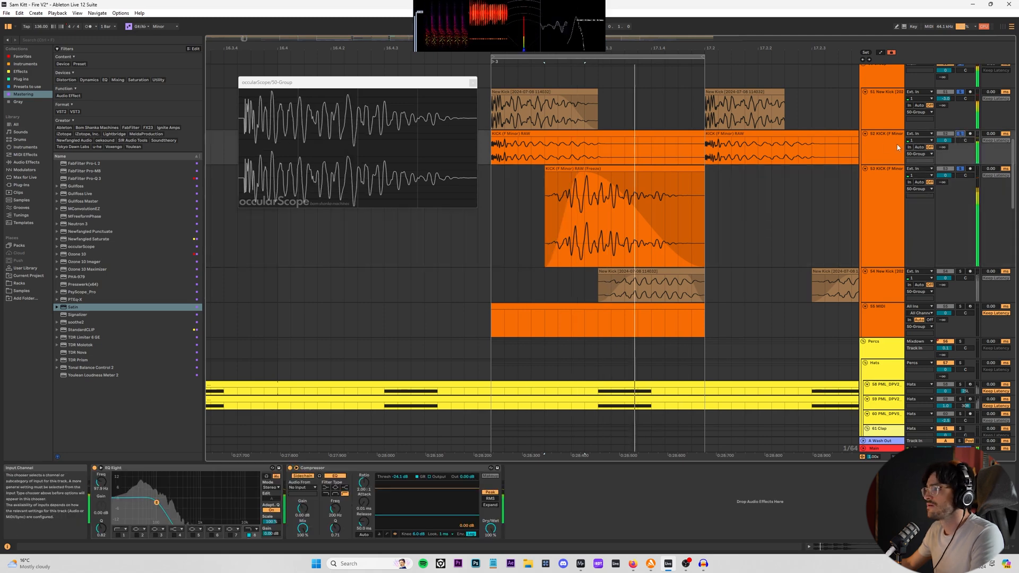
scroll(485, 147, up, 2)
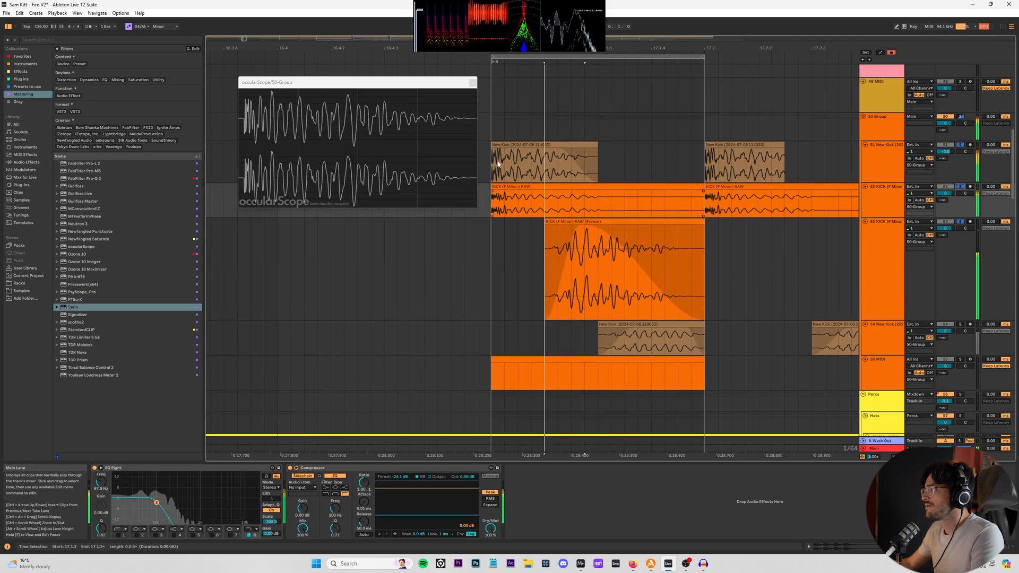
click(891, 127)
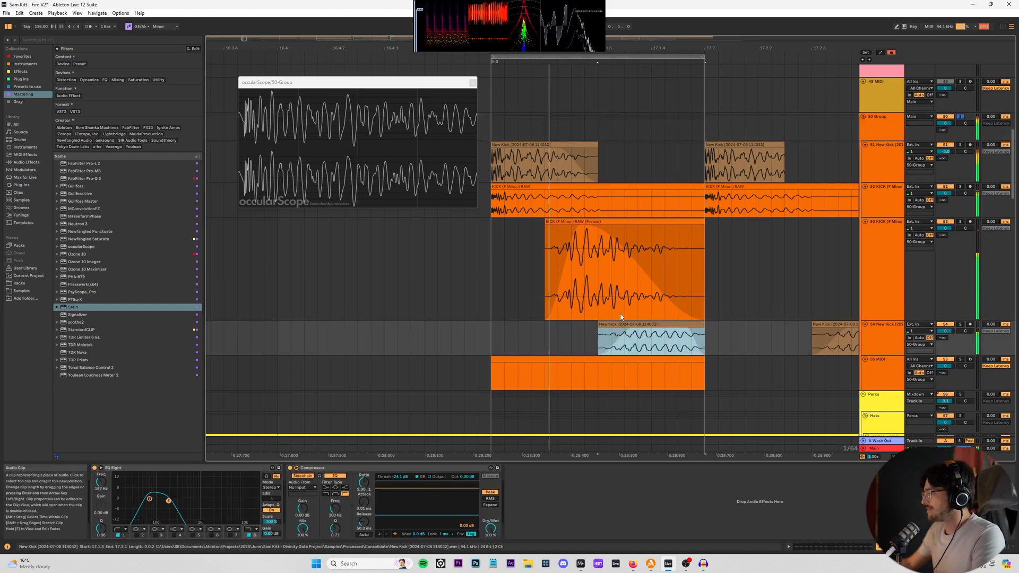
- Shorten the end of track 53's clip to just after 17.1.4
click(650, 331)
click(641, 285)
drag(703, 222, 664, 223)
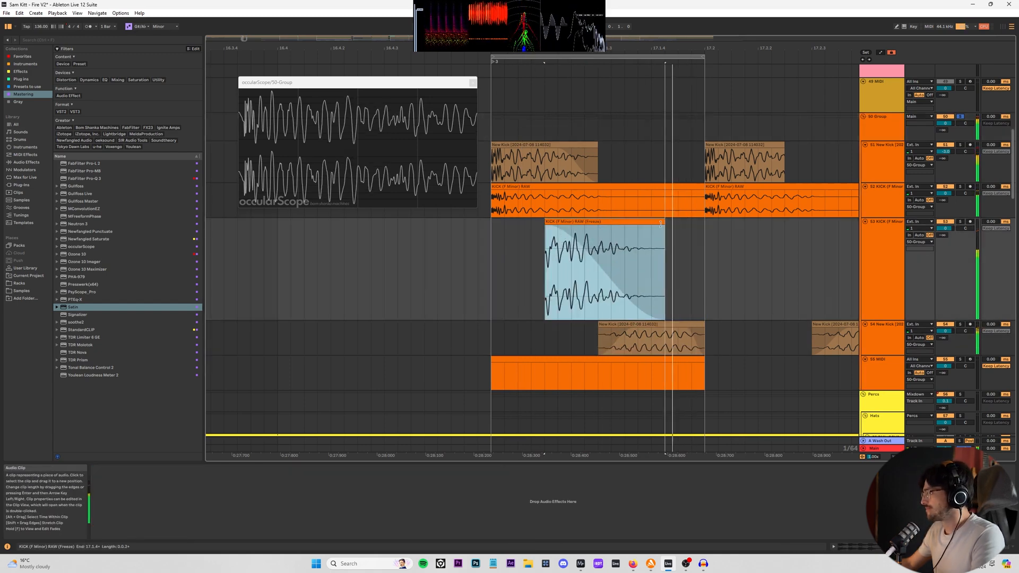
- Undo the last trim of track 53's clip and pull its fade-out in to end just before 17.1.4
key(ctrl+z)
click(637, 263)
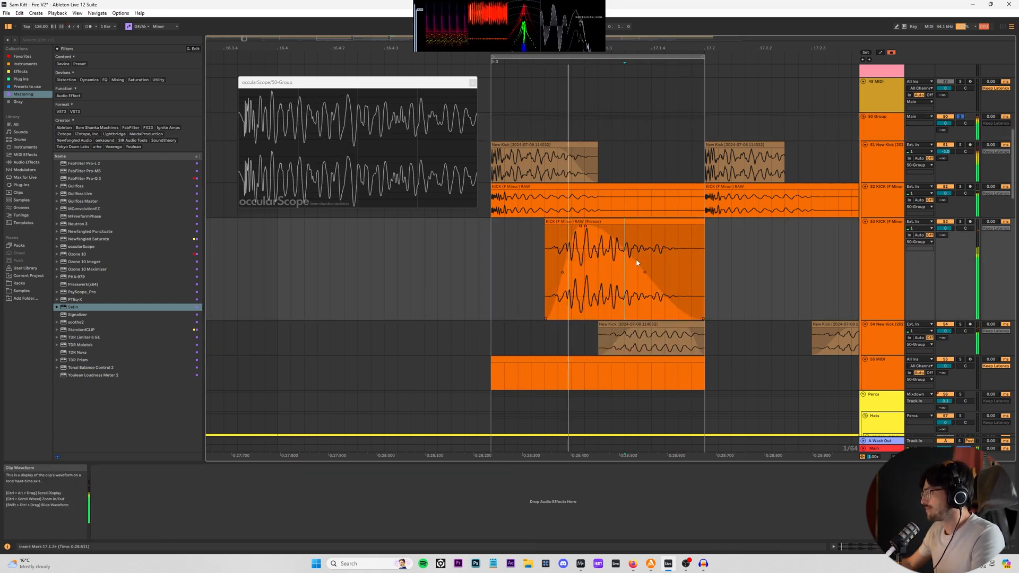
drag(705, 323, 643, 319)
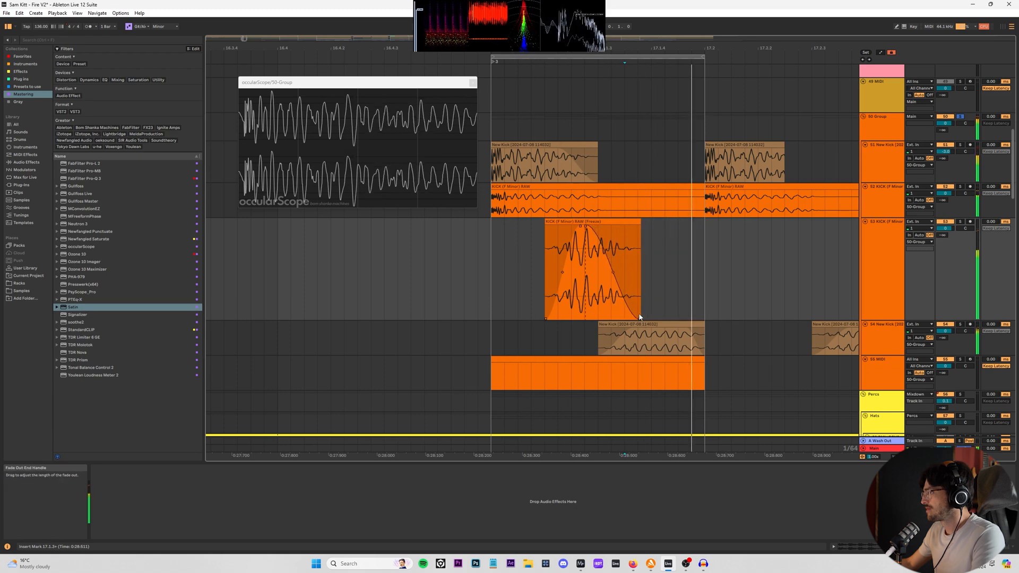
- Lower track 54's volume slightly, switch off its EQ low cut and bring the high cut down to 170 Hz
click(605, 339)
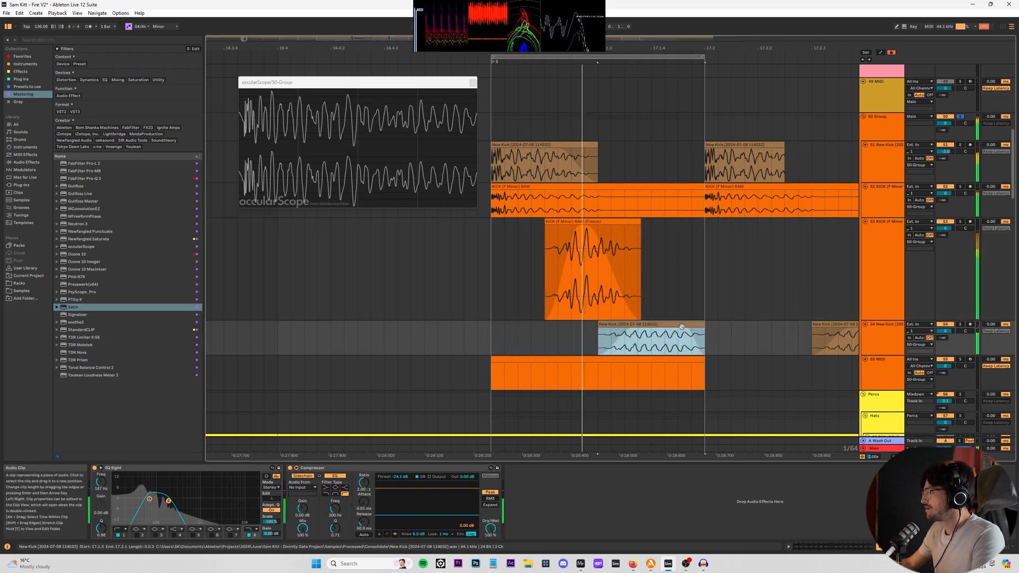
drag(945, 330, 945, 340)
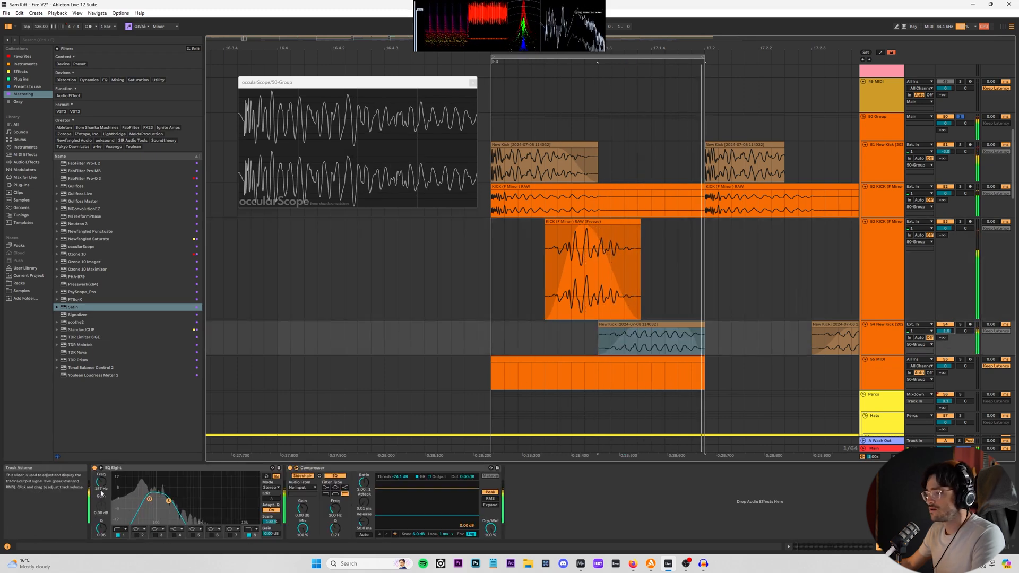
click(122, 536)
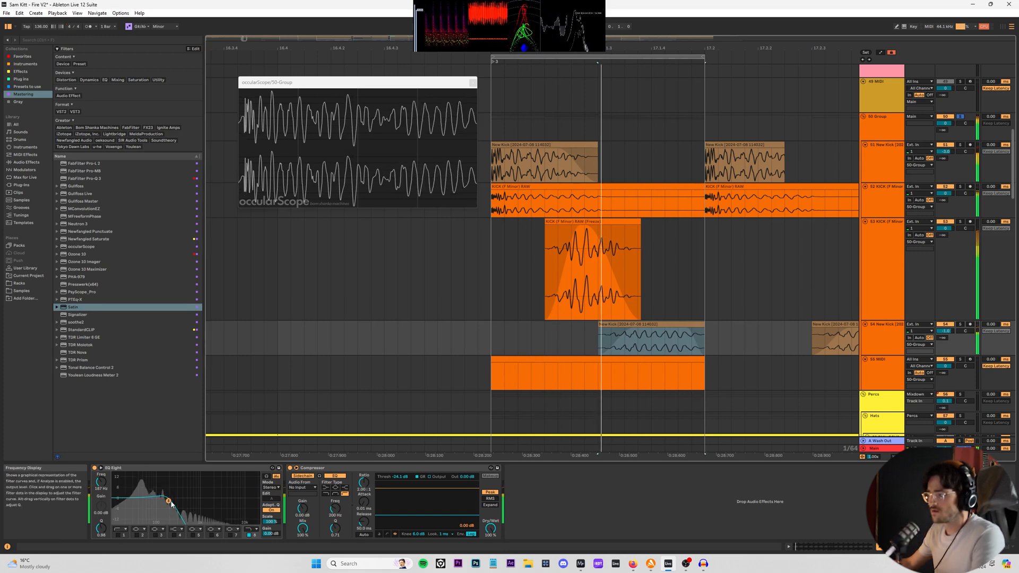
drag(168, 503, 166, 502)
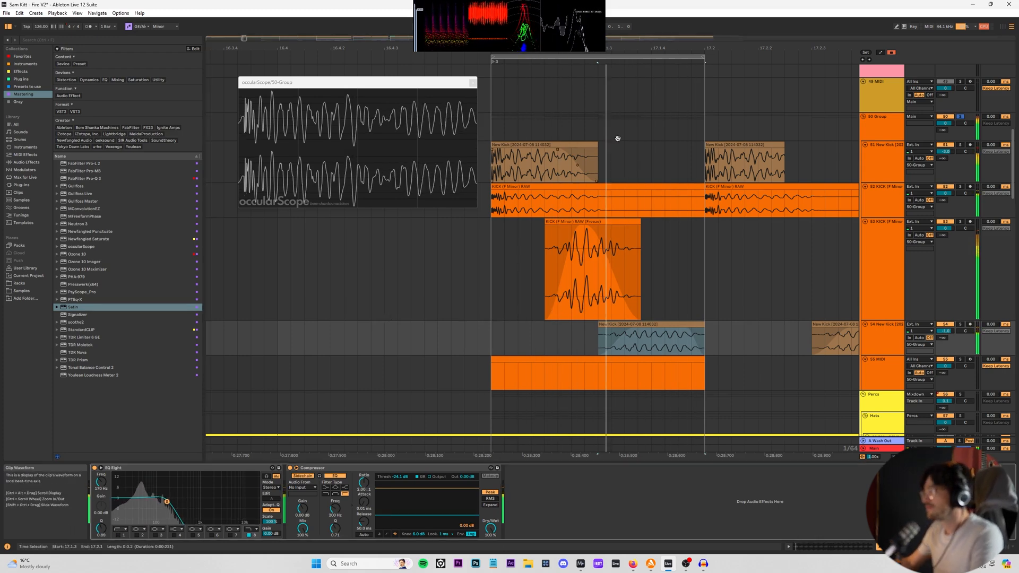
- Check the 50-Group waveform on the oscilloscope and give track 51's first kick clip a very short fade-in
click(880, 123)
scroll(571, 354, down, 1)
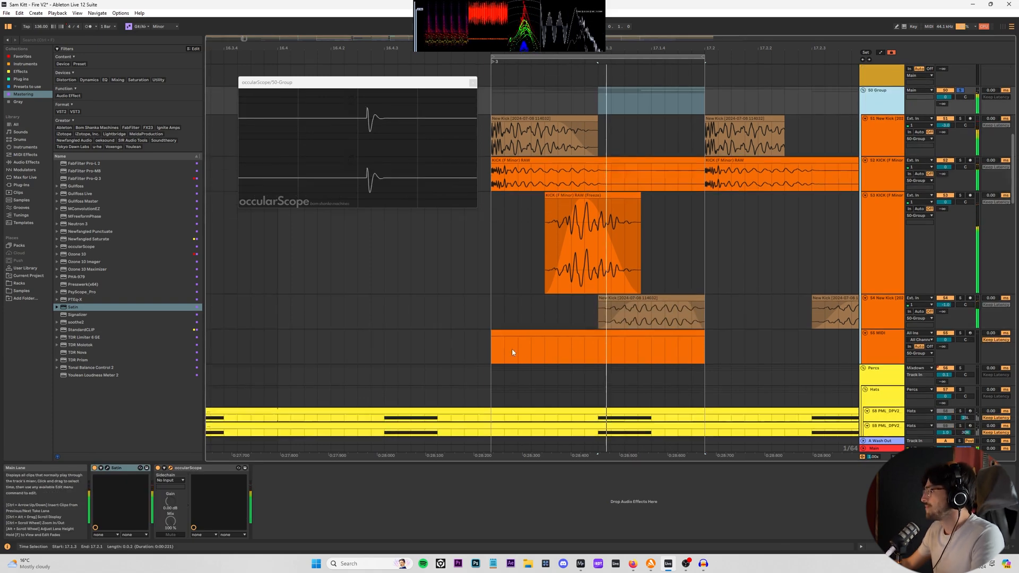
scroll(638, 218, up, 4)
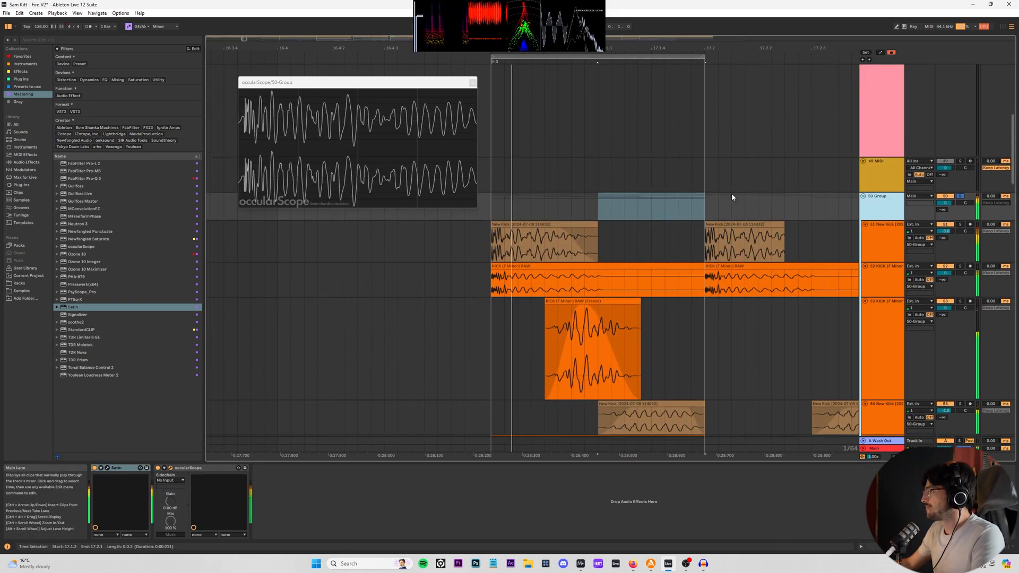
scroll(730, 193, up, 3)
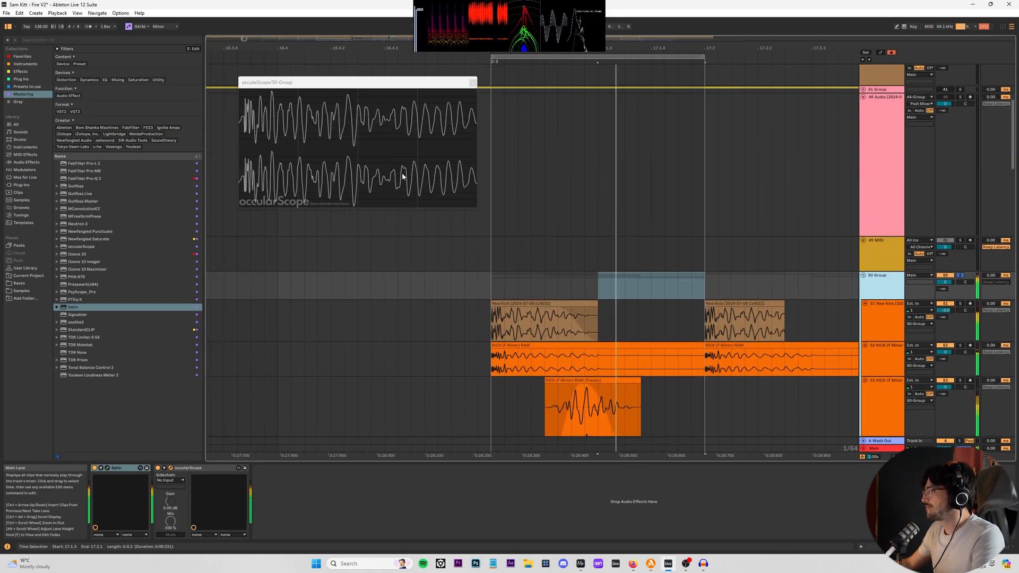
click(494, 321)
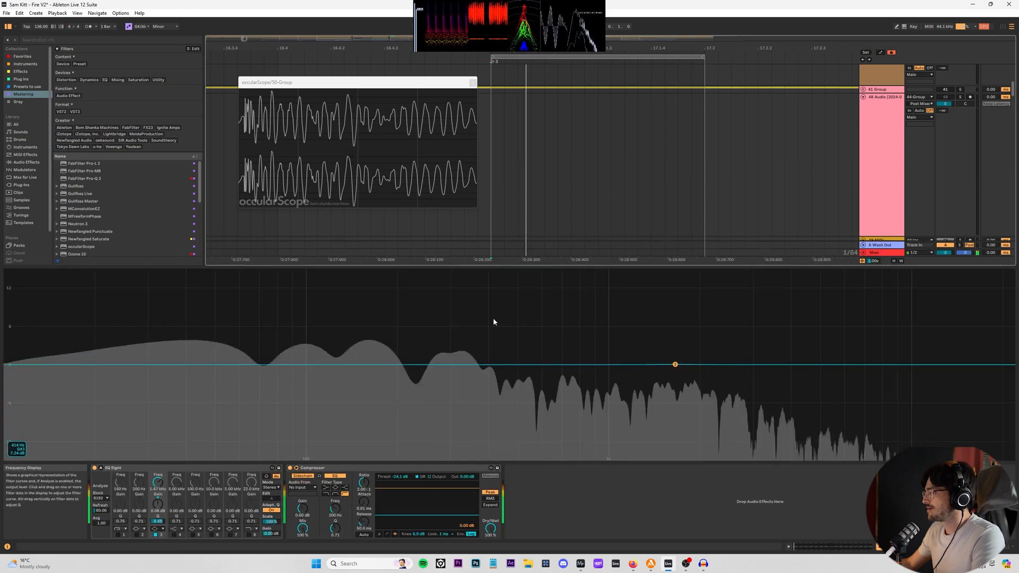
key(Escape)
scroll(500, 323, up, 5)
scroll(397, 320, up, 4)
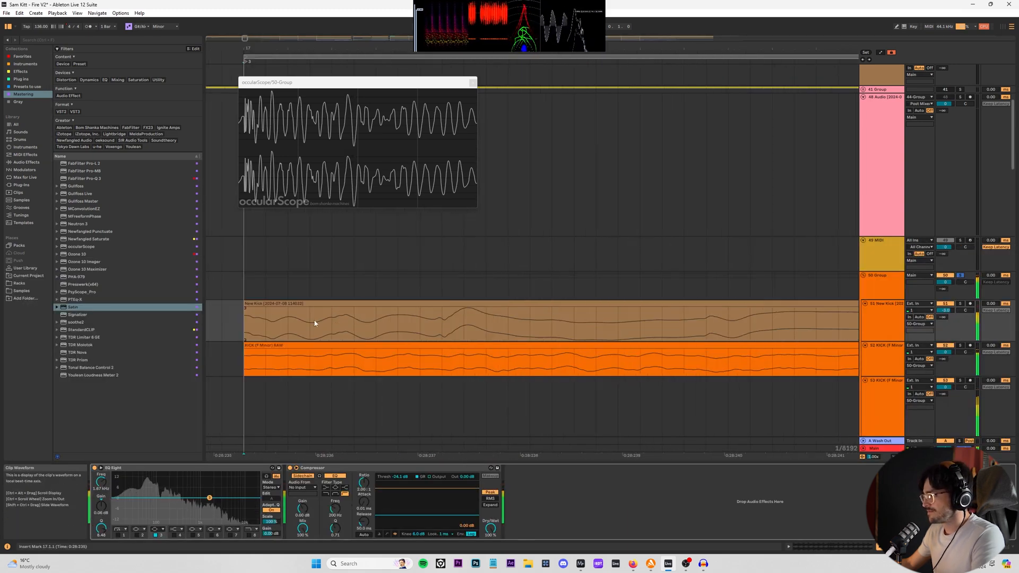
scroll(238, 313, up, 1)
scroll(238, 338, up, 3)
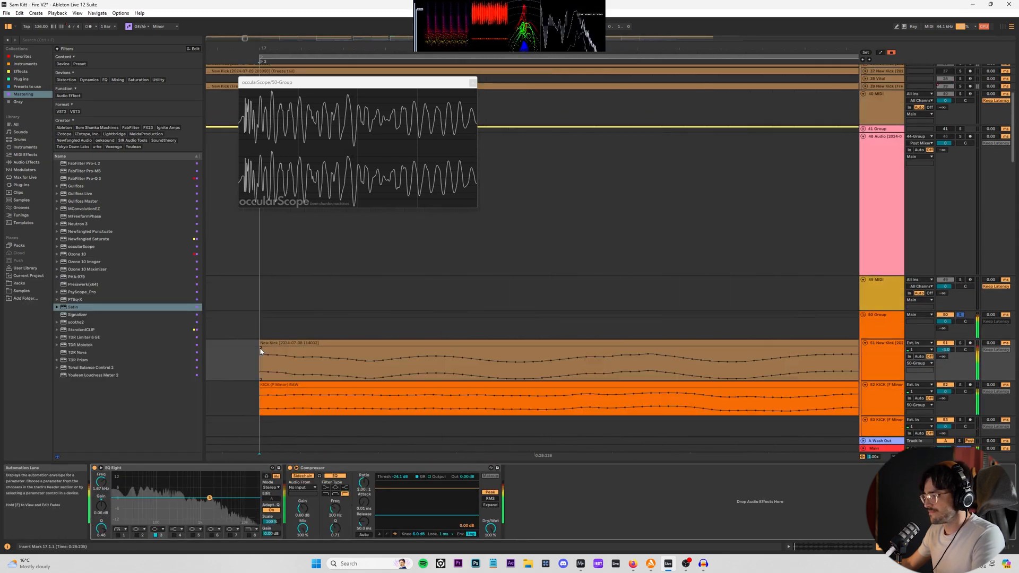
drag(261, 349, 291, 349)
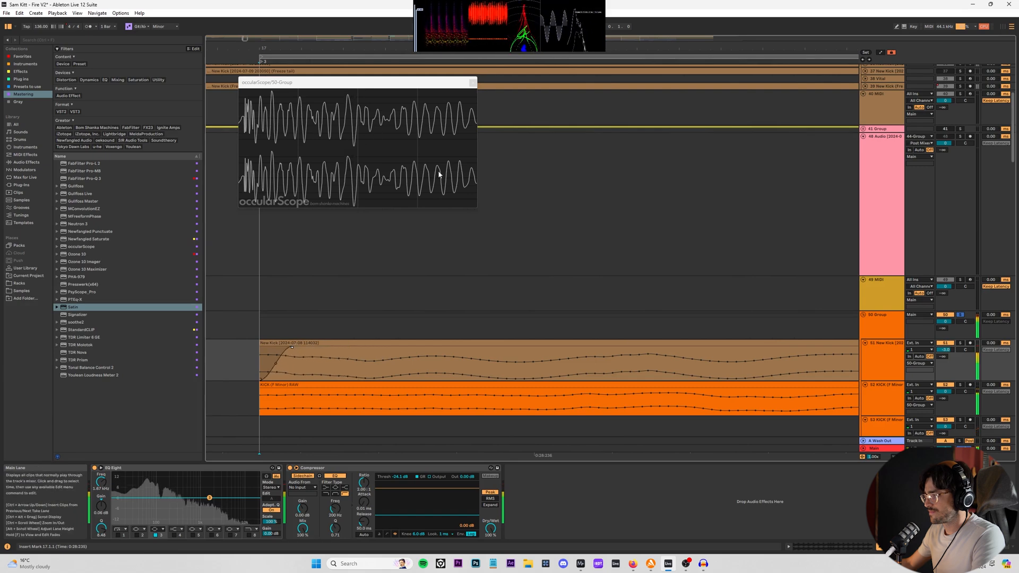
- Insert a new audio track below track 55 and move it out of the 50-Group
scroll(467, 318, down, 1)
scroll(530, 339, down, 5)
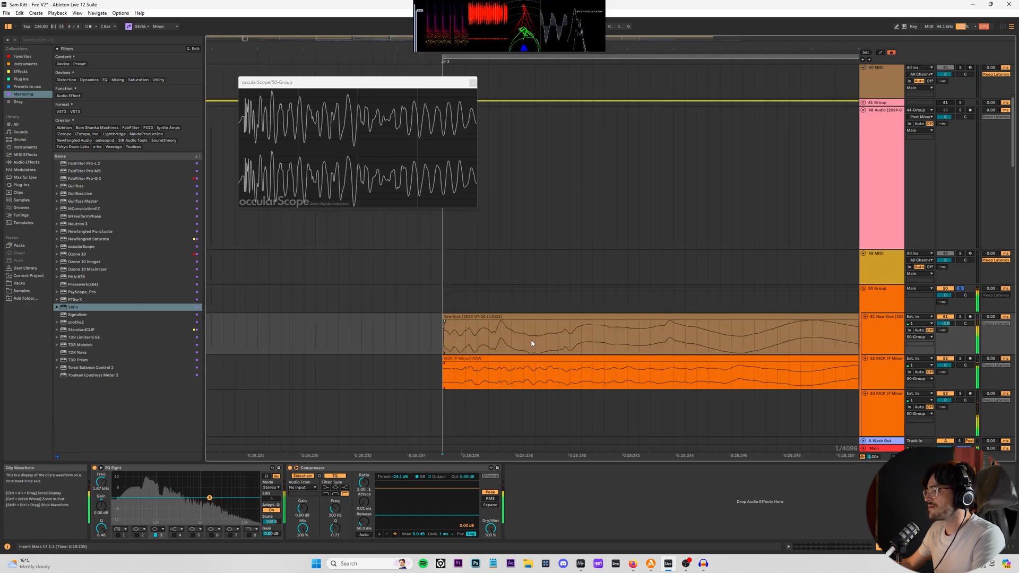
scroll(759, 274, down, 5)
scroll(741, 280, down, 10)
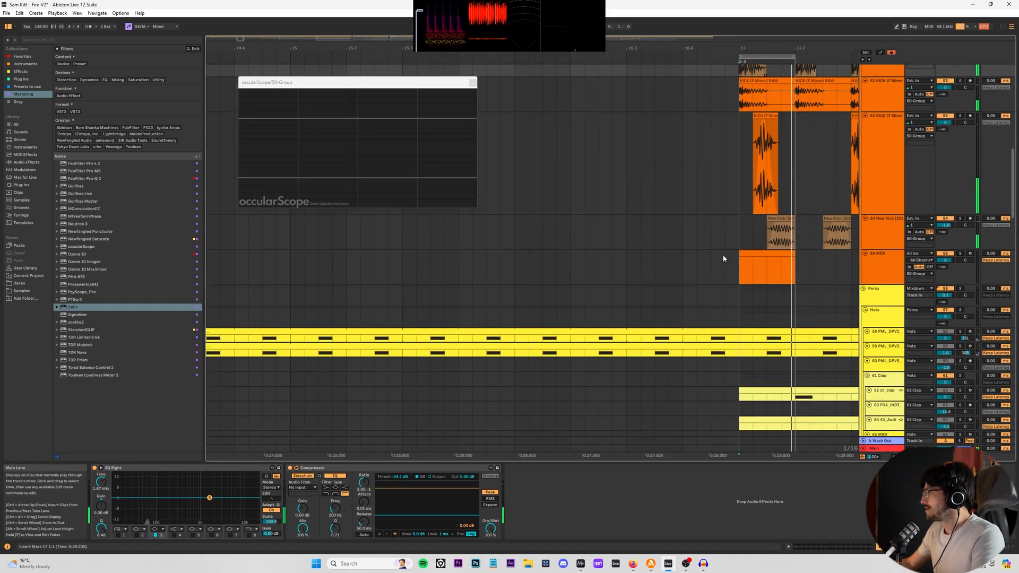
scroll(764, 271, up, 3)
click(896, 279)
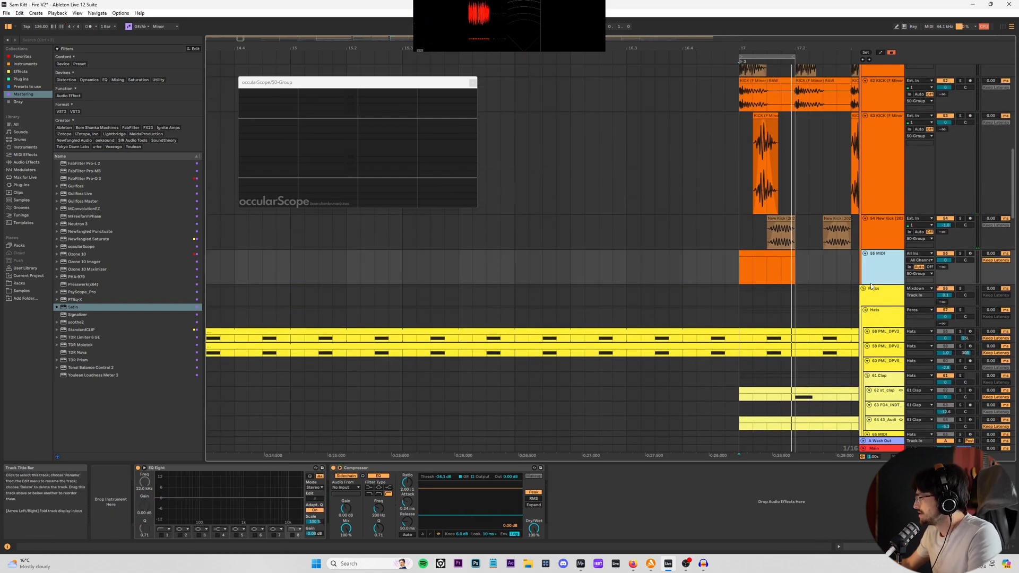
key(ctrl+t)
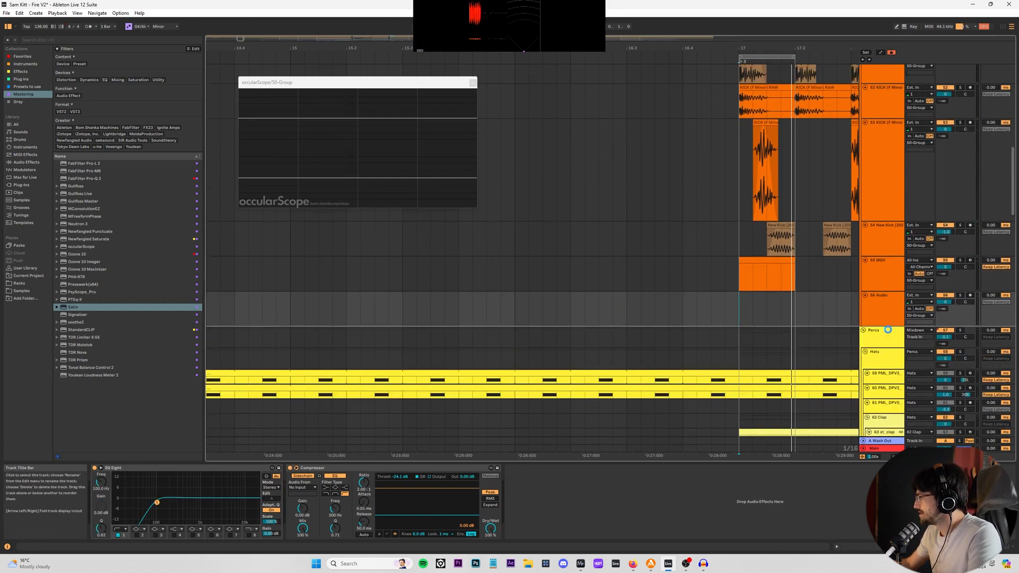
drag(880, 303, 878, 327)
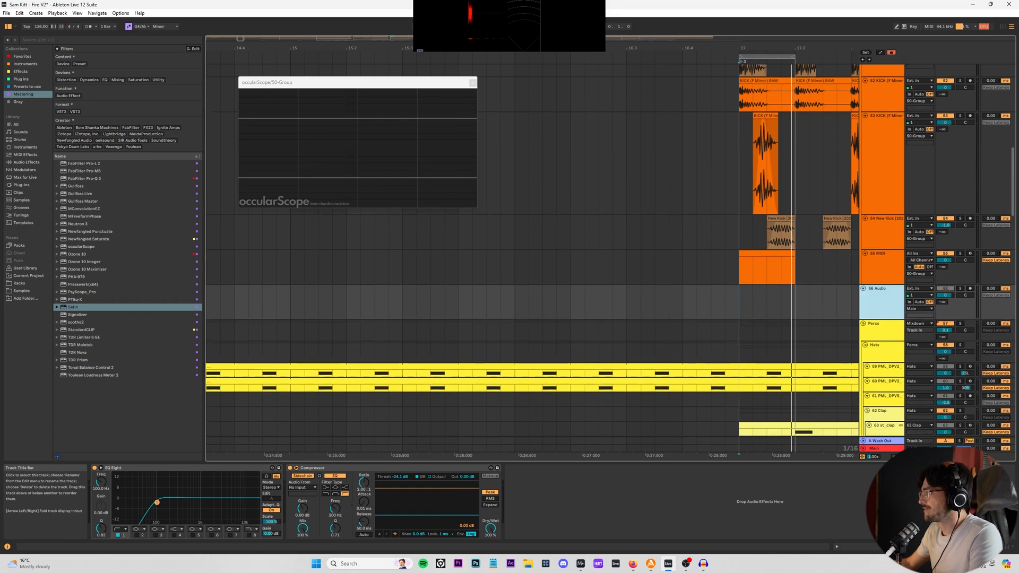
- Arm track 56 for recording and set its audio input to 50-Group, Post Mixer
drag(812, 48, 554, 42)
scroll(598, 292, up, 2)
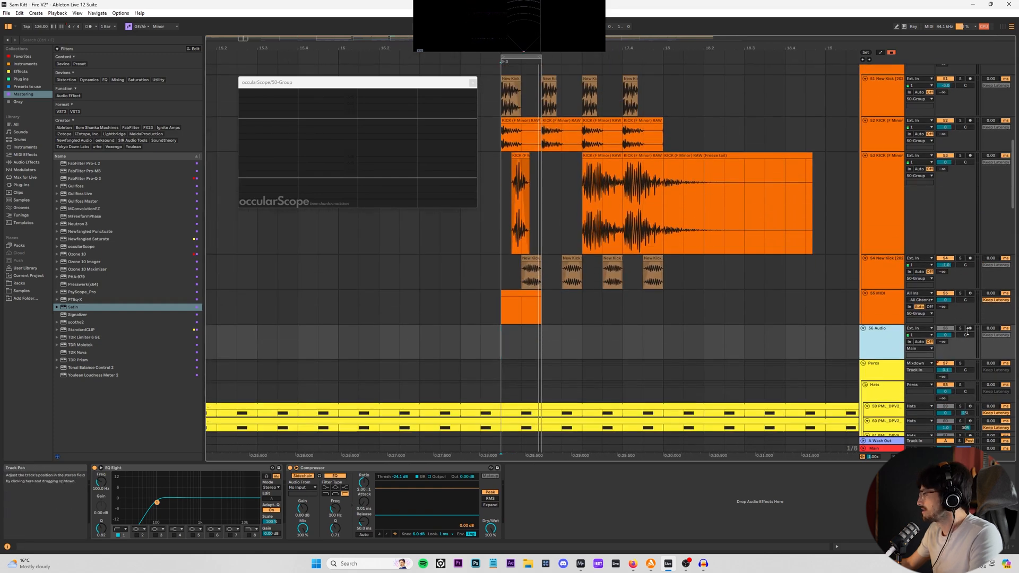
scroll(887, 236, up, 2)
scroll(899, 379, down, 1)
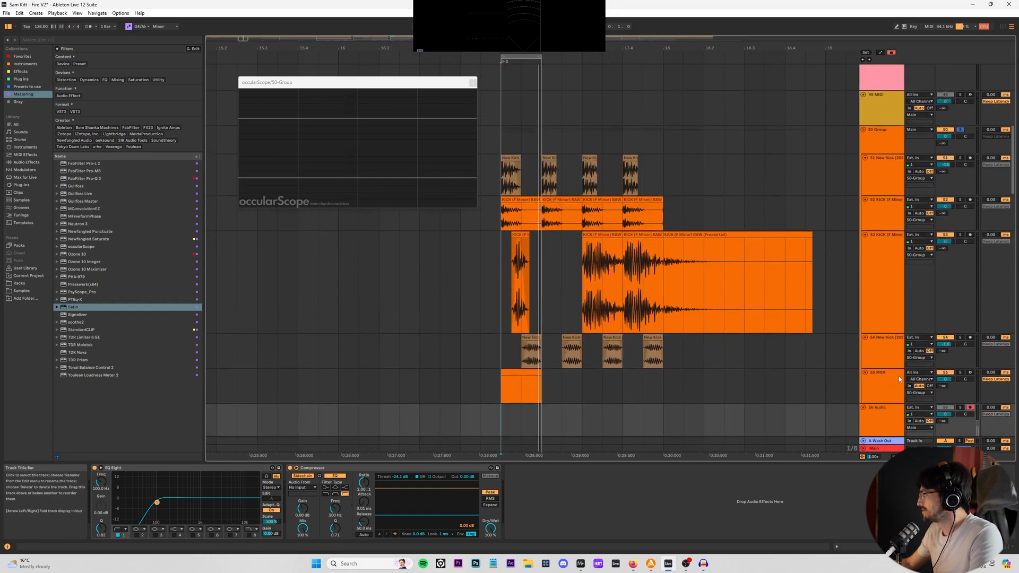
click(916, 408)
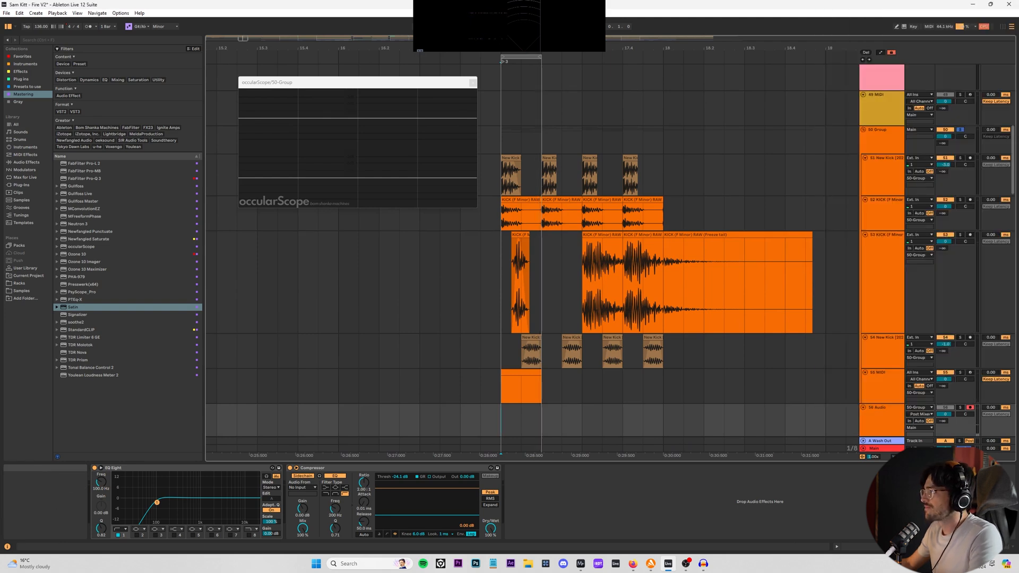
- Record the 50-Group onto track 56 from 17.1.1 and delete everything after the first beat
key(F9)
scroll(565, 376, down, 3)
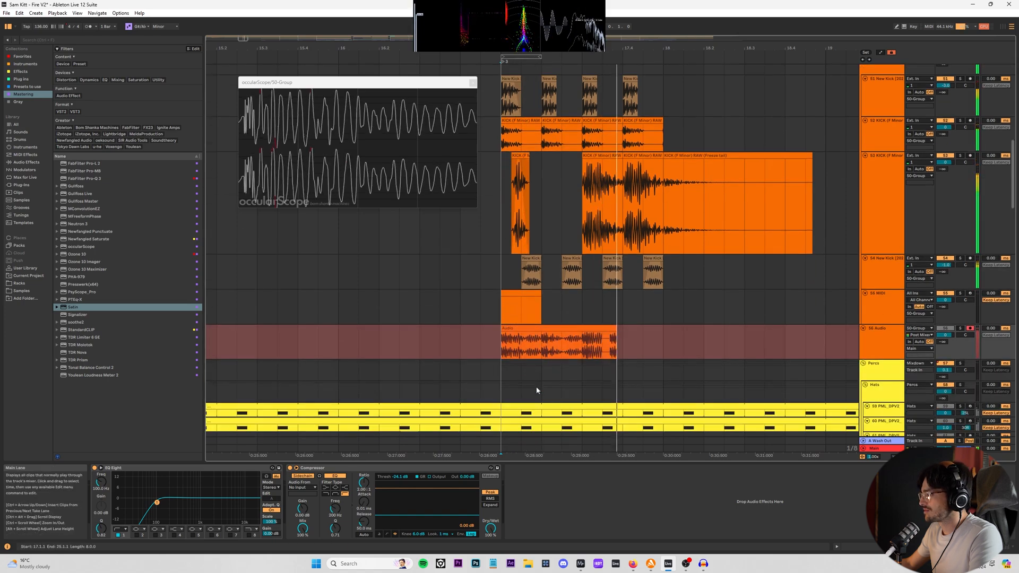
key(space)
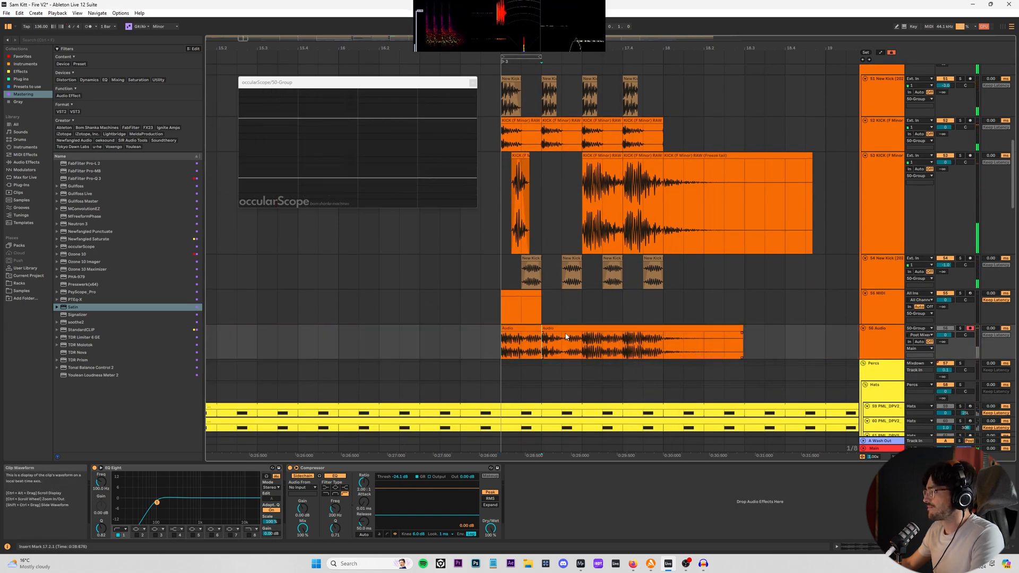
click(621, 339)
key(Delete)
- Examine the recorded kick's waveform in the sample editor and close the oscilloscope
double_click(516, 338)
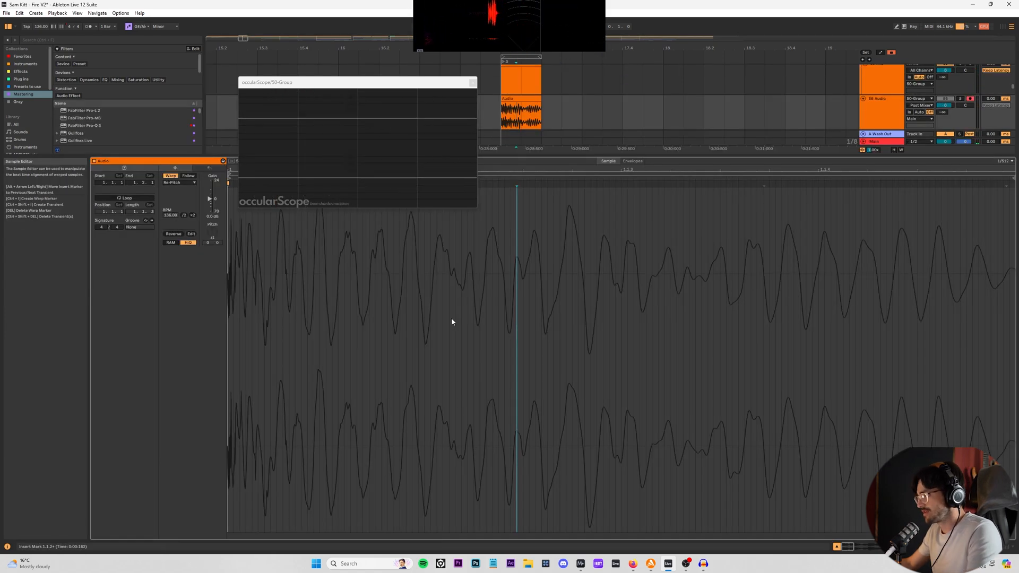
drag(408, 86, 603, 83)
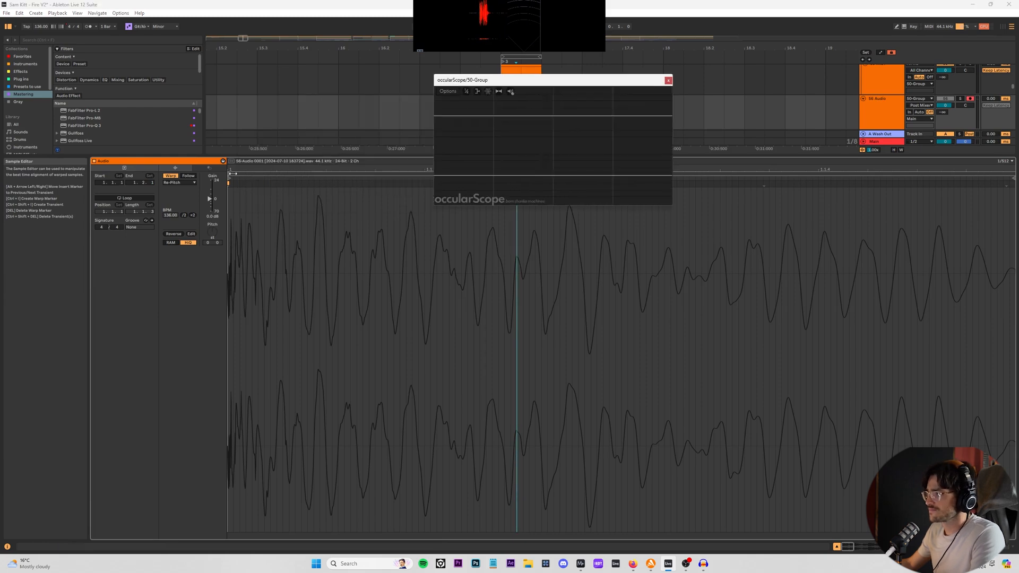
mouse_move(233, 170)
mouse_down()
mouse_move(233, 276)
mouse_move(233, 175)
mouse_up()
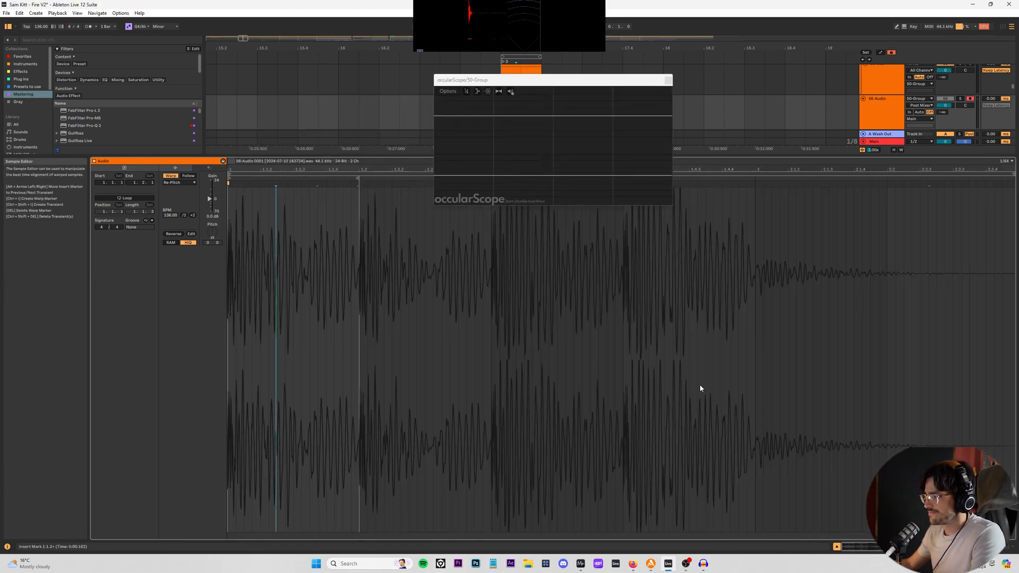
key(shift+Tab)
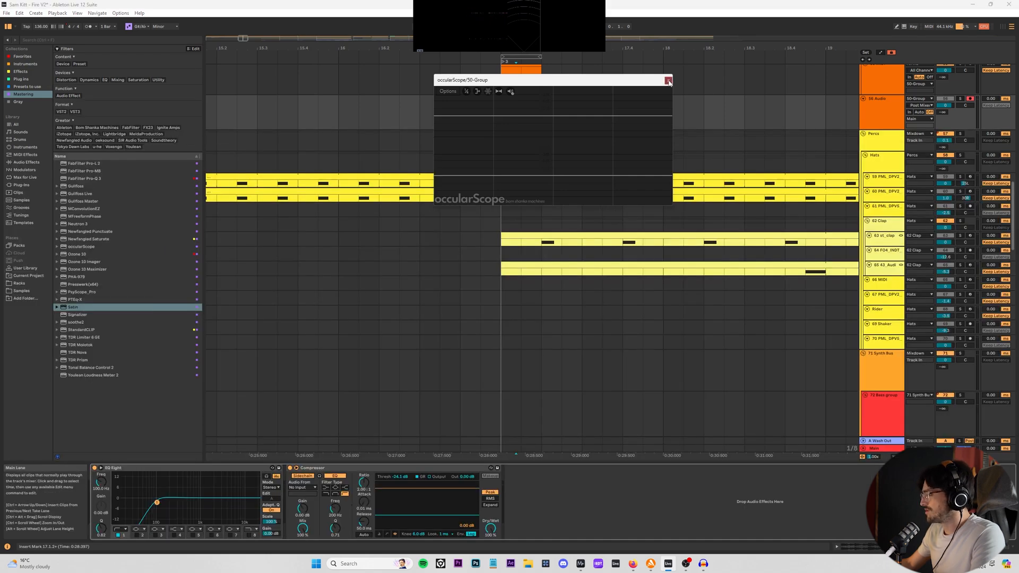
click(668, 81)
- Give the recorded one-beat clip on track 56 a short fade-out at its end and consolidate it
scroll(647, 111, up, 3)
click(522, 178)
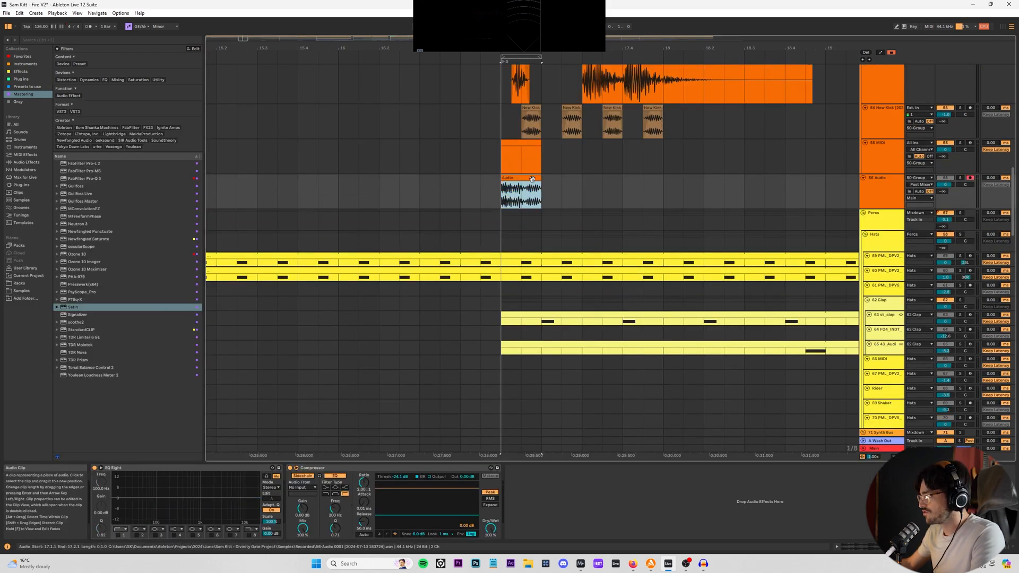
key(z)
click(659, 191)
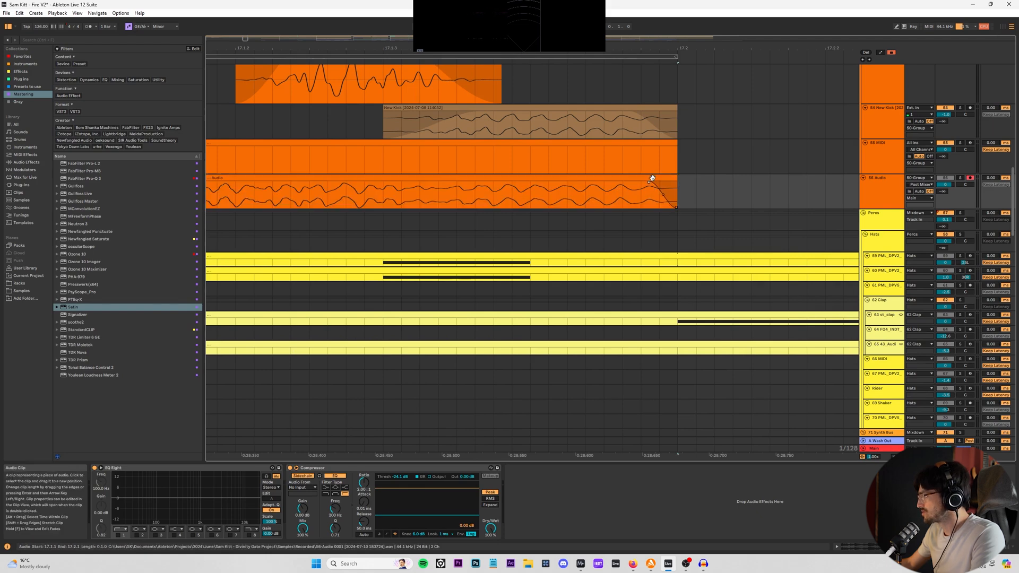
click(667, 179)
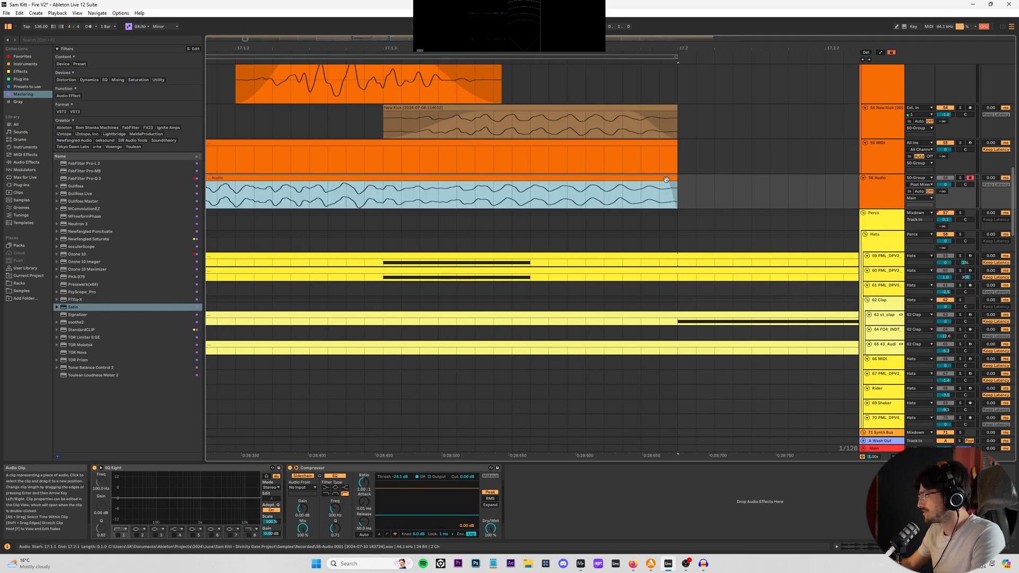
key(ctrl+j)
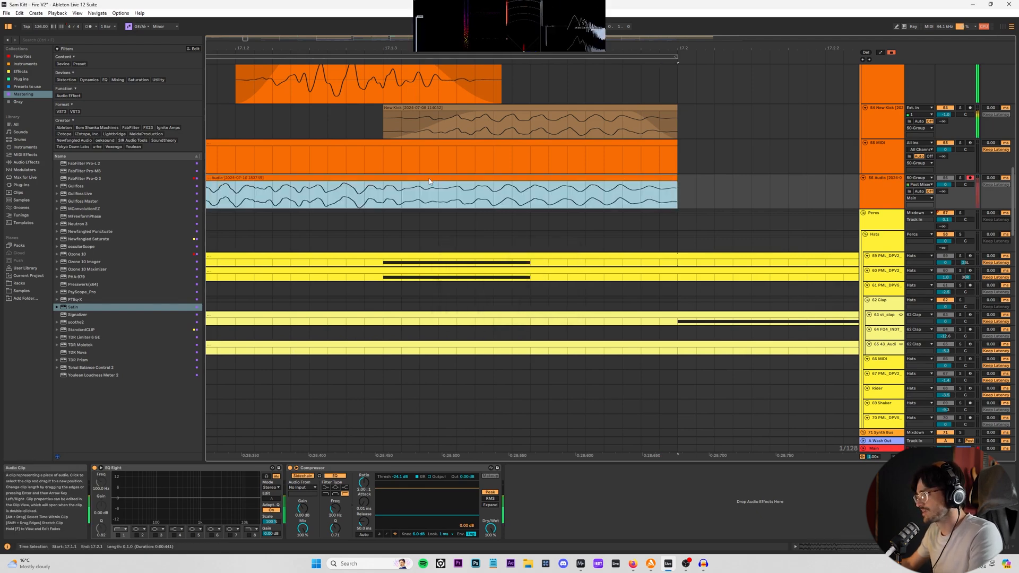
- Solo track 56 and play back the consolidated kick clip
double_click(428, 178)
click(941, 546)
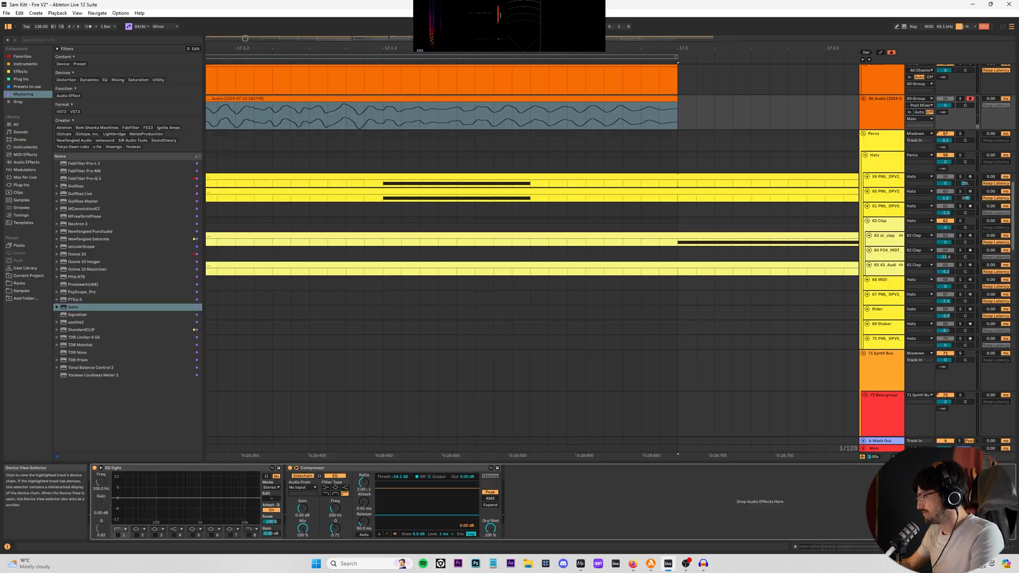
key(space)
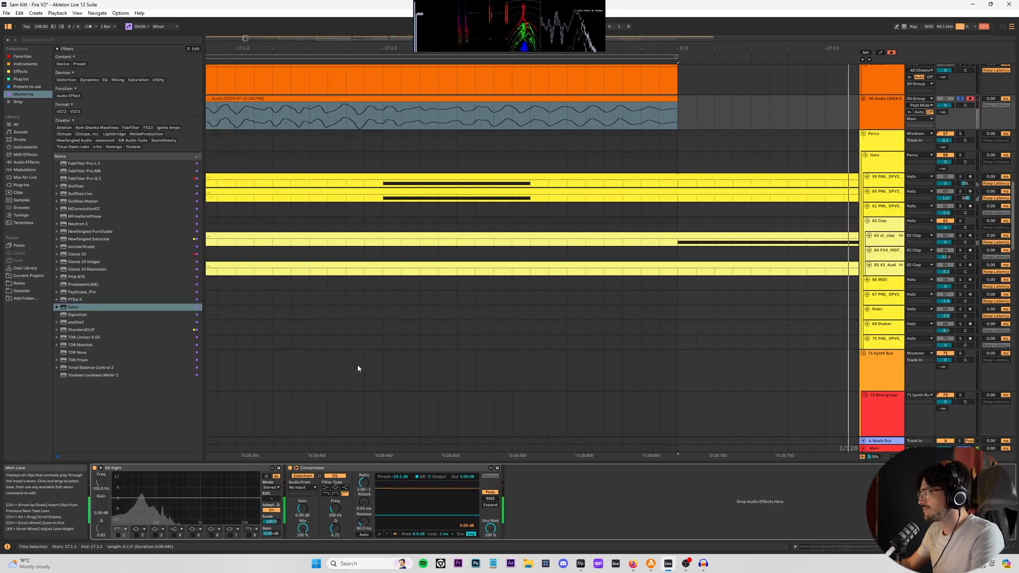
key(space)
- Turn on looping for the consolidated one-beat kick clip on track 56 and extend its start back towards the beginning of the arrangement
scroll(379, 114, down, 8)
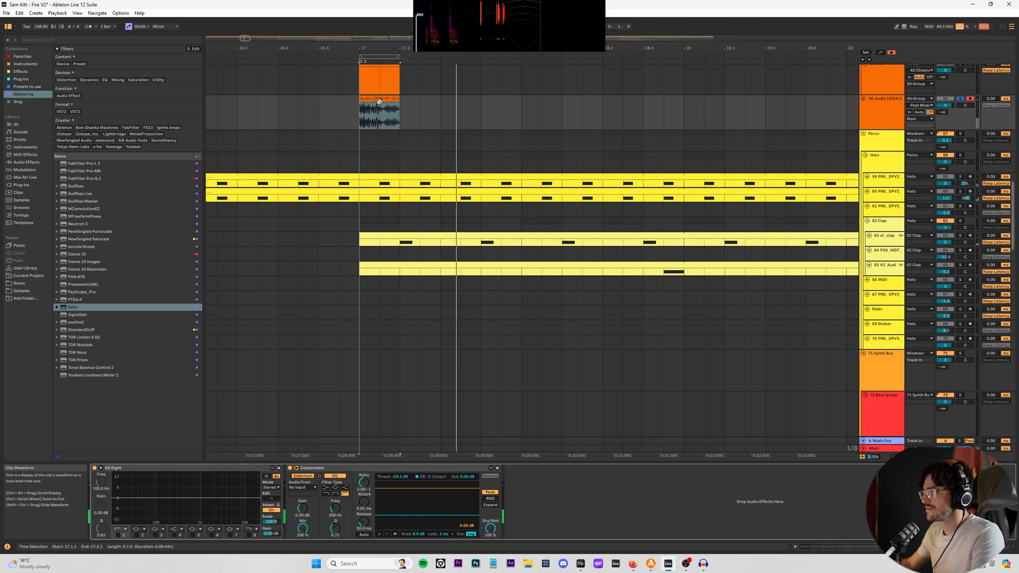
click(379, 100)
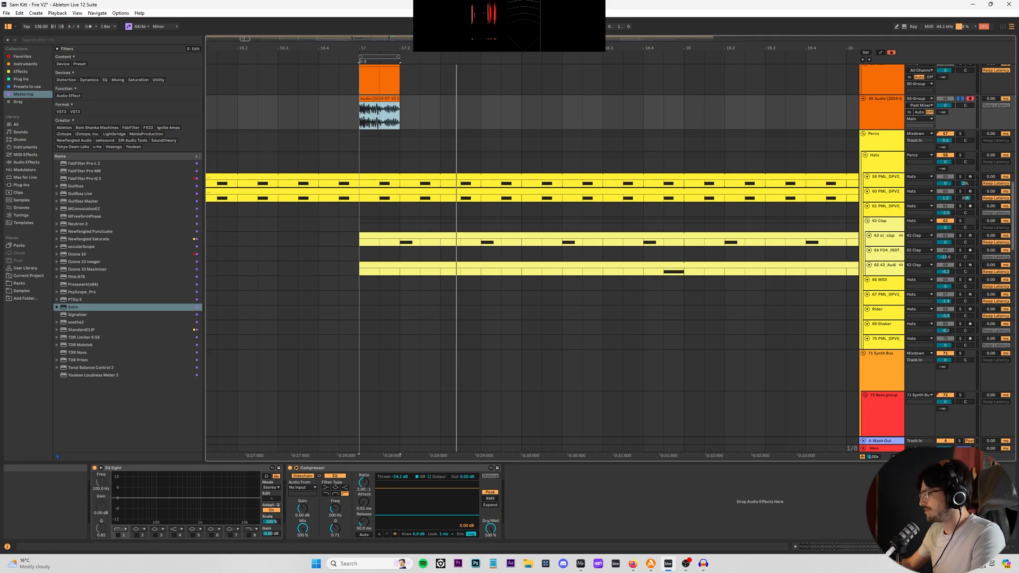
click(861, 547)
click(109, 198)
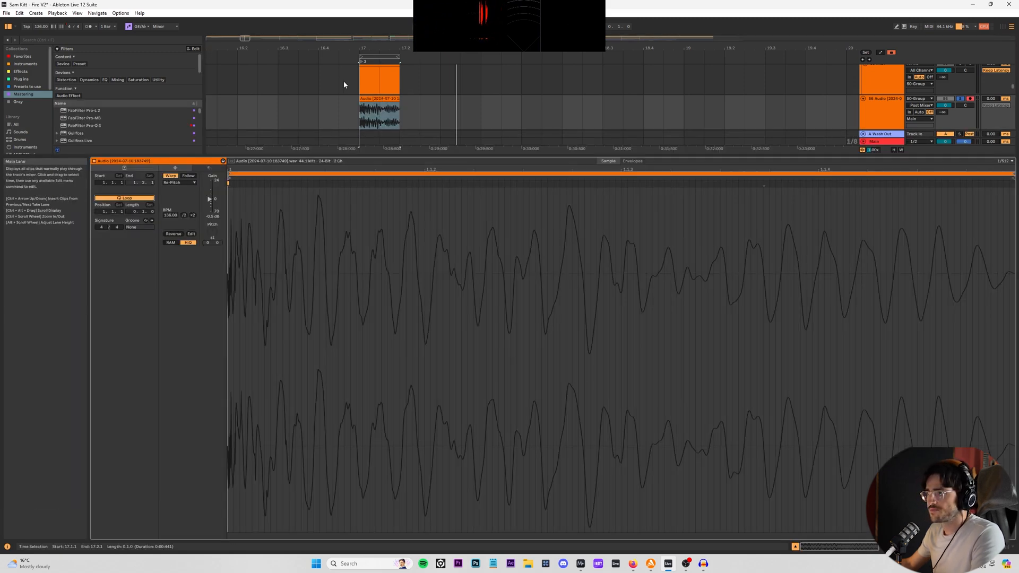
drag(359, 113, 34, 109)
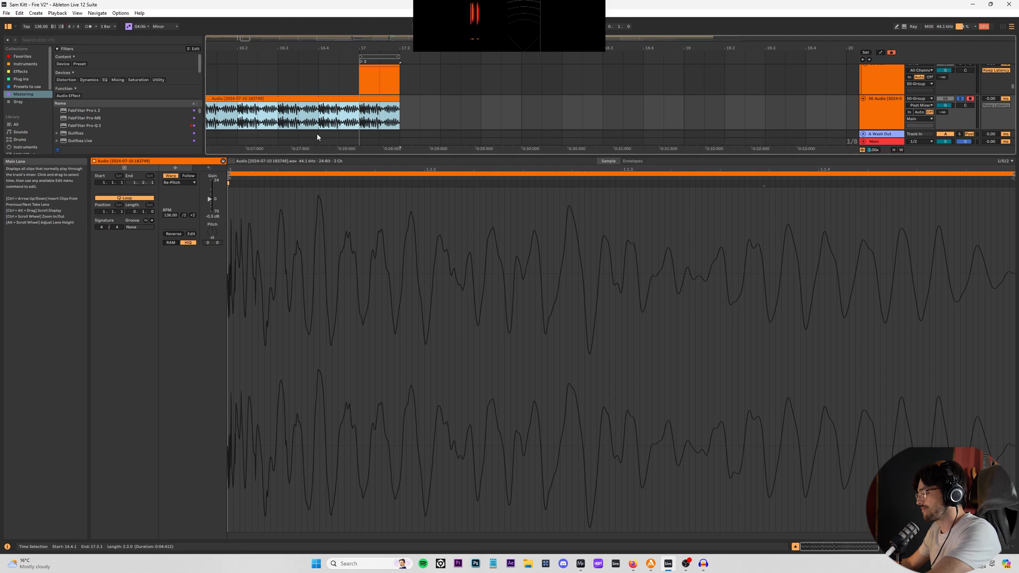
key(shift+Tab)
- Extend the looped kick clip's end so it covers the whole arrangement through to the end of the Outro
scroll(416, 189, up, 6)
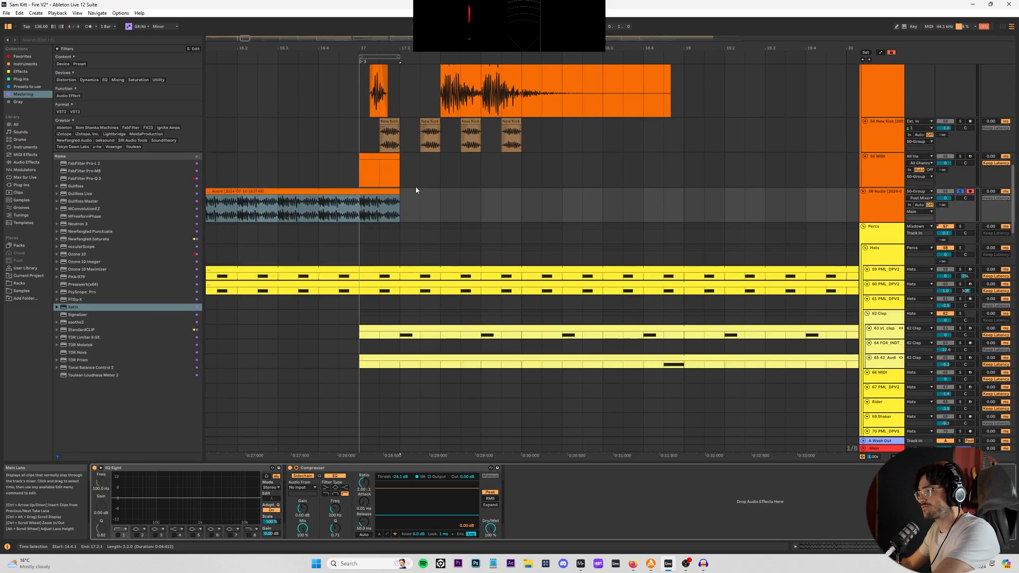
key(w)
drag(233, 205, 614, 197)
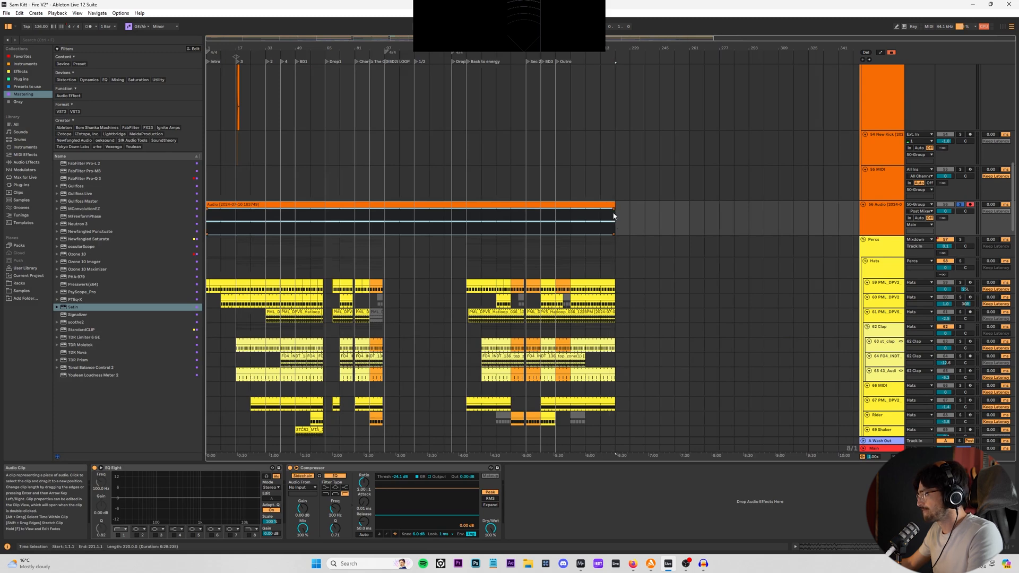
scroll(615, 218, up, 6)
drag(393, 194, 522, 209)
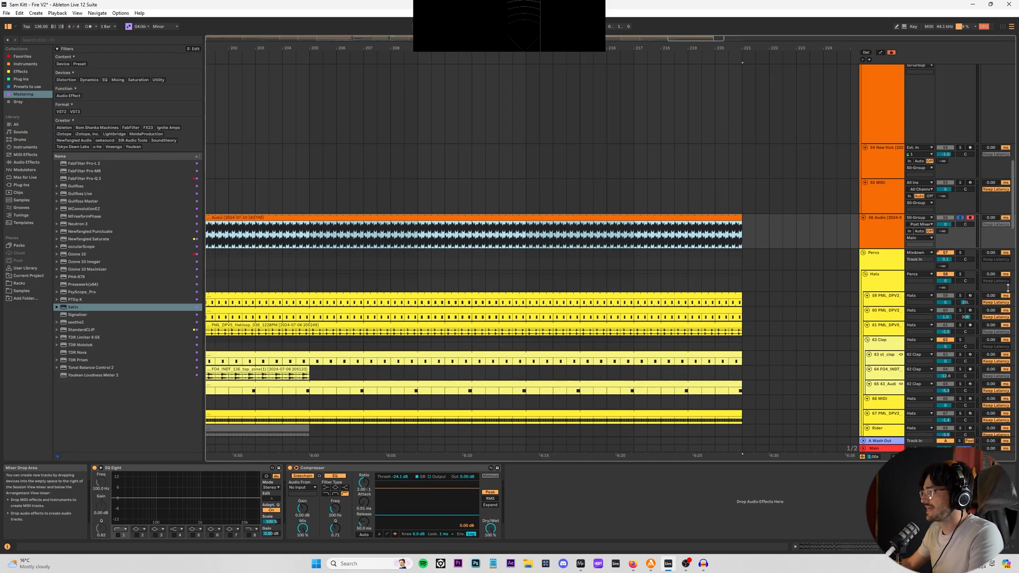
- Unfold Kick group Zero and its MIDI kick track, and consolidate that track's clips across the whole arrangement
scroll(865, 222, up, 10)
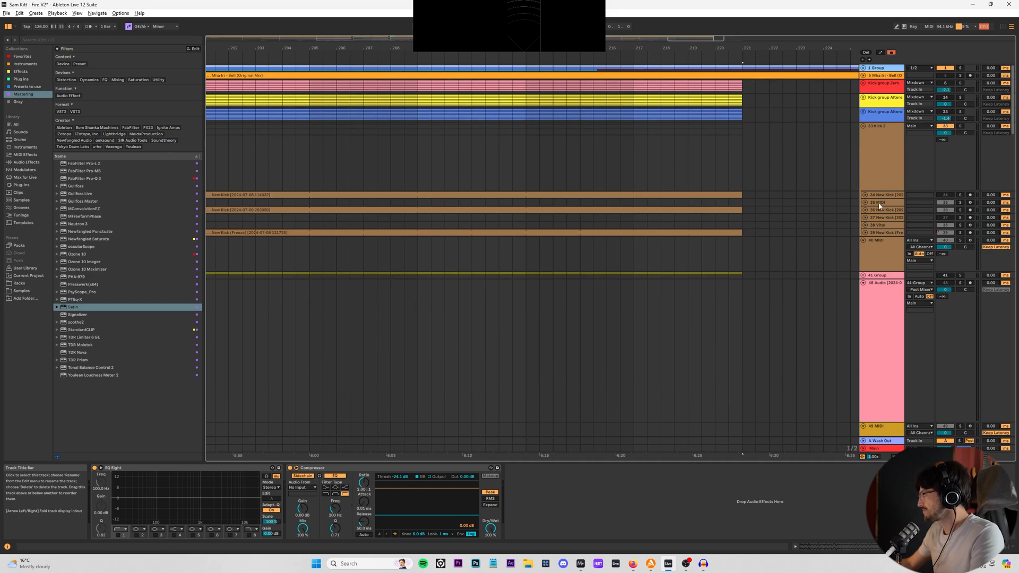
click(864, 203)
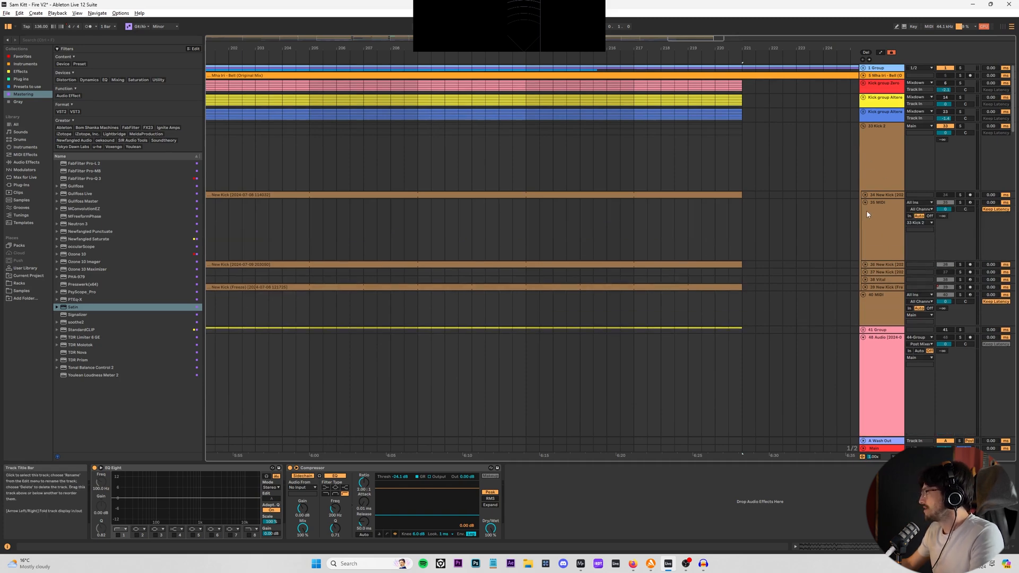
scroll(887, 282, up, 1)
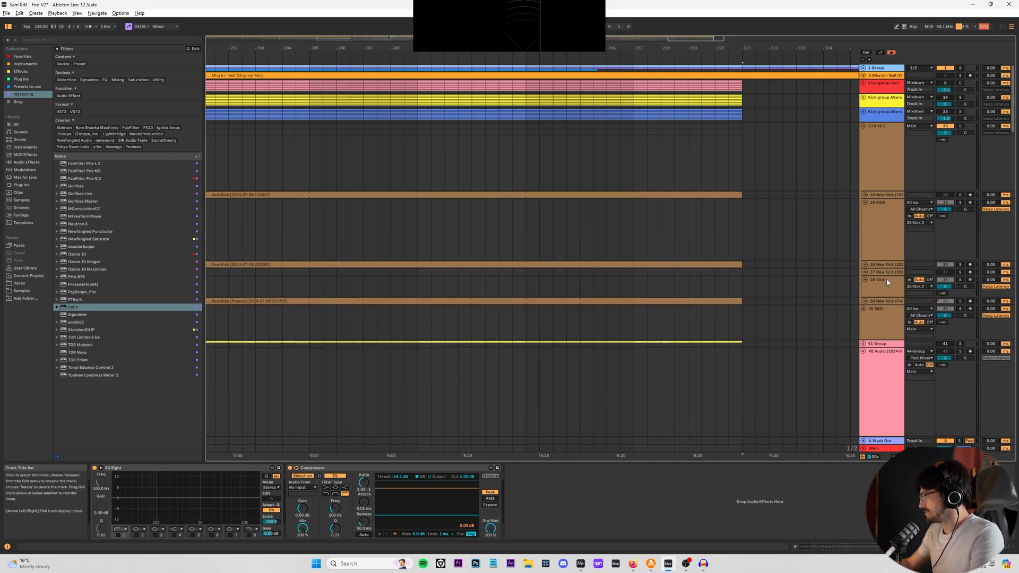
key(w)
scroll(477, 266, up, 1)
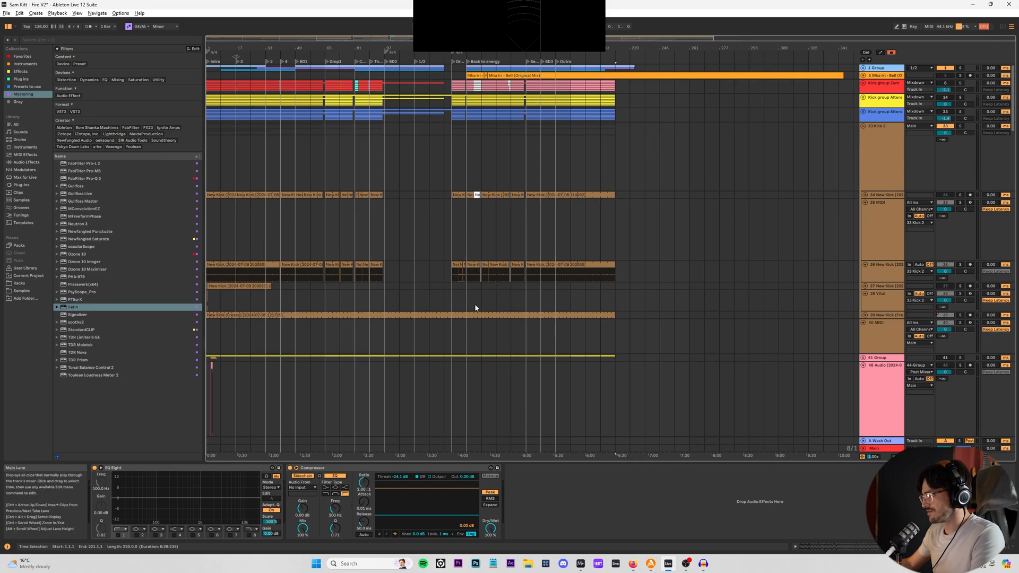
scroll(478, 316, up, 1)
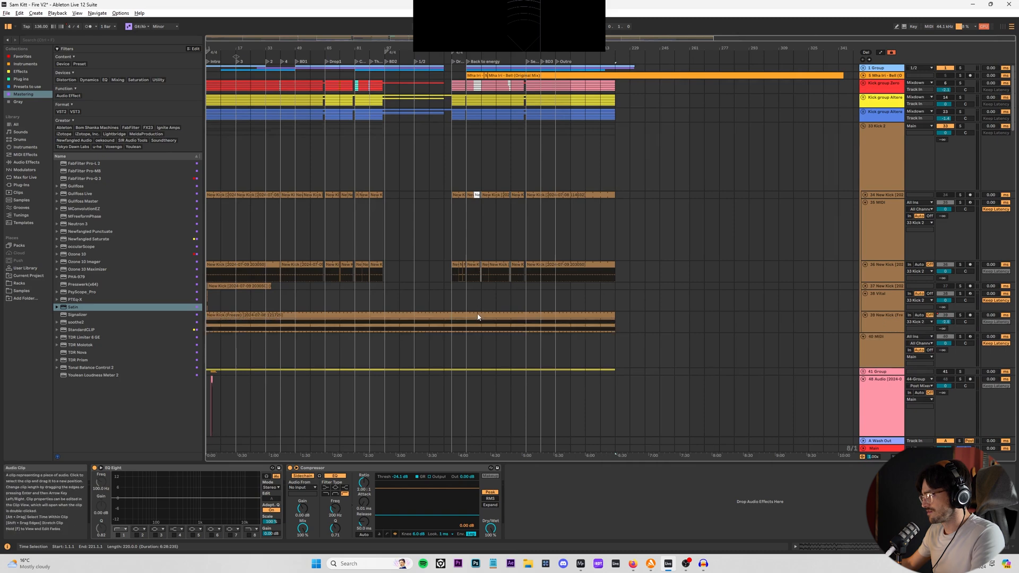
click(863, 83)
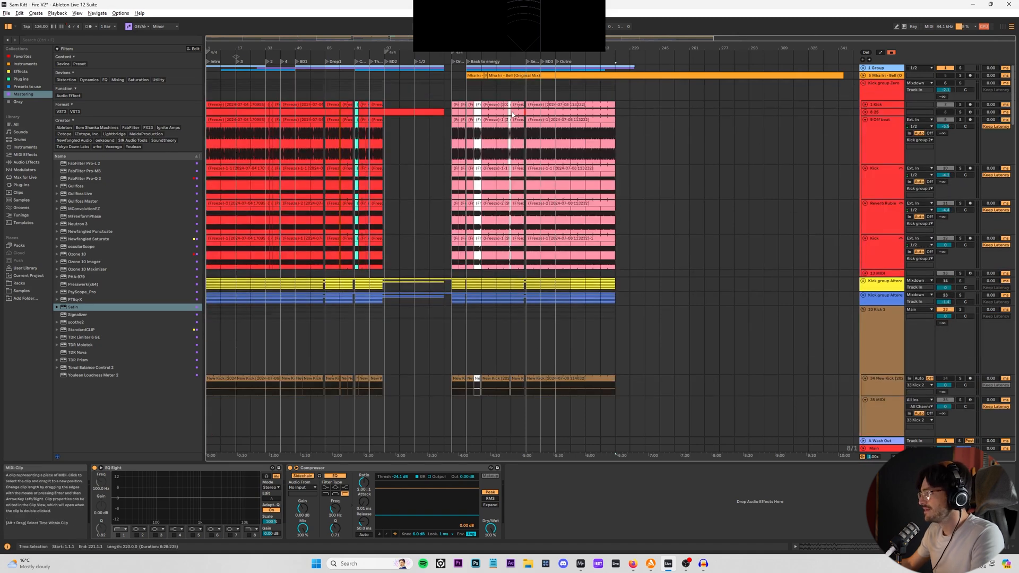
scroll(513, 115, up, 1)
click(604, 127)
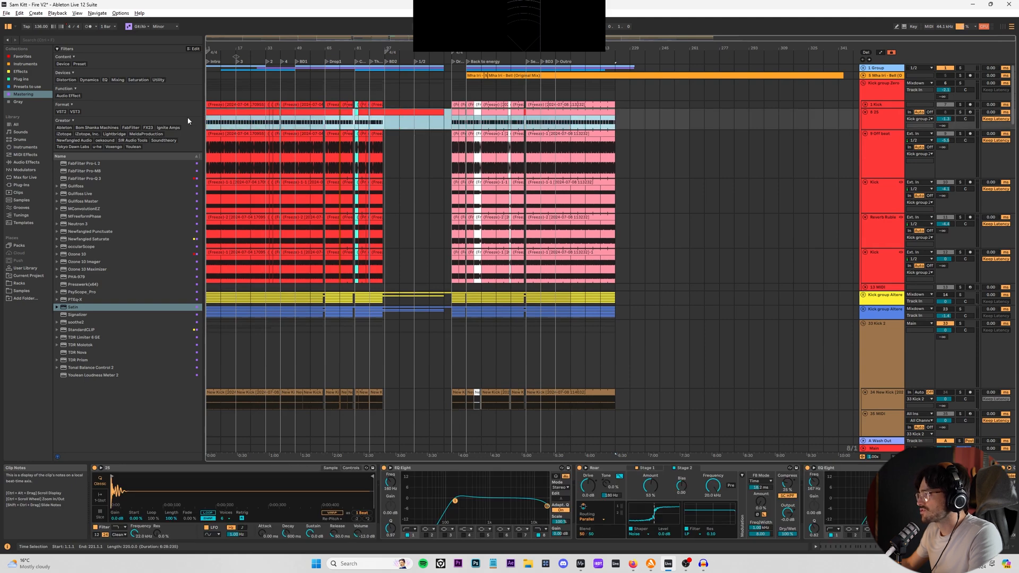
key(ctrl+j)
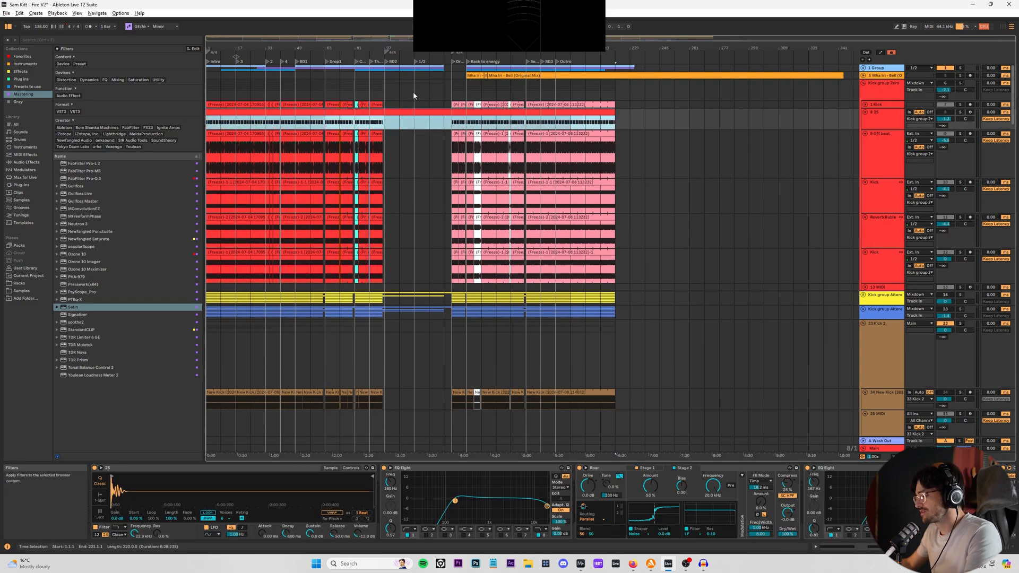
- Add a new MIDI track directly below 1 Group and paste the consolidated kick pattern onto it from the start
click(883, 69)
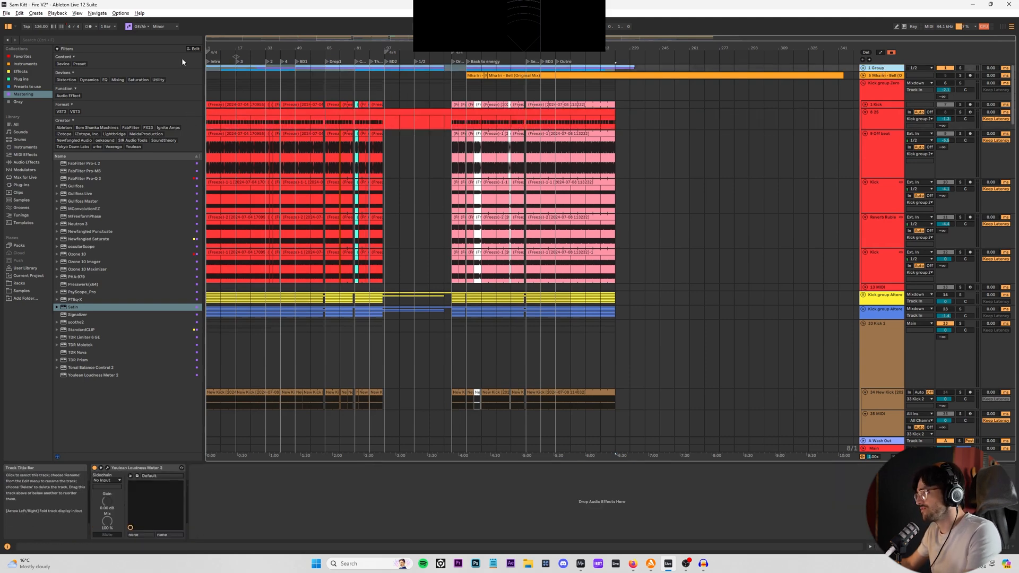
key(ctrl+shift+t)
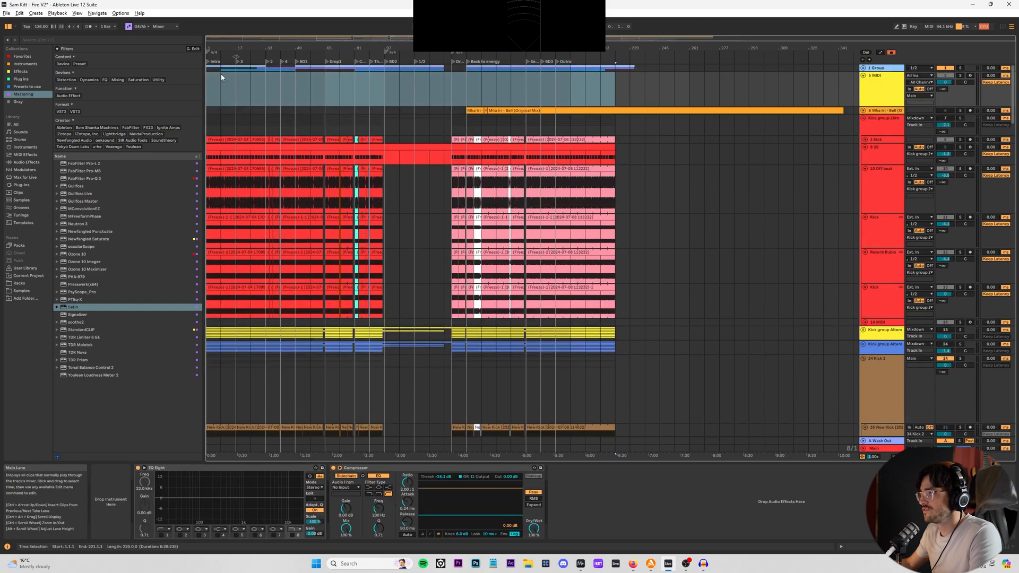
click(209, 80)
key(ctrl+v)
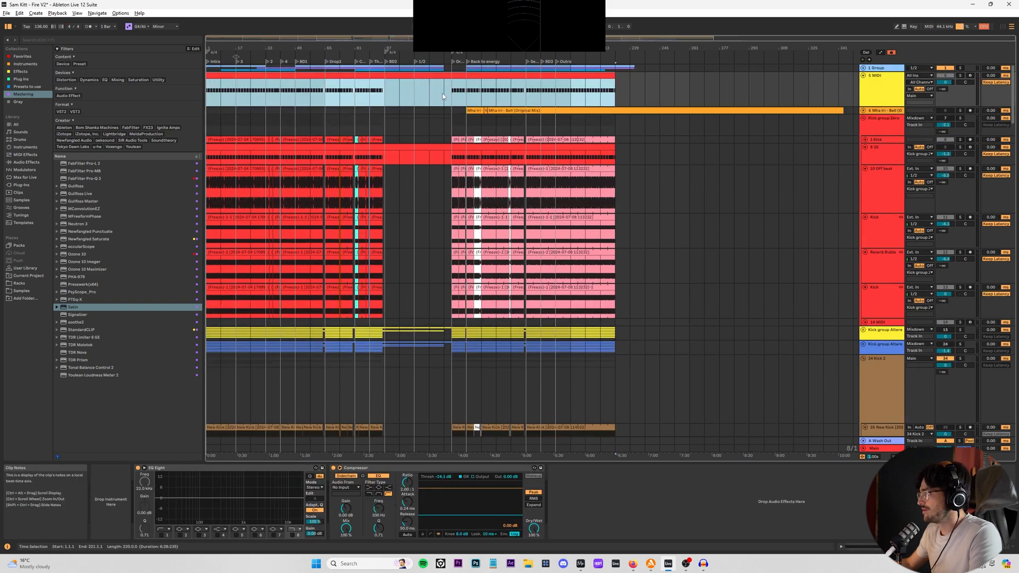
- Add a MIDI track below the kick audio track 57 and show that kick clip's sample in the browser
ctrl+scroll(442, 97, up, 10)
scroll(553, 104, down, 15)
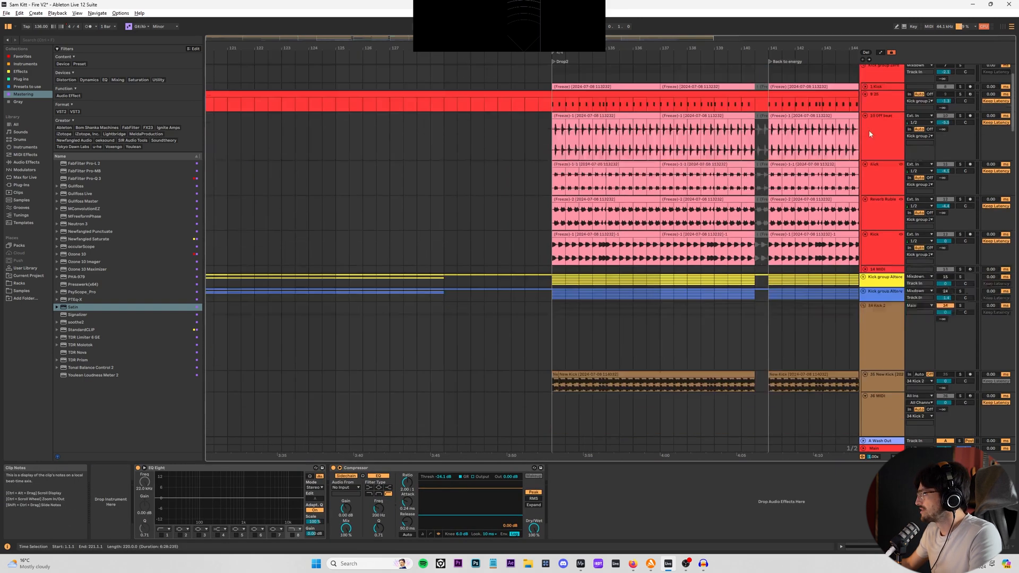
scroll(884, 204, down, 4)
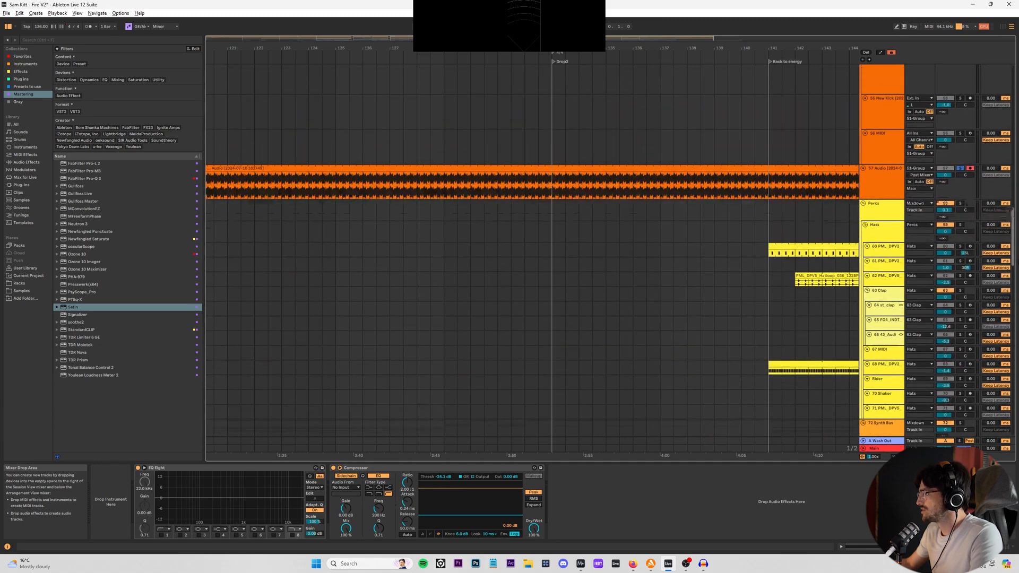
click(883, 204)
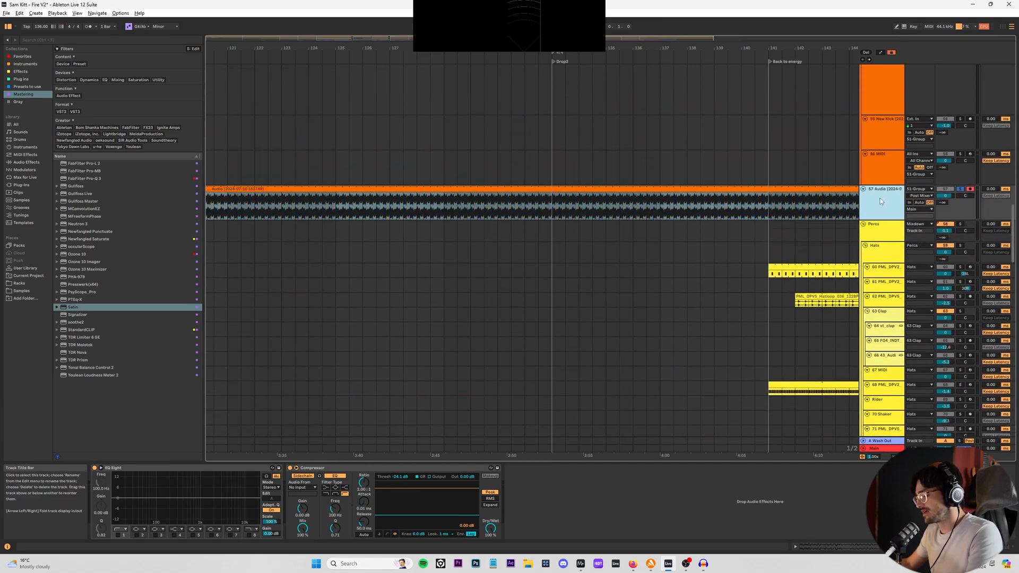
click(262, 190)
right_click(264, 190)
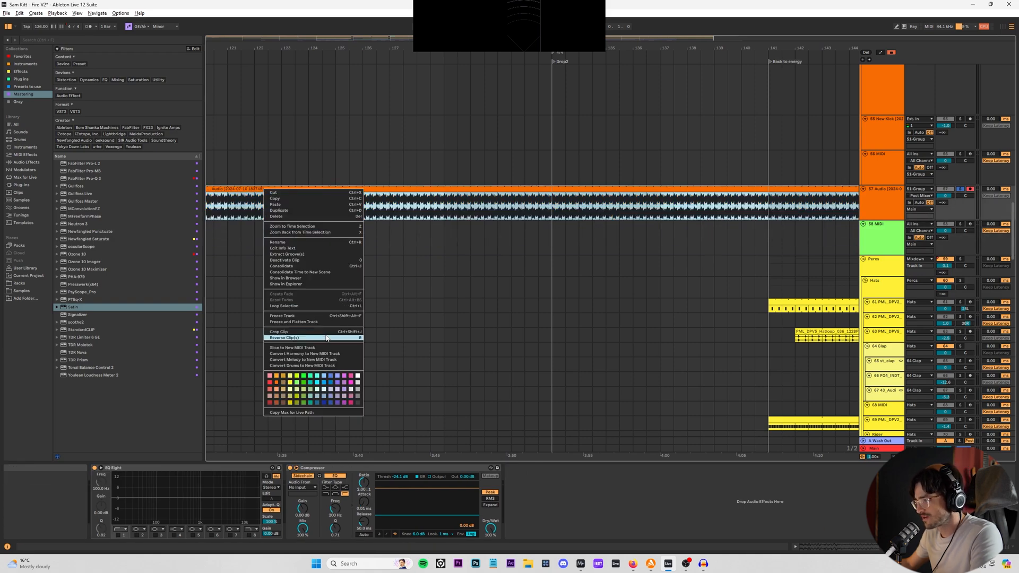
click(299, 279)
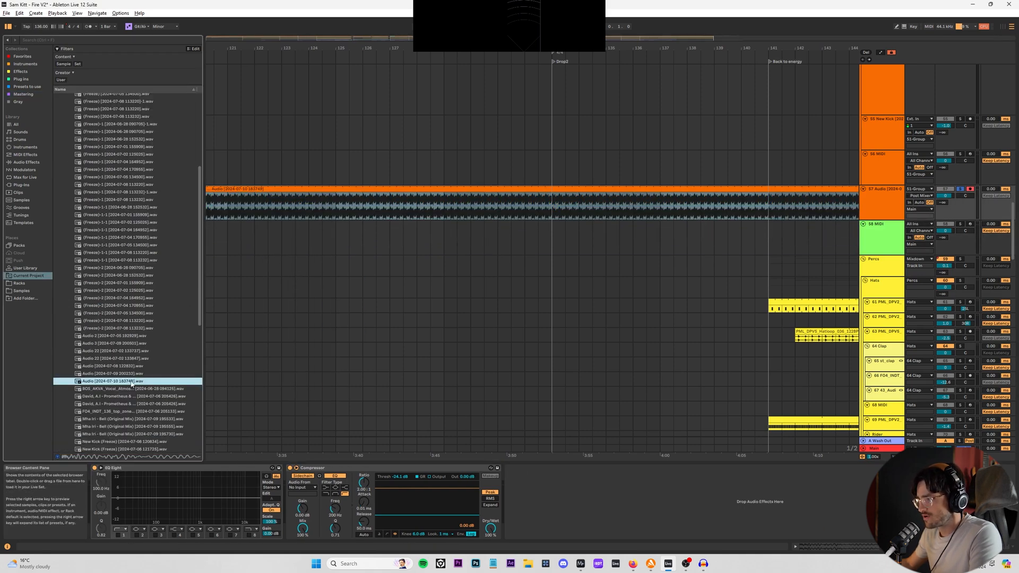
drag(130, 382, 878, 236)
click(876, 235)
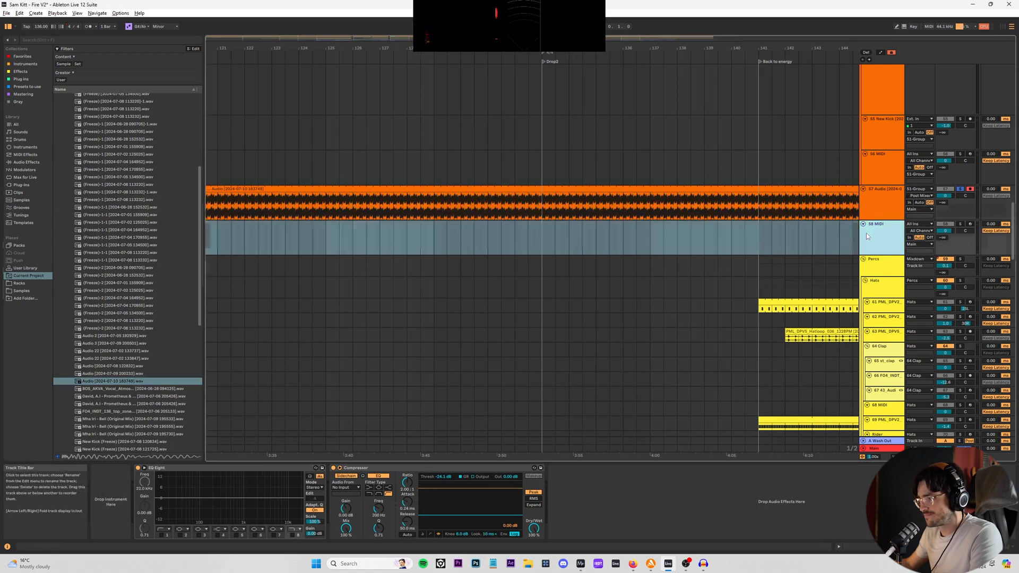
drag(99, 381, 123, 488)
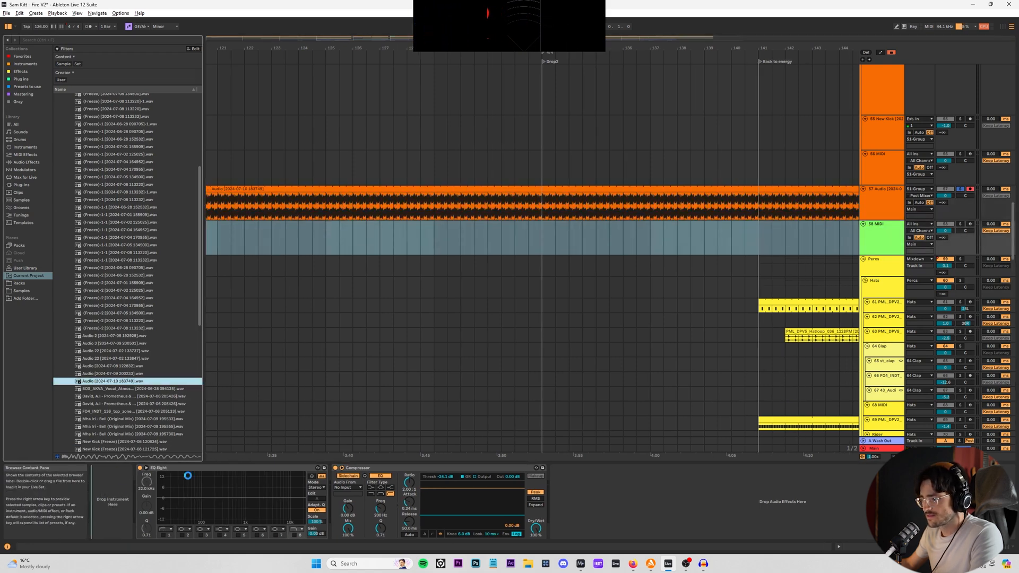
drag(920, 234, 920, 233)
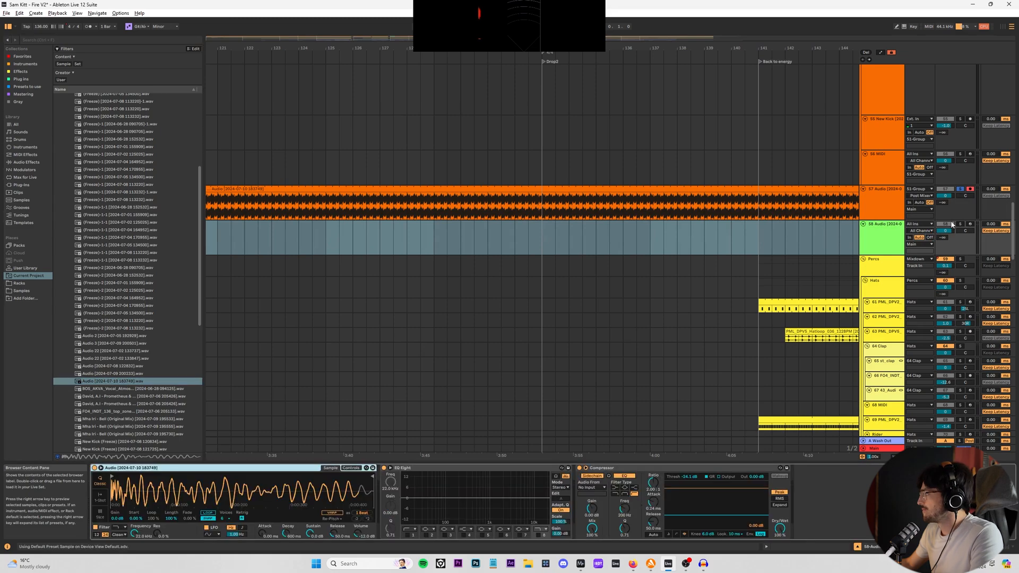
- Name the MIDI track holding the pasted pattern "Kick template" and set it as track 58's MIDI input, taken Post FX
drag(1009, 242, 1015, 82)
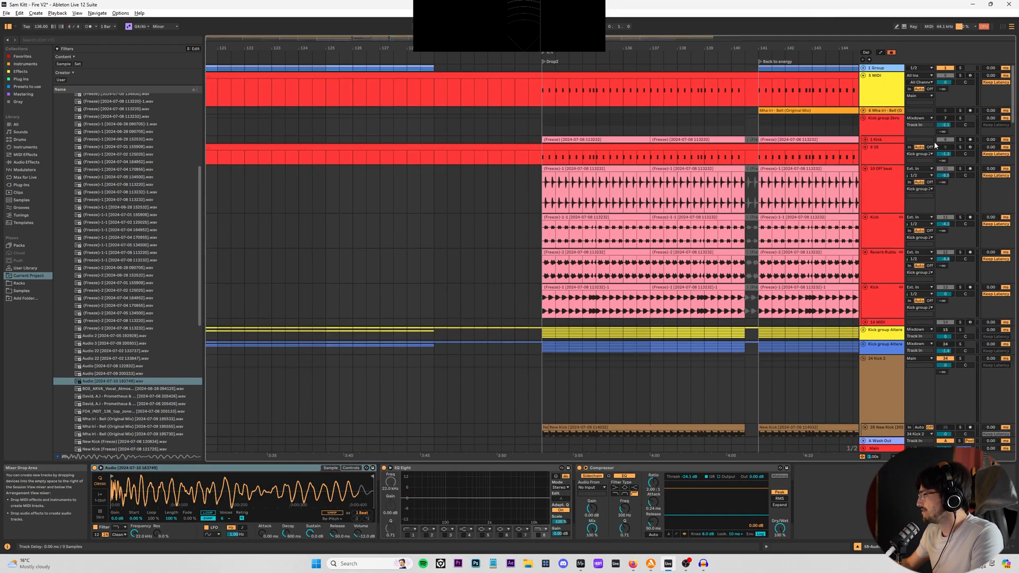
click(872, 94)
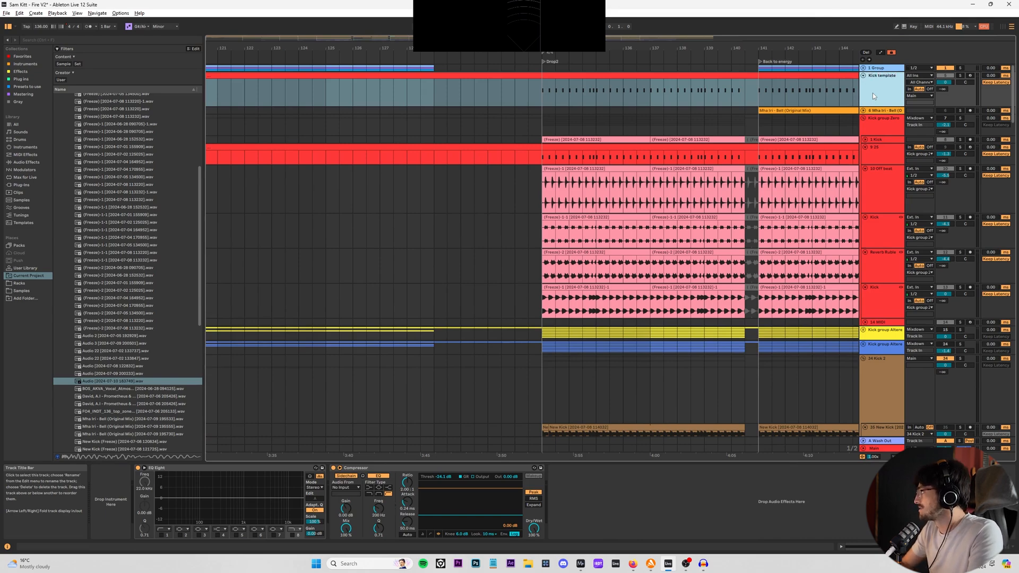
scroll(419, 393, down, 15)
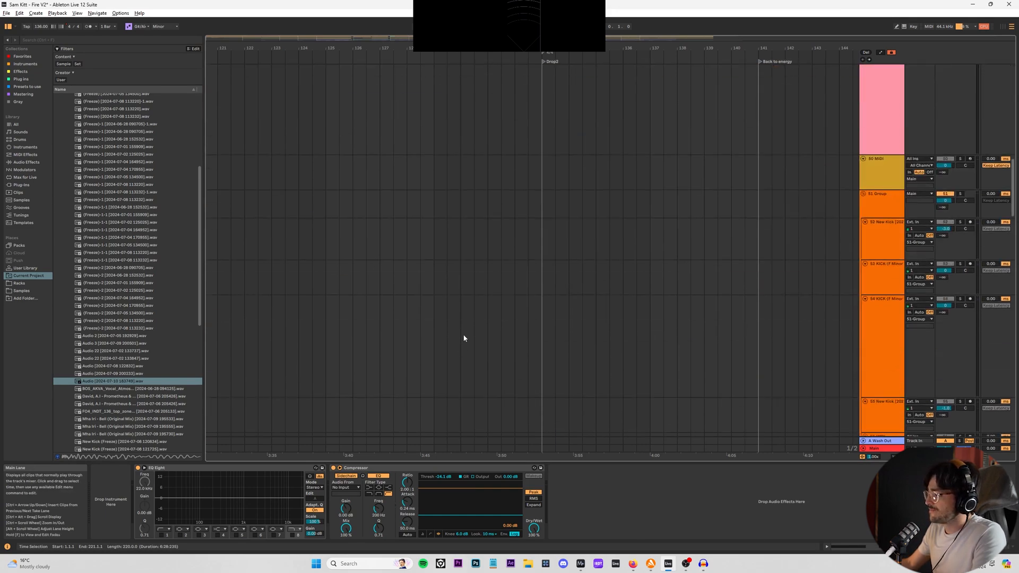
scroll(464, 338, down, 10)
click(863, 183)
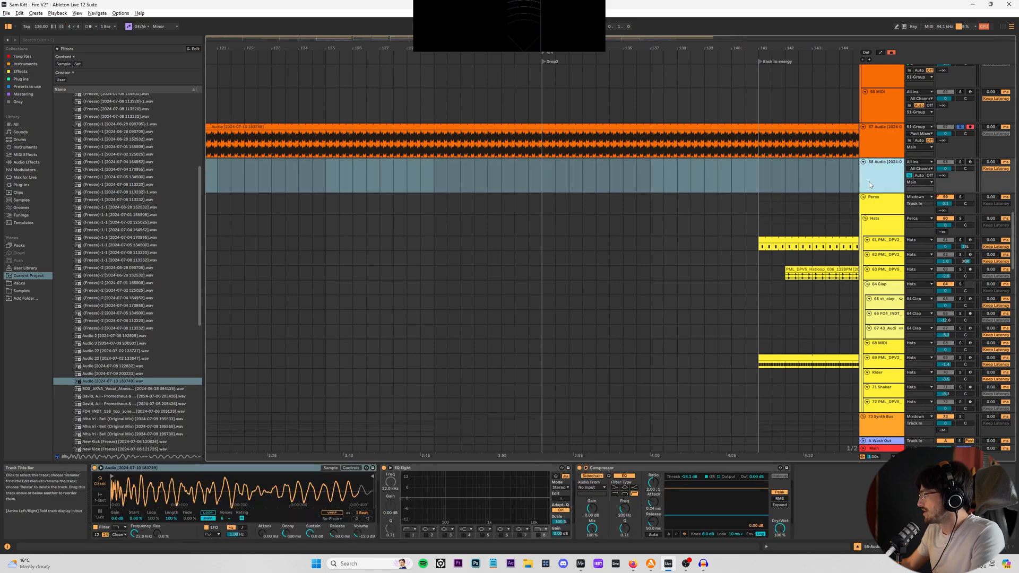
key(z)
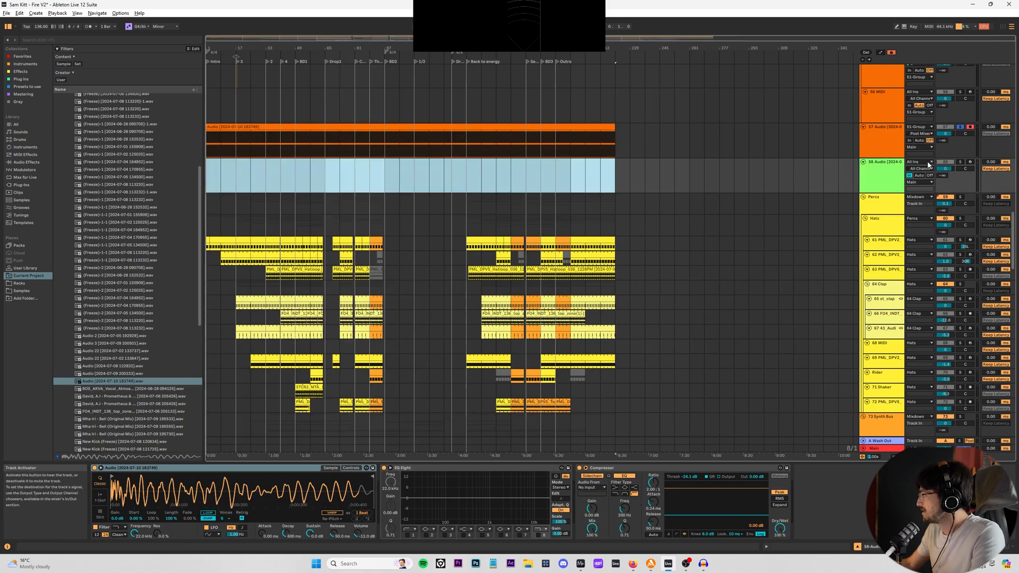
click(928, 163)
click(332, 190)
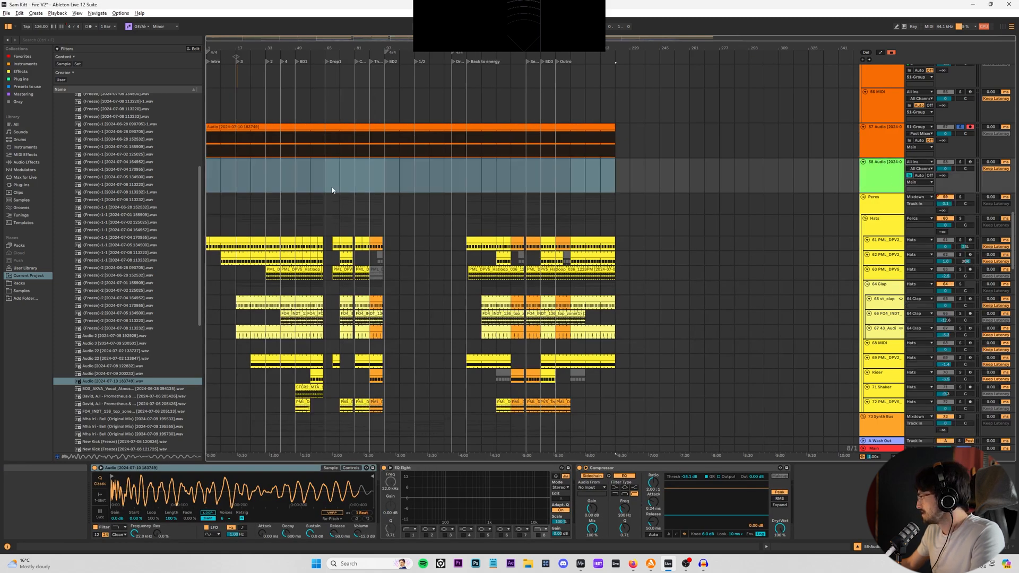
- Play from the start, switching track 58's Simpler to One-Shot mode and clearing the track solo
click(211, 175)
key(space)
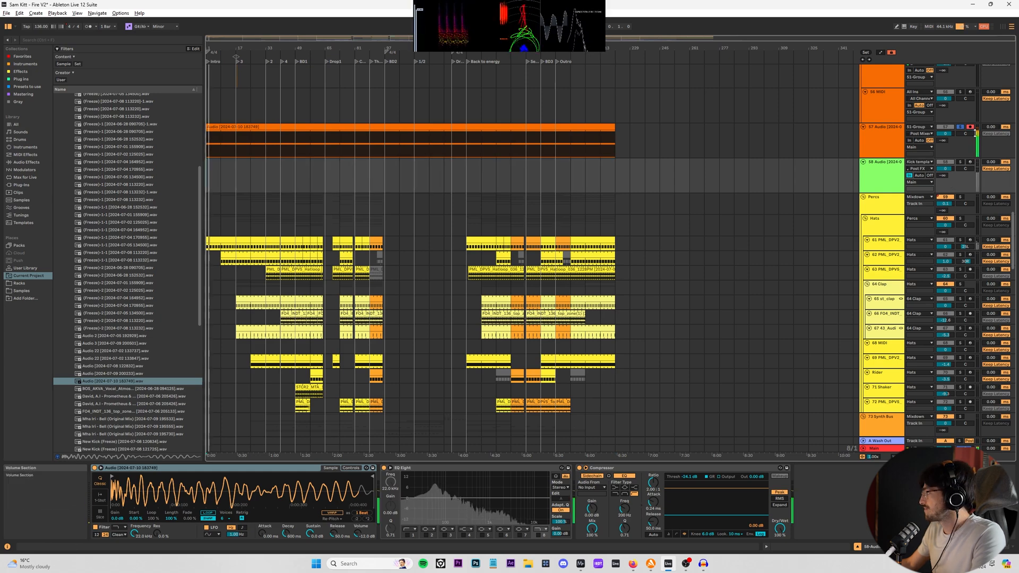
click(100, 497)
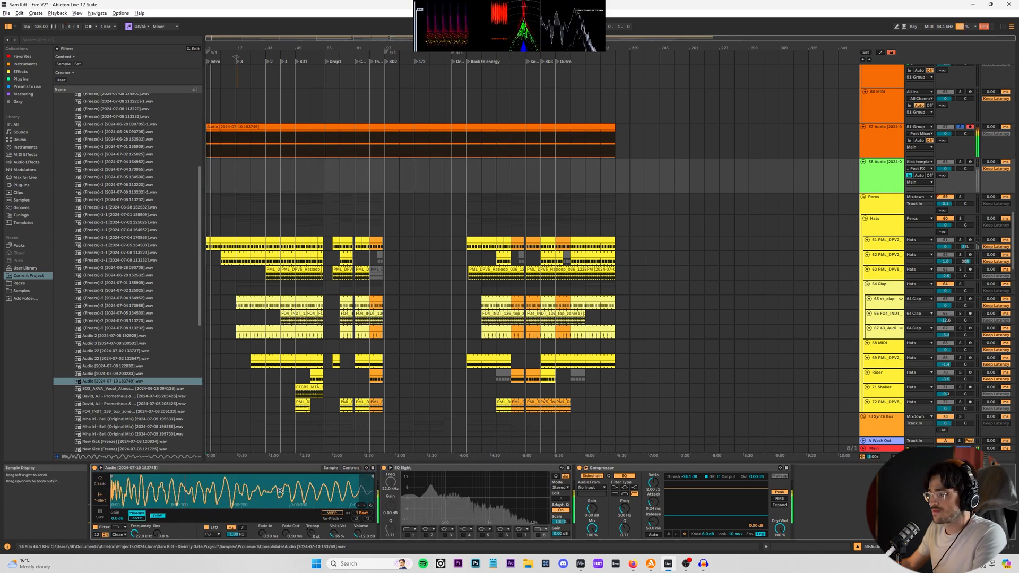
click(959, 162)
click(960, 162)
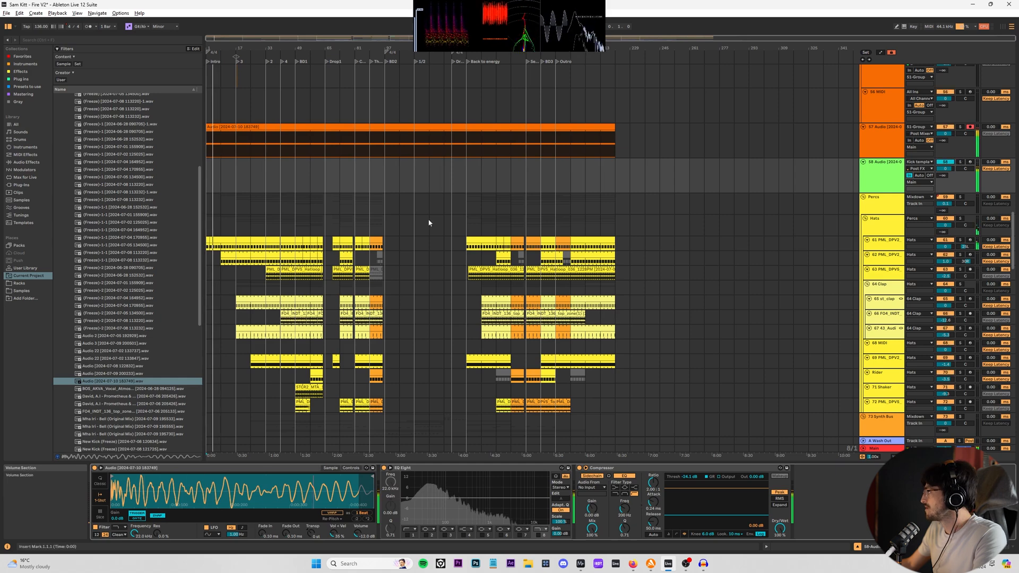
- Add StandardCLIP from the Mastering collection to the end of track 58's device chain
click(948, 122)
click(886, 169)
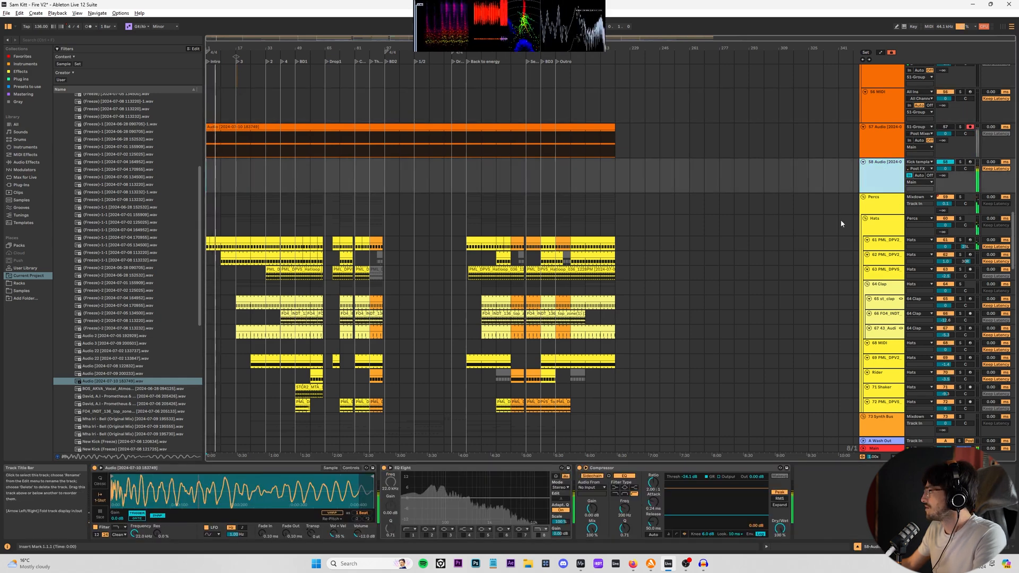
scroll(374, 211, up, 5)
click(23, 94)
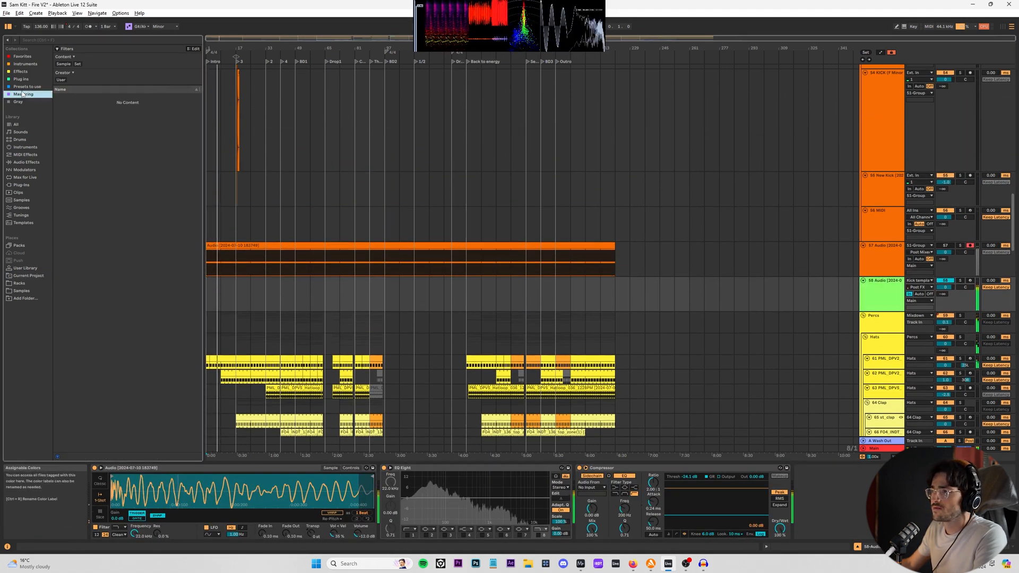
scroll(804, 300, up, 5)
scroll(878, 213, up, 10)
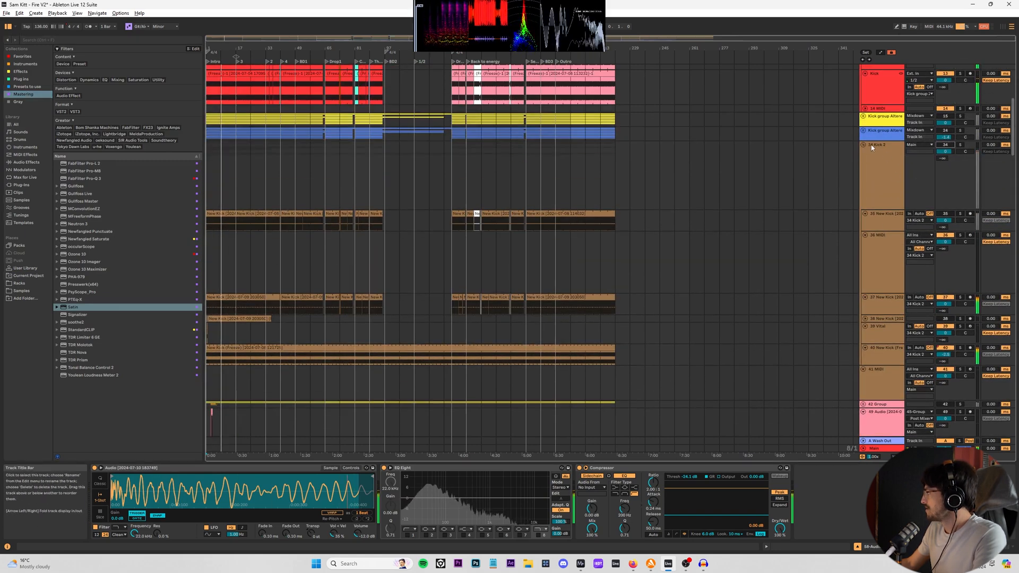
scroll(875, 212, down, 10)
scroll(869, 228, down, 5)
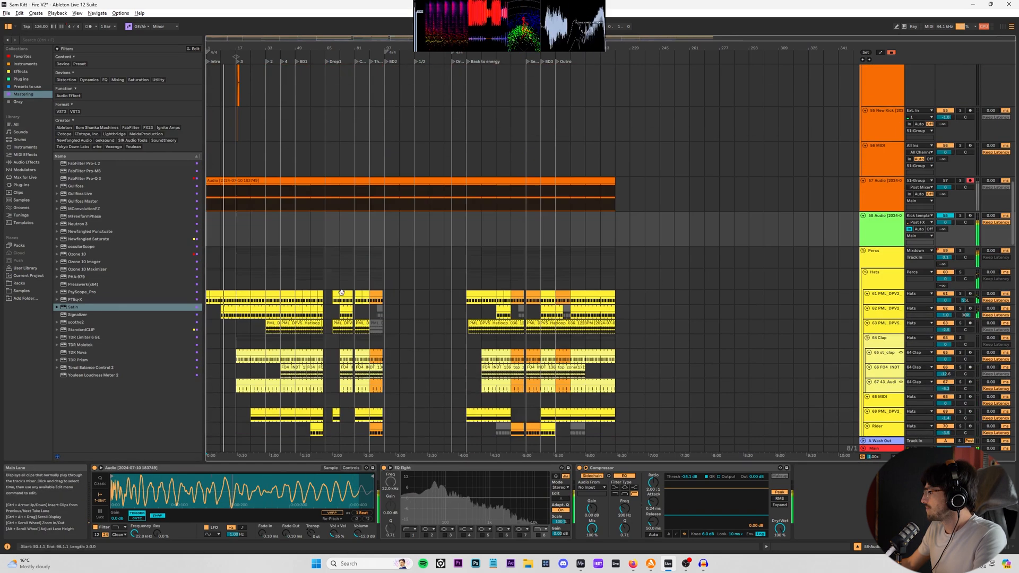
scroll(212, 233, up, 5)
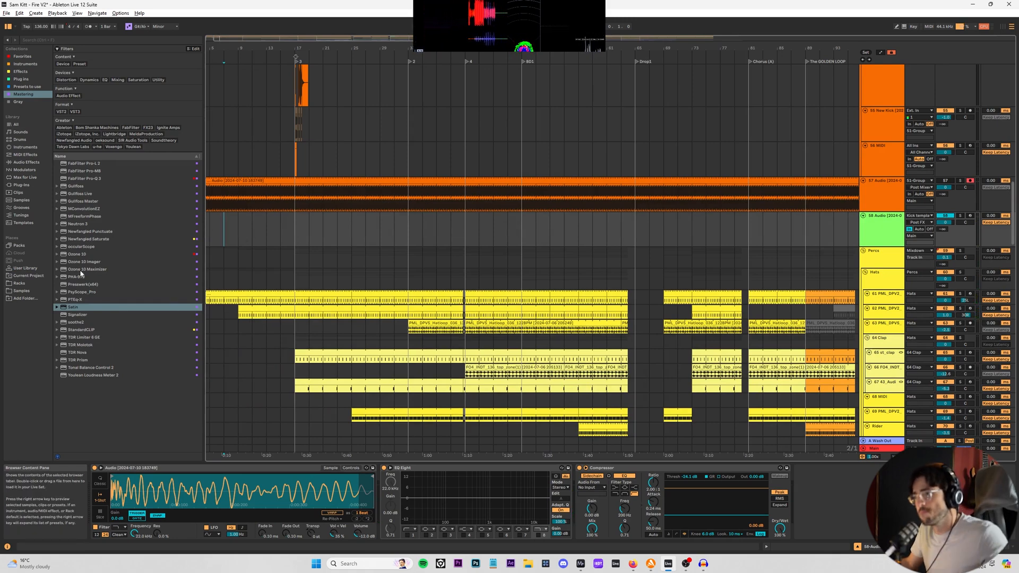
click(86, 330)
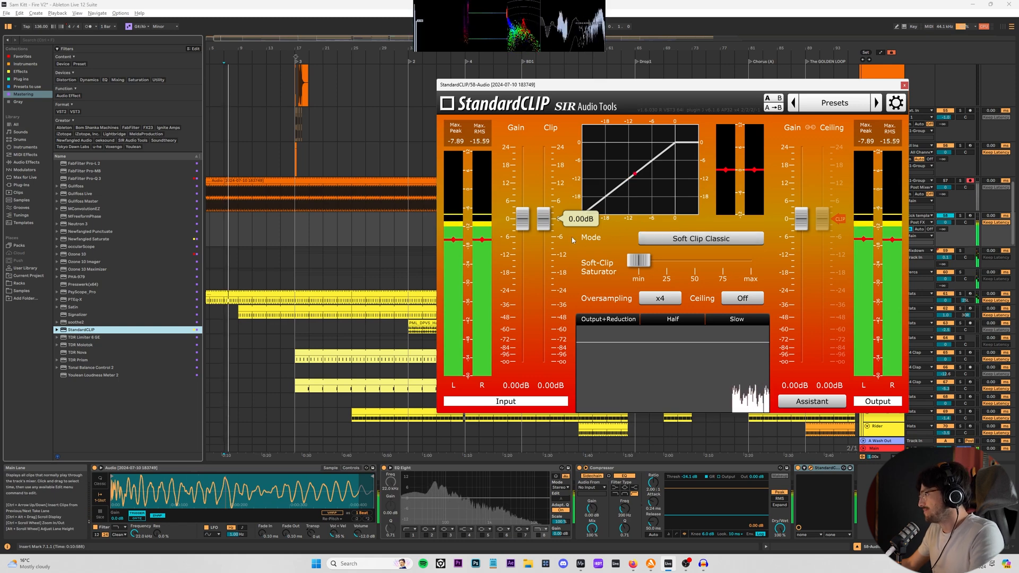
- Set StandardCLIP's clip level to -8.80 dB, its mode to Soft Clip Pro and its soft-clip saturator to 25%
drag(546, 226, 551, 254)
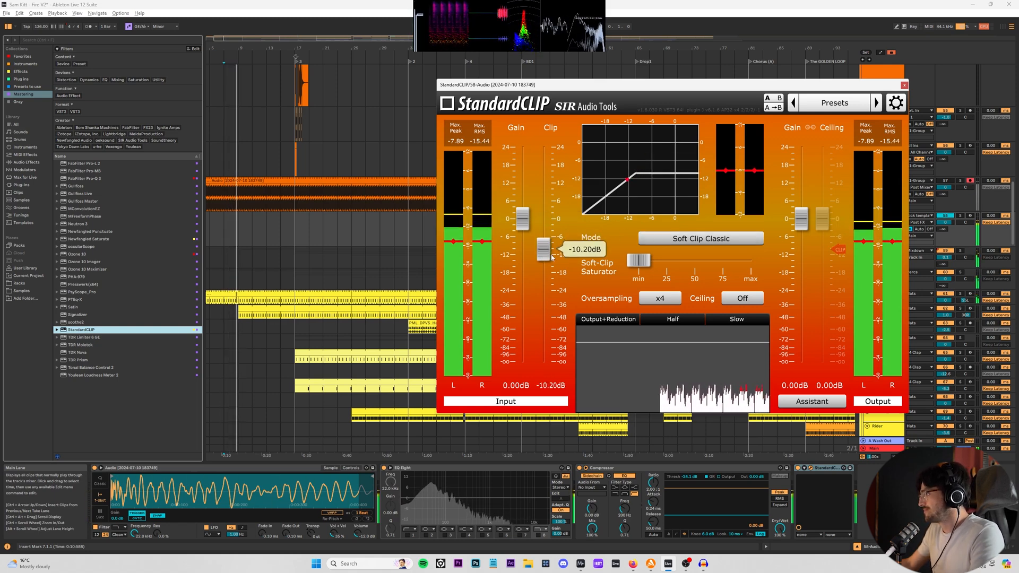
click(701, 239)
click(705, 268)
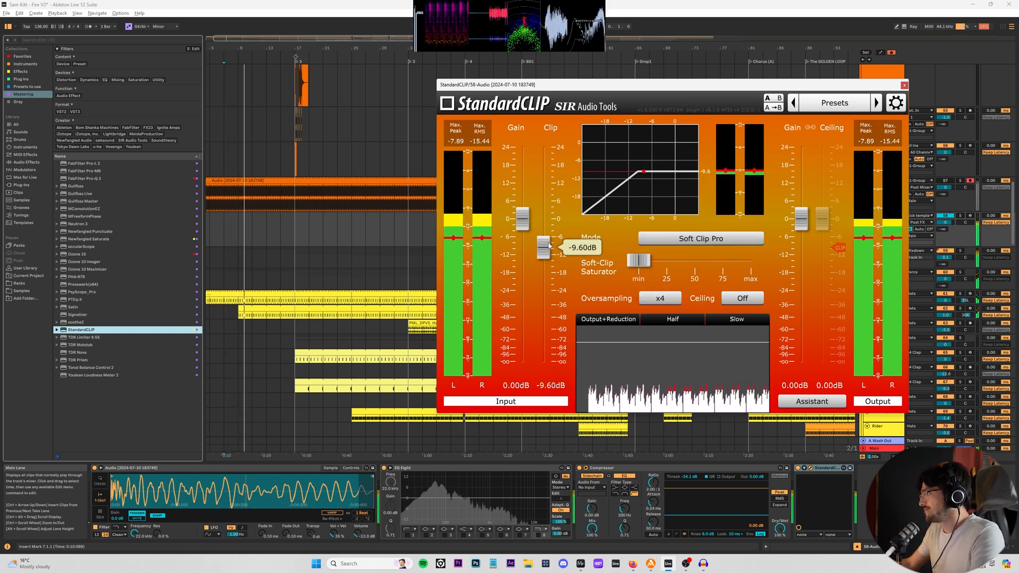
drag(632, 261, 665, 268)
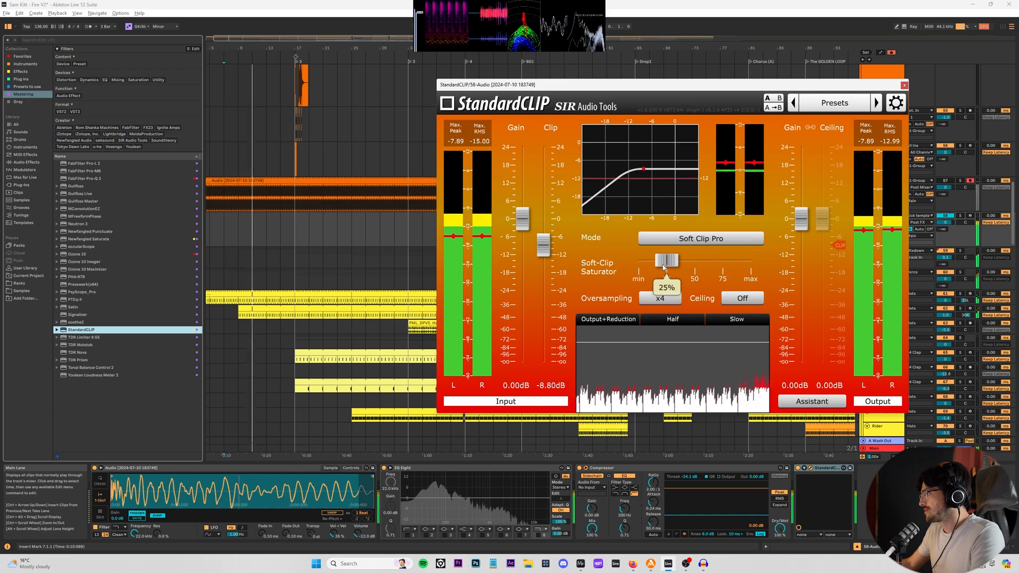
- Raise StandardCLIP's output gain to 8.80 dB, close the plug-in window and stop playback
drag(801, 230, 802, 193)
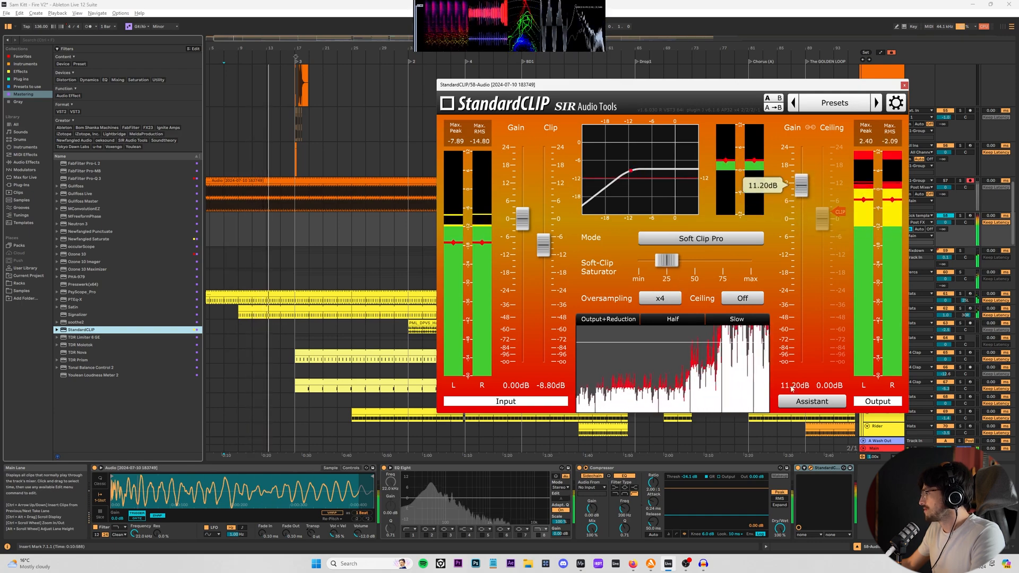
click(806, 401)
click(673, 320)
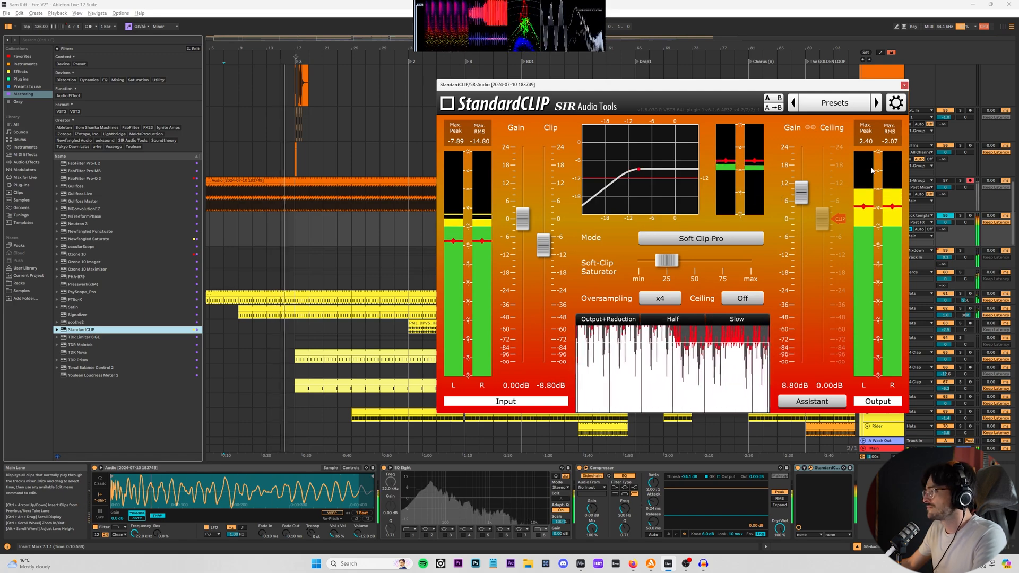
key(space)
click(904, 85)
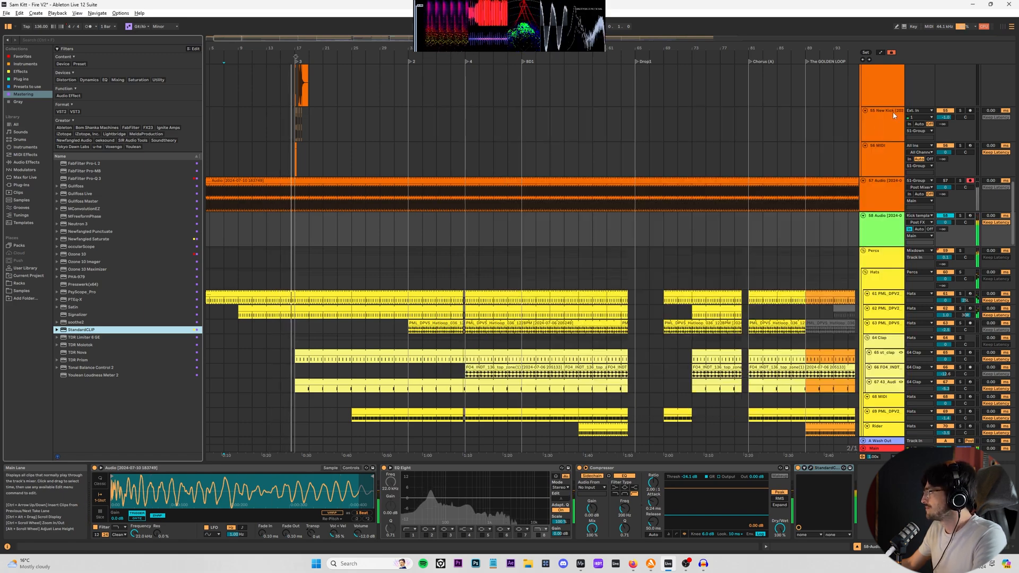
- Switch track 58's Simpler to Classic mode and apply Legato to all notes in the Kick template clip
scroll(389, 416, down, 5)
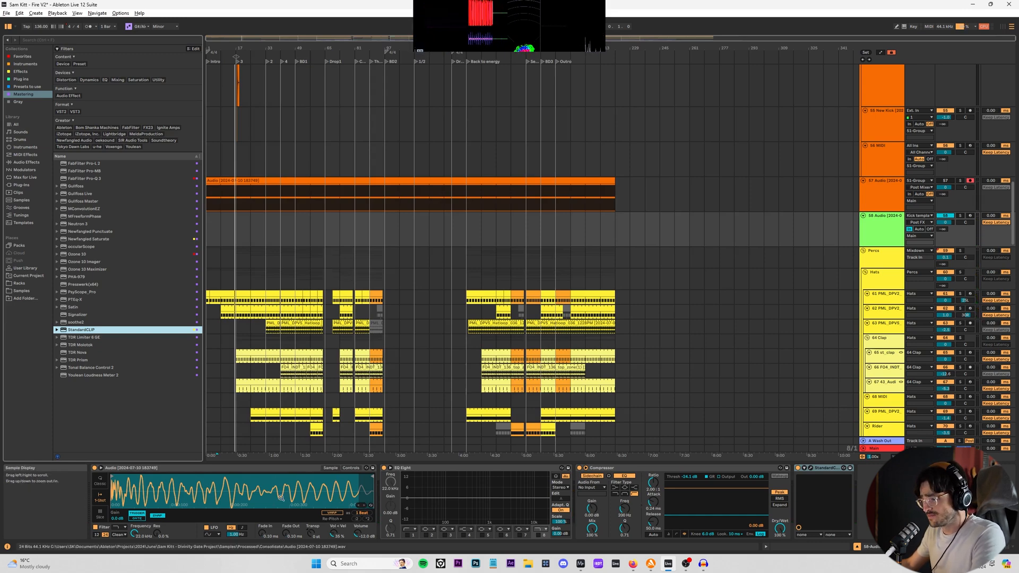
click(100, 480)
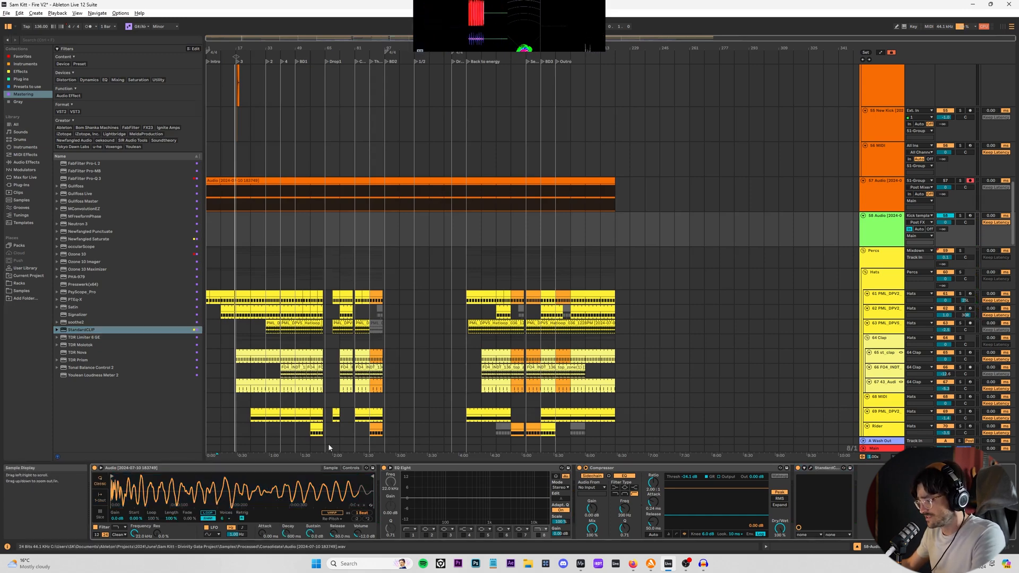
scroll(1012, 239, up, 15)
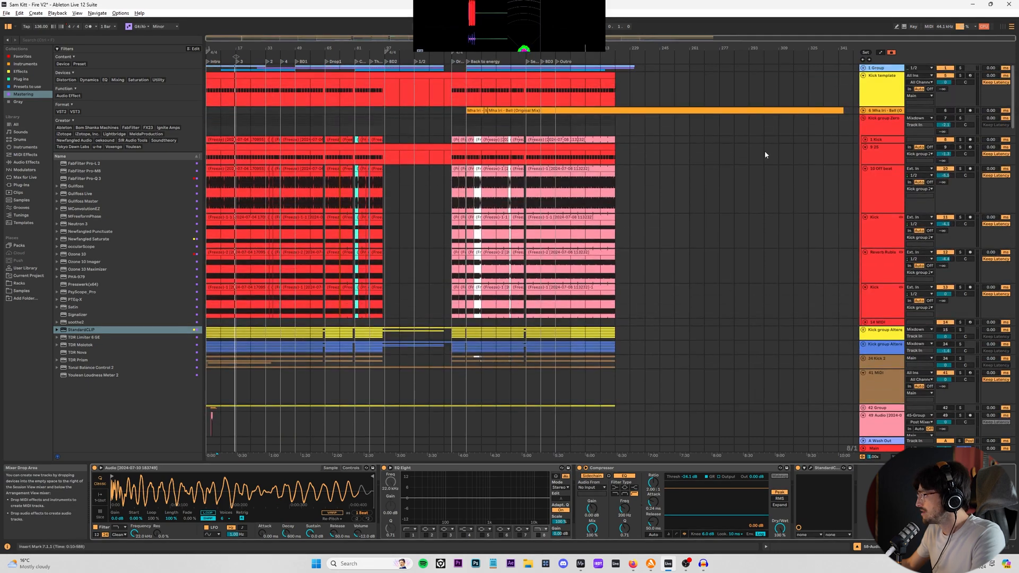
double_click(448, 76)
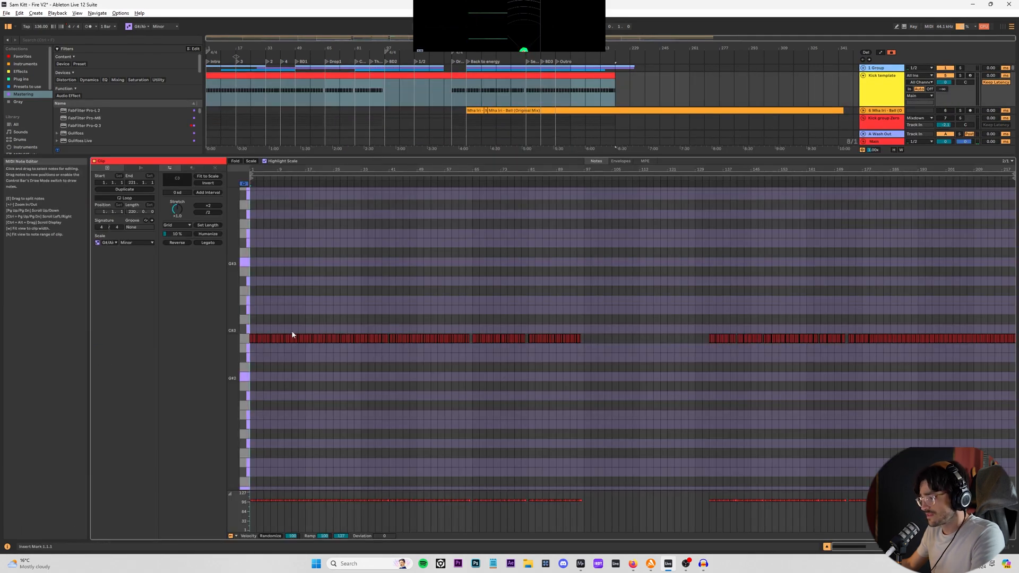
click(208, 243)
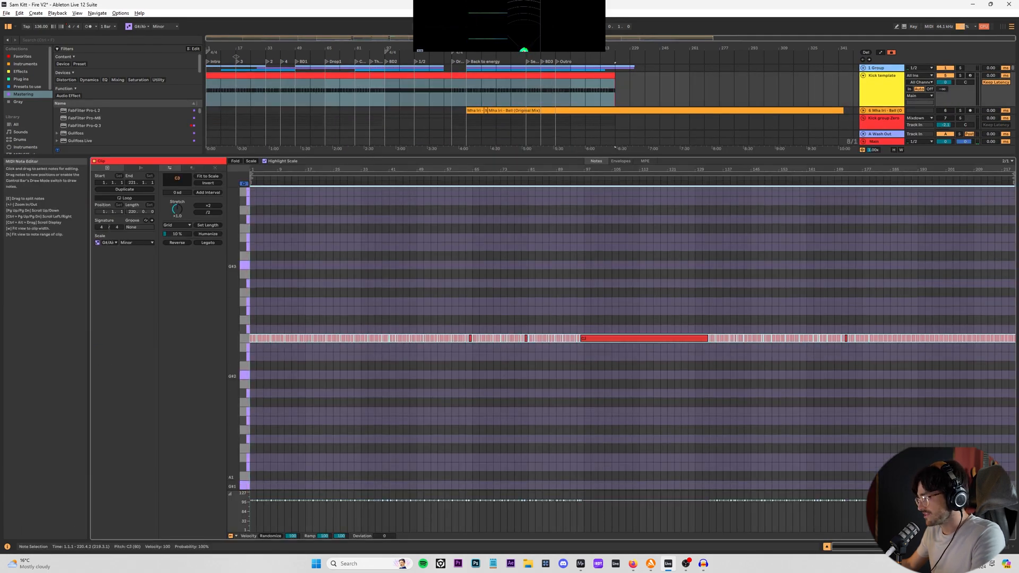
click(947, 546)
- Audition the kick on track 58 from bar 25 and from the second drop at bar 133
scroll(343, 302, down, 18)
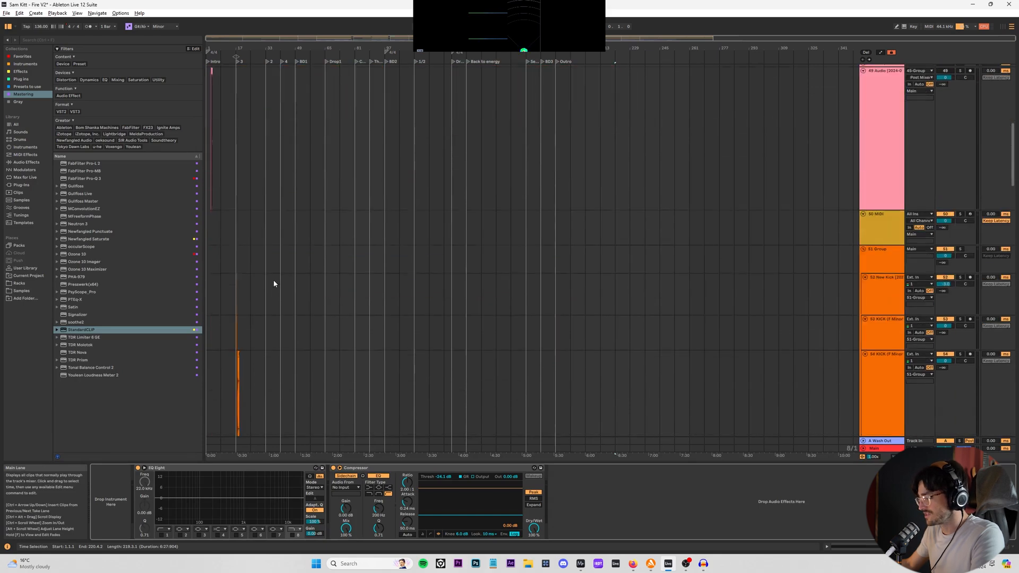
scroll(282, 329, down, 3)
click(252, 245)
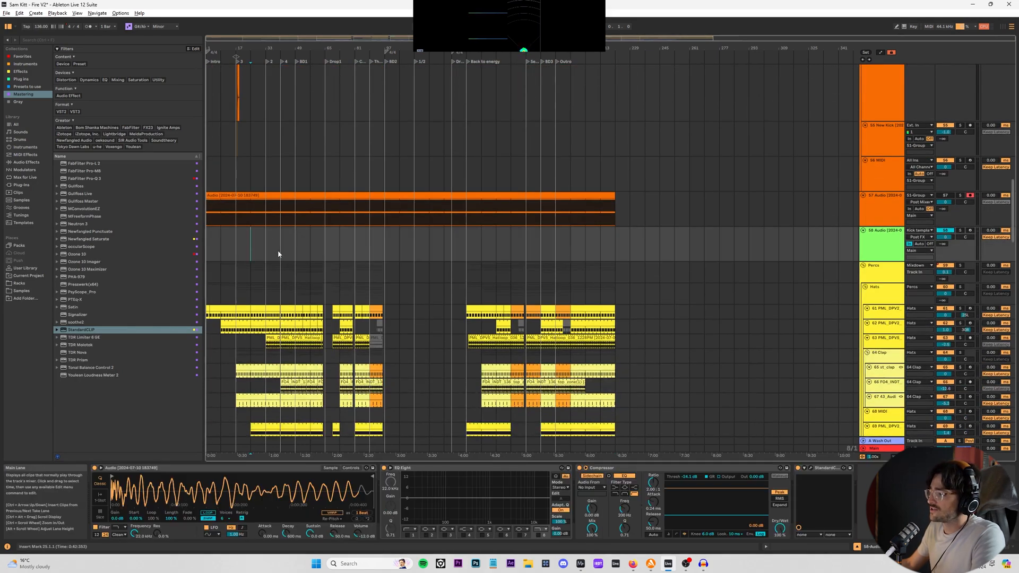
key(space)
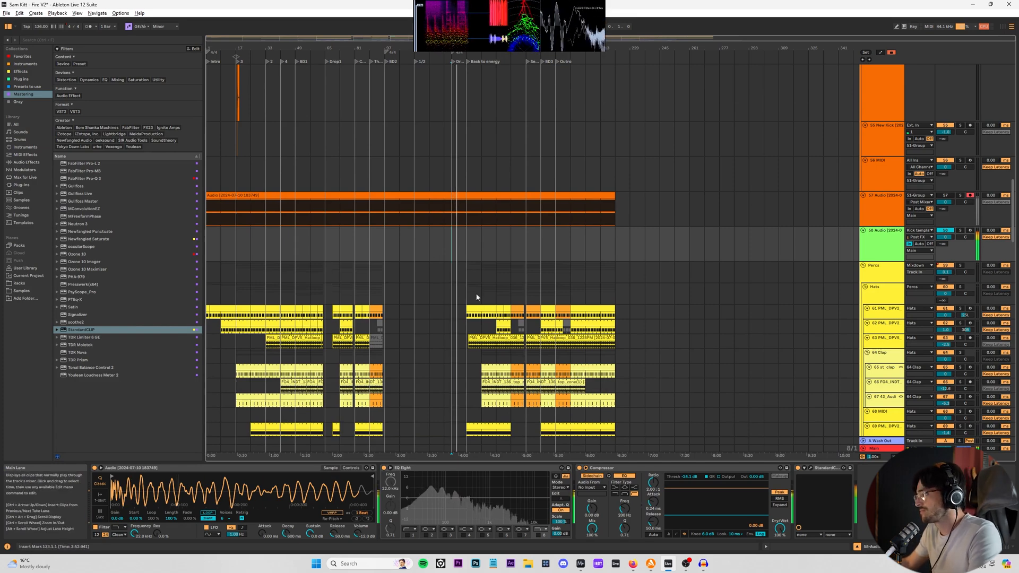
ctrl+scroll(466, 209, up, 5)
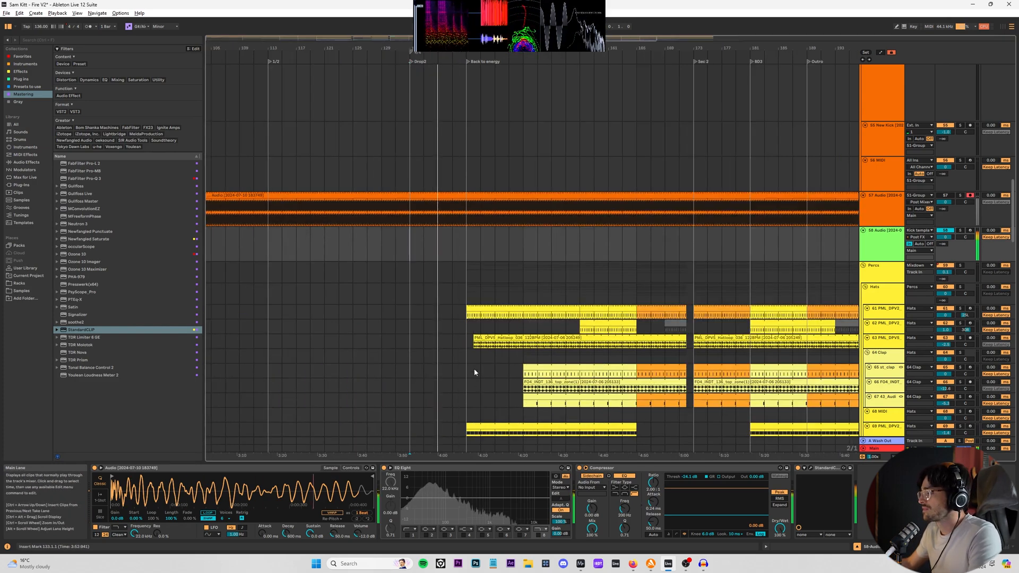
- Minimize the heights of tracks 41 MIDI, 49 Audio and 50 MIDI and fold the 51 Group
scroll(552, 276, up, 15)
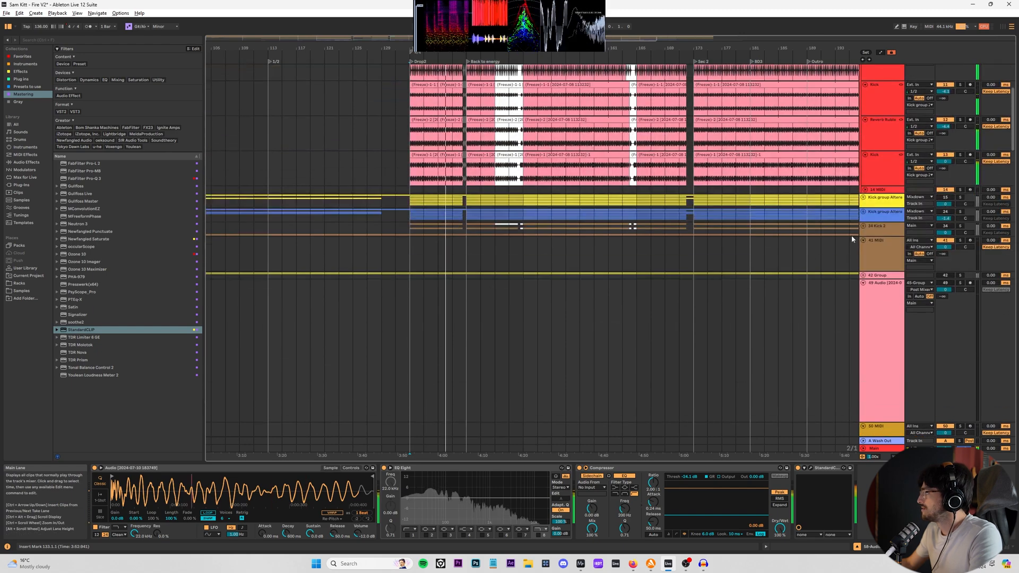
alt+scroll(885, 294, down, 3)
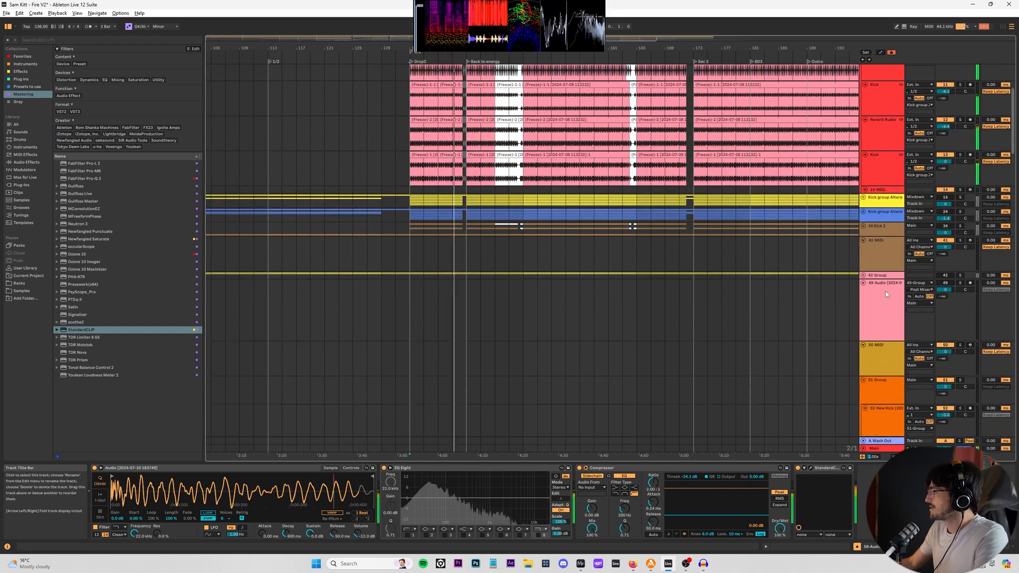
alt+scroll(891, 297, down, 4)
alt+scroll(897, 242, down, 3)
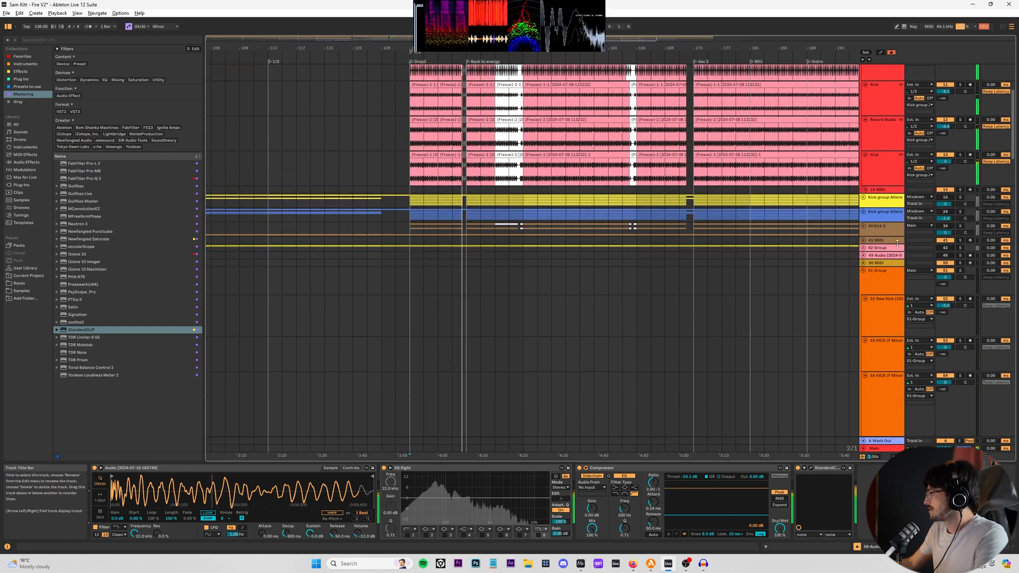
scroll(897, 243, up, 5)
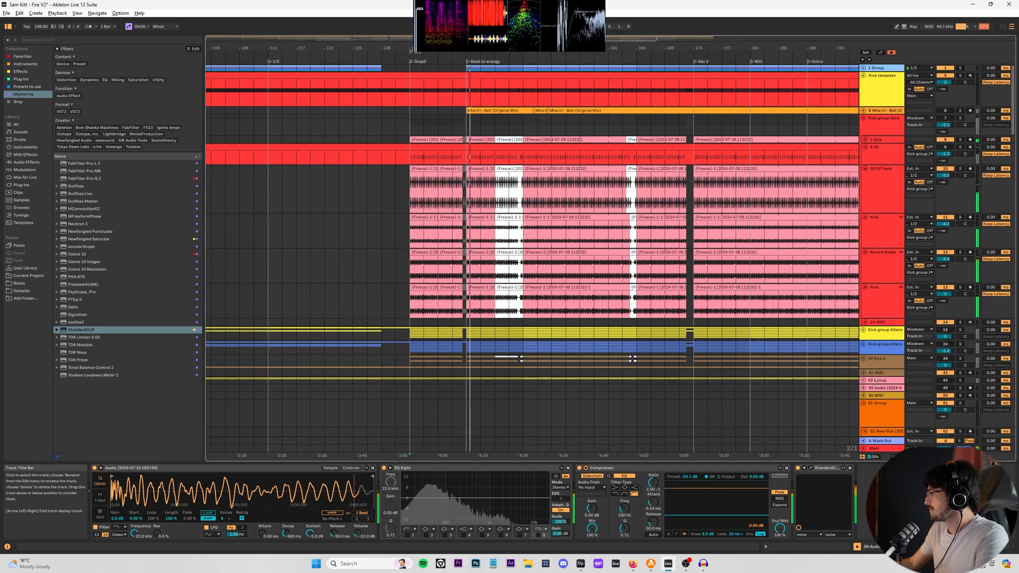
scroll(876, 371, down, 4)
click(862, 299)
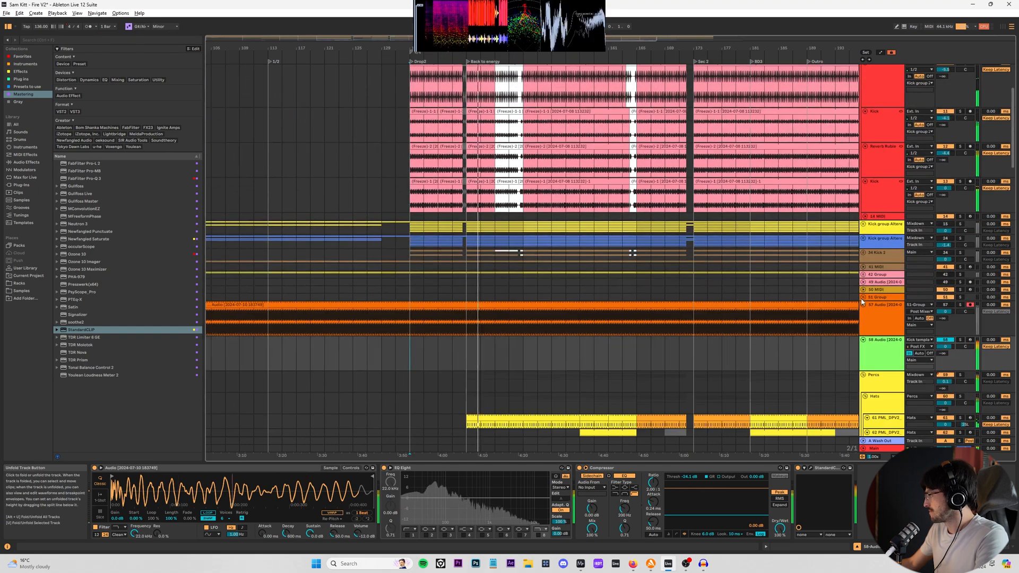
scroll(938, 333, up, 4)
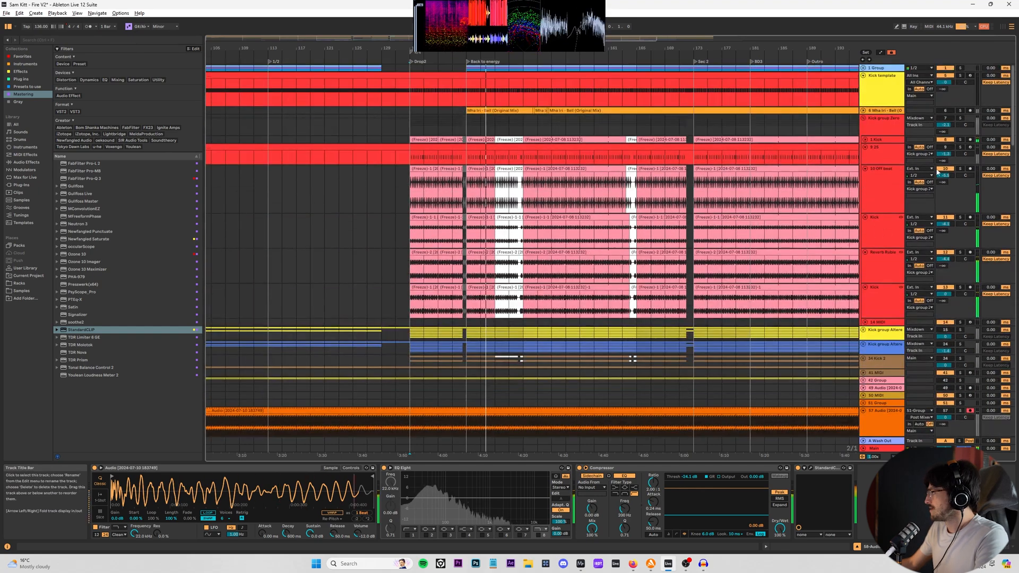
- Start playback at bar 141 and loop the eight bars from 141 to 149 in the Back to energy section
click(474, 191)
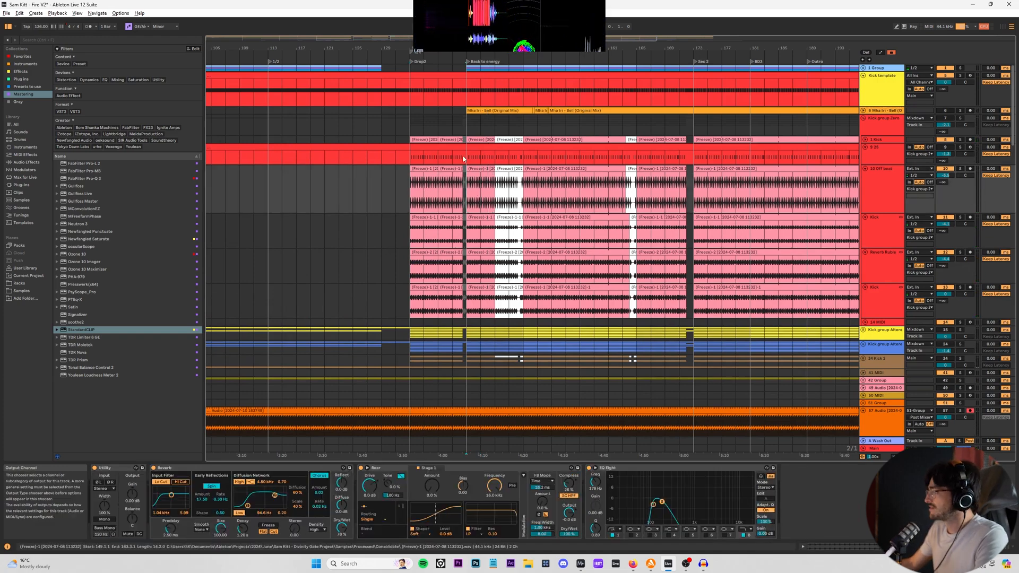
click(474, 162)
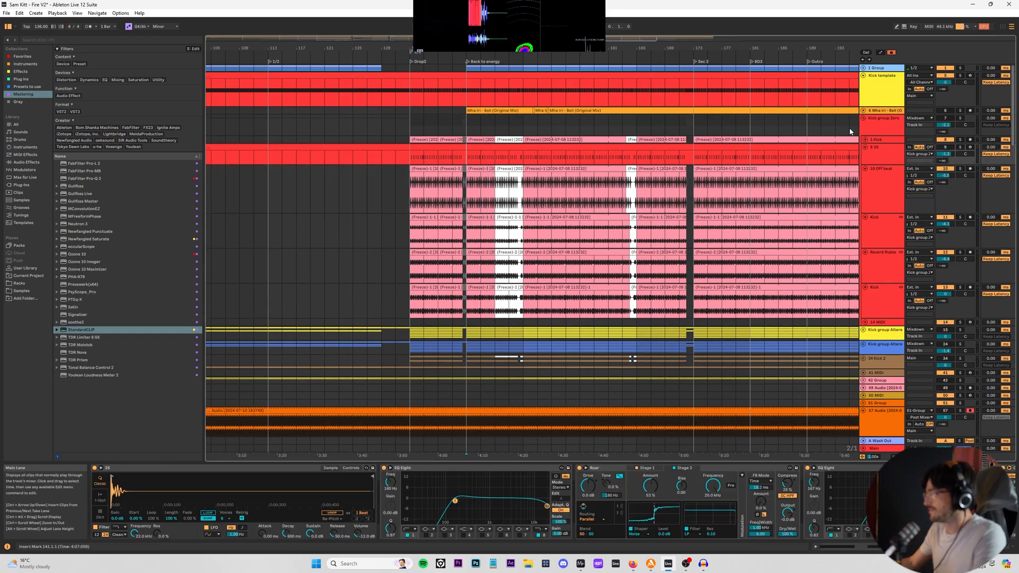
key(space)
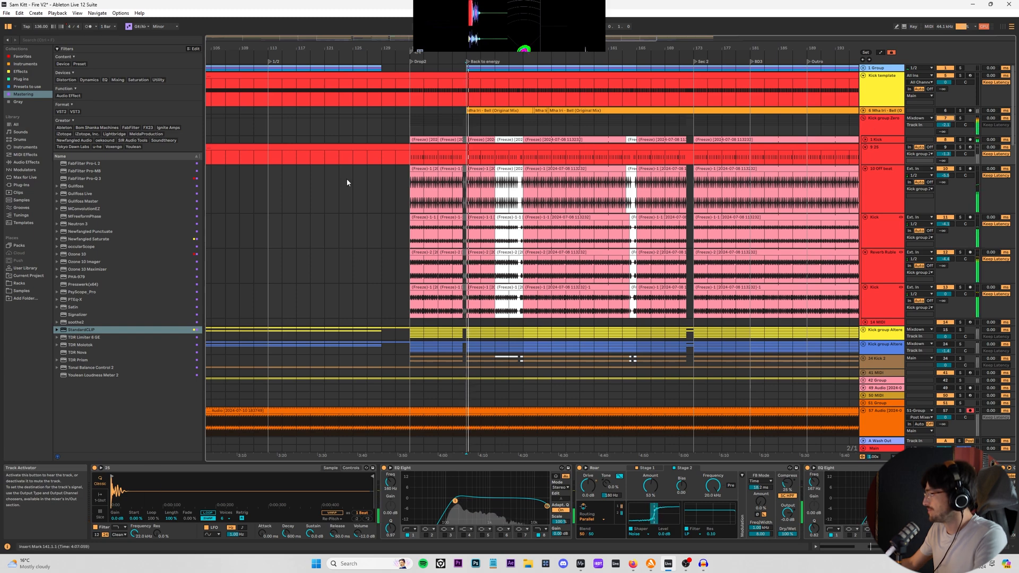
drag(467, 183, 528, 181)
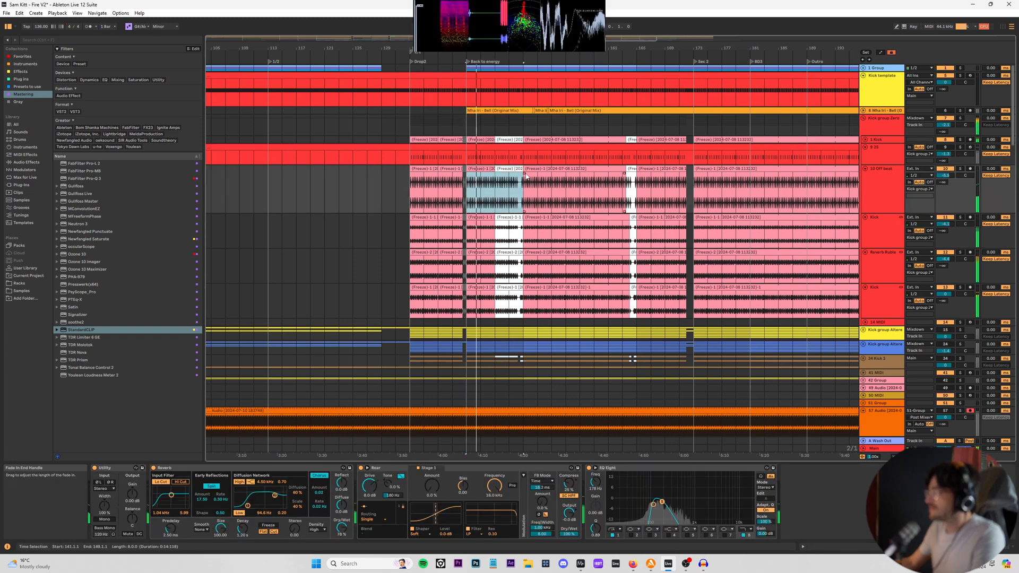
key(ctrl+l)
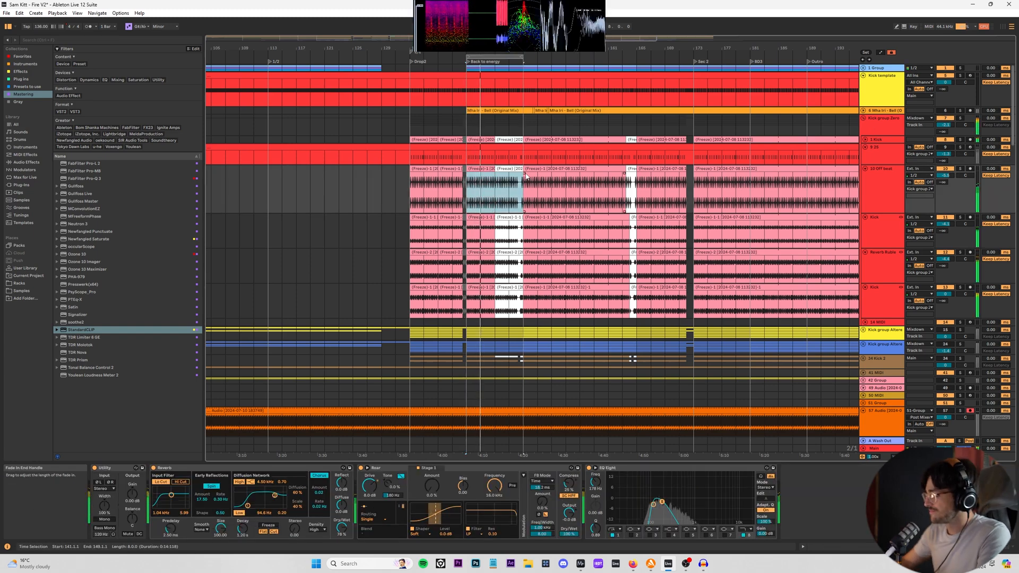
- Deactivate and fold the Kick group Zero track, and audition the loop with the blue alternative kick group 24
click(943, 119)
click(863, 118)
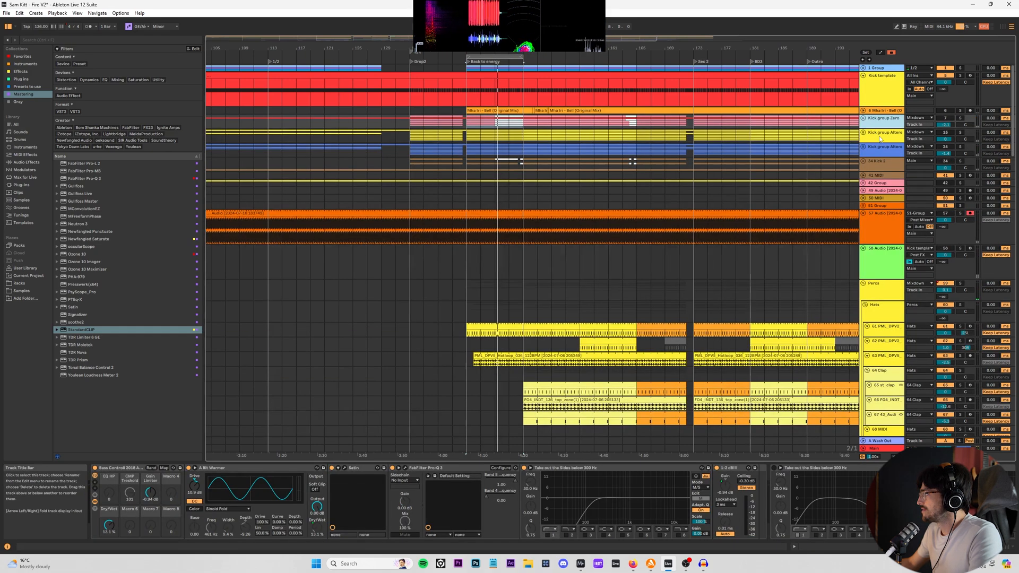
key(space)
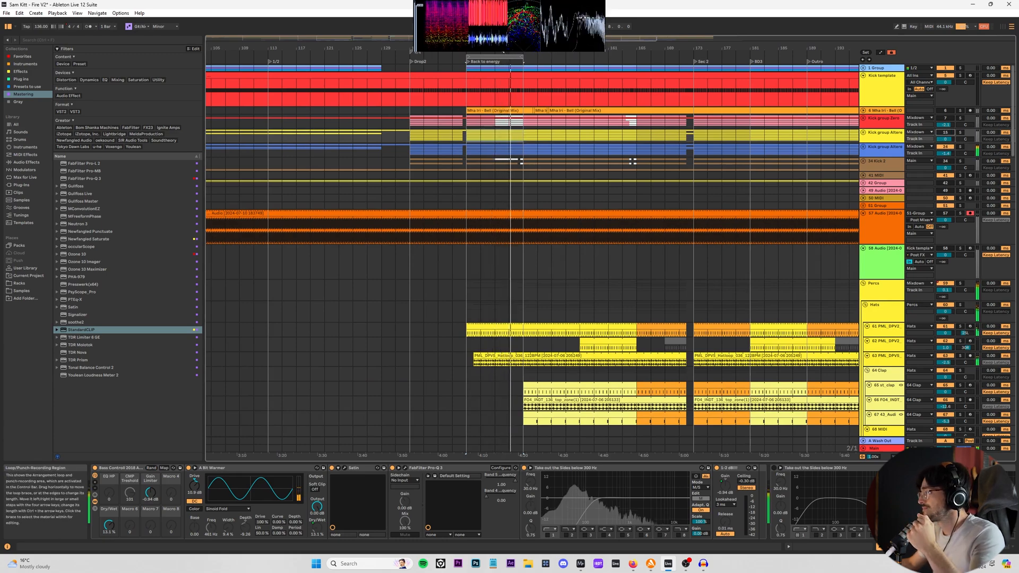
scroll(636, 128, up, 5)
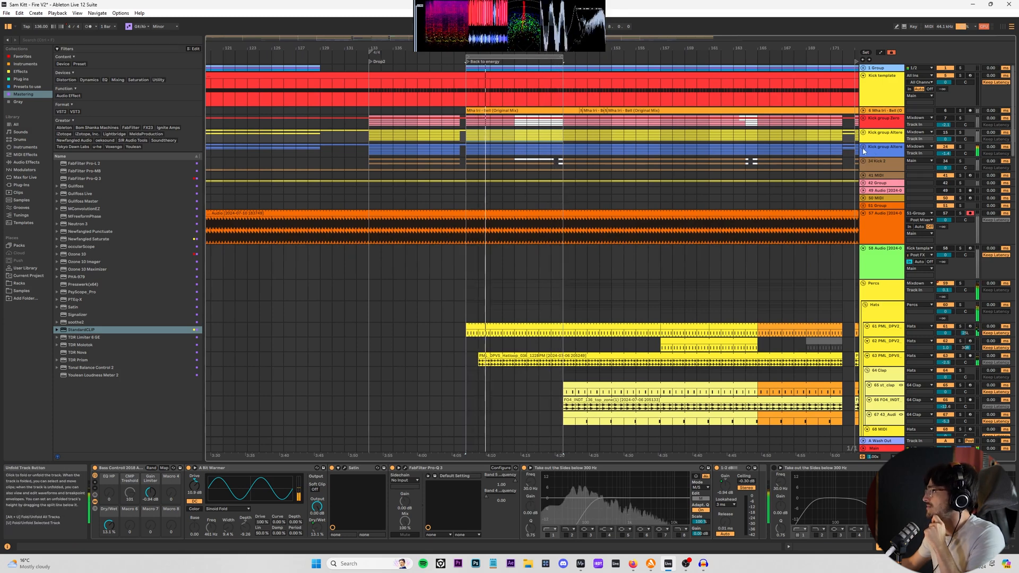
- Deactivate the blue alternative kick group 24 and the 34 Kick 2 track, and solo audio track 57
click(944, 147)
click(945, 161)
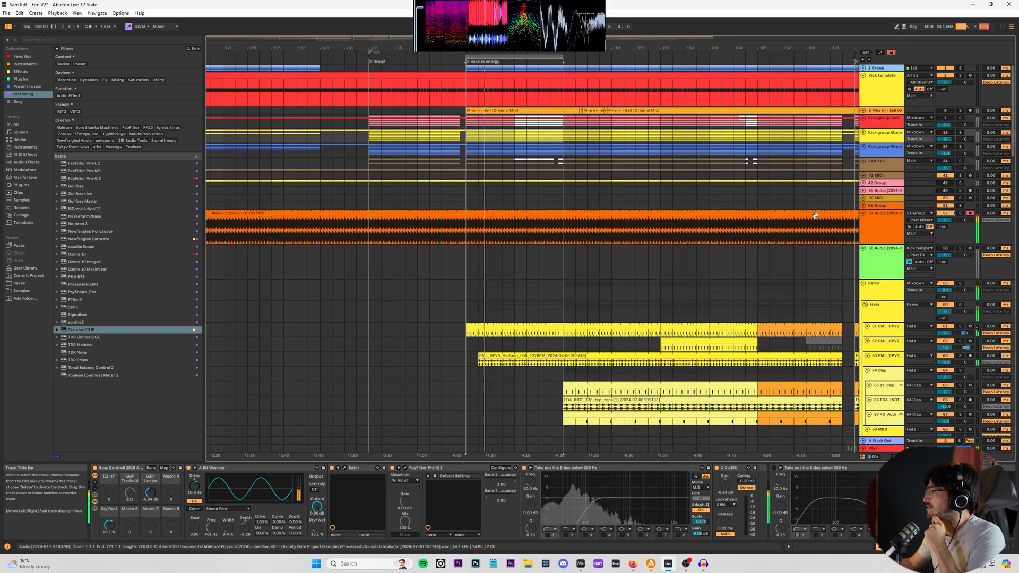
click(882, 212)
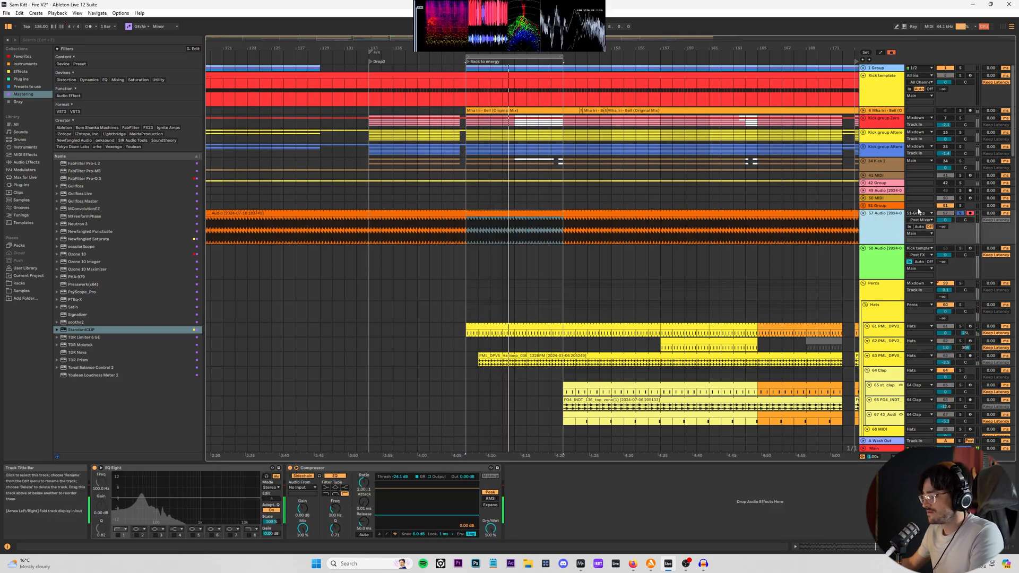
- Examine the audio clip's waveform on track 57 around the start of the Back to energy section
double_click(487, 225)
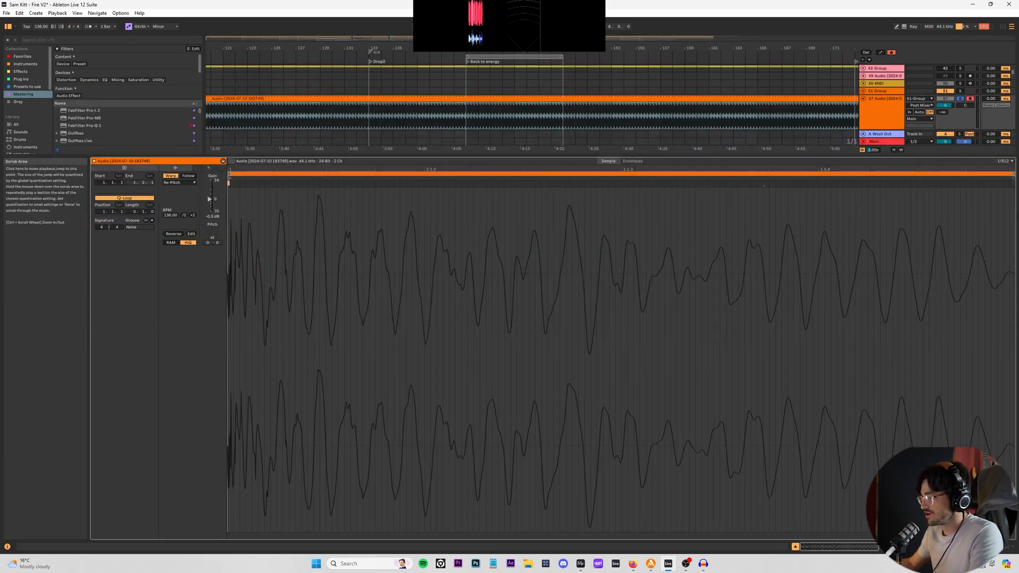
key(shift+Tab)
scroll(595, 264, up, 3)
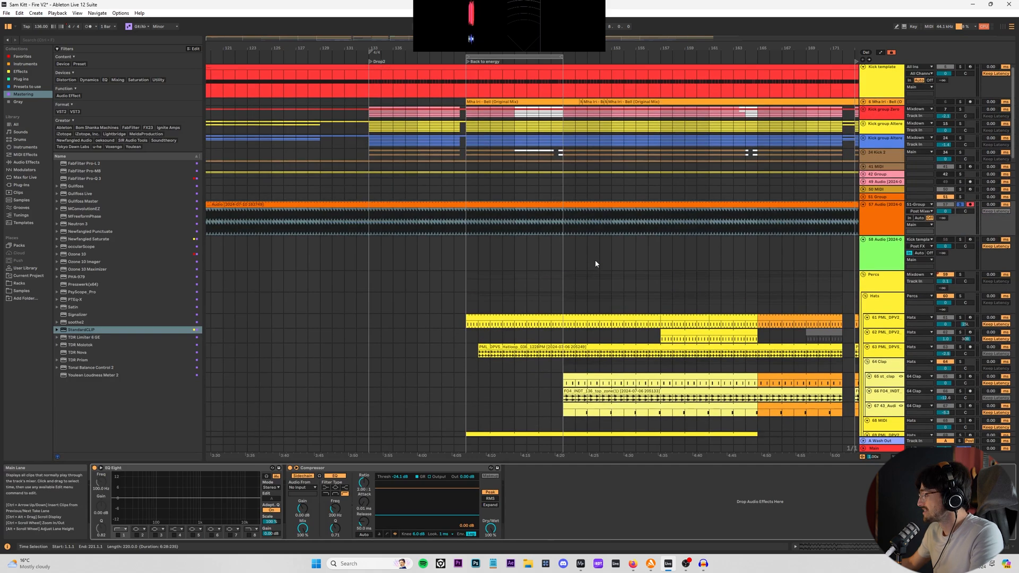
scroll(461, 235, up, 5)
scroll(470, 224, up, 5)
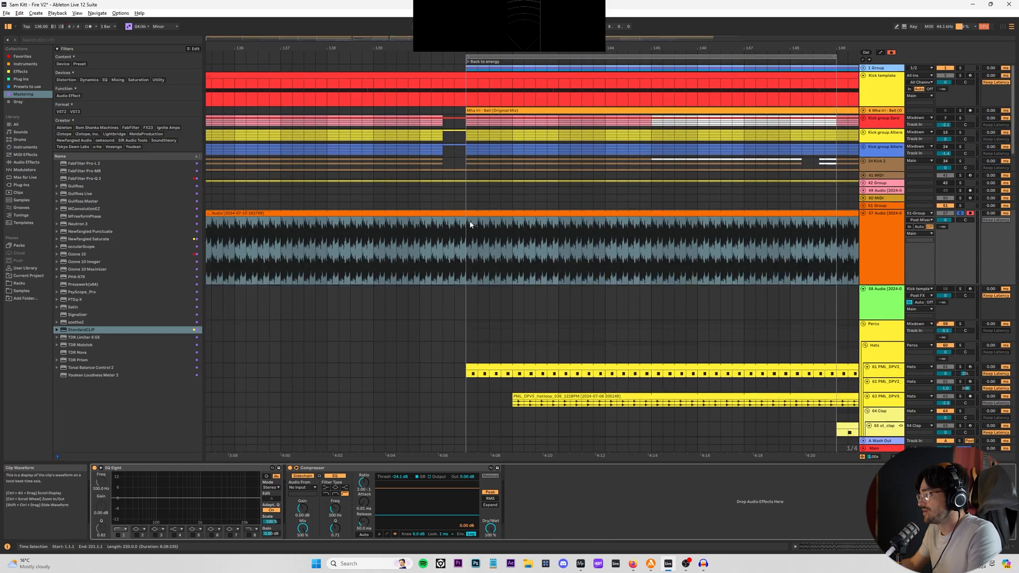
- Add the occularScope plug-in to audio track 57
click(881, 252)
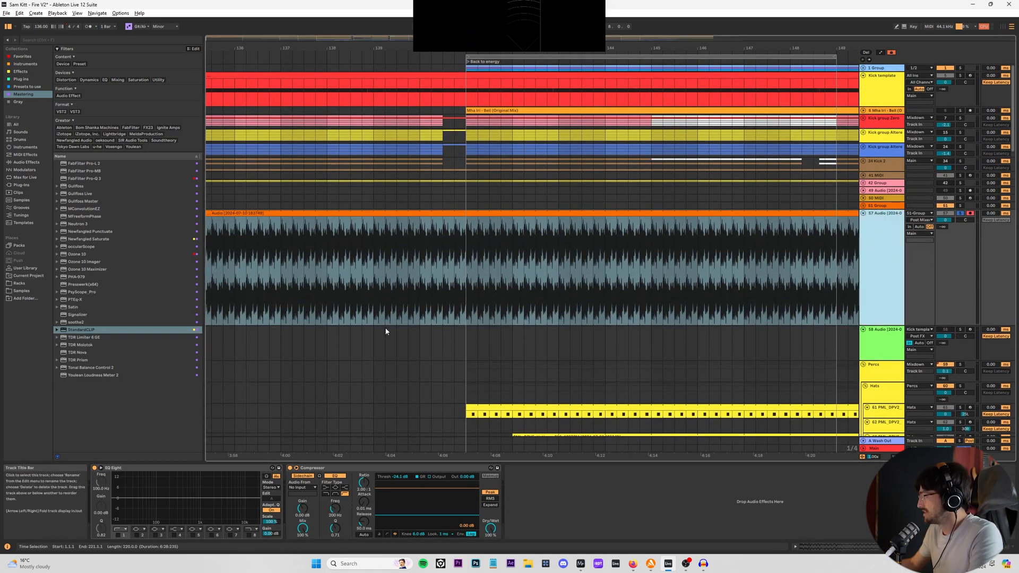
click(88, 247)
click(148, 493)
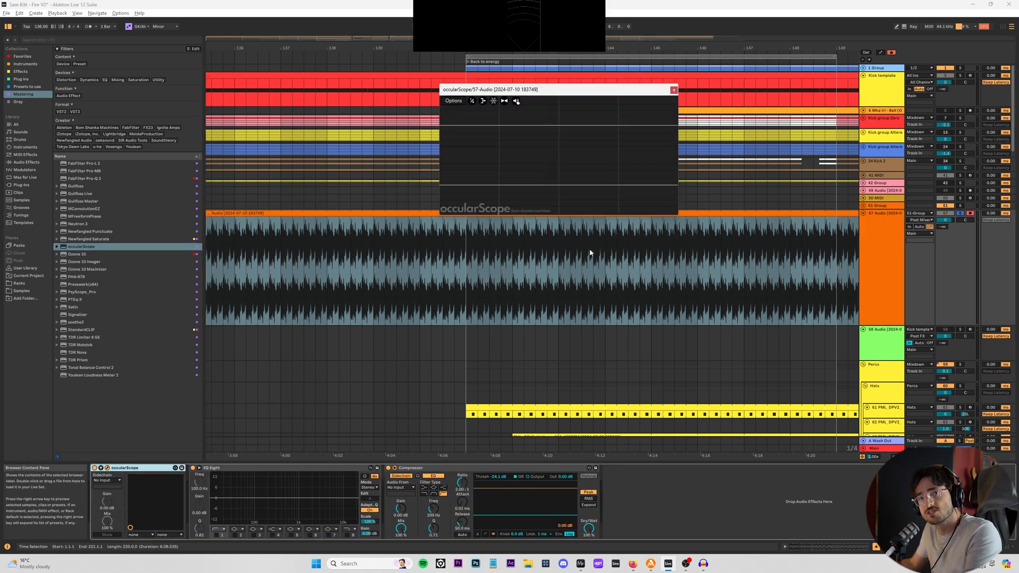
- Loop bars 141 to 143 on track 57 and play them to view the kick's waveform in occularScope
drag(464, 279, 555, 269)
key(ctrl+l)
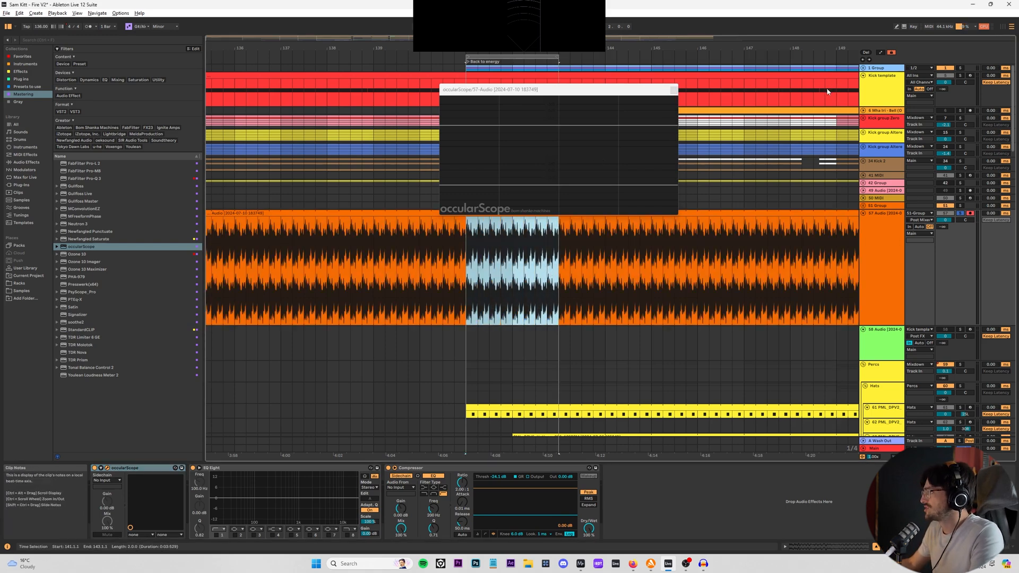
click(885, 239)
drag(463, 277, 563, 232)
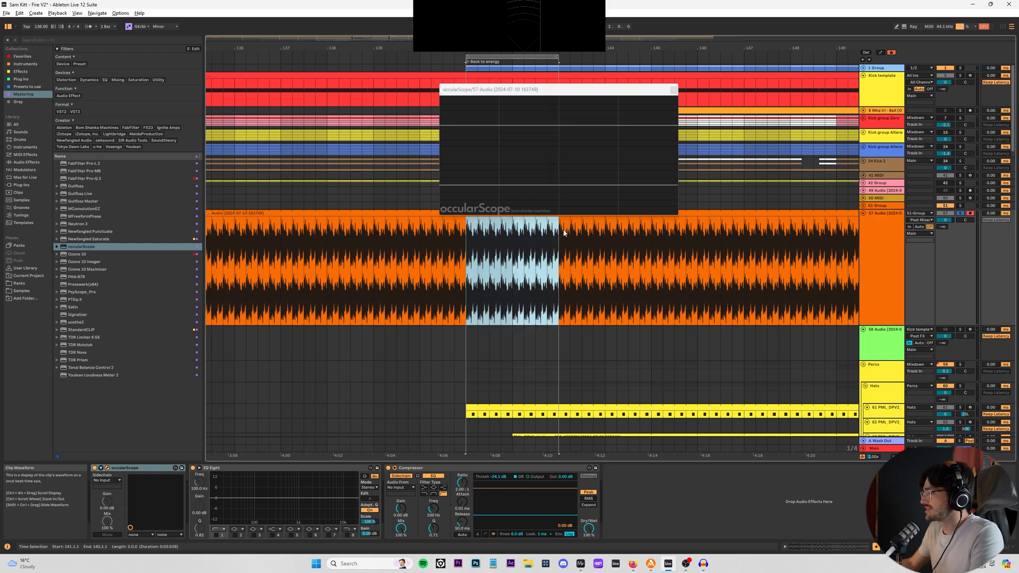
key(space)
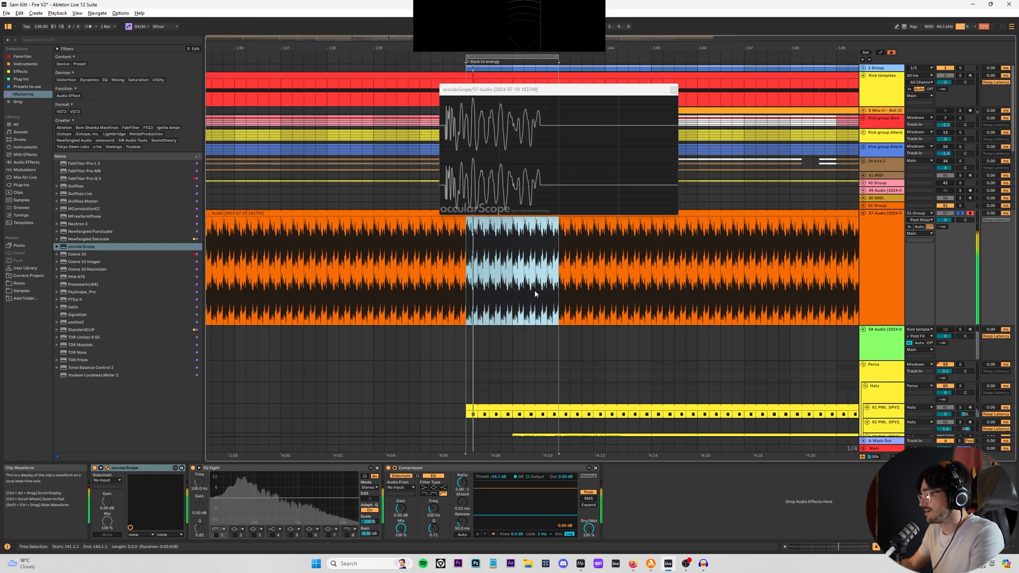
- Solo audio track 58 to audition its Simpler kick over the same two-bar loop
scroll(796, 254, down, 3)
click(895, 274)
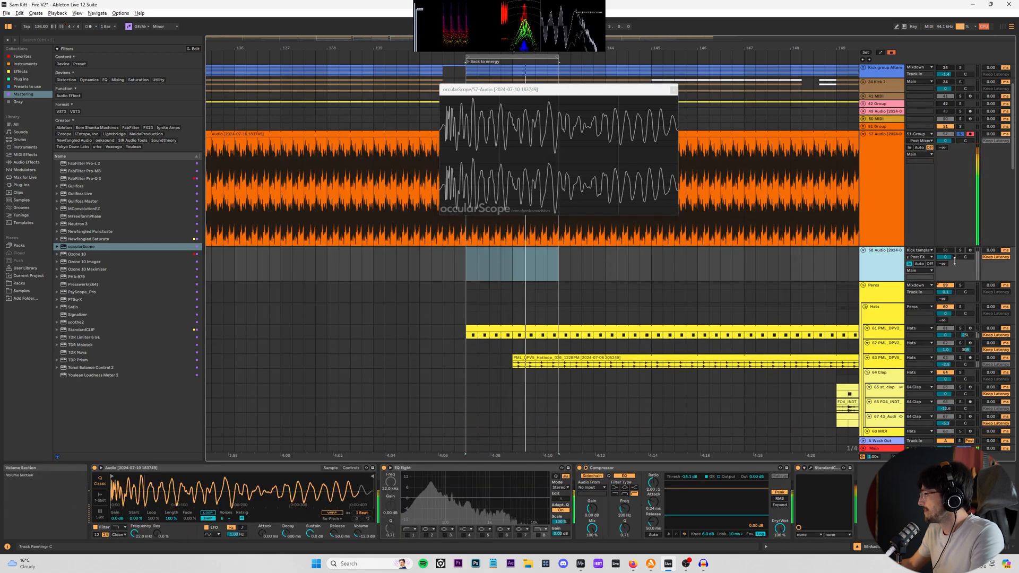
click(960, 250)
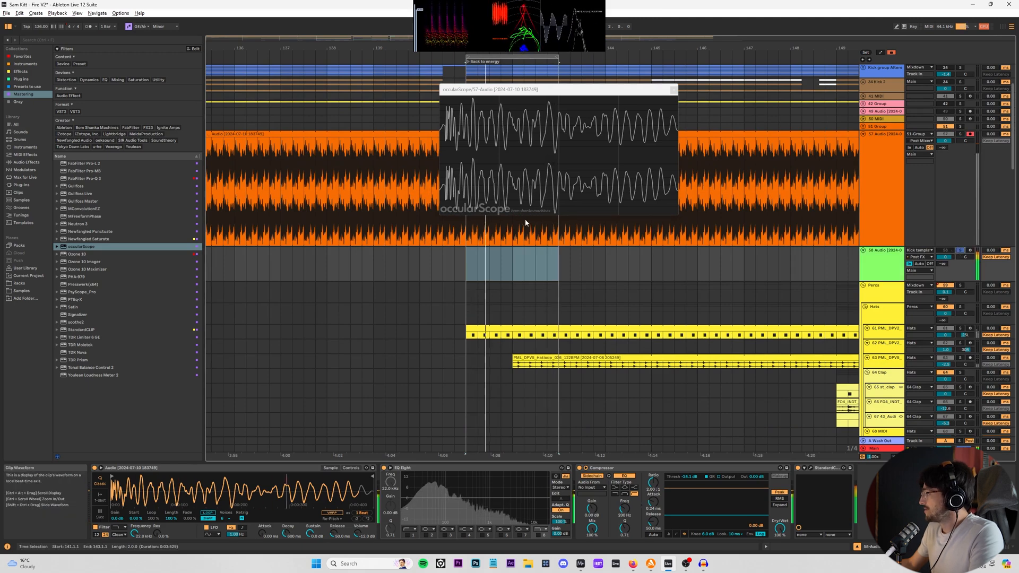
- Reposition the occularScope window and set StandardCLIP's Soft-Clip Saturator on track 58 to its minimum
drag(535, 95, 481, 195)
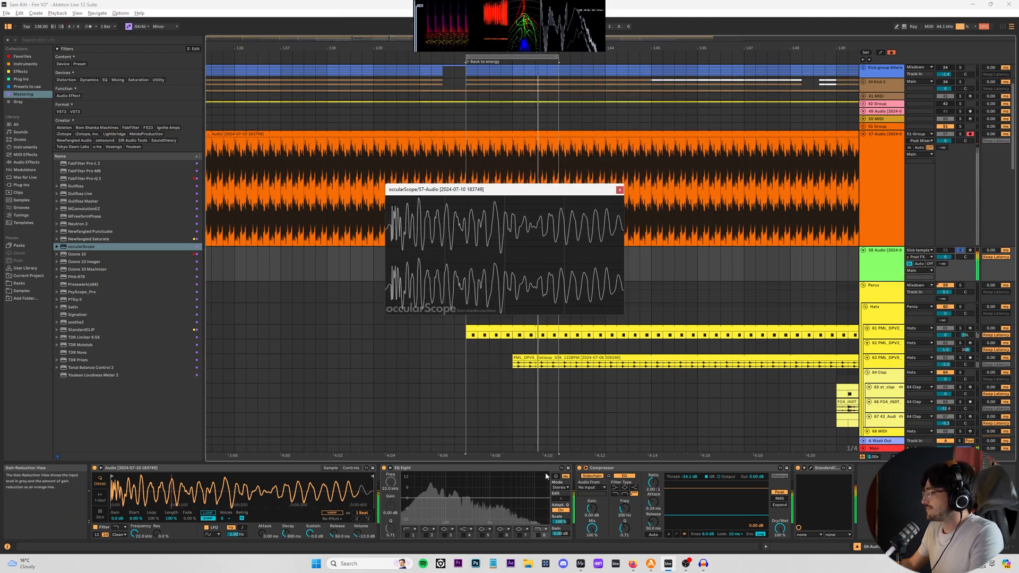
click(810, 468)
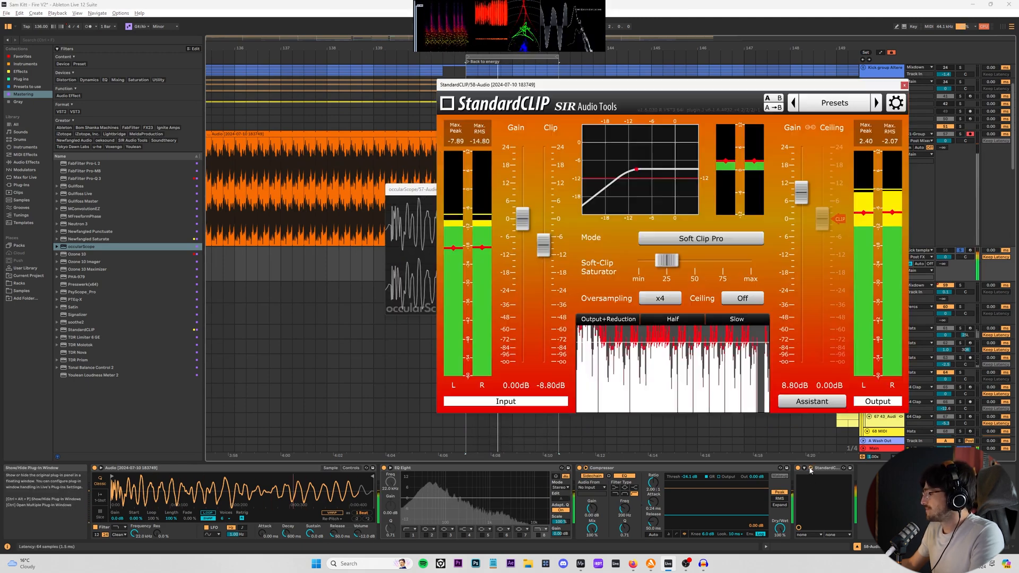
drag(667, 260, 638, 260)
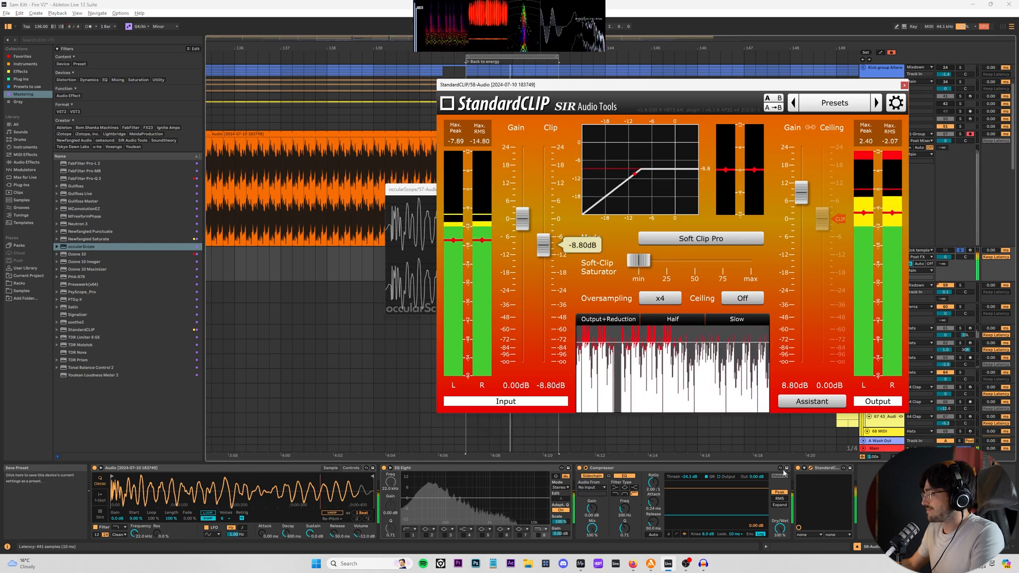
- Inspect the start of the kick sample in Simpler's waveform display while auditioning the loop
drag(116, 491, 115, 547)
key(space)
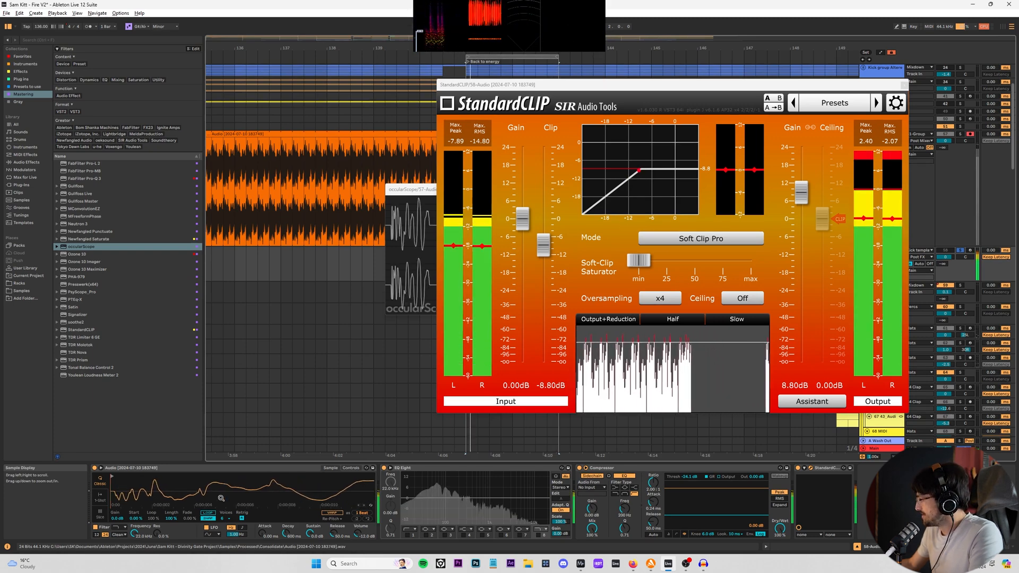
drag(325, 499, 325, 446)
drag(330, 535, 330, 565)
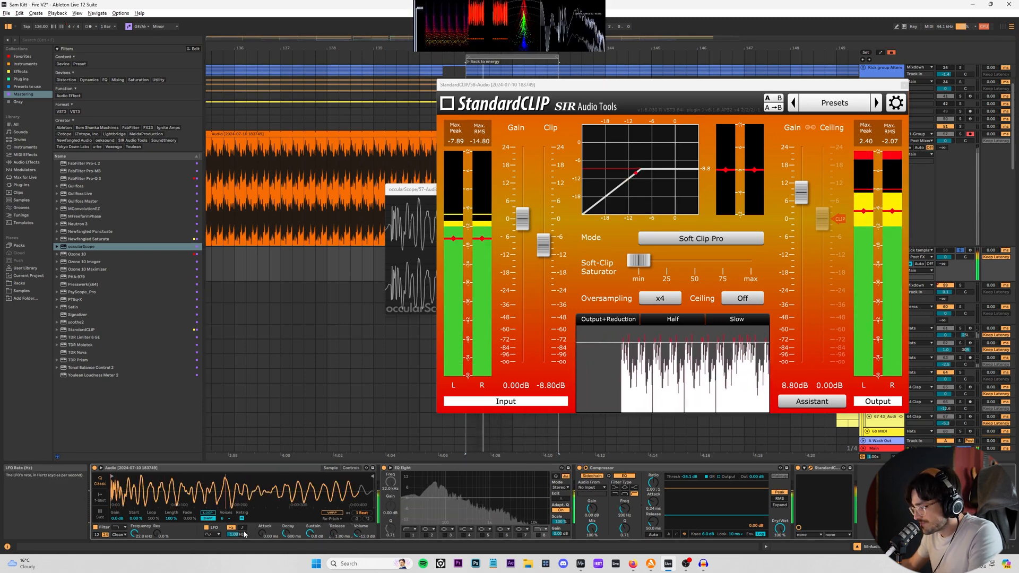
- Adjust Simpler's voices setting and lower EQ Eight's high-cut filter on track 58 to 3.18 kHz
click(223, 519)
click(239, 440)
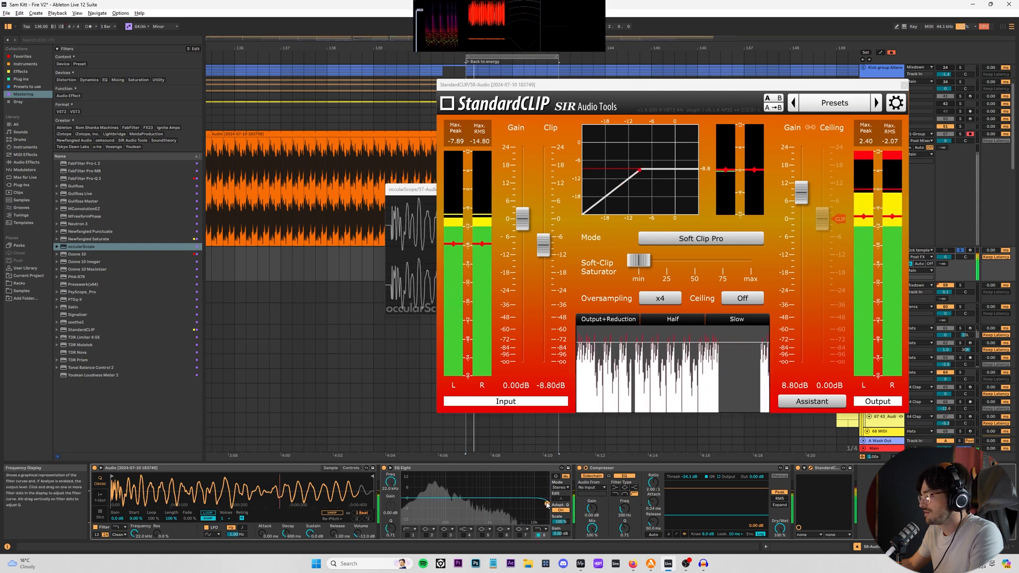
drag(547, 504, 510, 505)
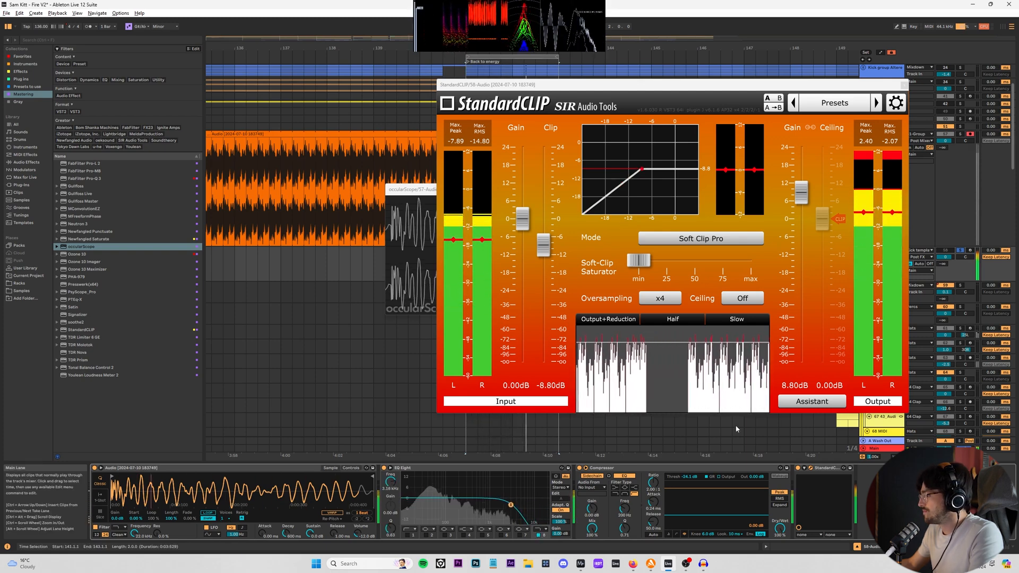
- Reset StandardCLIP's clip level to 0.00 dB, closing the plug-in window, and make track 58 taller
drag(542, 246, 541, 213)
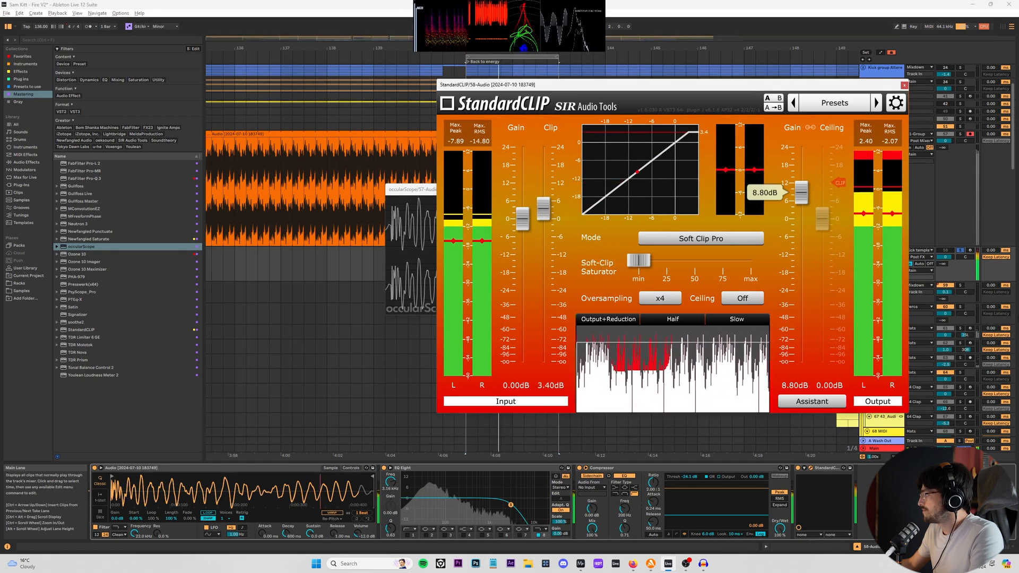
drag(920, 280, 921, 376)
double_click(543, 209)
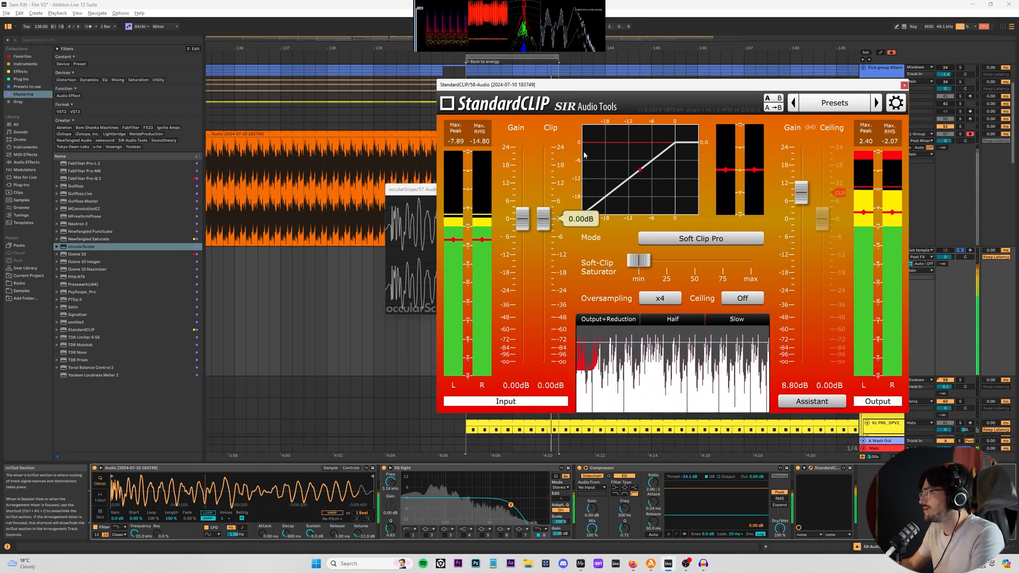
click(904, 85)
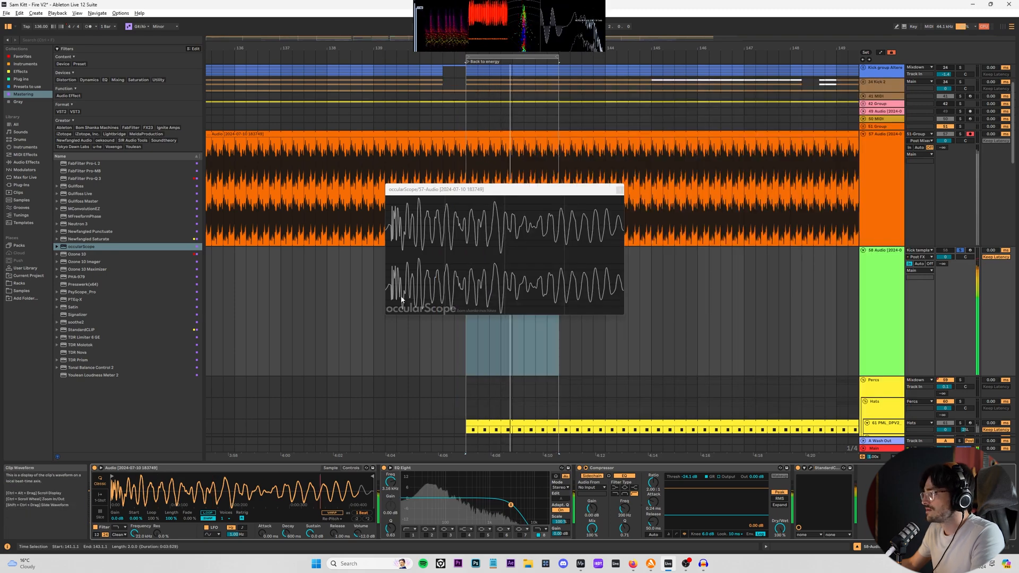
- Stop playback and close the occularScope window
key(space)
click(351, 261)
click(620, 190)
- Unfold the 51 Group to show its layered kick tracks at bar 17
key(w)
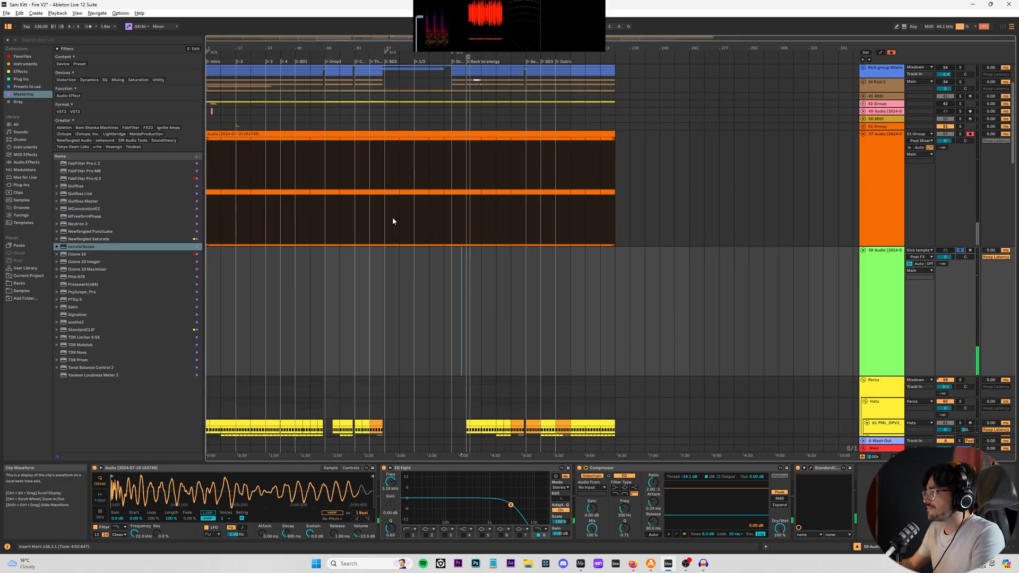
scroll(260, 284, up, 3)
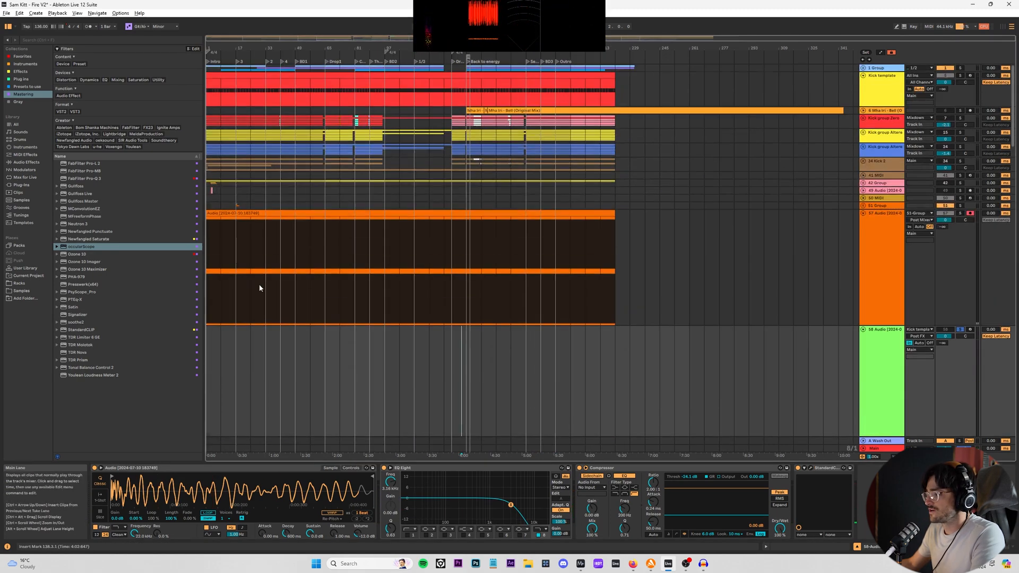
scroll(235, 207, up, 10)
double_click(236, 206)
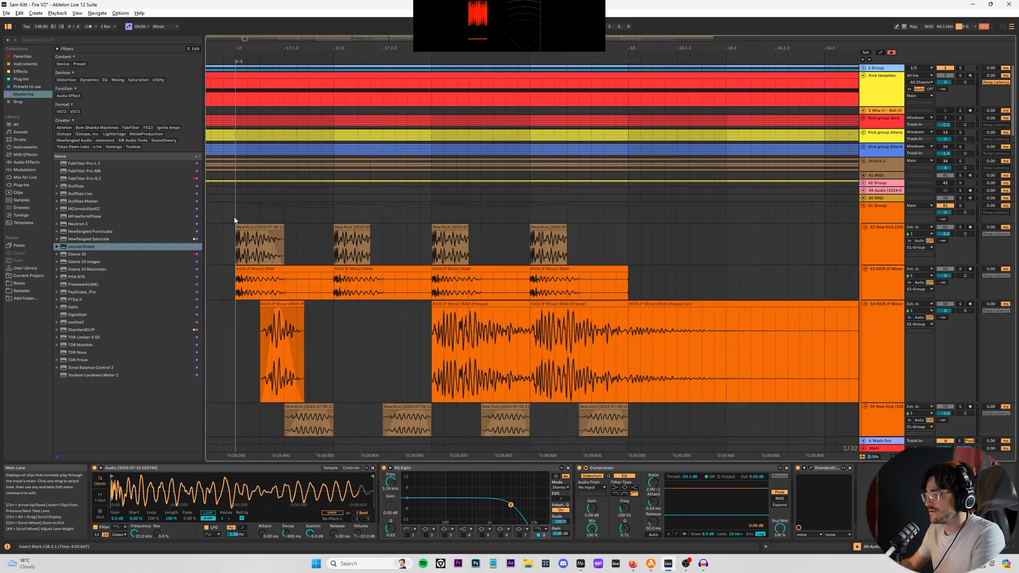
- Audition the soloed New Kick layer on track 52 from bar 17
click(238, 245)
key(space)
scroll(380, 288, down, 3)
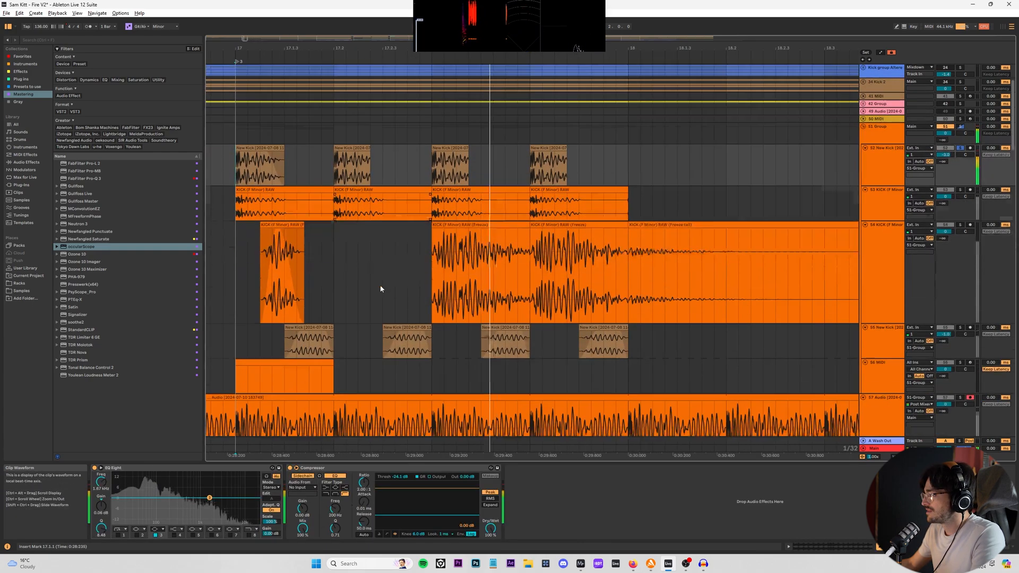
scroll(380, 289, down, 1)
- Delete the three repeated New Kick clips on track 52, keeping only the one at 17.1.1
click(351, 151)
shift+click(561, 137)
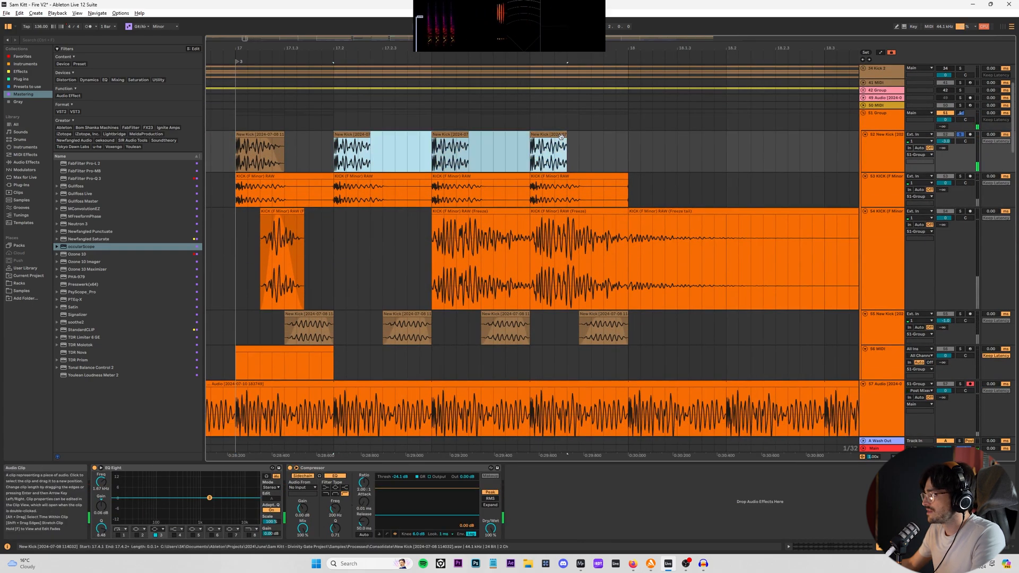
key(Delete)
- Loop the beat from 17.1.1 to 17.2.1 and audition tracks 52, 53, 54, 55 and 57 one by one in solo
drag(241, 150, 343, 153)
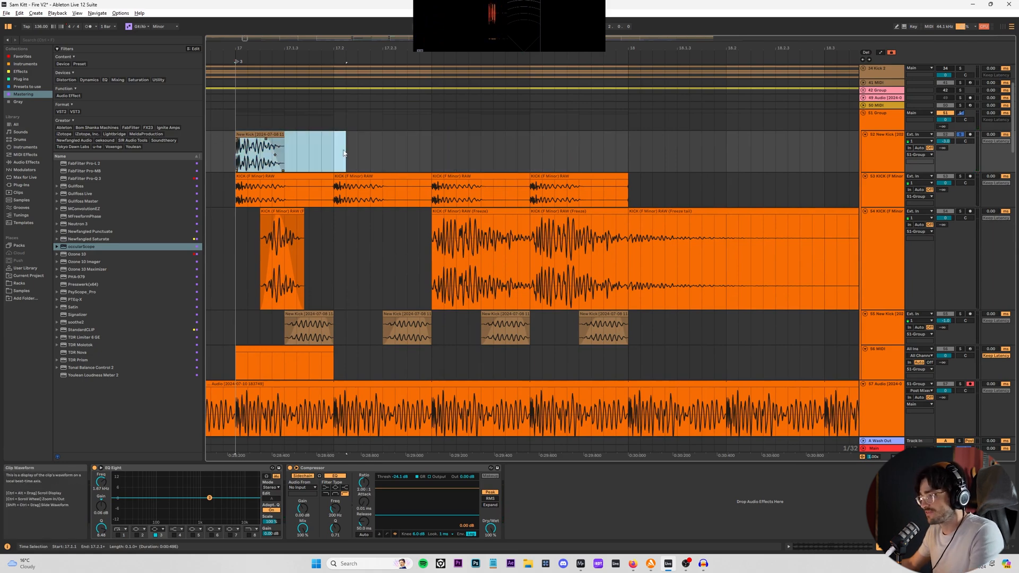
key(space)
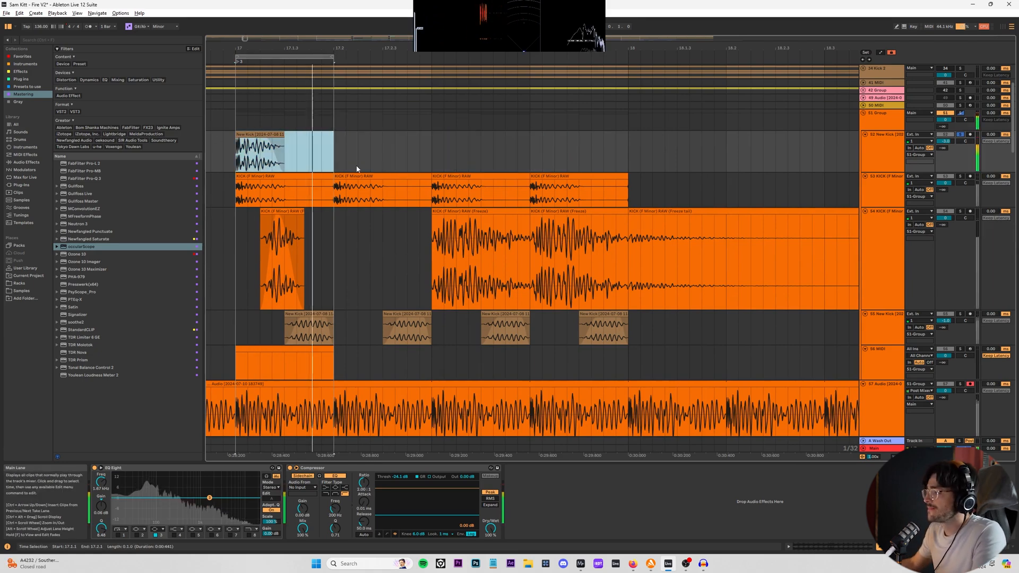
click(271, 201)
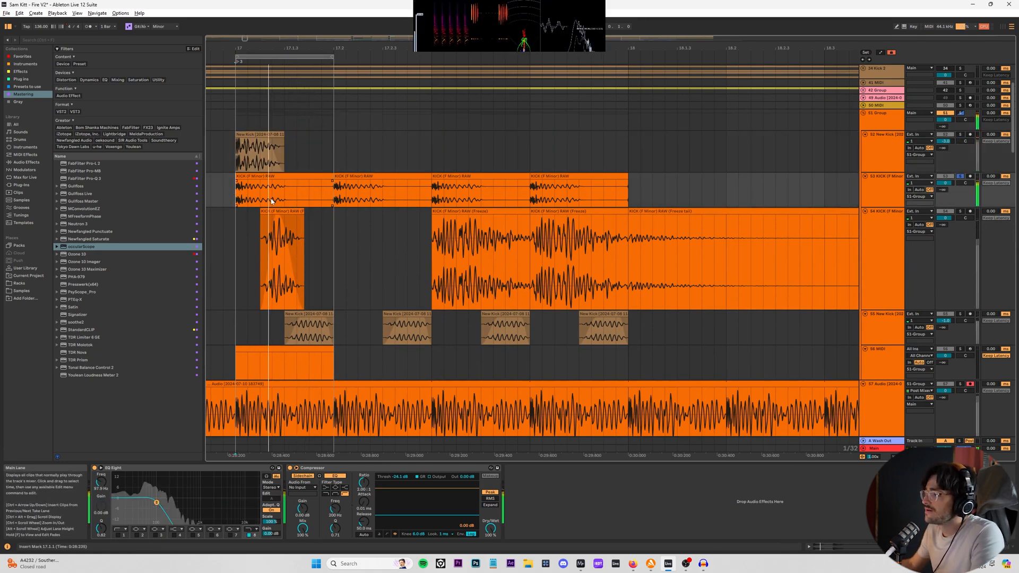
click(294, 286)
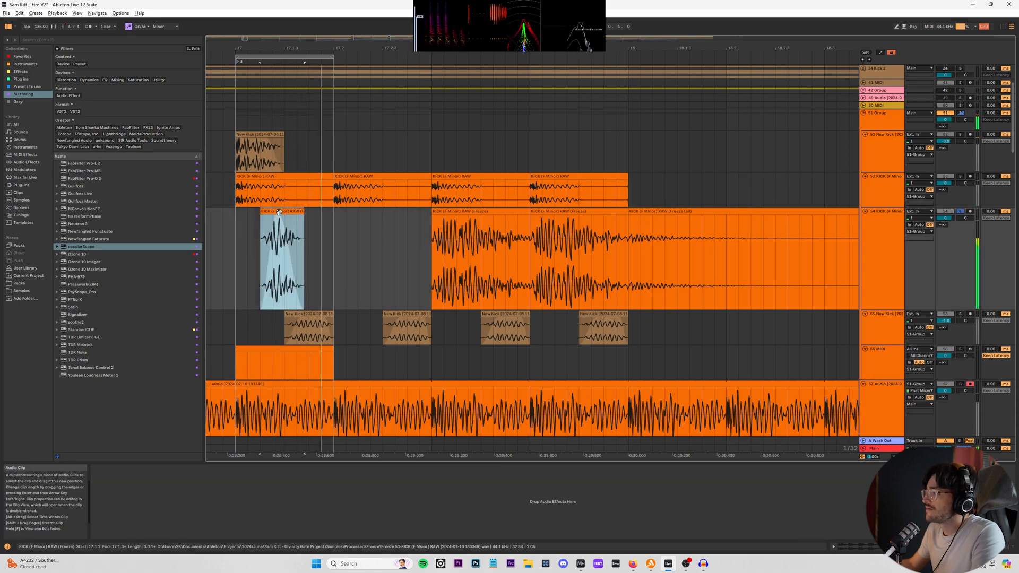
click(317, 321)
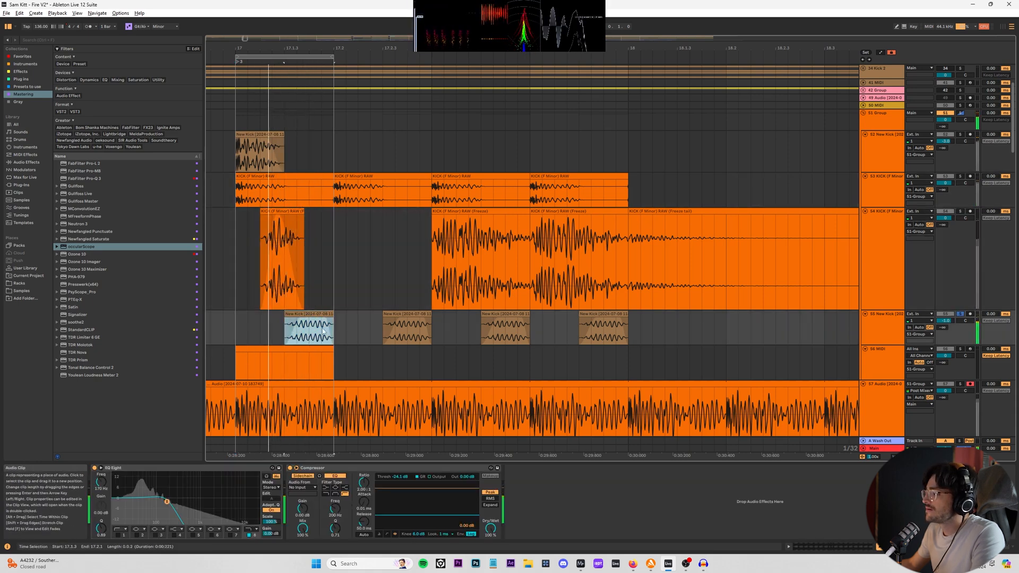
click(230, 419)
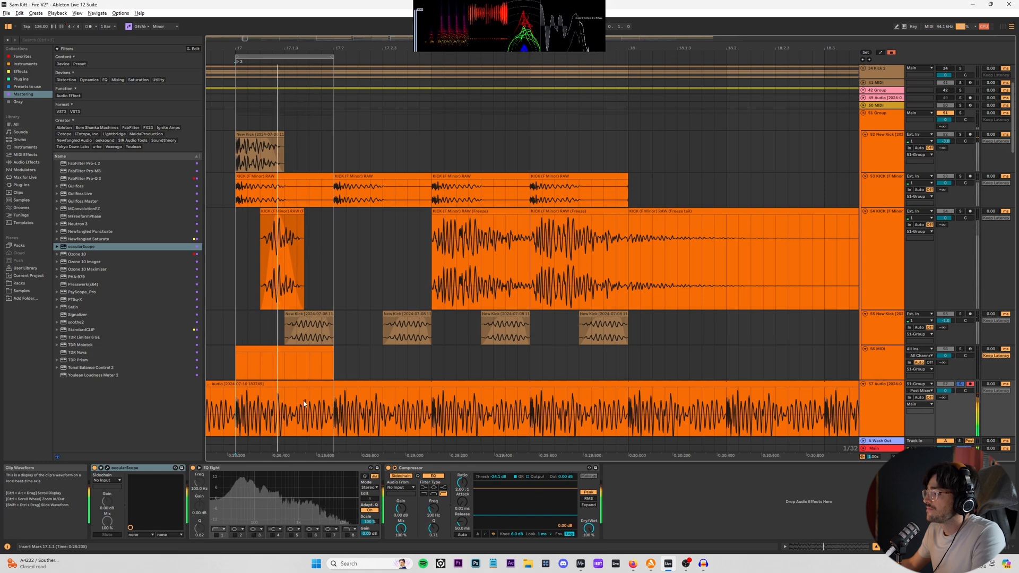
- Solo track 58 instead of track 57 and switch off the StandardCLIP in its device chain
scroll(301, 405, down, 2)
scroll(268, 403, up, 2)
scroll(375, 386, down, 2)
scroll(377, 384, down, 3)
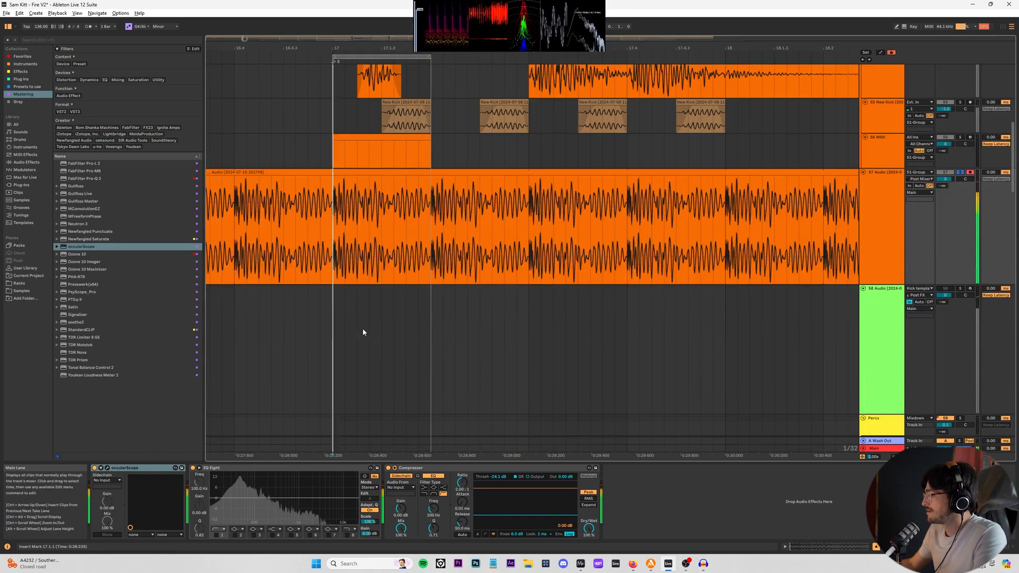
click(891, 349)
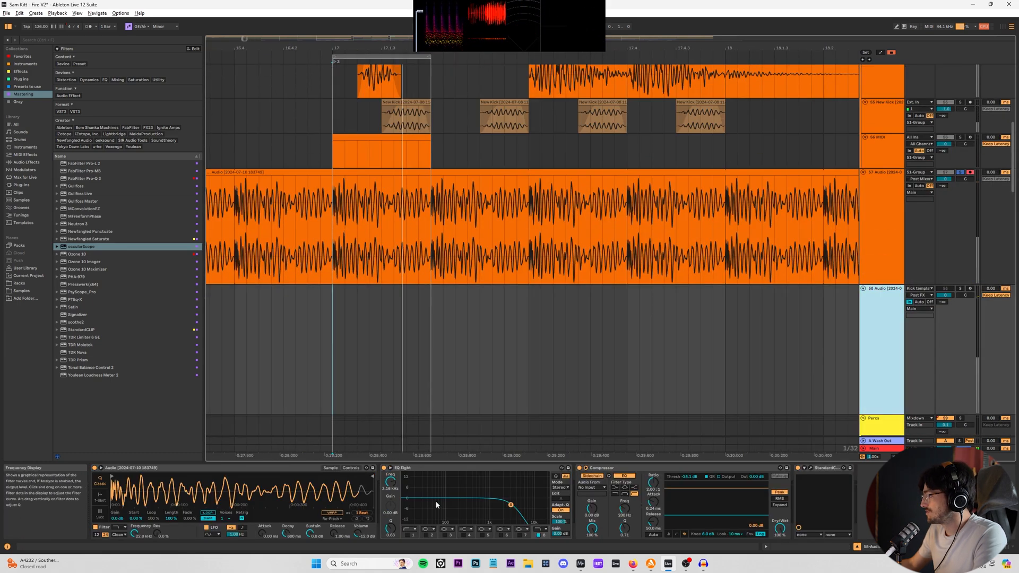
click(798, 468)
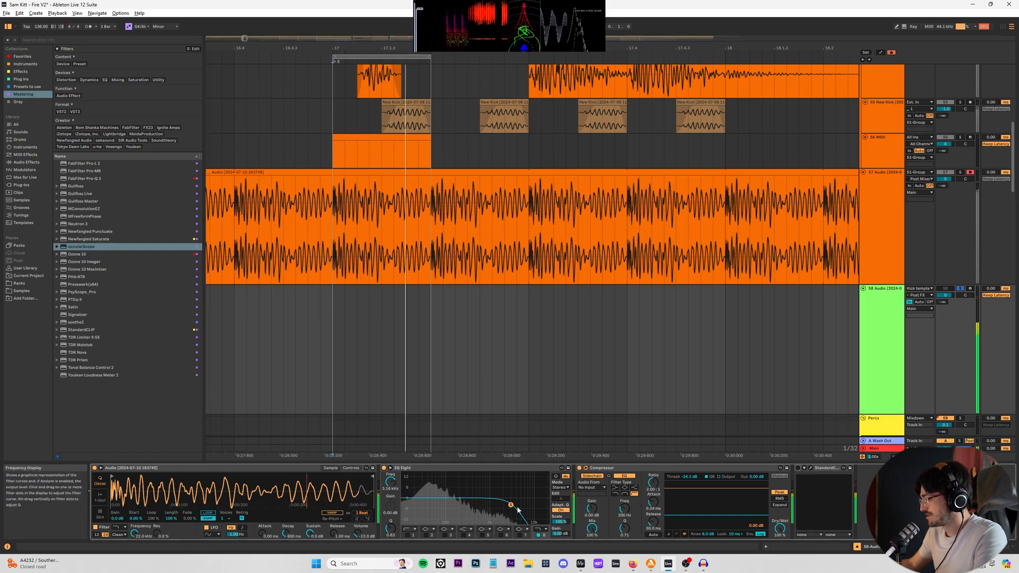
- Open track 58's EQ Eight high cut to 22.0 kHz and raise its Simpler volume to -4.00 dB
drag(510, 506, 547, 506)
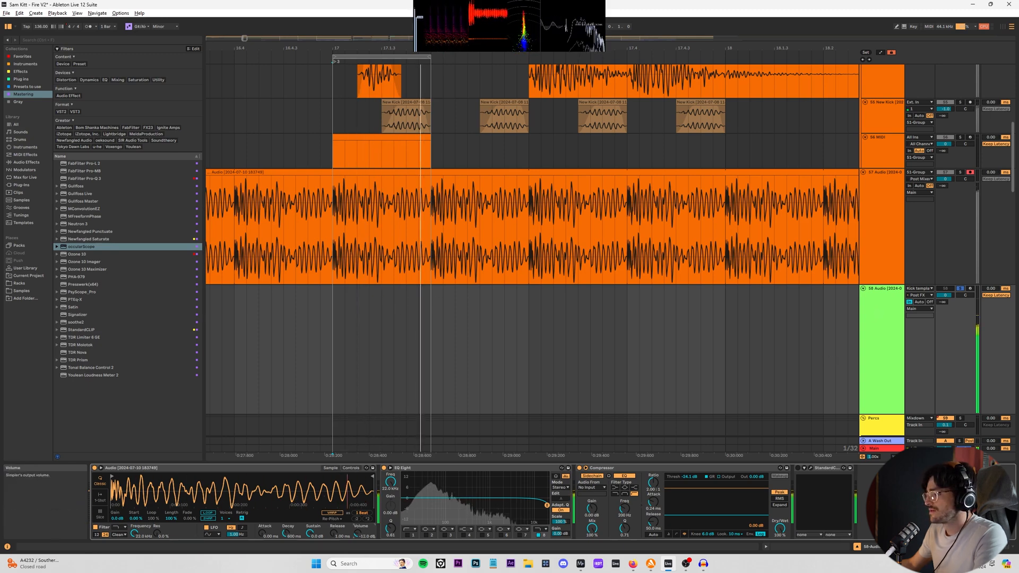
drag(358, 533, 358, 521)
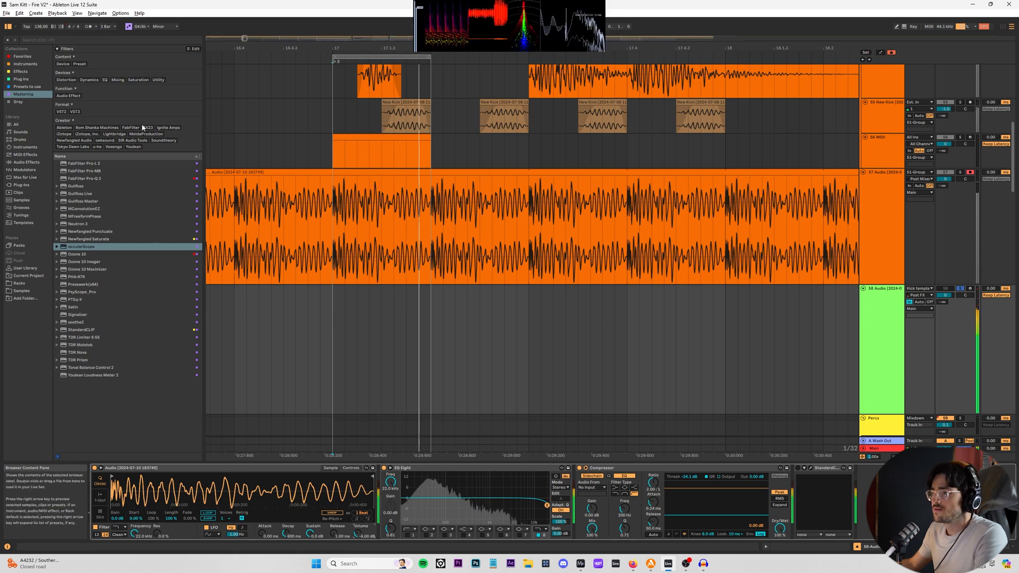
- Search the plug-ins for "press" and insert Presswerk(x64) on track 58 between Simpler and EQ Eight
click(25, 94)
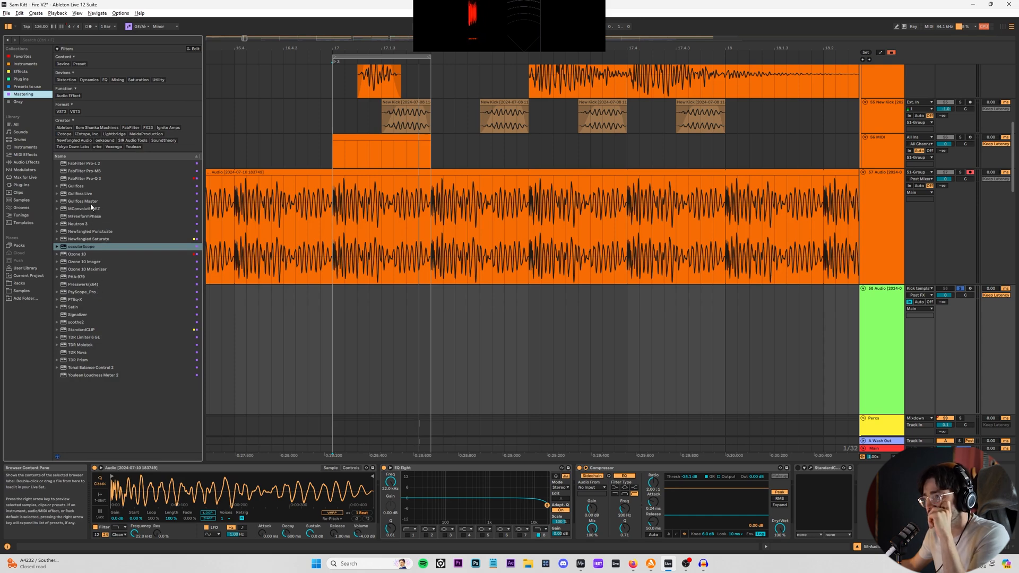
click(26, 183)
click(49, 40)
text(pre)
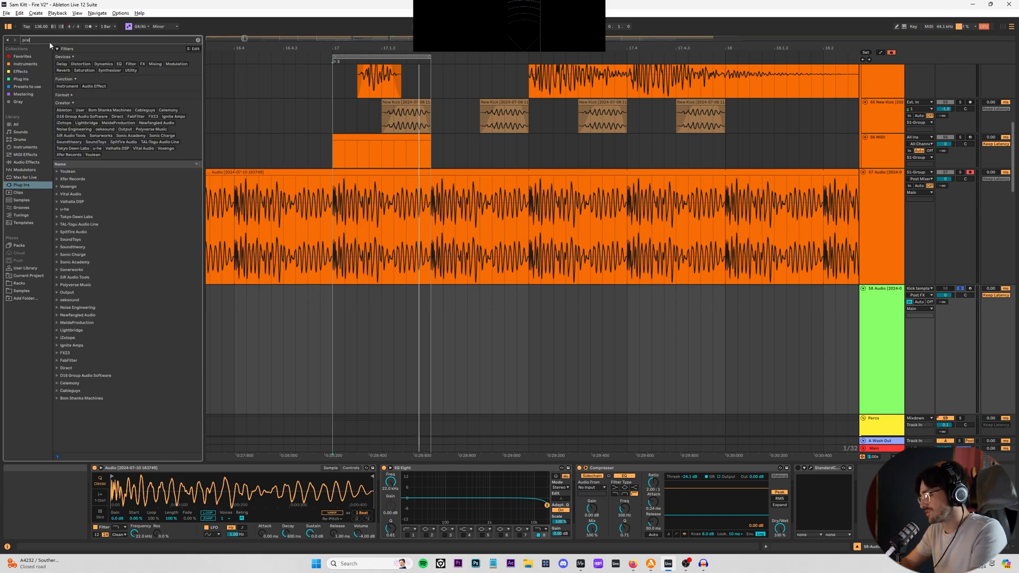
text(ss)
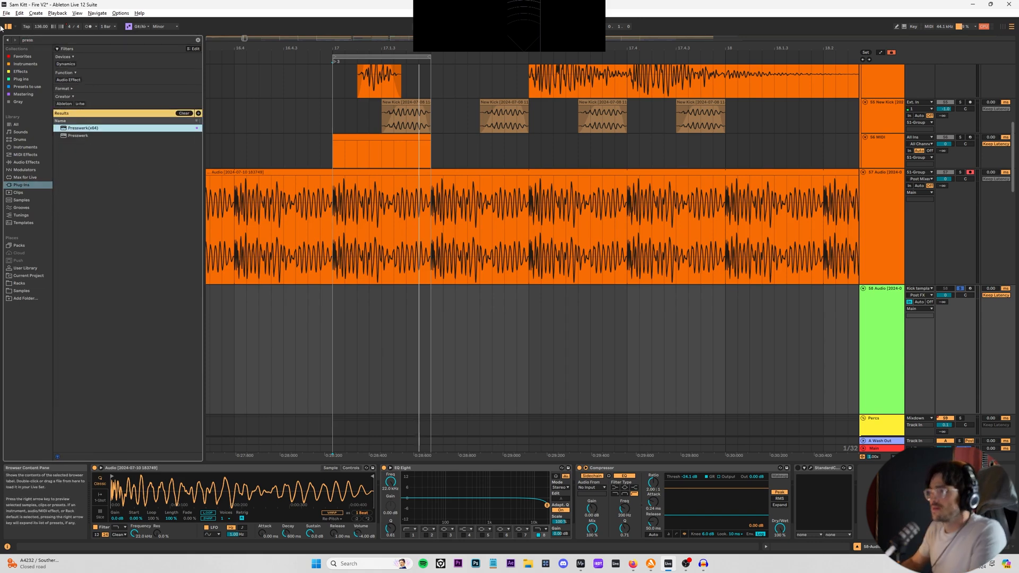
drag(207, 195, 396, 499)
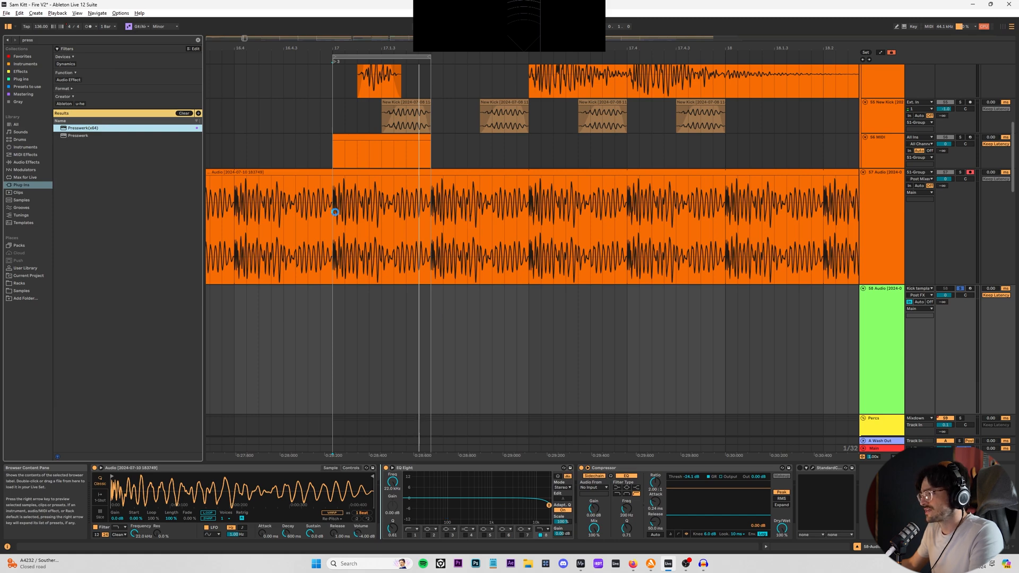
drag(379, 77, 469, 158)
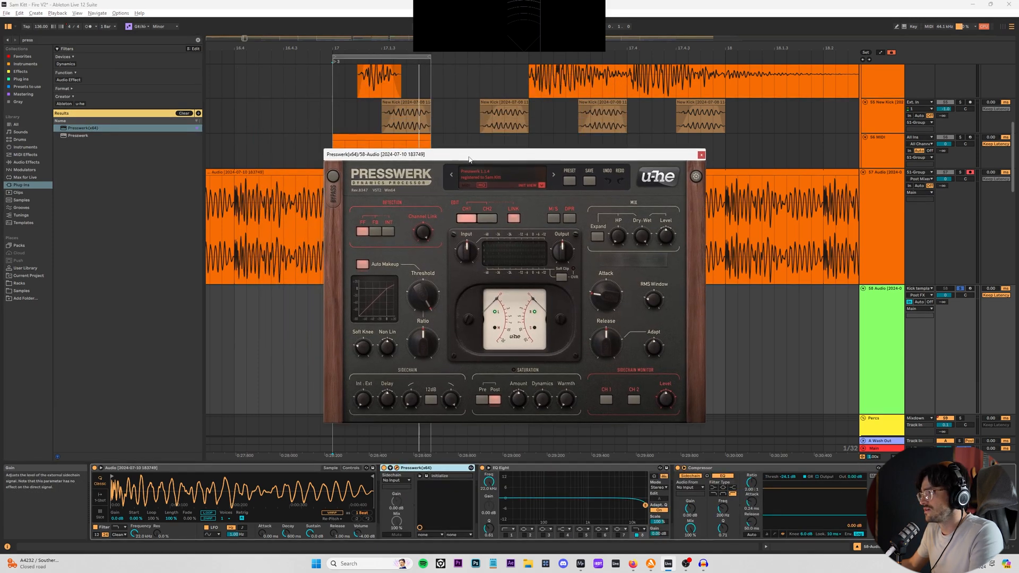
- Load the SubbassDominatorFatten preset in Presswerk and move its window clear of the kick clips
click(477, 175)
click(518, 284)
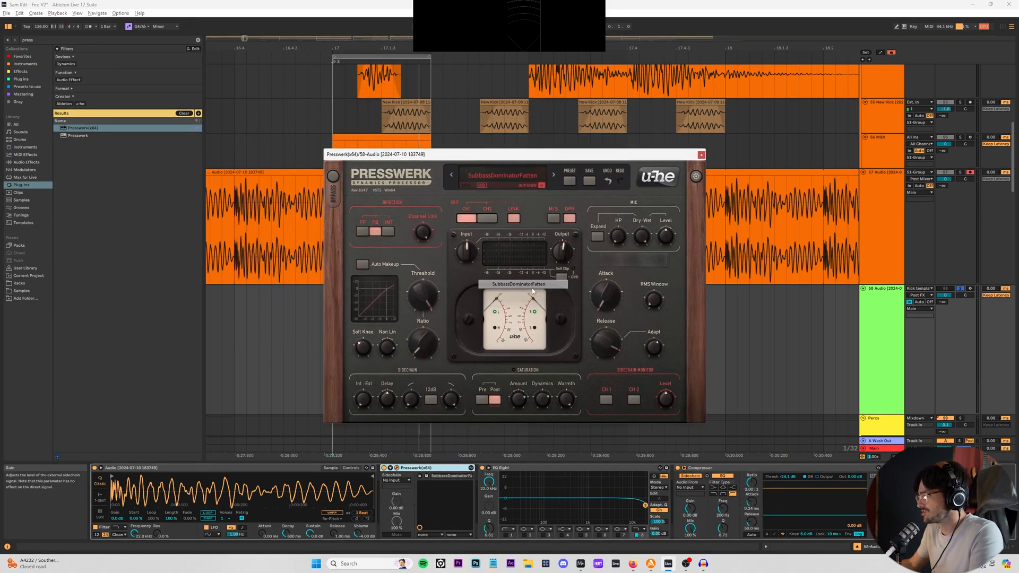
drag(558, 159, 785, 136)
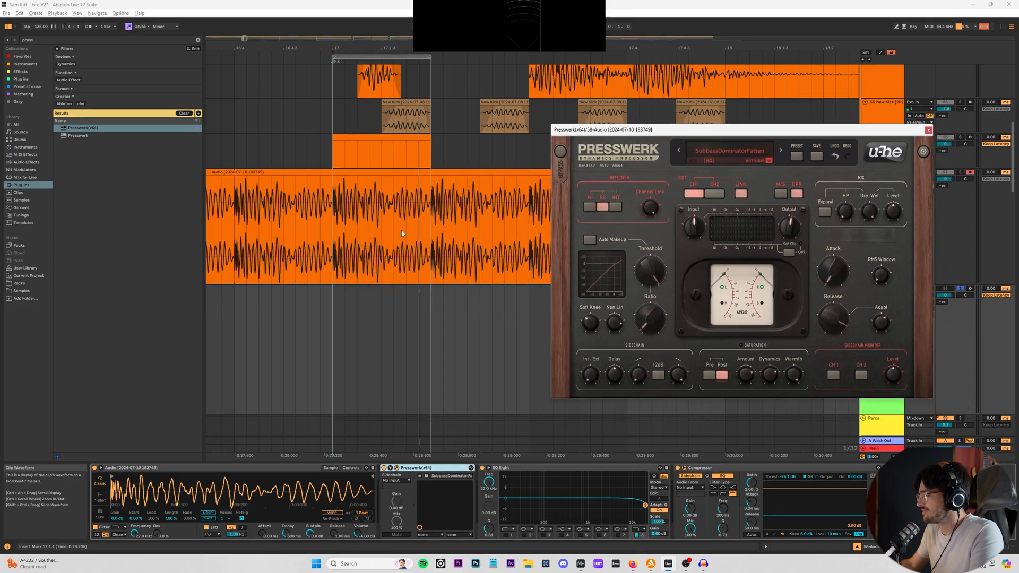
- Play from 17.1.1 and compare track 58 with Presswerk bypassed and enabled
click(337, 229)
key(space)
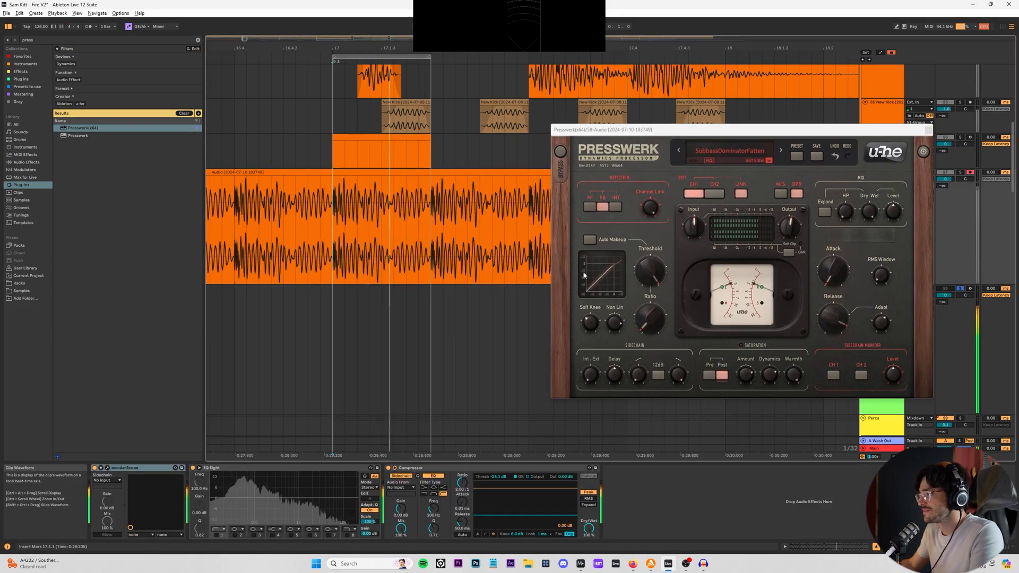
click(887, 406)
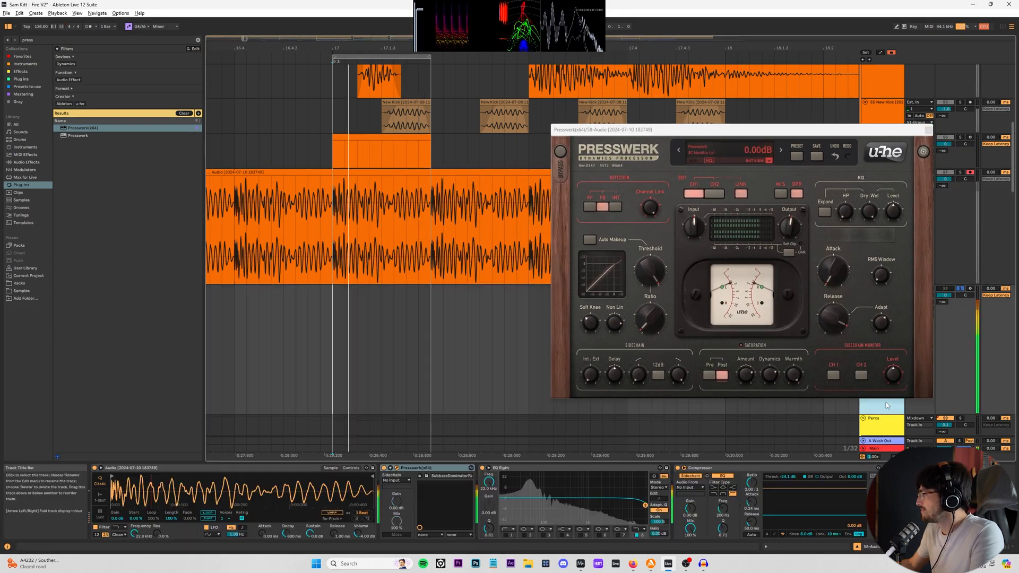
click(384, 468)
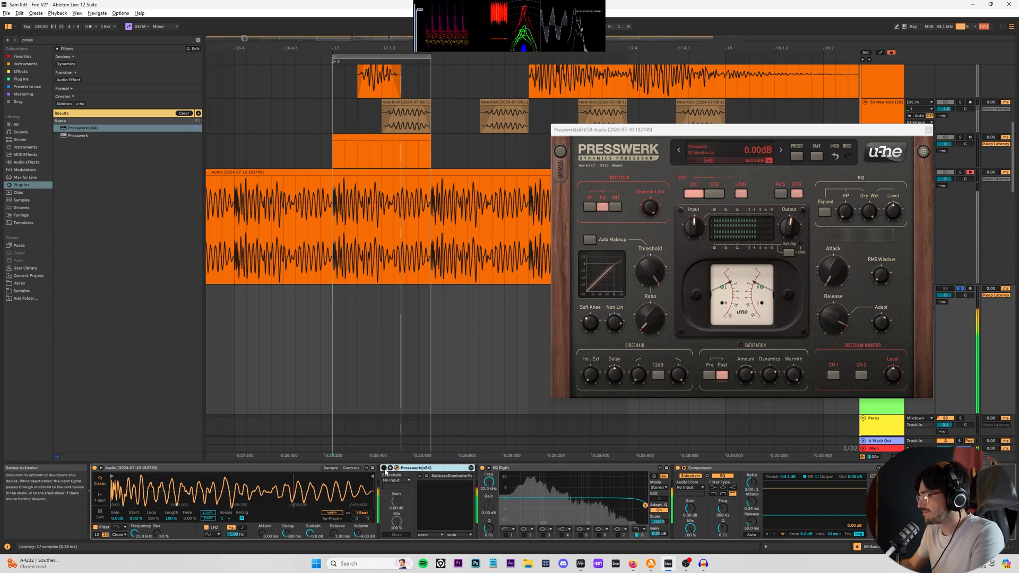
click(384, 467)
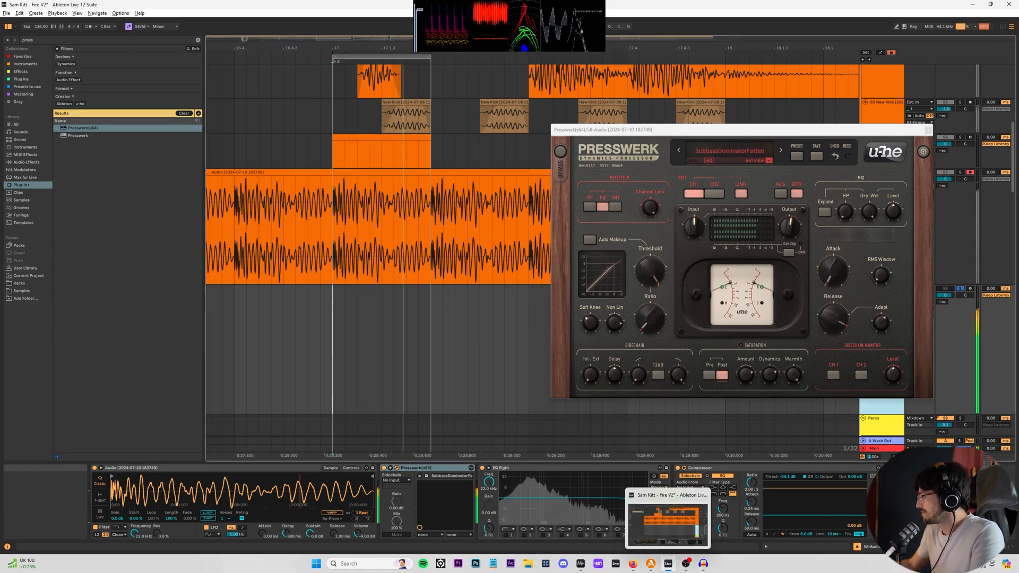
- Add occularScope from the Mastering collection to track 58 and set its colour scheme to Super Green
click(23, 93)
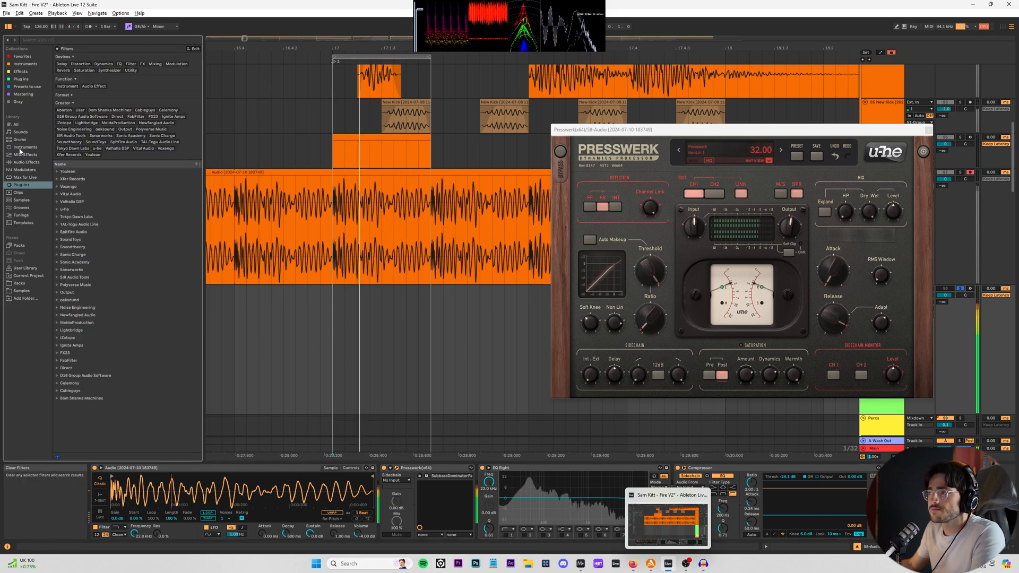
click(95, 247)
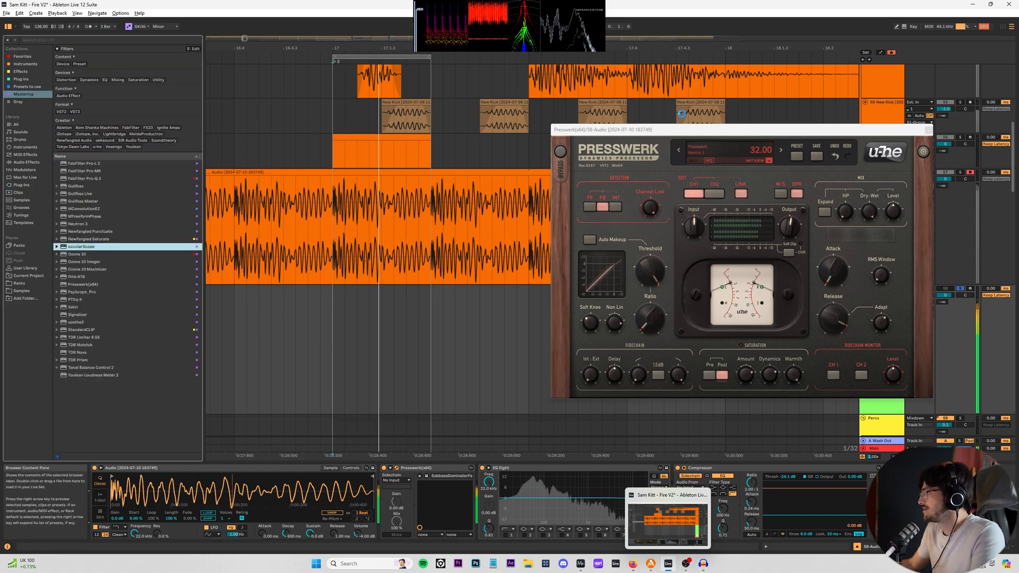
drag(561, 93, 295, 147)
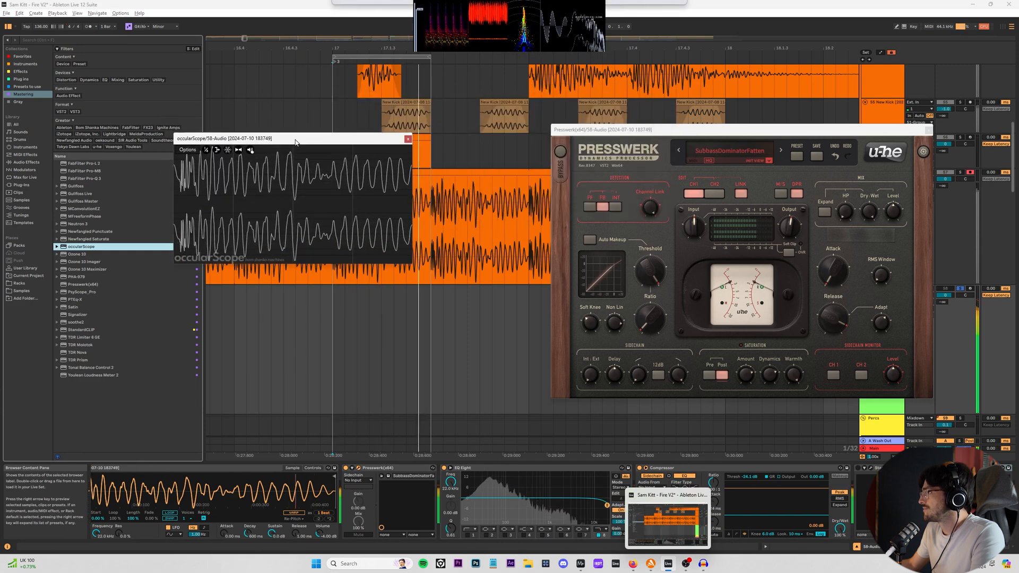
click(187, 154)
mouse_move(212, 182)
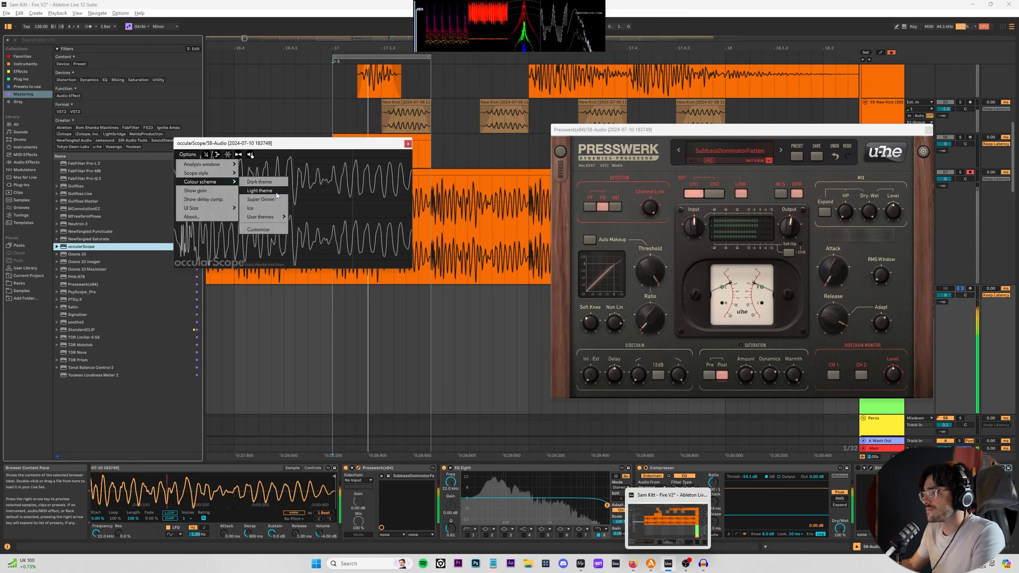
click(268, 200)
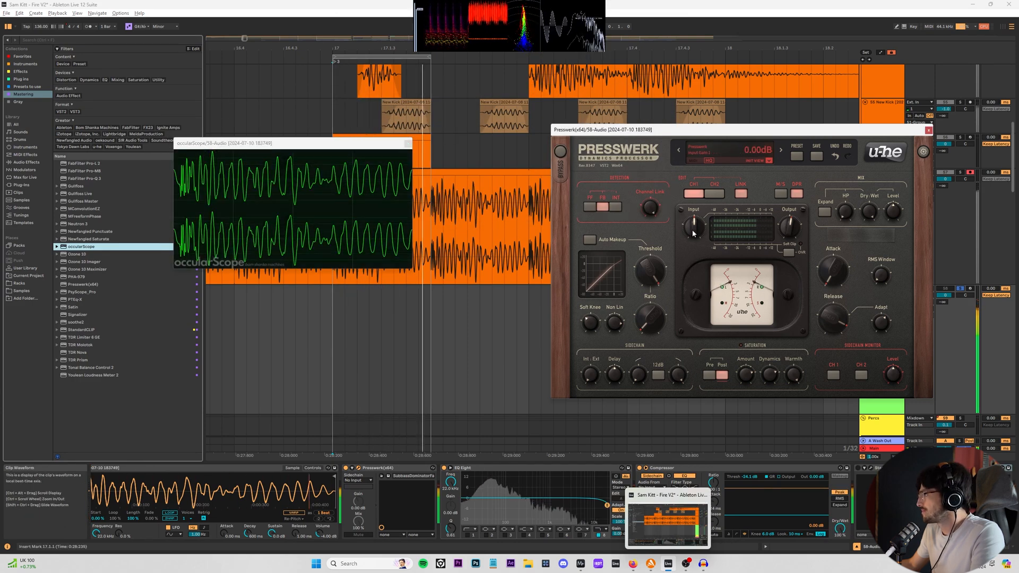
- Delete the deactivated StandardCLIP from track 58's device chain
drag(693, 233, 697, 232)
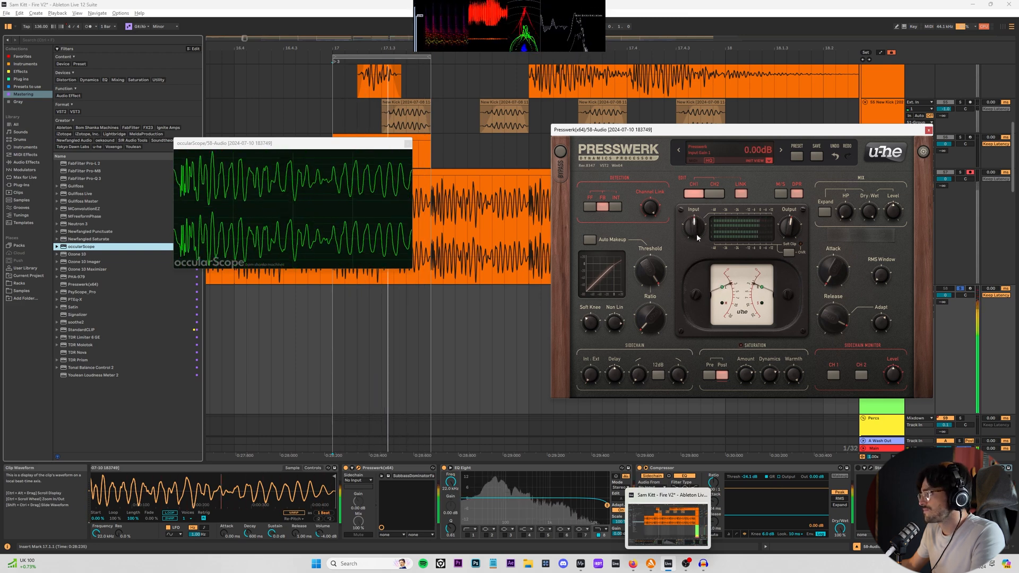
click(861, 472)
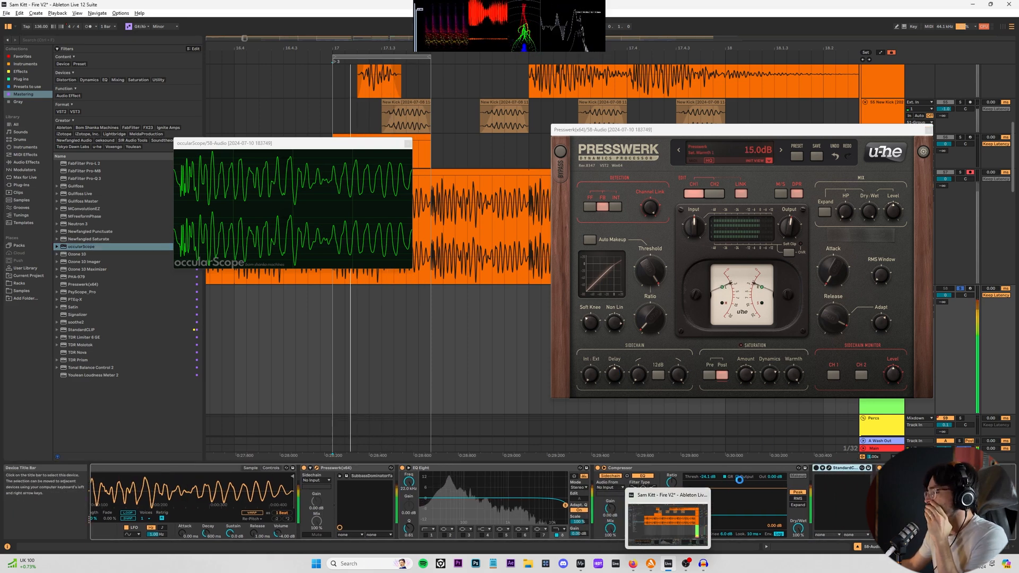
key(Delete)
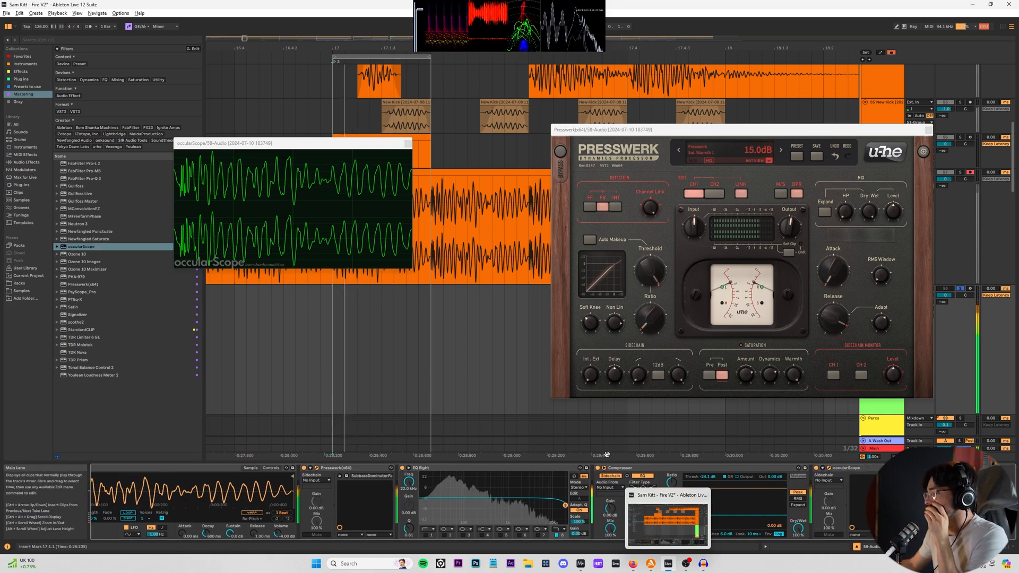
- Enable band 3 of track 58's EQ Eight and shape a slight boost with it, then stop playback
click(463, 536)
drag(505, 498, 479, 492)
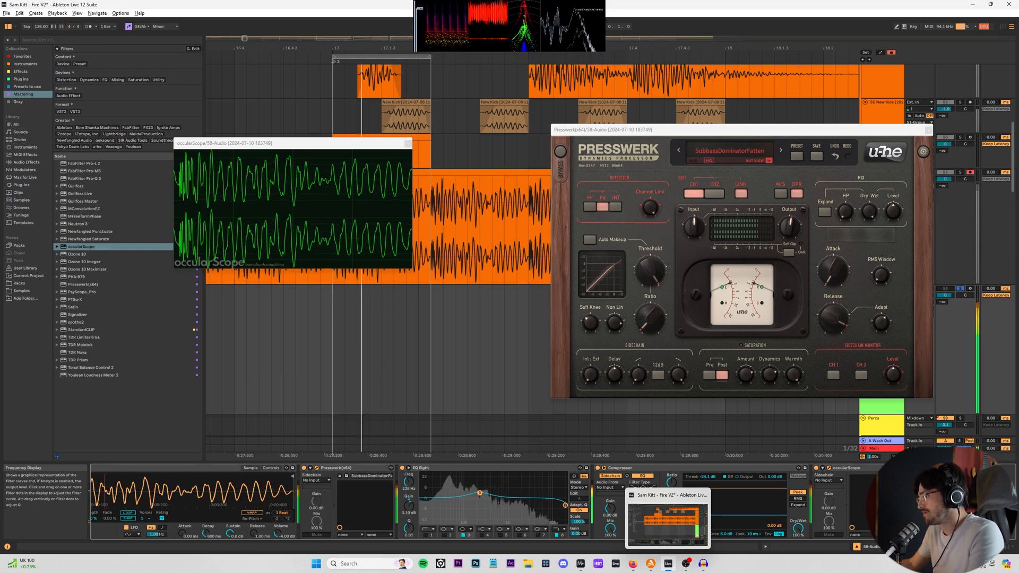
key(space)
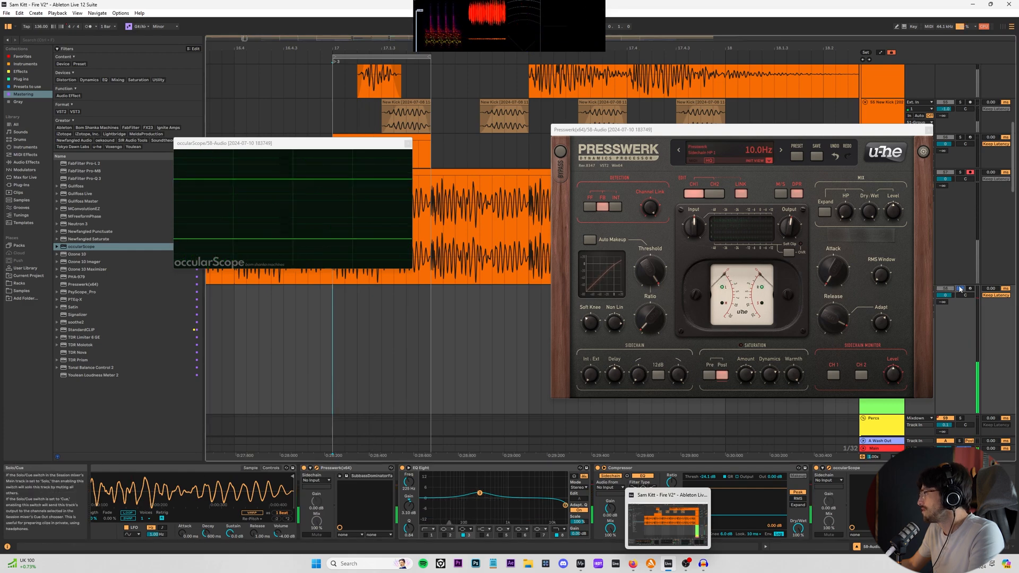
- Unsolo track 58 and audition it together with the 51 Group kick layers from 17.1.1
click(960, 289)
key(space)
scroll(960, 286, up, 5)
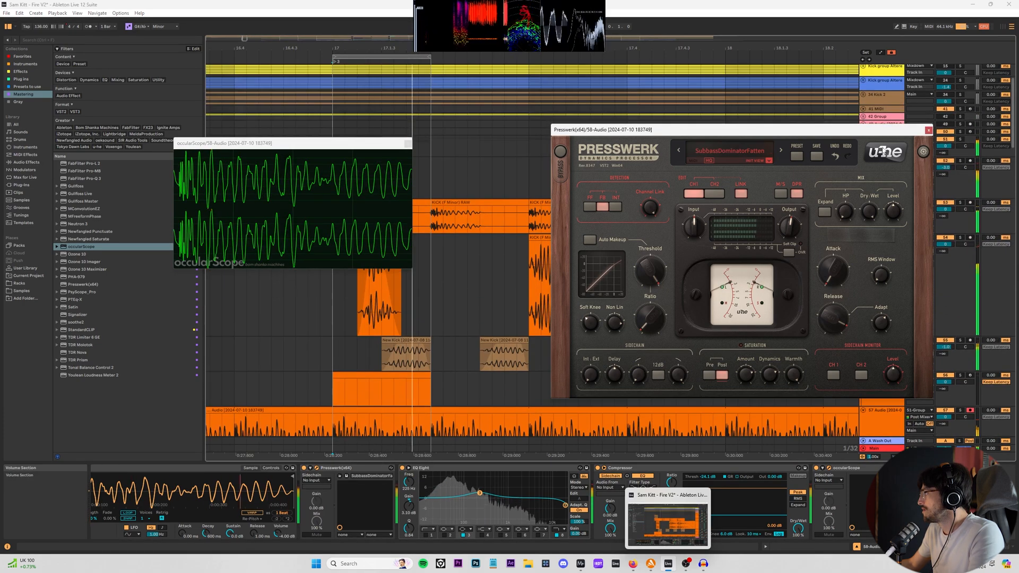
drag(878, 130, 596, 132)
click(944, 139)
- Arrange the occularScope and Presswerk windows away from the early kick clips and play the arrangement from 21.1.1
scroll(227, 115, down, 6)
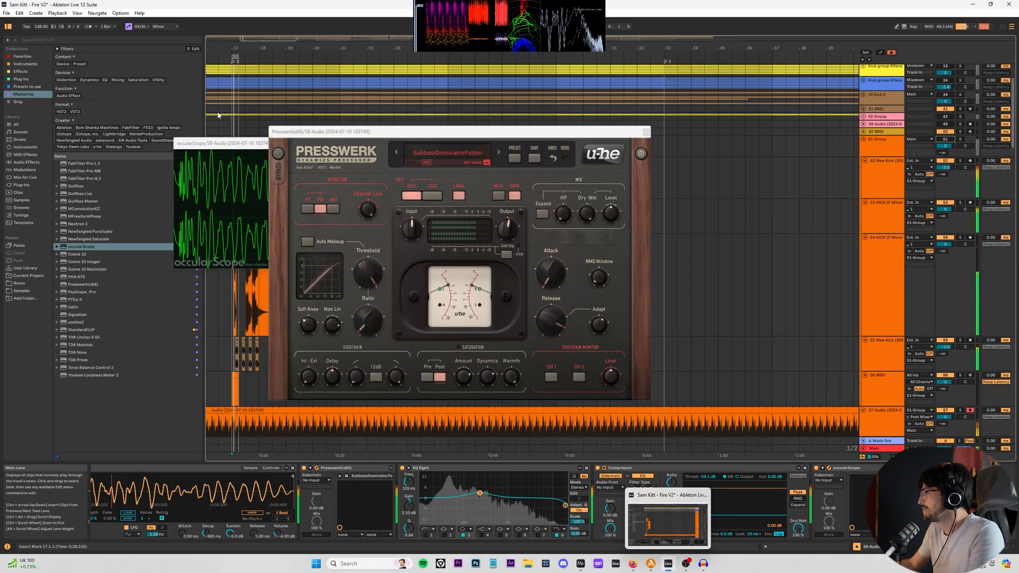
click(212, 122)
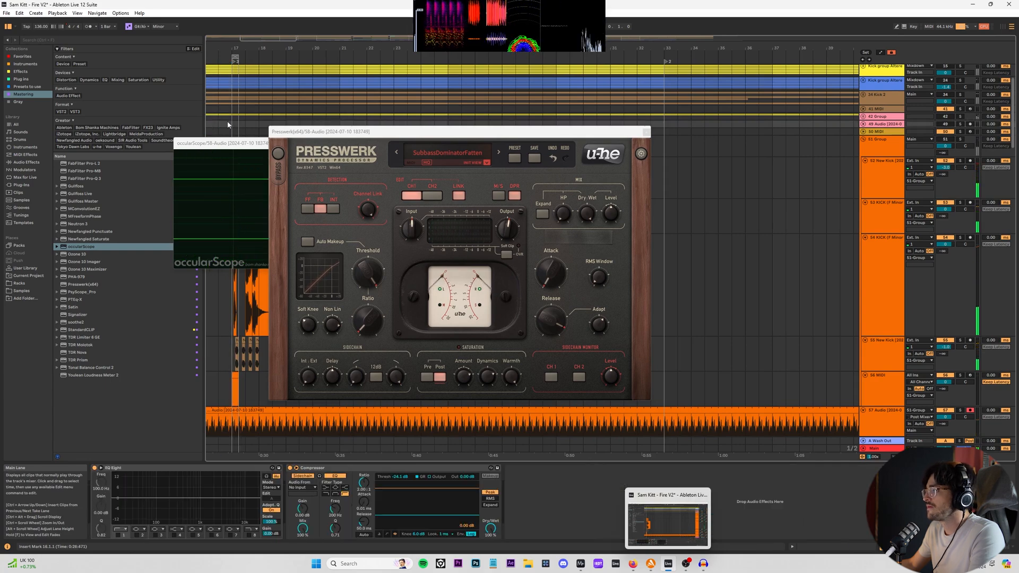
scroll(229, 125, up, 3)
click(863, 75)
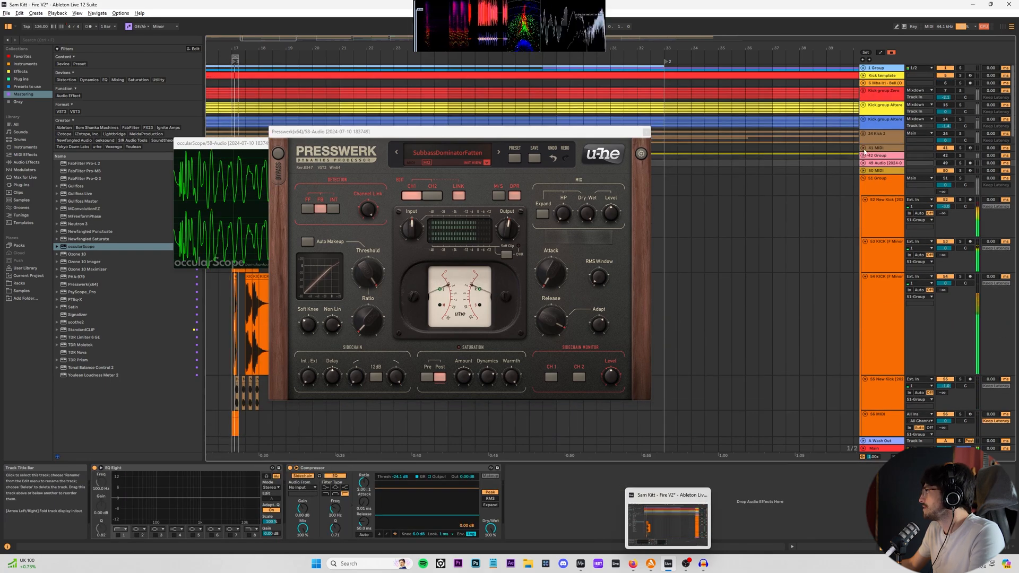
drag(248, 148, 717, 261)
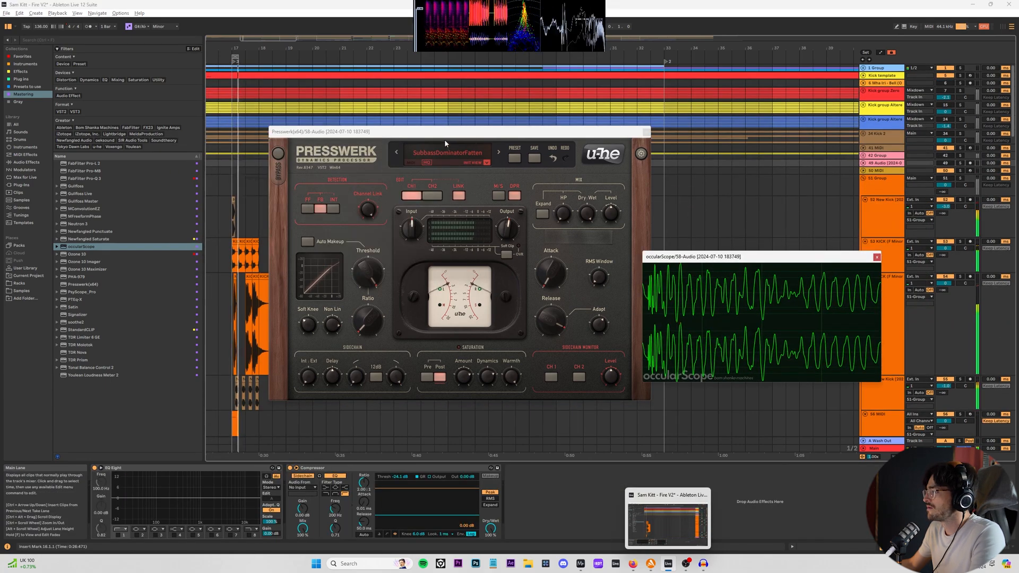
drag(444, 132, 531, 65)
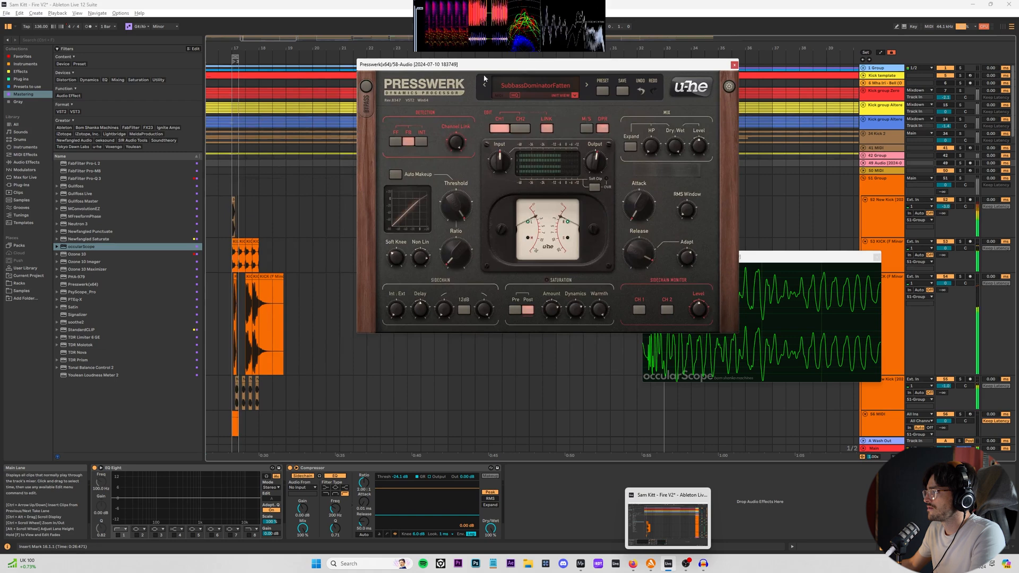
click(340, 179)
scroll(545, 337, down, 8)
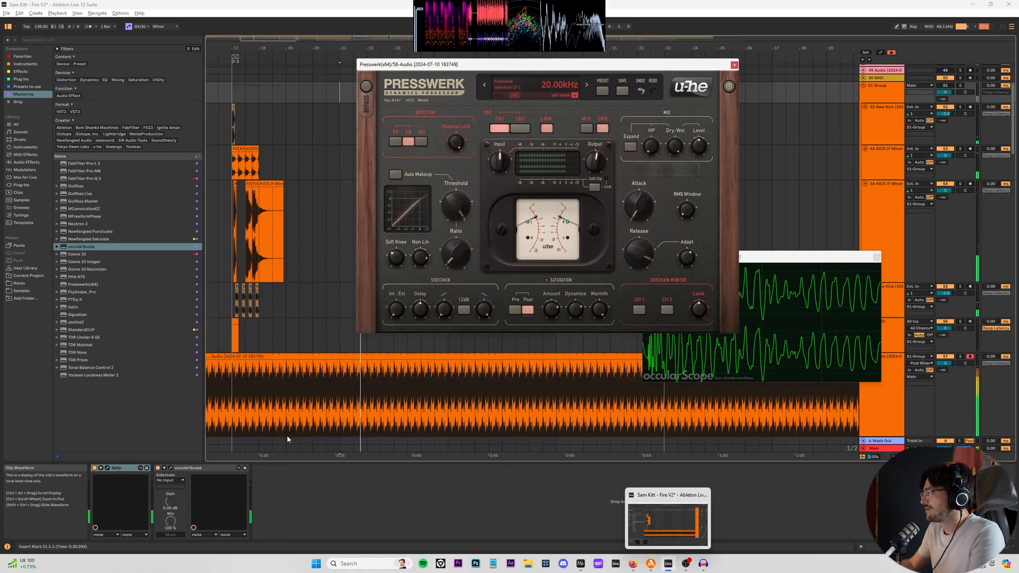
- Select the 58 Audio track and mute the orange 57 Audio track
click(364, 364)
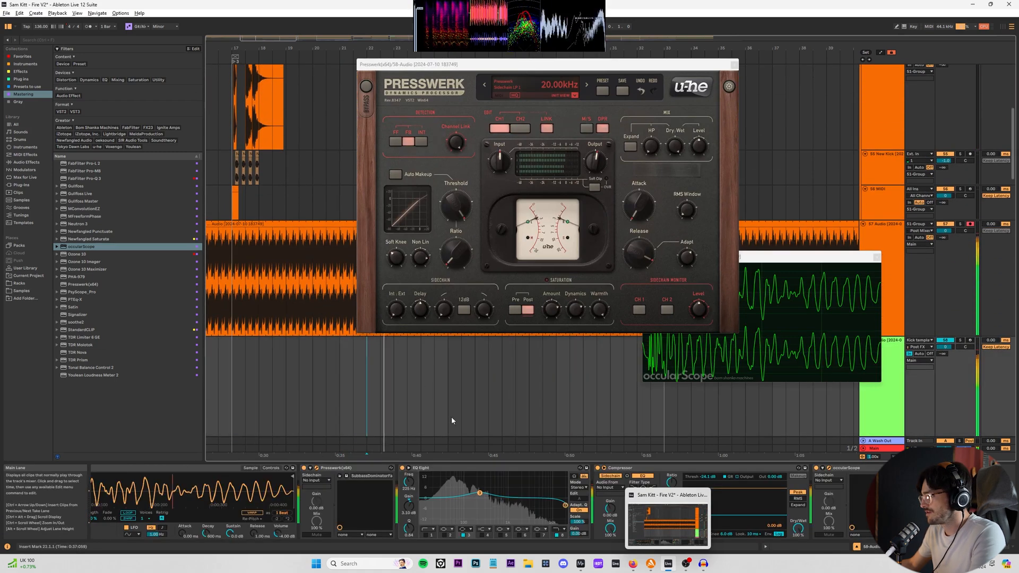
click(463, 533)
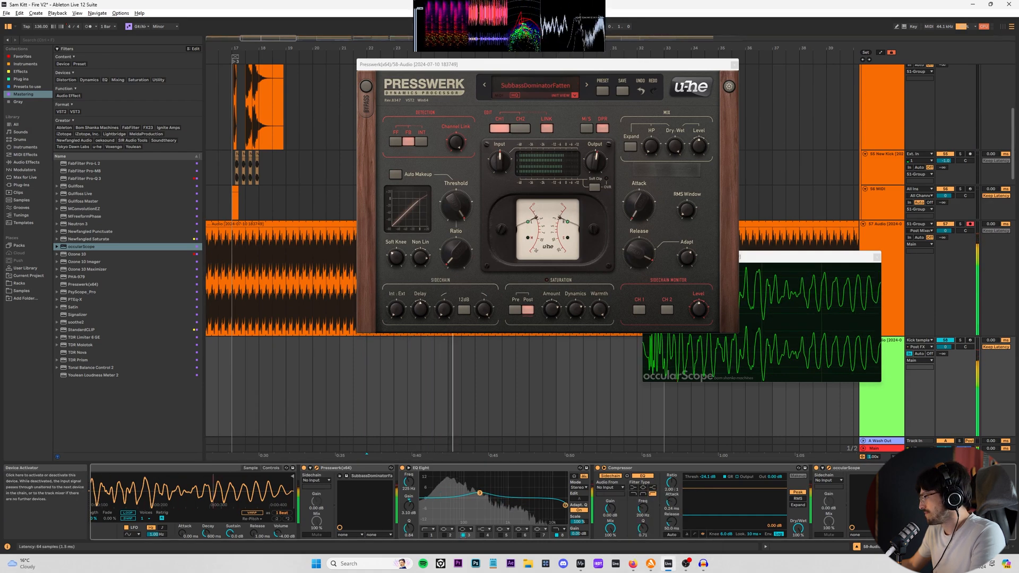
click(889, 393)
click(945, 223)
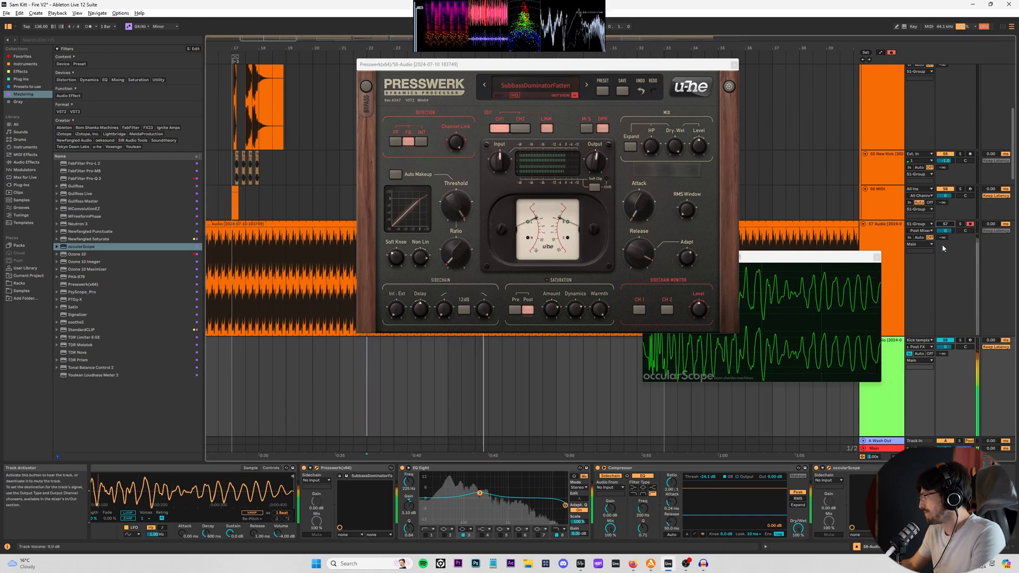
scroll(530, 393, down, 3)
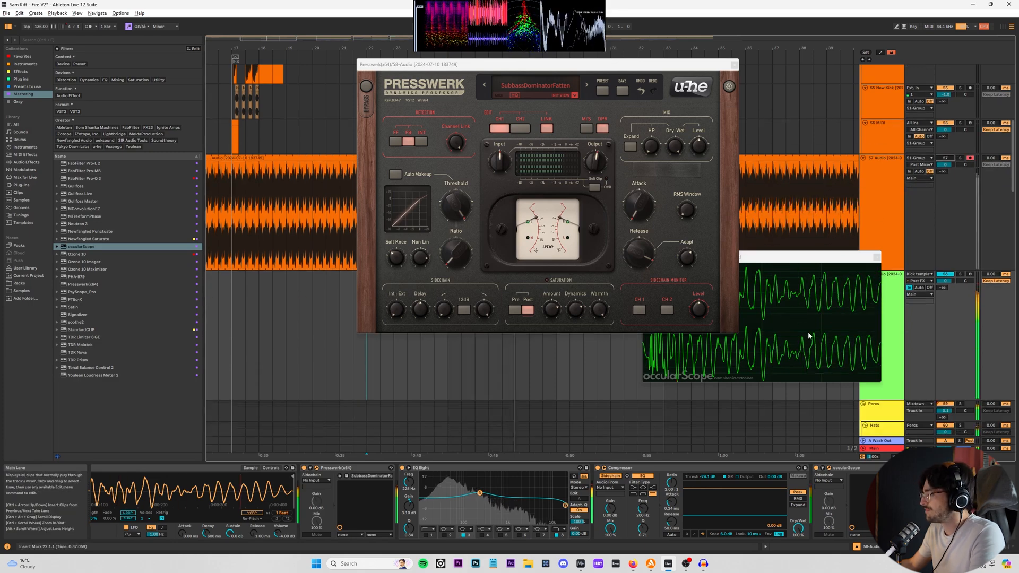
- Move the Presswerk window aside and open the StandardCLIP window of the 58 Audio track
drag(685, 67, 440, 110)
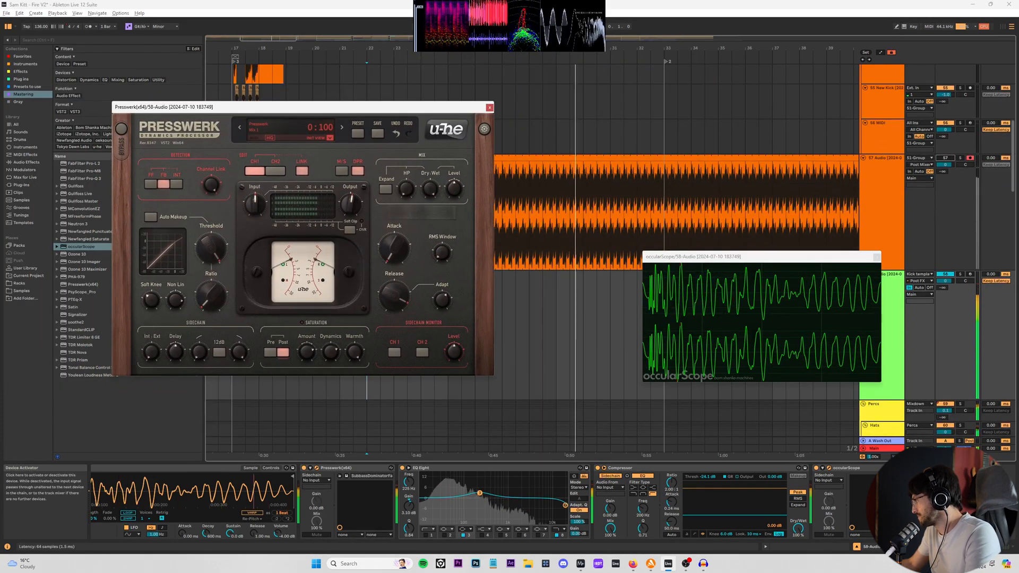
click(921, 494)
click(928, 468)
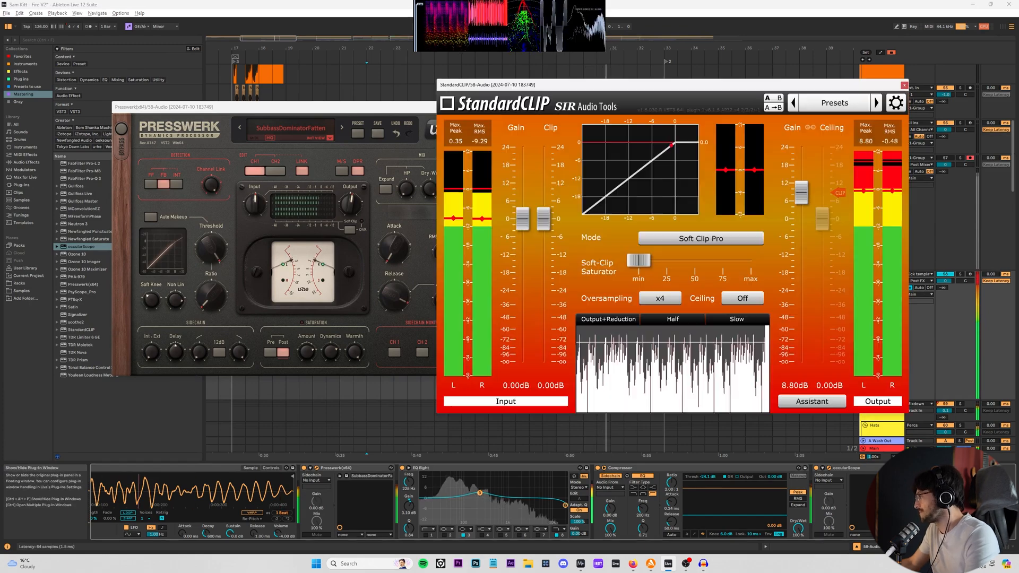
- Reset StandardCLIP's output gain to 0.00 dB and clear its output peak reading, moving the window clear of the track headers
double_click(801, 193)
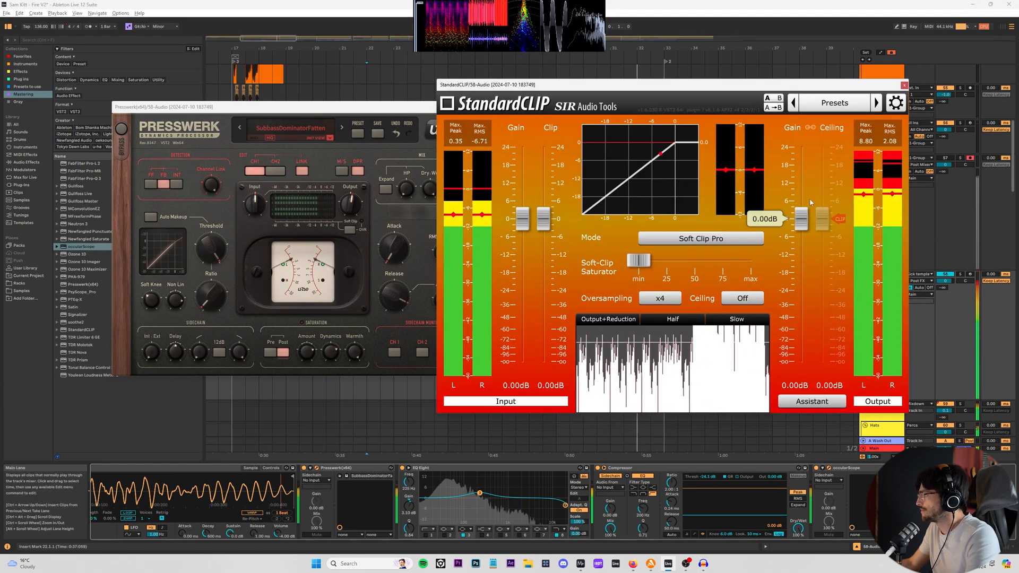
click(878, 136)
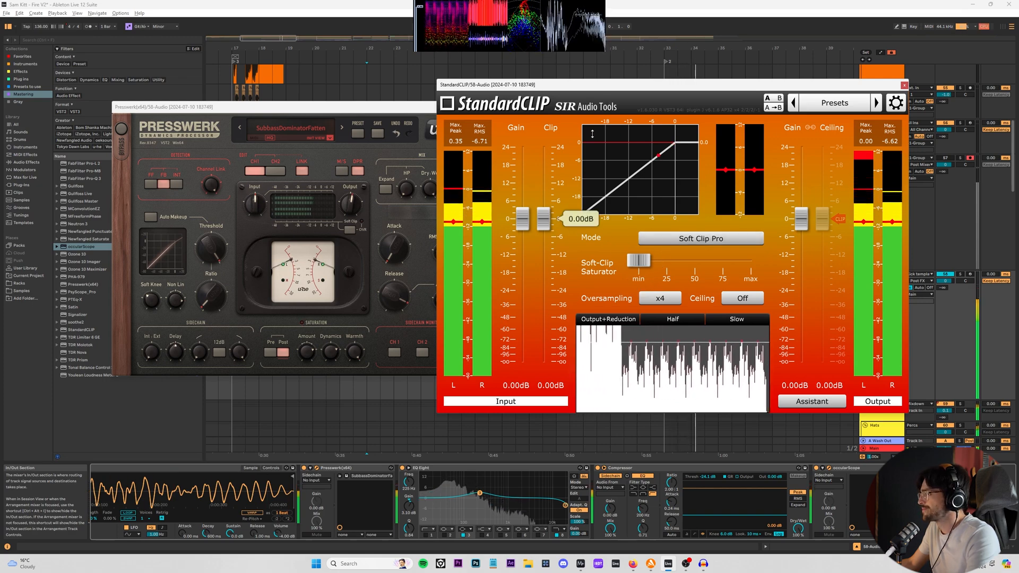
drag(789, 89, 569, 48)
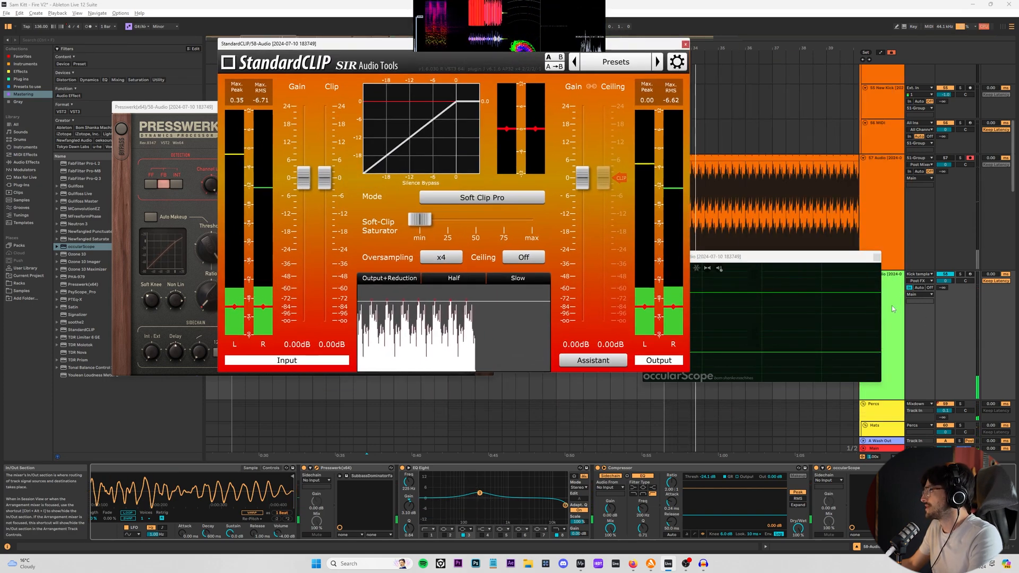
- Solo Kick group Zero and examine its waveform in the occularScope at the end of its device chain
scroll(978, 134, up, 3)
scroll(978, 134, up, 5)
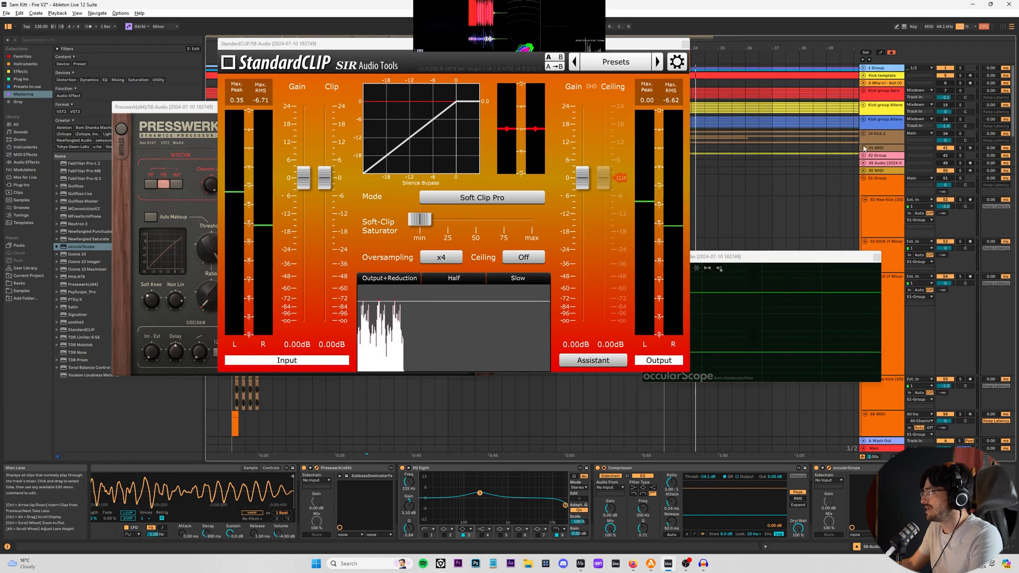
click(893, 112)
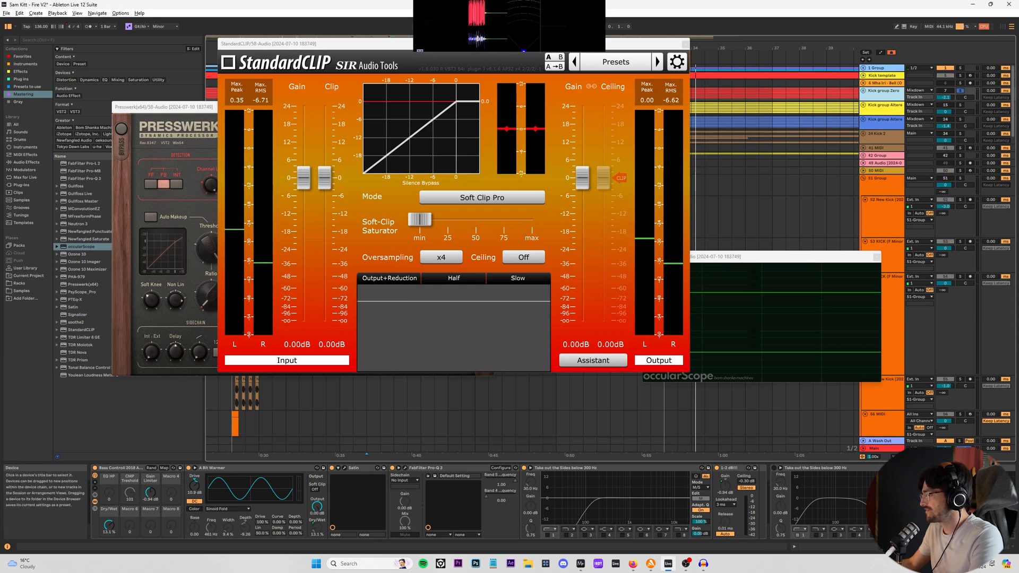
click(882, 449)
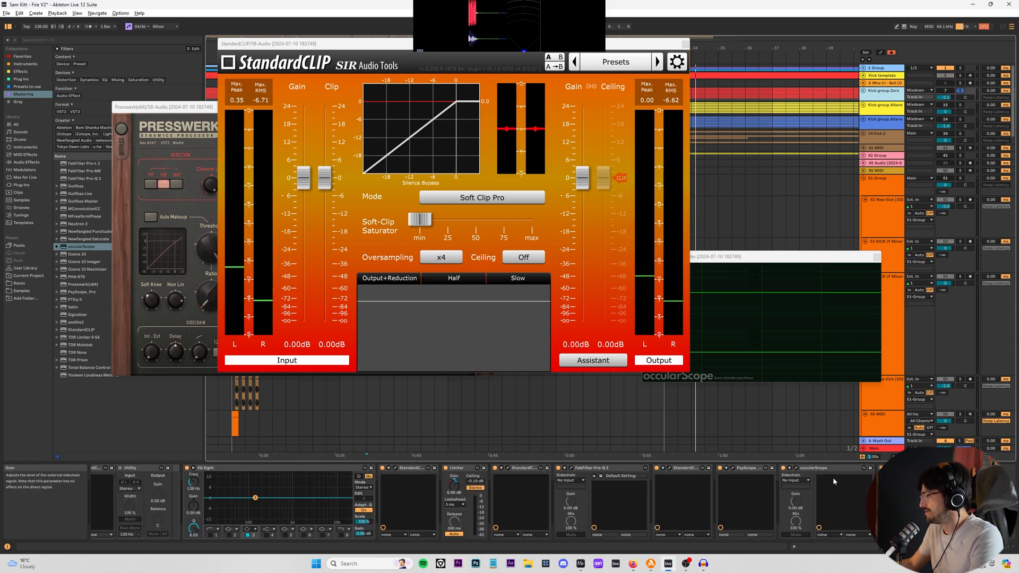
click(796, 468)
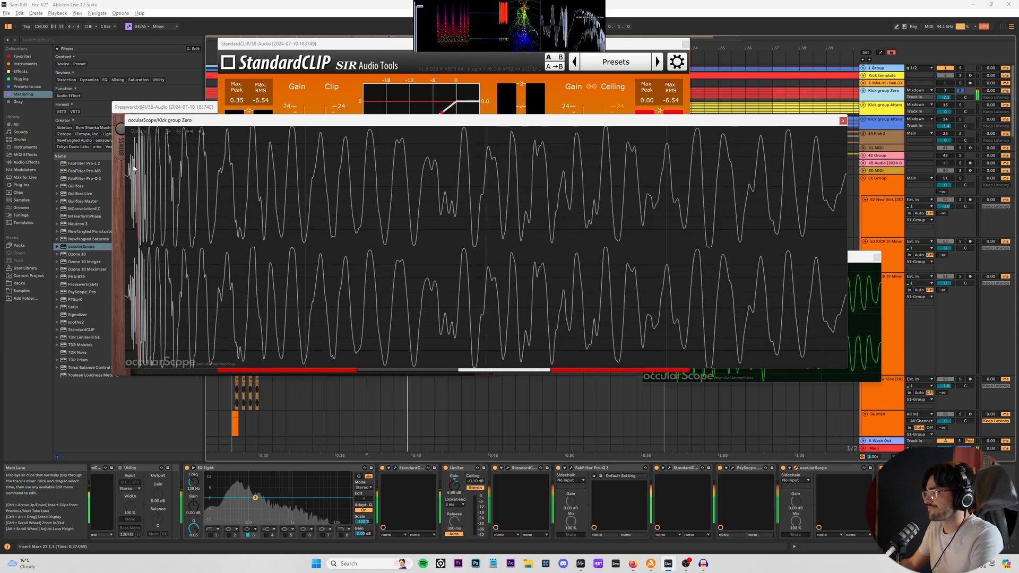
click(842, 121)
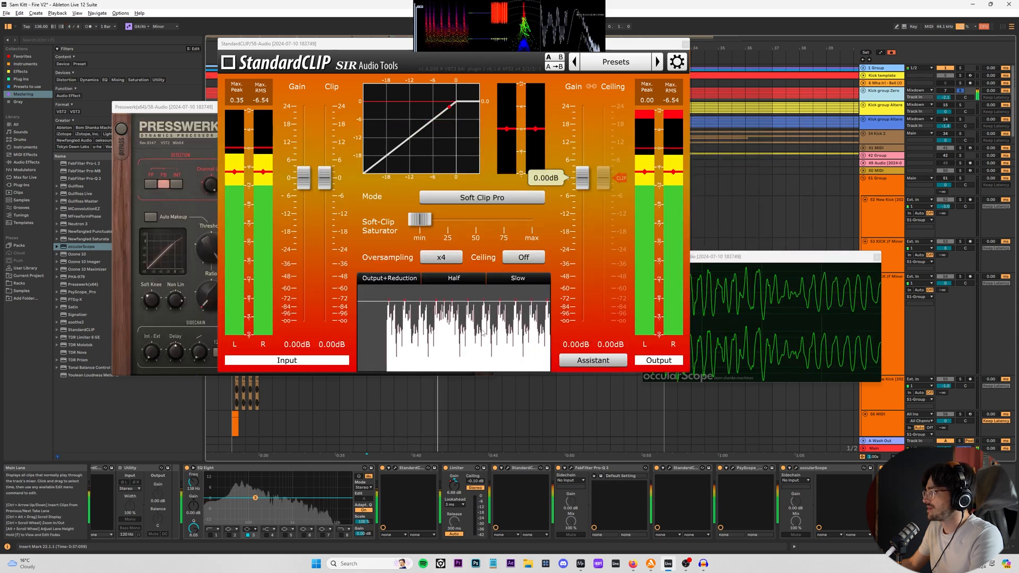
- Set StandardCLIP's clip level on 58 Audio to -3.20 dB and close the StandardCLIP, occularScope and Presswerk windows
drag(330, 188, 325, 195)
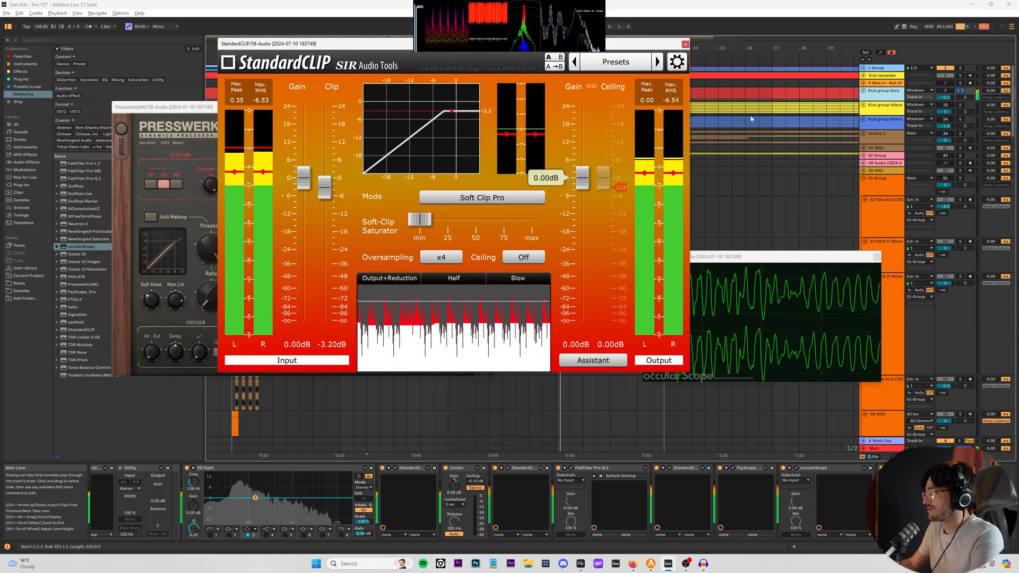
click(685, 44)
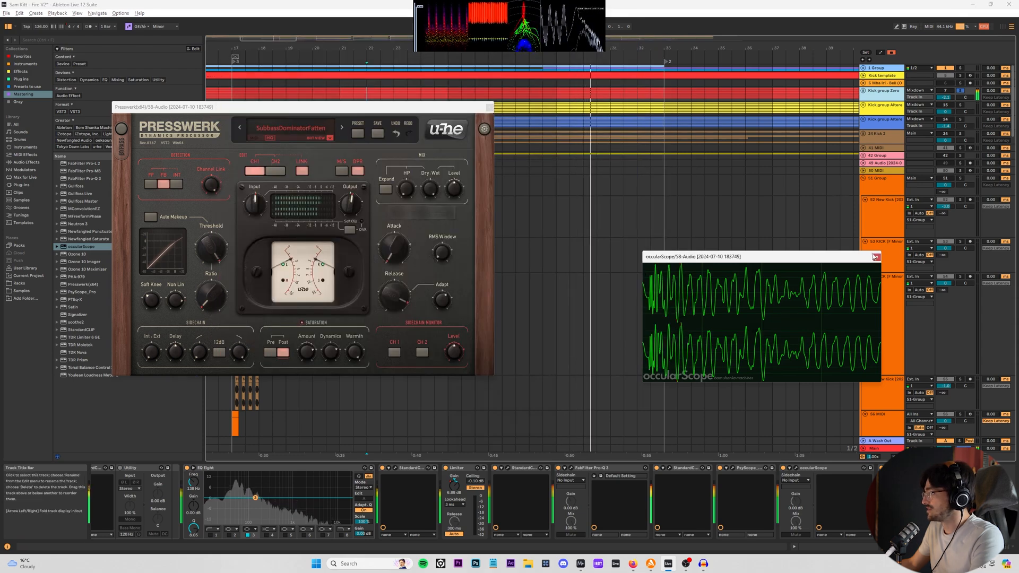
click(876, 256)
click(488, 107)
- Inspect the device chains of the 58 Audio track and Kick group Zero in turn
scroll(510, 195, down, 6)
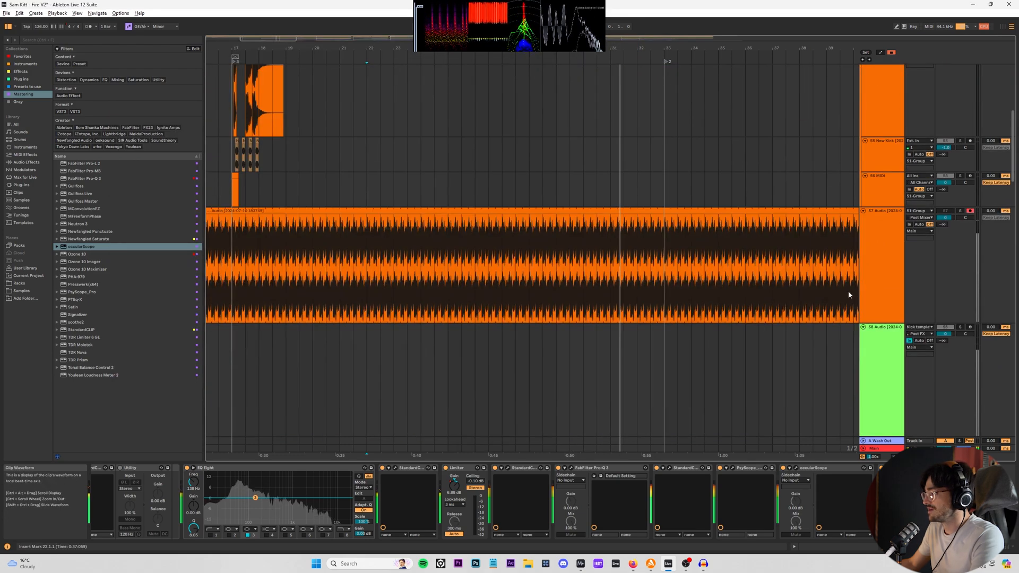
click(886, 370)
scroll(944, 254, up, 3)
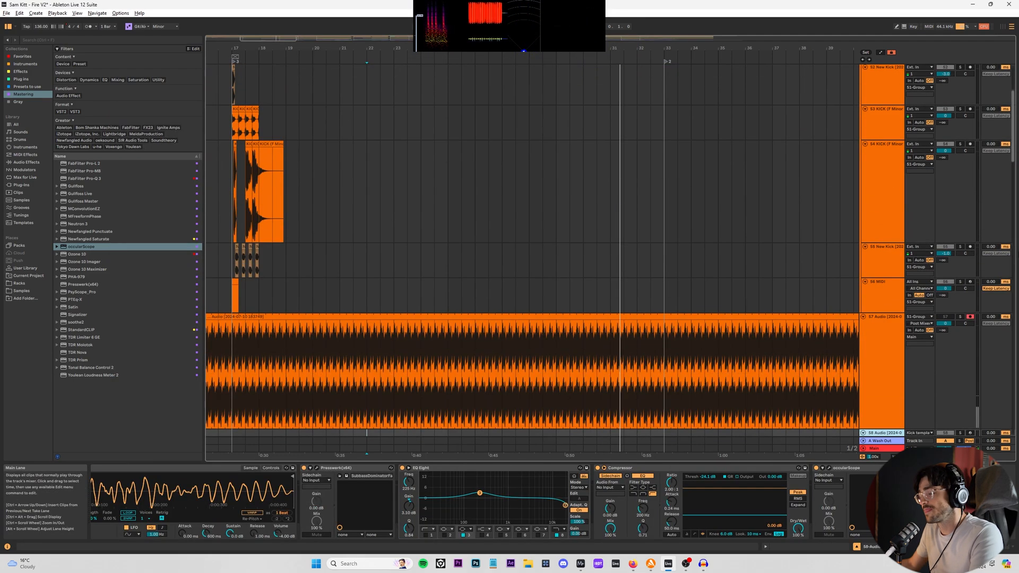
scroll(1012, 137, up, 4)
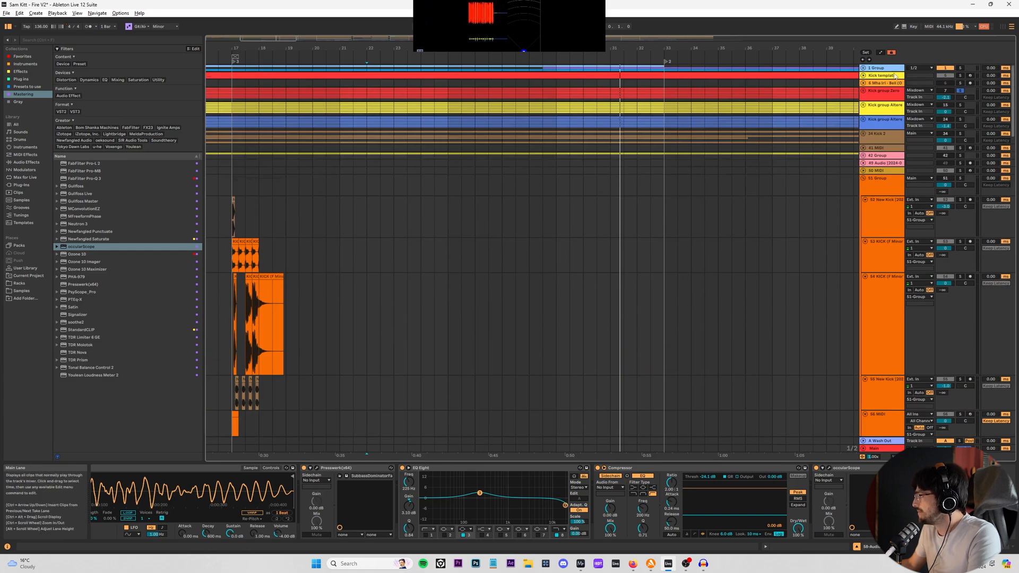
click(888, 94)
scroll(743, 179, down, 8)
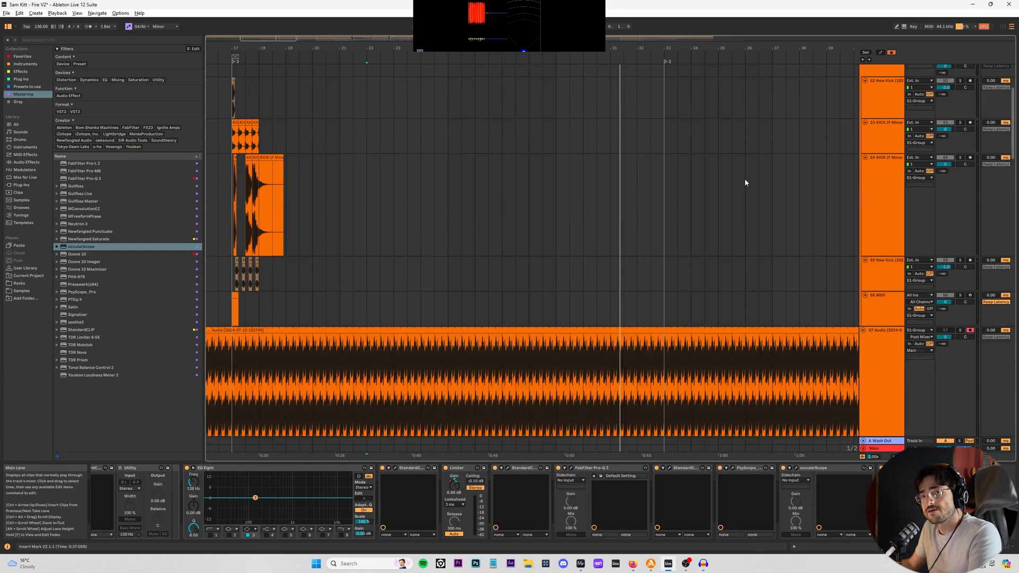
- Loop the one-beat range from 29.2.1 to 29.3.1 on the 58 Audio track and play it soloed
scroll(559, 137, up, 5)
scroll(558, 133, up, 4)
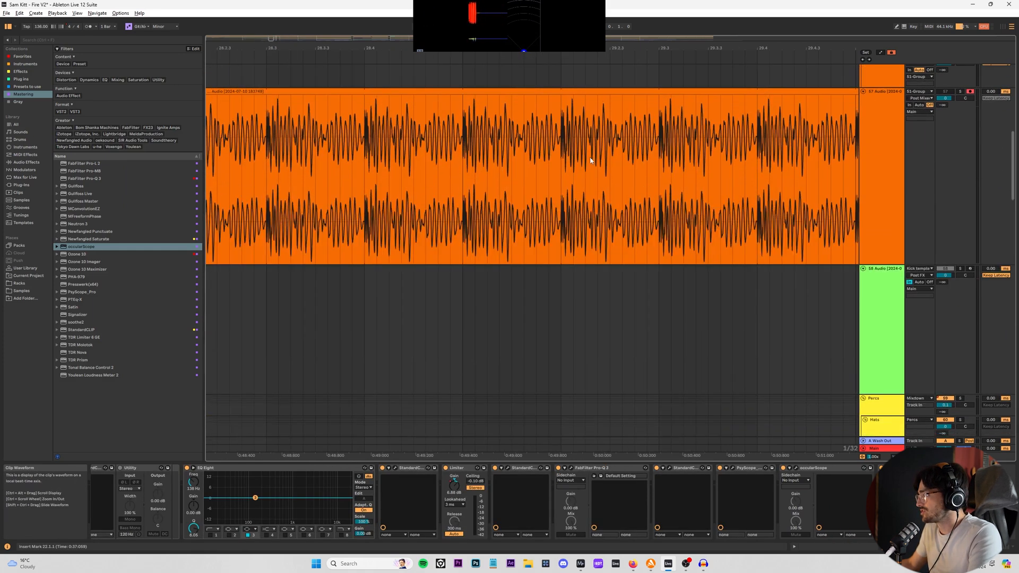
scroll(492, 222, down, 5)
click(491, 159)
scroll(499, 143, down, 4)
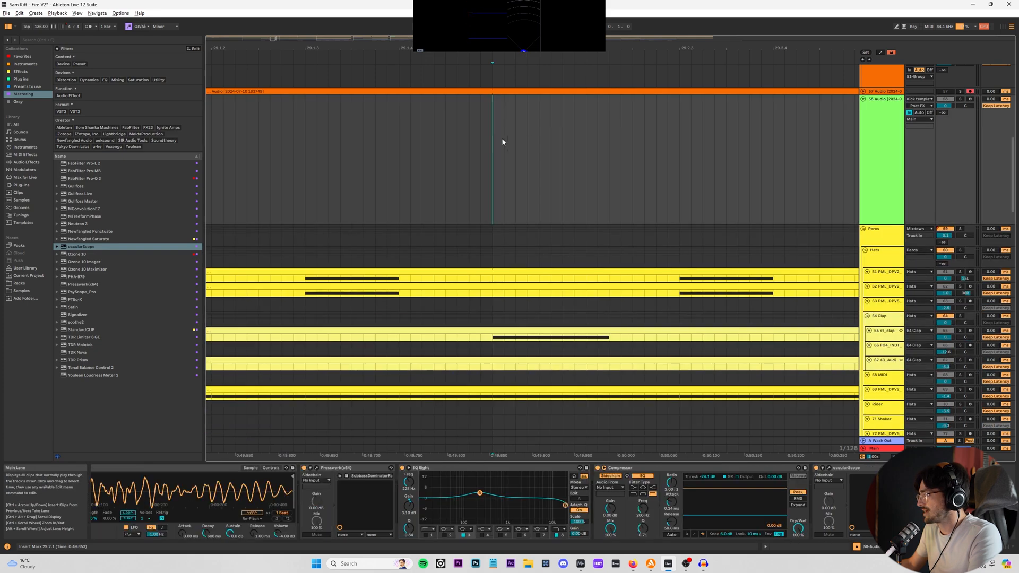
drag(499, 132, 596, 121)
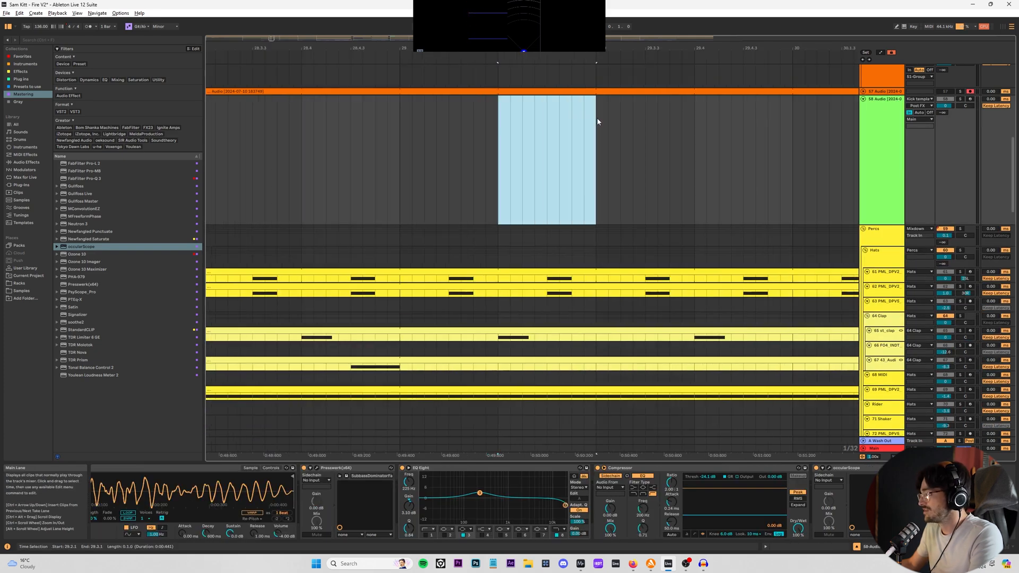
key(ctrl+l)
key(space)
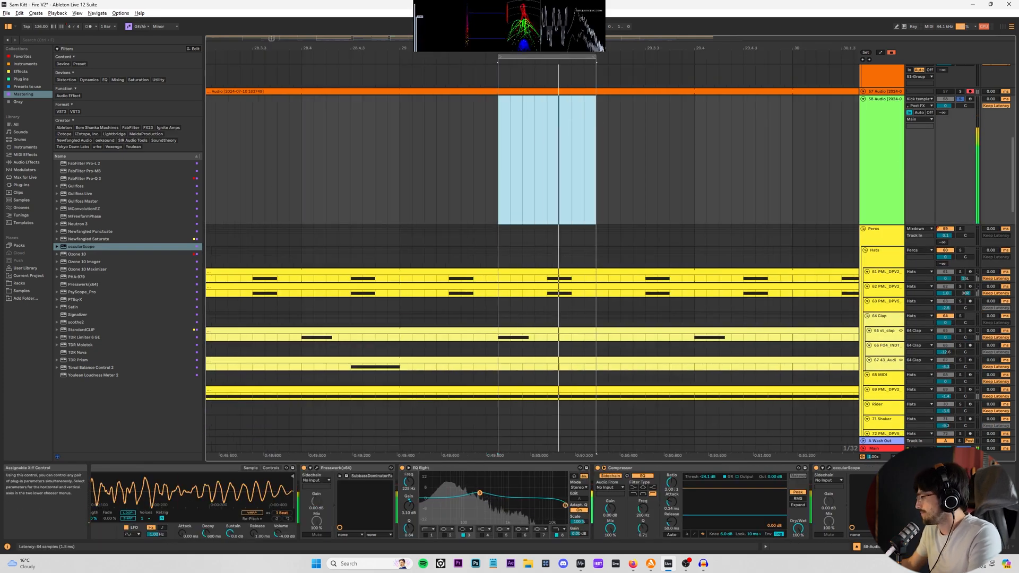
- Reopen StandardCLIP on the 58 Audio track and set its oversampling to x1 (no oversampling)
click(927, 467)
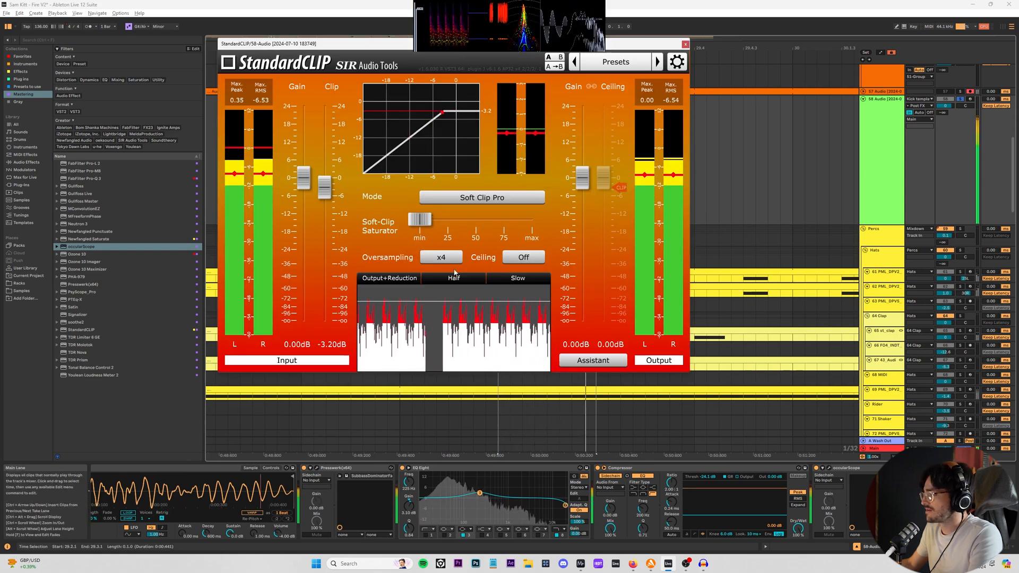
click(441, 257)
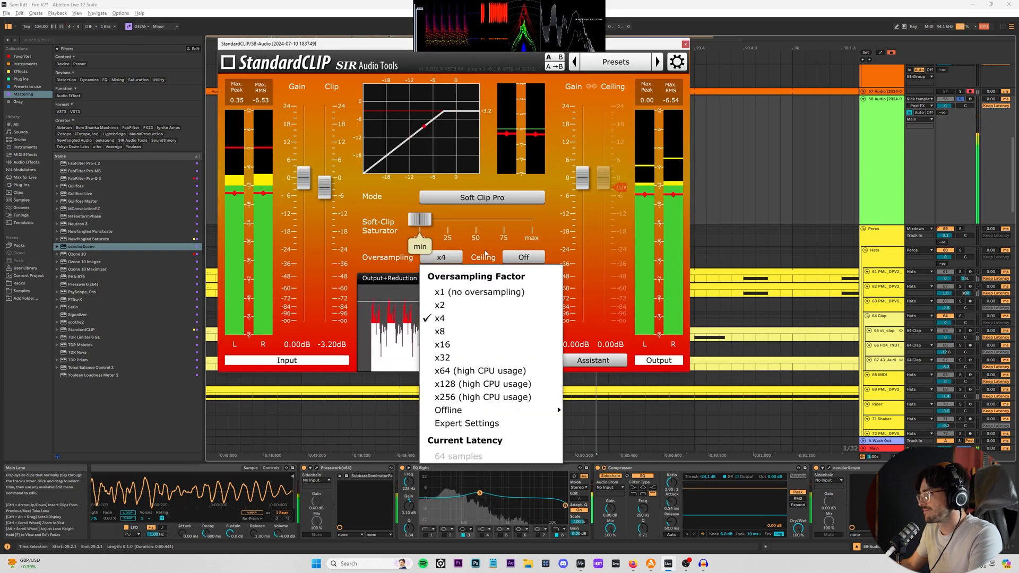
click(485, 254)
click(441, 257)
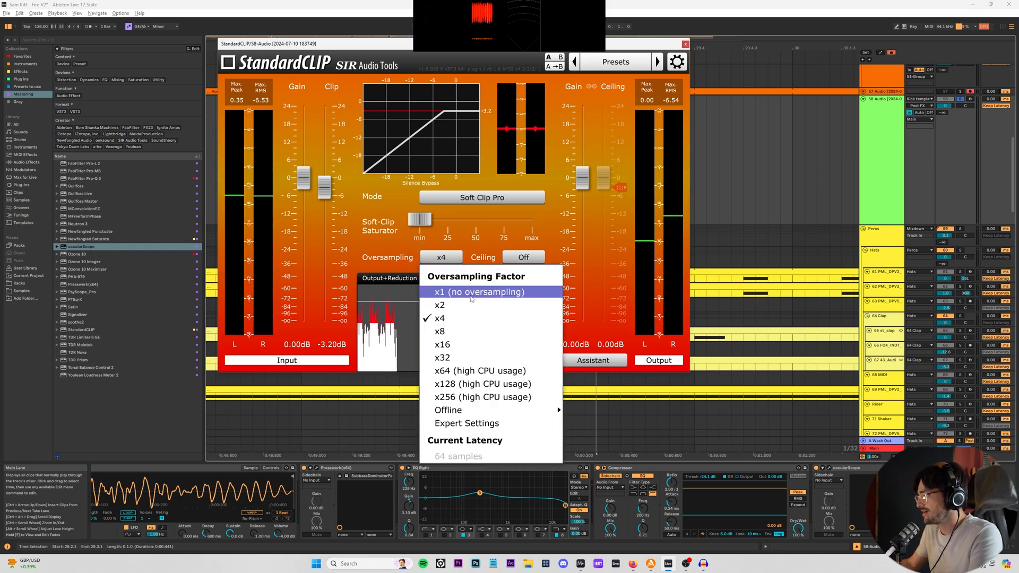
click(471, 292)
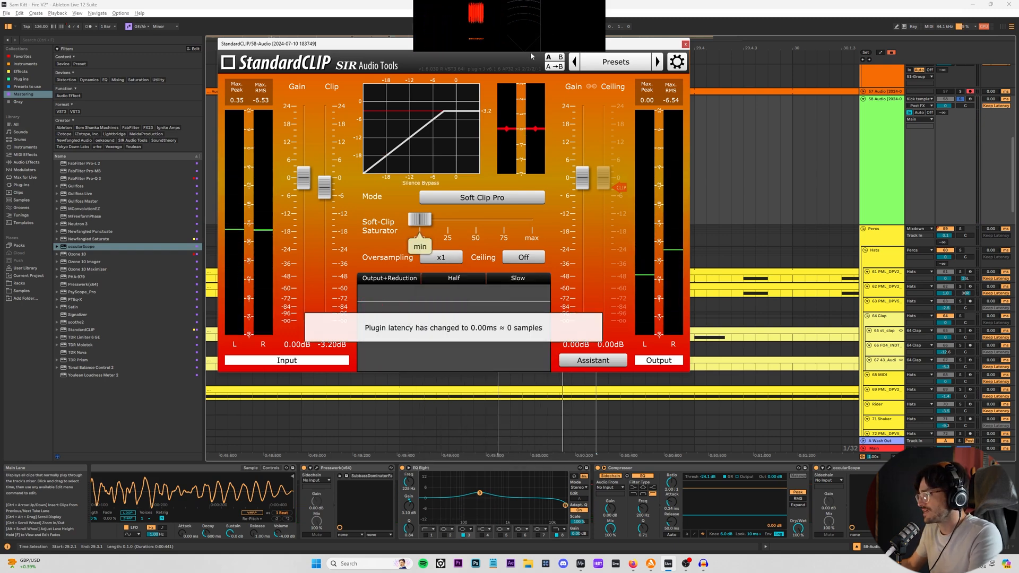
mouse_move(503, 52)
mouse_down()
mouse_move(546, 80)
mouse_move(484, 52)
mouse_up()
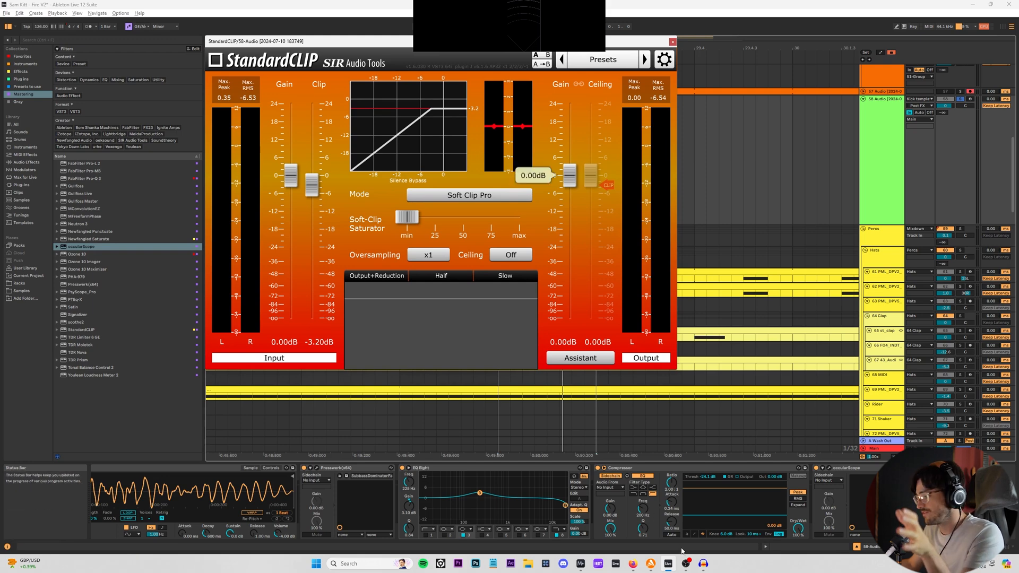
click(635, 567)
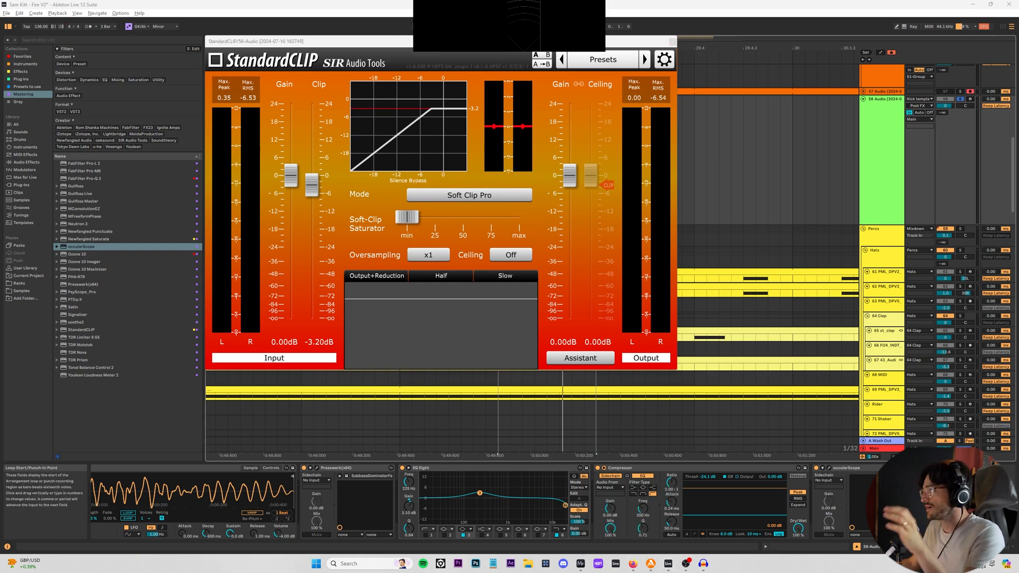
mouse_move(638, 567)
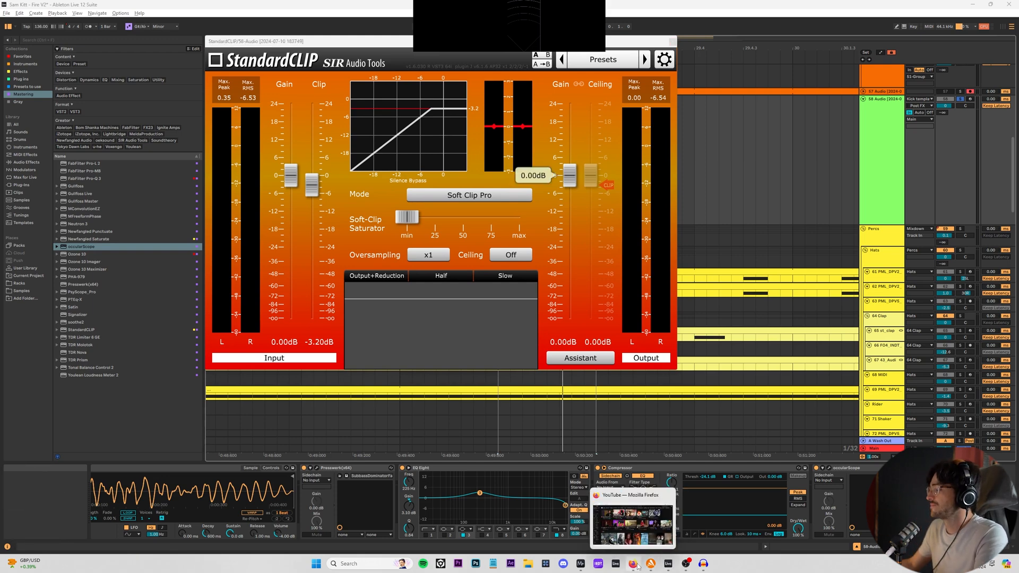
click(628, 536)
key(alt+Tab)
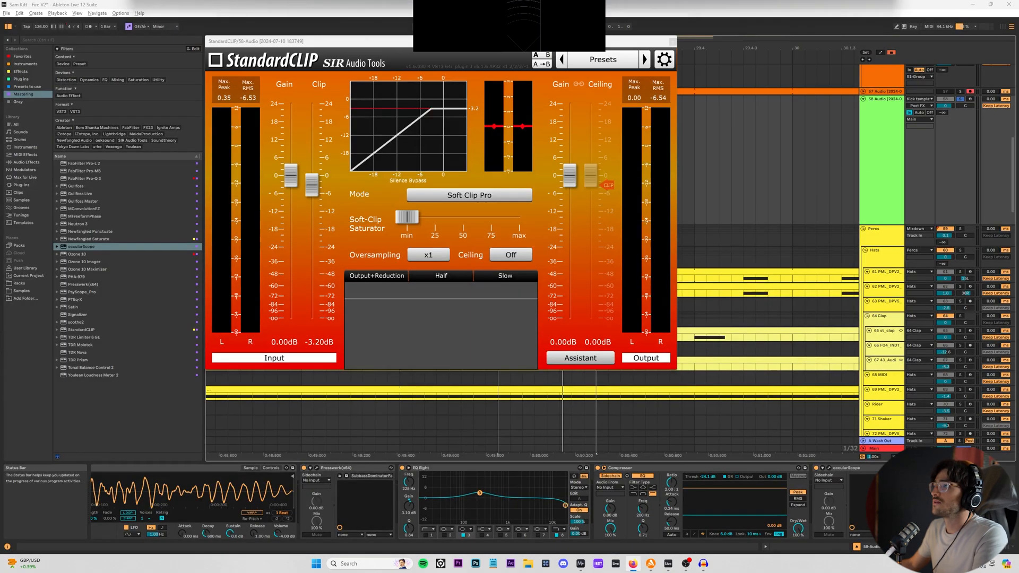
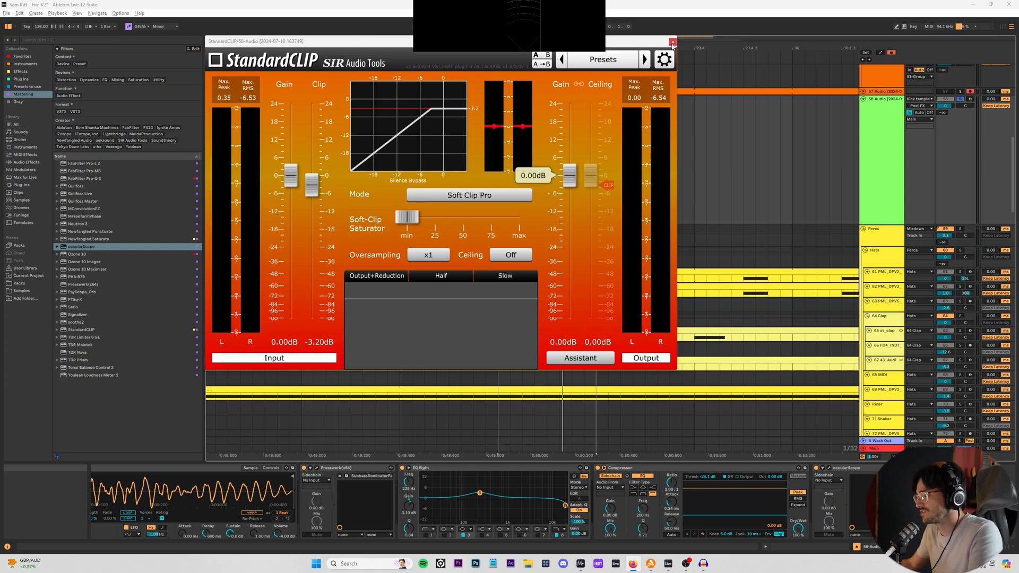
- Move StandardCLIP off the 58 Audio lane, place the insert marker at 29.2.1 and start playback
drag(531, 42, 703, 300)
click(511, 184)
click(501, 181)
key(space)
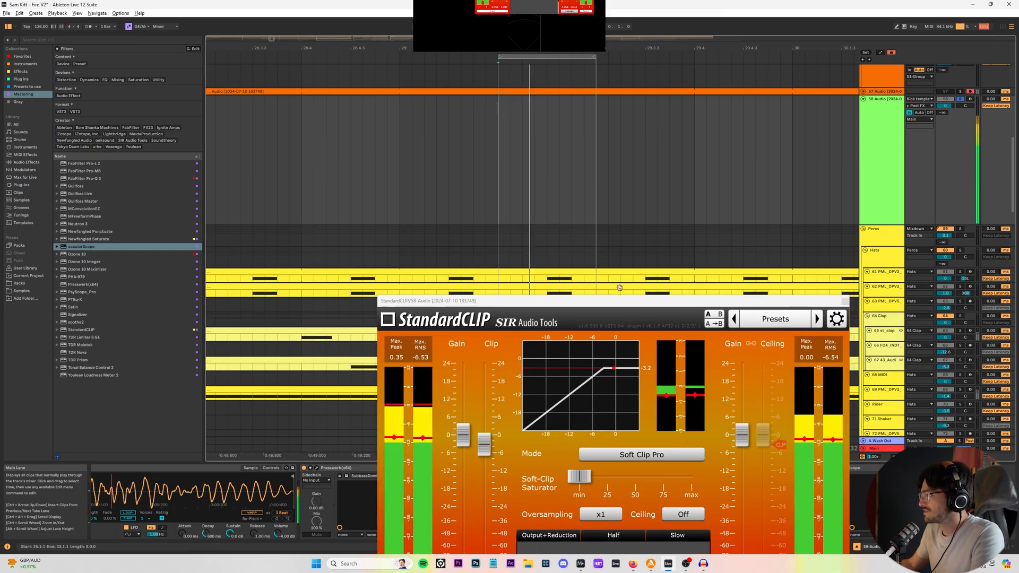
- Move the StandardCLIP window back up into full view and set its clip level to -1.00 dB
click(590, 309)
click(586, 306)
drag(585, 307, 384, 66)
drag(289, 199, 289, 205)
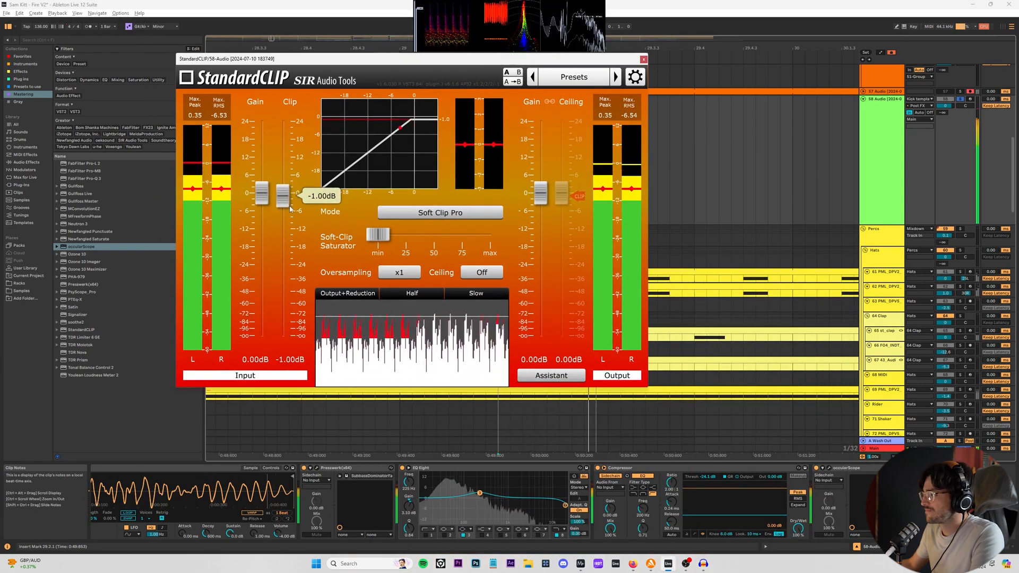
- Add Decapitator from the Effects collection to the 58 Audio track and start playback
click(643, 59)
click(20, 71)
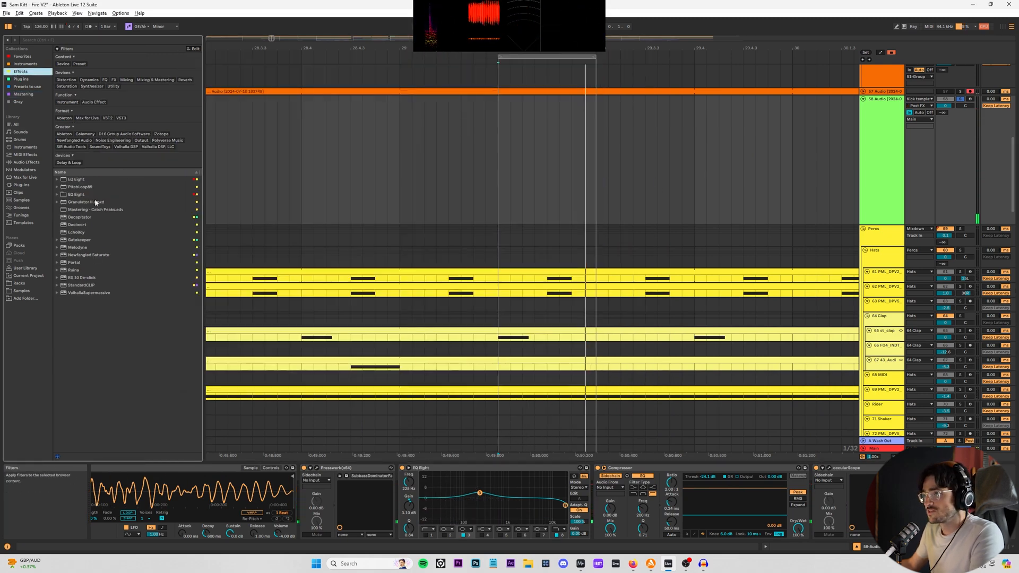
click(83, 218)
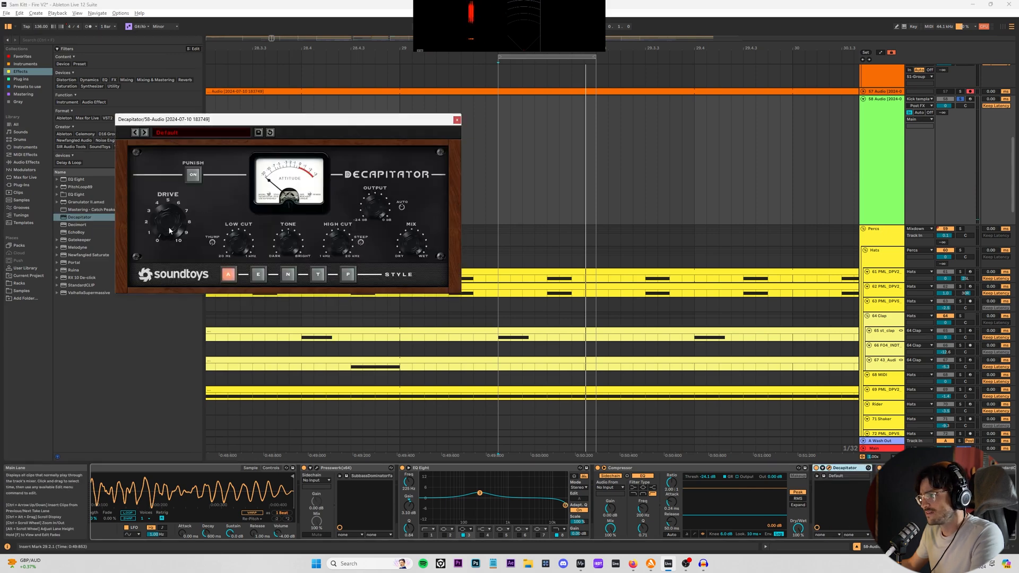
key(space)
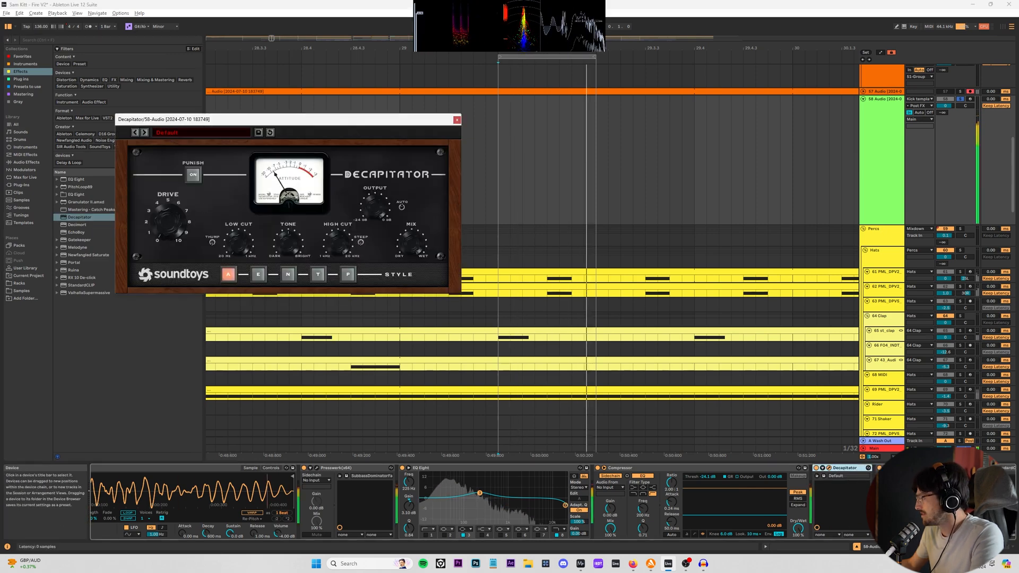
- Reopen StandardCLIP on the 58 Audio track and arrange its window beside Decapitator
click(990, 468)
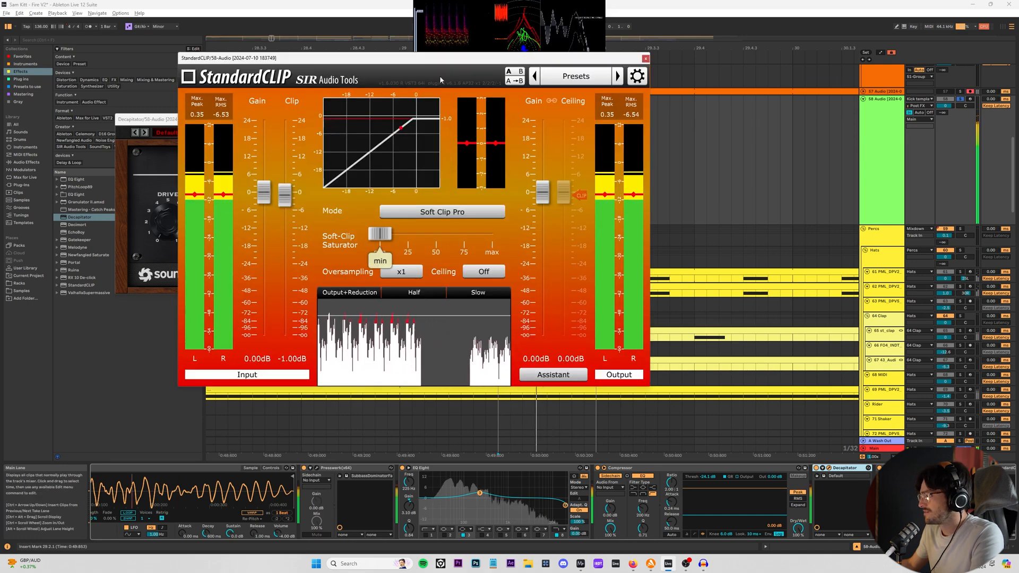
drag(439, 59, 660, 82)
drag(339, 122, 287, 120)
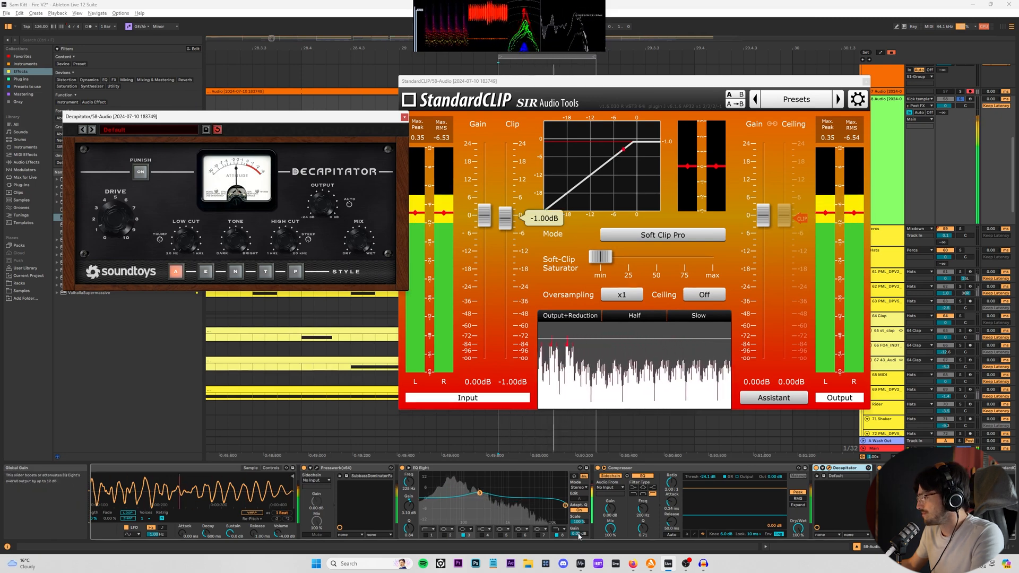
- Lower EQ Eight's global gain slightly and compare Decapitator's E style with style A, leaving A selected
drag(579, 534, 578, 547)
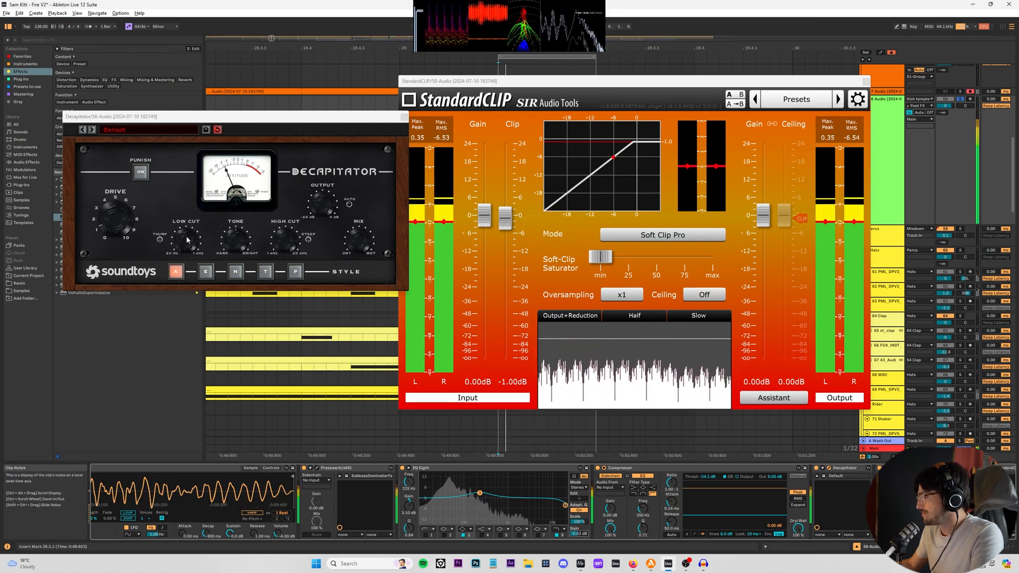
click(206, 271)
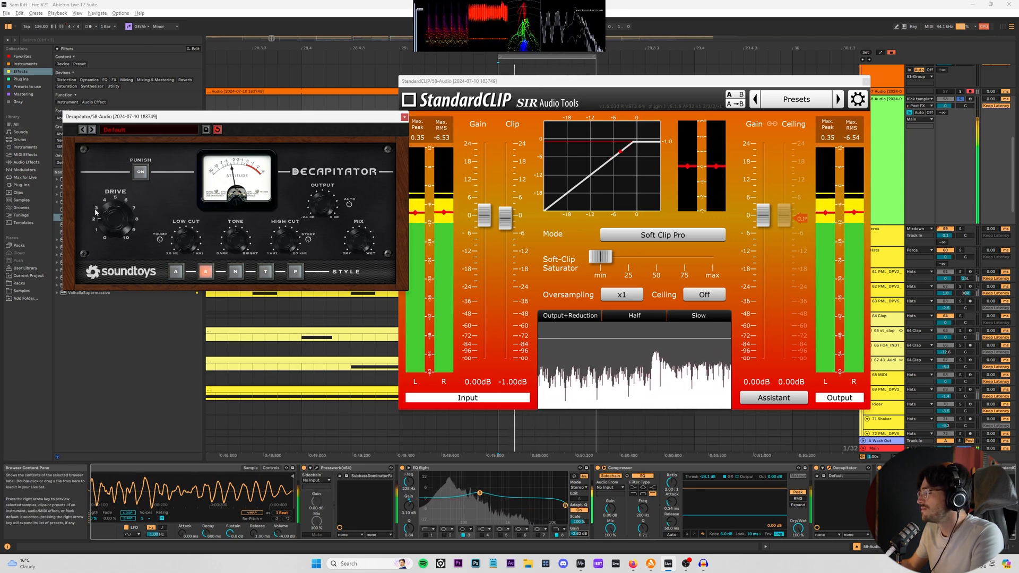
click(176, 272)
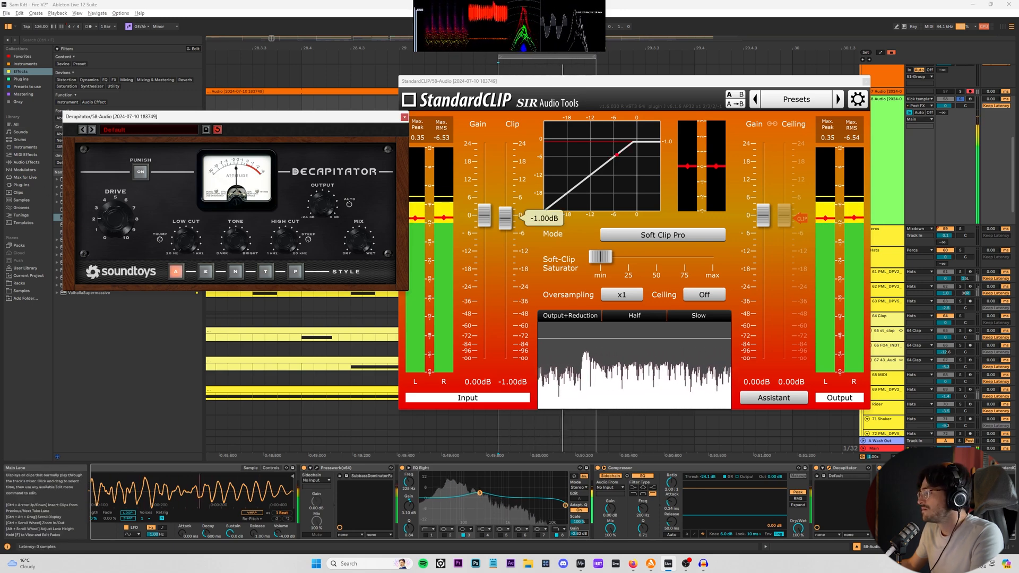
- Open occularScope on the 58 Audio track and place its window above Decapitator to watch the waveform
click(886, 468)
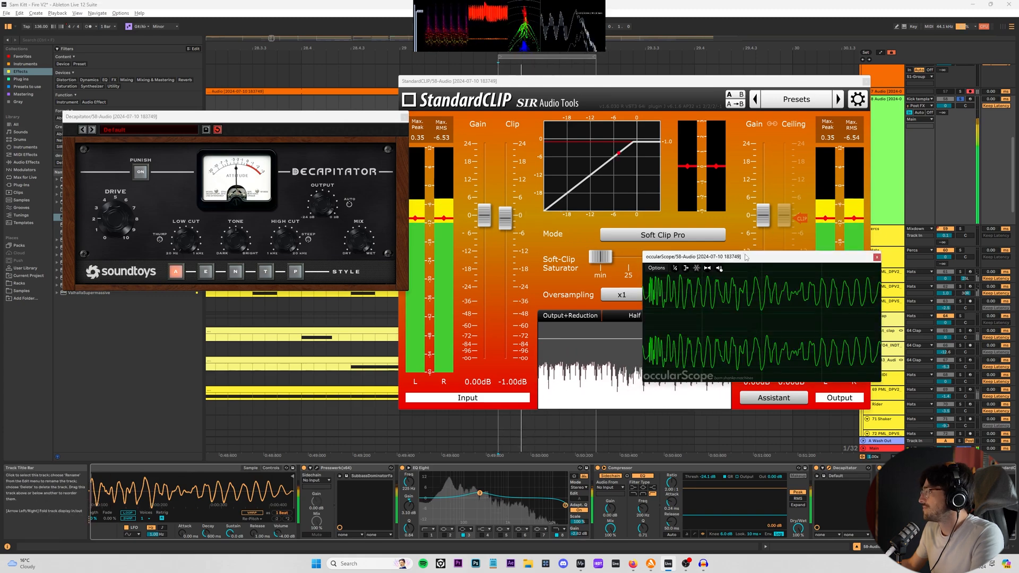
drag(745, 256, 226, 35)
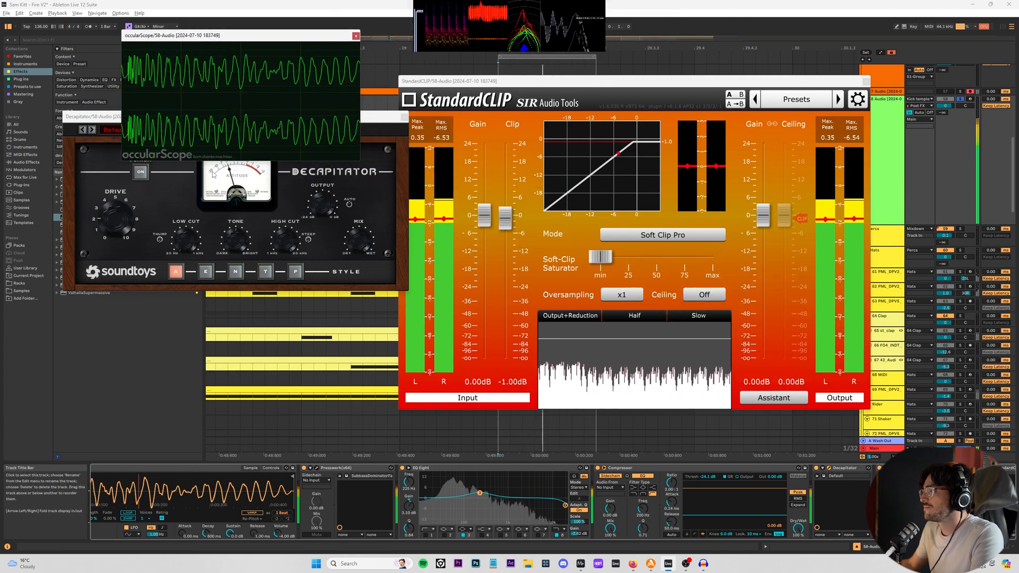
click(303, 470)
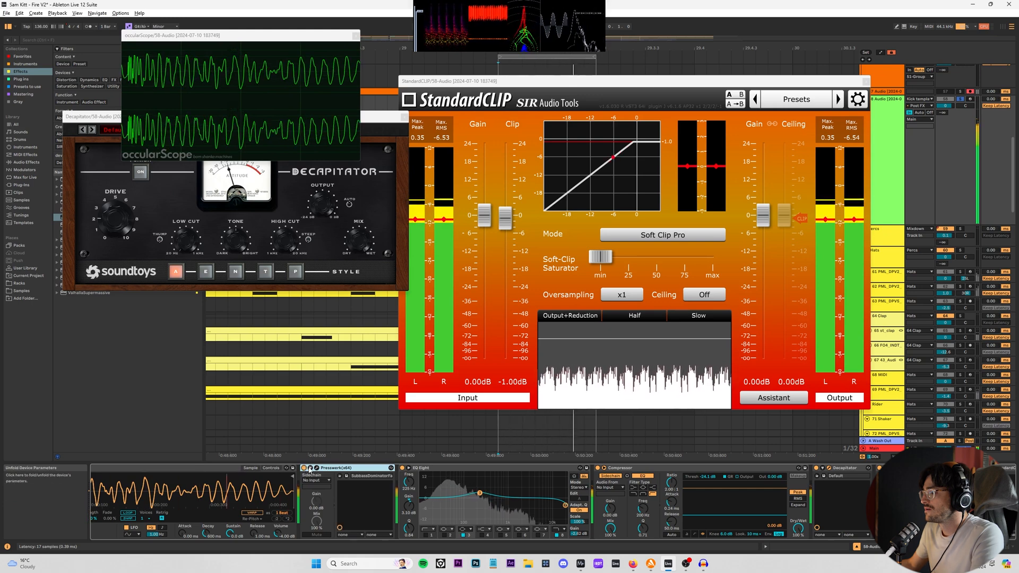
click(117, 212)
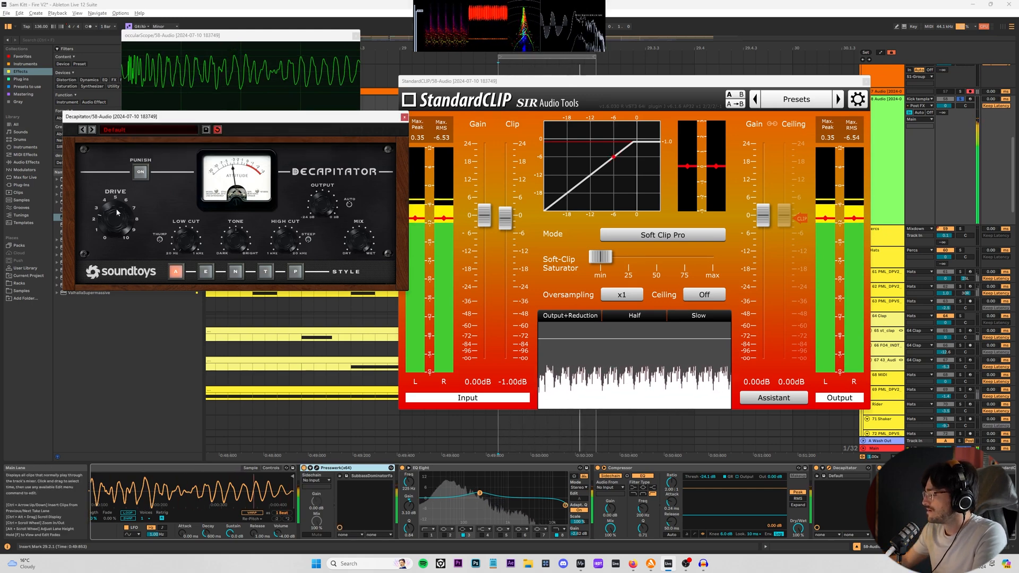
- Restart the looped playback from 29.2.1 and select the 58 Audio track to show its device chain
key(space)
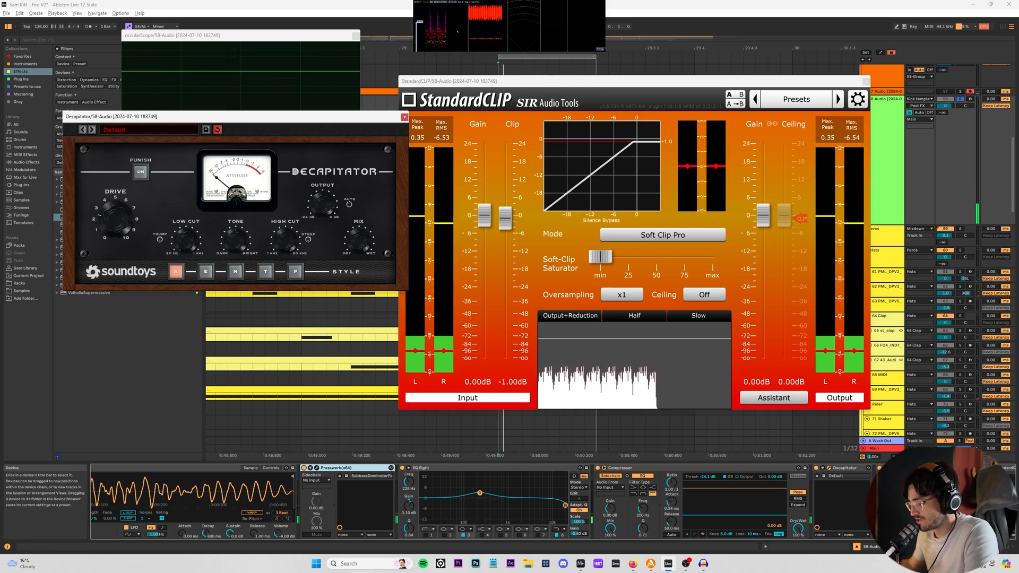
key(space)
key(space)
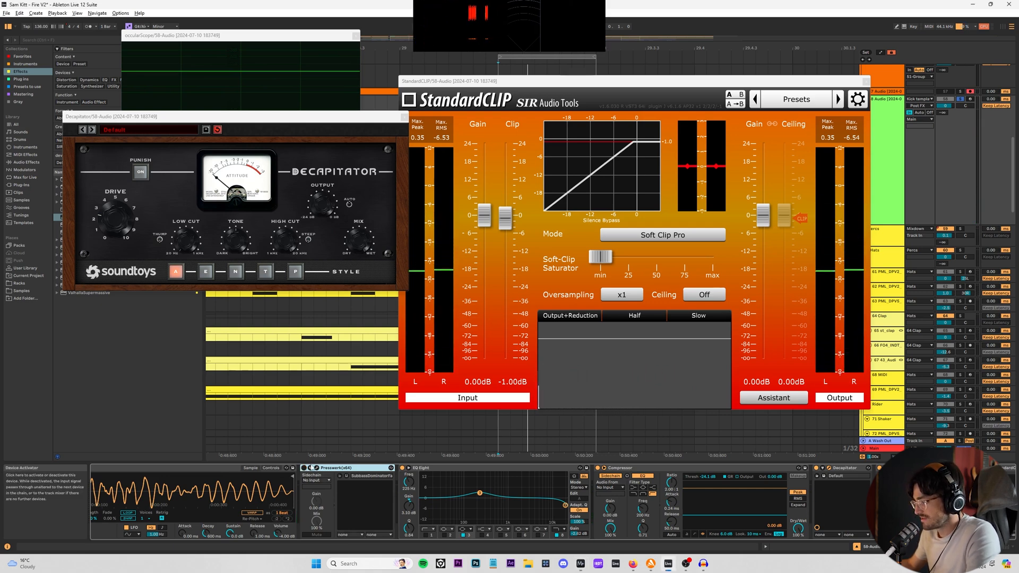
mouse_move(484, 215)
click(505, 73)
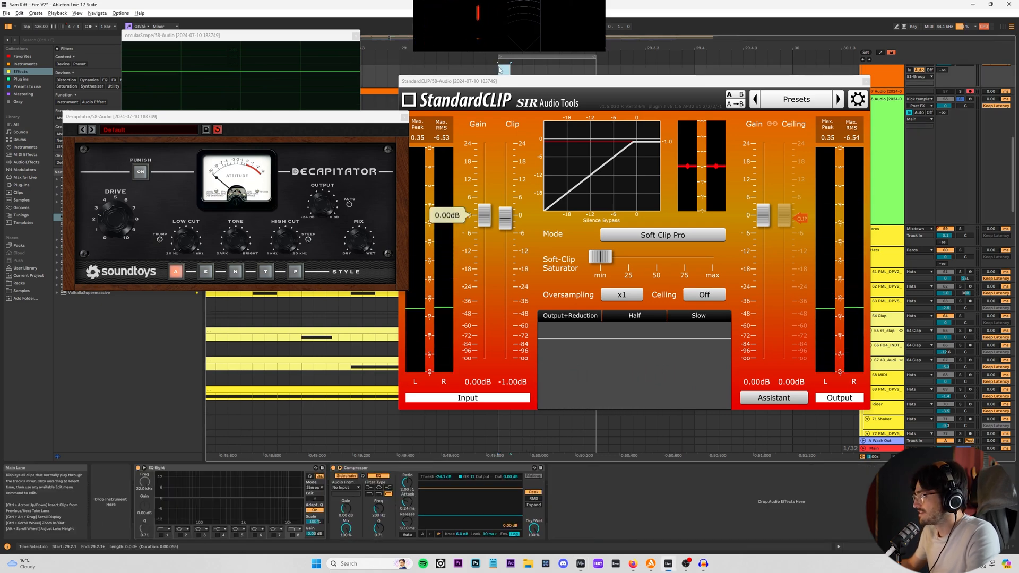
key(space)
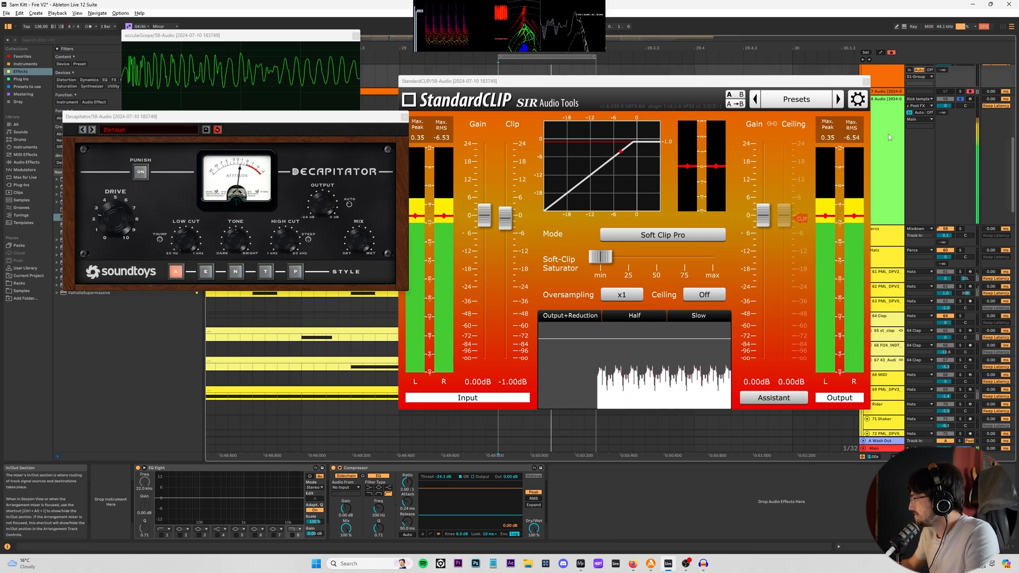
click(888, 170)
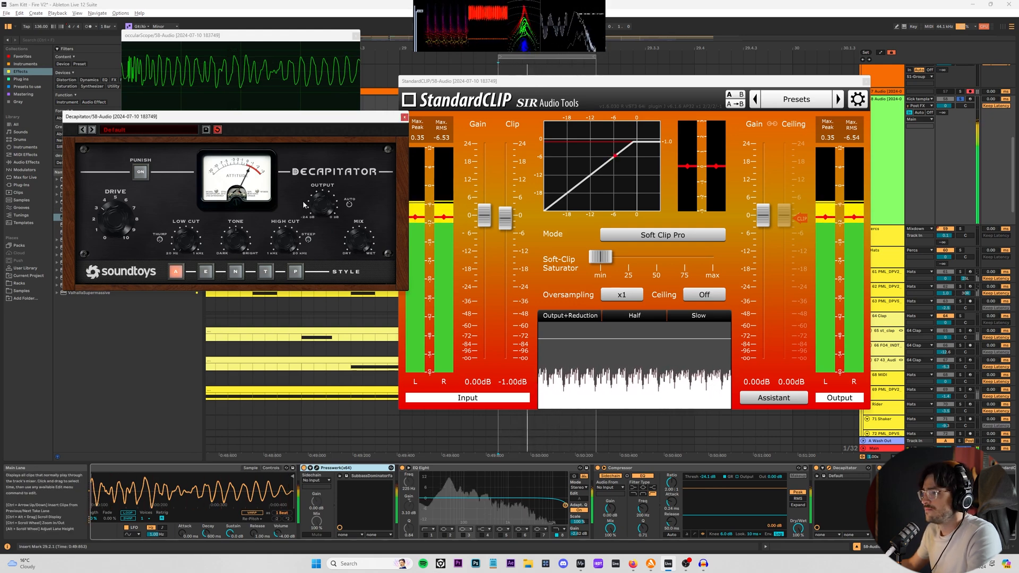
- Audition Decapitator's E, N and T styles during playback and return to style A
click(206, 272)
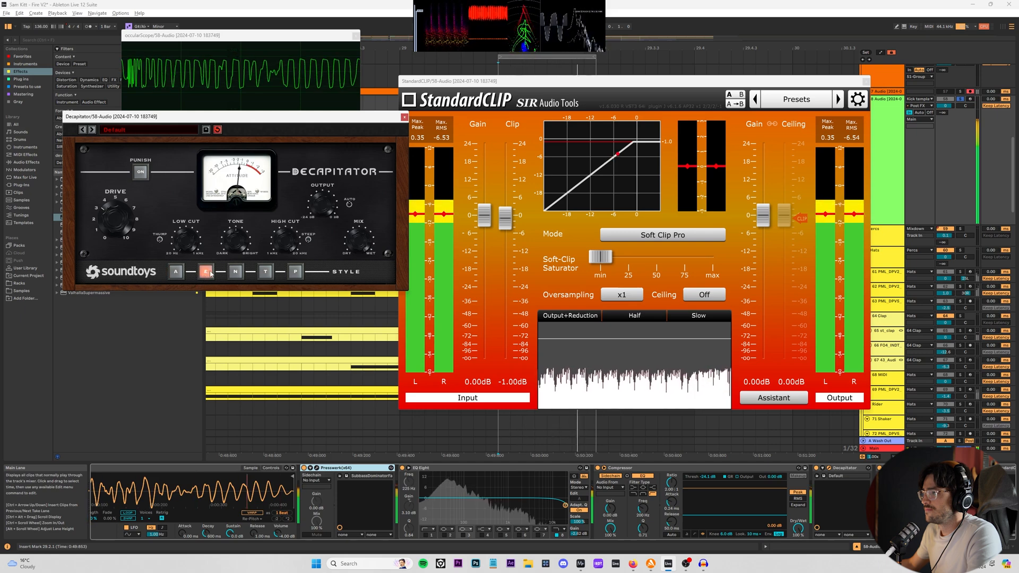
click(235, 271)
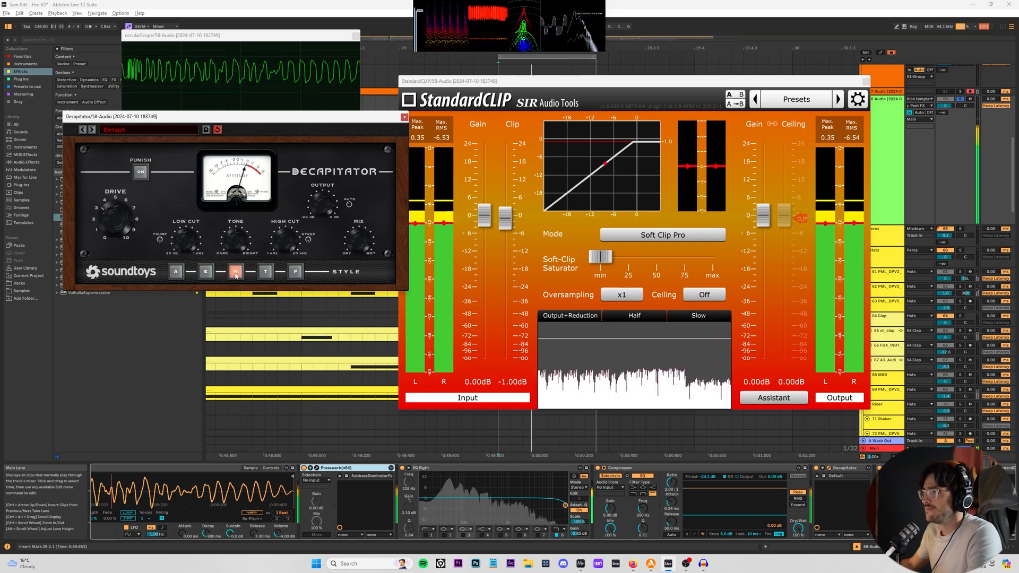
click(265, 272)
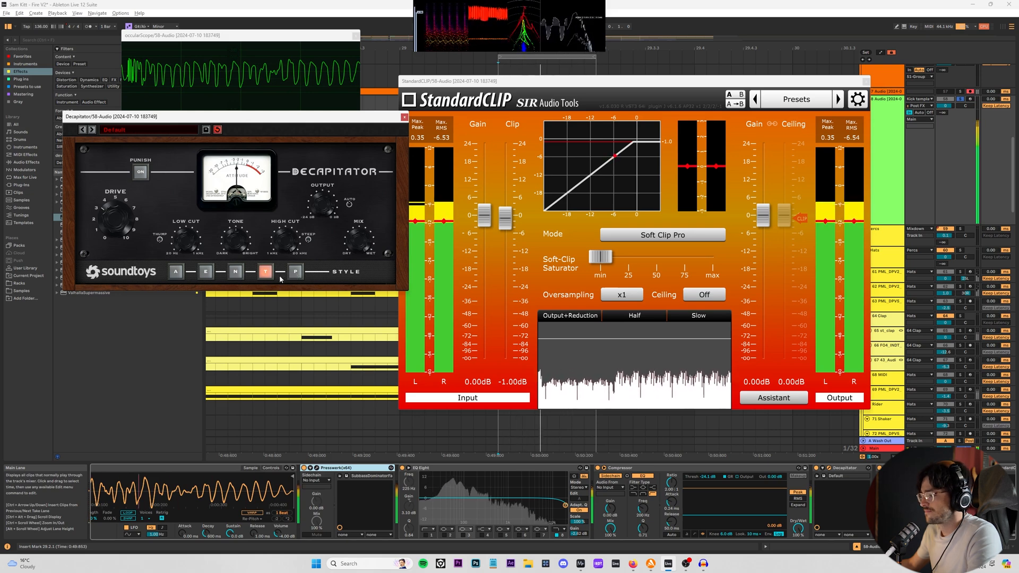
click(175, 271)
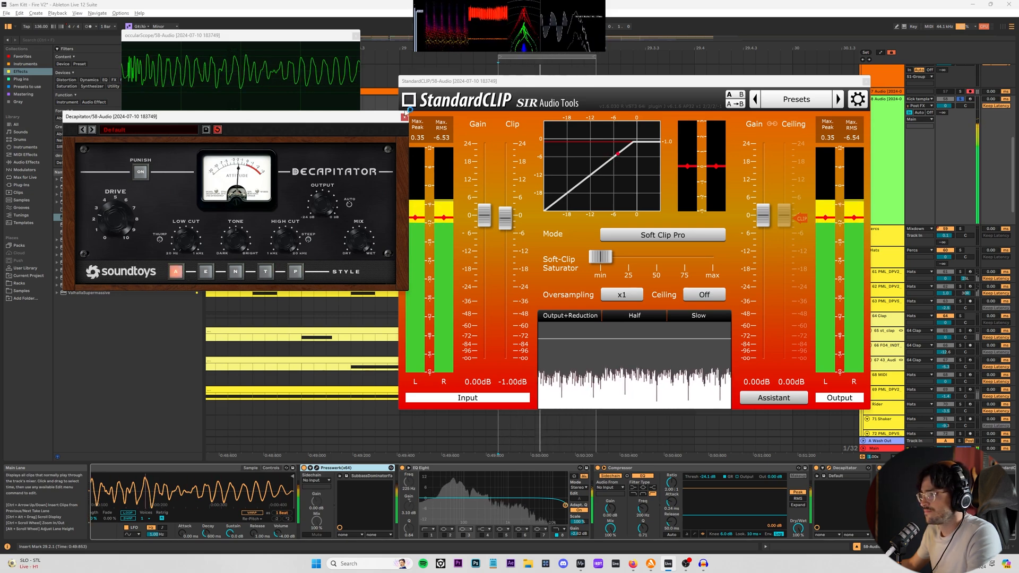
- Close the Decapitator, occularScope and StandardCLIP windows and fit the whole arrangement in view
click(404, 116)
click(355, 35)
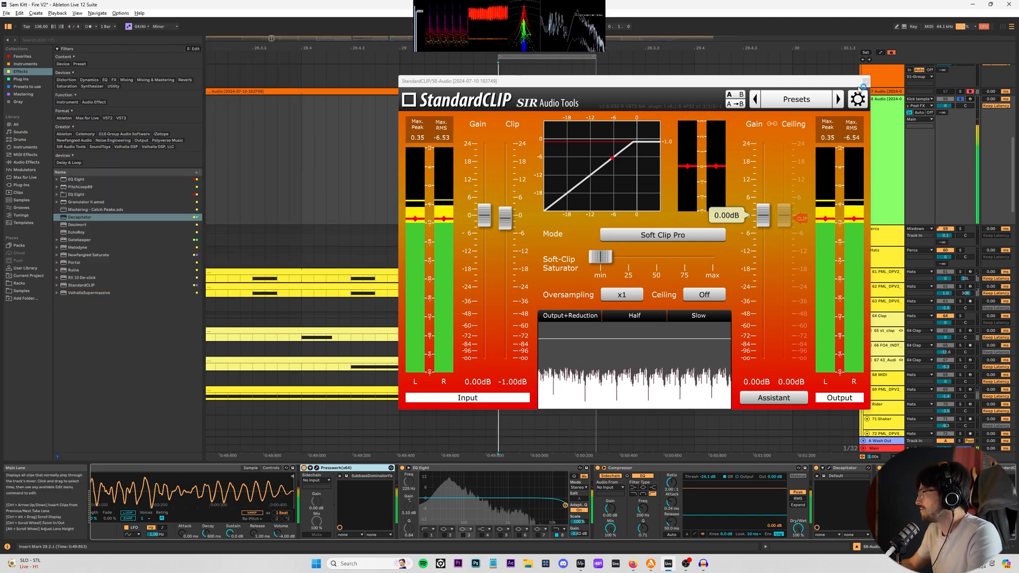
click(862, 85)
key(w)
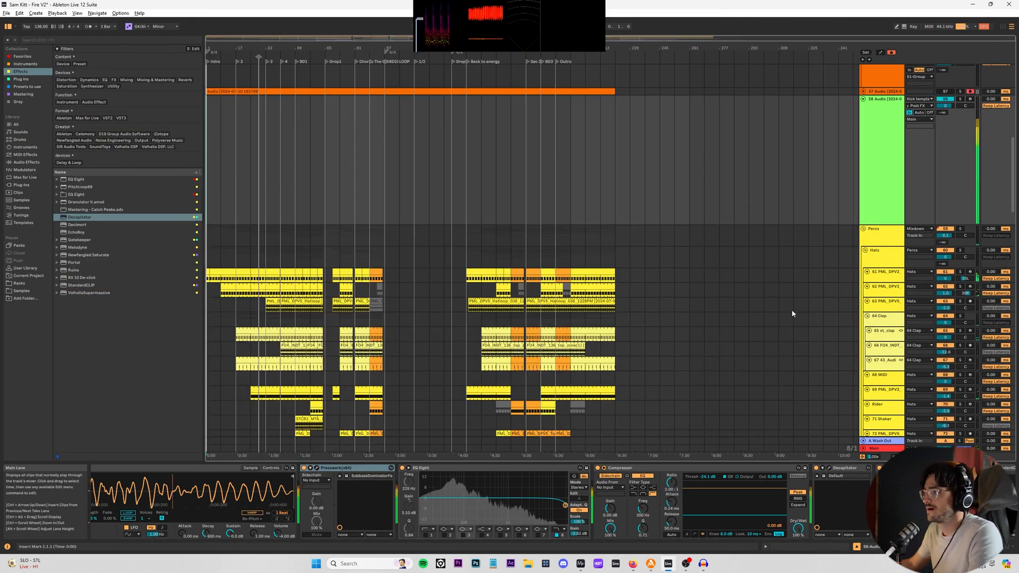
- Apply a new output gain of 4.61 dB with StandardCLIP's Output Gain Assistant on the 58 Audio track
scroll(936, 490, down, 2)
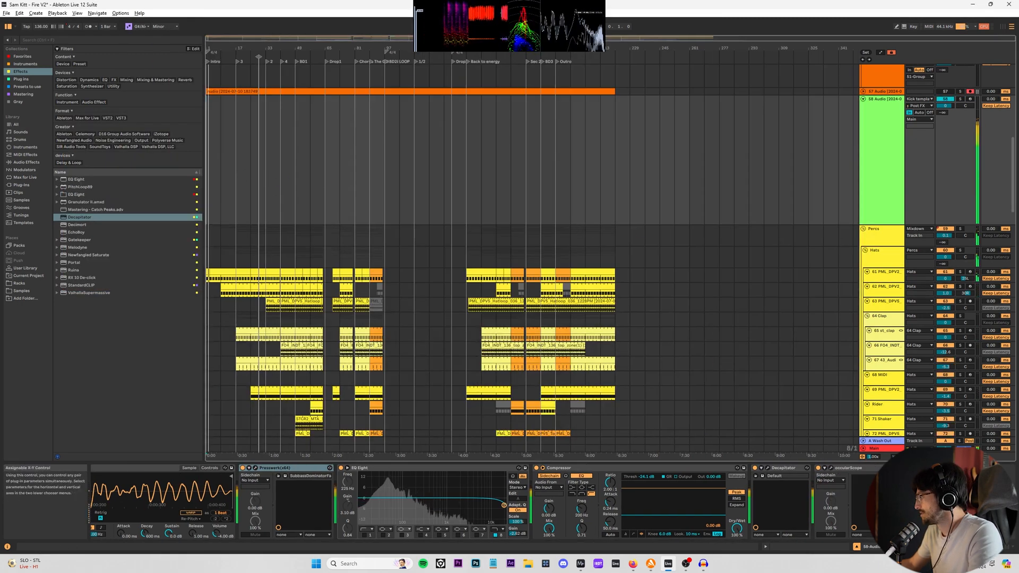
click(929, 467)
click(770, 397)
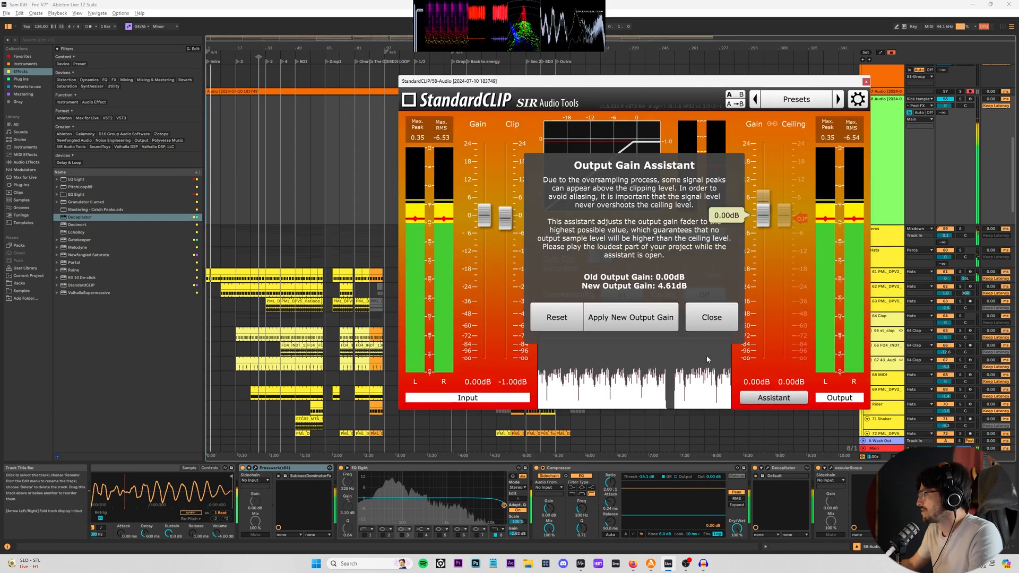
click(651, 323)
click(714, 330)
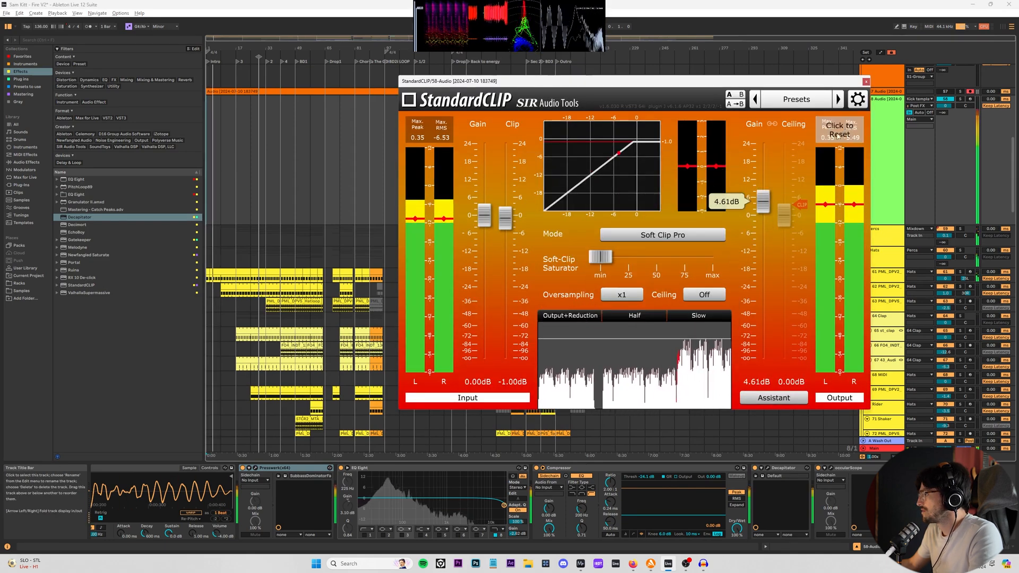
click(865, 82)
- Play other sections of the arrangement and view the 58 Audio waveform in occularScope, placed over the empty track lane
click(451, 151)
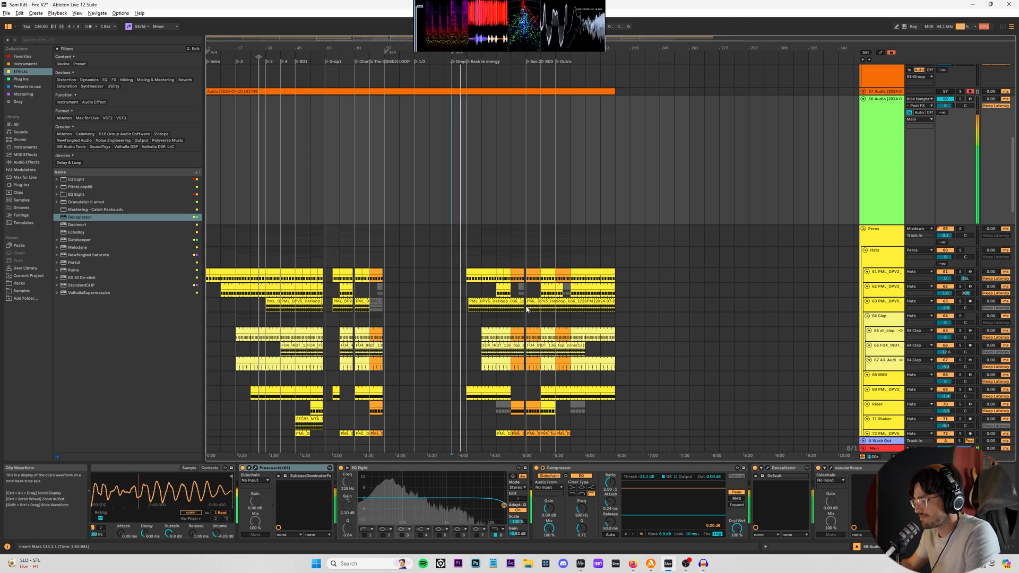
scroll(351, 237, up, 3)
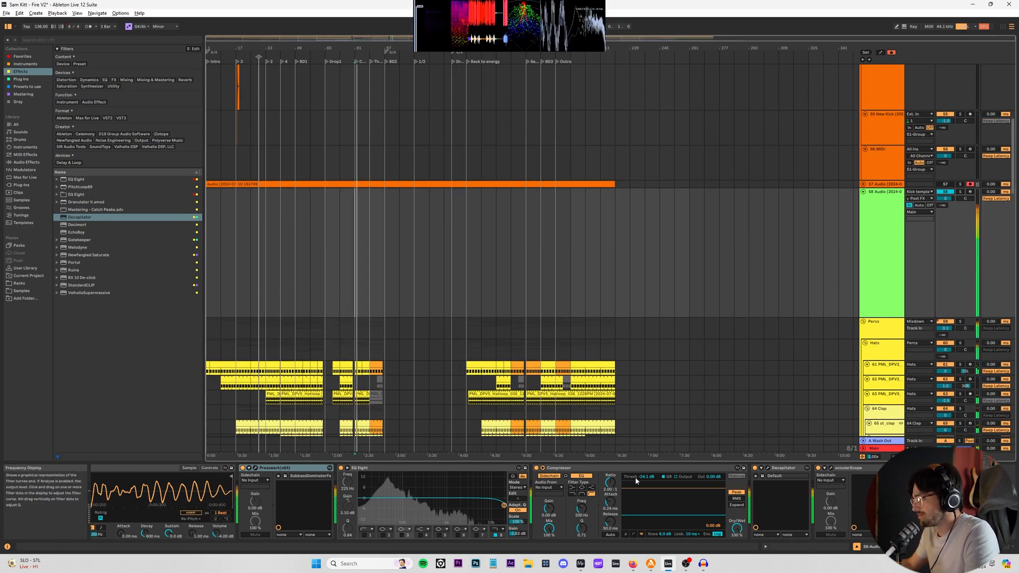
click(829, 468)
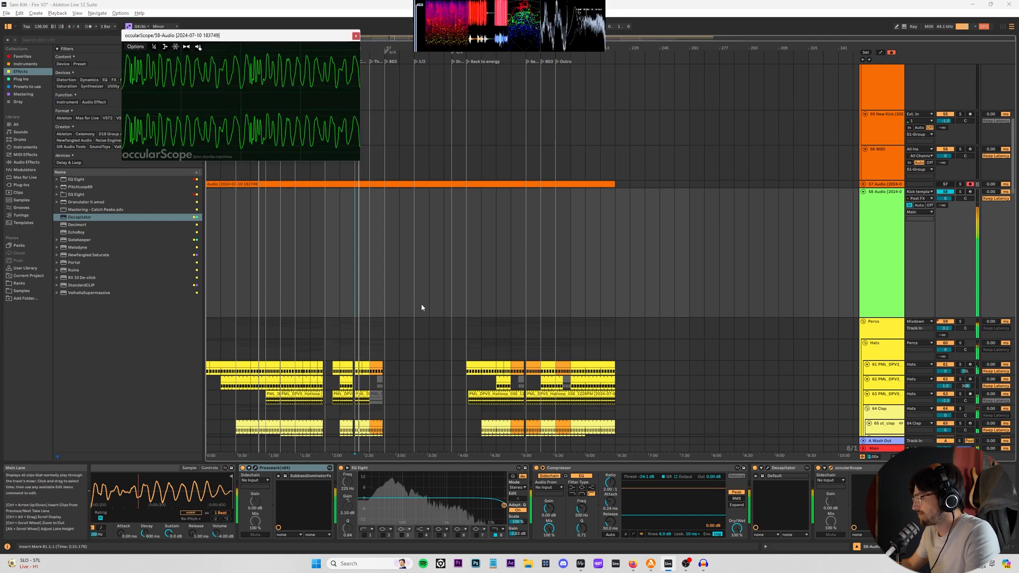
drag(279, 32, 665, 238)
drag(319, 48, 320, 69)
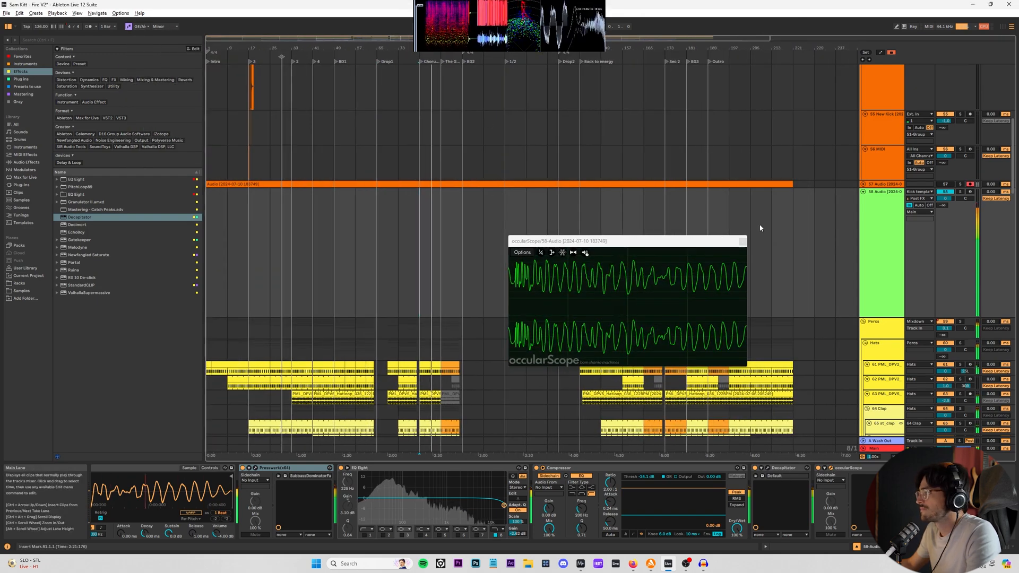
scroll(926, 224, up, 2)
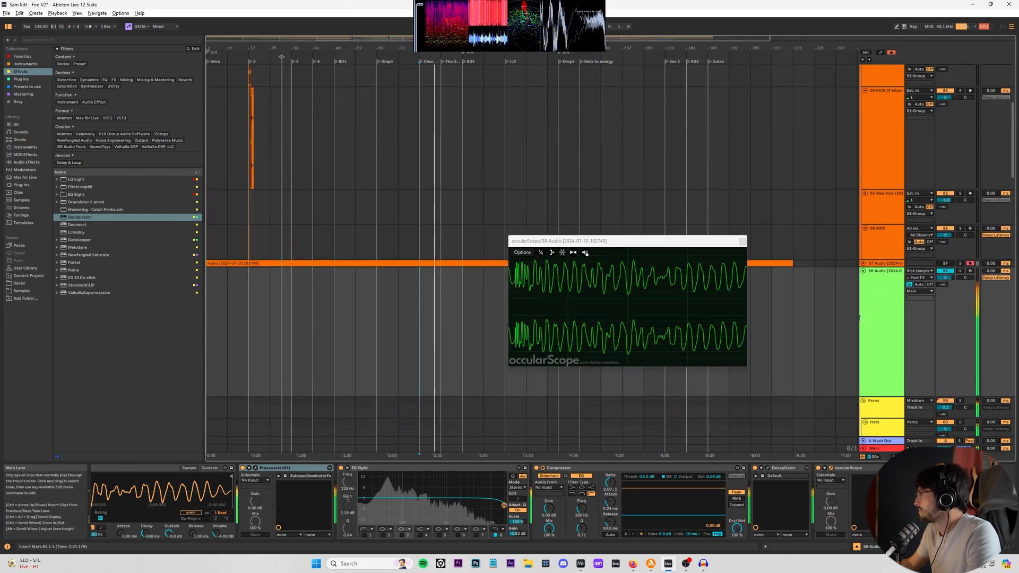
- Solo the 58 Audio track, briefly open StandardCLIP, and close both its window and occularScope
scroll(927, 224, down, 3)
click(885, 223)
key(s)
click(929, 468)
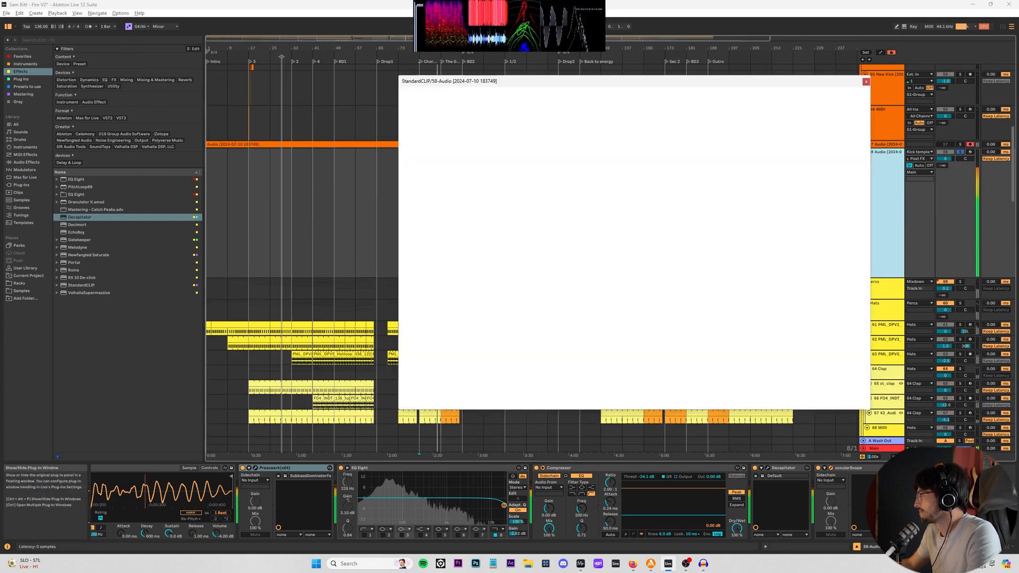
click(866, 81)
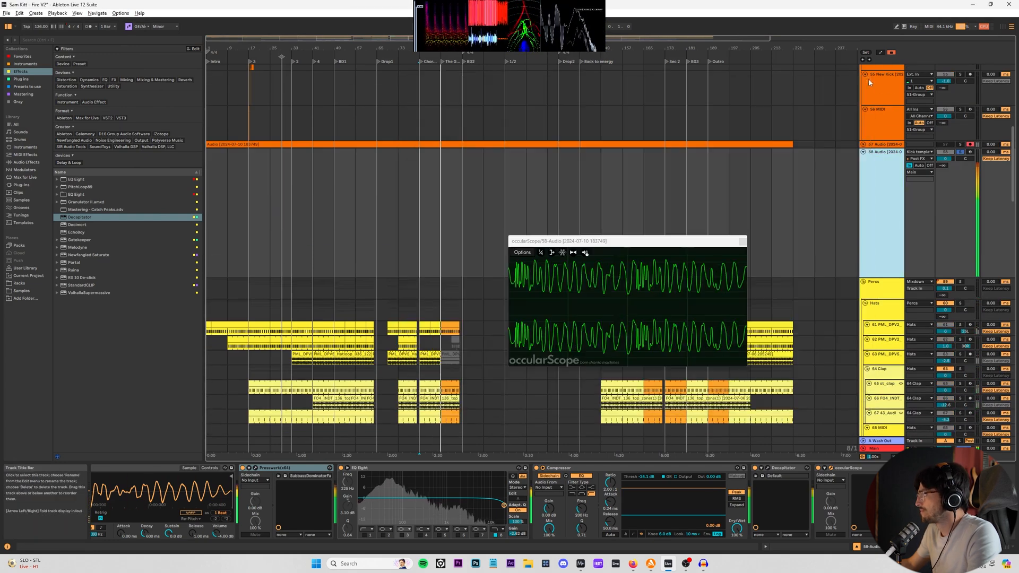
click(742, 243)
scroll(329, 208, down, 5)
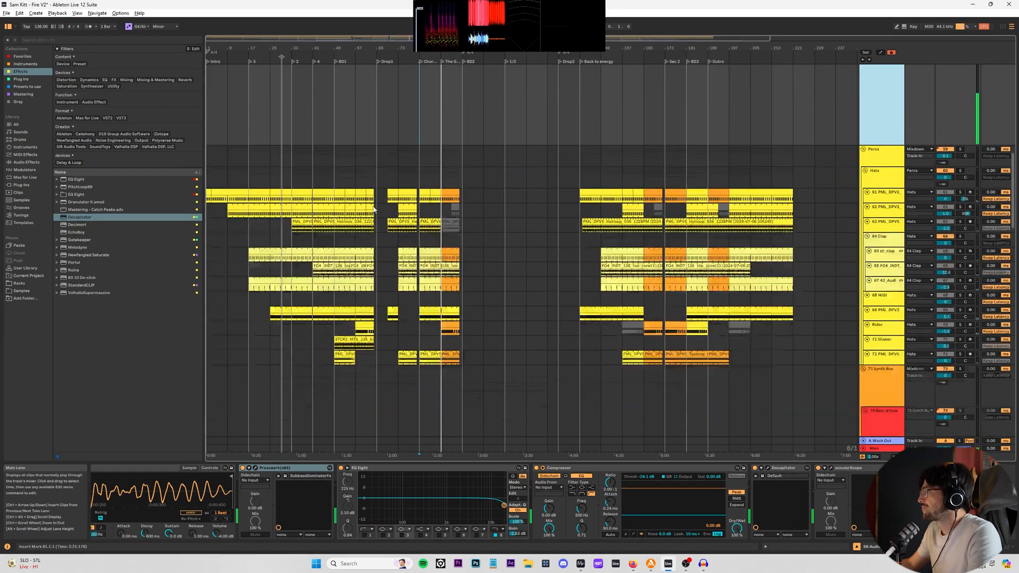
scroll(309, 216, up, 4)
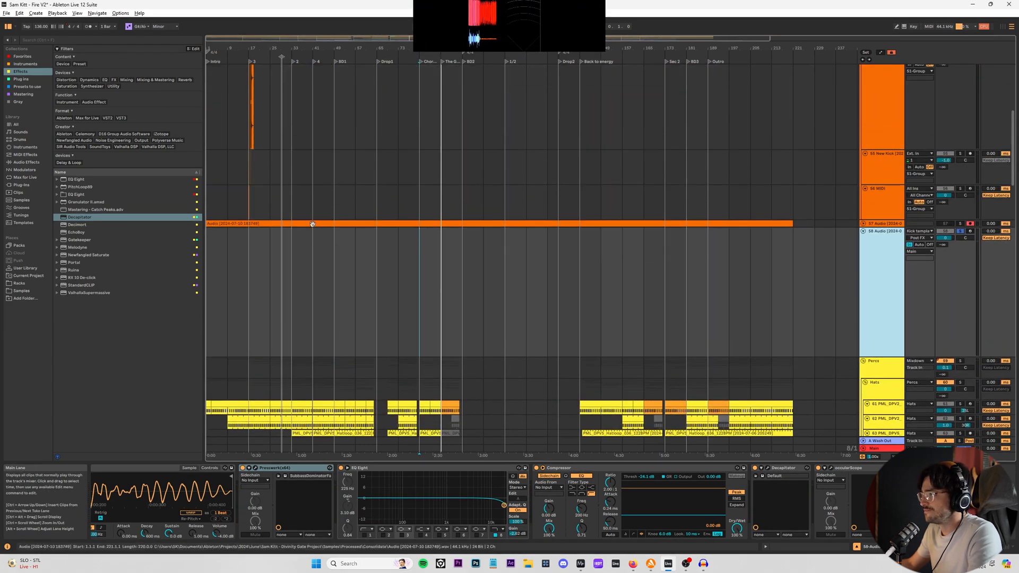
- Select the 17.1.1–17.2.1 loop range on the 54 KICK track, then solo and select the 51 Group
scroll(311, 224, up, 3)
scroll(279, 218, up, 5)
scroll(274, 199, down, 5)
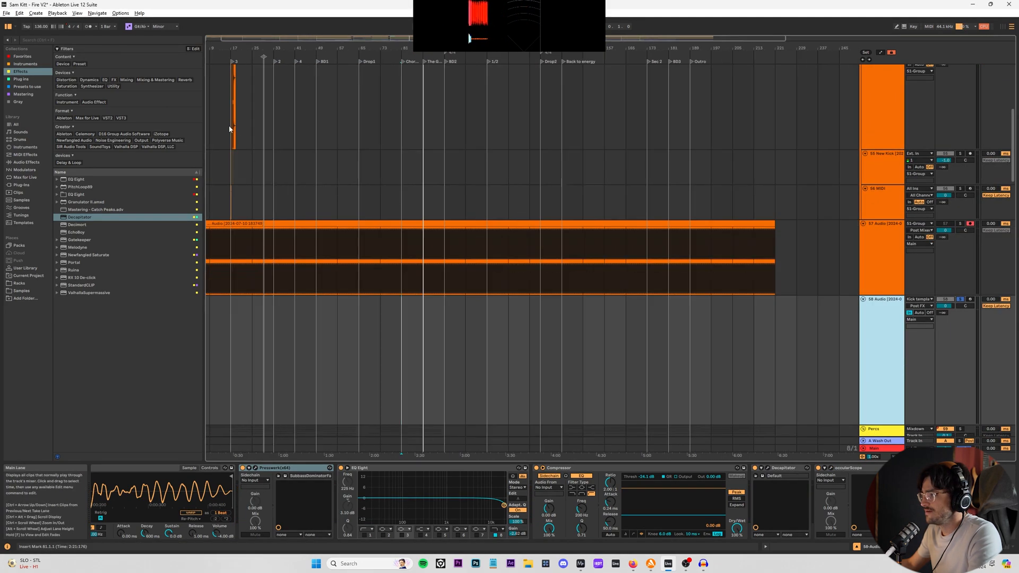
scroll(230, 127, up, 10)
scroll(229, 139, up, 2)
drag(228, 142, 260, 138)
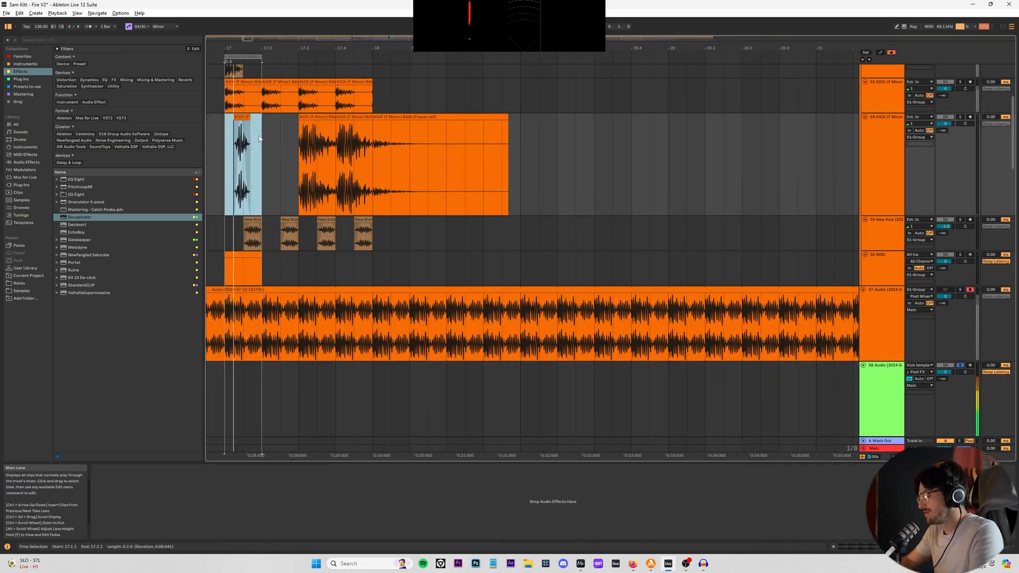
scroll(260, 139, up, 3)
click(959, 125)
click(879, 127)
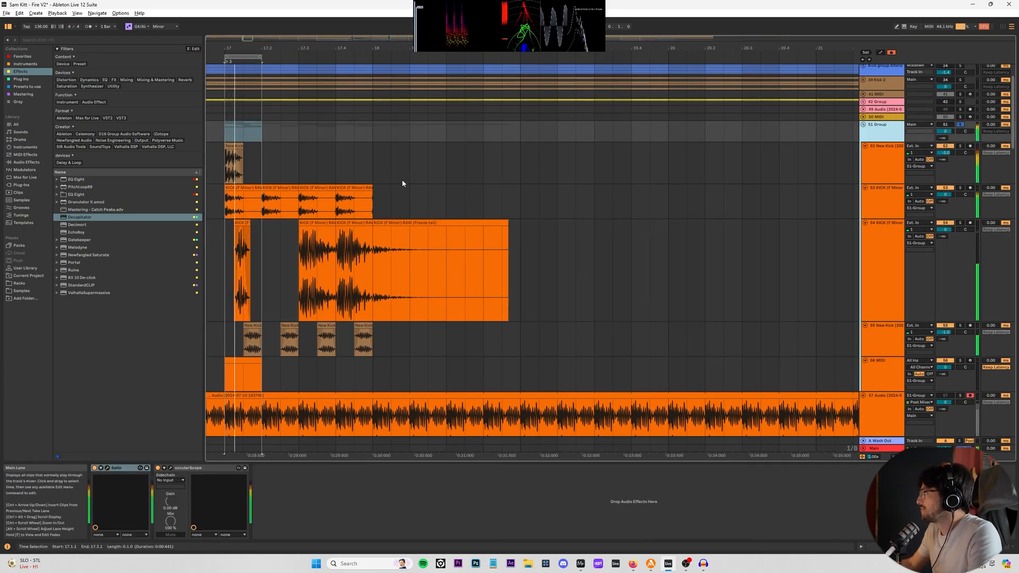
scroll(797, 341, down, 5)
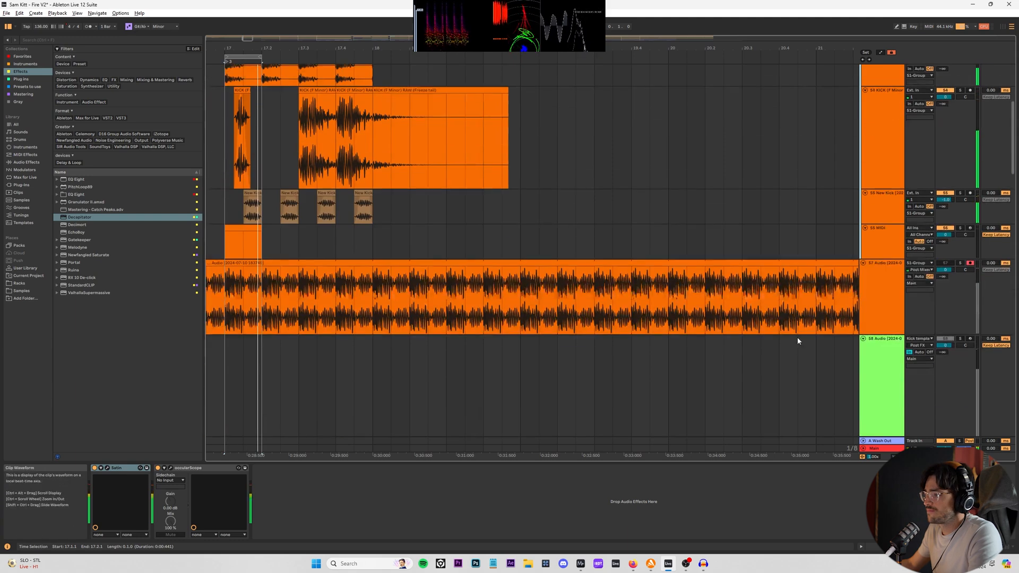
scroll(797, 341, down, 2)
click(875, 348)
click(782, 468)
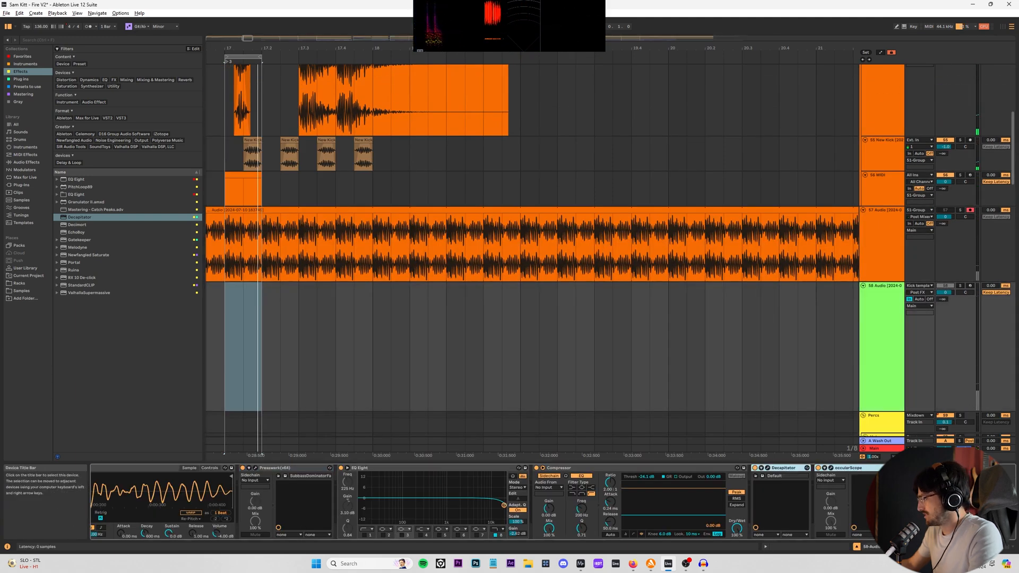
scroll(959, 337, up, 8)
click(889, 141)
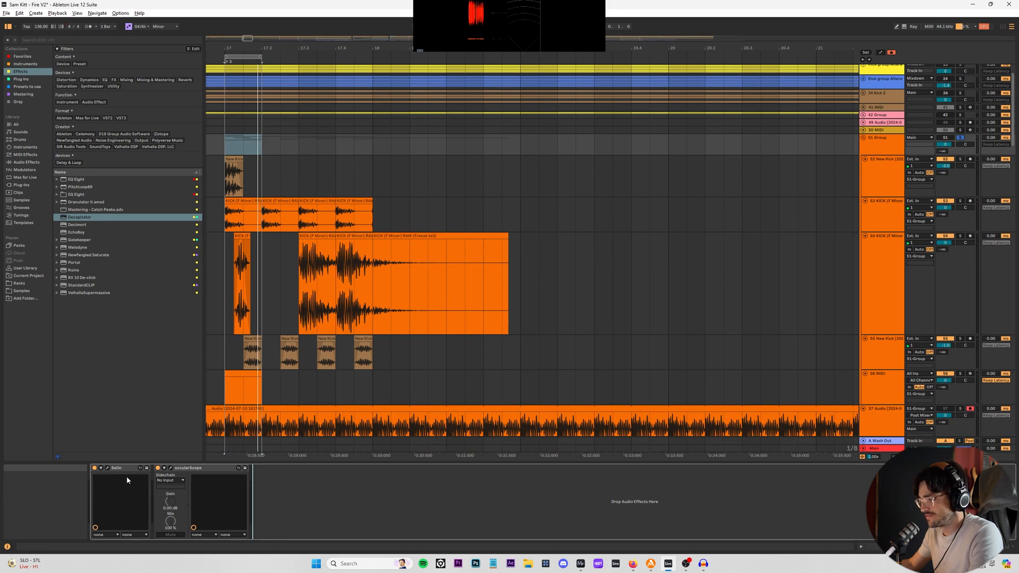
key(ctrl+v)
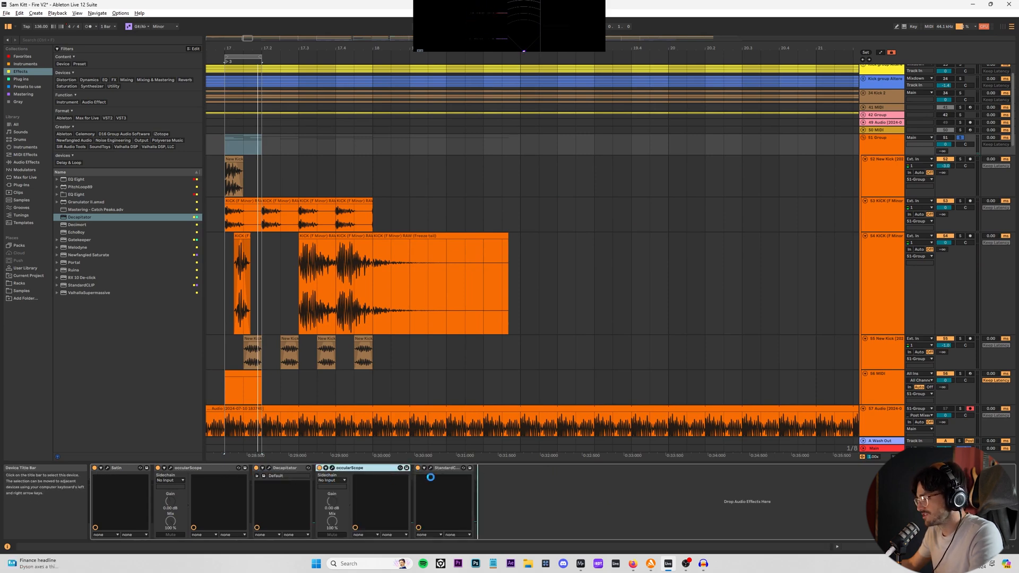
- Move the pasted occularScope after StandardCLIP, place its window over the empty upper arrangement area and start playback
drag(366, 468, 419, 470)
click(396, 468)
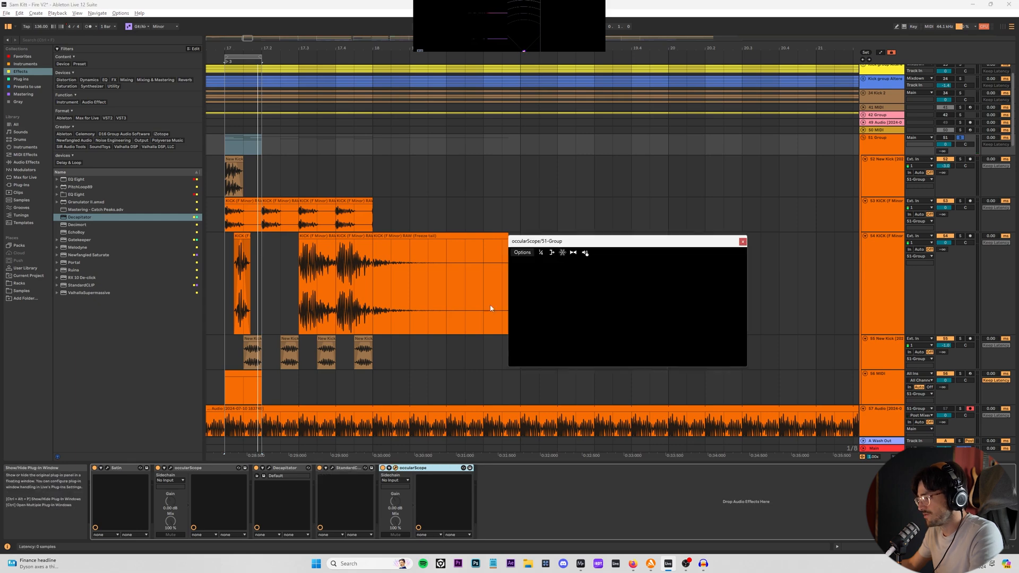
drag(589, 241, 610, 86)
key(space)
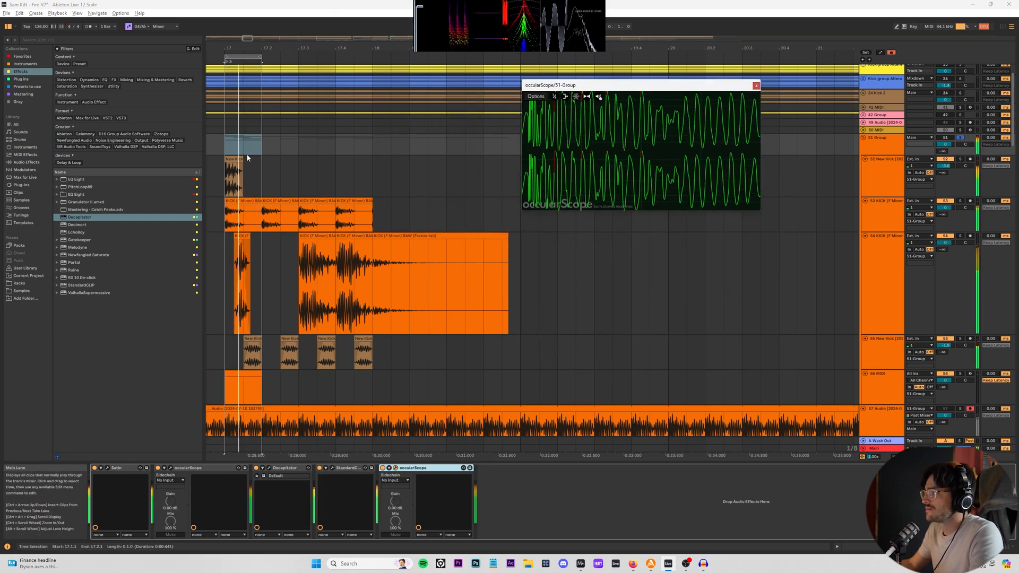
- Extend the first clip on the 54 KICK track to 17.2.1, auditioning it without 55 New Kick, and swap back to 55 New Kick
click(252, 353)
click(943, 339)
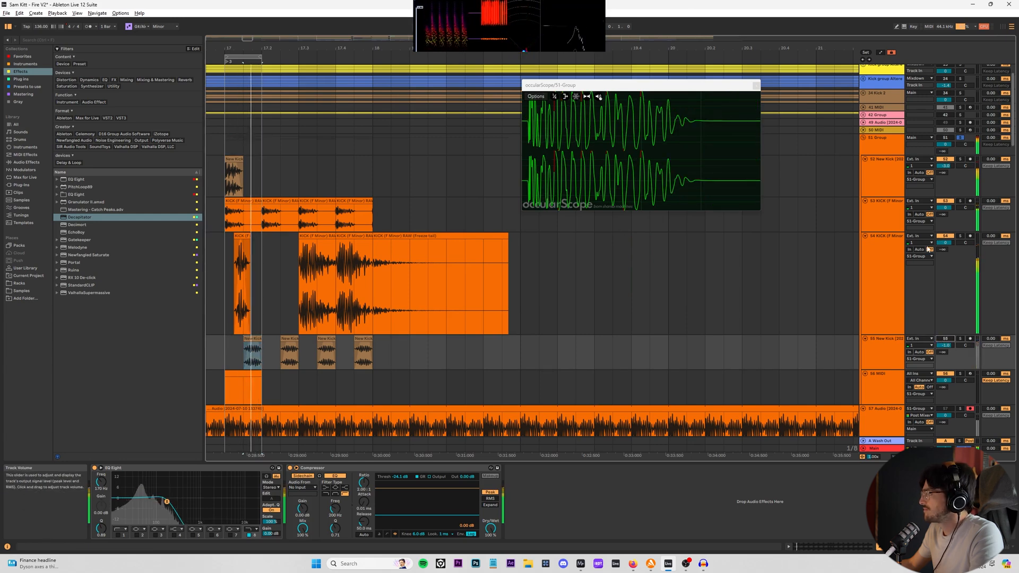
drag(250, 236, 260, 236)
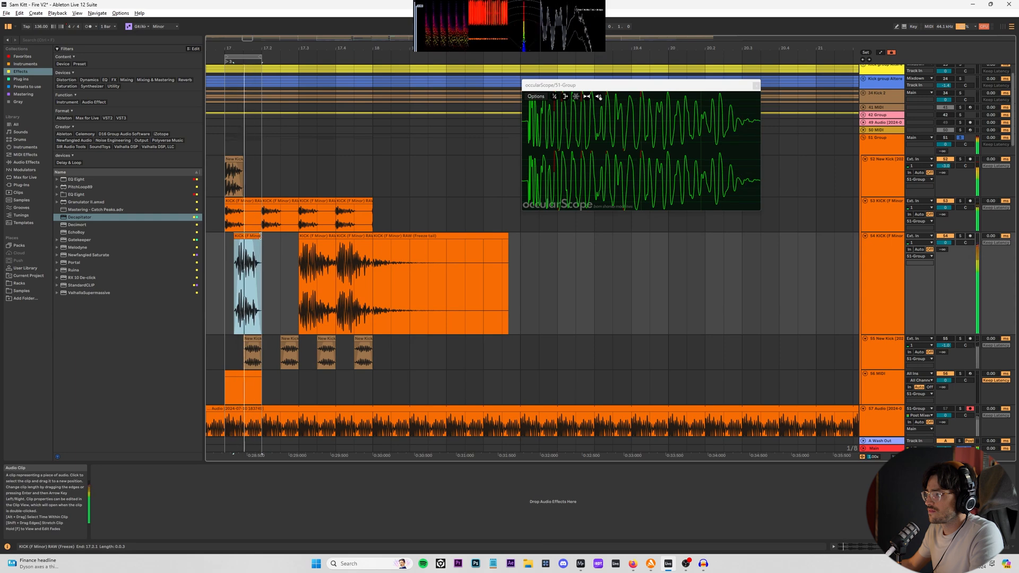
click(945, 236)
click(945, 338)
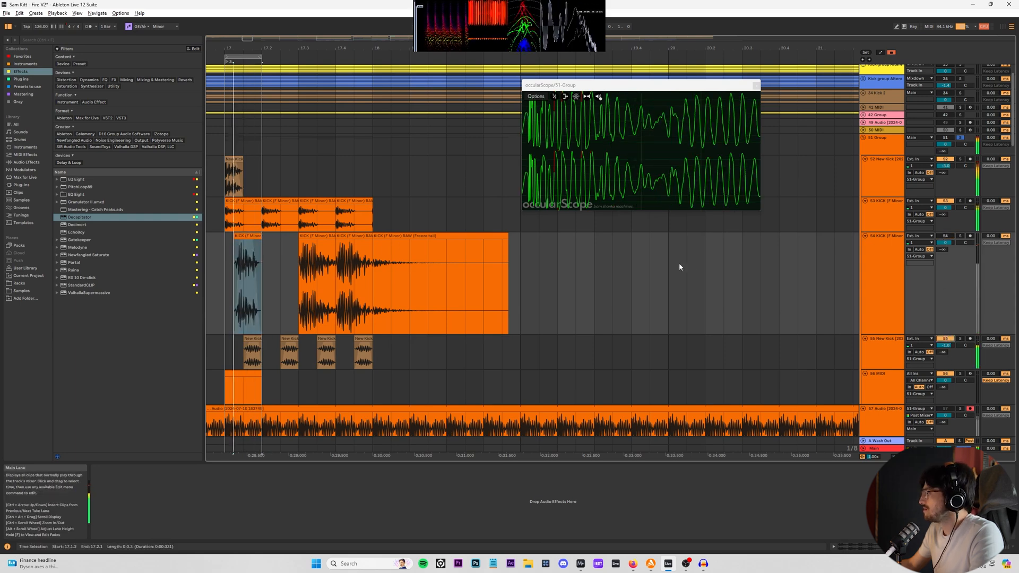
- Extend the first 55 New Kick clip's start to midway between 17.1.2 and 17.1.3 and lower that track's volume
scroll(220, 335, up, 5)
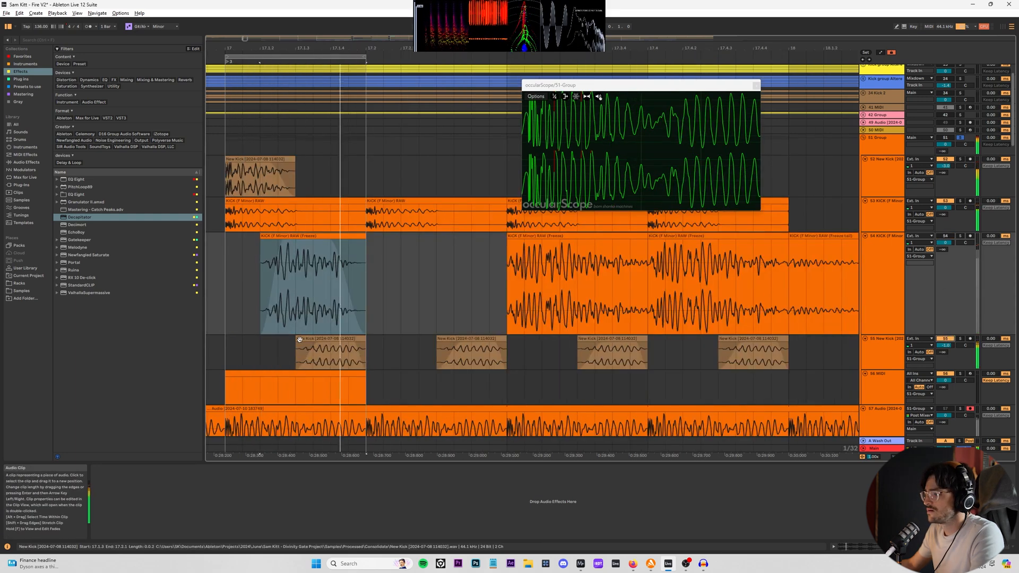
click(263, 337)
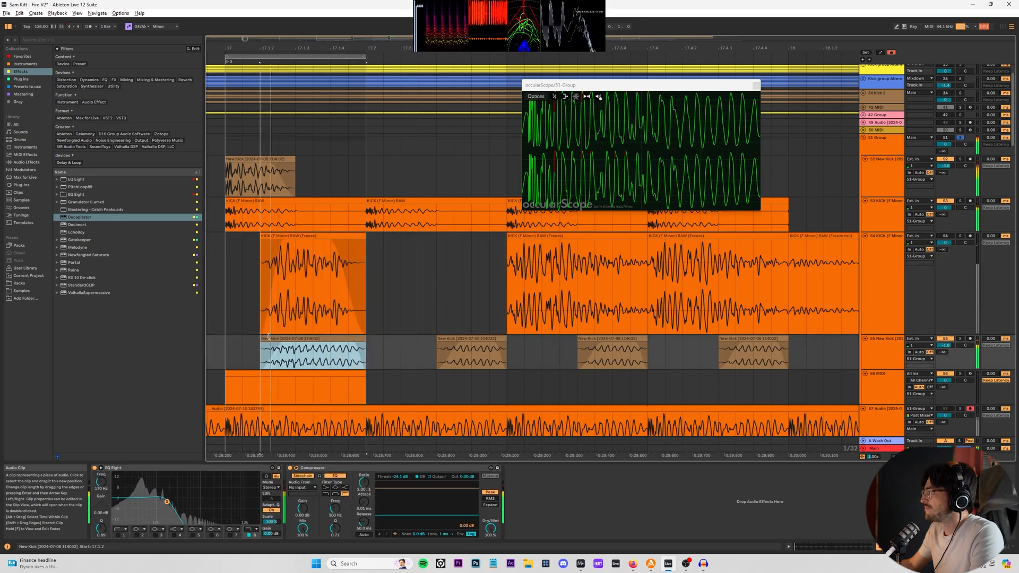
drag(262, 340, 279, 340)
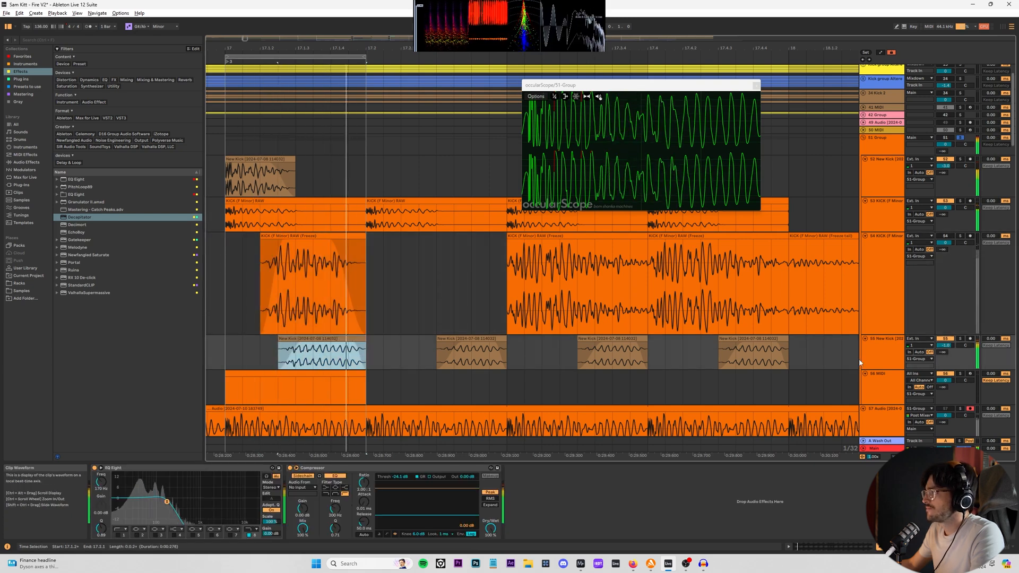
drag(945, 345, 945, 366)
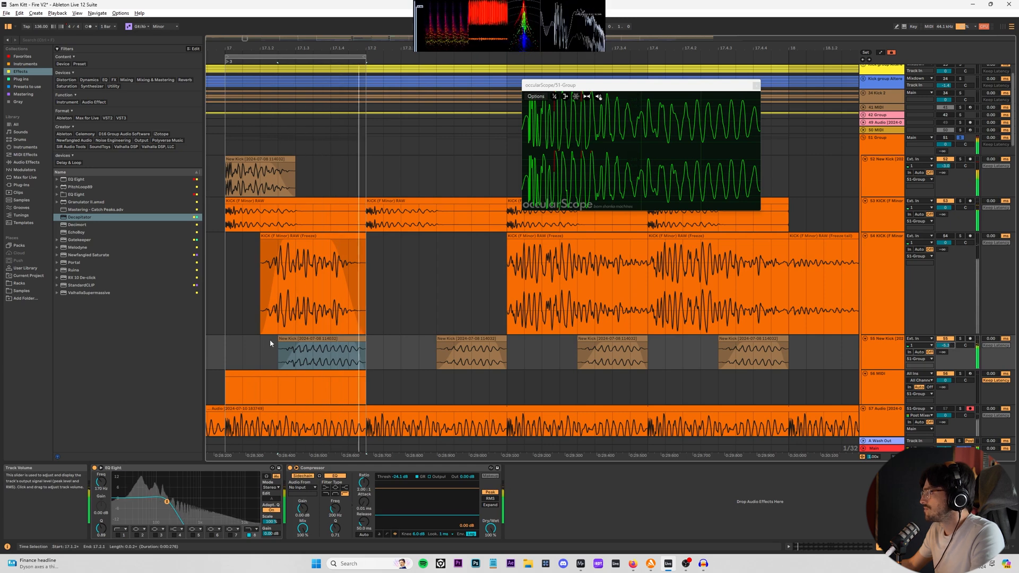
- Solo the 52 New Kick track with the 51 Group active and shorten its clip to end just before 17.1.3 with a fade-out
click(220, 187)
key(s)
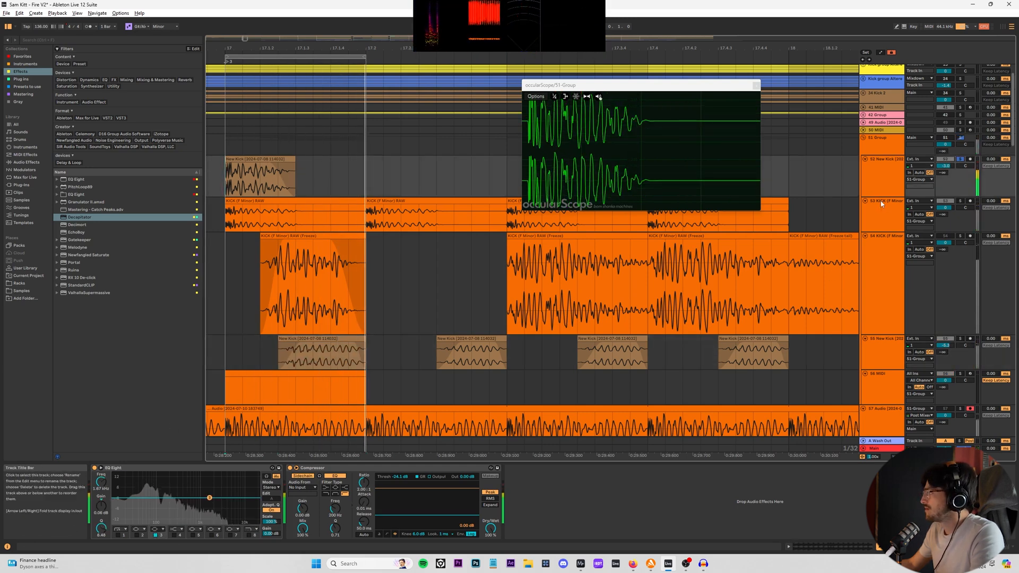
click(945, 138)
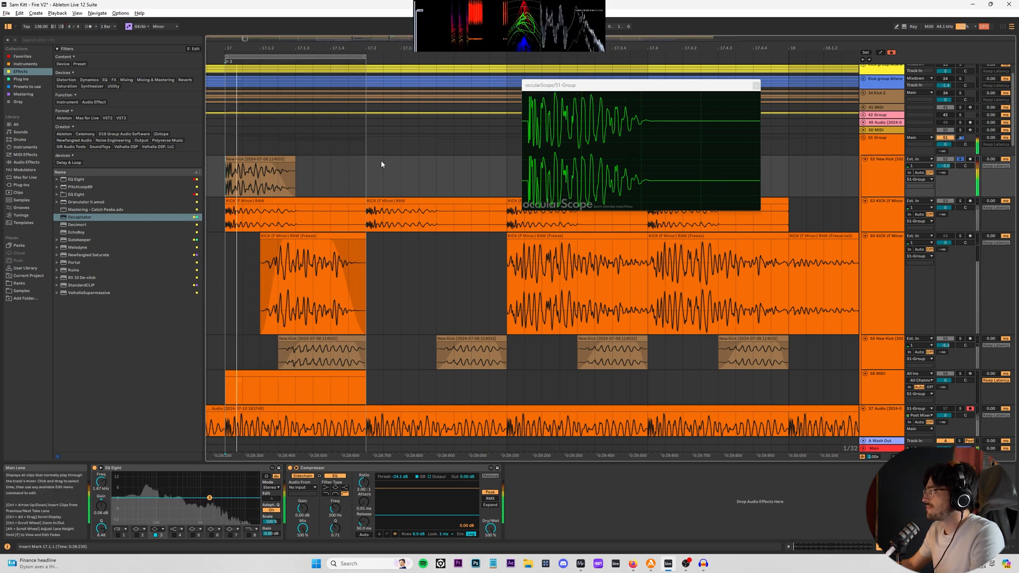
drag(296, 159, 270, 163)
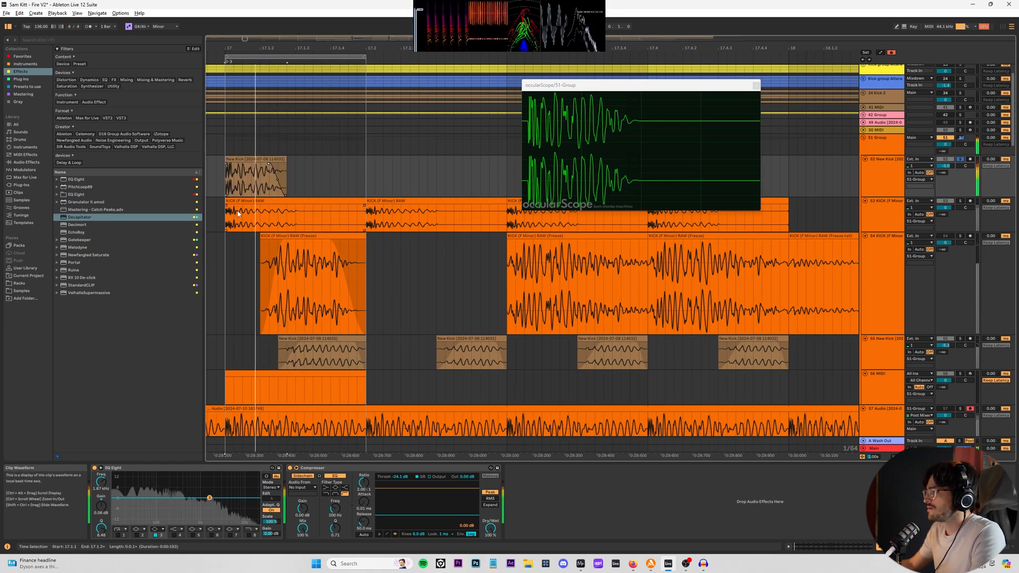
- Solo the 53 KICK track together with 52 New Kick and select its first clip
click(909, 204)
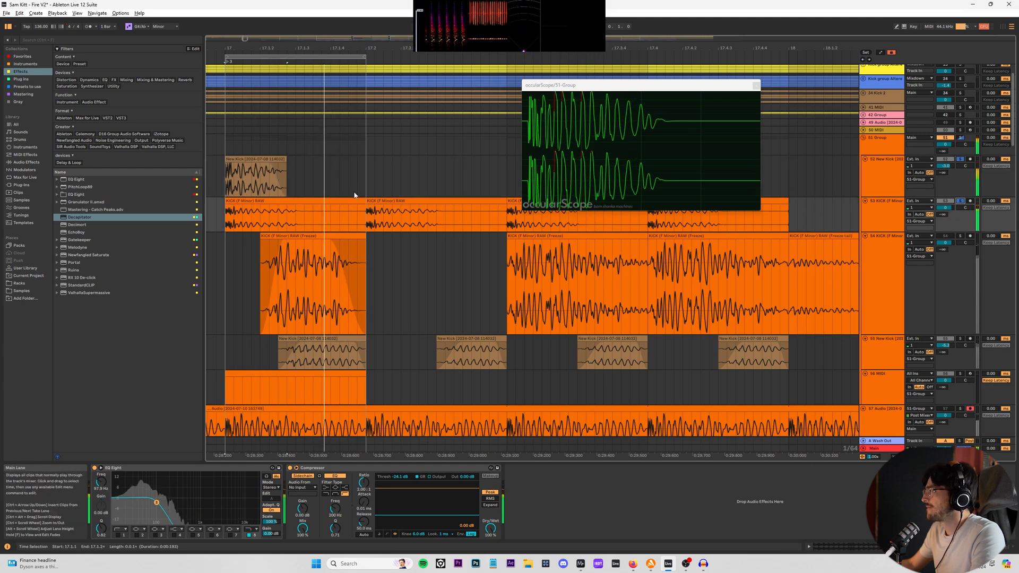
click(255, 215)
click(256, 209)
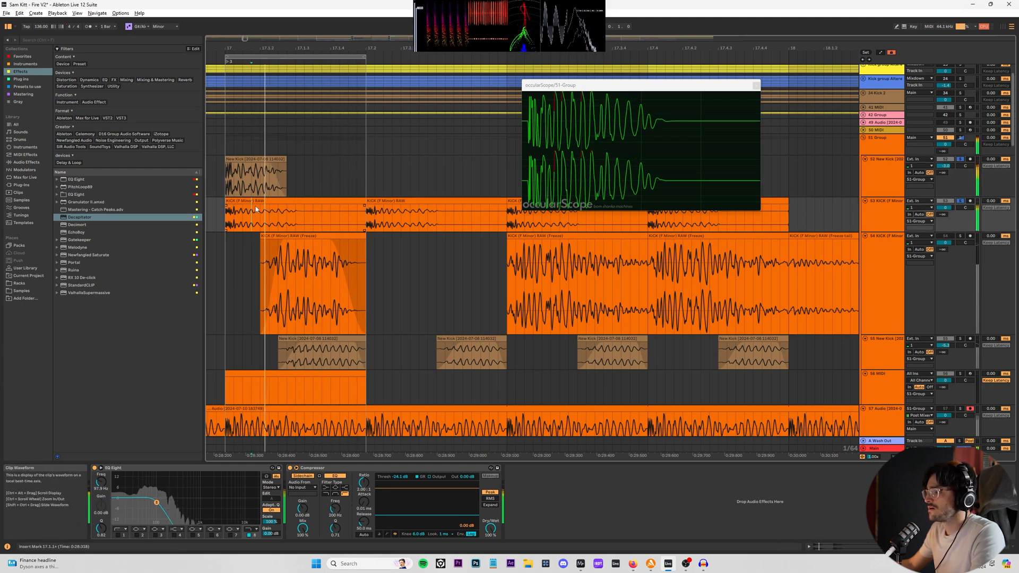
click(264, 201)
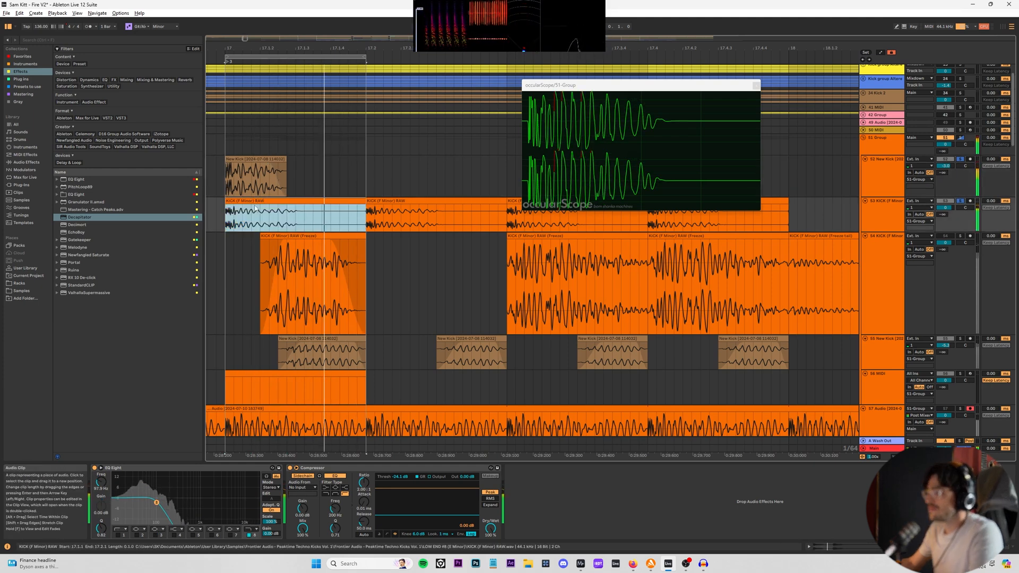
- Split the first 53 KICK clip at 17.1.3 and trim the front piece's start to just before 17.1.2
click(298, 209)
key(ctrl+e)
drag(263, 197, 296, 201)
drag(225, 202, 253, 200)
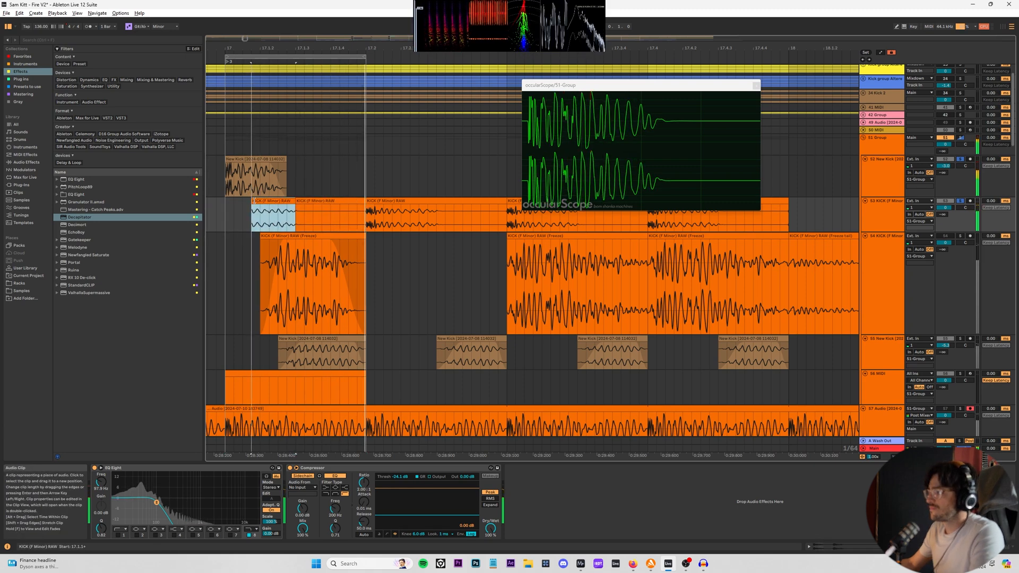
- Try a low-cut band in the 52 New Kick track's EQ Eight and restore the first 53 KICK clip to 17.1.1–17.2.1
click(225, 187)
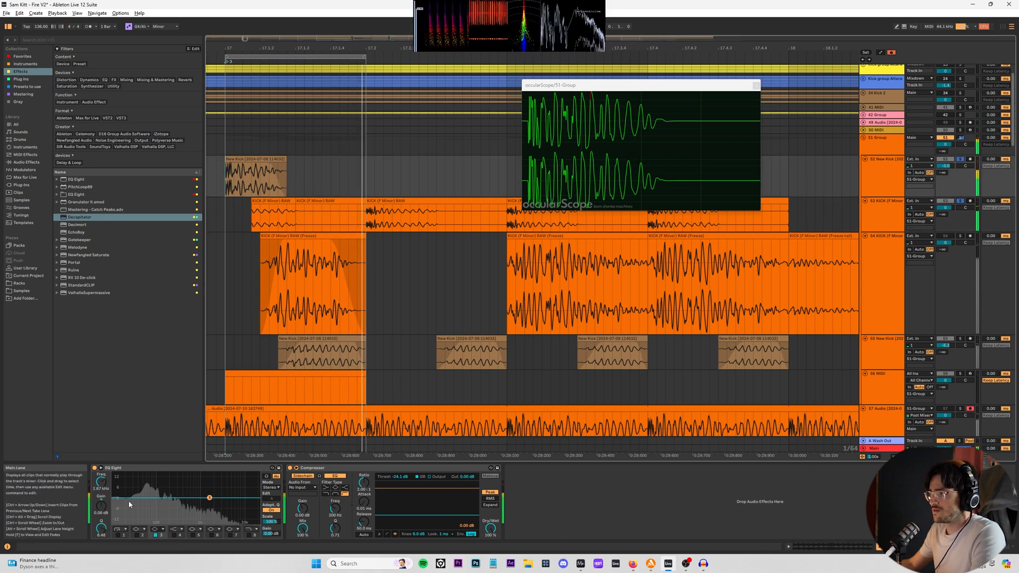
click(117, 534)
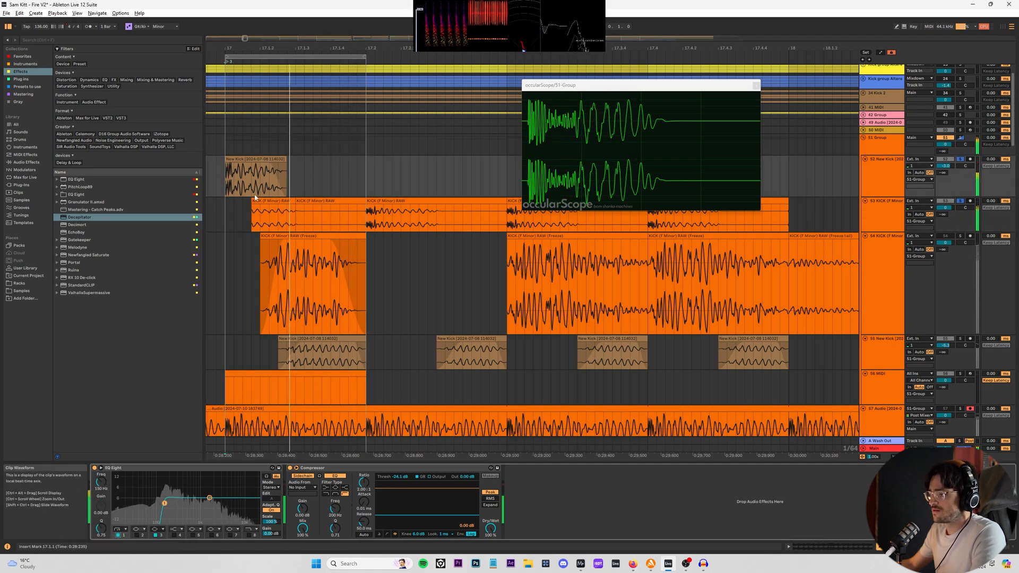
drag(252, 200, 226, 200)
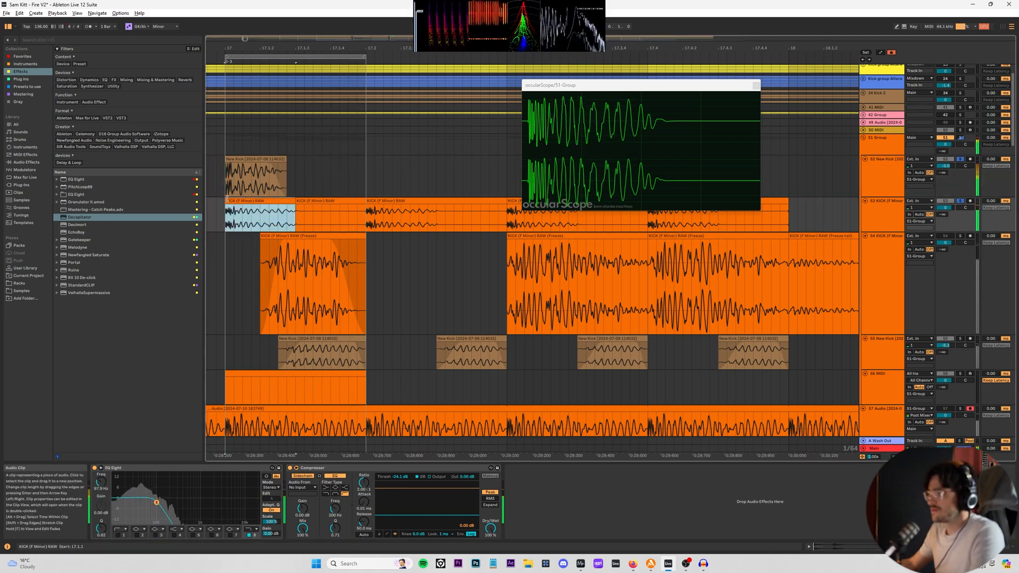
drag(295, 212, 367, 209)
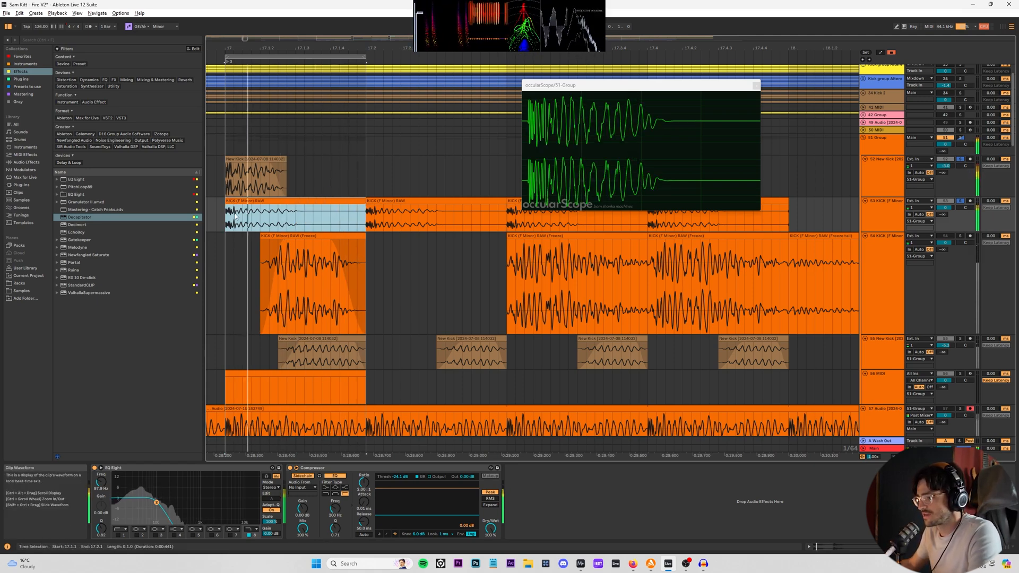
- Audition the first 53 KICK clip with its start trimmed to 17.1.2, then set the start to just after 17.1.1
key(space)
drag(226, 201, 260, 202)
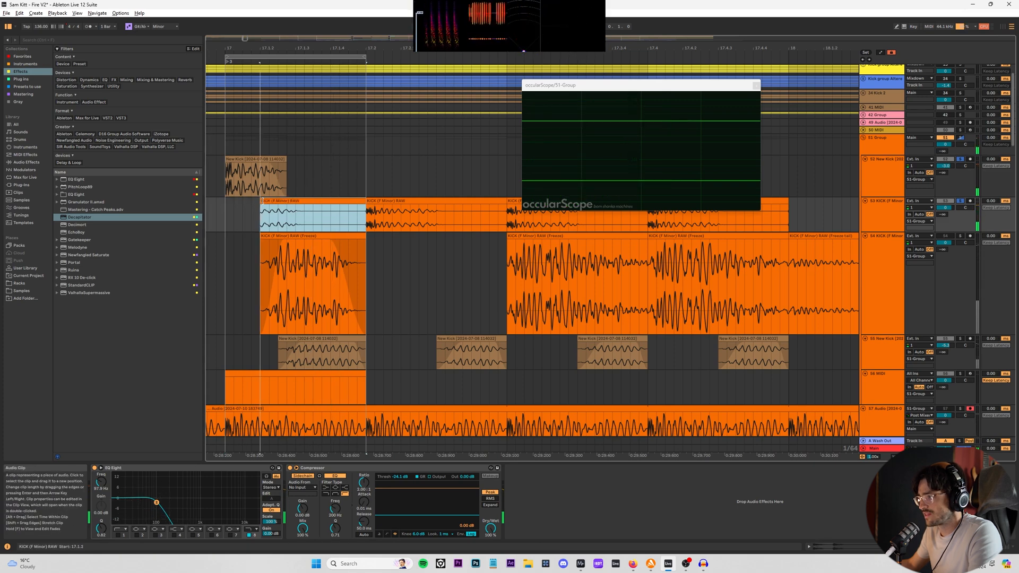
click(250, 185)
key(space)
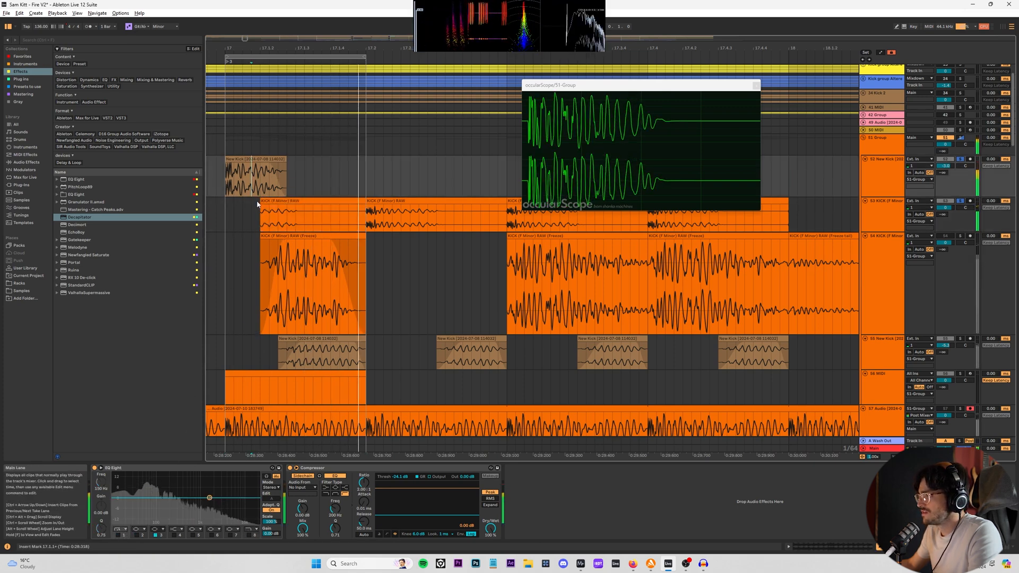
key(a)
key(a)
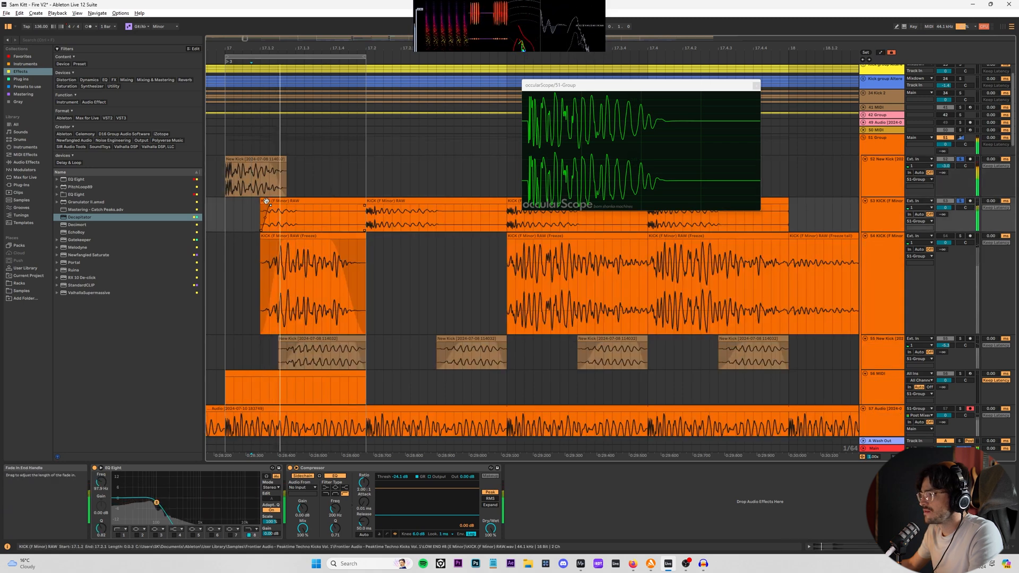
drag(261, 207, 234, 198)
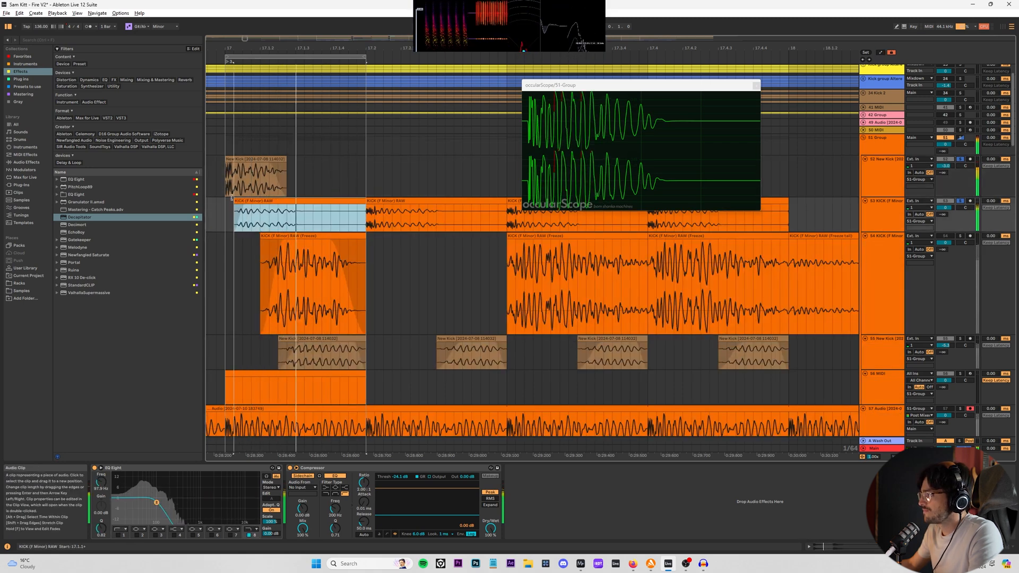
- Lengthen the 52 New Kick clip's fade-out and the first 53 KICK clip's fade-in, and extend the New Kick clip to just past 17.1.3
drag(269, 165, 261, 165)
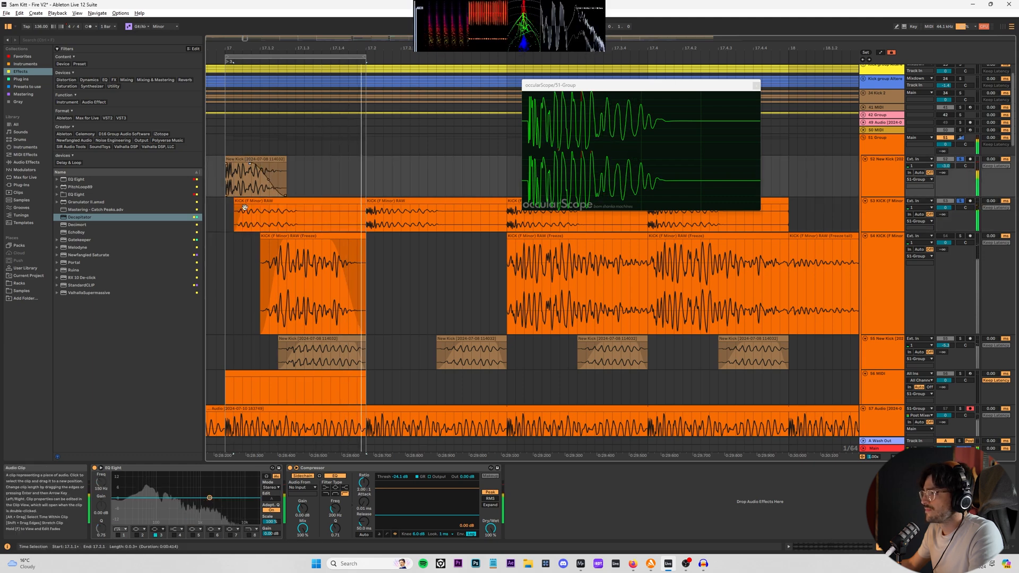
drag(245, 206, 276, 208)
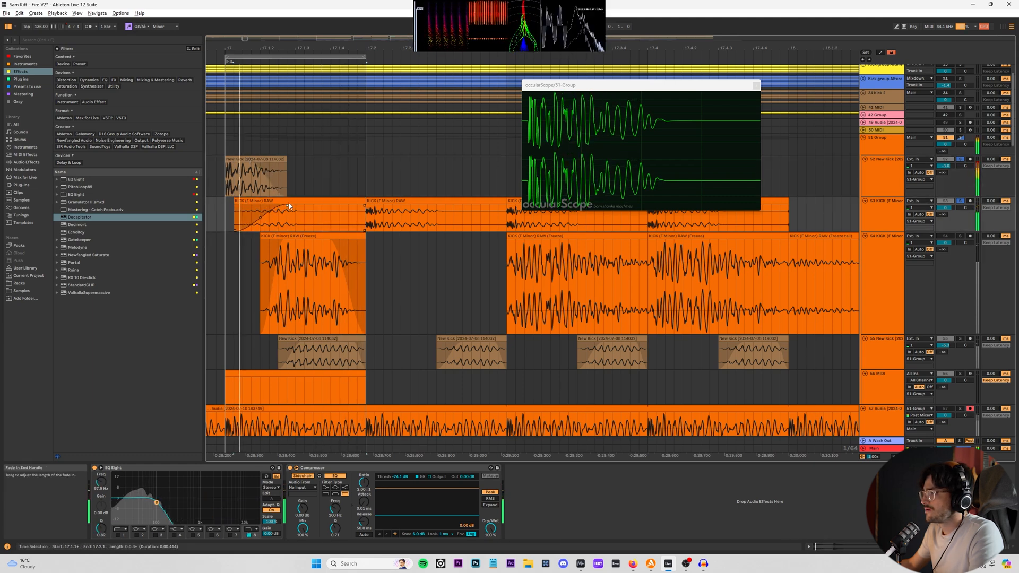
drag(303, 205, 305, 205)
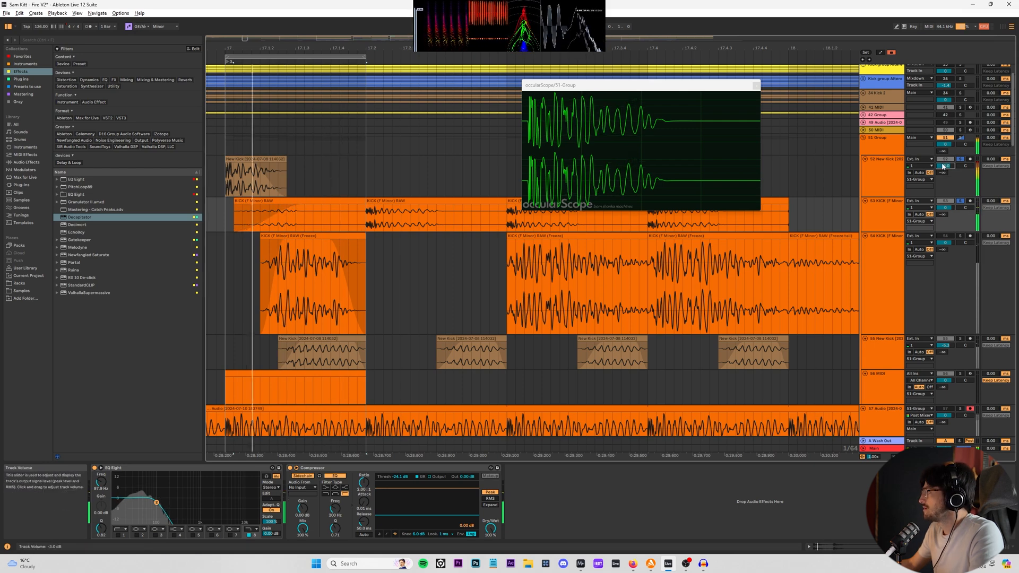
drag(287, 161, 313, 160)
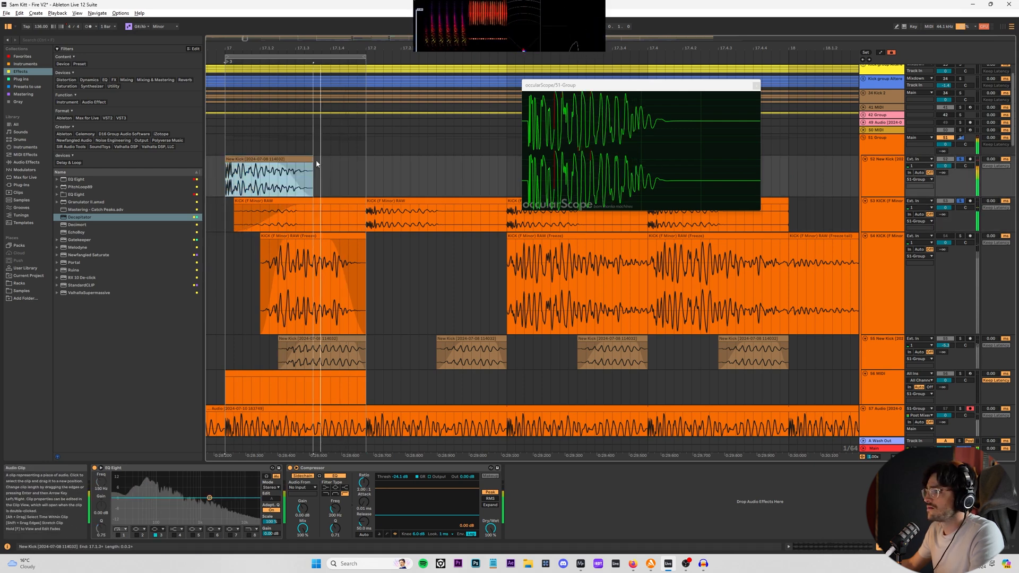
- Trim the first 53 KICK clip's start to just past 17.1.2 and shorten the 52 New Kick clip to end just before 17.1.3
drag(233, 203, 266, 200)
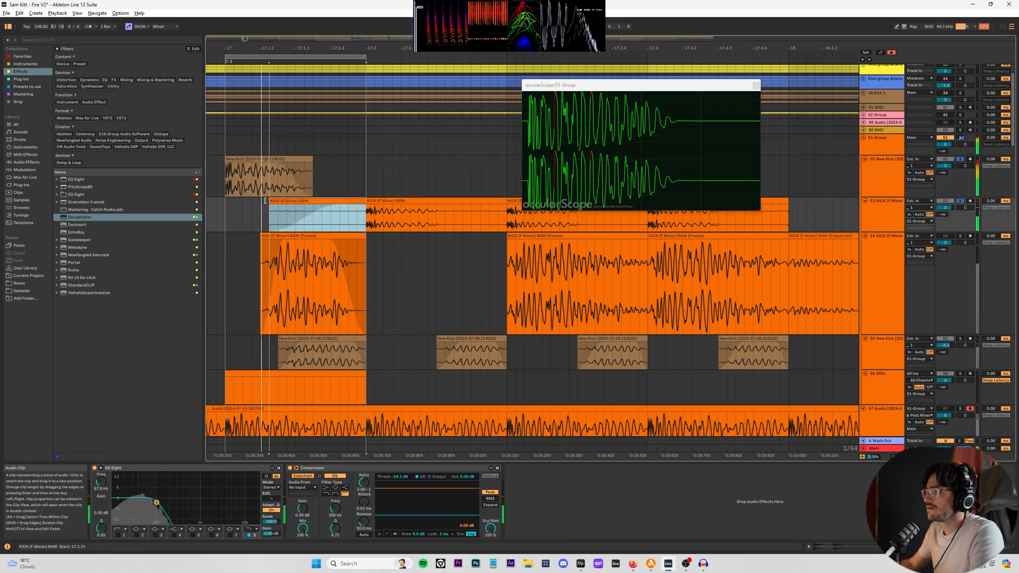
drag(312, 159, 282, 159)
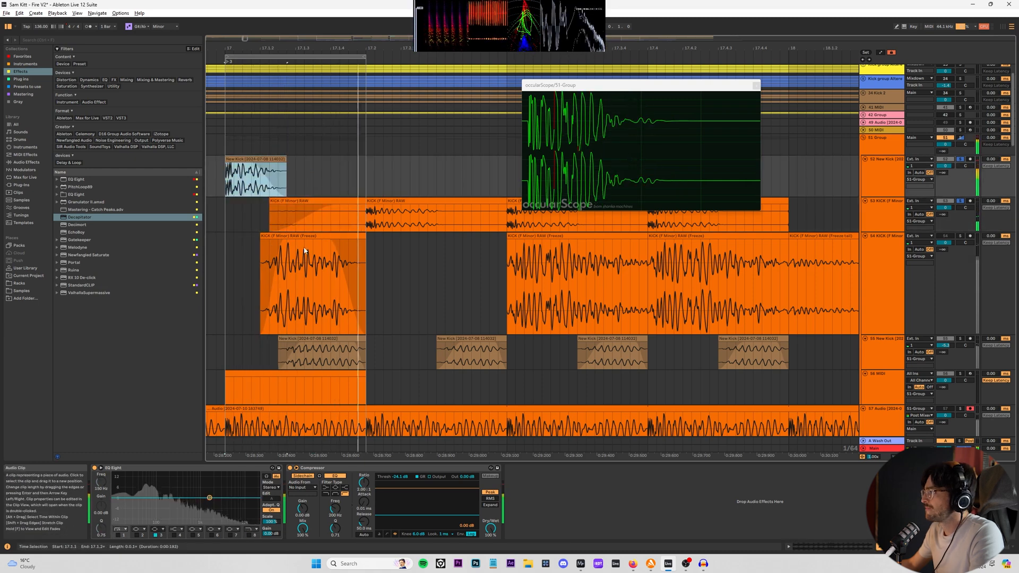
- Audition the layered kick with the 54 KICK track soloed, and compare it with the 55 New Kick track soloed instead
click(953, 237)
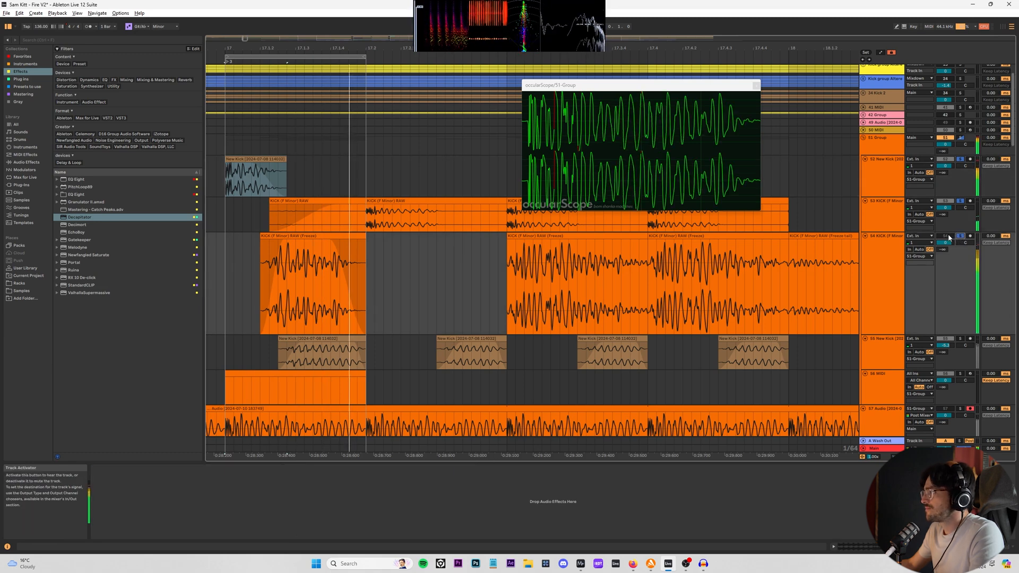
click(960, 236)
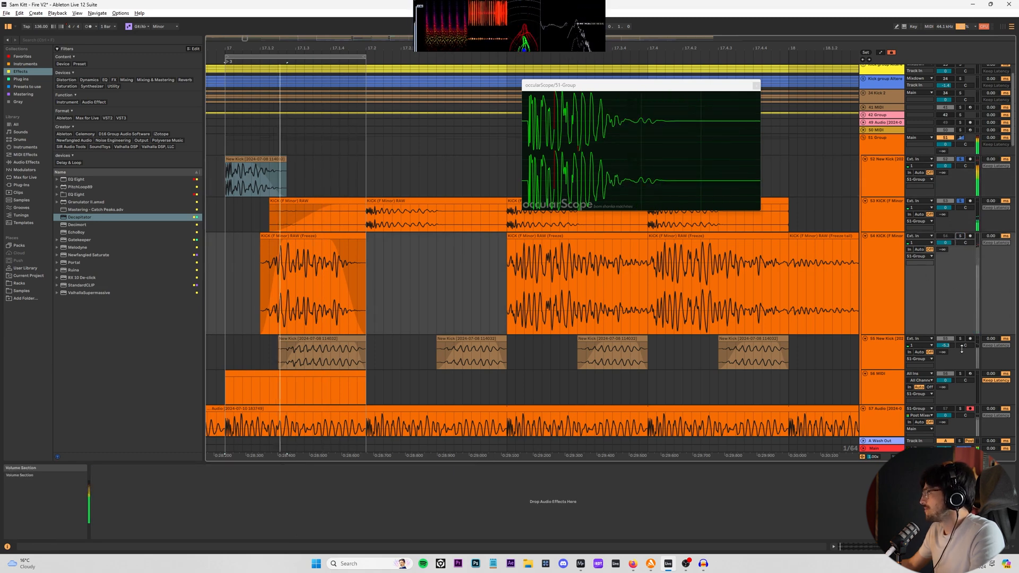
click(961, 338)
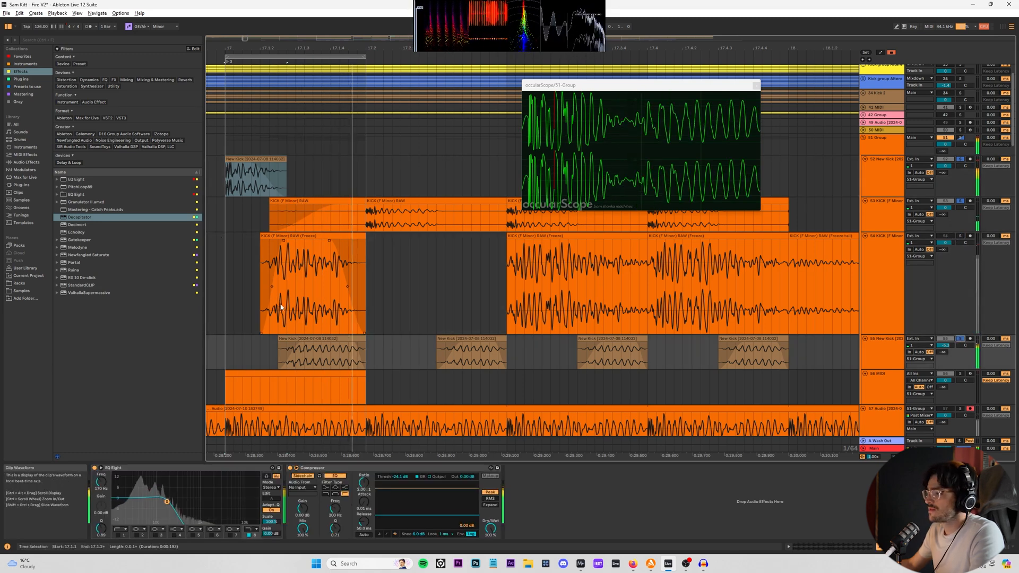
mouse_move(288, 169)
mouse_down()
mouse_move(275, 167)
mouse_move(283, 167)
mouse_up()
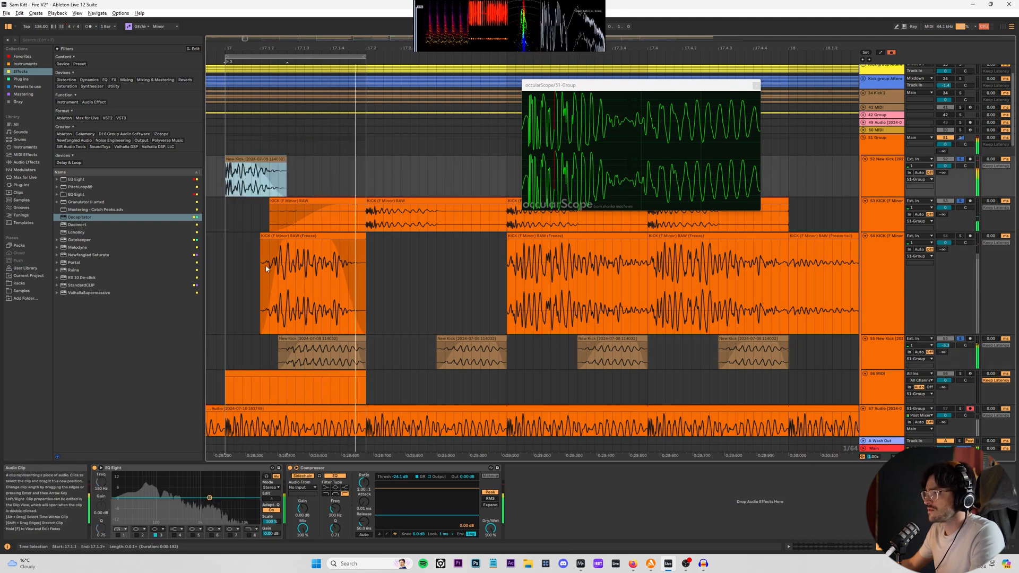
- Solo the 54 KICK track along with the other layers and trim its first clip to end at 17.1.4
drag(365, 235, 313, 236)
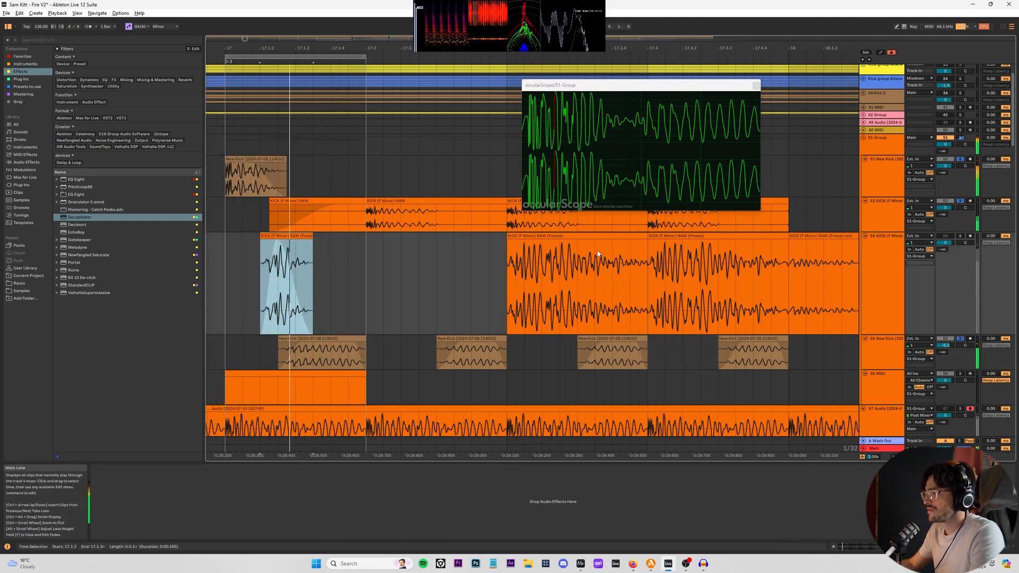
click(945, 236)
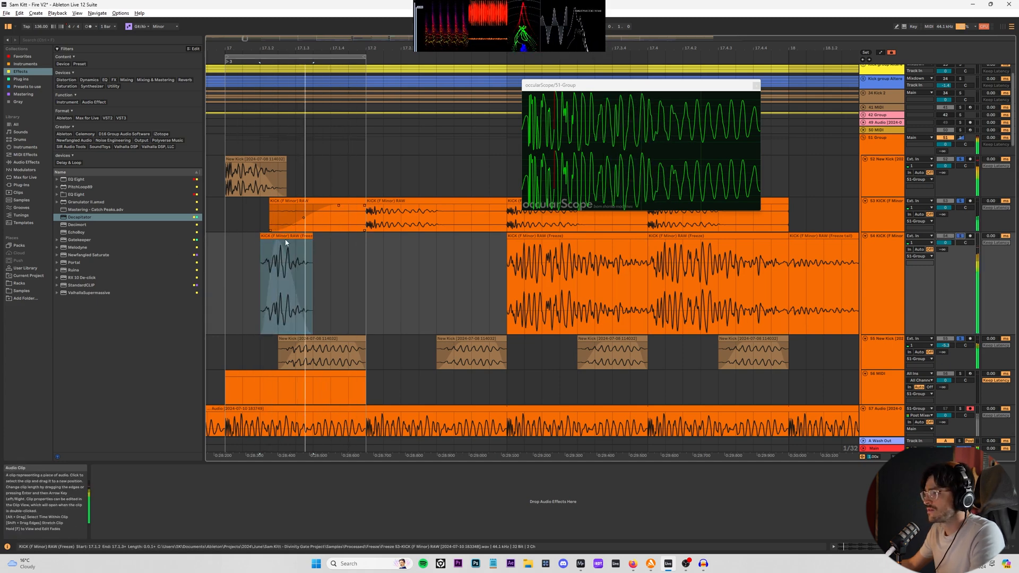
click(306, 236)
drag(318, 235, 336, 236)
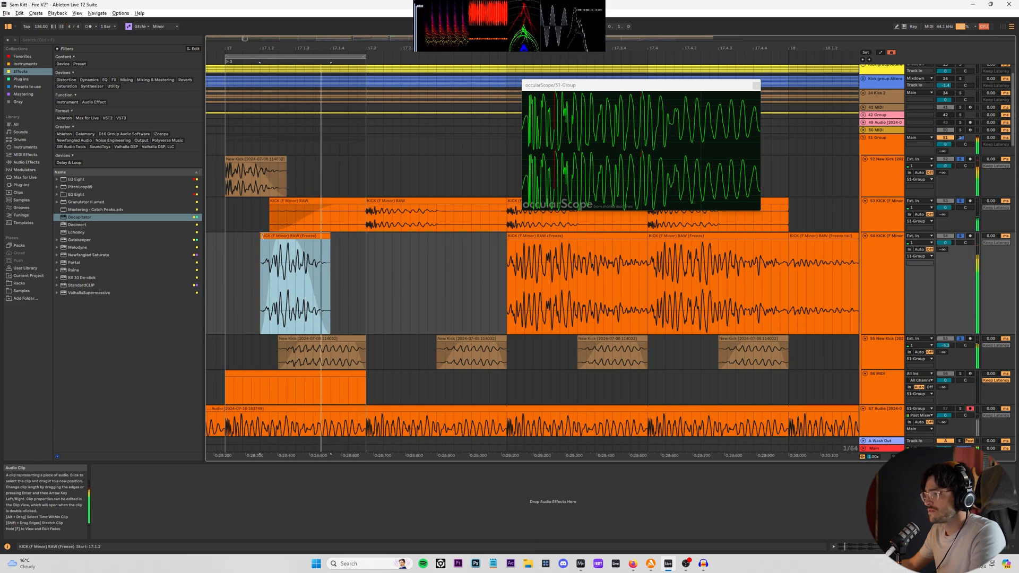
mouse_move(262, 236)
mouse_down()
mouse_move(280, 237)
mouse_move(261, 236)
mouse_up()
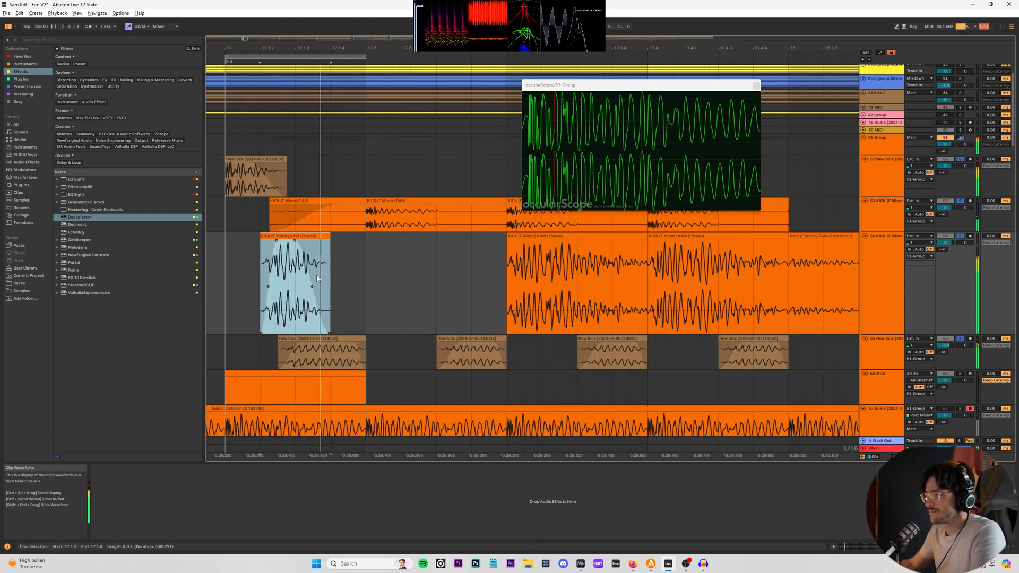
- Try the first 54 KICK clip at earlier and slightly later positions, and return its start to 17.1.2
drag(315, 237, 307, 236)
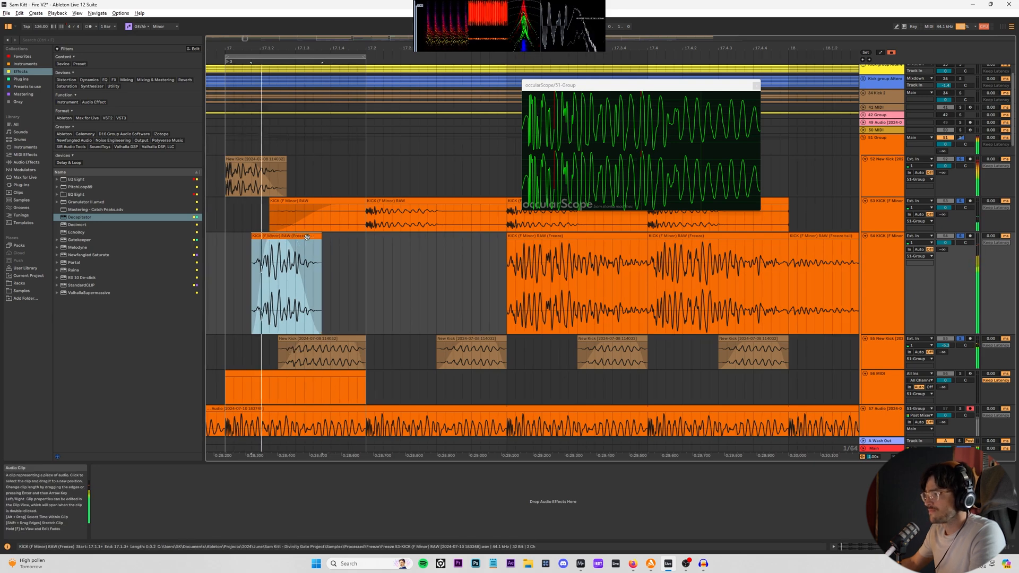
key(Left)
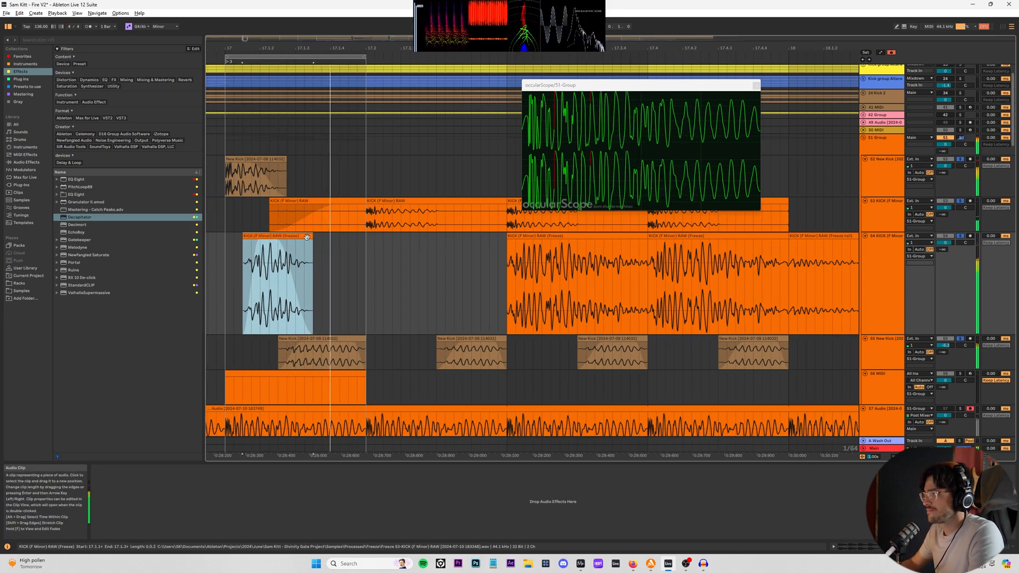
key(Left)
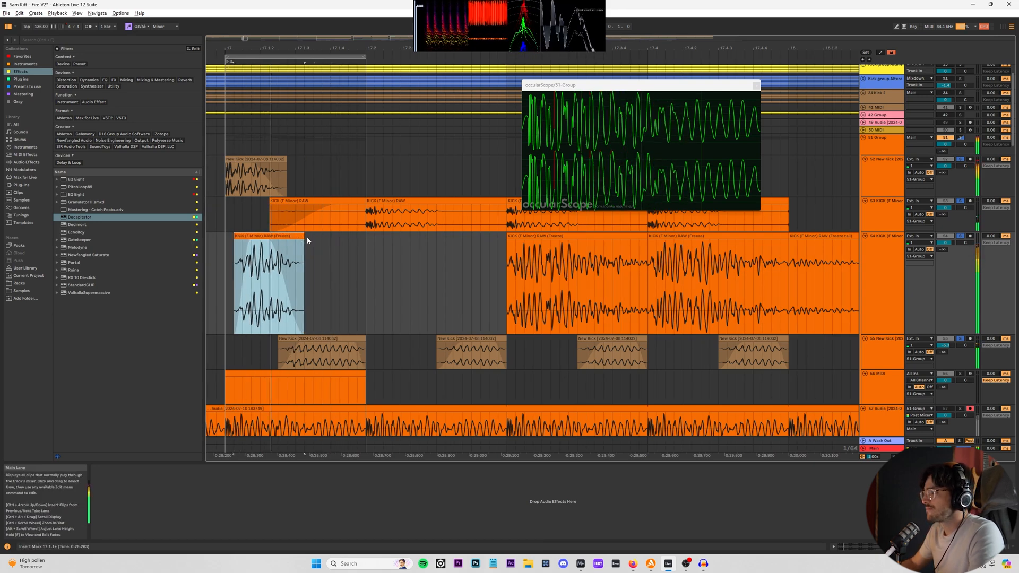
key(Right)
key(Right)
key(Right)
key(Right)
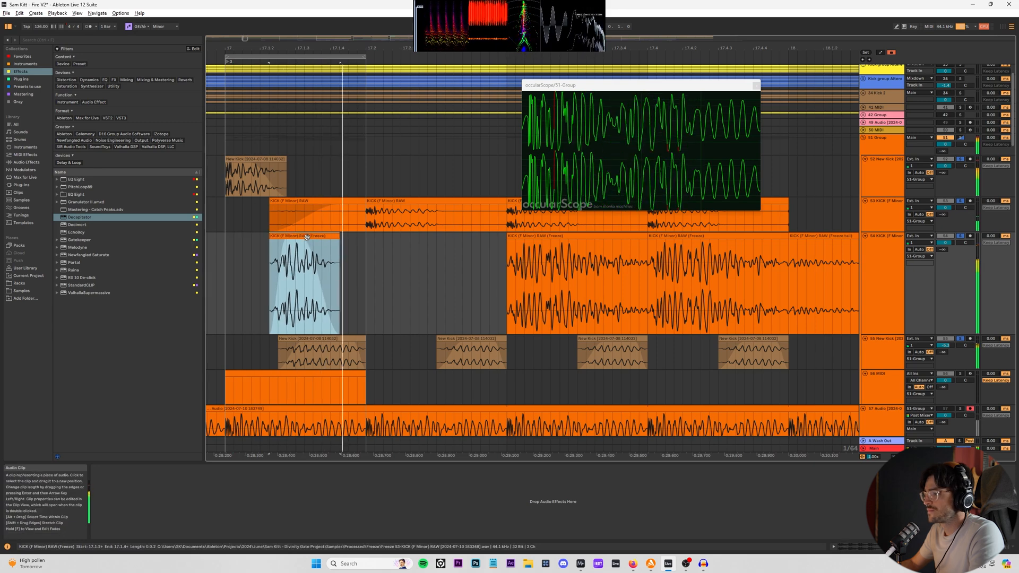
key(Left)
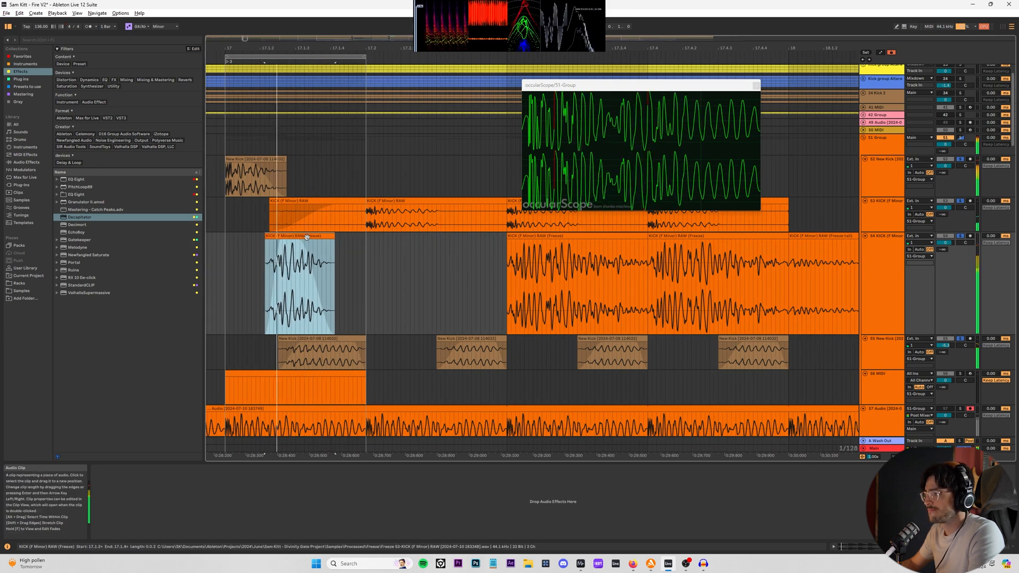
key(Left)
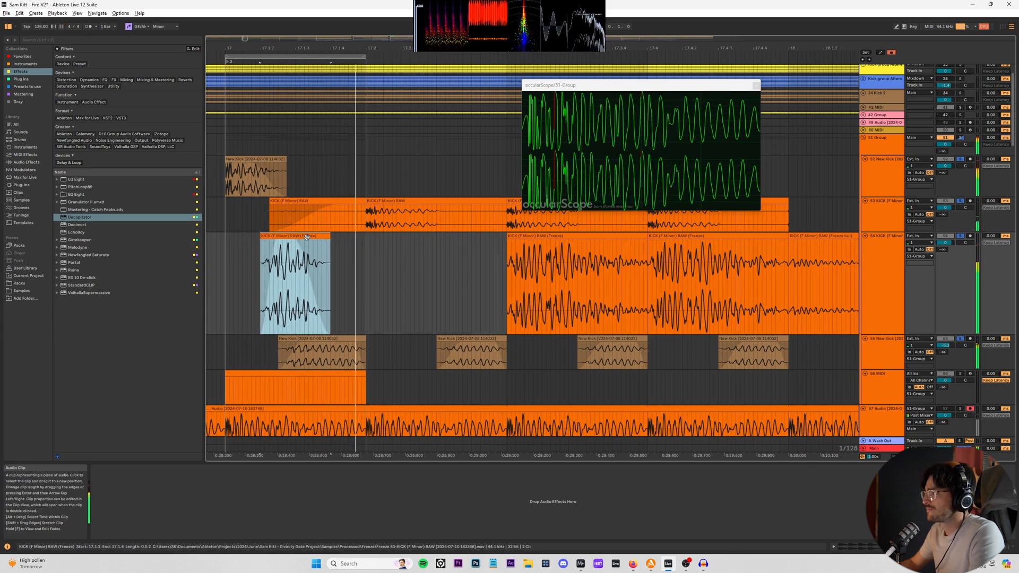
- Extend the first 54 KICK clip to 17.2.1, and try removing the first 55 New Kick clip before restoring it
drag(330, 236, 360, 235)
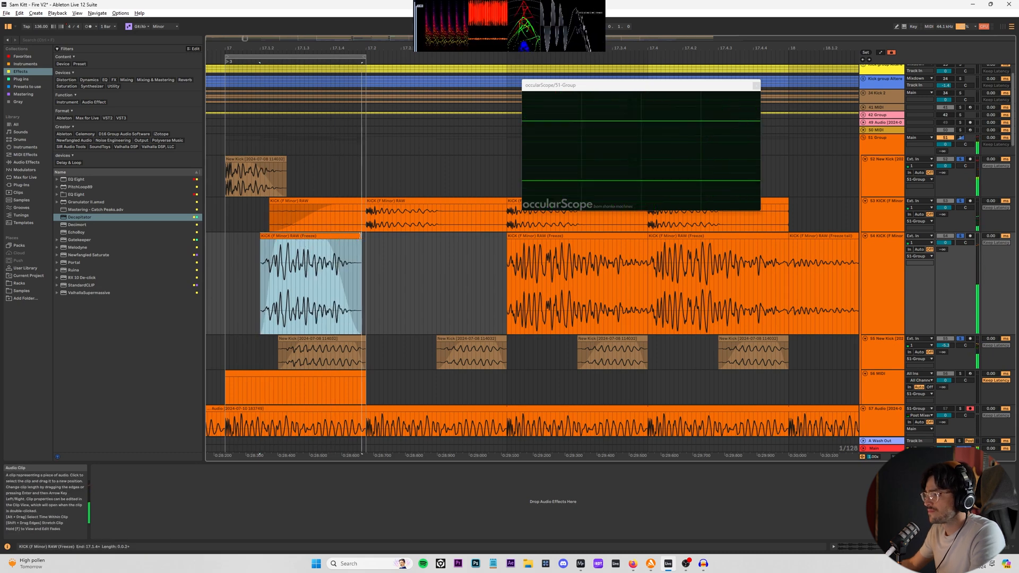
key(space)
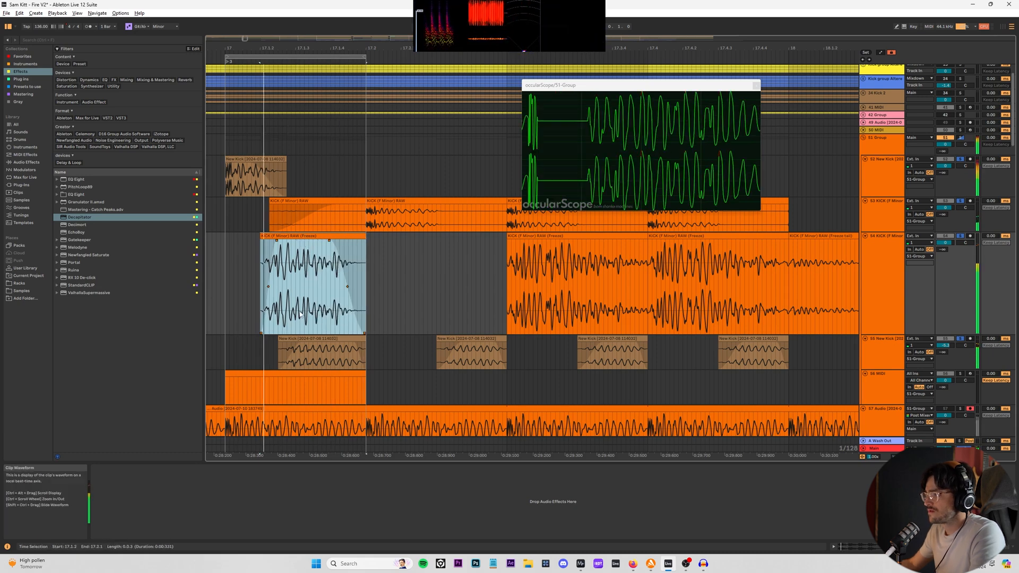
click(314, 338)
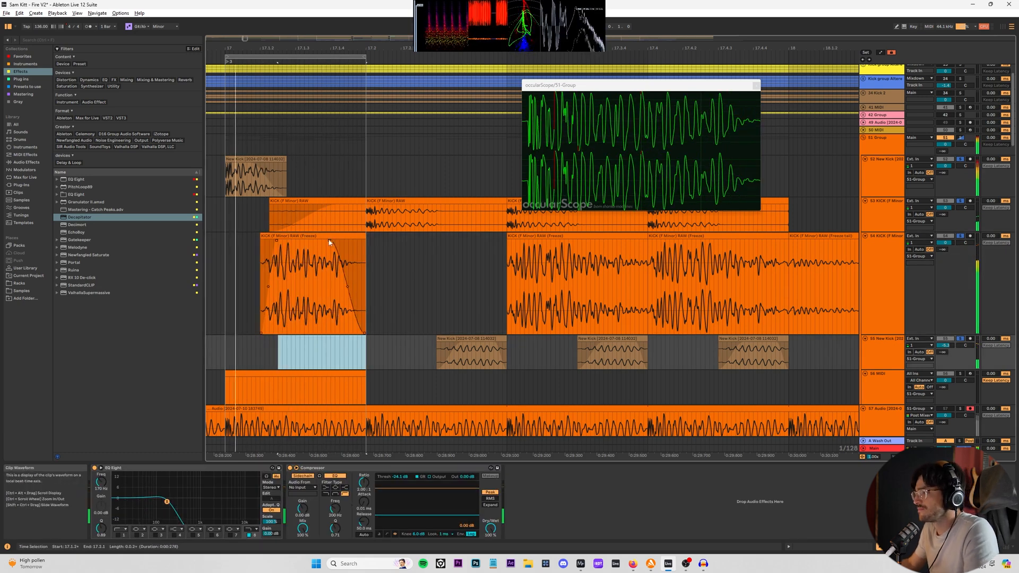
key(ctrl+z)
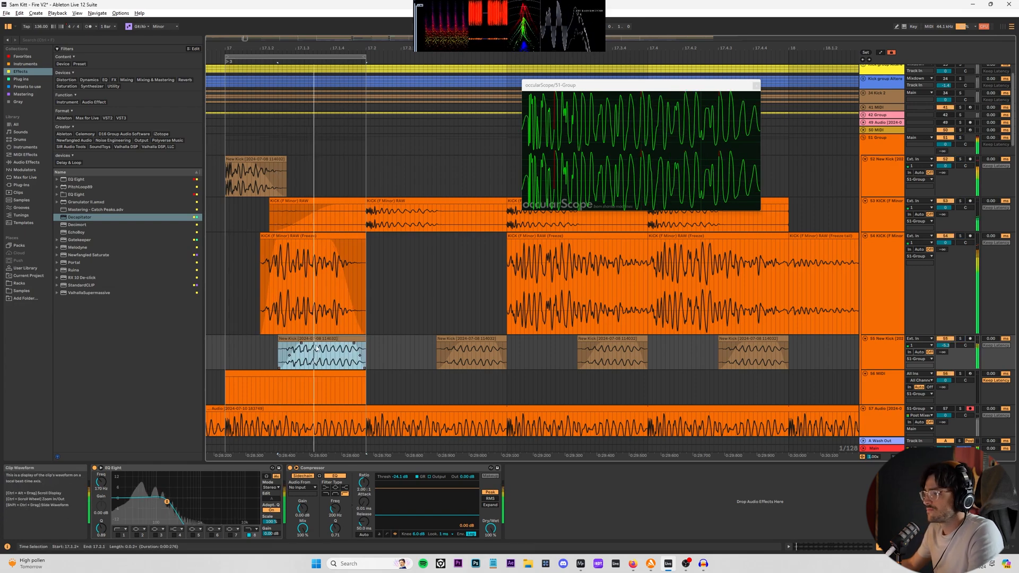
- Delete the first clip on the 54 KICK track, between 17.1.2 and 17.2.1
click(316, 243)
key(Delete)
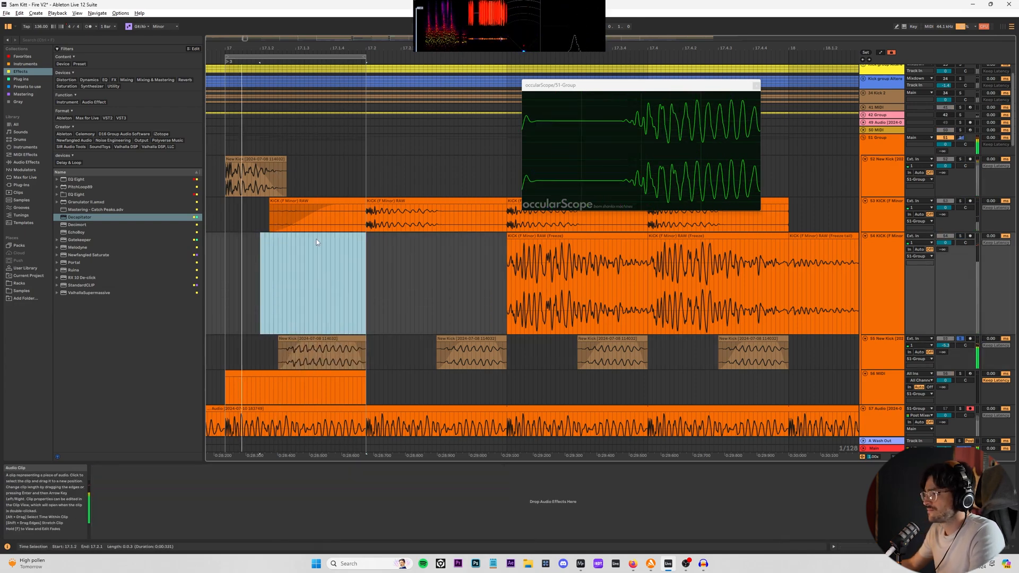
scroll(286, 277, down, 3)
scroll(281, 265, up, 3)
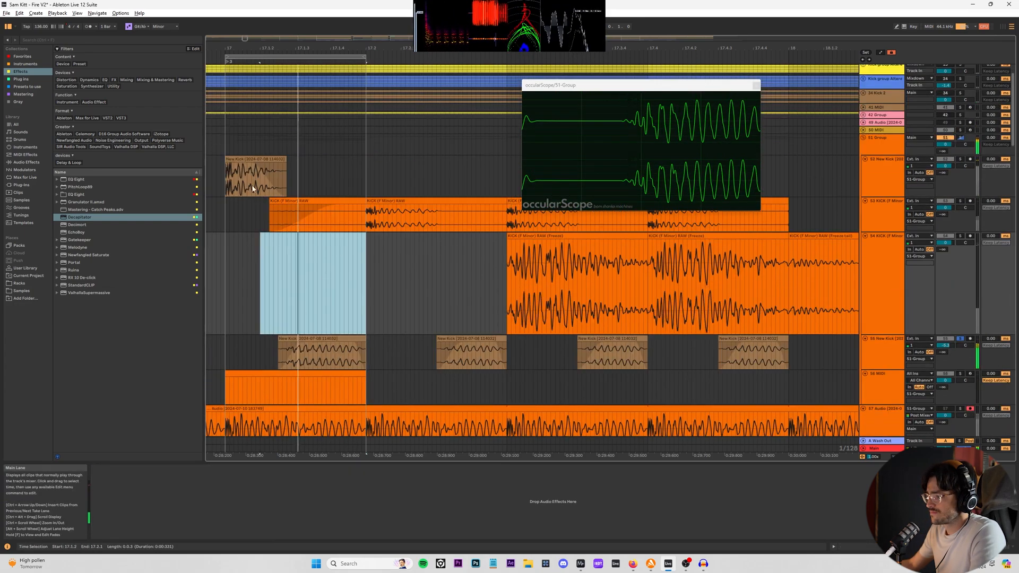
- Solo the 53 KICK track and replace its trimmed first clip with a full copy of the second clip at 17.1.1–17.2.1
click(232, 208)
key(s)
click(423, 202)
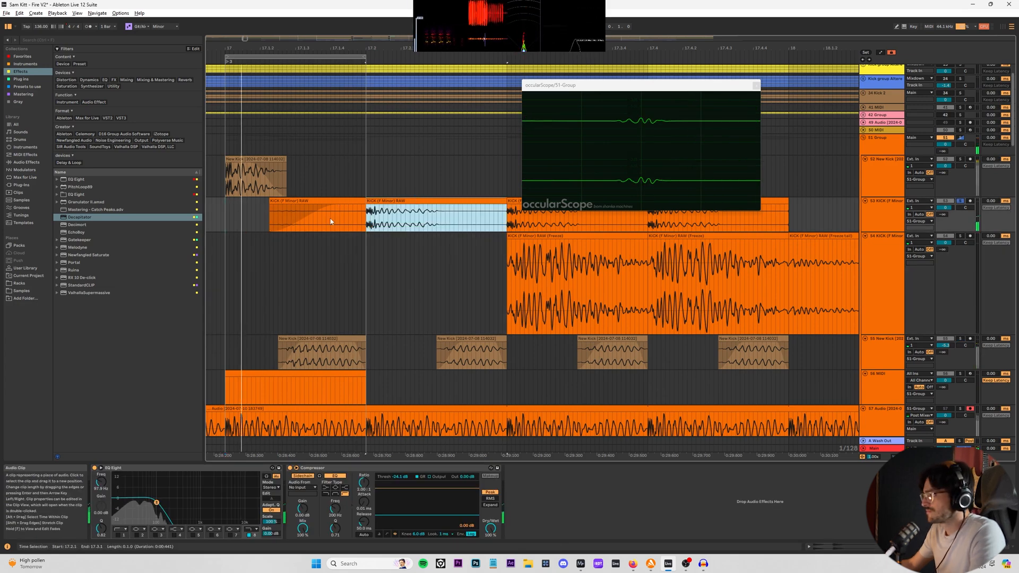
click(330, 221)
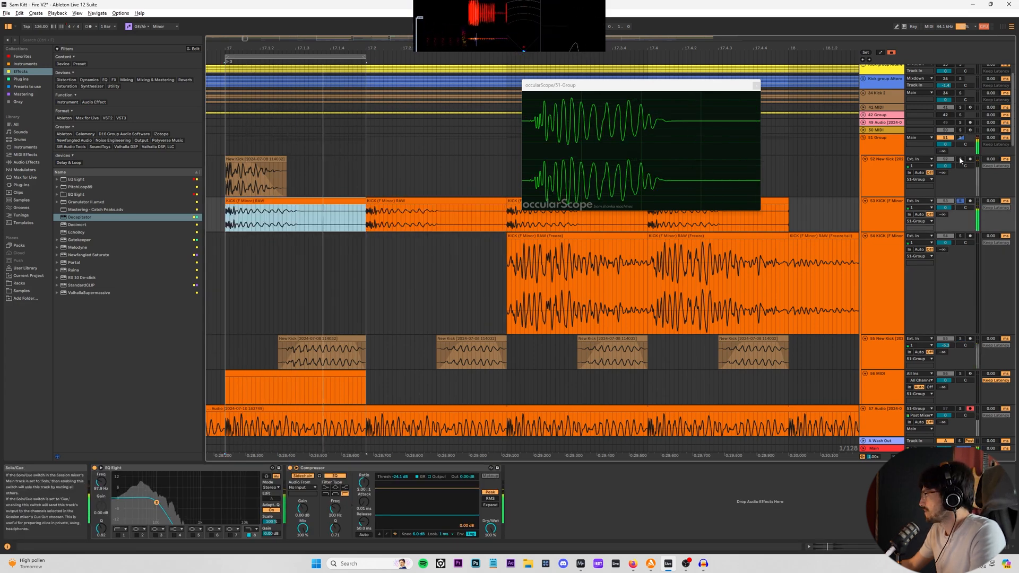
- Solo the 51 Group and switch the 53 KICK track's EQ Eight band 8 to a steeper high cut just above 110 Hz
click(960, 138)
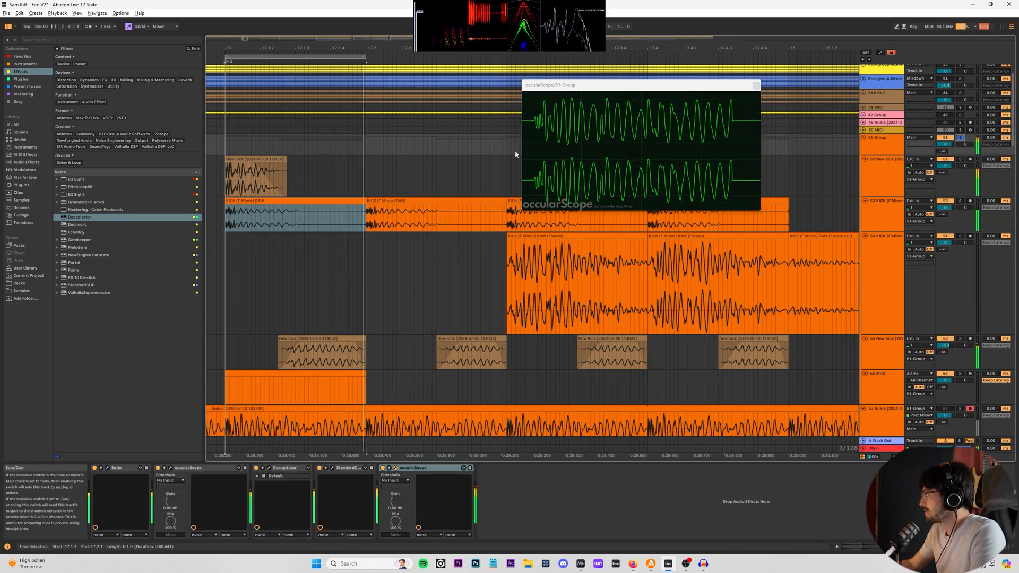
click(240, 201)
click(251, 529)
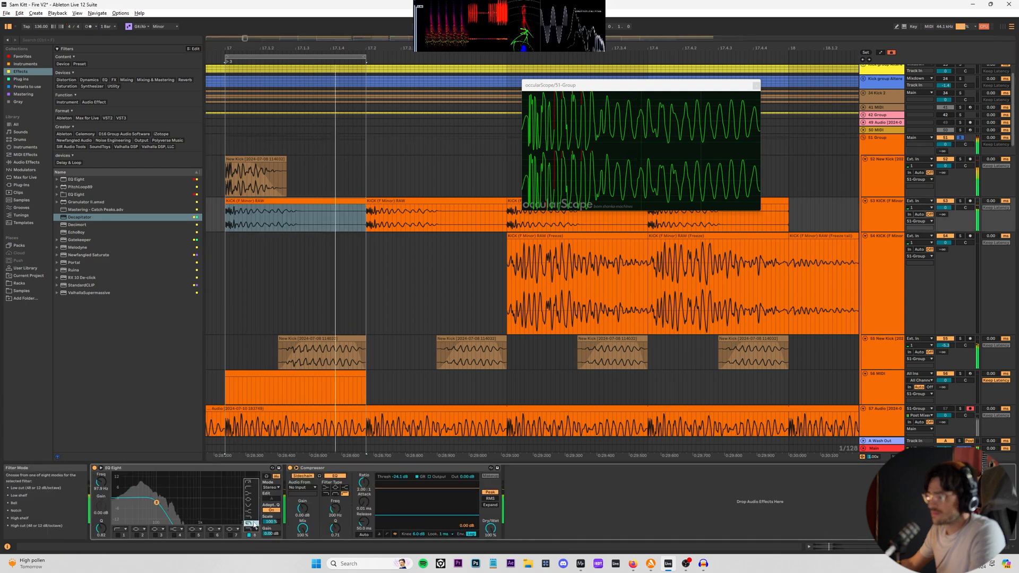
click(252, 523)
drag(157, 502, 159, 501)
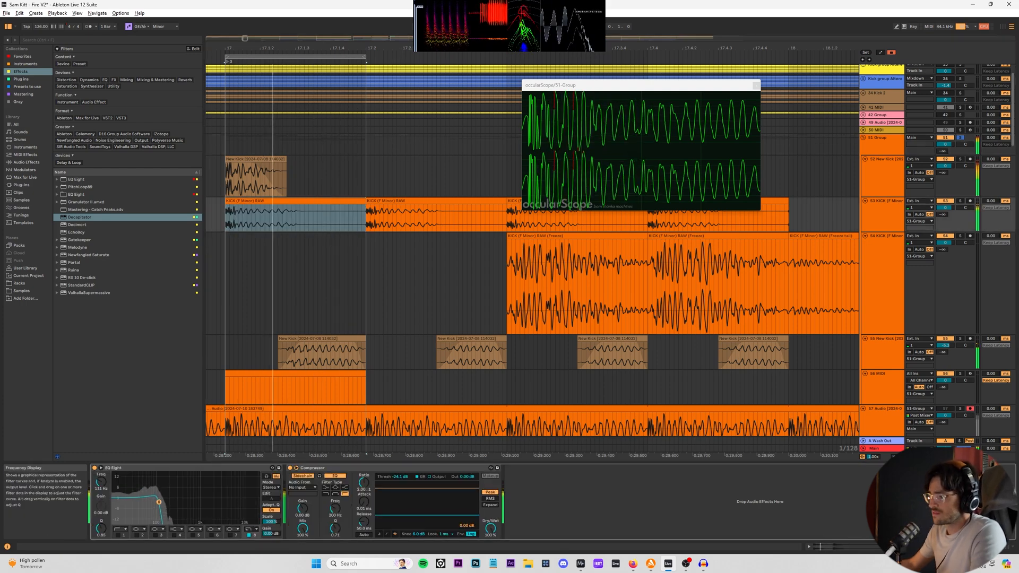
- Enable band 1 of the 52 New Kick track's EQ Eight as a steep low cut and lower its cutoff slightly
click(234, 166)
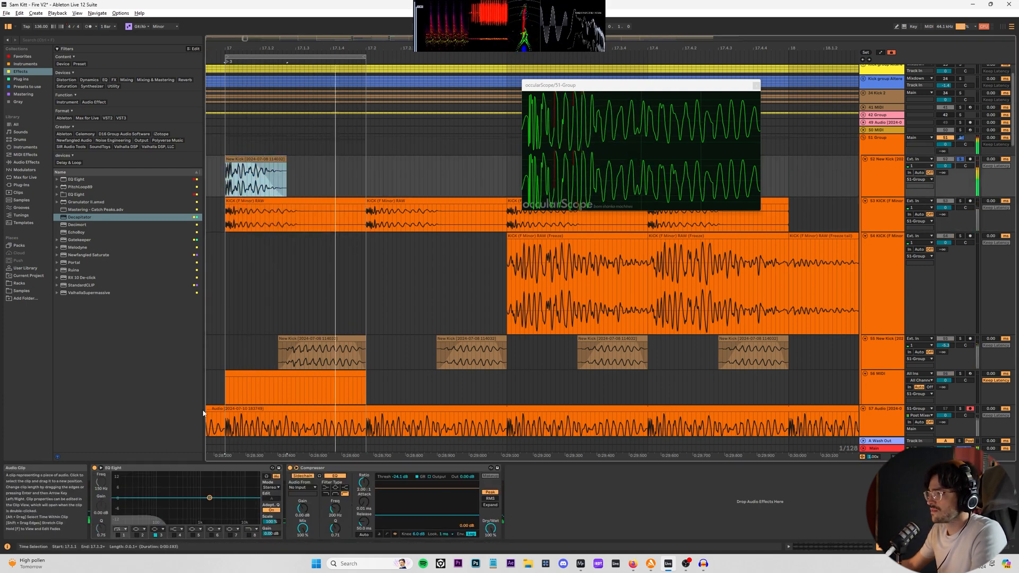
click(118, 535)
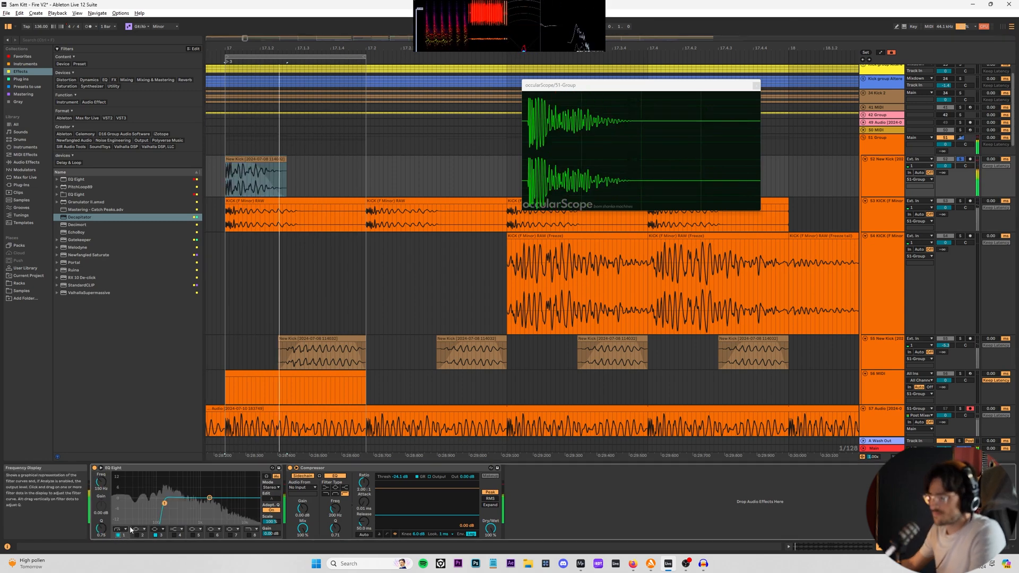
click(126, 529)
click(122, 488)
drag(164, 503, 162, 501)
- Set the first 53 KICK clip's warp mode to Complex and its transposition to +2 semitones
click(367, 211)
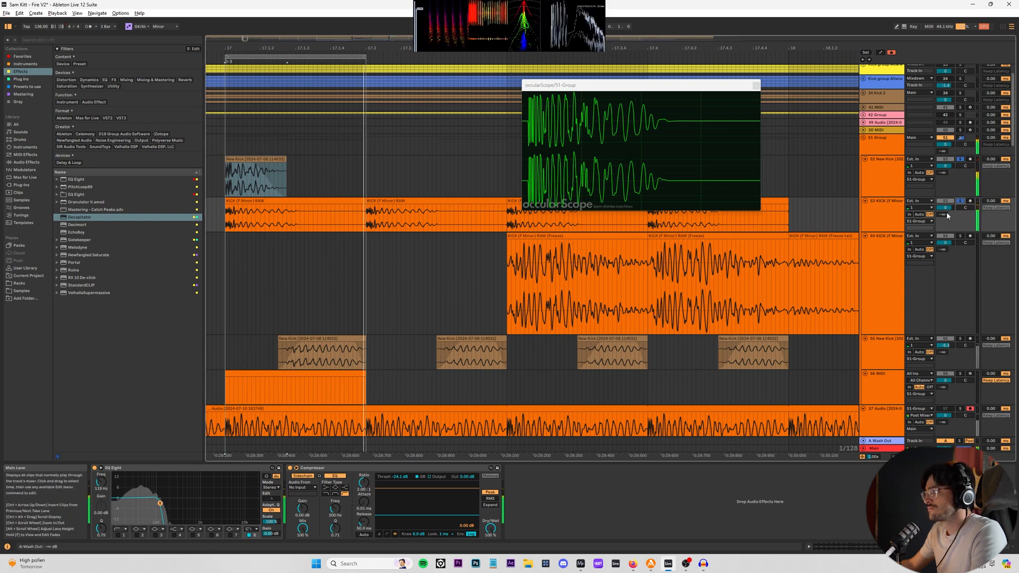
click(891, 209)
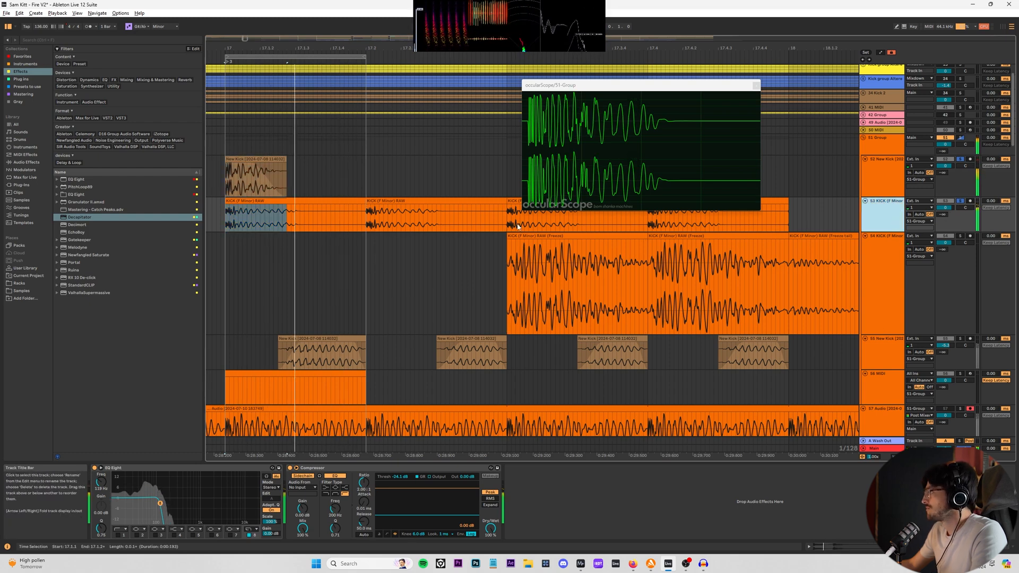
double_click(256, 202)
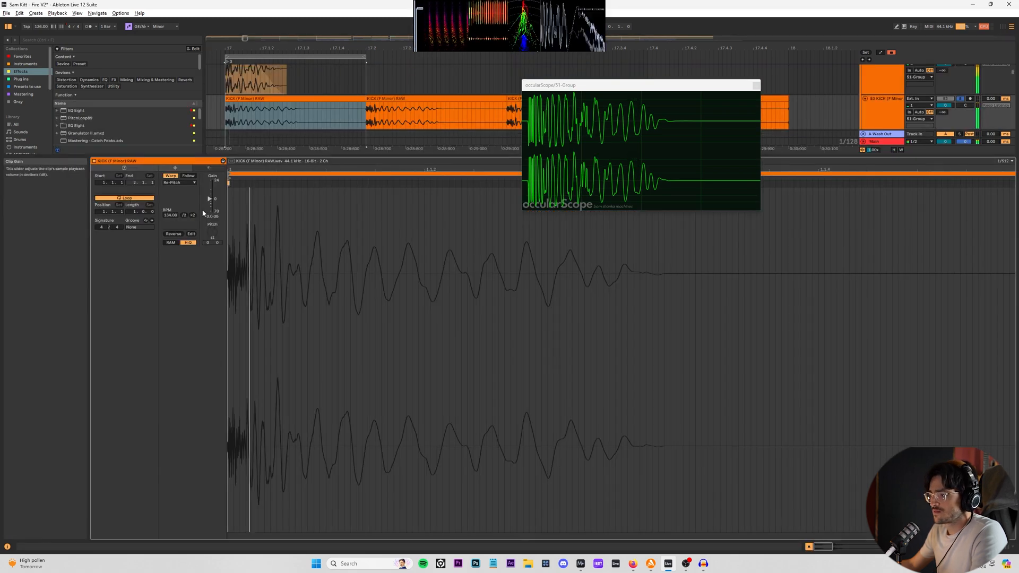
click(187, 213)
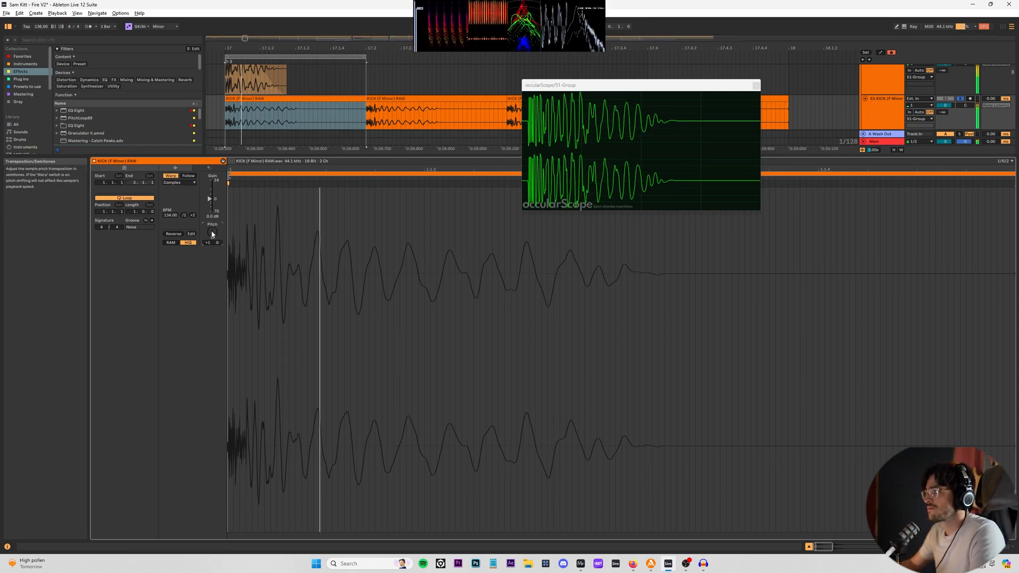
key(Up)
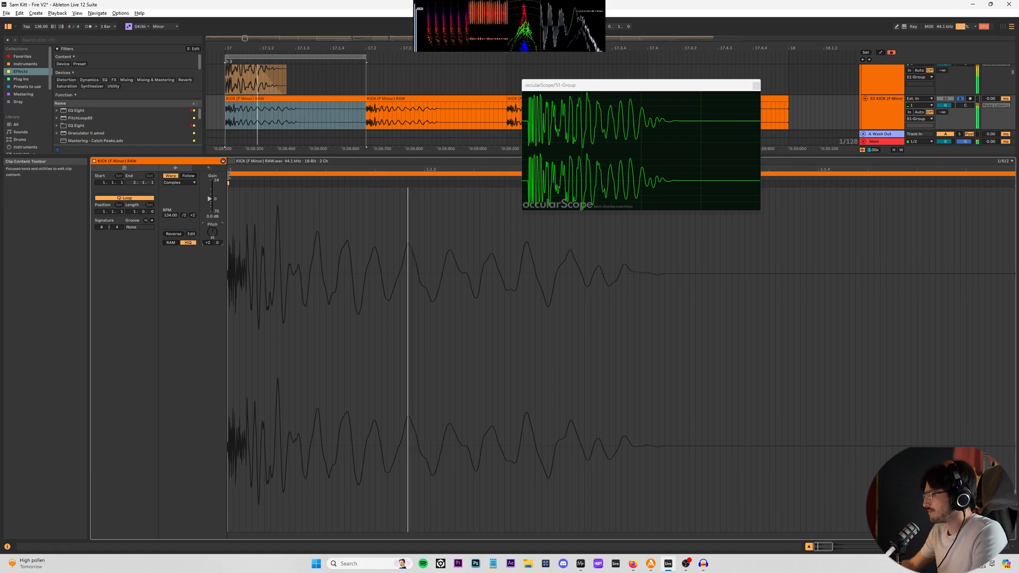
key(shift+Tab)
click(249, 97)
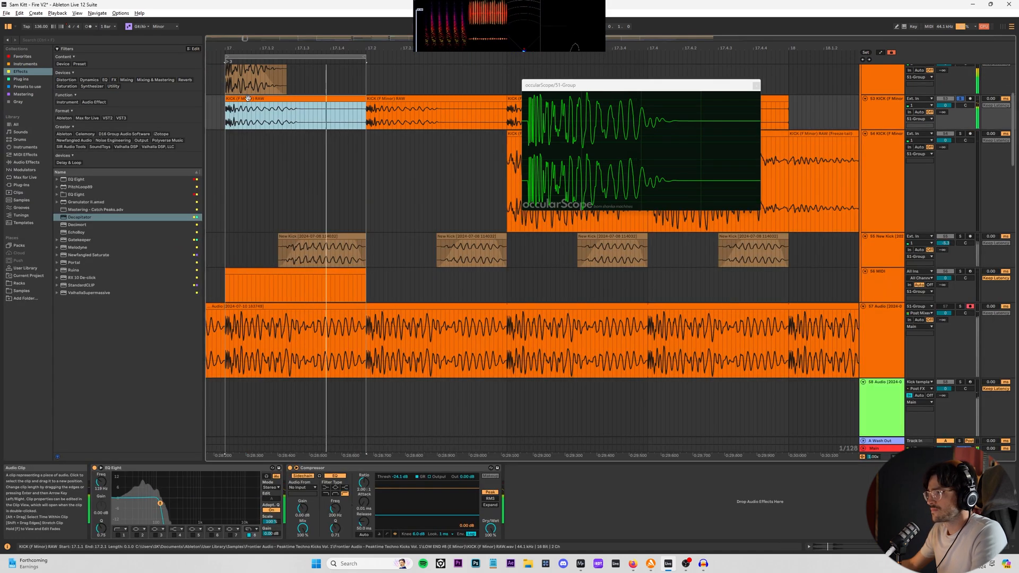
- Consolidate the first 53 KICK clip at 17.1.1–17.2.1 and inspect the new clip's waveform
key(ctrl+j)
key(Return)
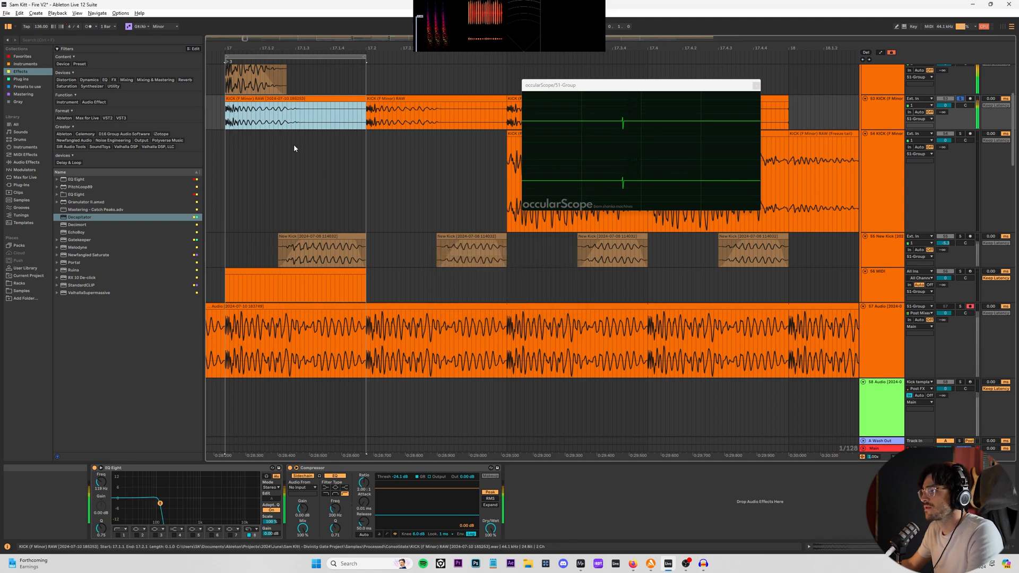
double_click(282, 96)
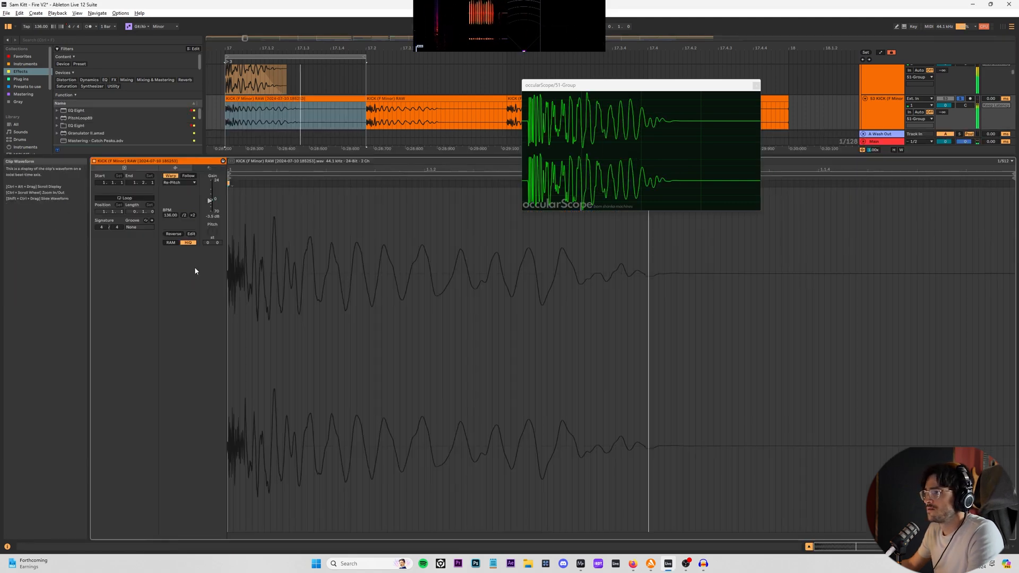
click(808, 547)
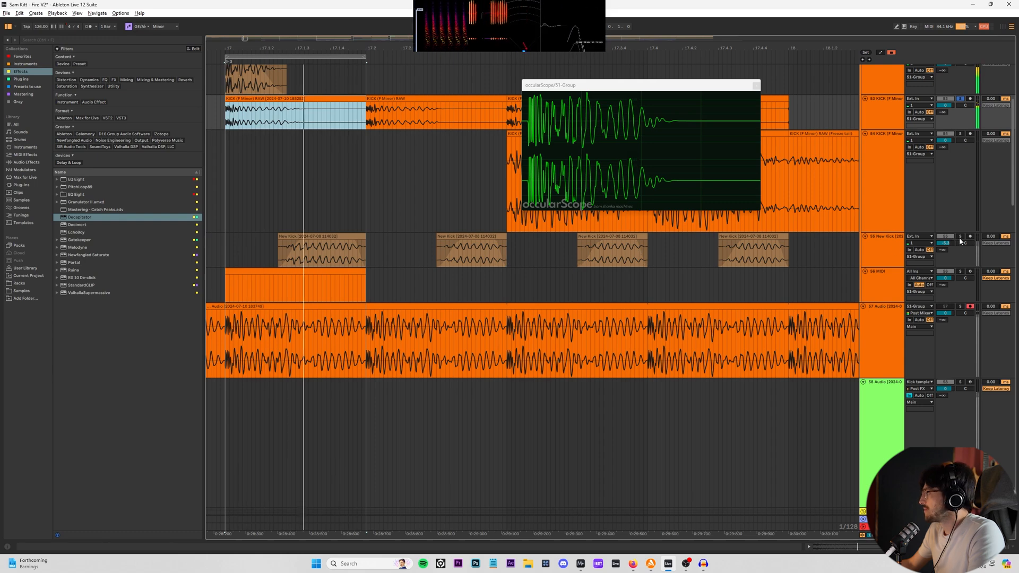
- Solo the 55 New Kick track and record the 51 Group's output onto the 57 Audio track at 17.1.1–17.2.1
scroll(300, 242, up, 3)
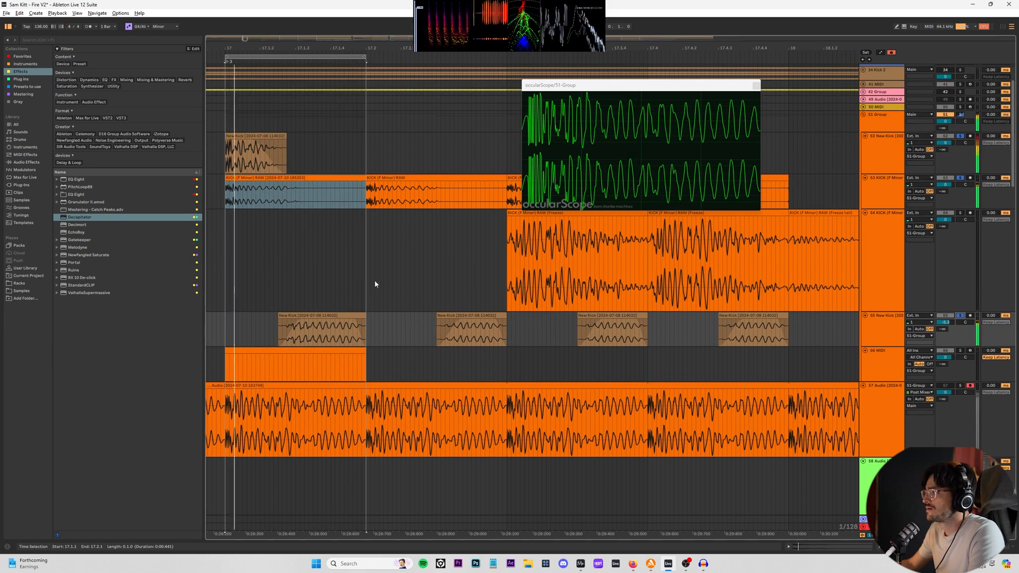
scroll(935, 244, down, 4)
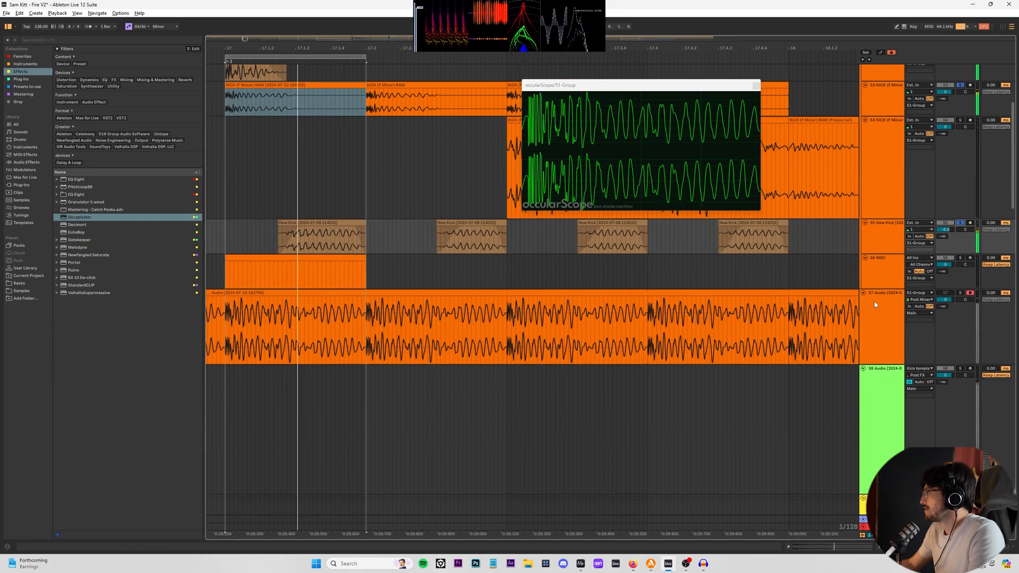
click(875, 304)
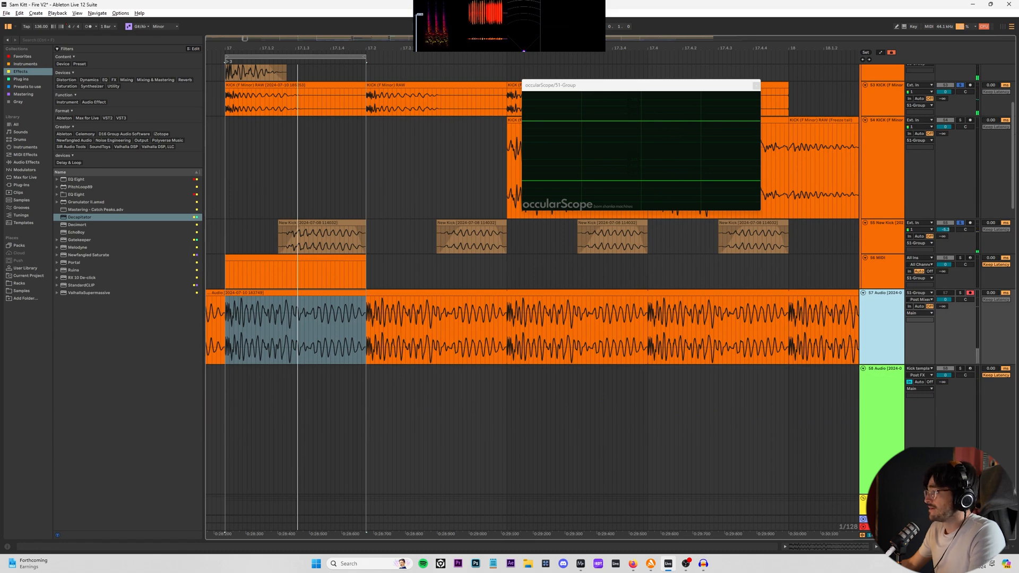
key(F9)
key(space)
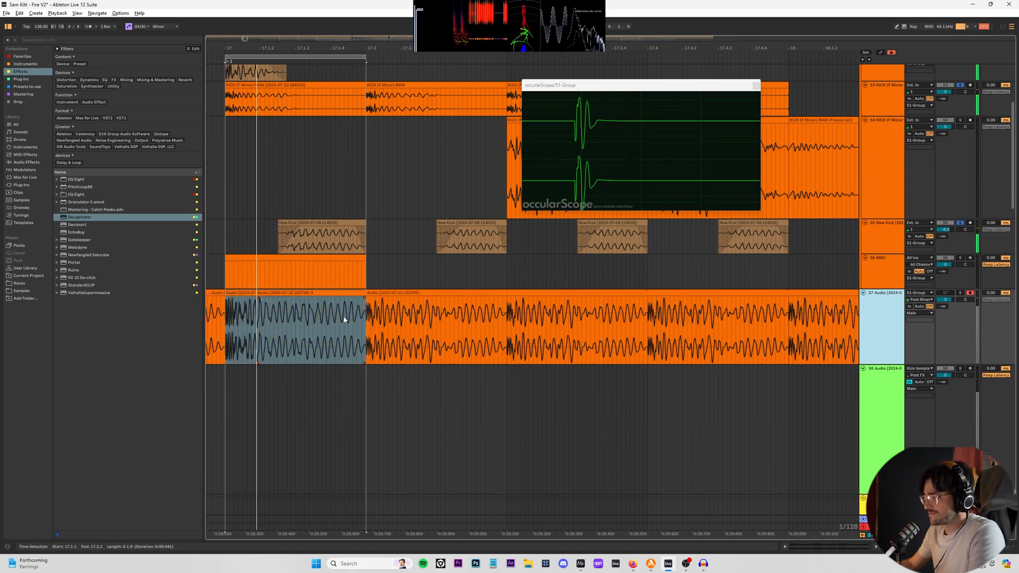
- Add a short fade-out at the end of the newly recorded clip on the 57 Audio track
click(270, 292)
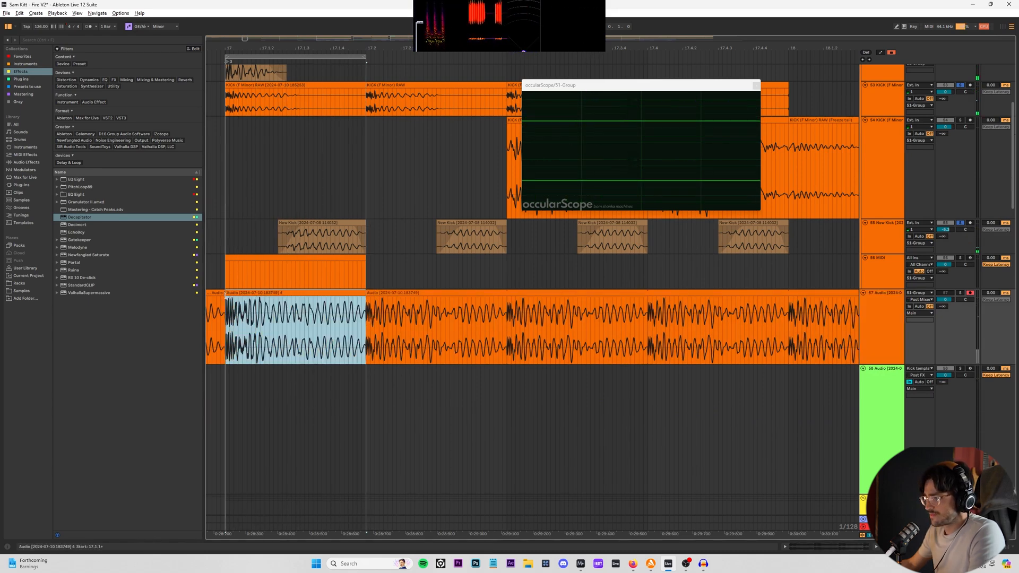
key(z)
scroll(514, 300, down, 5)
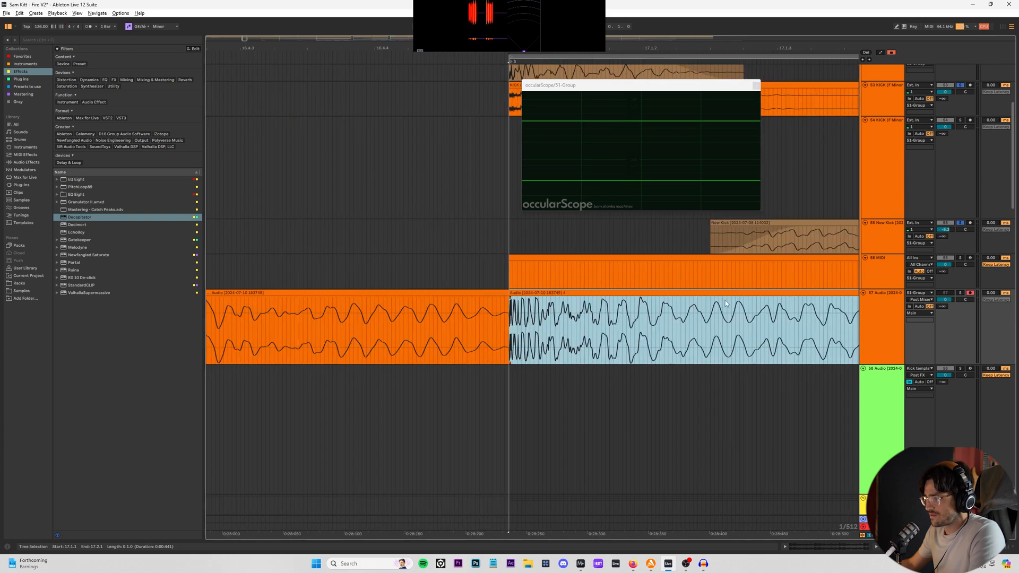
key(z)
key(a)
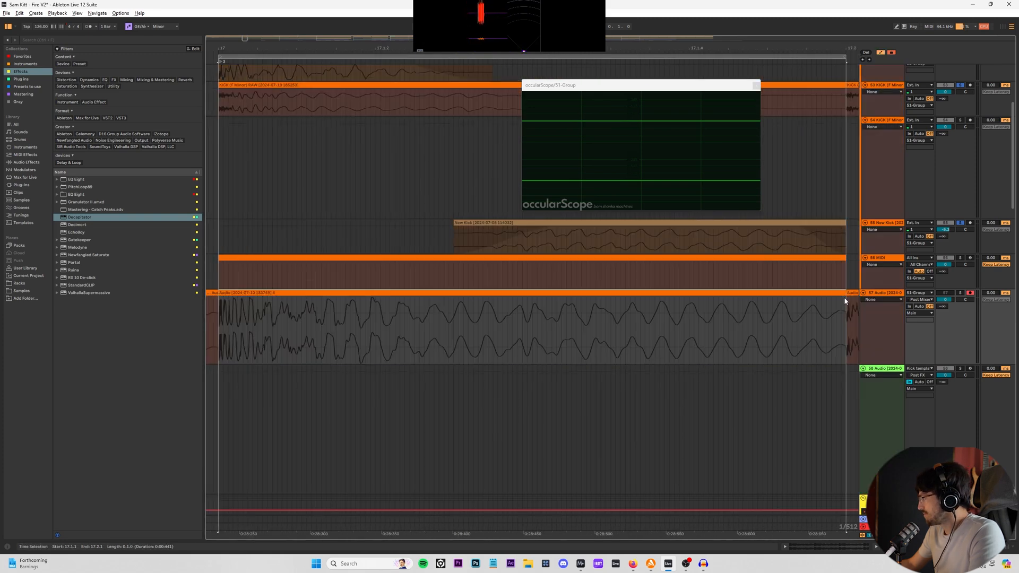
key(a)
drag(844, 298, 825, 299)
click(303, 293)
scroll(212, 297, up, 3)
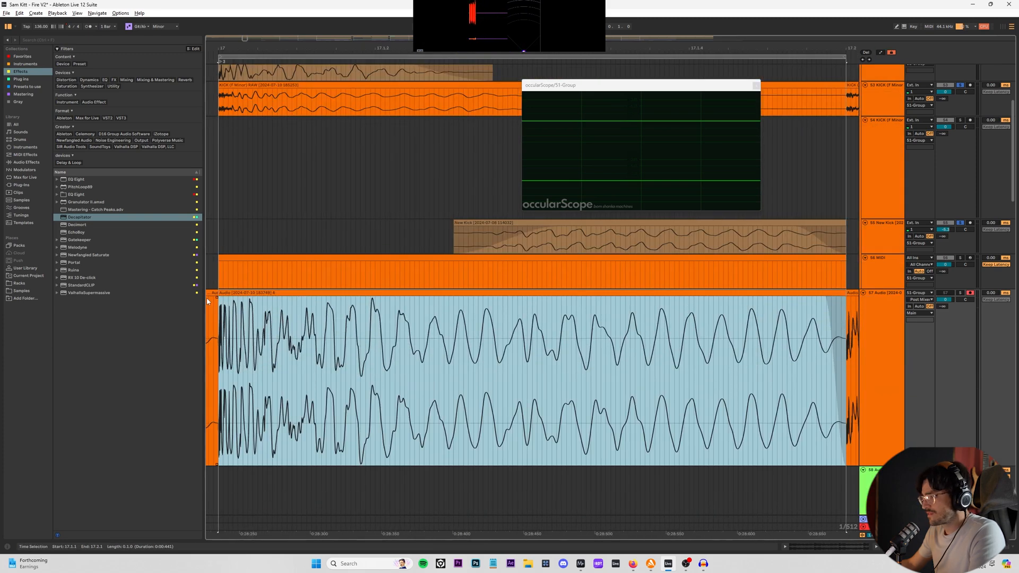
- Extend the recorded clip's start slightly before 17.1.1, split it at 17.1.1 and consolidate the part up to 17.2.1
scroll(207, 298, up, 10)
mouse_move(327, 306)
mouse_down()
mouse_move(347, 289)
mouse_move(317, 295)
mouse_up()
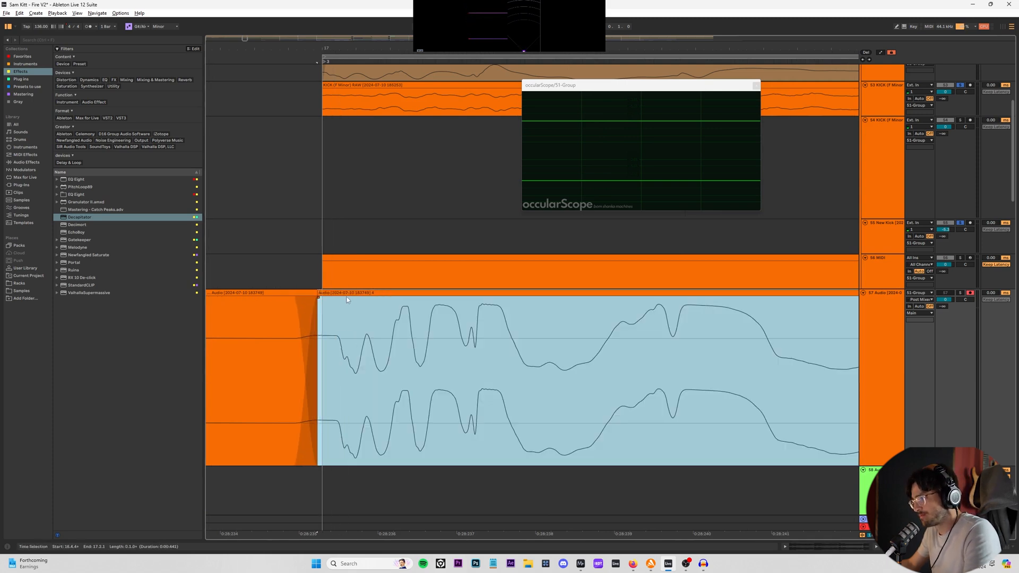
click(346, 300)
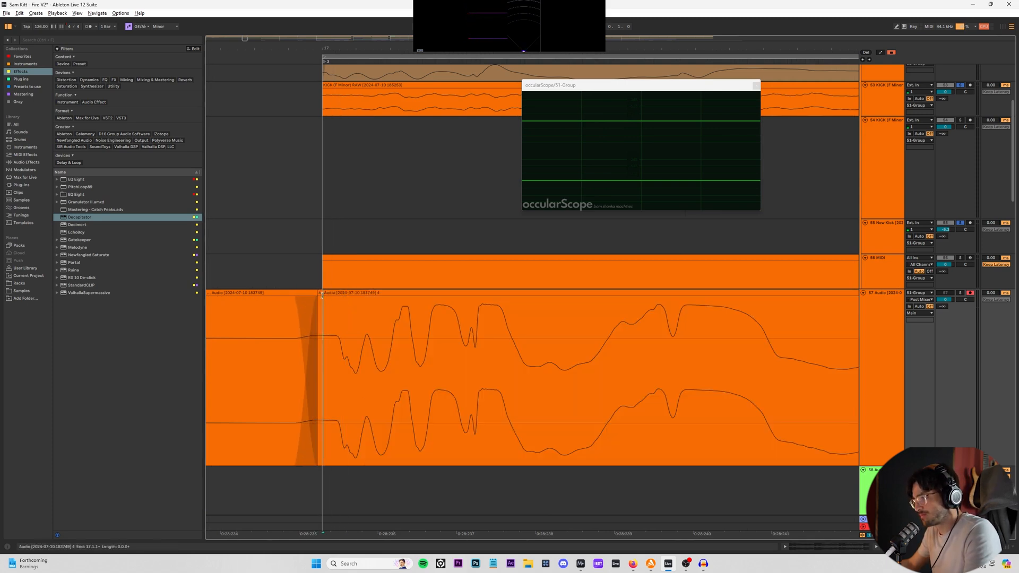
click(350, 294)
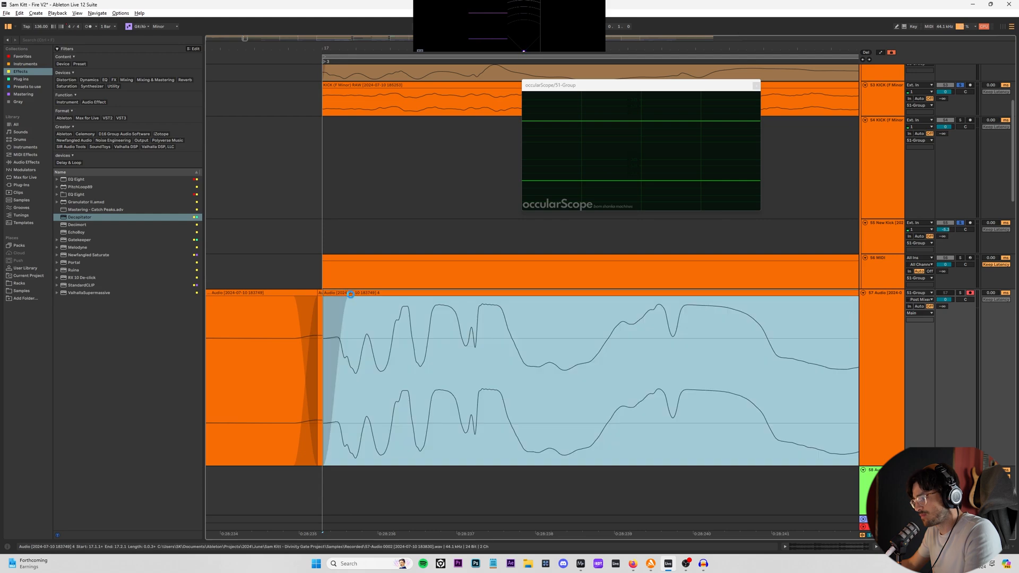
key(ctrl+j)
scroll(394, 299, down, 5)
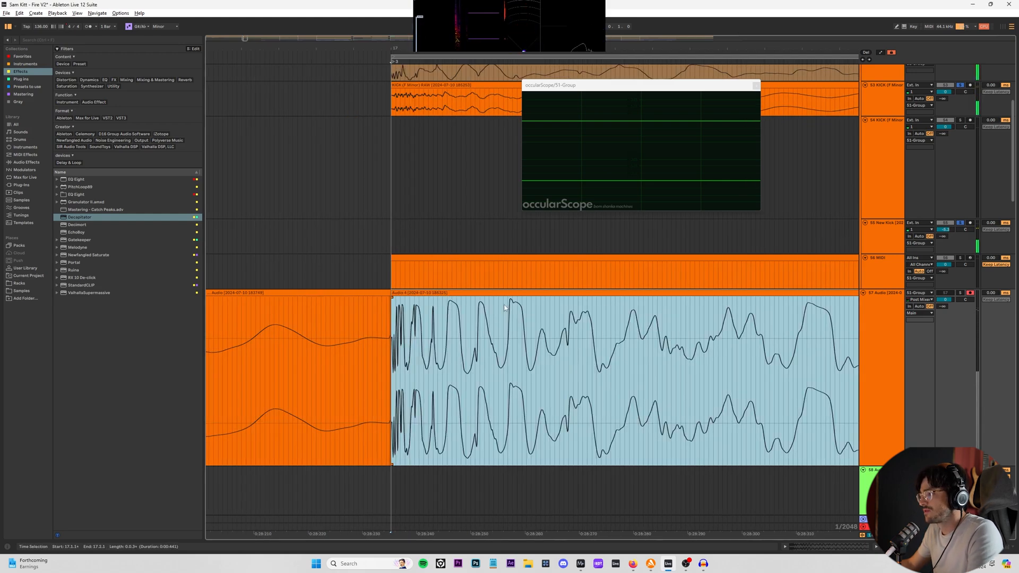
- Show the consolidated 57 Audio clip's sample file in the browser
right_click(502, 294)
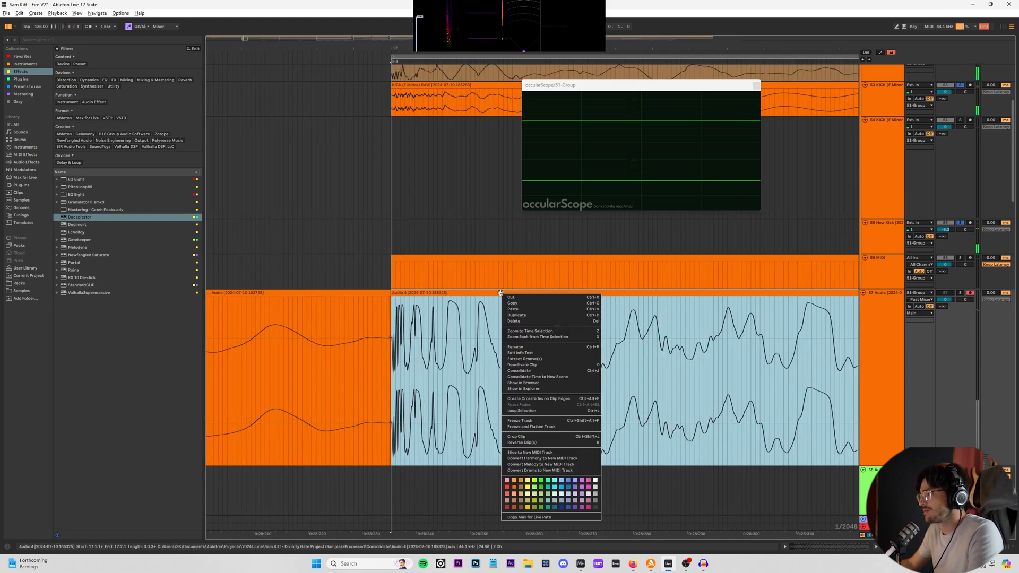
click(546, 383)
key(w)
scroll(590, 361, down, 2)
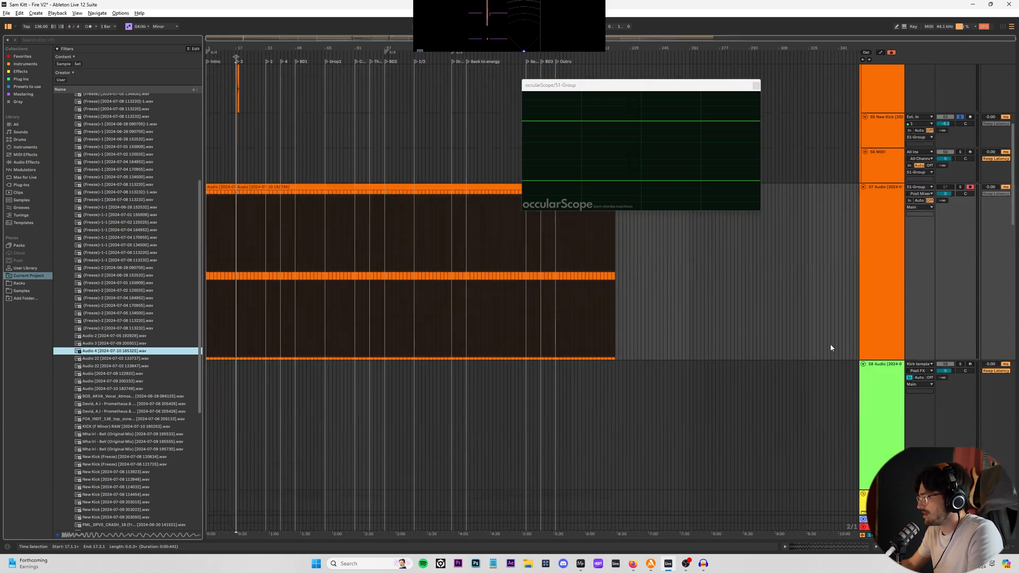
scroll(849, 343, down, 2)
- Duplicate the 58 Audio track and delete every effect after the sampler on the copy
click(879, 338)
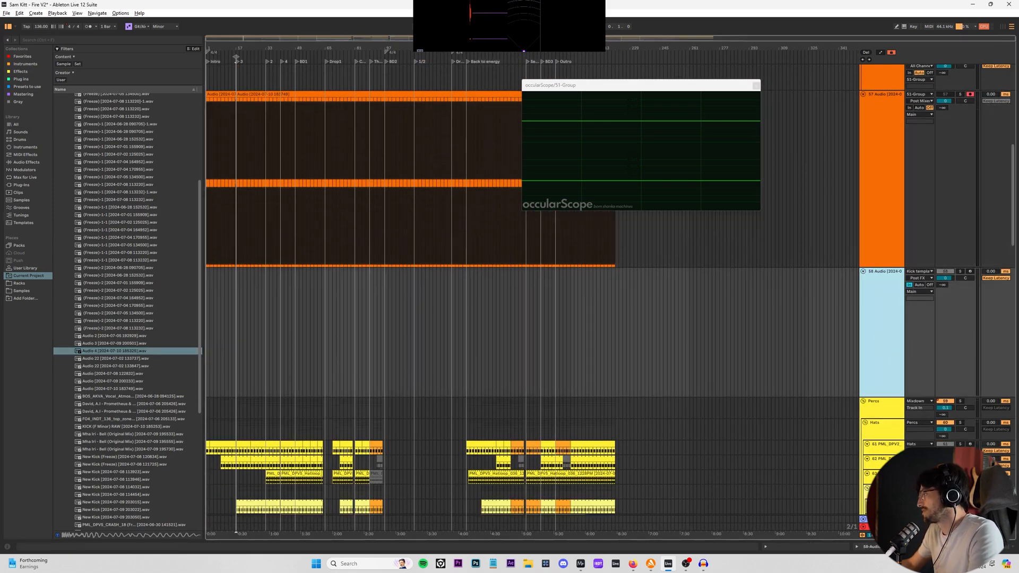
key(ctrl+d)
click(879, 546)
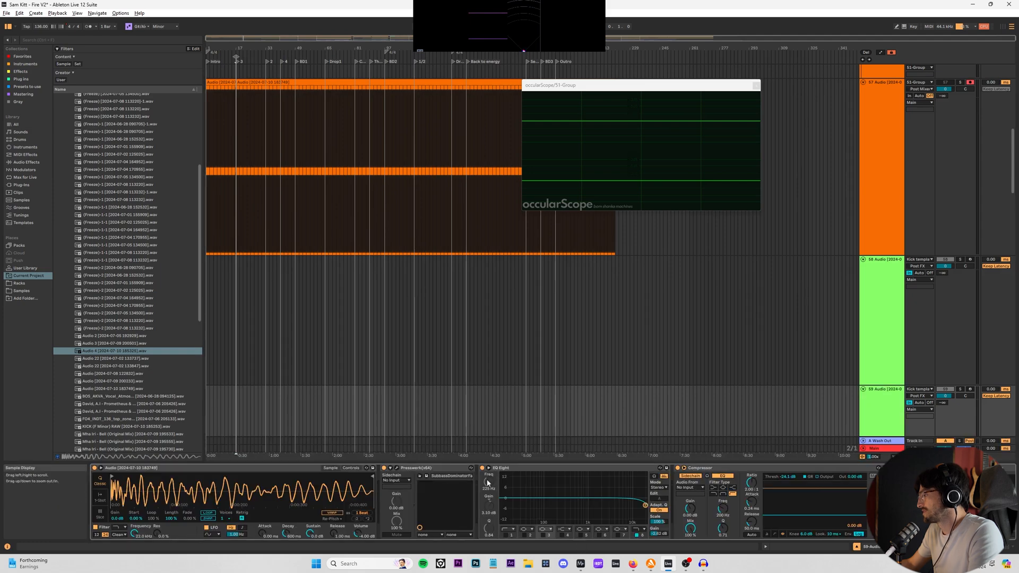
click(910, 546)
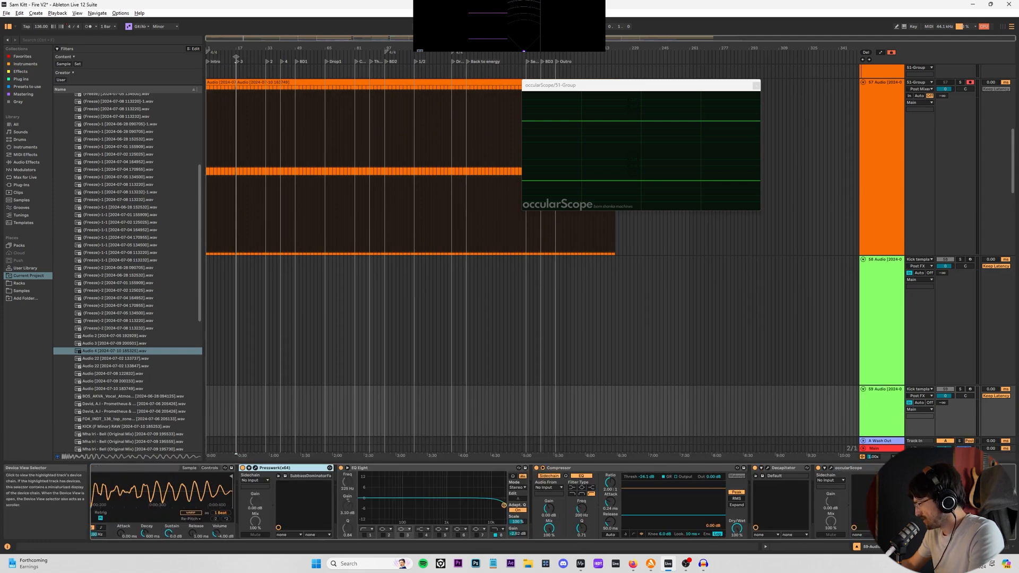
shift+click(854, 468)
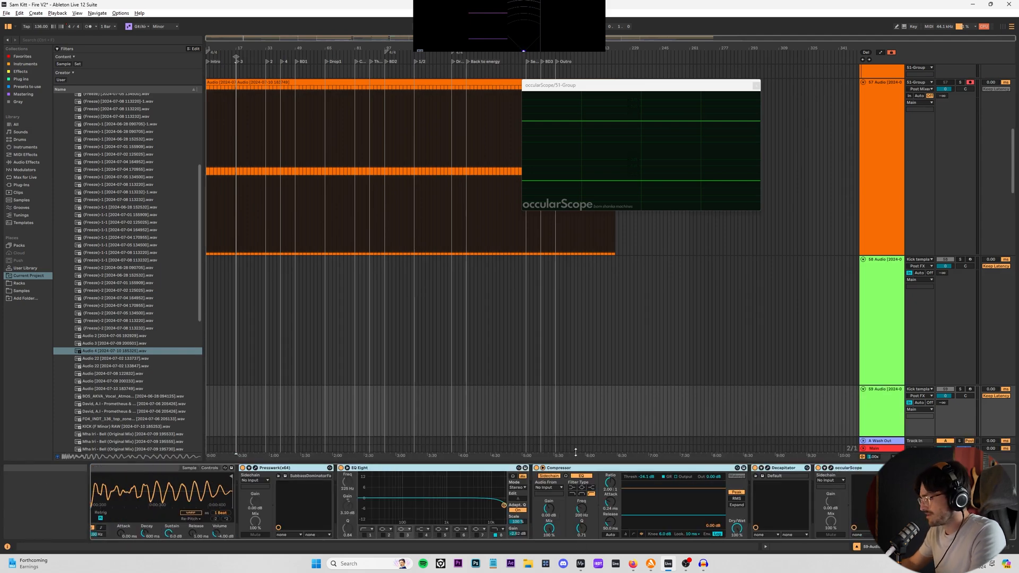
key(Delete)
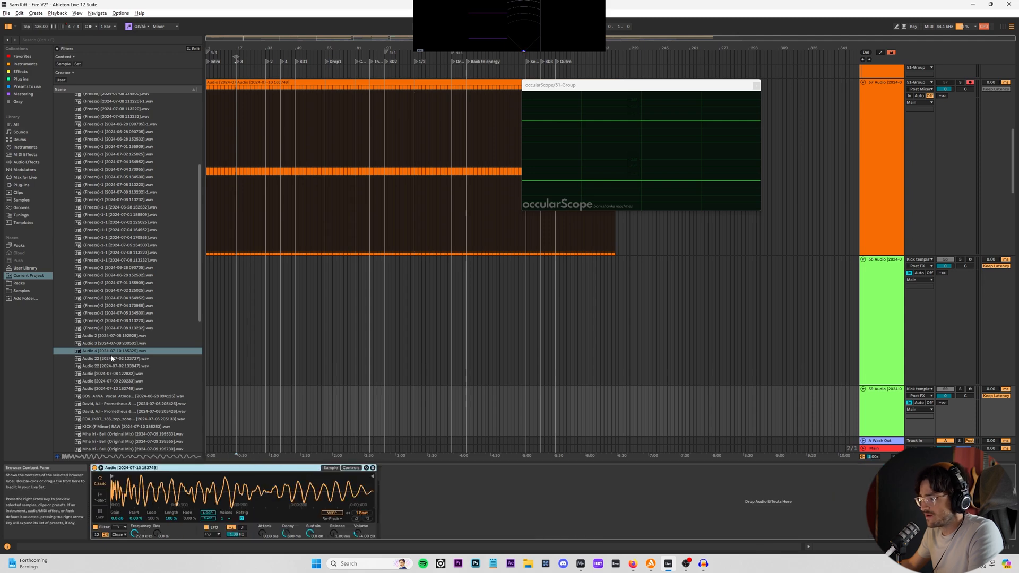
drag(111, 356, 214, 452)
drag(193, 493, 194, 493)
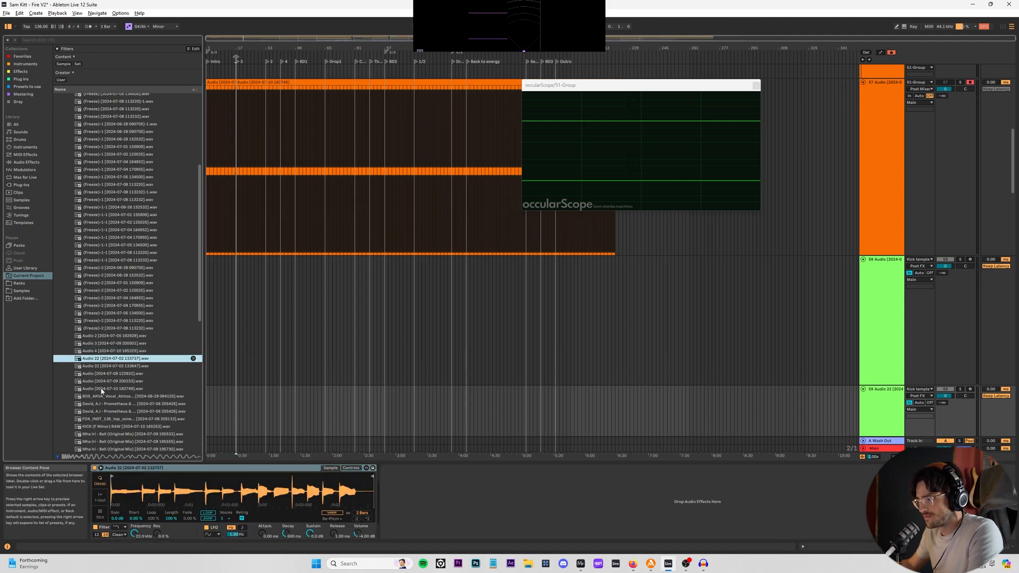
scroll(249, 230, up, 4)
scroll(238, 130, up, 5)
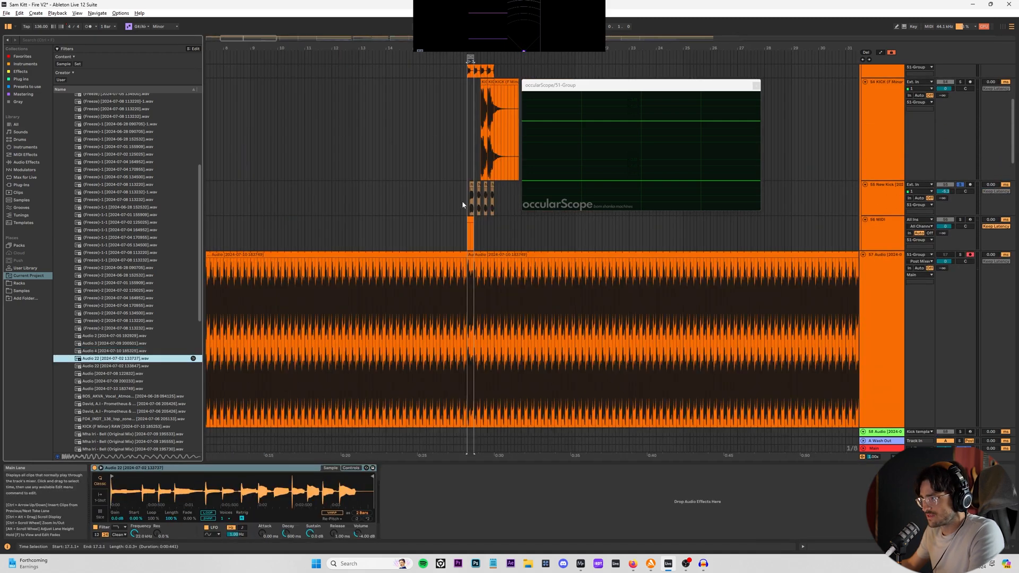
scroll(463, 206, up, 8)
scroll(467, 213, down, 3)
right_click(487, 148)
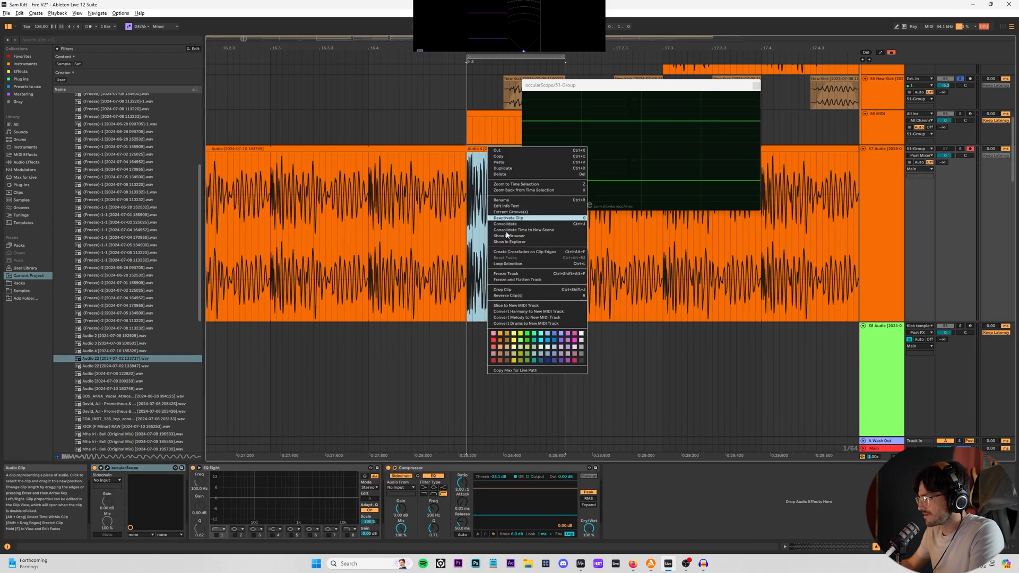
click(508, 235)
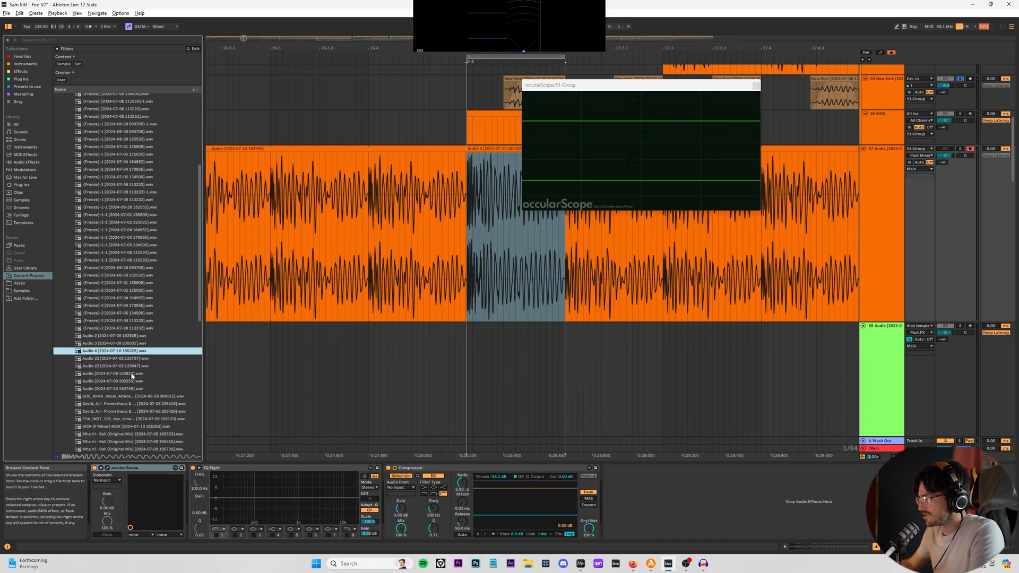
drag(126, 355, 886, 393)
double_click(106, 351)
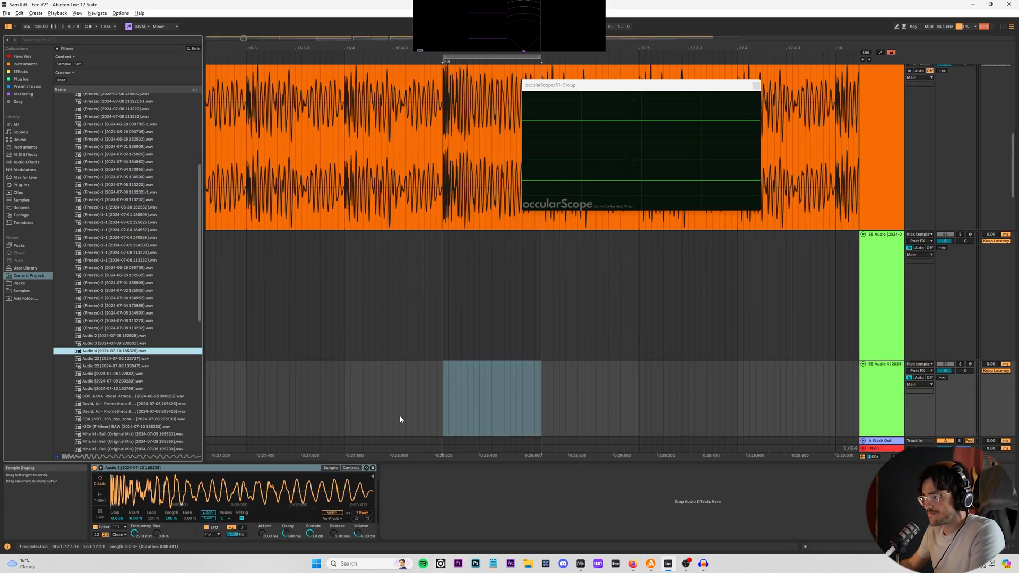
- Audition the new 59 Audio 4 kick in the full arrangement with looping off, solos cleared and the 58 Audio track deactivated
click(444, 384)
key(space)
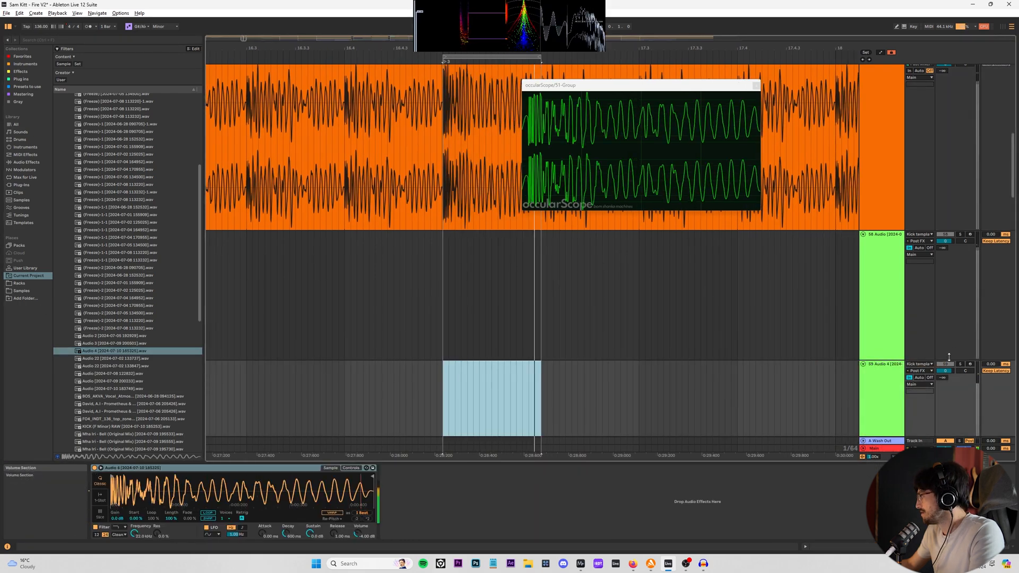
key(ctrl+l)
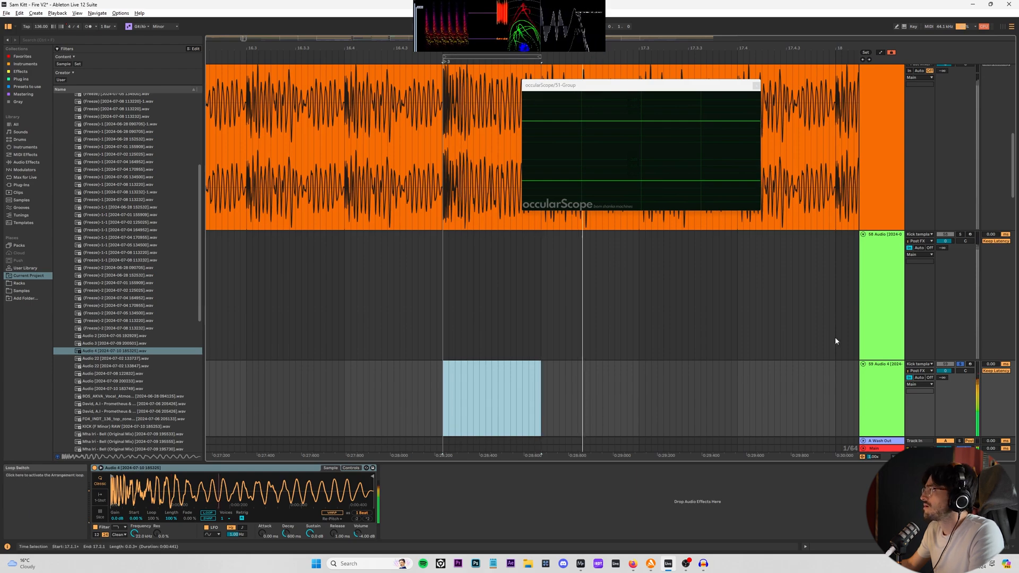
click(959, 364)
click(944, 233)
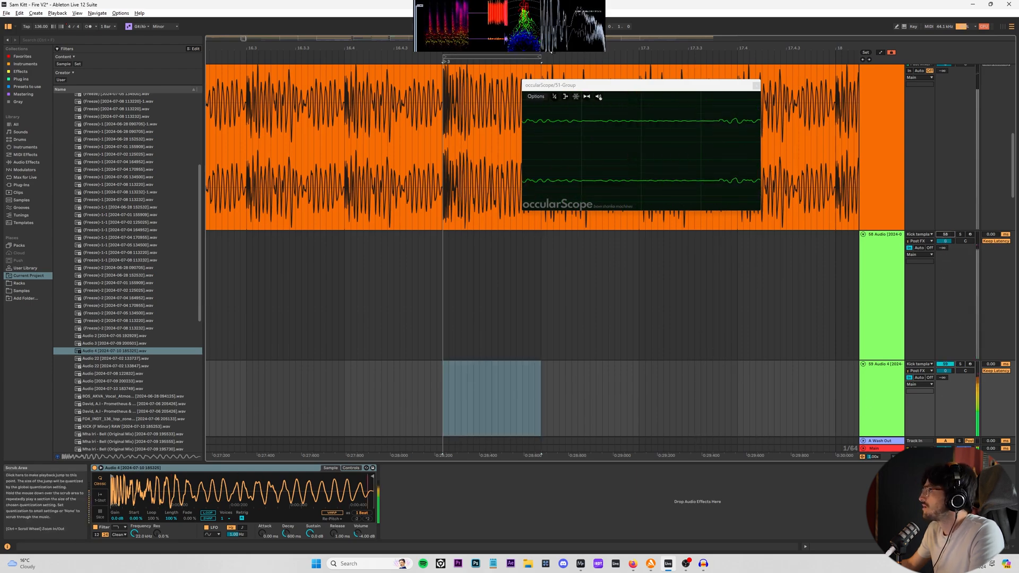
drag(611, 48, 611, 11)
drag(502, 57, 318, 57)
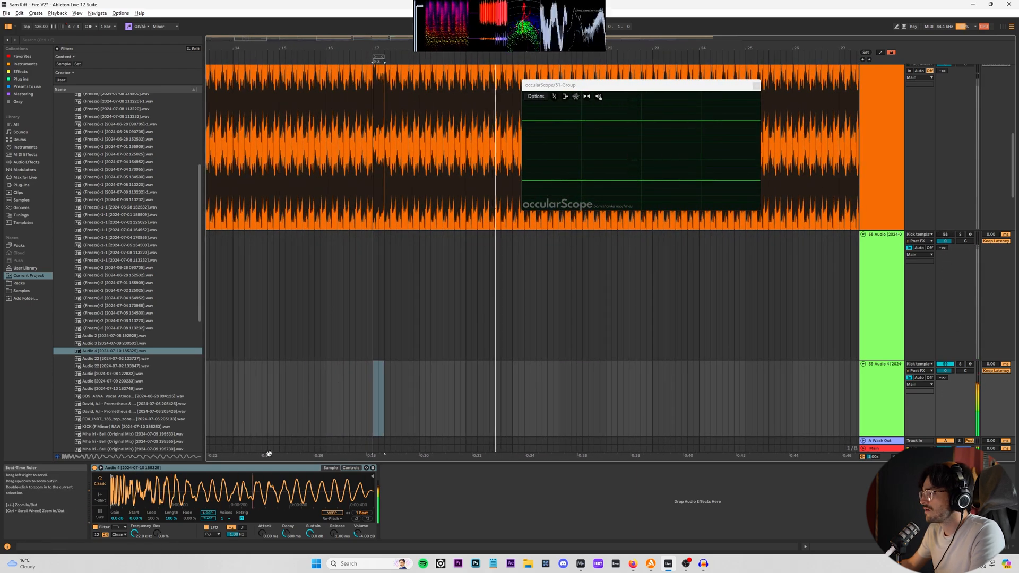
drag(269, 454, 221, 394)
scroll(212, 387, up, 1)
scroll(211, 389, up, 4)
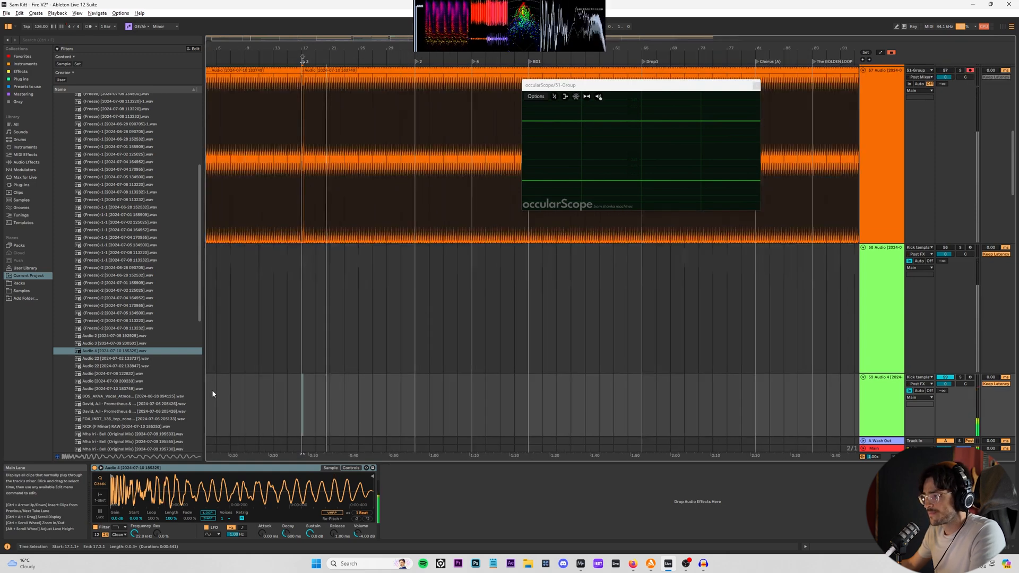
- Add StandardCLIP after the sampler on the 59 Audio 4 track, using Soft Clip Pro mode with the Soft-Clip Saturator slightly below 25
click(23, 95)
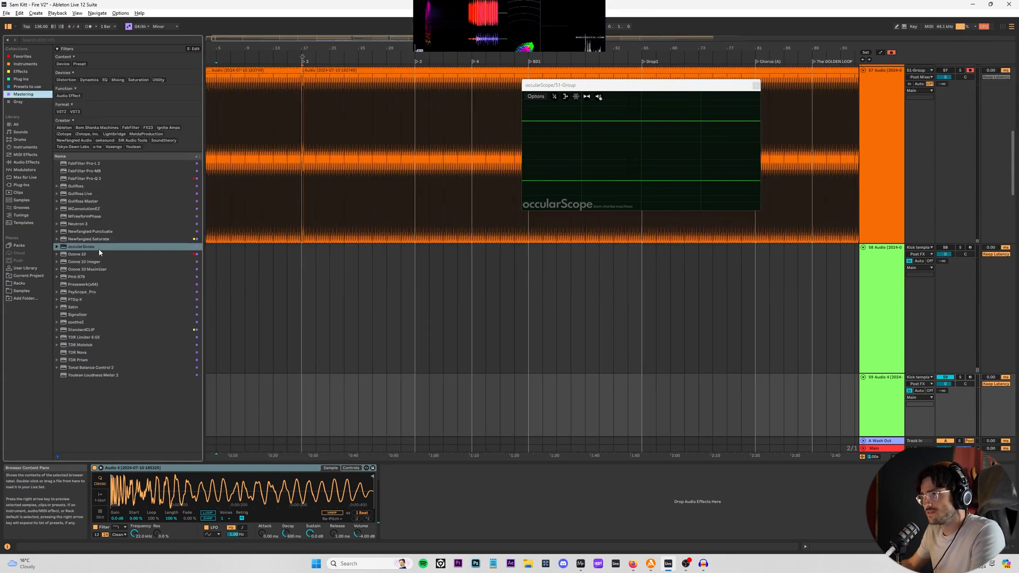
click(93, 331)
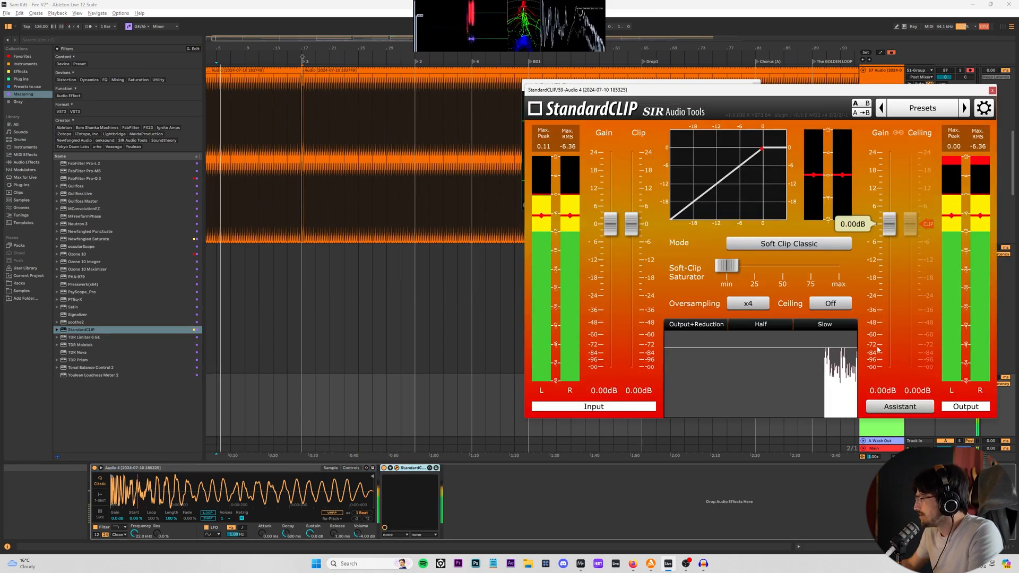
drag(633, 233, 630, 231)
click(787, 243)
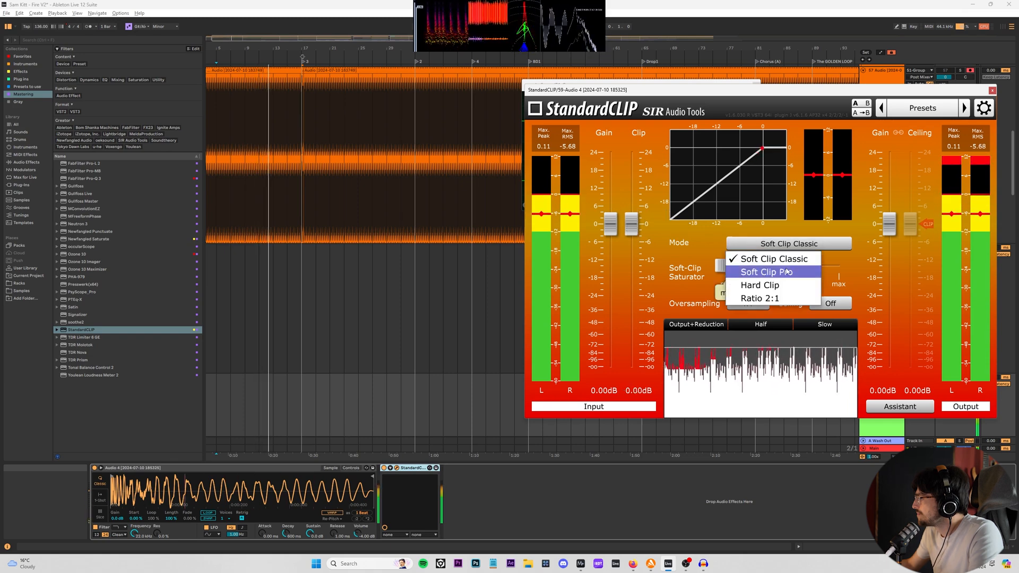
click(787, 272)
drag(731, 267, 754, 270)
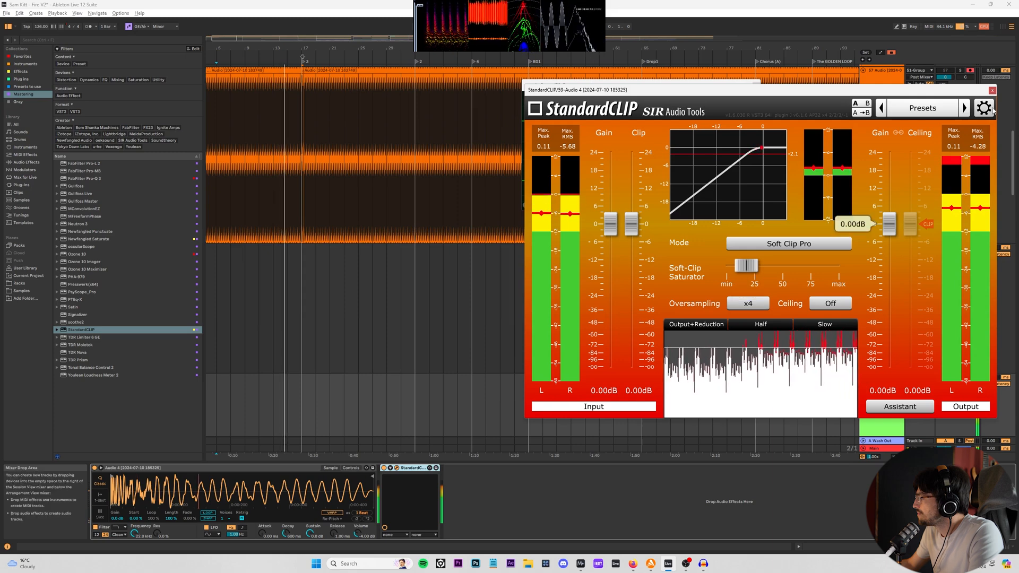
click(992, 90)
- Solo the 52 New Kick and 53 KICK tracks in the 51 Group and audition their first hit from bar 17
key(space)
scroll(314, 197, up, 7)
scroll(297, 200, up, 4)
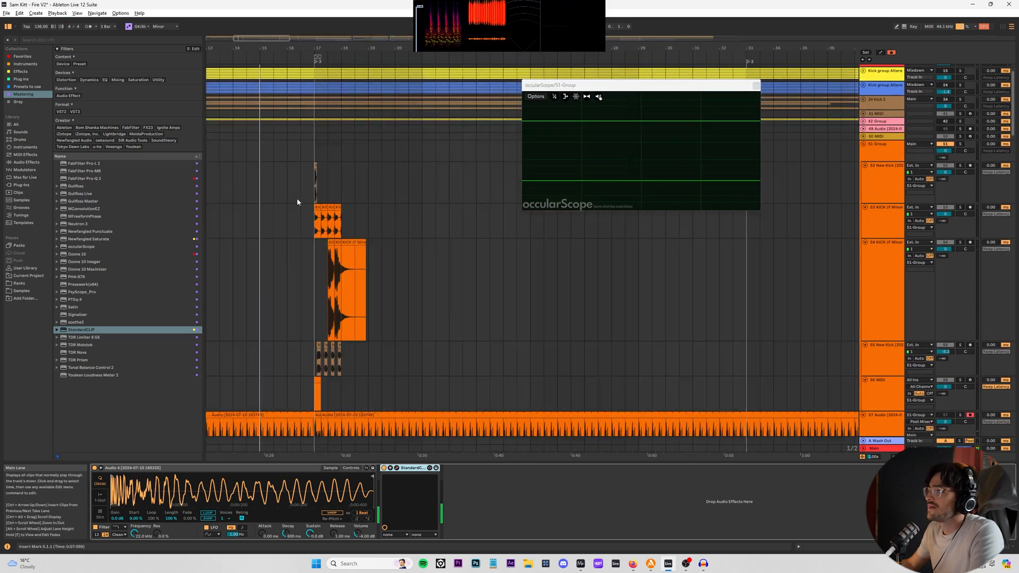
scroll(297, 201, up, 5)
scroll(353, 199, up, 2)
click(353, 196)
scroll(344, 226, up, 4)
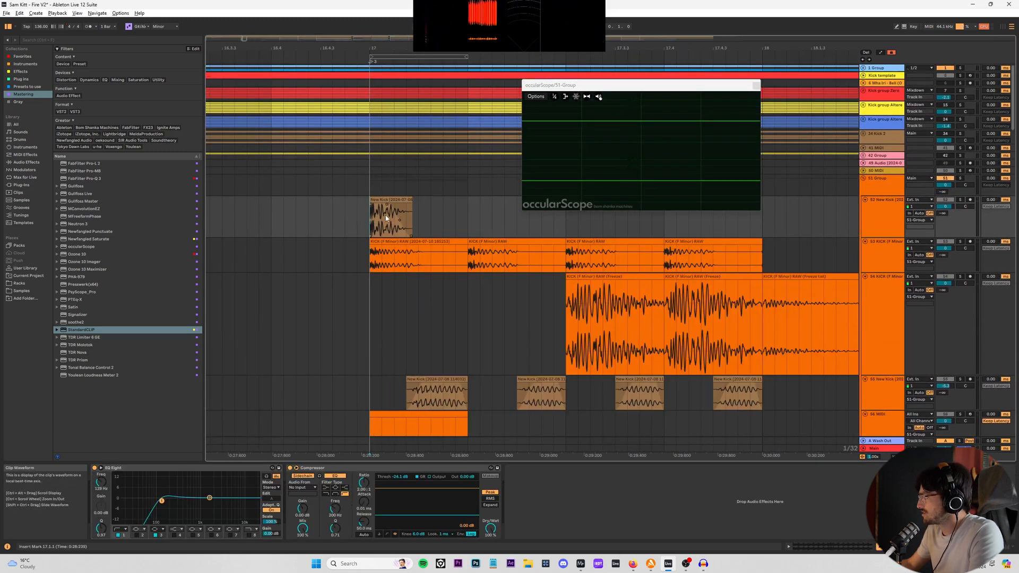
key(space)
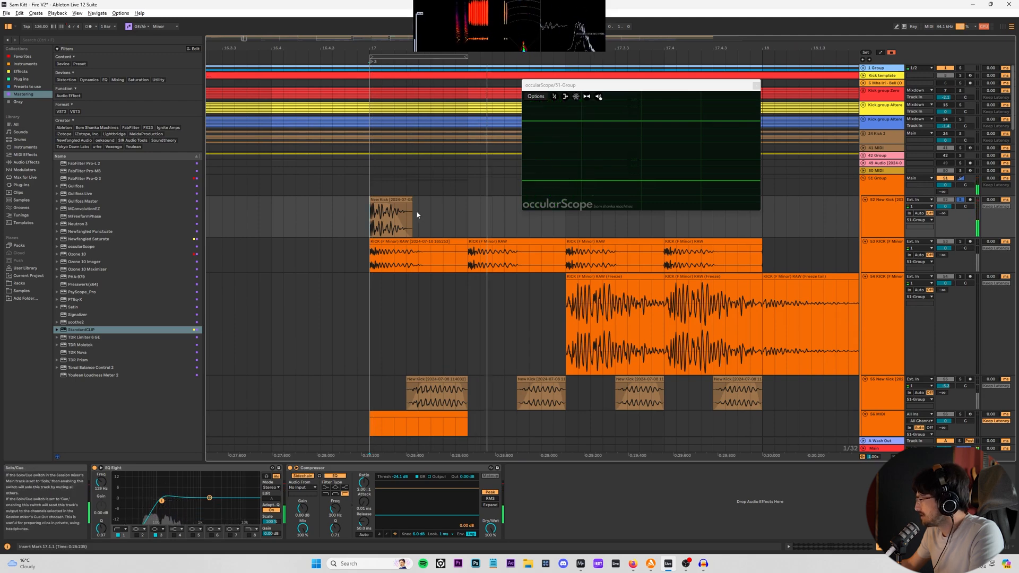
drag(368, 245, 428, 205)
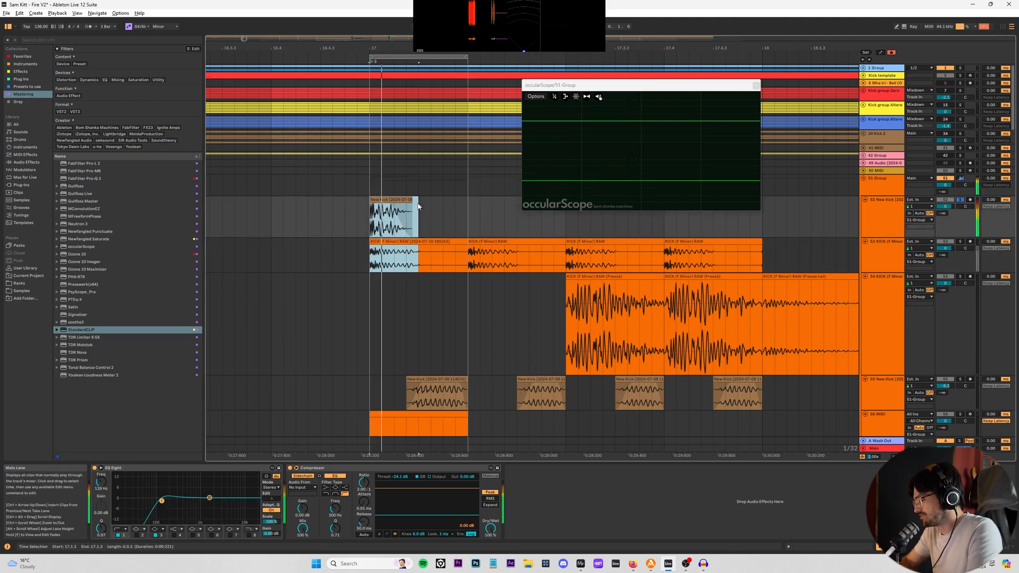
ctrl+click(961, 243)
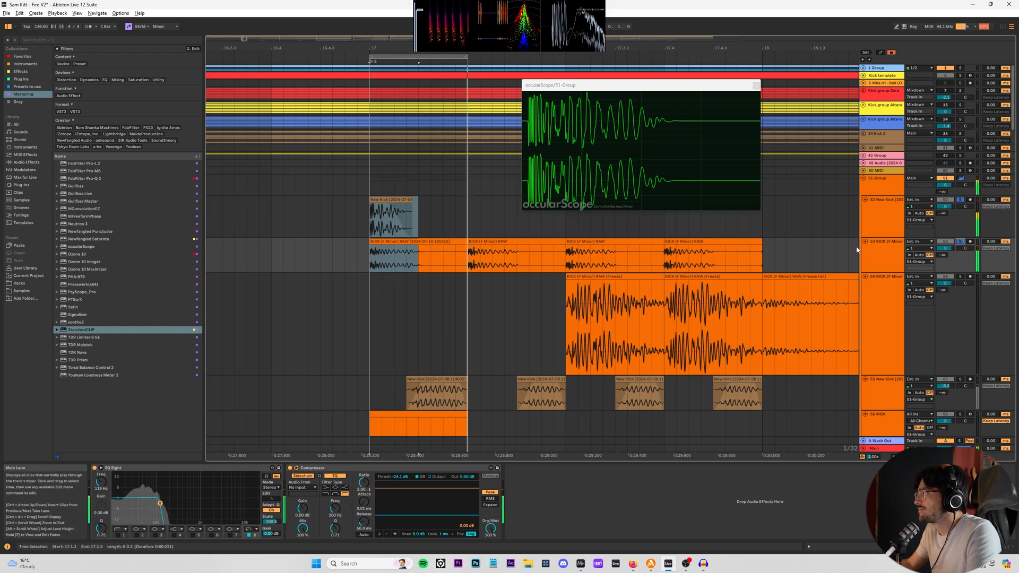
- Compare the opening waveforms of the 52 New Kick and 53 KICK clips up close and arm the 52 New Kick track
scroll(346, 255, up, 10)
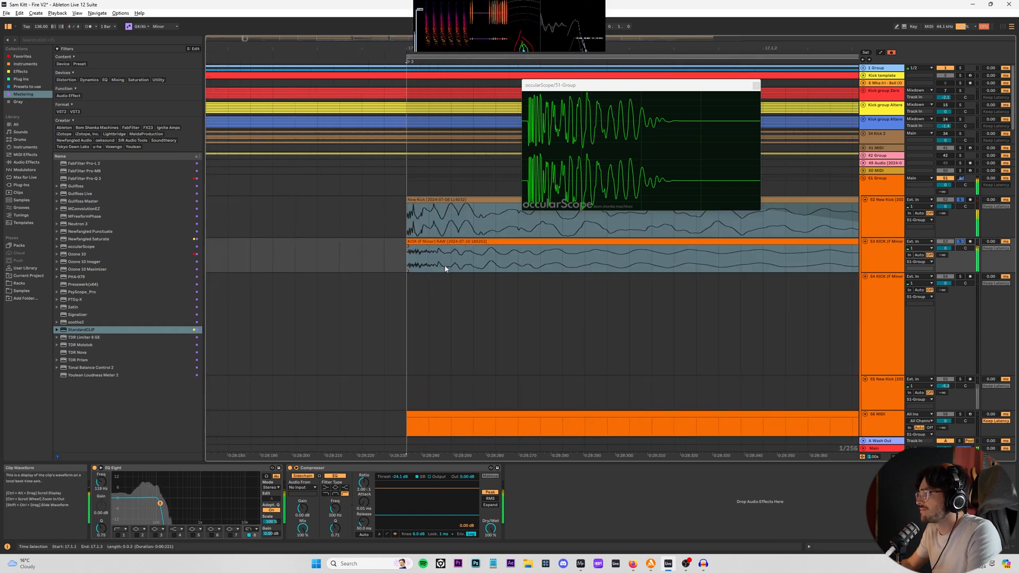
scroll(402, 255, up, 3)
scroll(304, 258, down, 6)
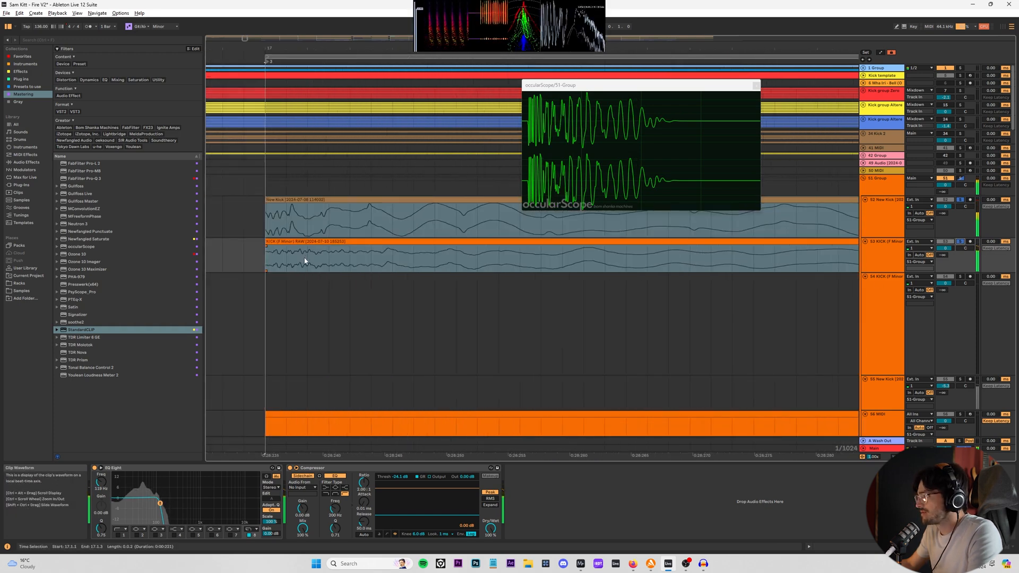
scroll(320, 257, up, 5)
scroll(320, 259, up, 5)
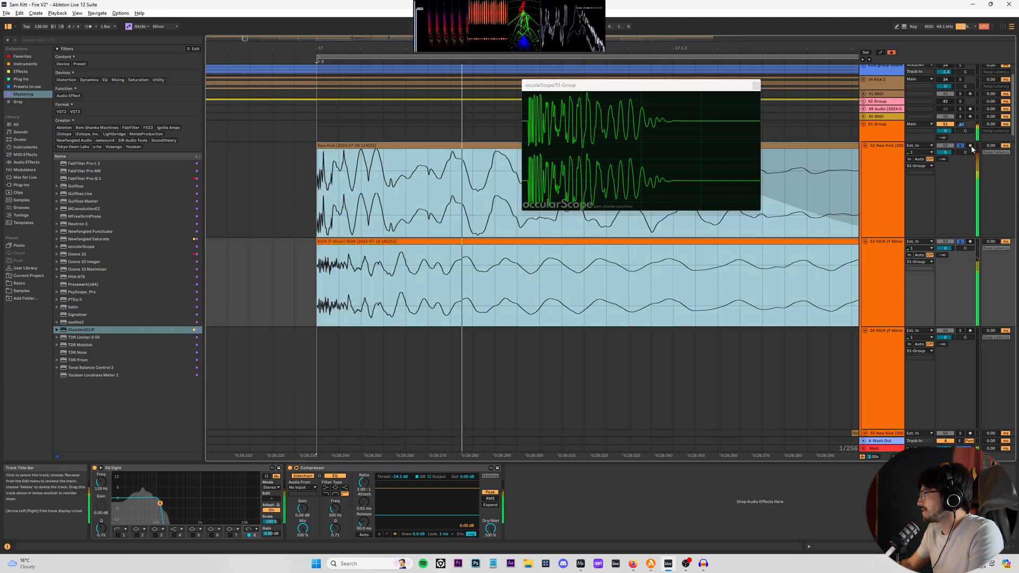
click(970, 146)
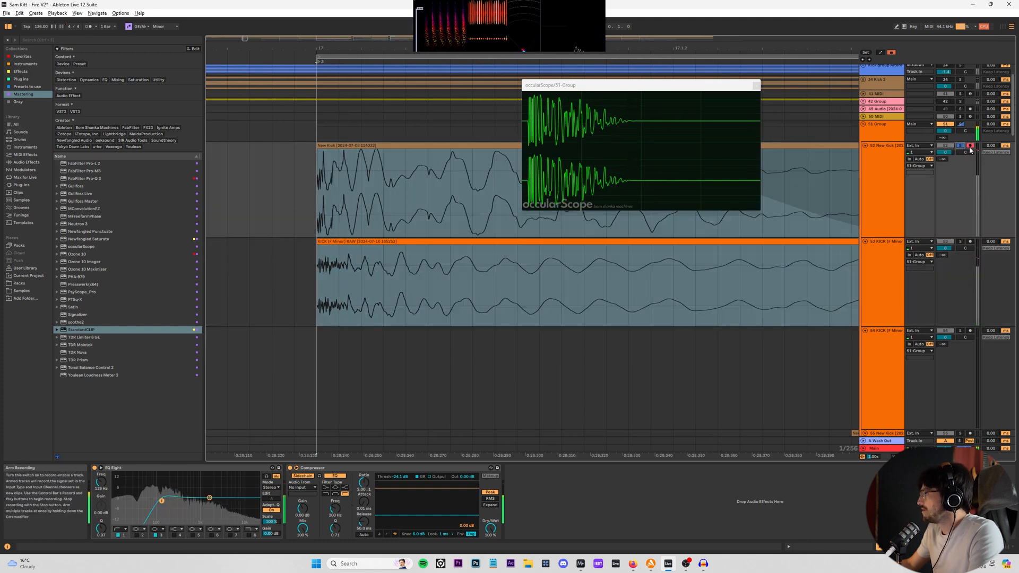
scroll(376, 210, down, 6)
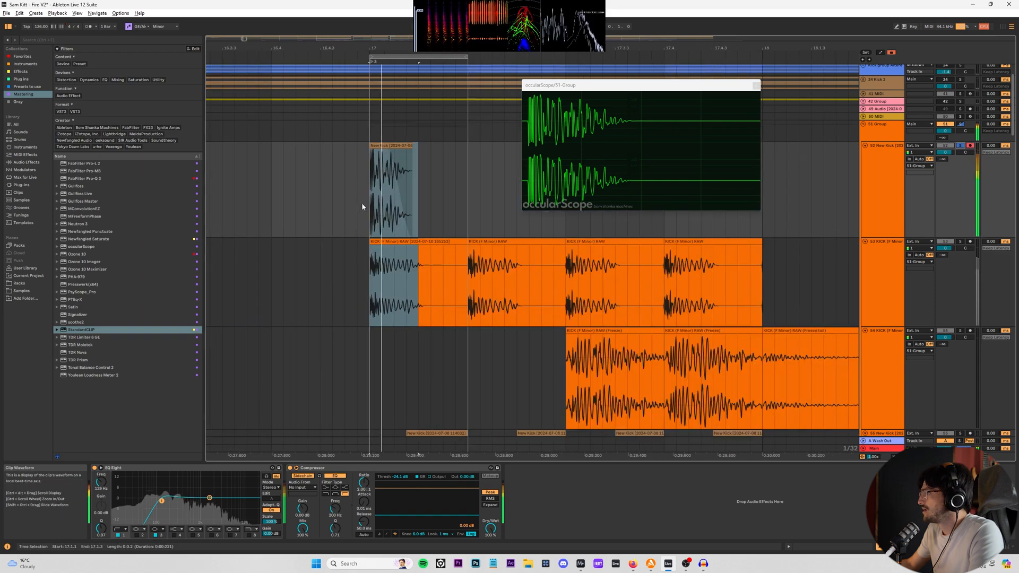
- Try splitting the 52 New Kick clip and shifting its tail away to hear the front portion, and undo both edits
key(space)
scroll(385, 178, up, 3)
click(394, 168)
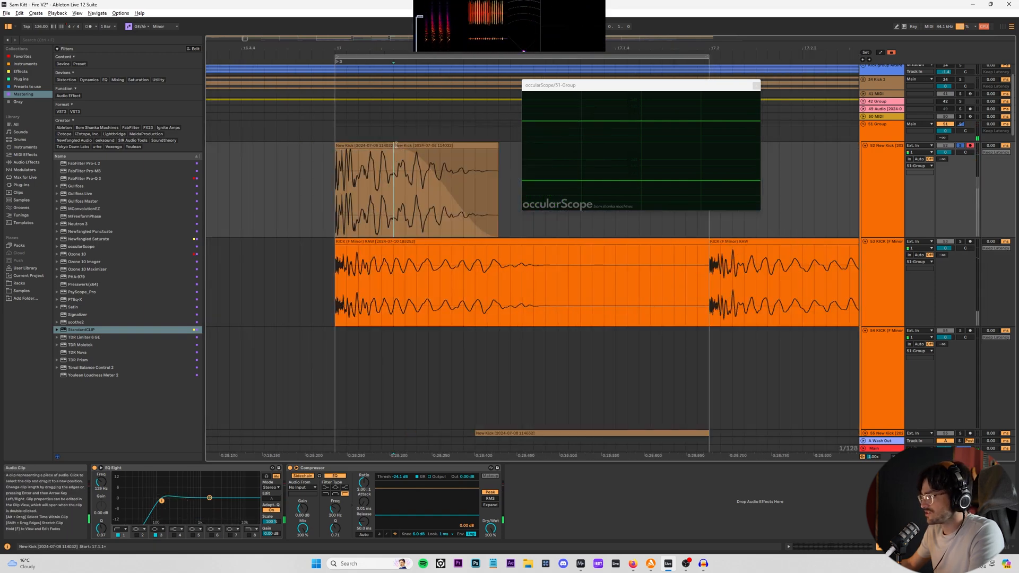
drag(396, 146, 504, 151)
key(space)
click(371, 146)
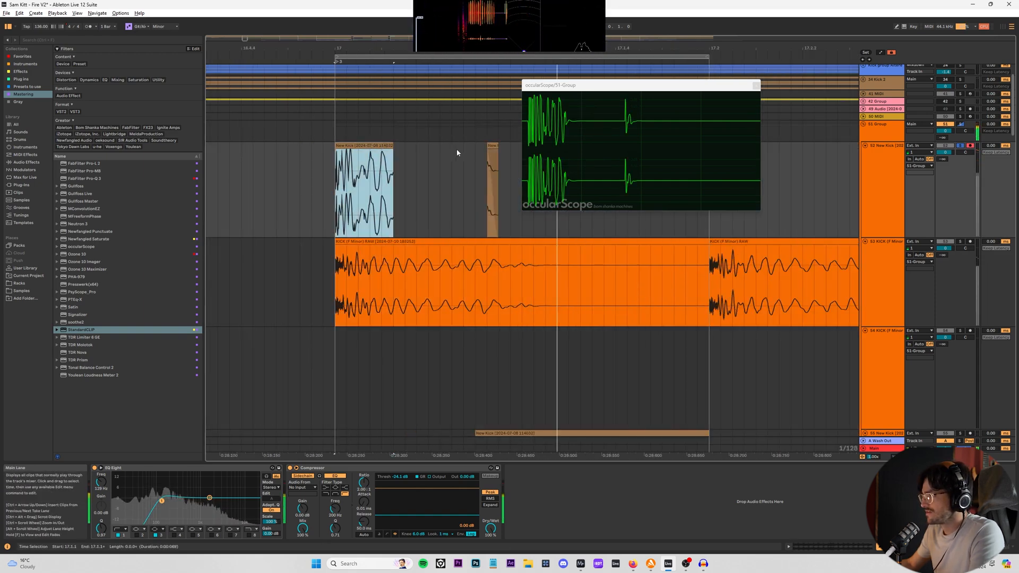
key(ctrl+z)
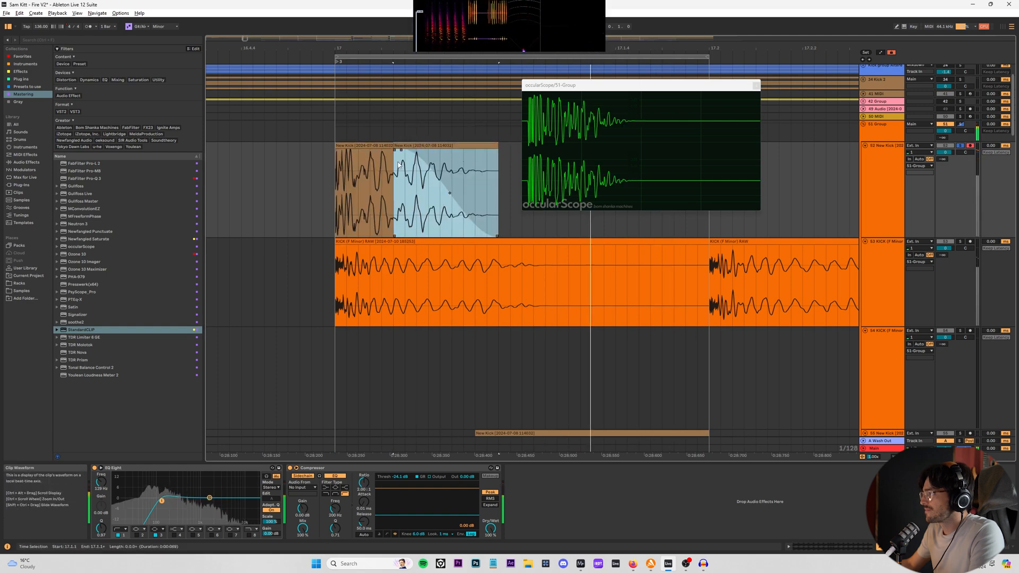
key(ctrl+z)
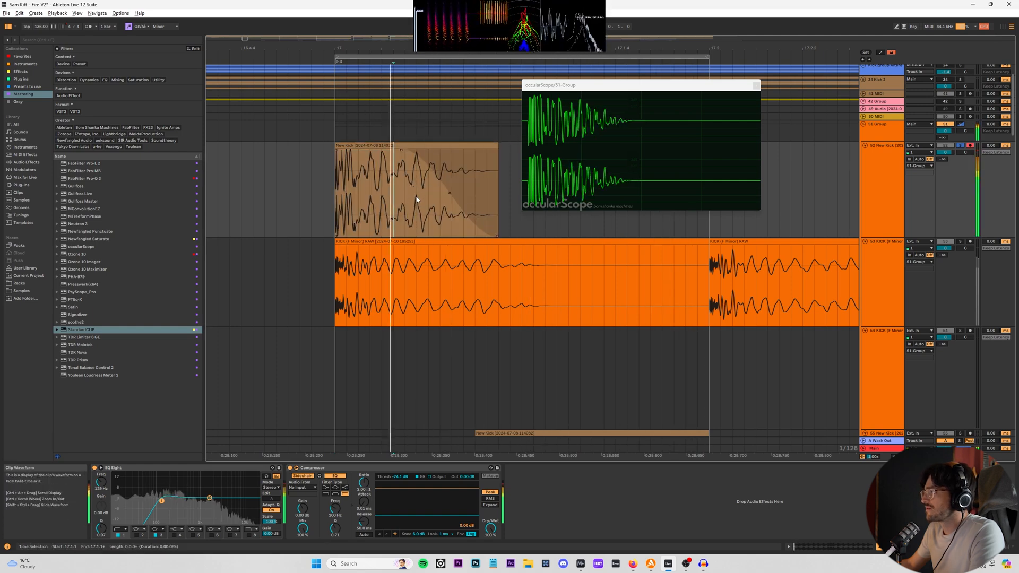
- Clear the solos and play the full arrangement from bar 17 with the 59 Audio 4 kick active
key(w)
scroll(348, 232, down, 5)
key(space)
click(237, 301)
scroll(235, 300, down, 2)
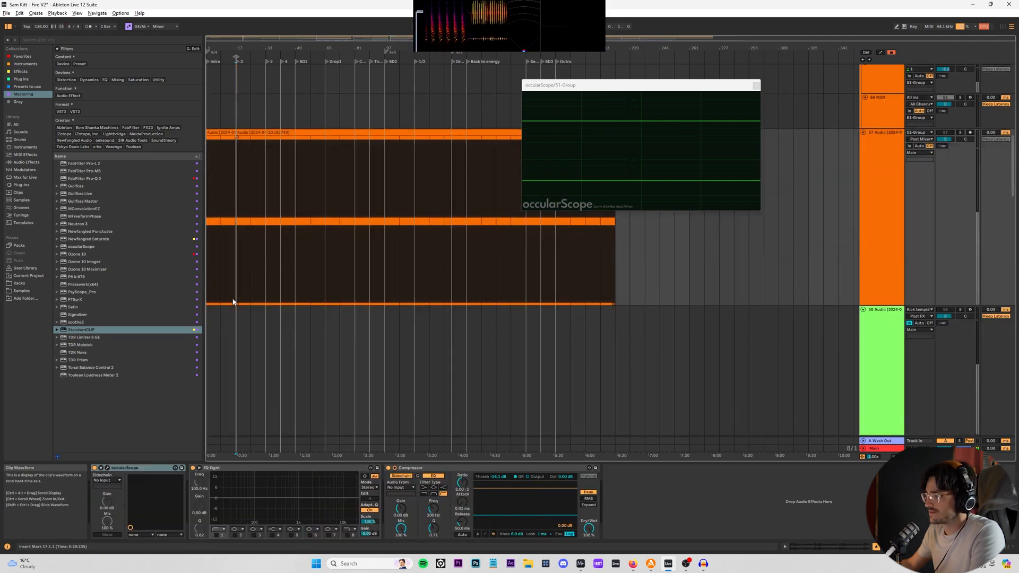
scroll(235, 318, down, 3)
click(261, 316)
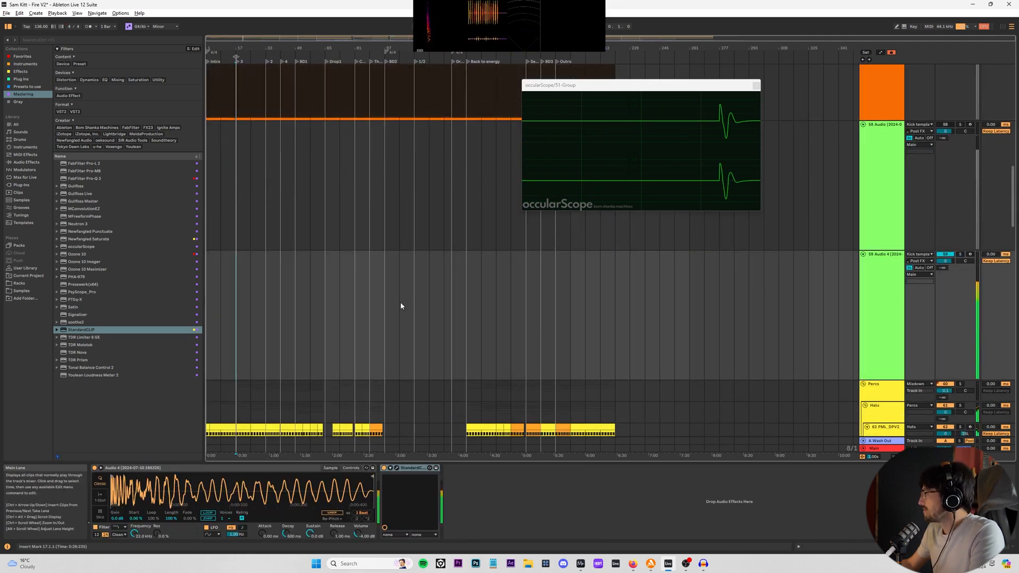
key(space)
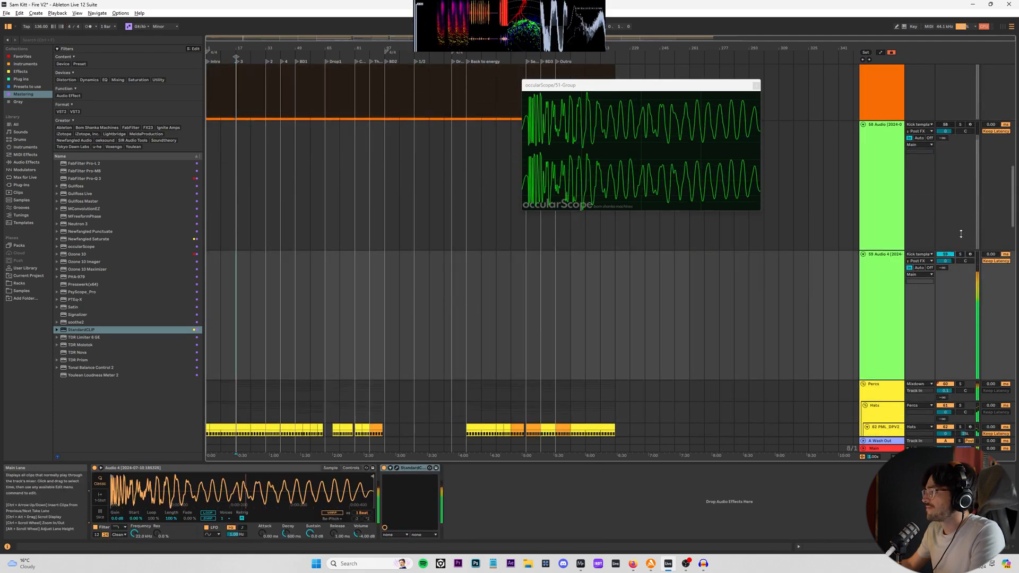
- Lower the volume of the 114 BOS_AKVA vocal atmosphere track and replay the arrangement from bar 19
scroll(451, 297, up, 5)
scroll(868, 142, up, 3)
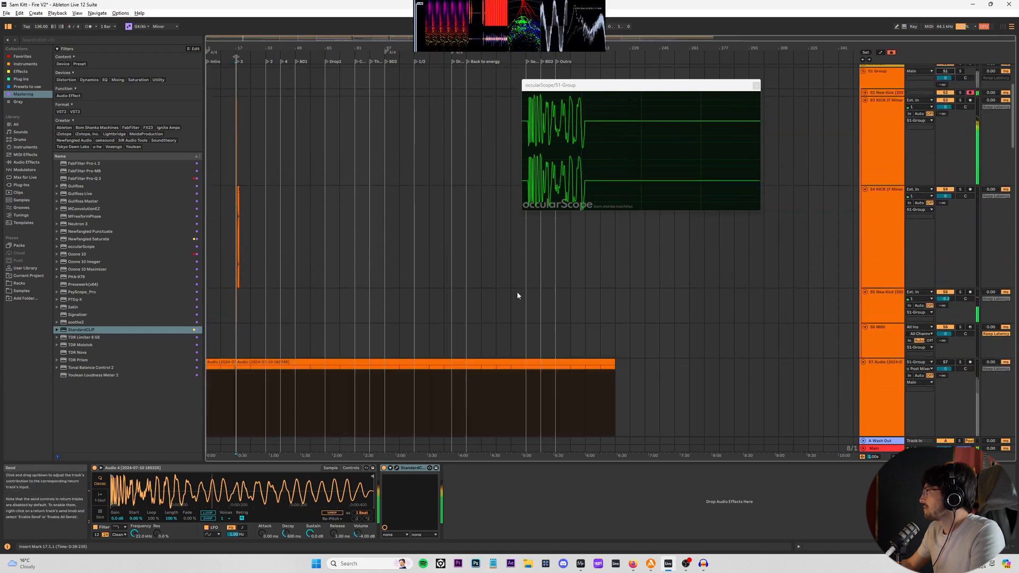
scroll(459, 294, down, 2)
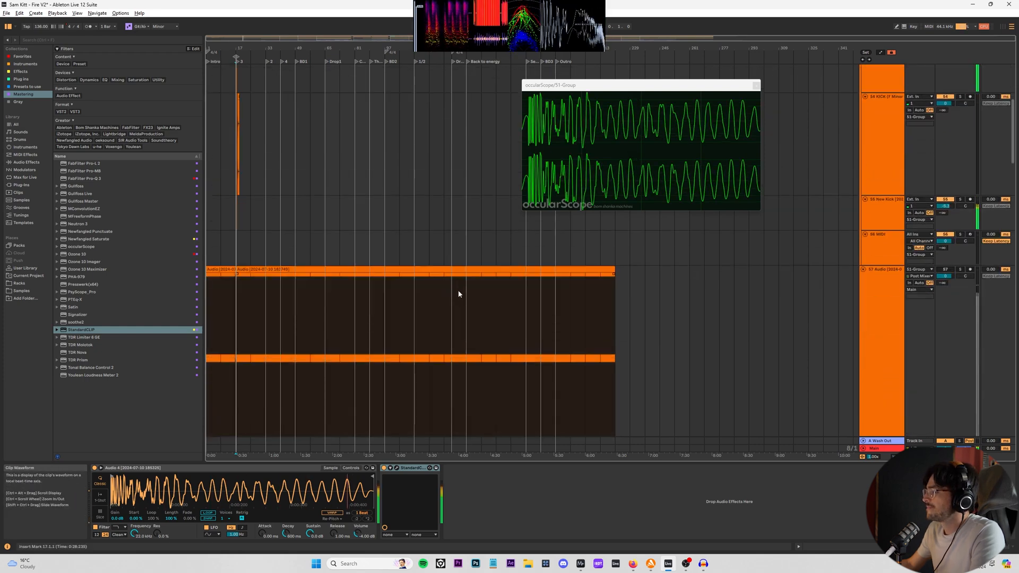
scroll(1016, 326, down, 1)
drag(1013, 156, 1013, 433)
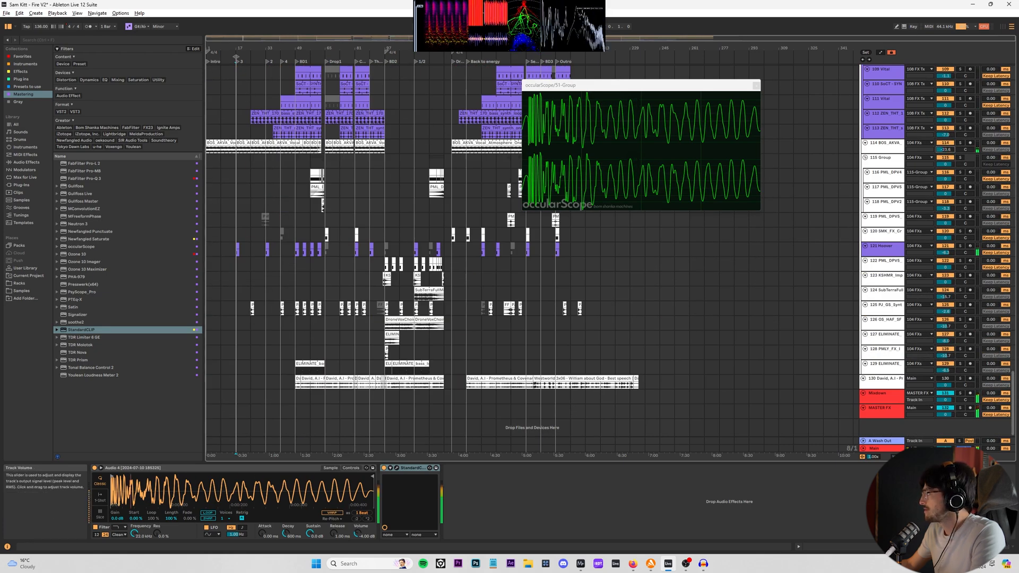
click(220, 154)
scroll(357, 156, up, 3)
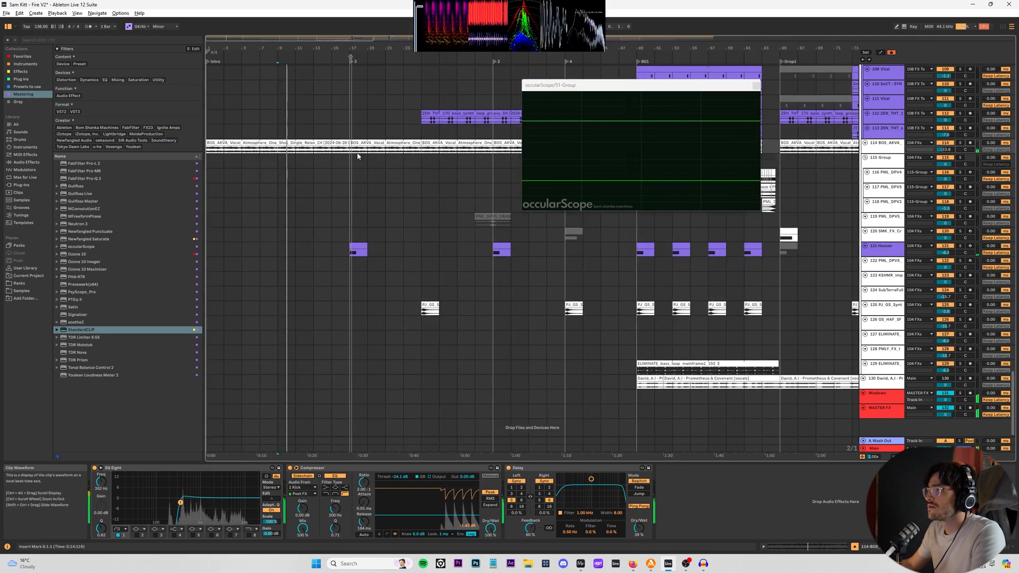
scroll(357, 156, up, 3)
scroll(356, 242, up, 2)
click(896, 448)
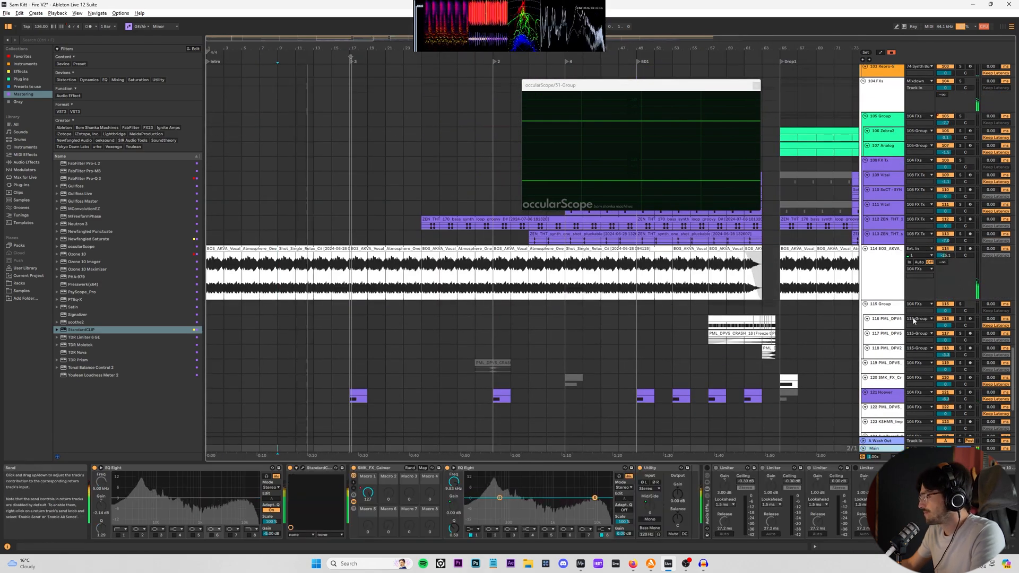
drag(944, 256, 944, 270)
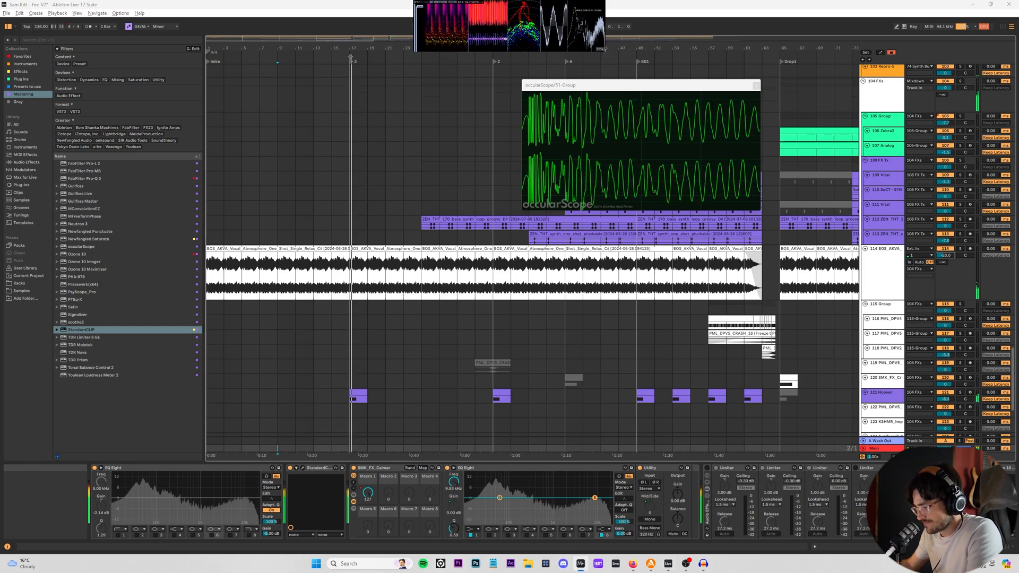
click(369, 276)
key(space)
key(space)
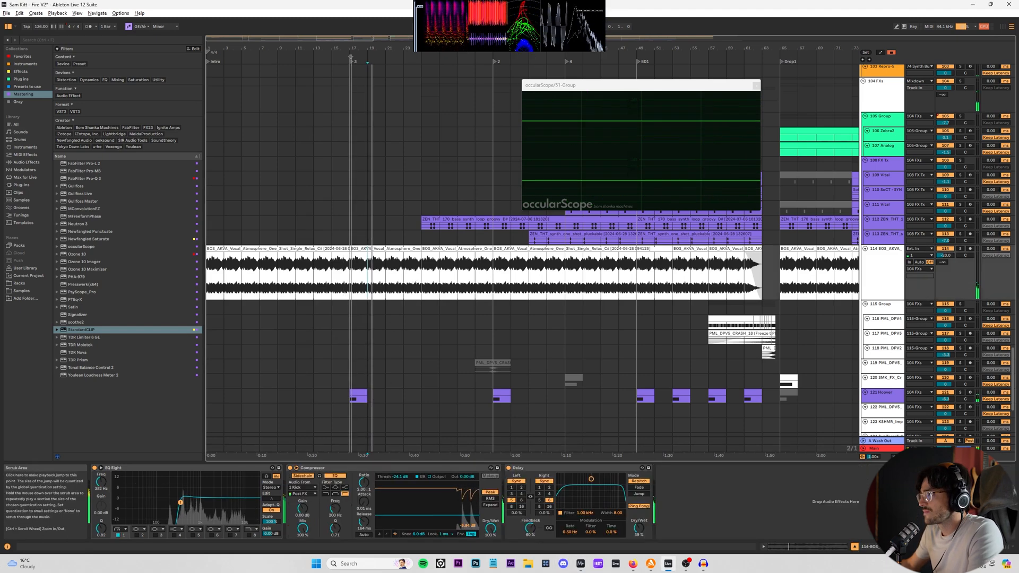
- Solo the 59 Audio 4 track and add an EQ Eight after its StandardCLIP
scroll(520, 302, up, 2)
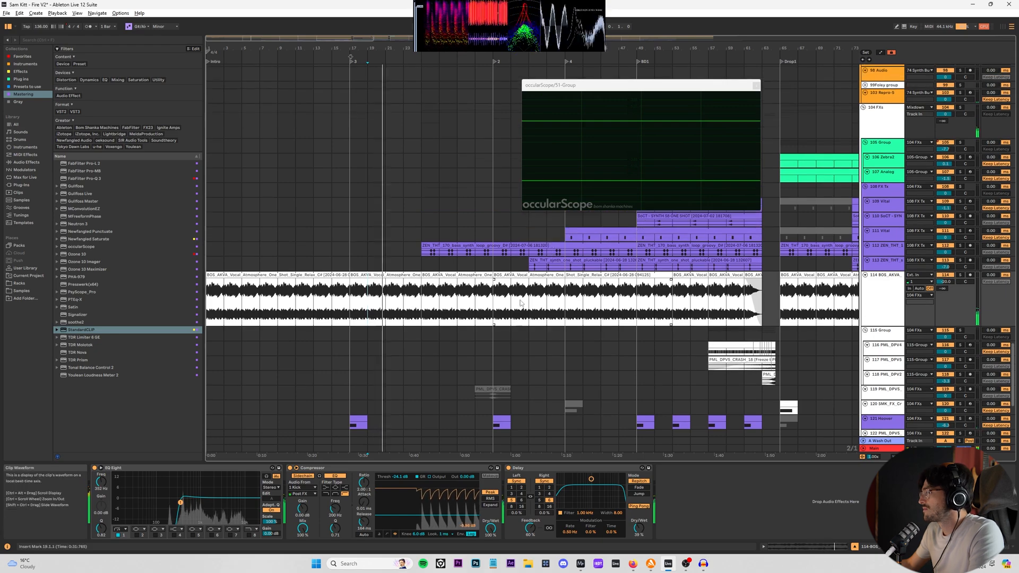
scroll(487, 416, up, 1)
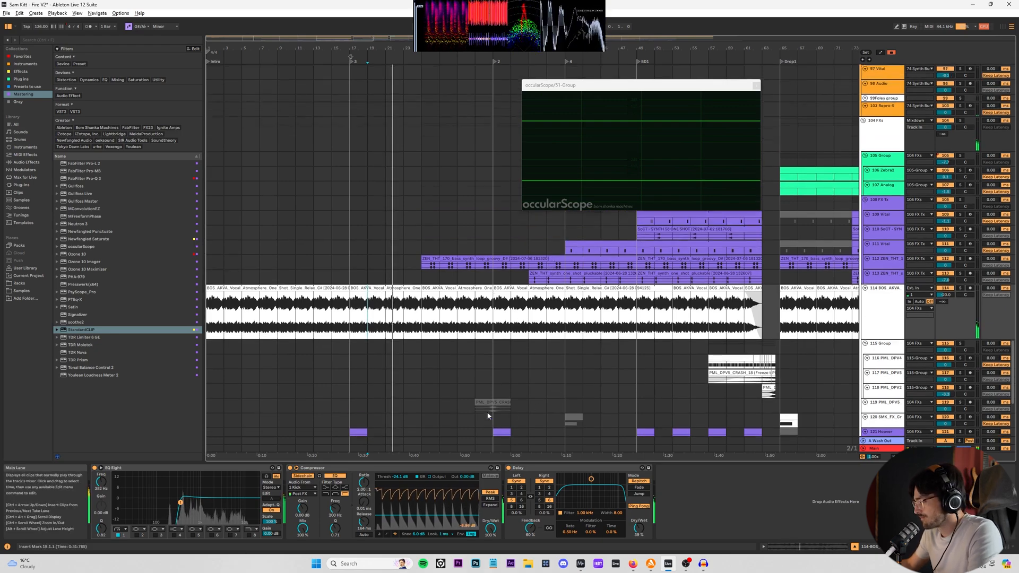
scroll(487, 415, up, 5)
drag(1012, 353, 999, 45)
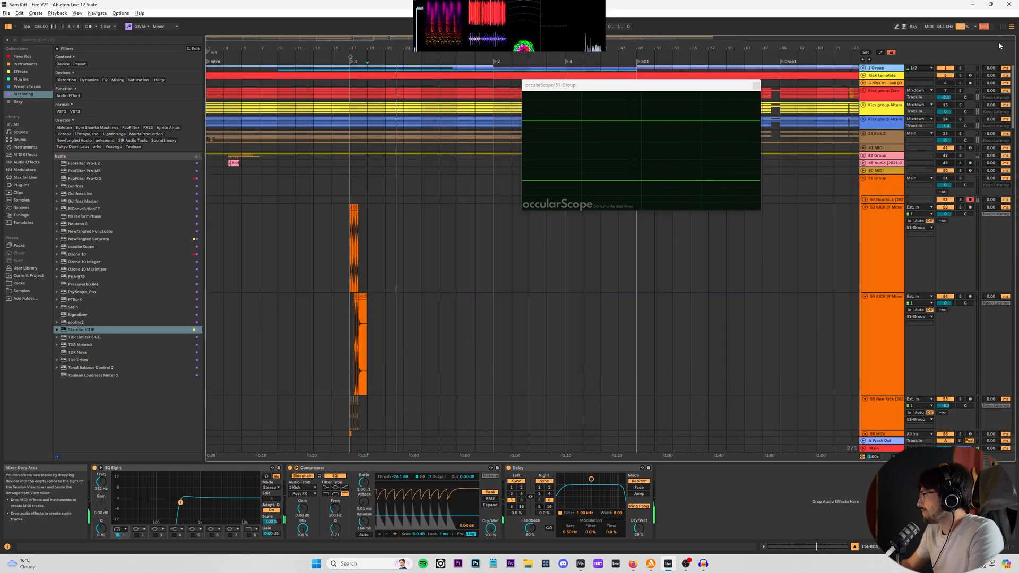
scroll(929, 238, down, 15)
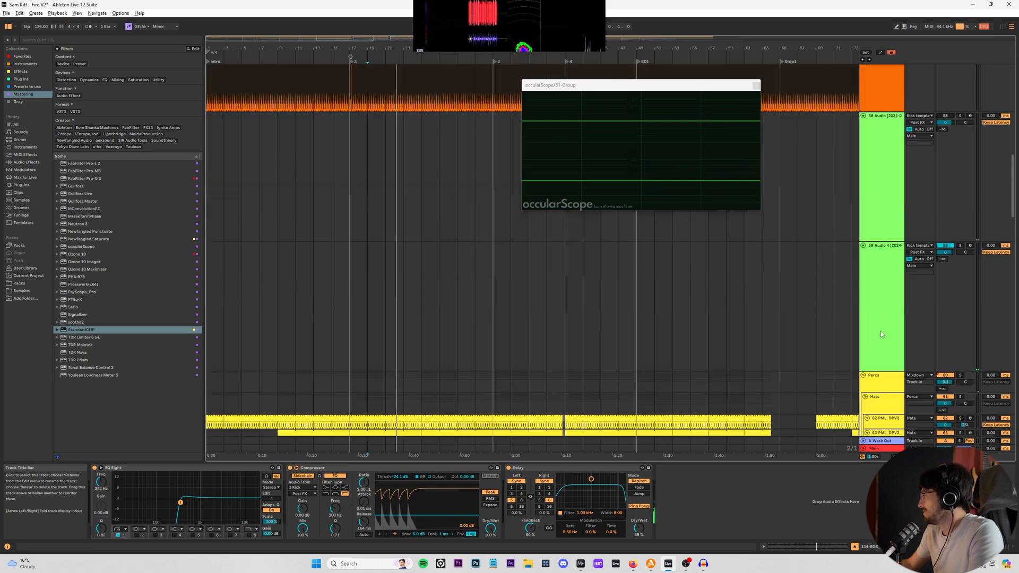
scroll(880, 330, down, 1)
click(875, 329)
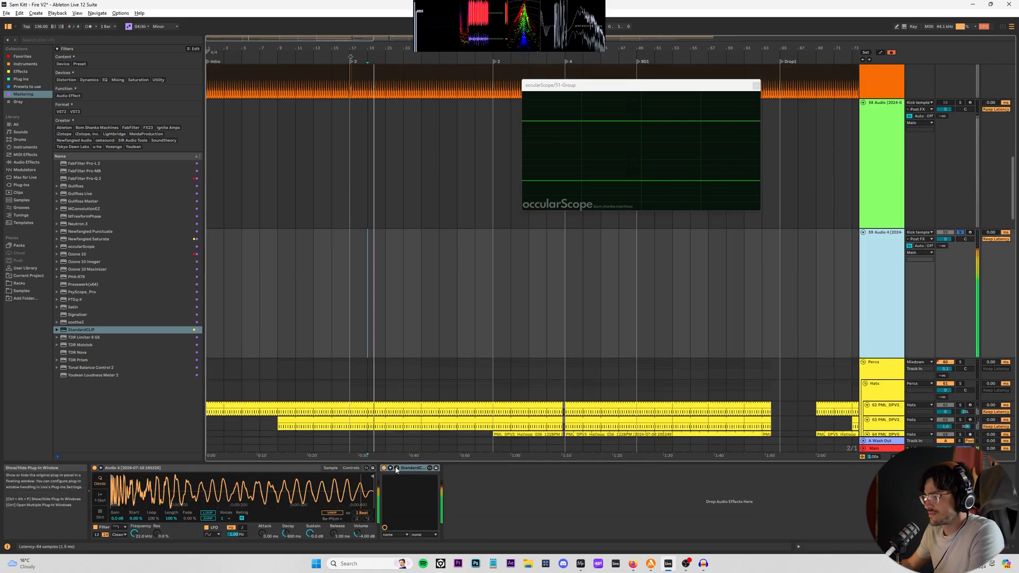
click(28, 162)
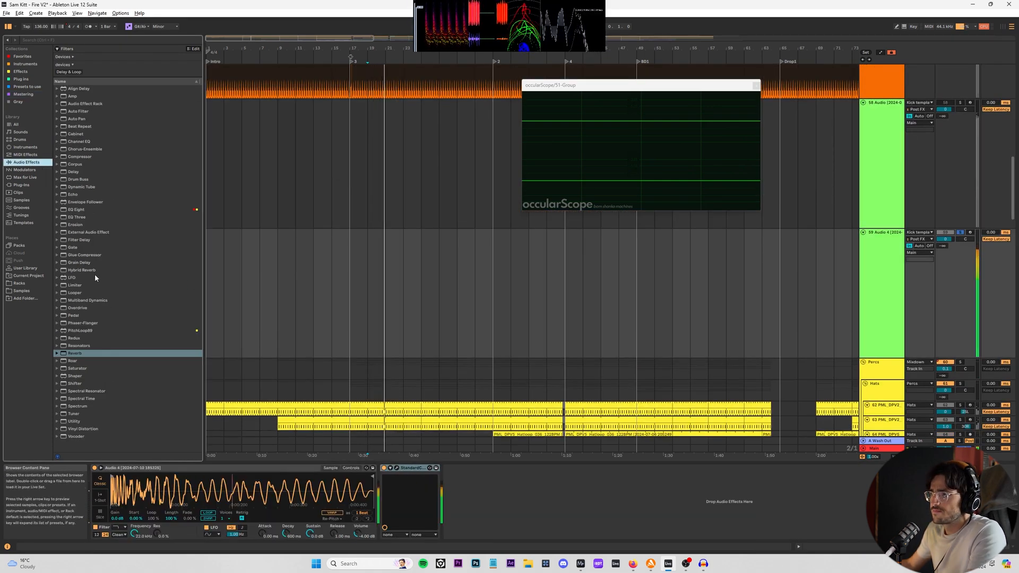
drag(79, 210, 131, 217)
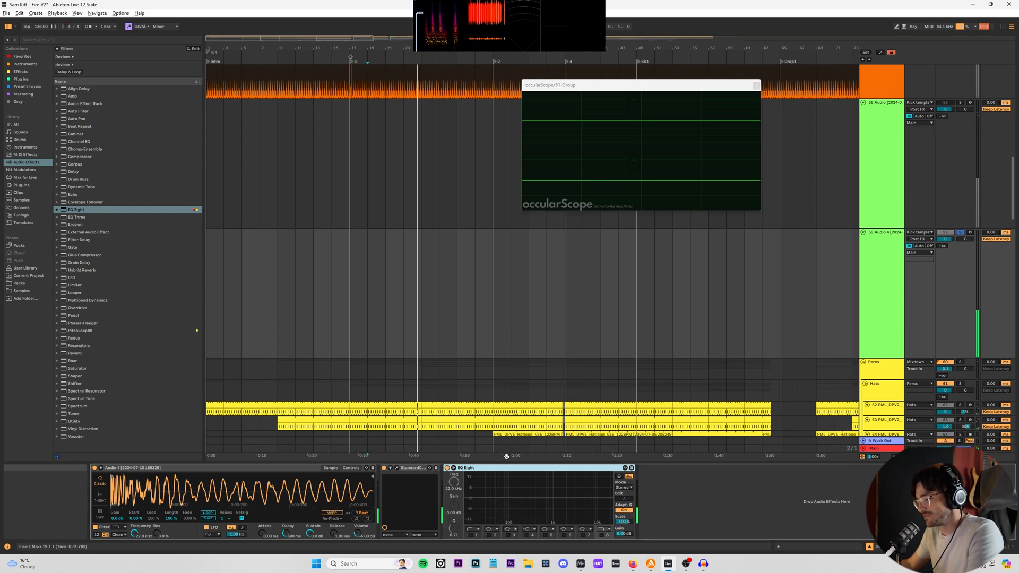
- Try a high-shelf cut at about 1 kHz with band 4 of the EQ Eight during playback, and switch the band off
key(space)
click(526, 535)
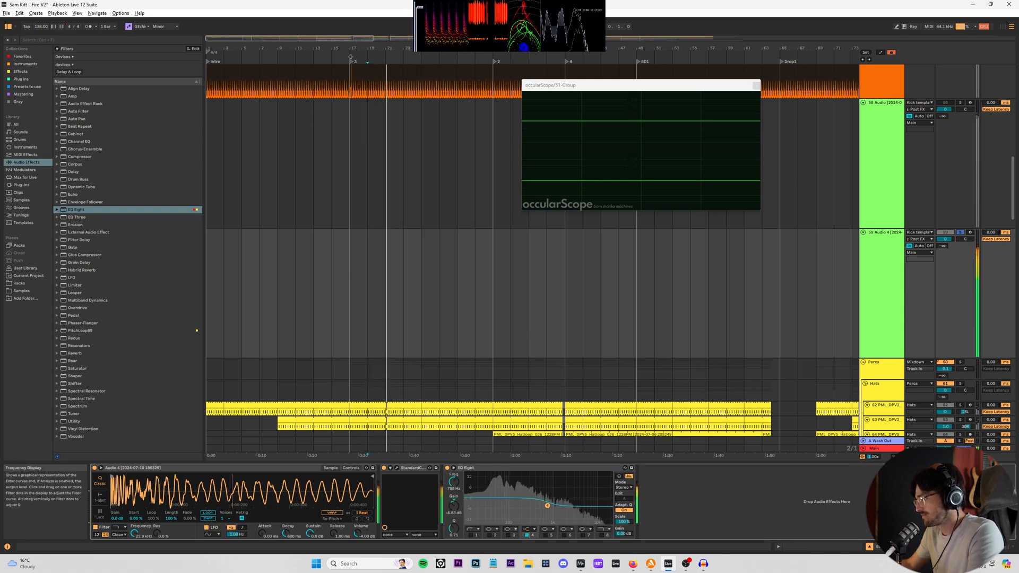
mouse_move(547, 505)
mouse_down()
mouse_move(536, 516)
mouse_move(558, 513)
mouse_up()
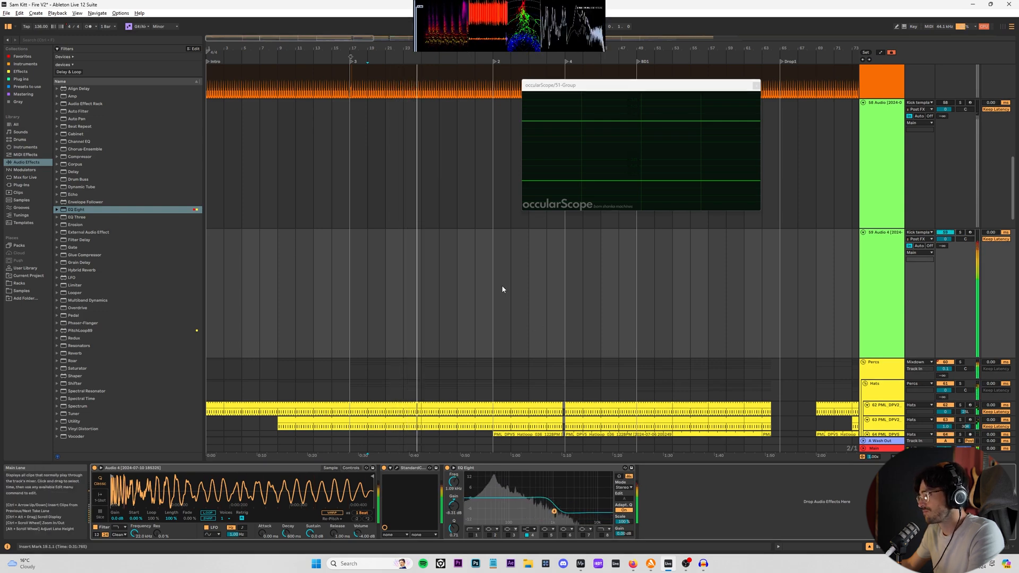
click(528, 530)
click(533, 522)
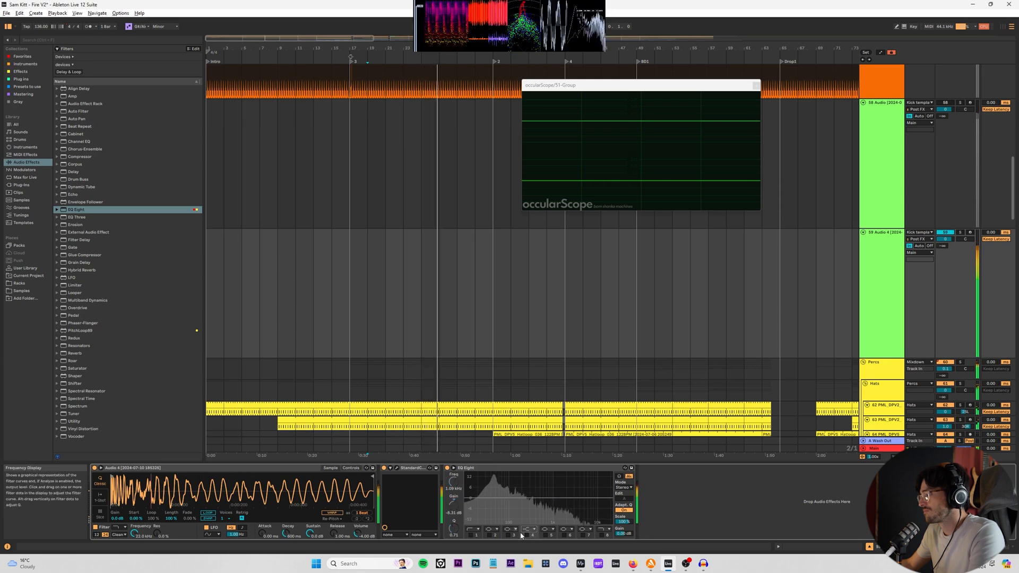
- Enable band 5 of the EQ Eight on 59 Audio 4, set its frequency to 3000 Hz and lower its gain
click(546, 535)
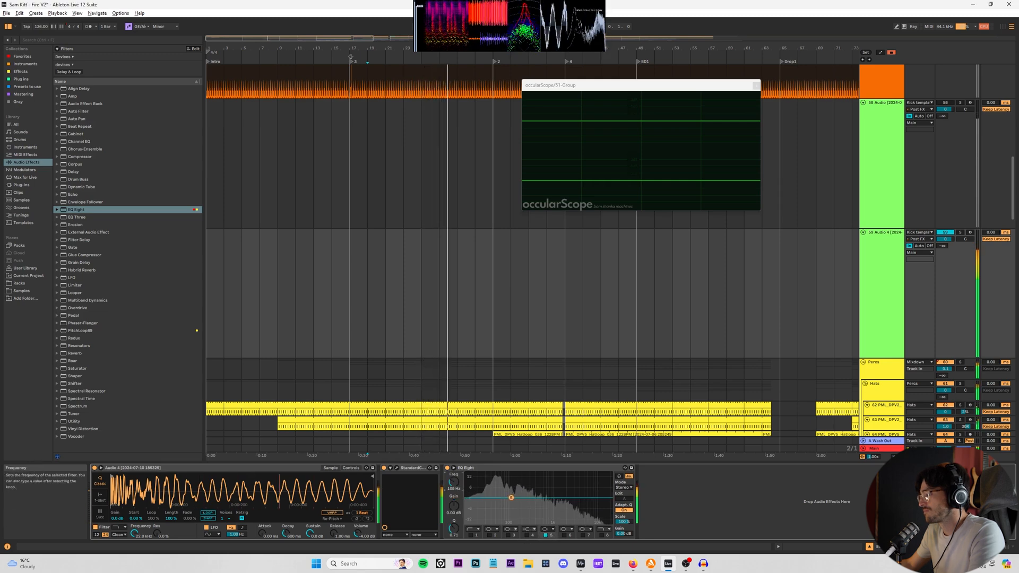
click(447, 483)
text(3000)
key(Return)
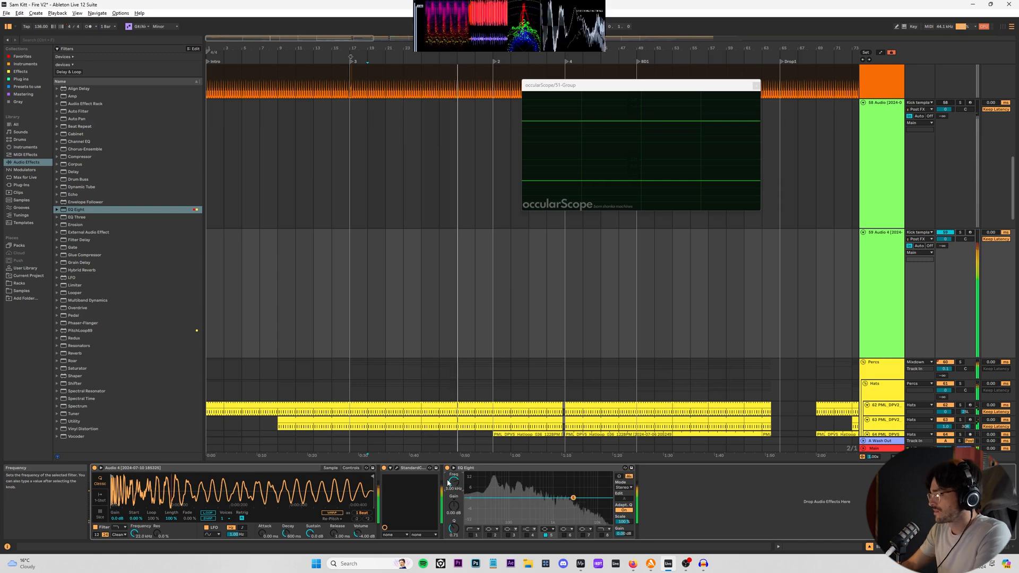
drag(454, 506, 454, 521)
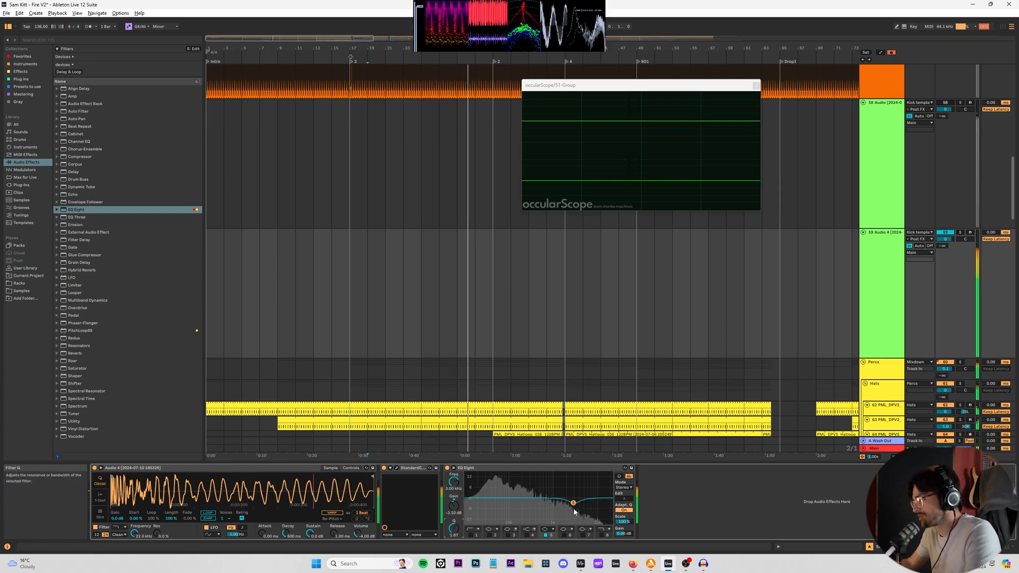
- Try moving the band 5 cut deeper and down to about 1.2 kHz, and undo back to the wider 3 kHz dip
drag(574, 512, 567, 516)
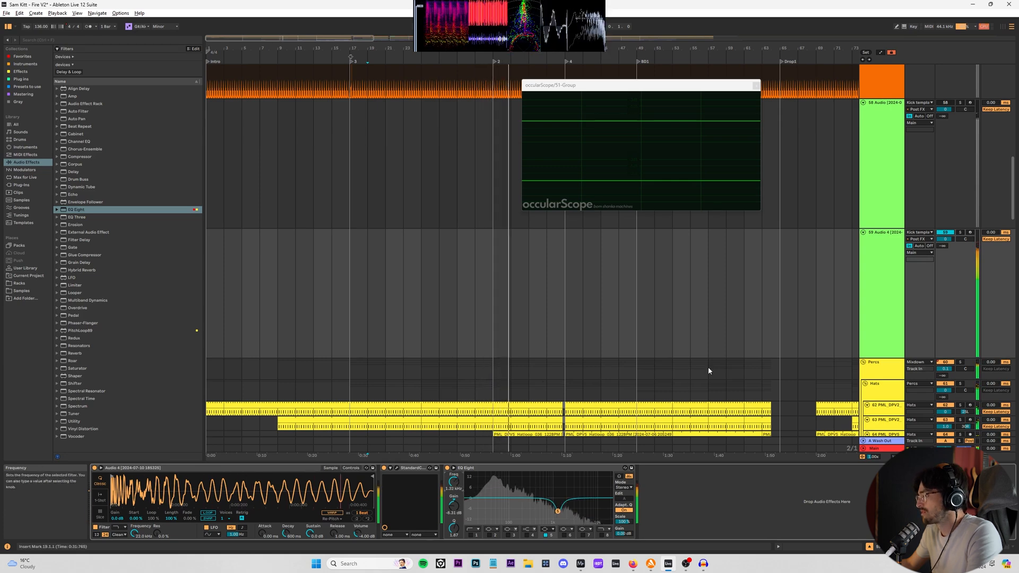
key(ctrl+z)
key(ctrl+z)
key(ctrl+z)
key(ctrl+z)
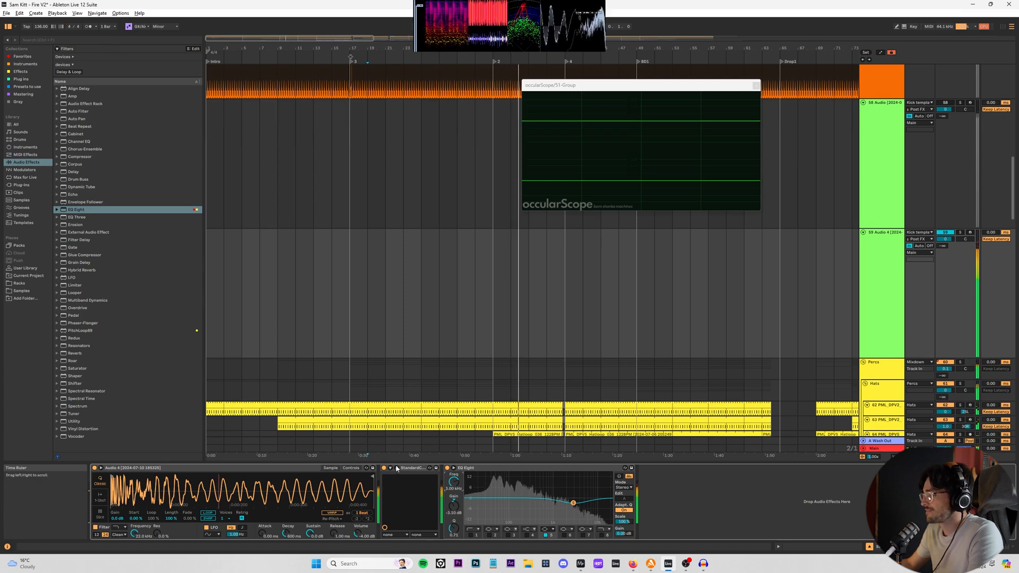
- Raise the Soft-Clip Saturator of StandardCLIP on 59 Audio 4 to about 25
click(397, 467)
drag(735, 261, 752, 262)
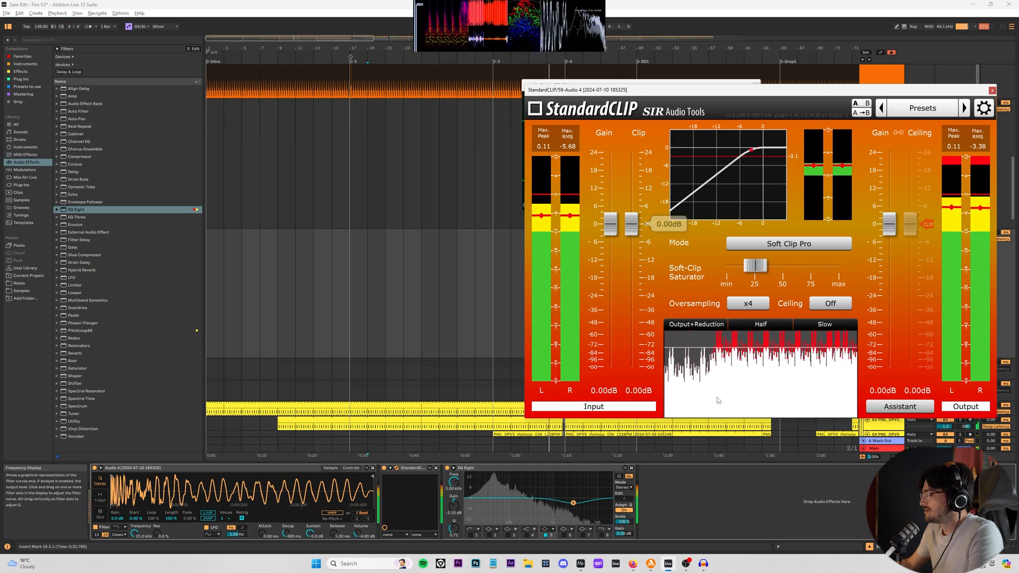
click(992, 91)
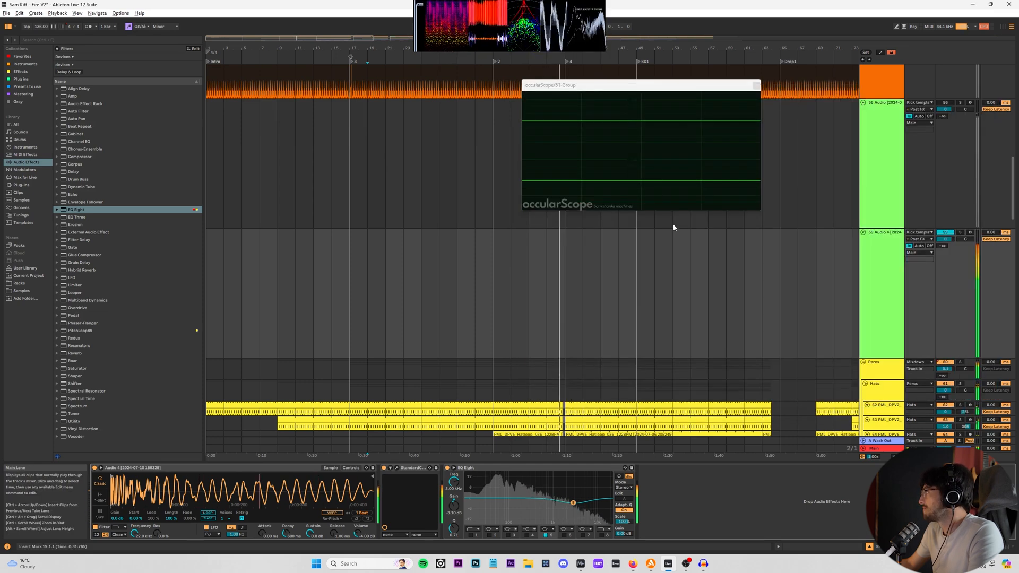
- Maximize the occularScope window, minimize Task Manager and cancel closing the project to get back to the arrangement
double_click(740, 85)
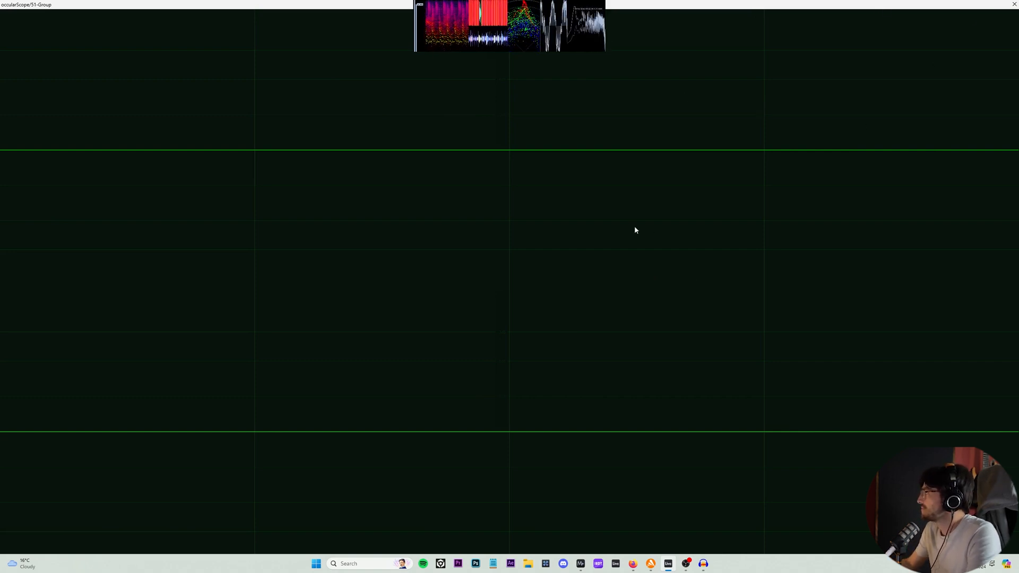
mouse_move(671, 563)
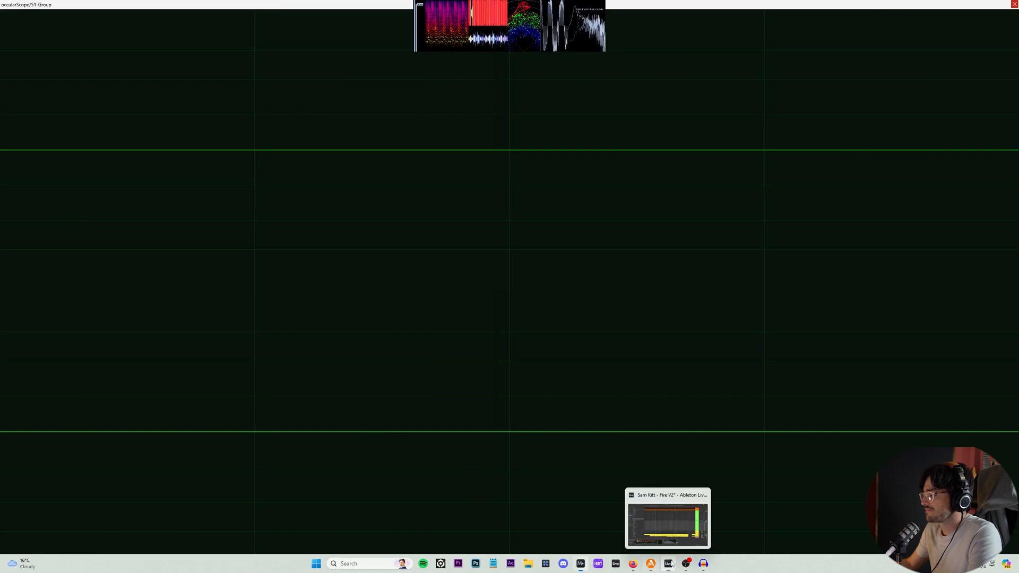
click(680, 521)
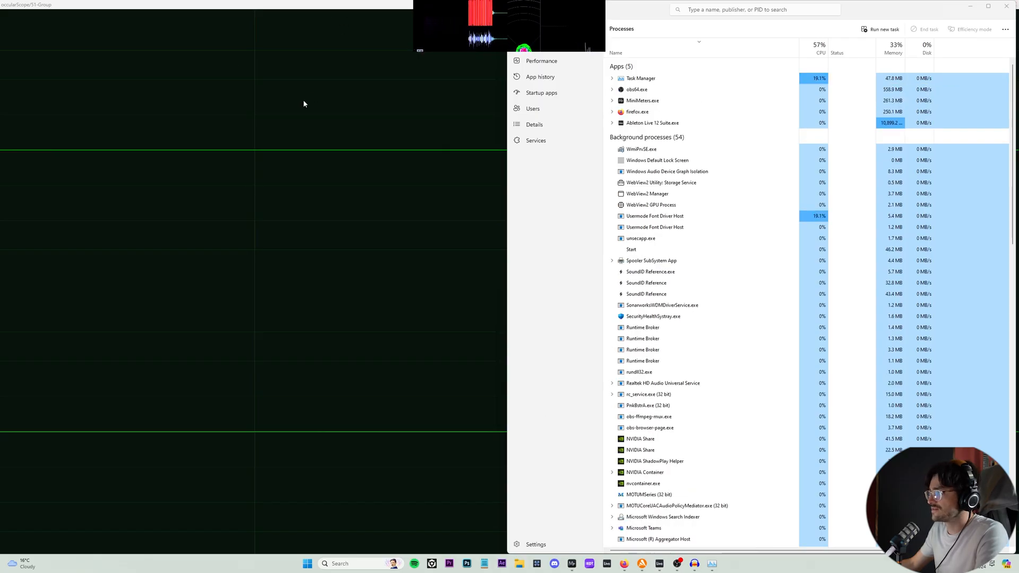
mouse_move(655, 566)
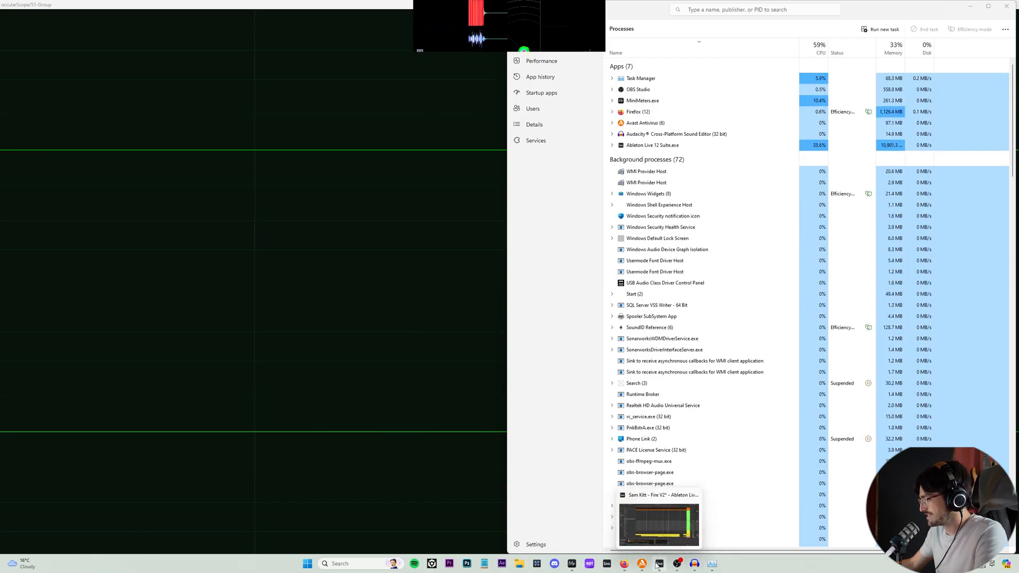
click(971, 6)
click(1012, 6)
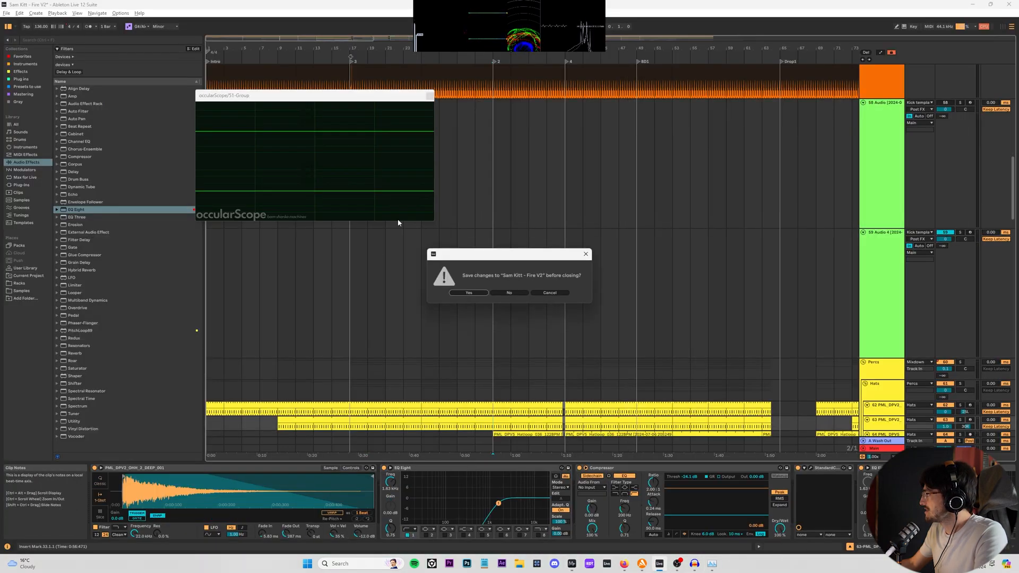
click(549, 293)
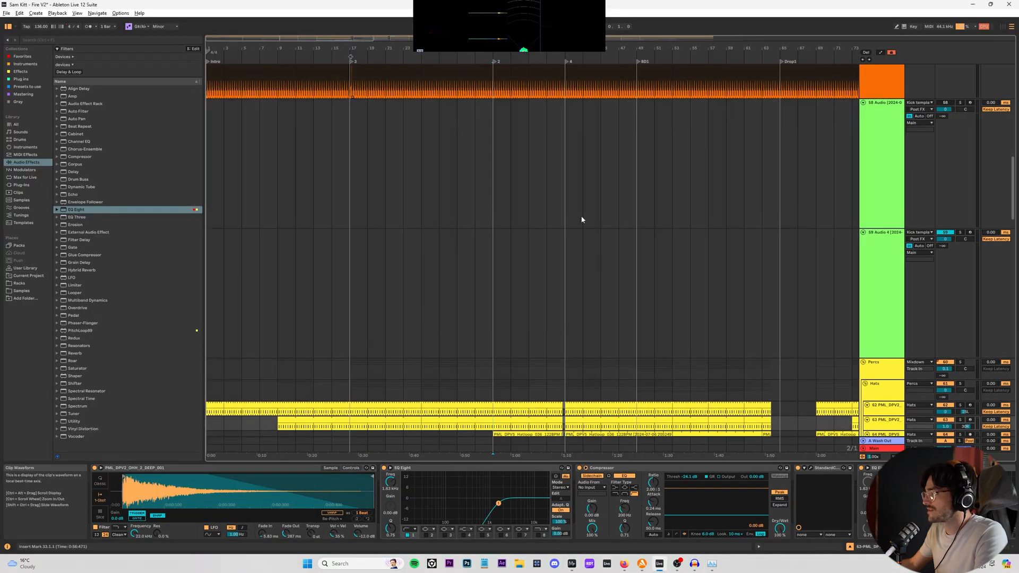
- Play the arrangement from the Drop1 marker and solo the 59 Audio 4 track
click(781, 191)
drag(791, 46, 626, 45)
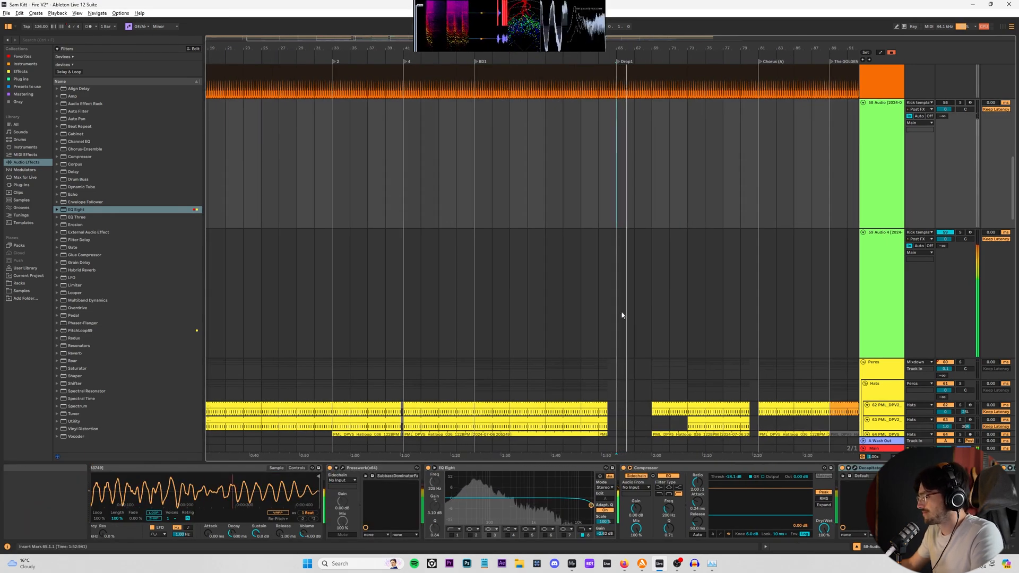
scroll(848, 289, up, 5)
scroll(857, 283, down, 6)
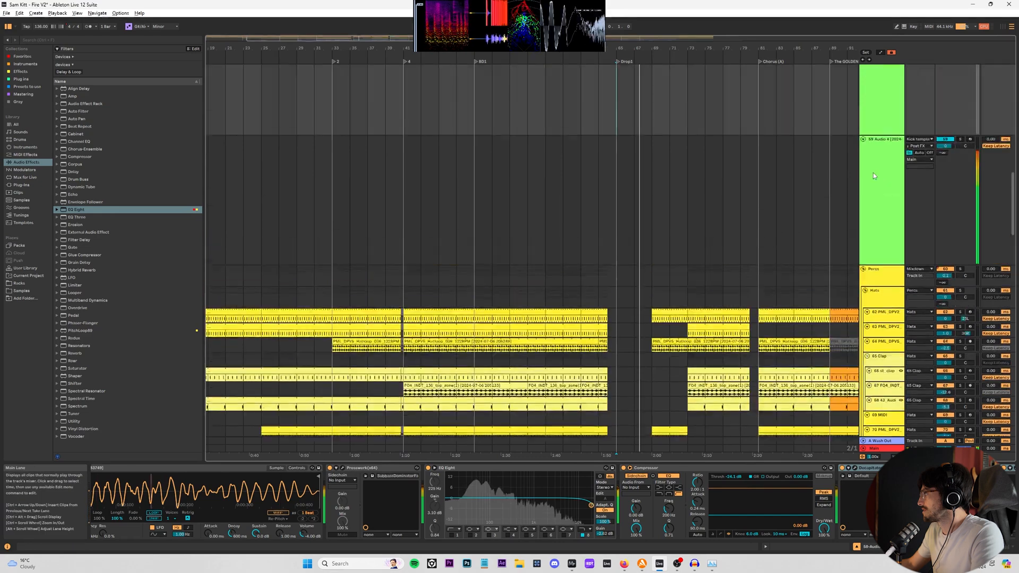
click(884, 194)
key(s)
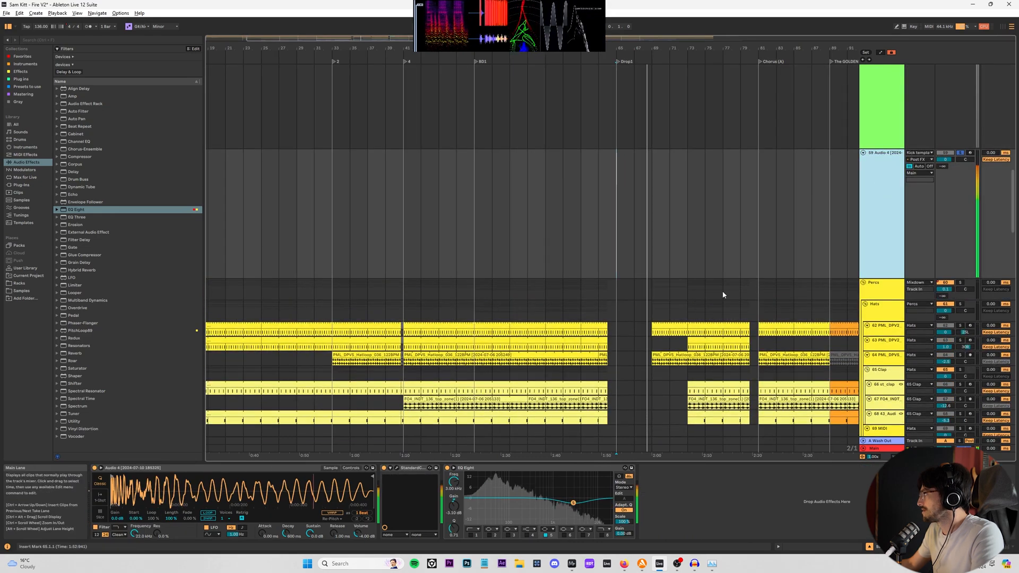
- Set StandardCLIP's Soft-Clip Saturator on 59 Audio 4 about halfway between min and 25, and clear the track's solo
click(396, 467)
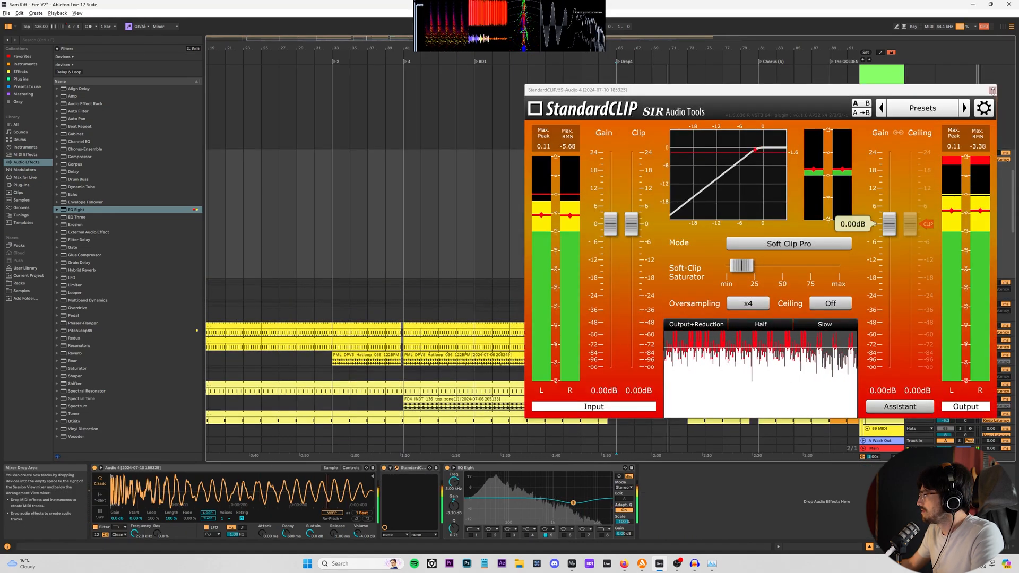
click(991, 90)
key(s)
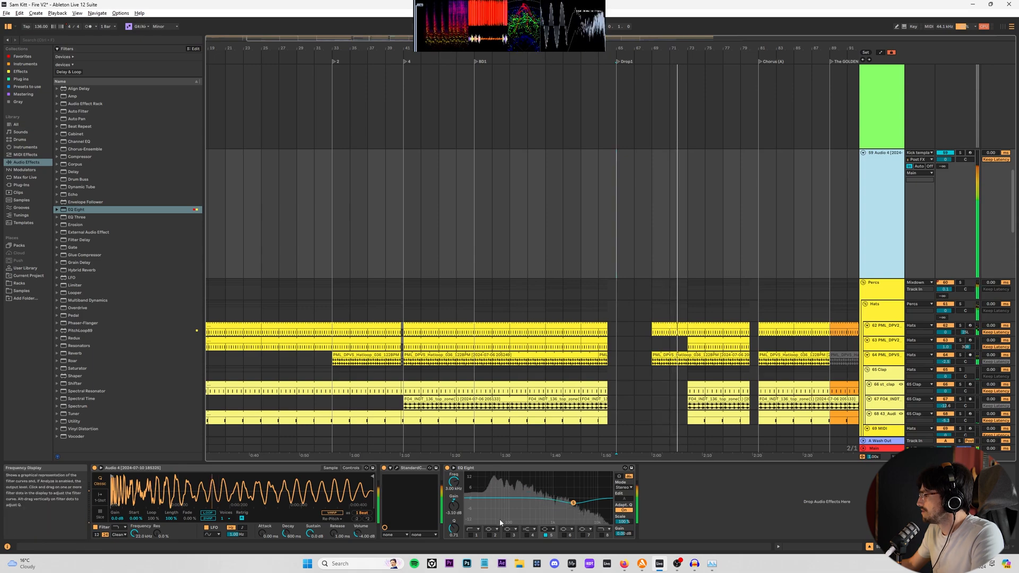
- Fold the 57, 58 and 59 audio tracks and deactivate track 59
scroll(559, 321, up, 8)
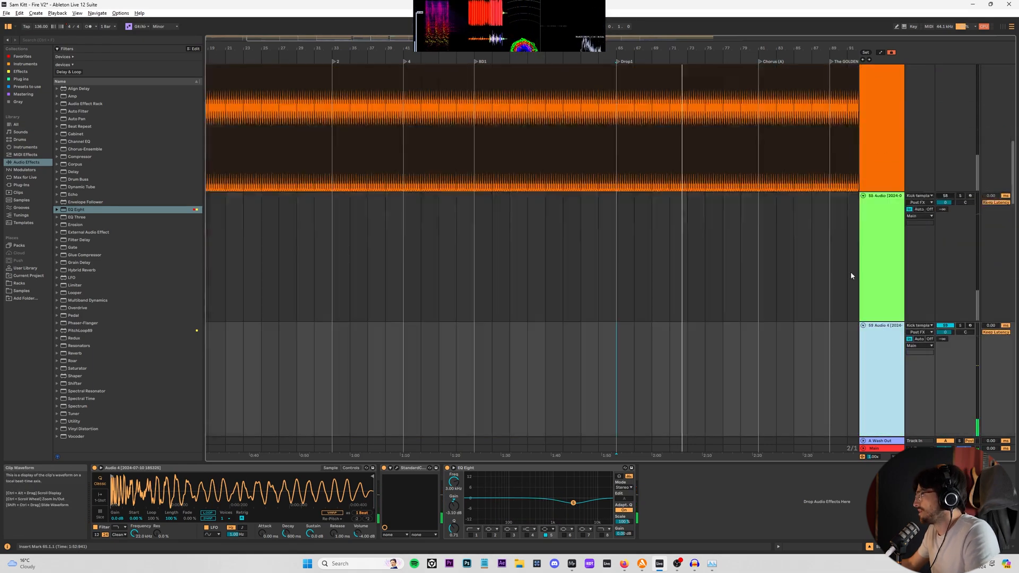
scroll(851, 273, down, 3)
click(863, 206)
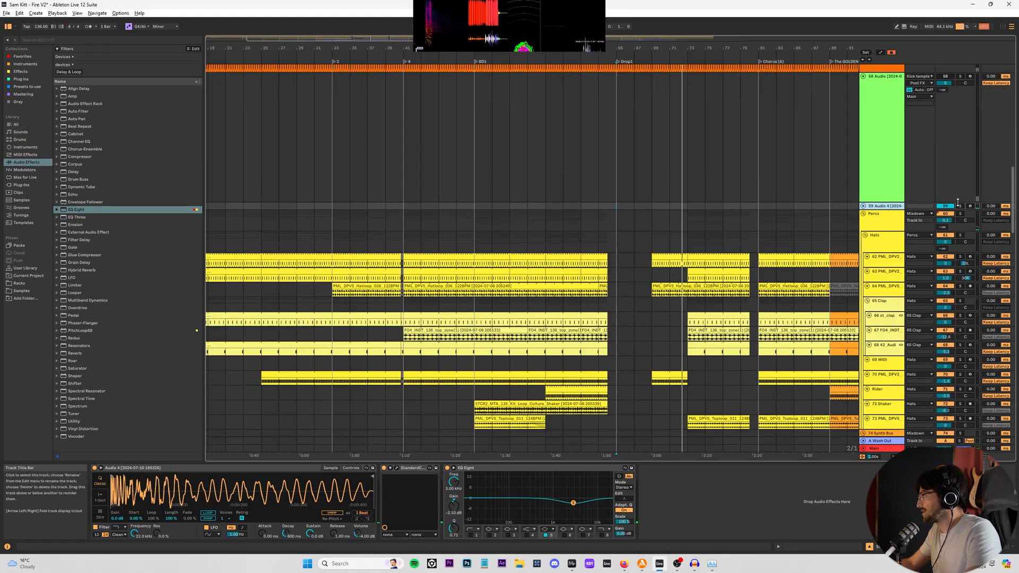
scroll(891, 245, up, 3)
scroll(880, 197, up, 6)
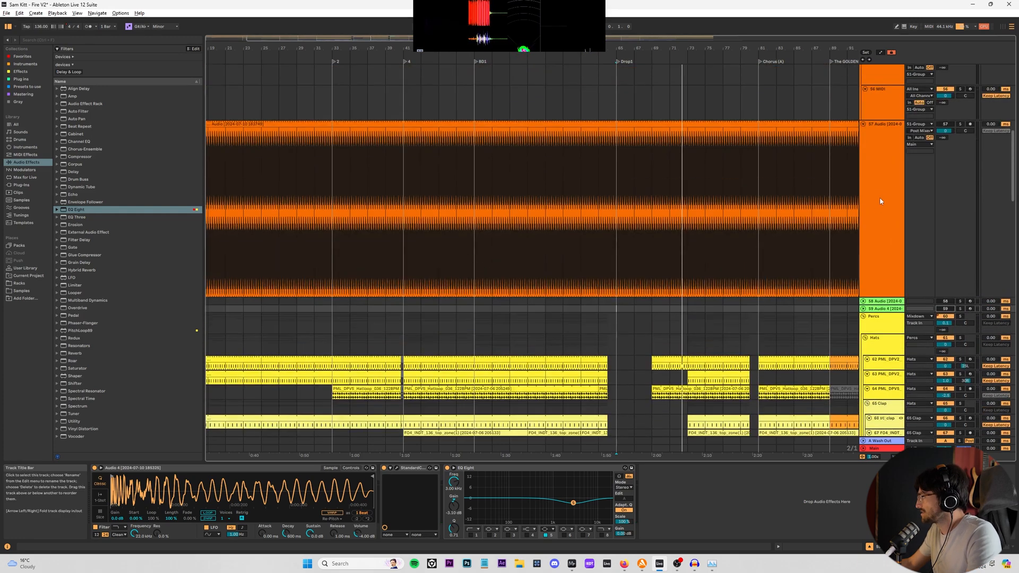
scroll(884, 242, down, 4)
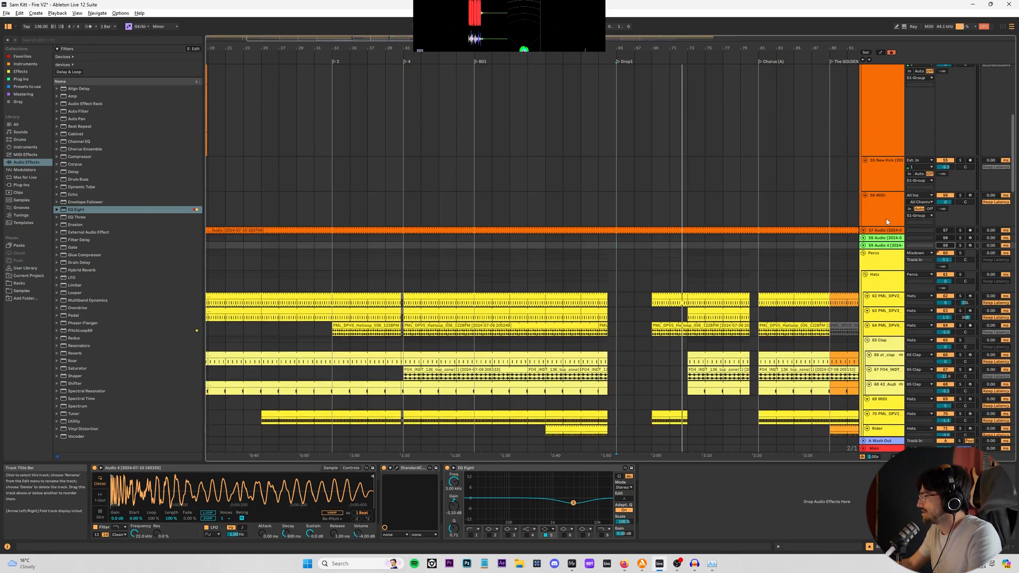
click(883, 218)
scroll(775, 362, up, 2)
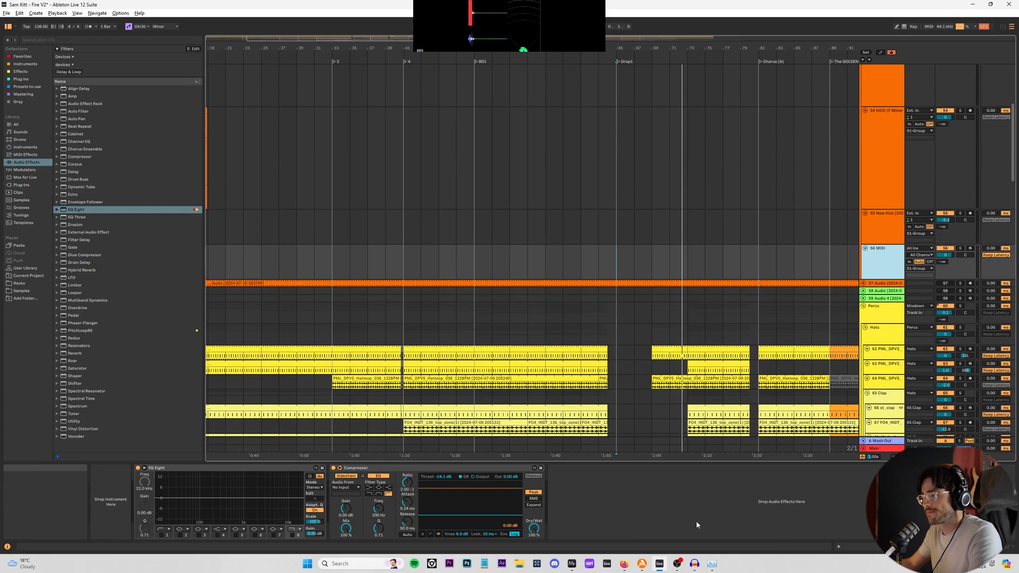
- Unfold the 34 Kick 2 group and play its 35 New Kick track soloed from the Drop1 marker
mouse_move(677, 564)
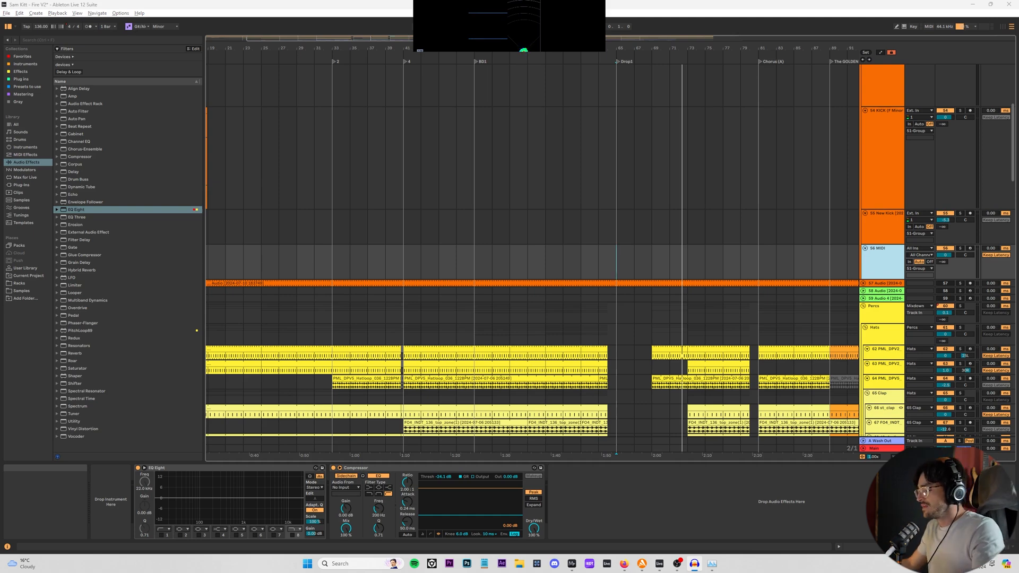
scroll(667, 188, up, 10)
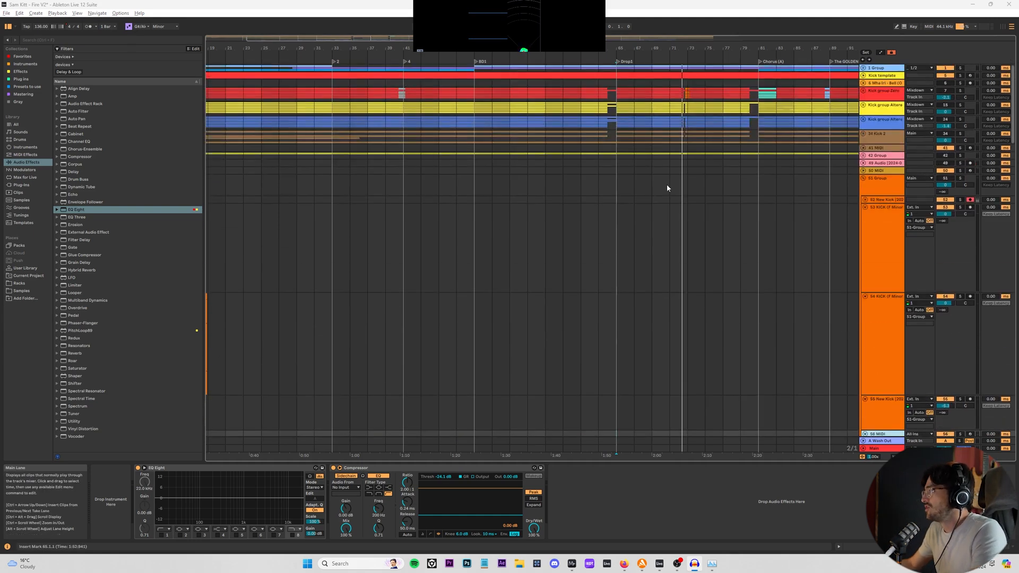
drag(623, 122, 693, 129)
click(621, 98)
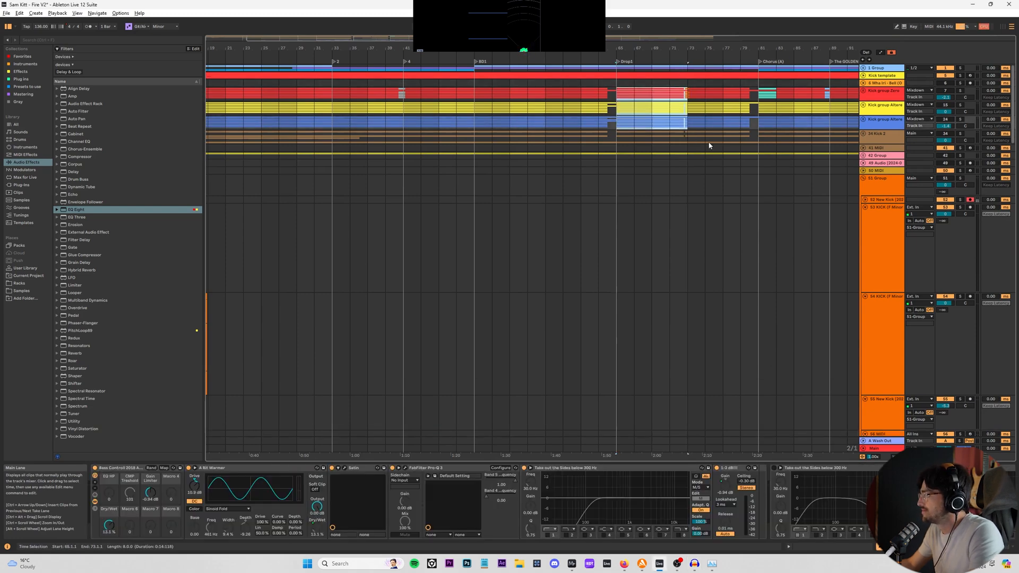
key(Down)
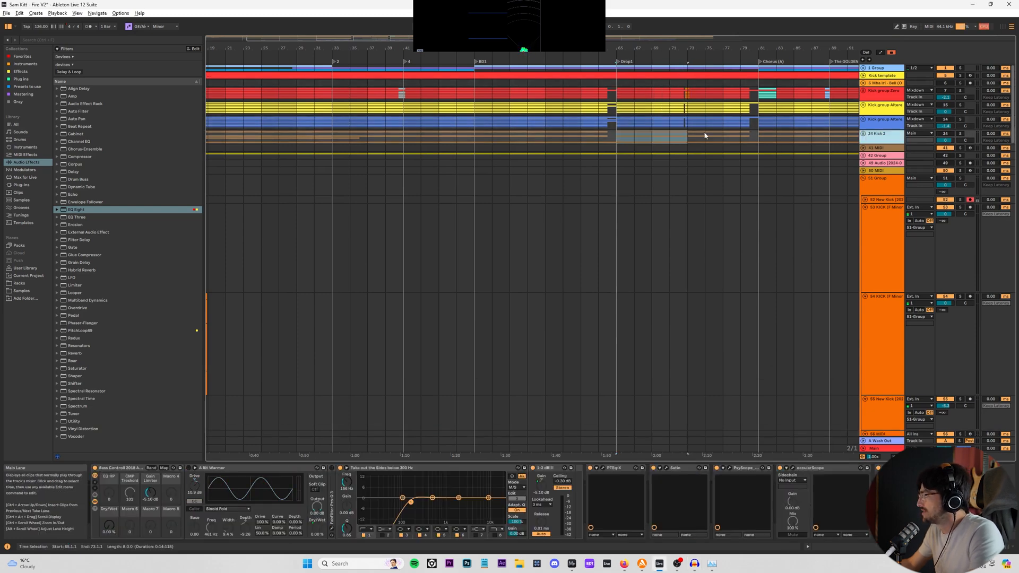
click(862, 134)
click(619, 214)
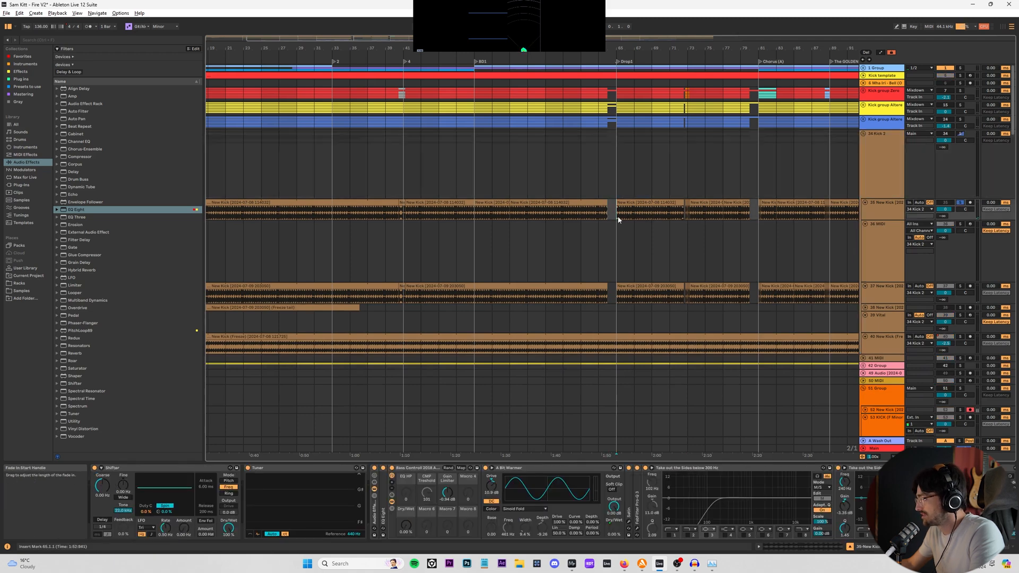
key(space)
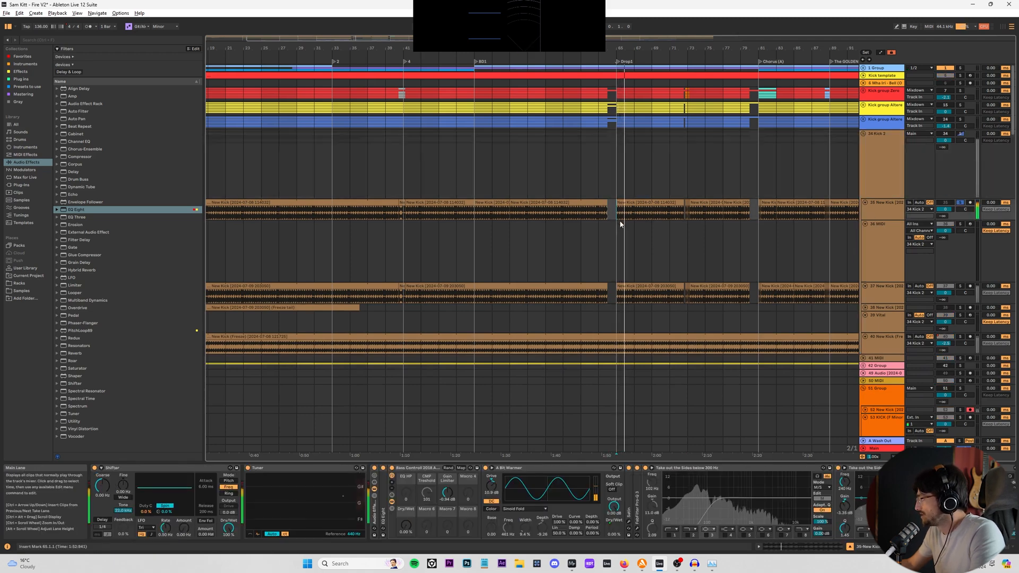
- Solo the 37 New Kick track and play it from the Drop1 marker
click(881, 291)
key(s)
key(space)
click(618, 301)
key(space)
scroll(783, 220, down, 1)
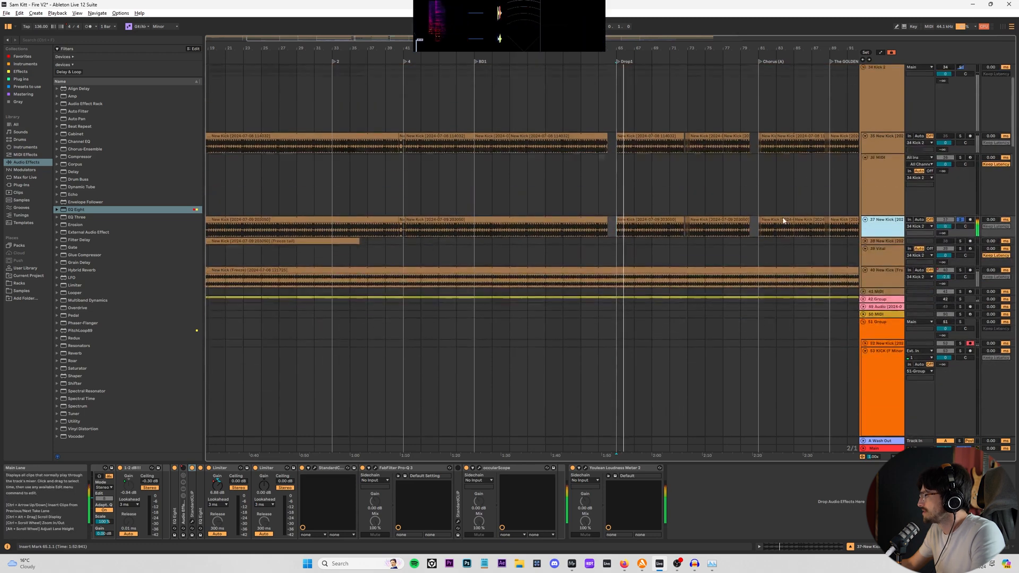
- Solo the whole 34 Kick 2 group during playback and place the start position at Drop1 on the 40 New Kick clip
scroll(883, 148, up, 4)
click(883, 146)
scroll(646, 290, down, 3)
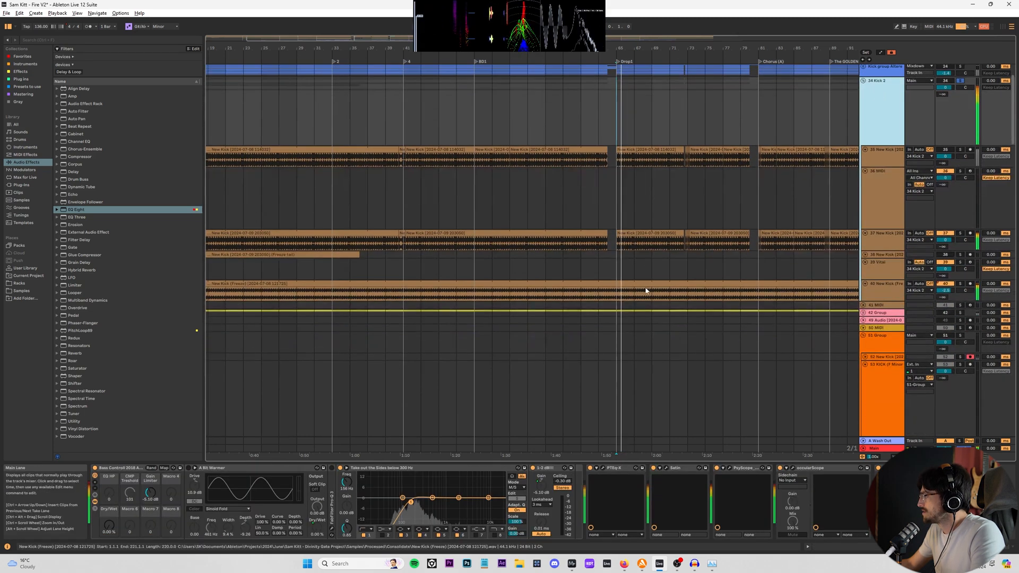
click(618, 298)
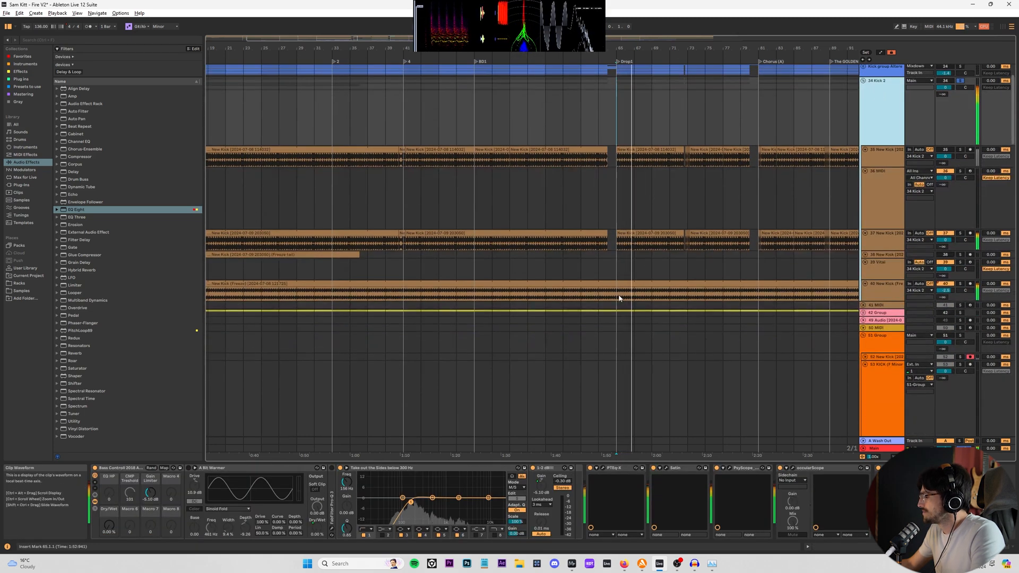
- Solo the 59 audio track during playback, switch the solo to the 58 audio track and unfold it
scroll(620, 266, down, 10)
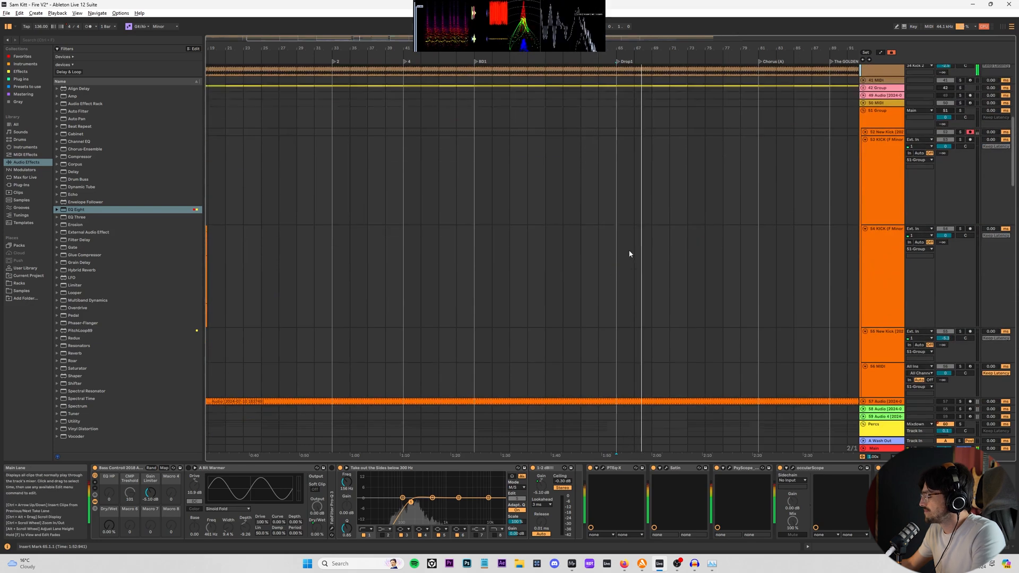
click(961, 244)
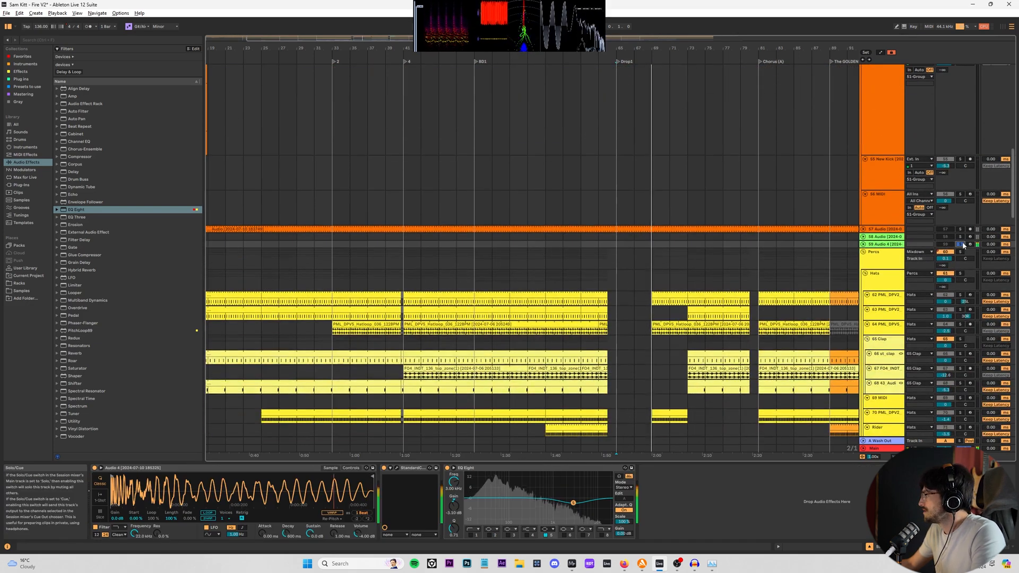
click(963, 237)
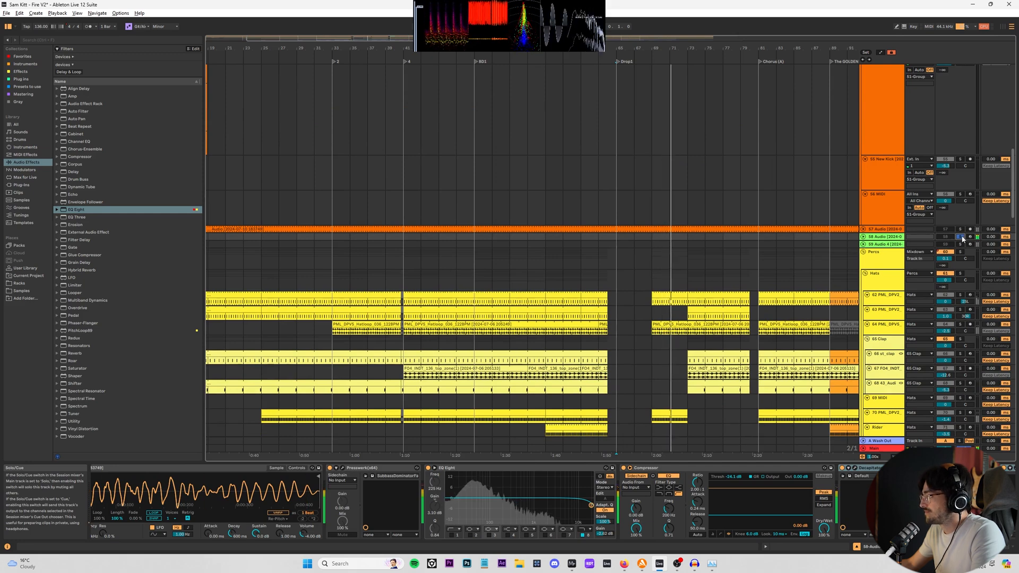
key(Right)
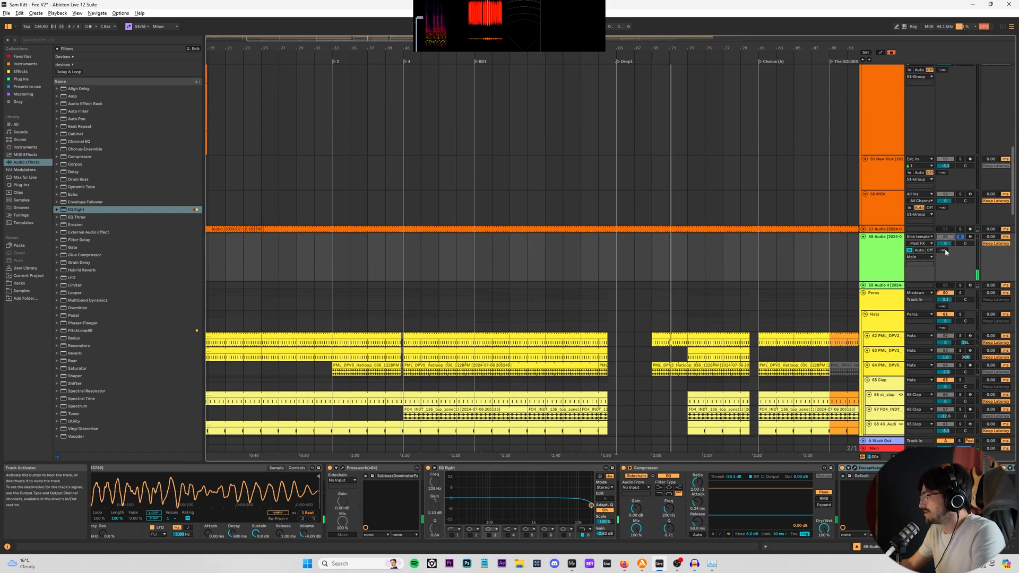
- Play the 58 audio track's kick with the other tracks from the start of the arrangement
scroll(765, 249, up, 15)
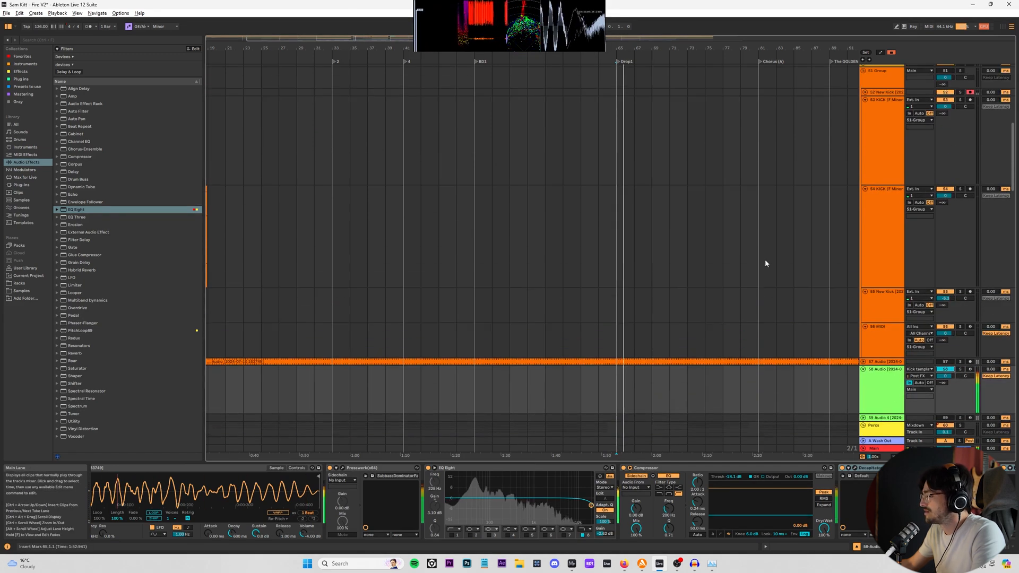
scroll(883, 163, down, 15)
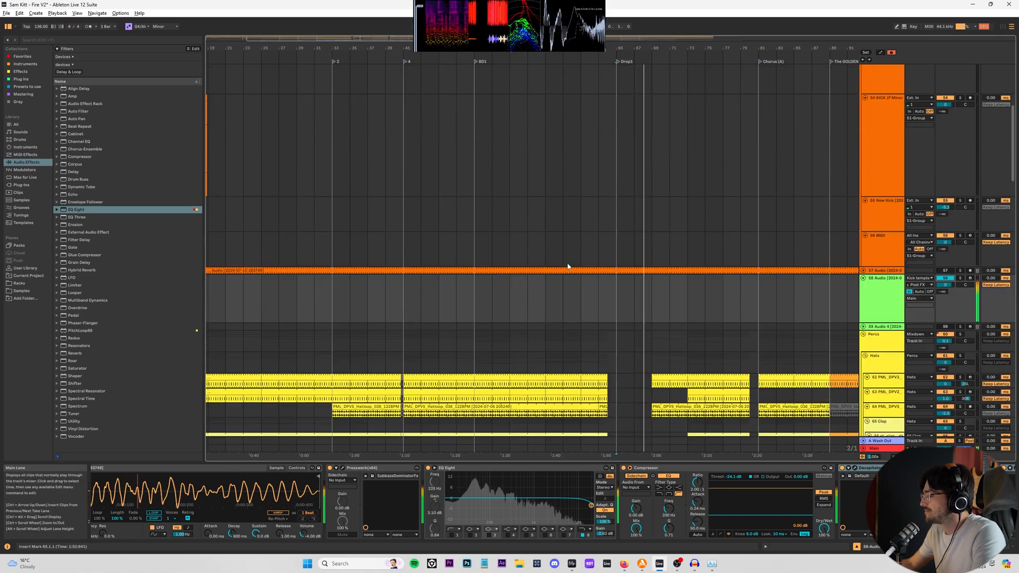
scroll(266, 324, down, 6)
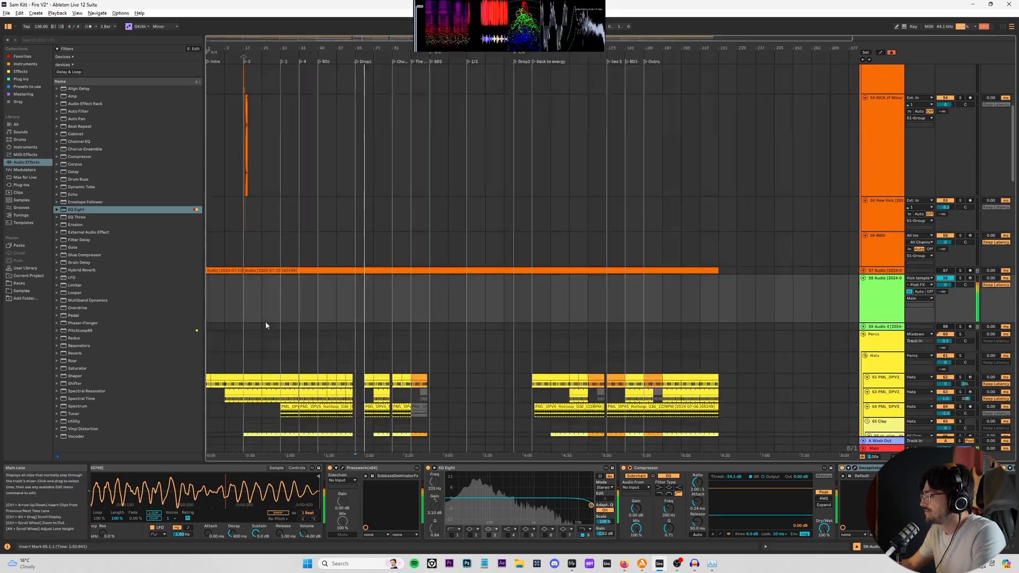
click(200, 302)
click(212, 299)
key(space)
key(space)
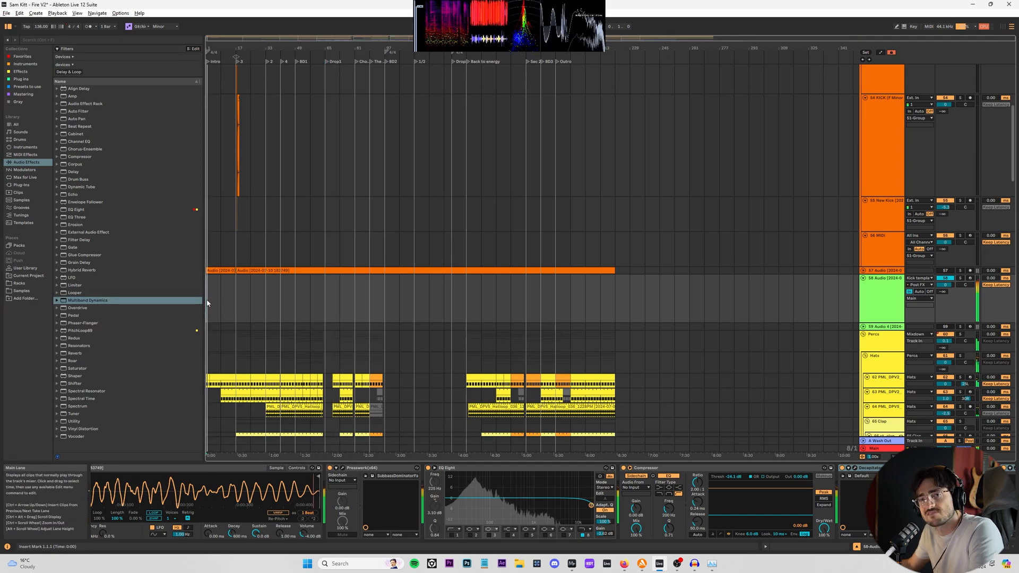
- Open StandardCLIP on the 58 audio track, solo the track and set Soft-Clip Saturator to 10%
scroll(883, 247, down, 3)
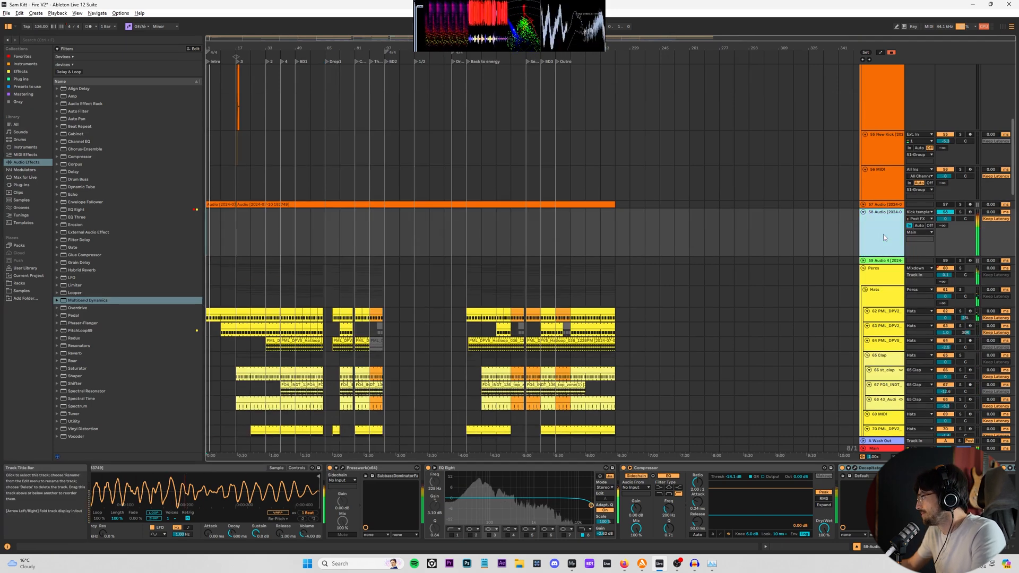
drag(902, 547, 909, 547)
click(928, 467)
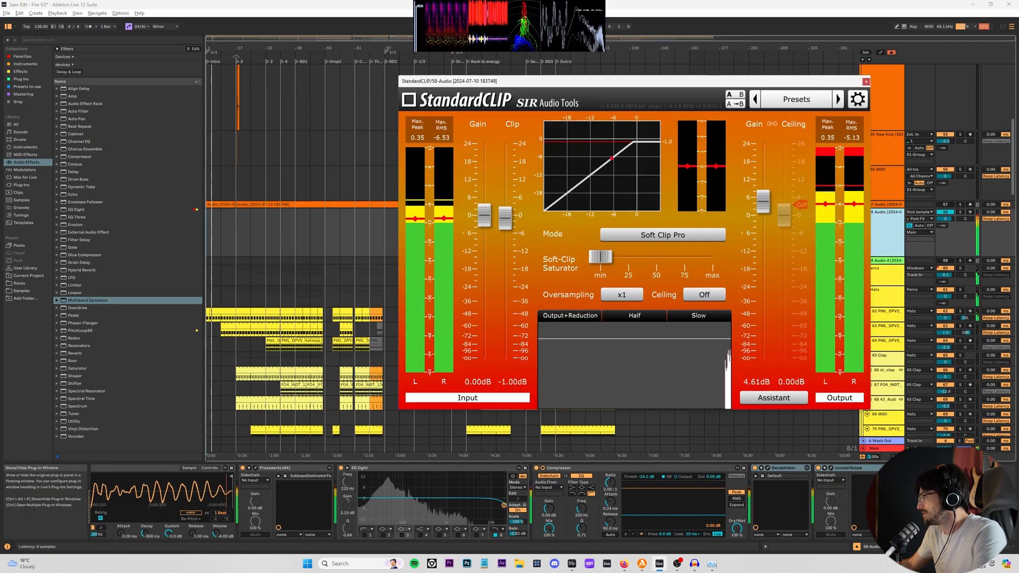
key(s)
drag(613, 254, 621, 255)
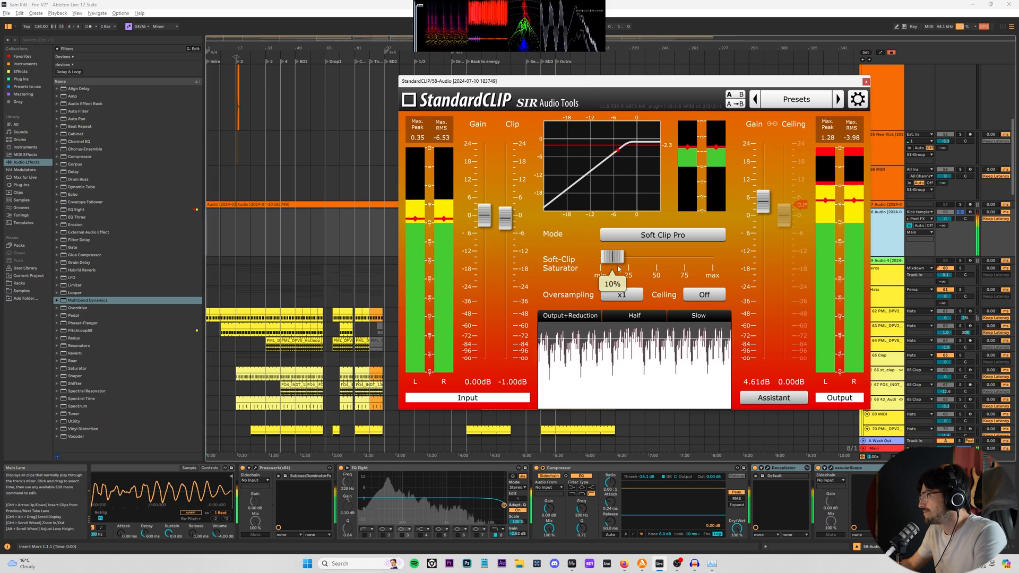
- Try x16 oversampling in StandardCLIP, inspect its expert oversampling settings and return the factor to x1
click(622, 295)
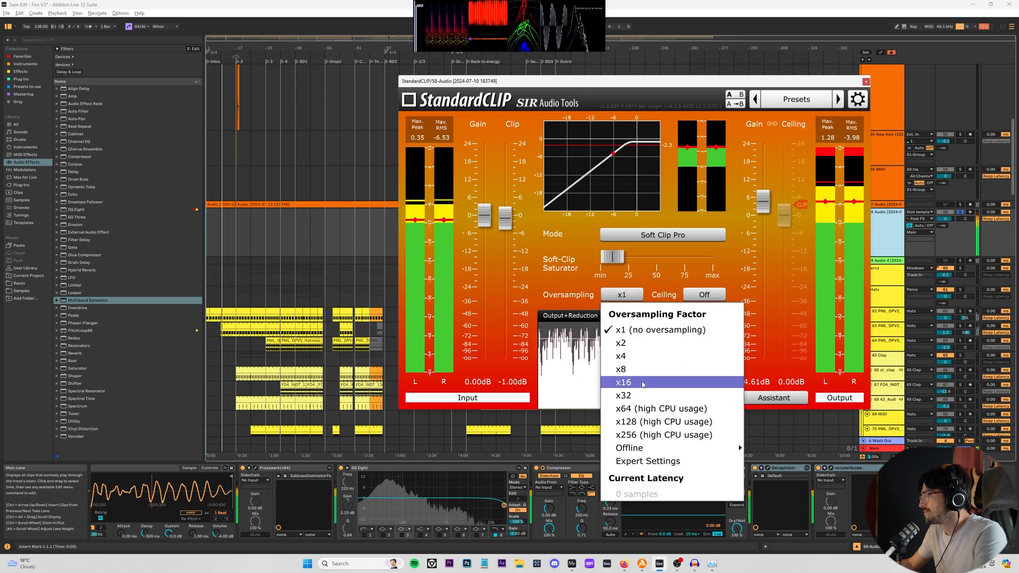
click(623, 382)
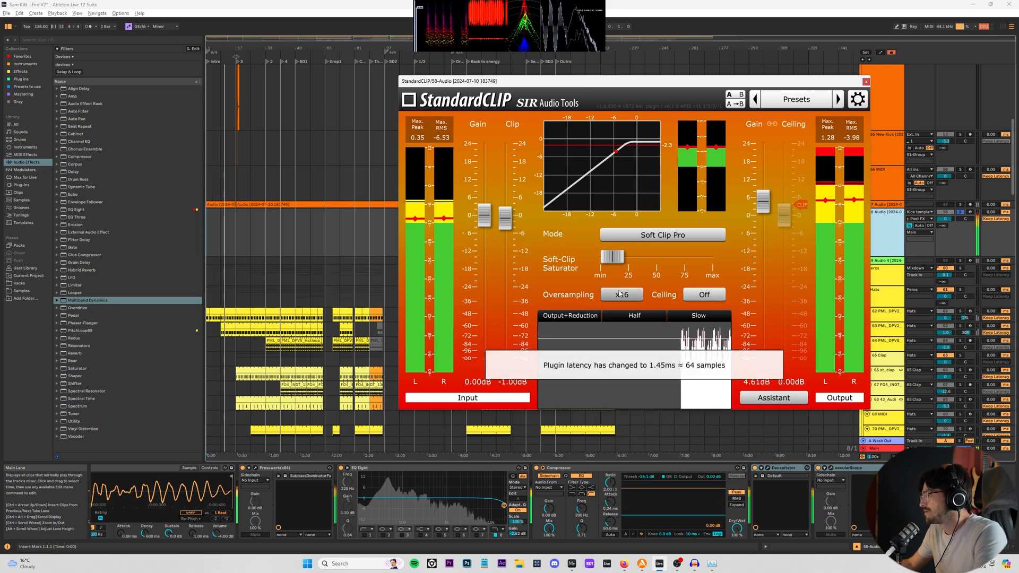
click(619, 295)
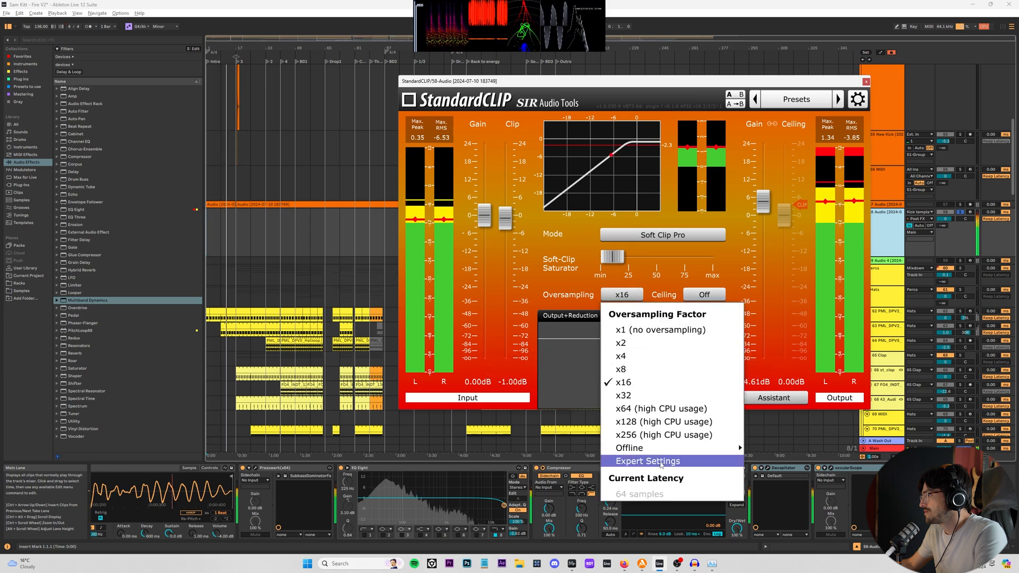
mouse_move(653, 454)
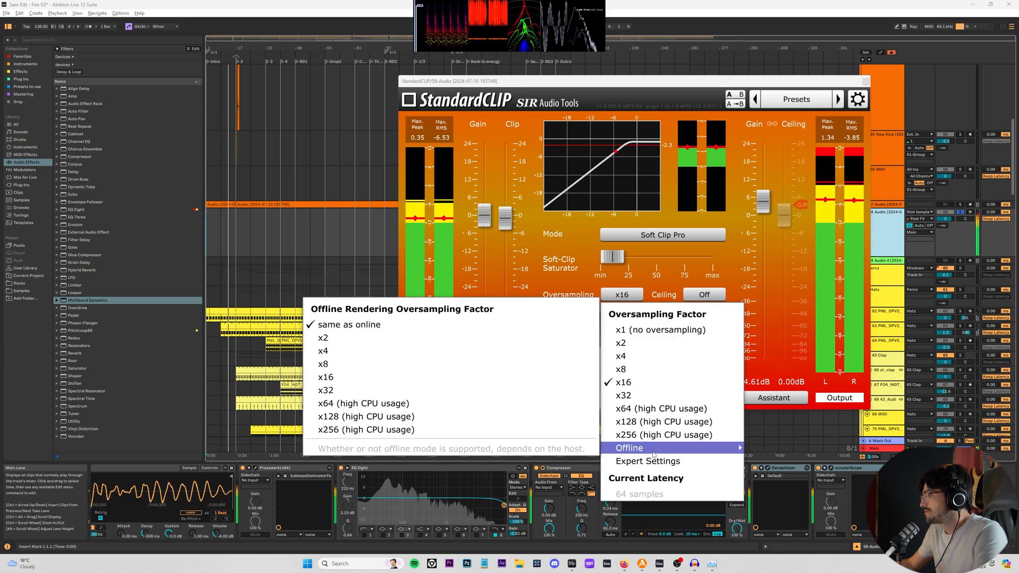
click(667, 461)
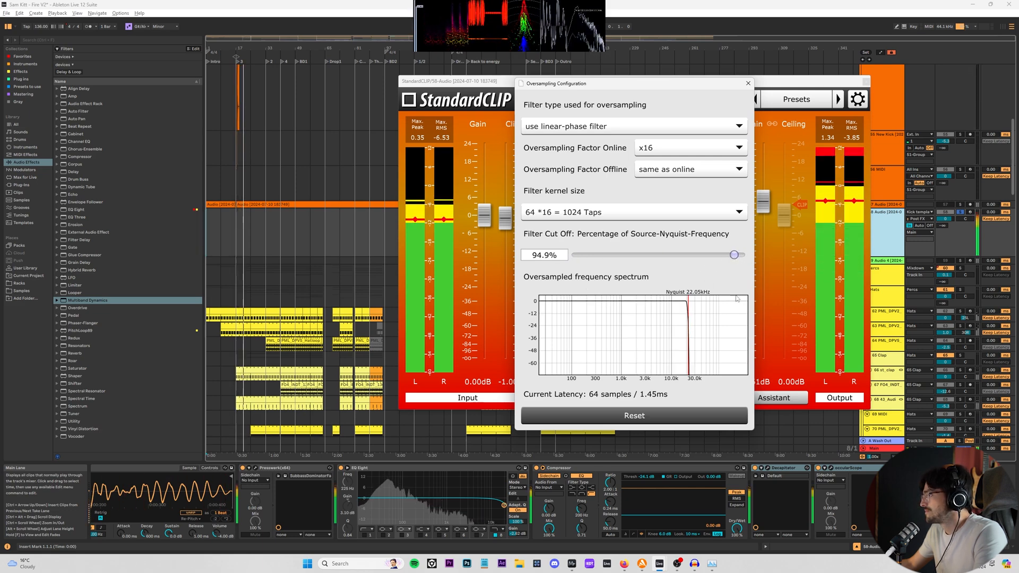
click(747, 84)
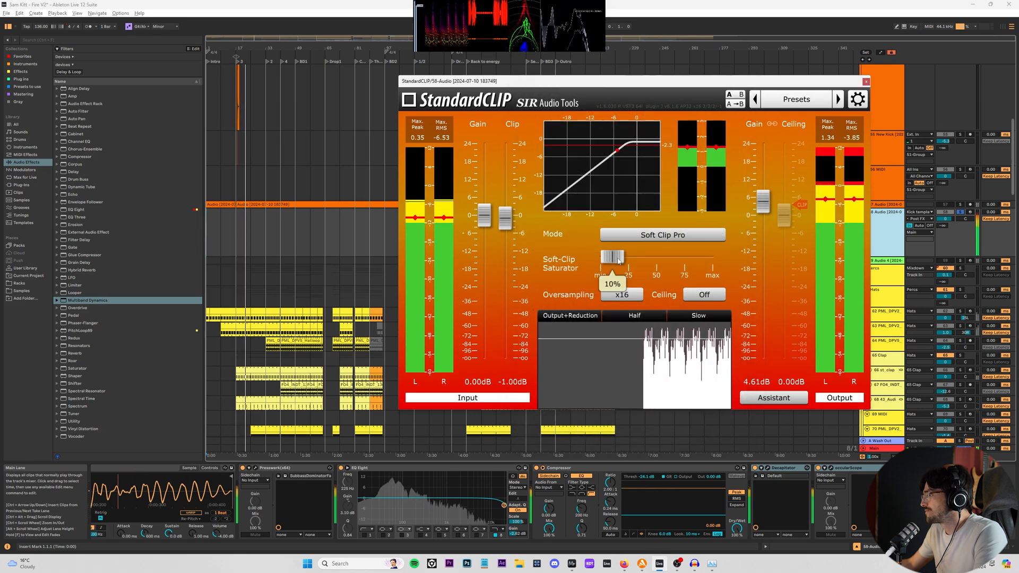
click(622, 295)
click(640, 328)
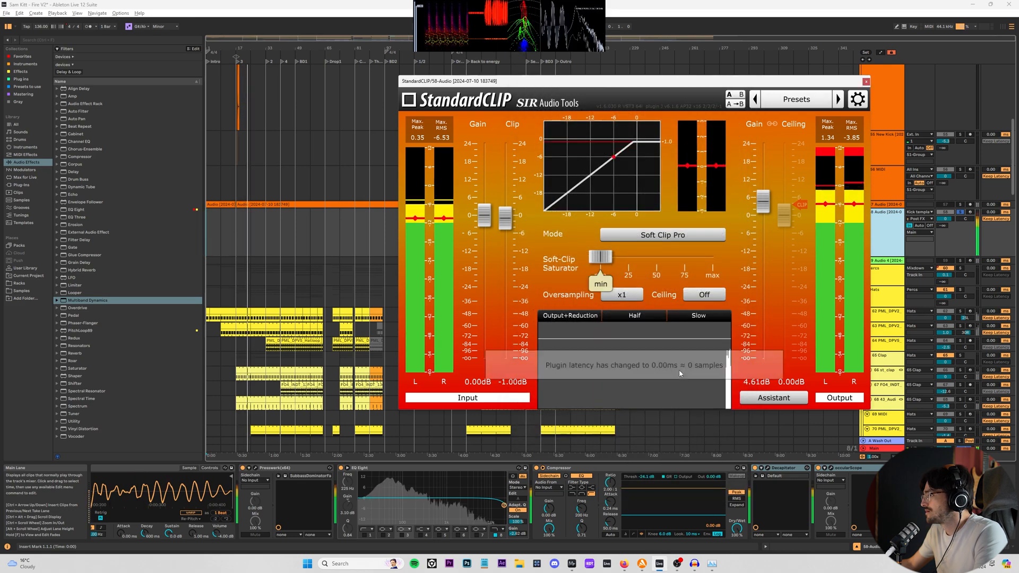
- Set StandardCLIP's Soft-Clip Saturator to 10%, switch its output ceiling on and replay the arrangement from the start
drag(611, 257, 623, 254)
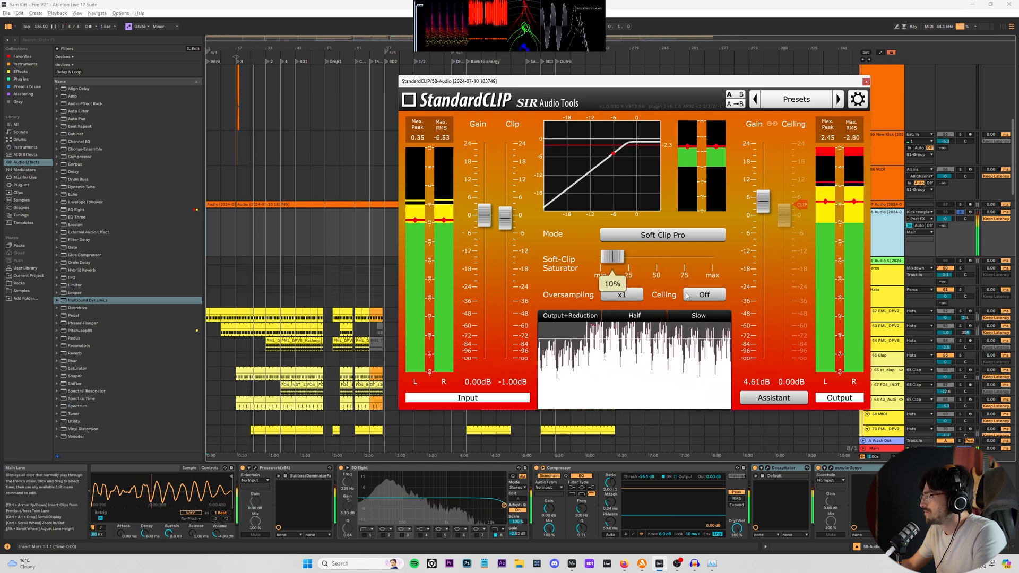
click(704, 295)
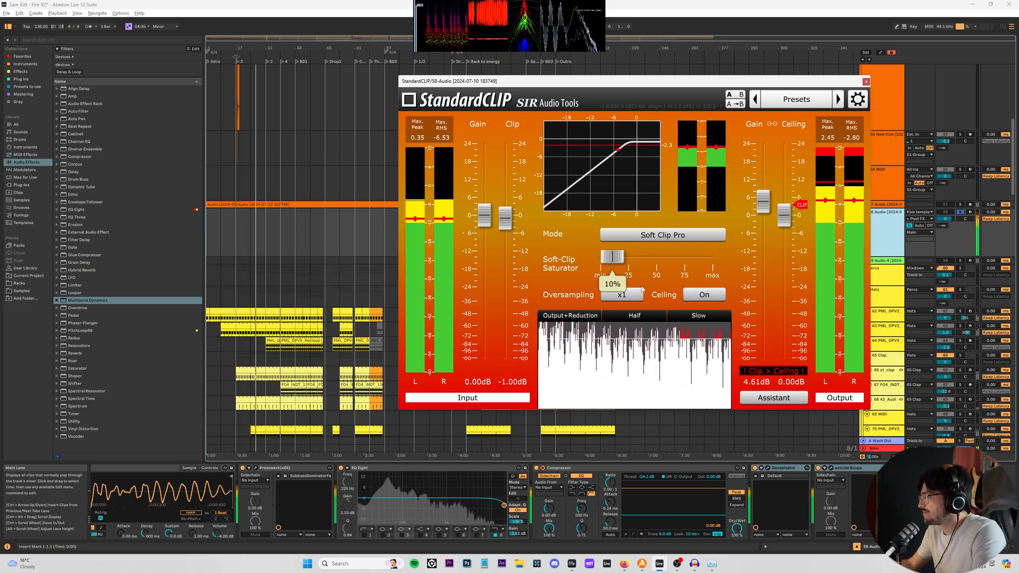
click(685, 298)
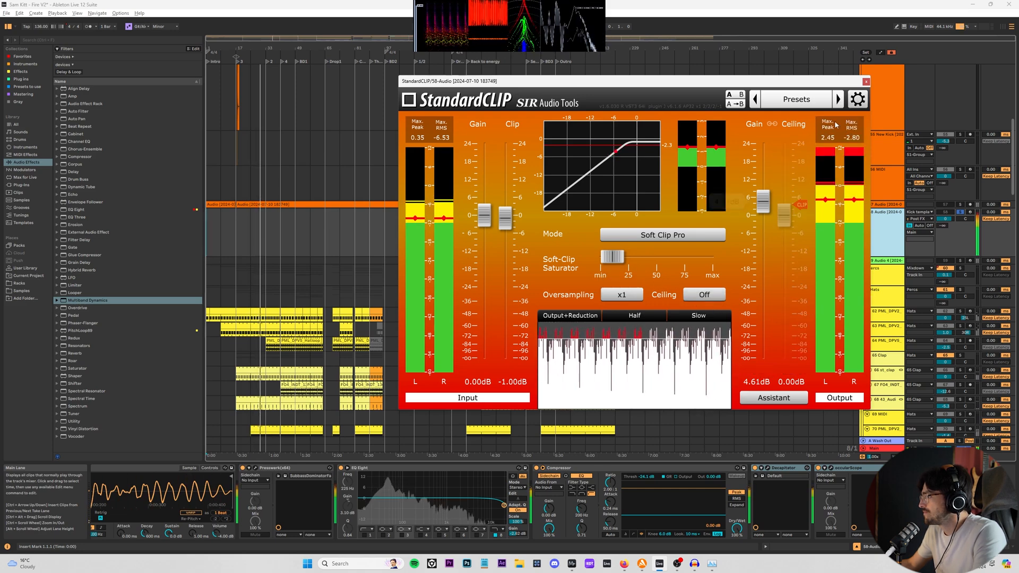
click(699, 296)
click(866, 82)
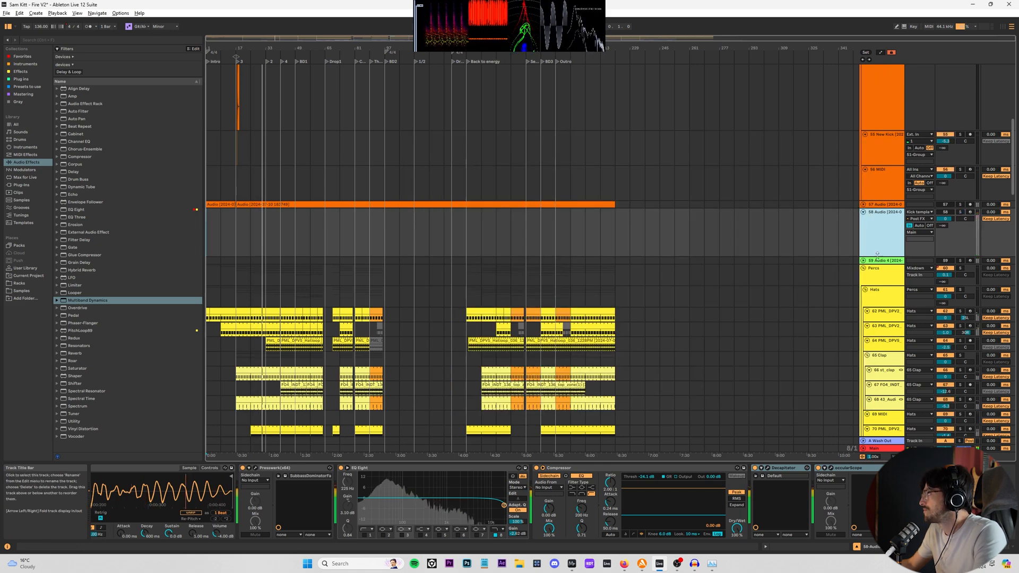
key(space)
key(space)
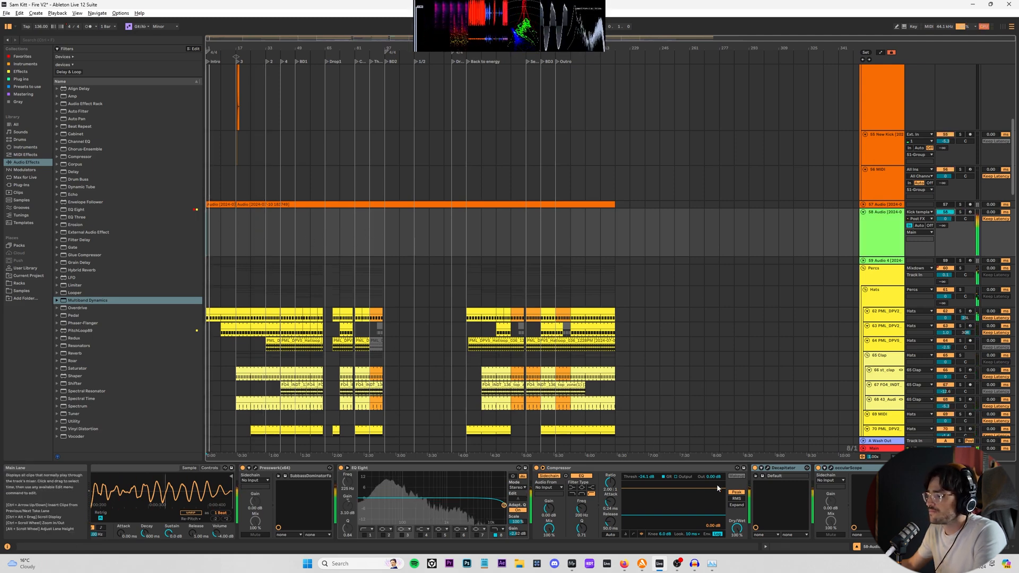
- Place an EQ Eight after the oscilloscope on track 58 and lower its band 4 frequency, with a gain of about -1.67 dB
click(767, 468)
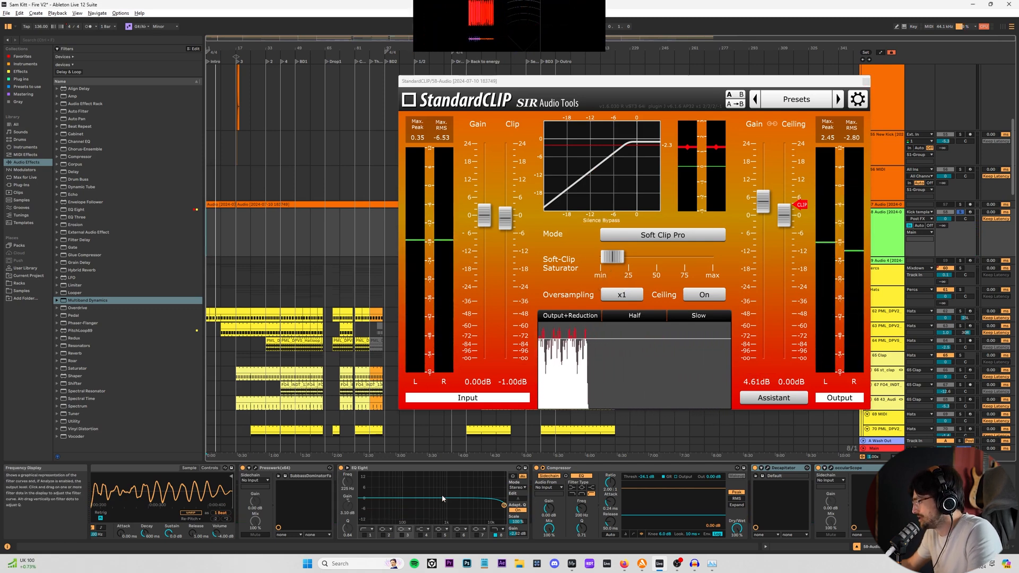
drag(443, 468, 835, 472)
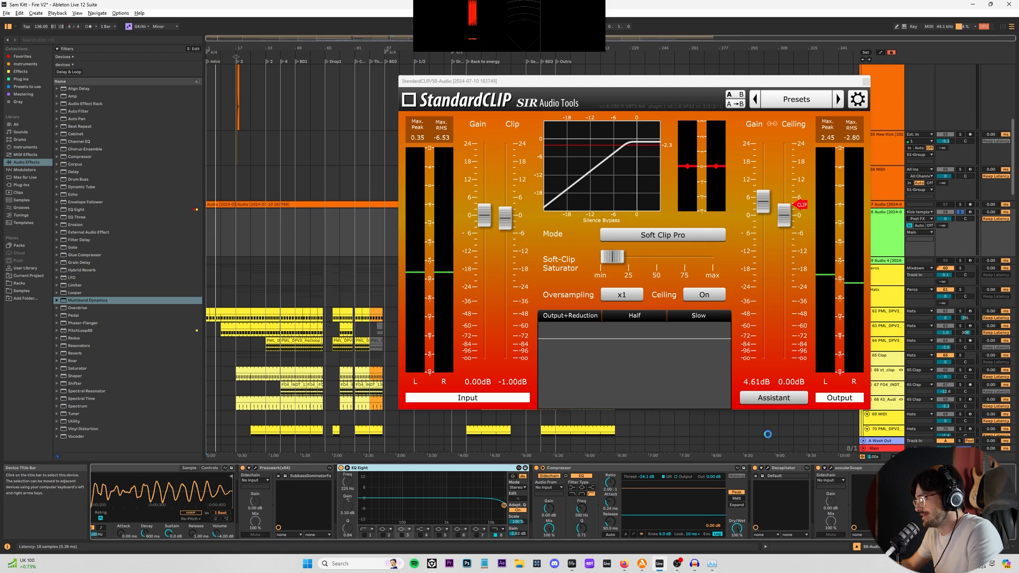
click(950, 546)
key(space)
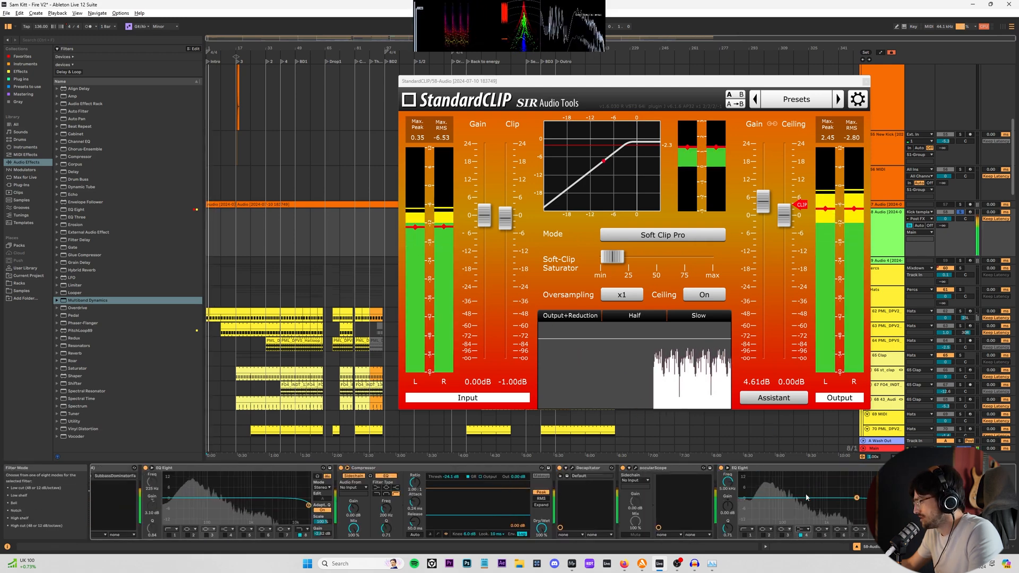
drag(856, 498, 812, 497)
drag(727, 506, 727, 488)
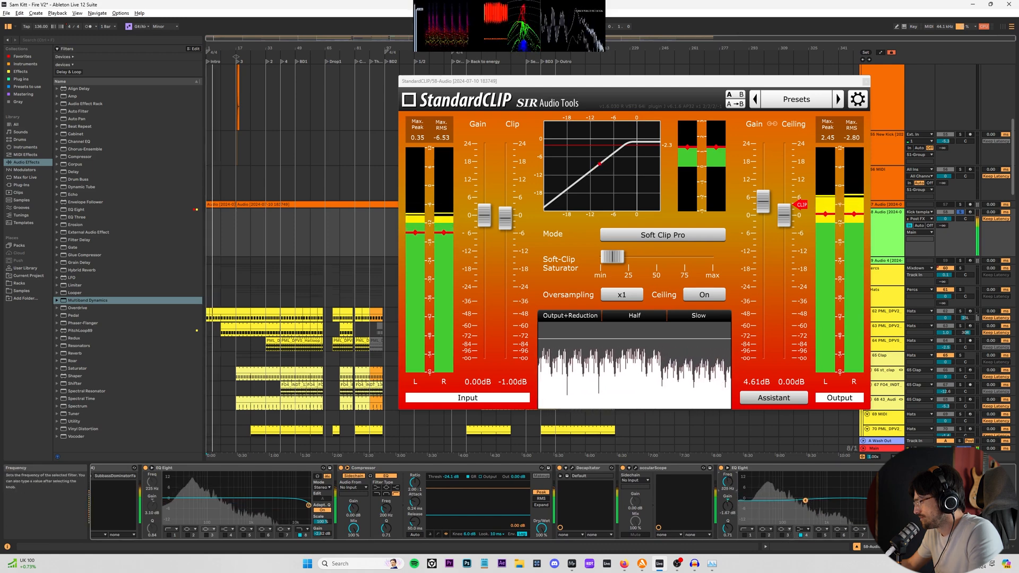
- Lower StandardCLIP's clip threshold to -8.20 dB and set the Soft-Clip Saturator to 6%
mouse_move(617, 257)
mouse_down()
mouse_move(631, 258)
mouse_move(600, 257)
mouse_up()
drag(504, 214, 501, 251)
drag(600, 257, 608, 257)
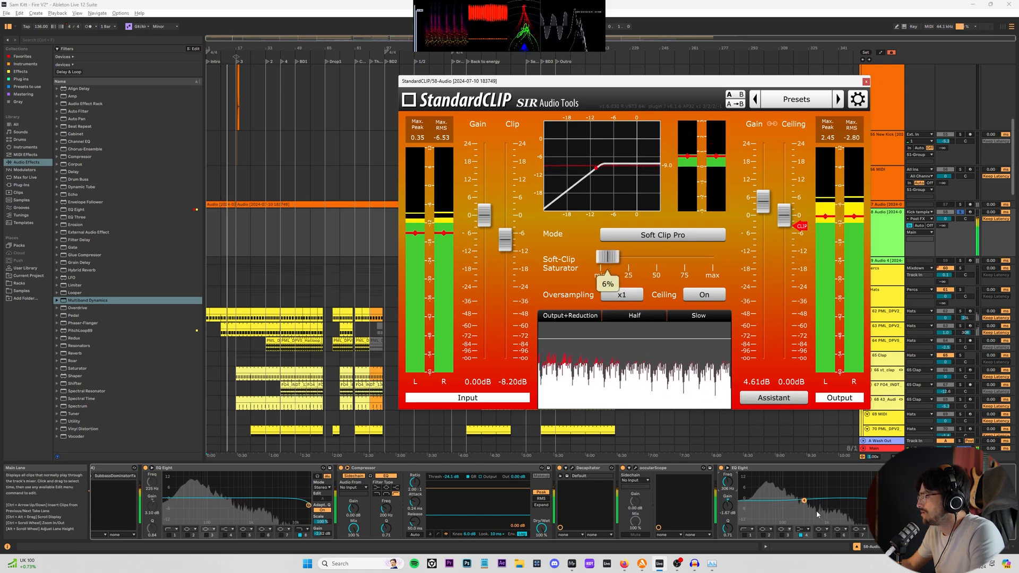
- Raise StandardCLIP's output gain to 8.24 dB, close the plug-in and place the start position at bar 133 on track 59
click(774, 398)
click(678, 355)
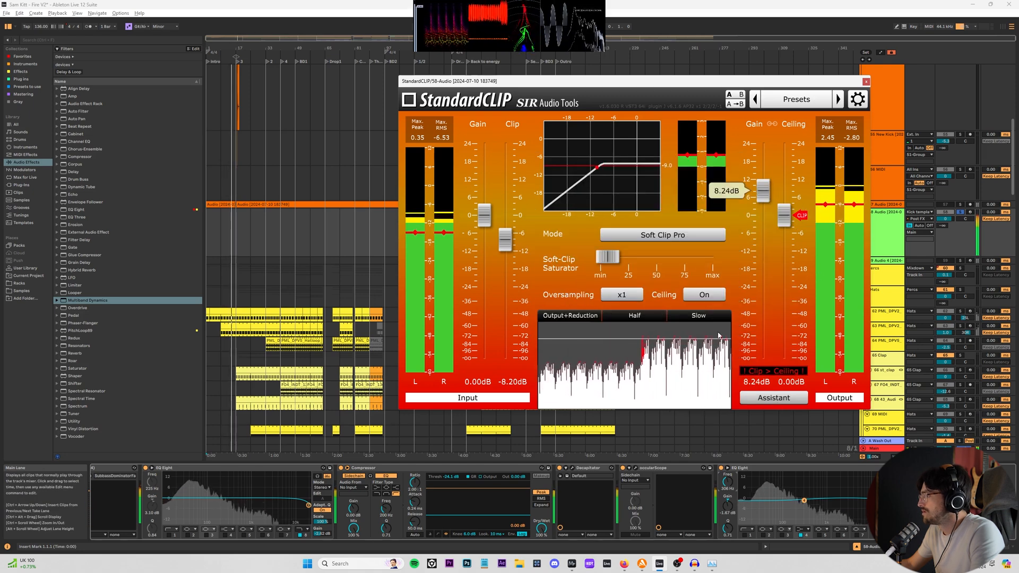
click(865, 81)
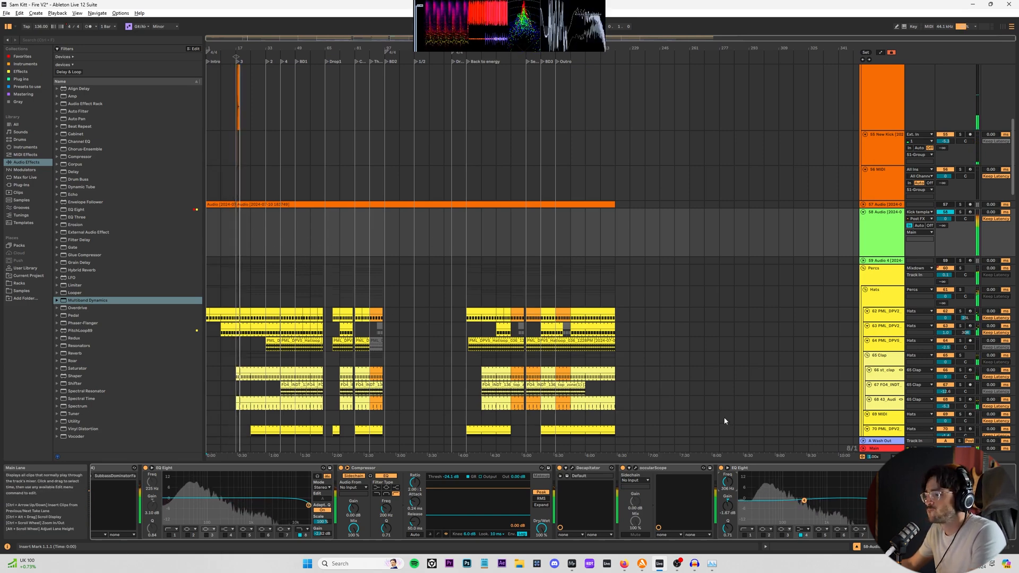
click(452, 261)
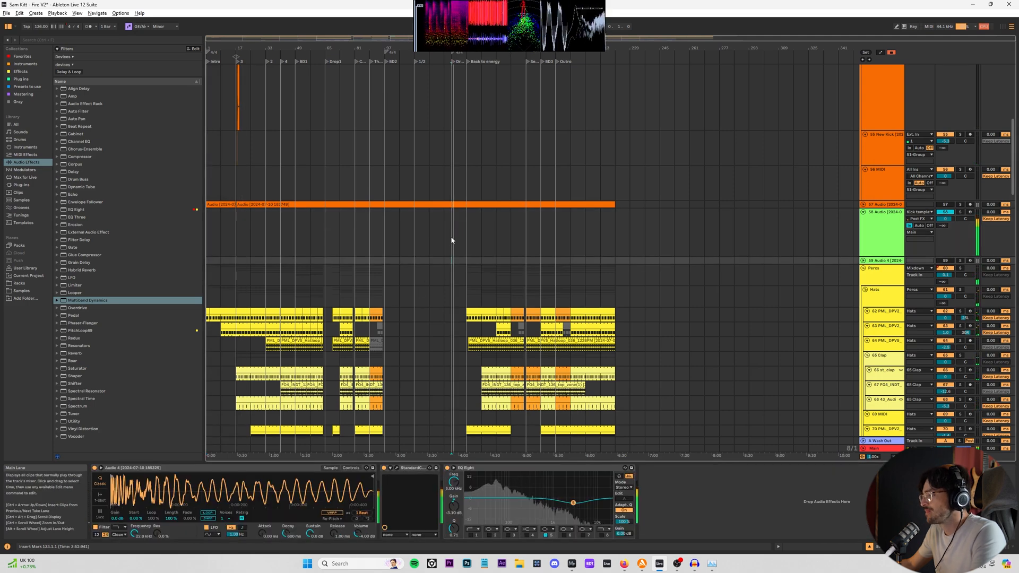